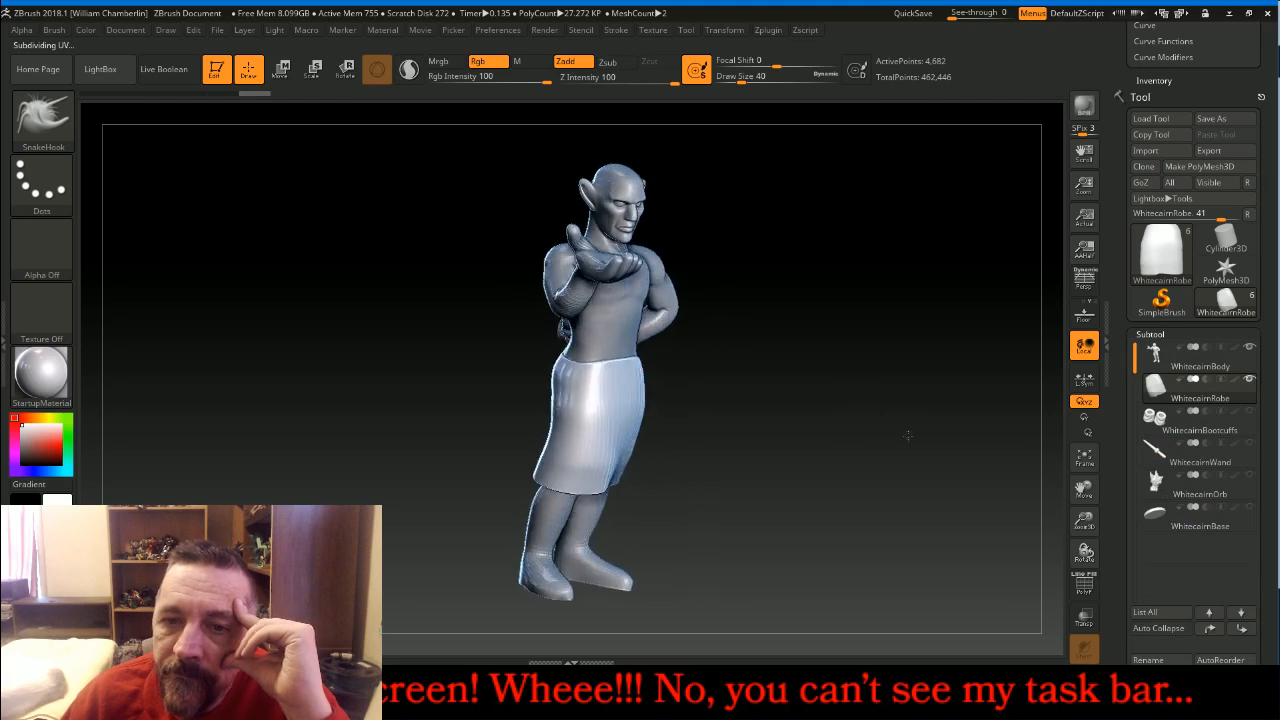
Choose the Move brush with a draw size of 80 for shaping the robe at the waist
drag(1084, 521, 1081, 604)
click(45, 117)
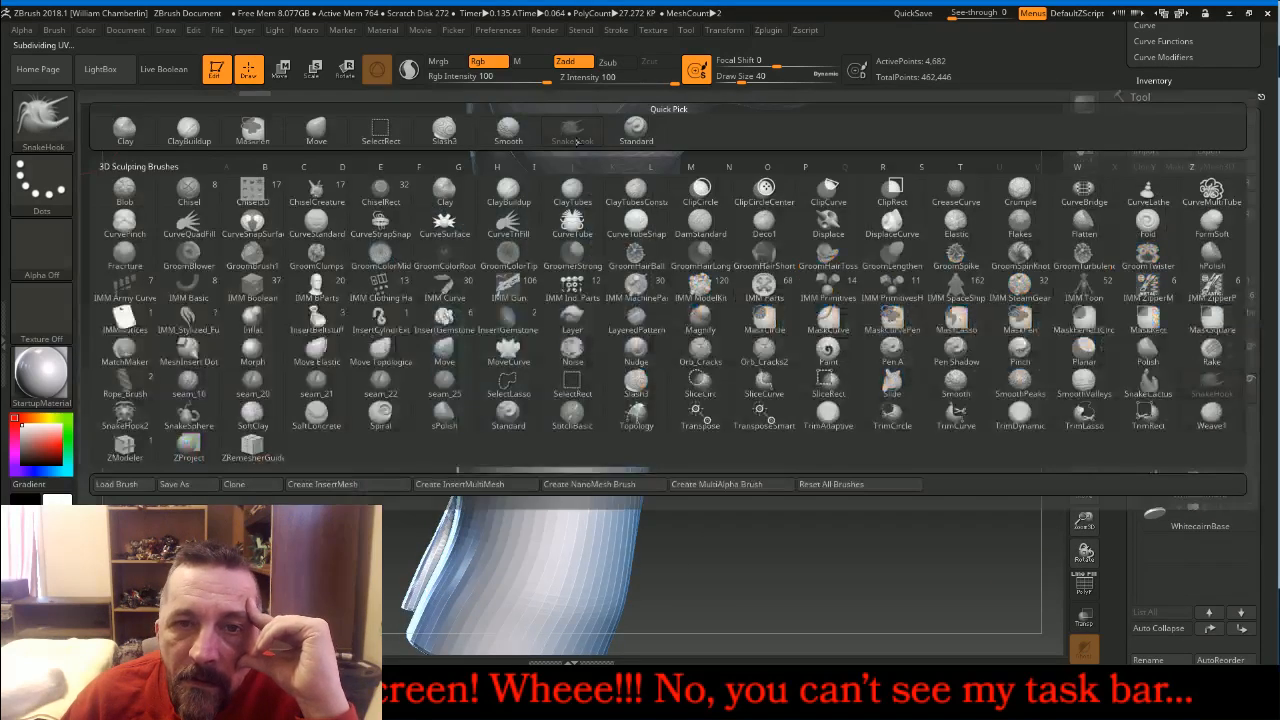
click(316, 127)
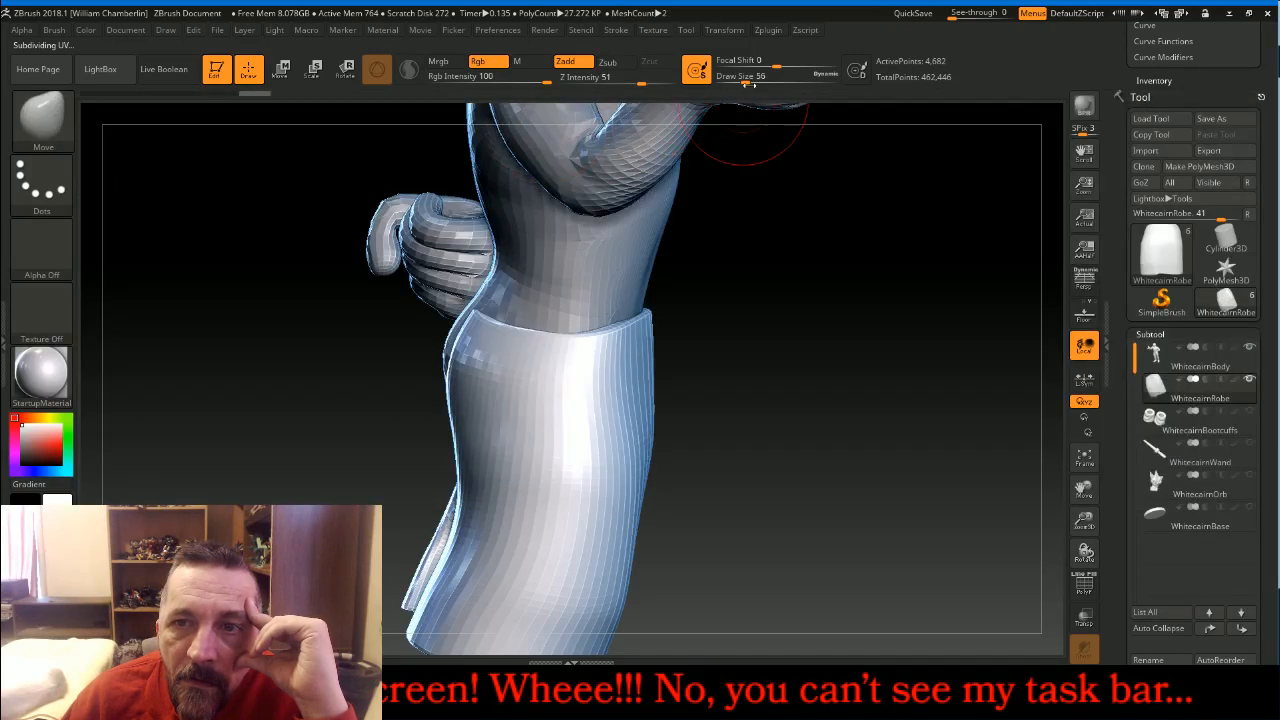
drag(745, 84, 749, 84)
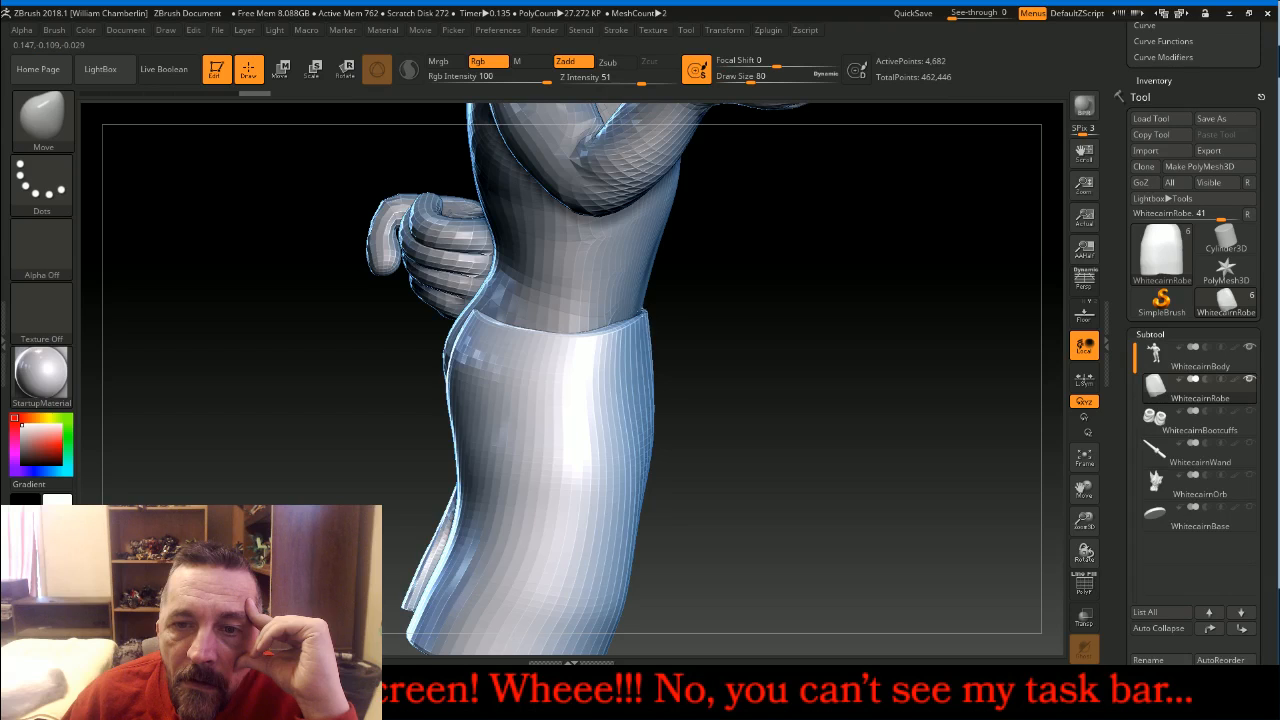
mouse_move(636, 312)
right_down()
mouse_move(757, 366)
mouse_move(581, 335)
right_up()
drag(561, 332, 574, 323)
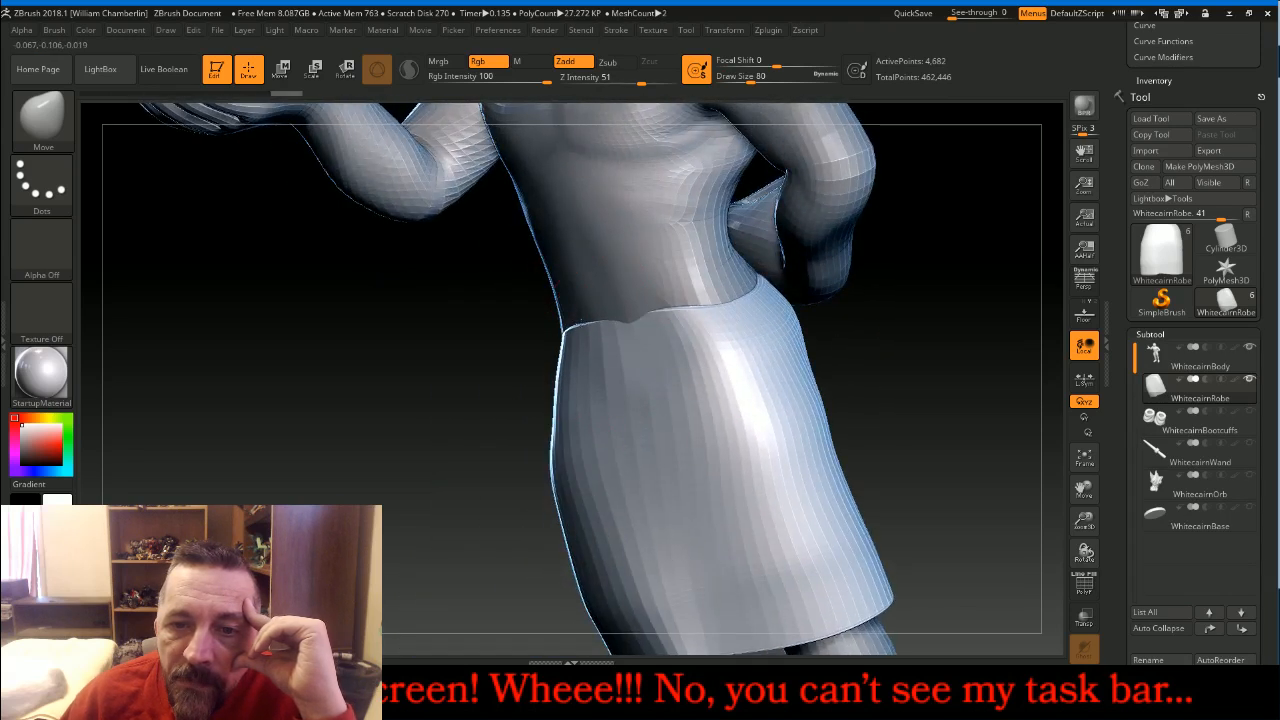
key(ctrl)
key(ctrl+z)
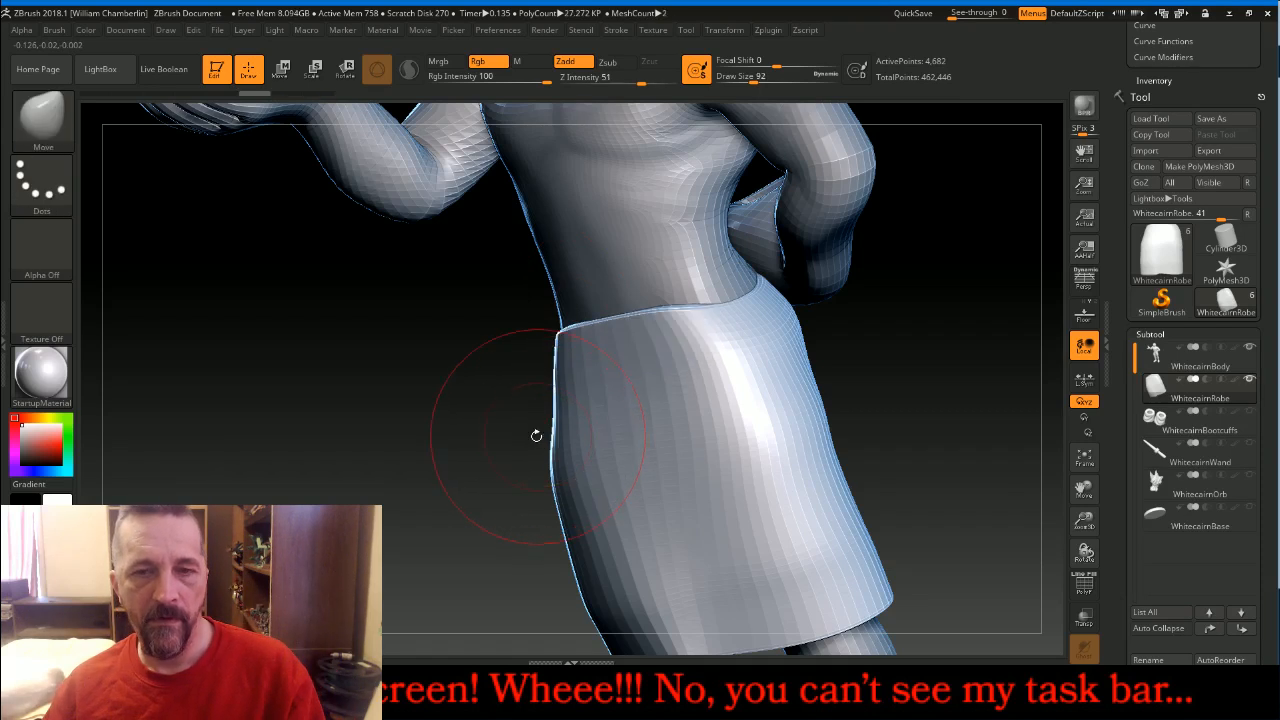
Reshape the robe's front waistline against the abdomen using the Move brush at draw size 140
key(bracketright)
key(bracketright)
drag(496, 432, 452, 437)
drag(561, 326, 565, 327)
mouse_move(490, 360)
mouse_down()
mouse_move(456, 365)
mouse_move(611, 323)
mouse_move(770, 387)
mouse_move(646, 374)
mouse_up()
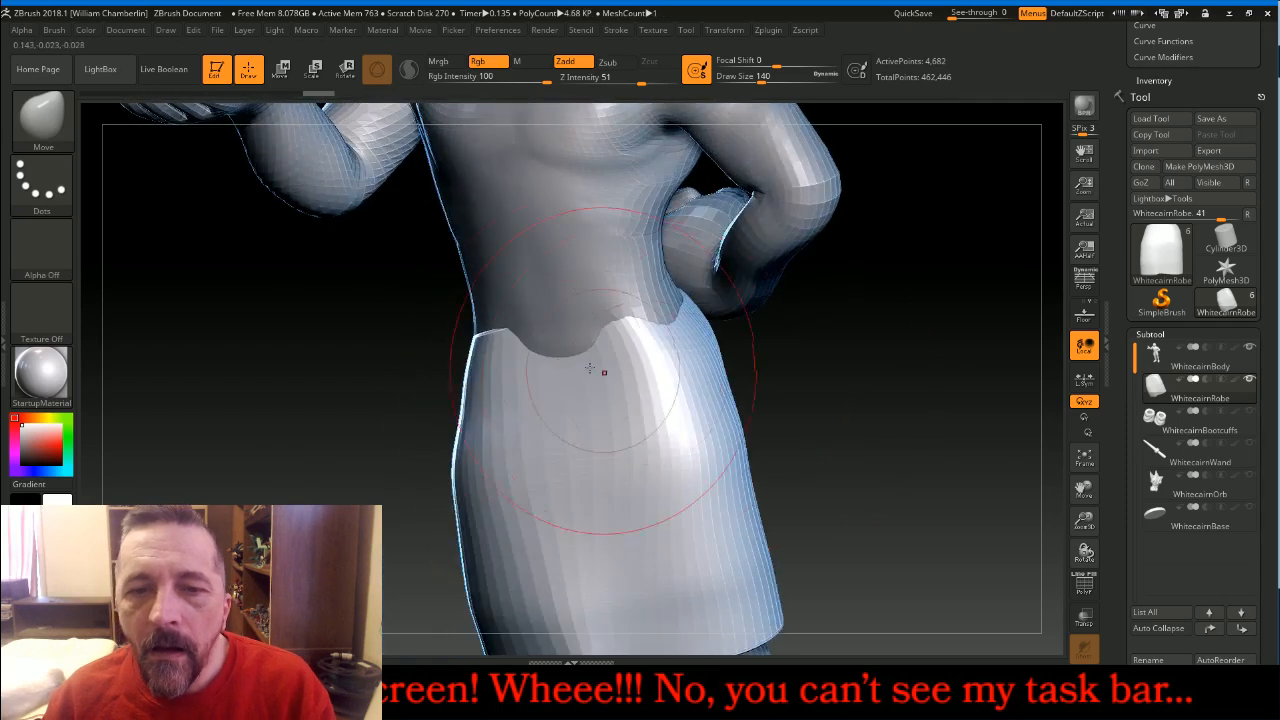
Nudge the robe's waist edge along both sides so it follows the body's contour
drag(475, 333, 488, 321)
drag(372, 358, 474, 345)
drag(388, 353, 411, 300)
drag(502, 340, 496, 349)
mouse_move(706, 386)
mouse_down()
mouse_move(728, 380)
mouse_move(719, 385)
mouse_up()
drag(325, 390, 310, 353)
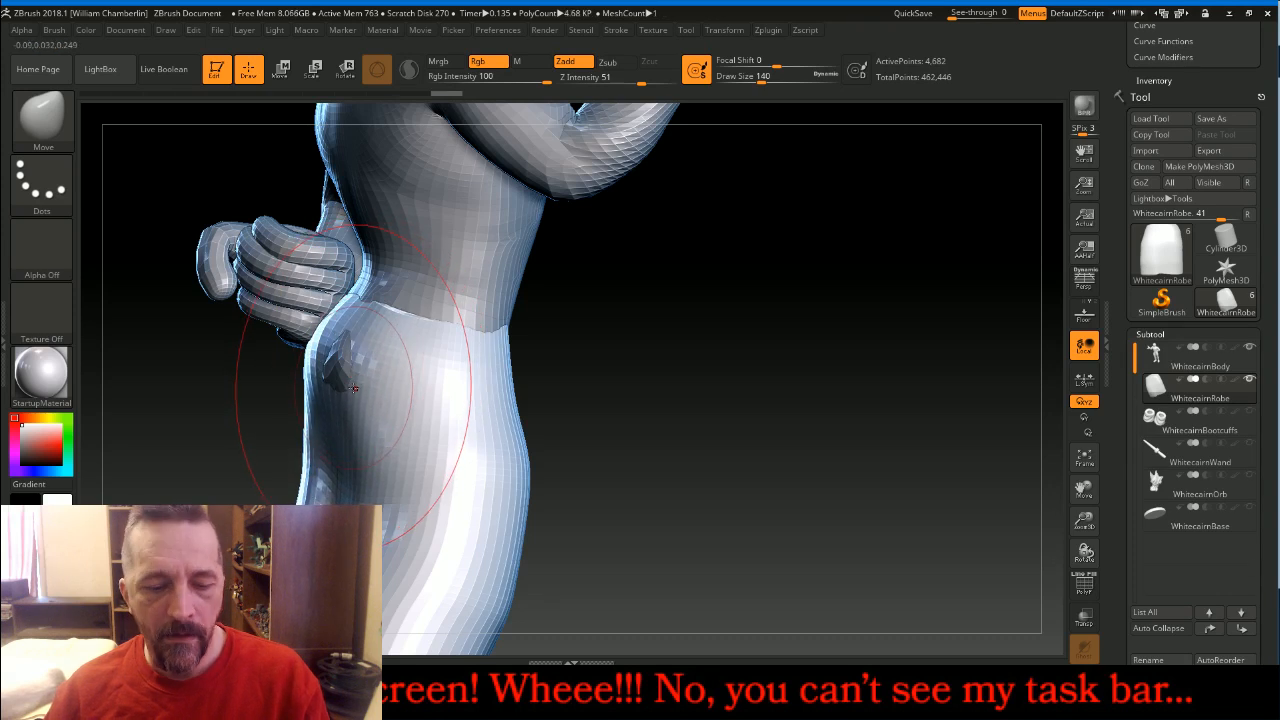
Reduce the Move brush to draw size 72 and cover the body poking through the robe's hip below the rear hand
key(bracketleft)
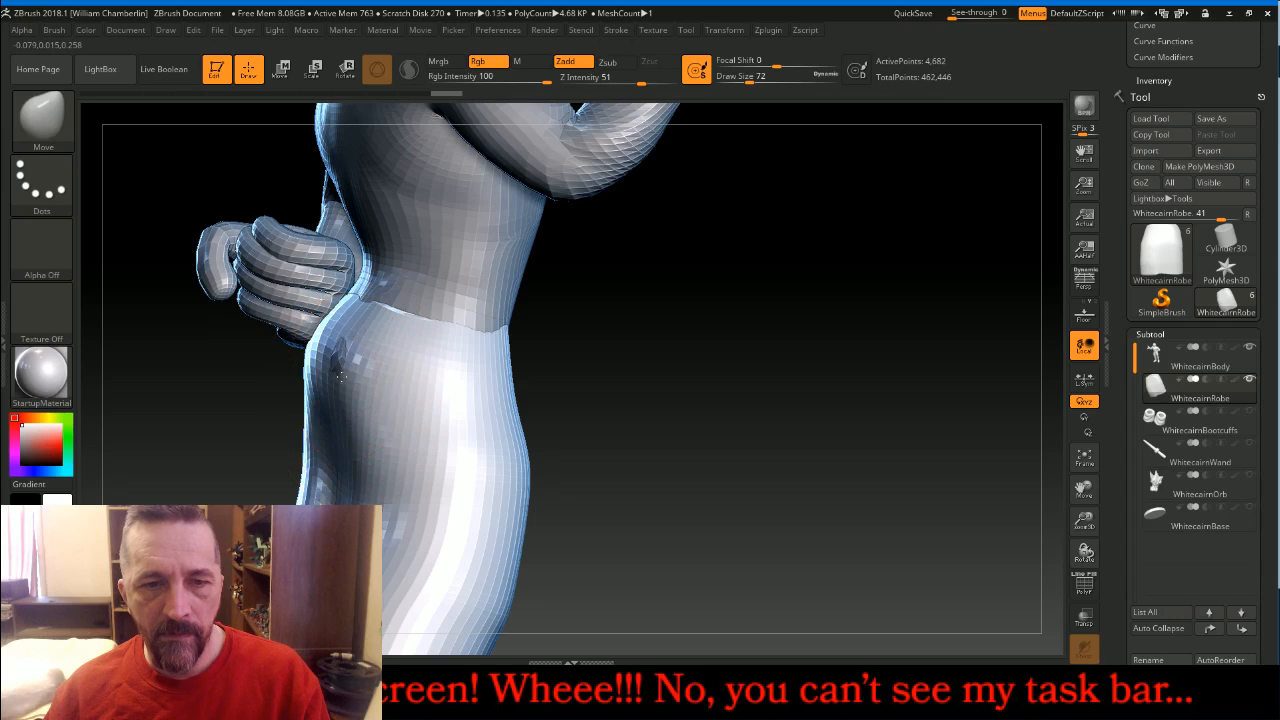
drag(337, 377, 338, 376)
mouse_move(680, 340)
mouse_down()
mouse_move(666, 383)
mouse_move(712, 414)
mouse_up()
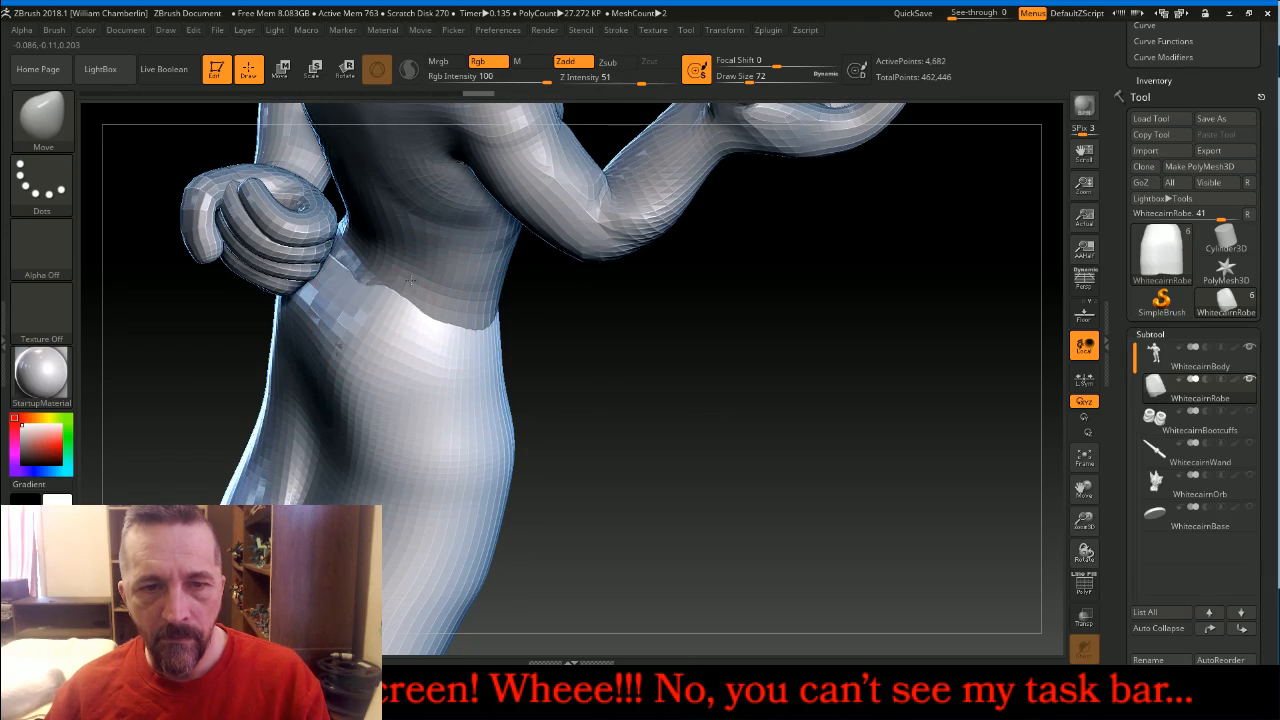
drag(657, 428, 657, 422)
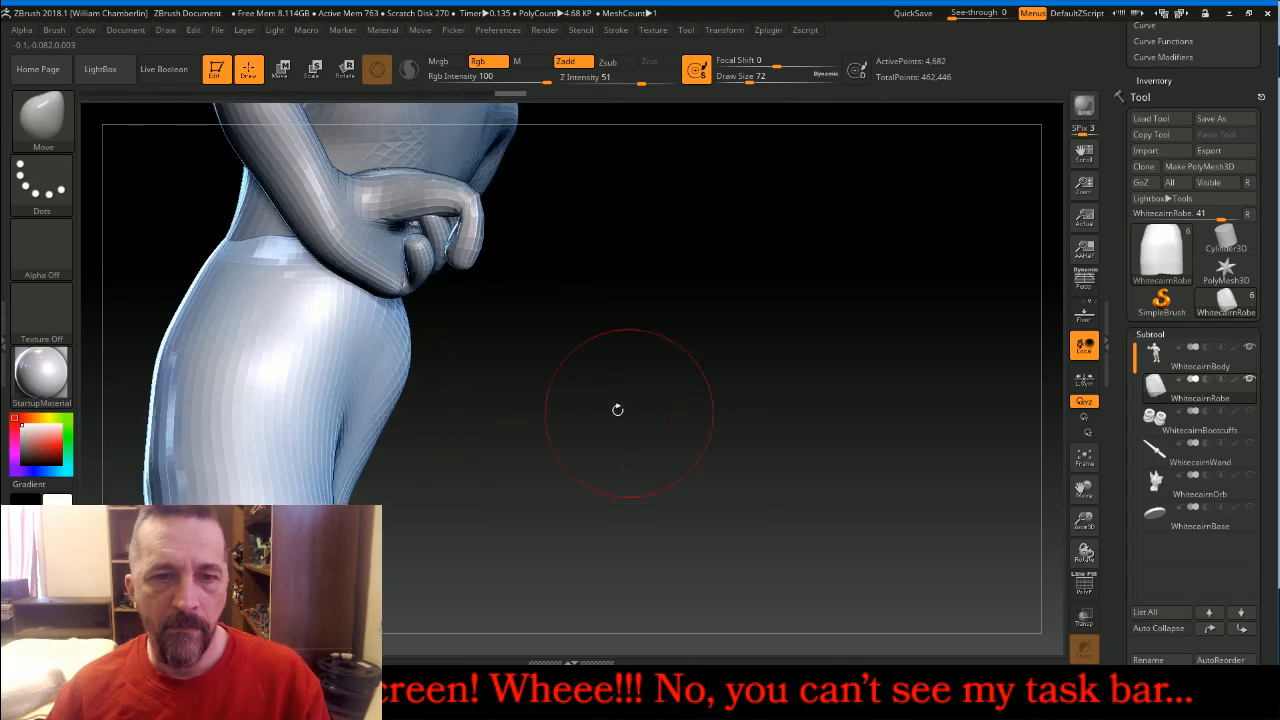
drag(668, 529, 648, 518)
Smooth the bumps on the back and hip of the robe below the rear hand
mouse_move(291, 471)
shift+mouse_down()
mouse_move(270, 492)
mouse_move(236, 487)
shift+mouse_up()
shift+drag(228, 409, 300, 480)
shift+drag(283, 409, 340, 454)
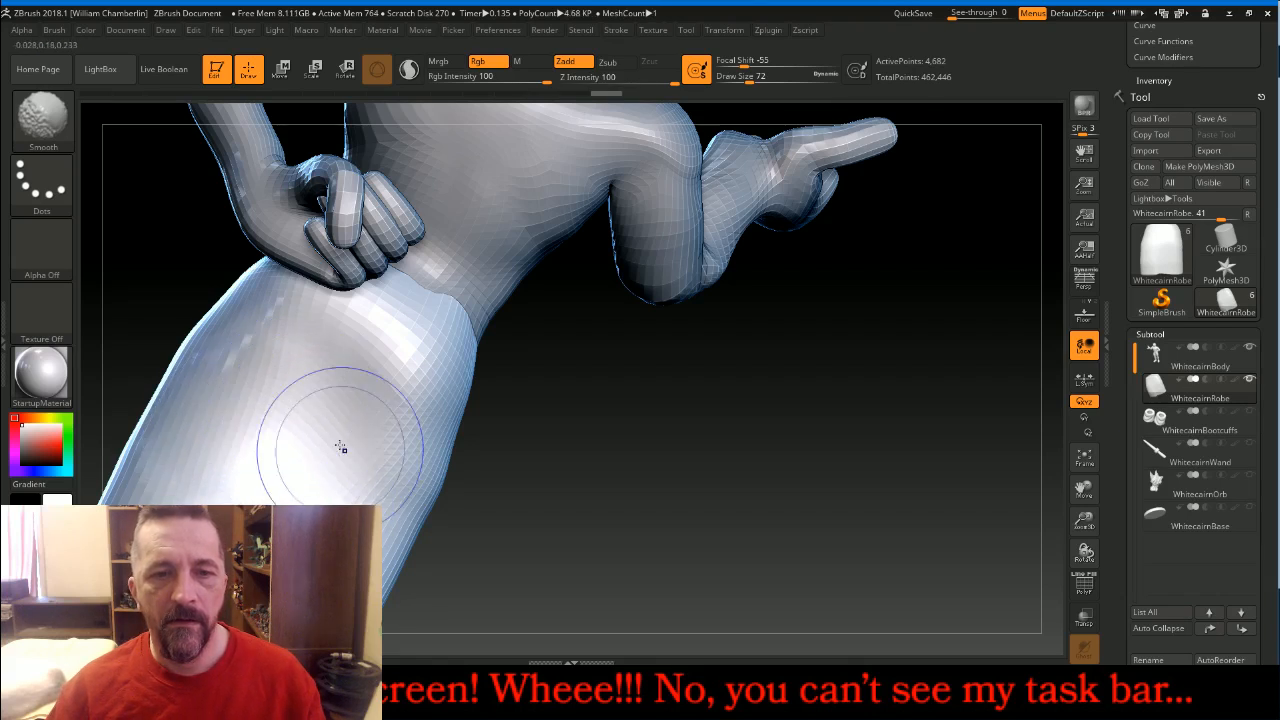
Reshape the robe's inside surface between the legs and smooth its front with the Smooth brush at intensity 19 and draw size 28
mouse_move(571, 534)
mouse_down()
mouse_move(724, 433)
mouse_move(733, 400)
mouse_move(709, 334)
mouse_up()
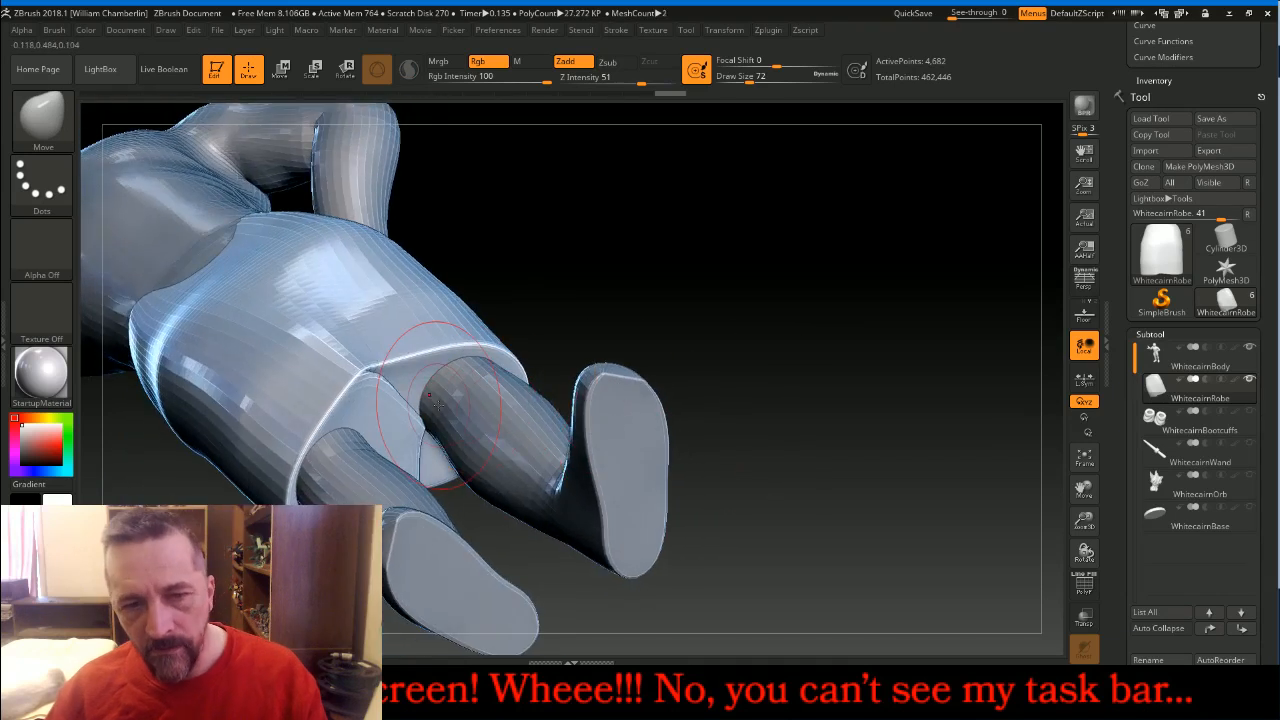
mouse_move(428, 438)
mouse_down()
mouse_move(410, 424)
mouse_move(425, 418)
mouse_up()
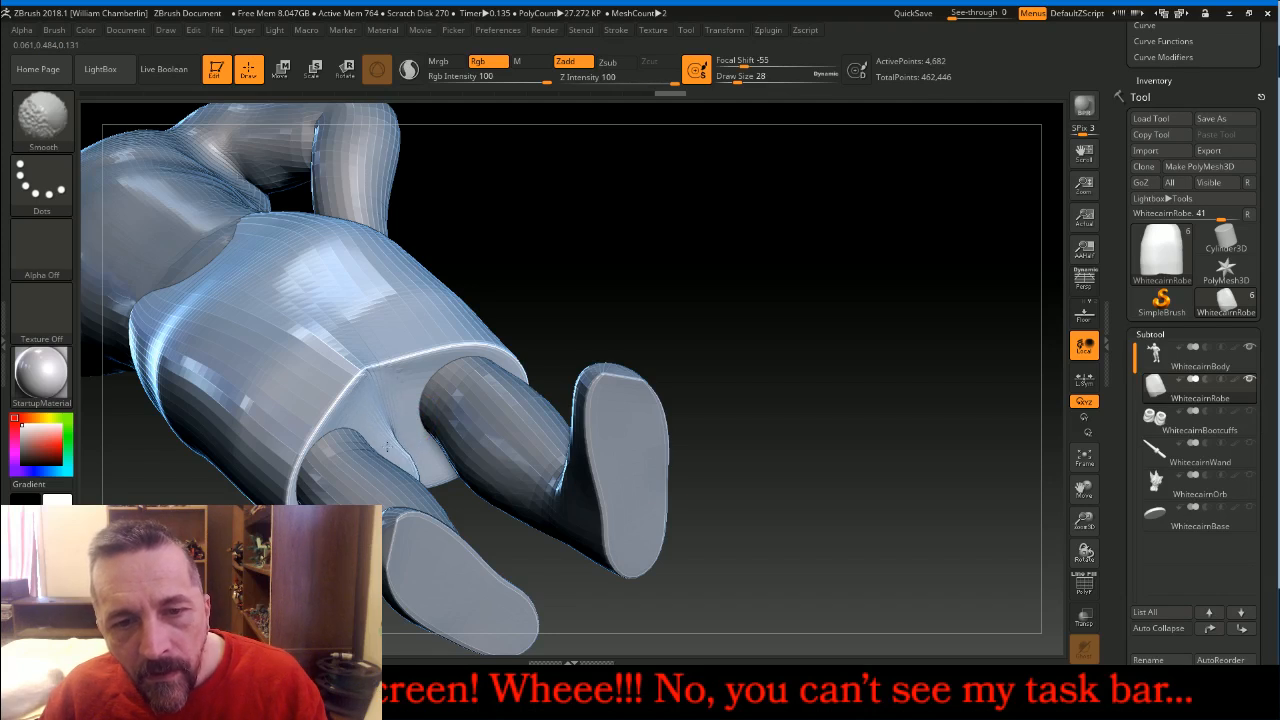
mouse_move(694, 354)
mouse_down()
mouse_move(777, 331)
mouse_move(765, 405)
mouse_up()
mouse_move(418, 384)
shift+mouse_down()
mouse_move(350, 403)
mouse_move(362, 427)
mouse_move(358, 358)
mouse_move(294, 337)
mouse_move(329, 343)
shift+mouse_up()
shift+click(610, 83)
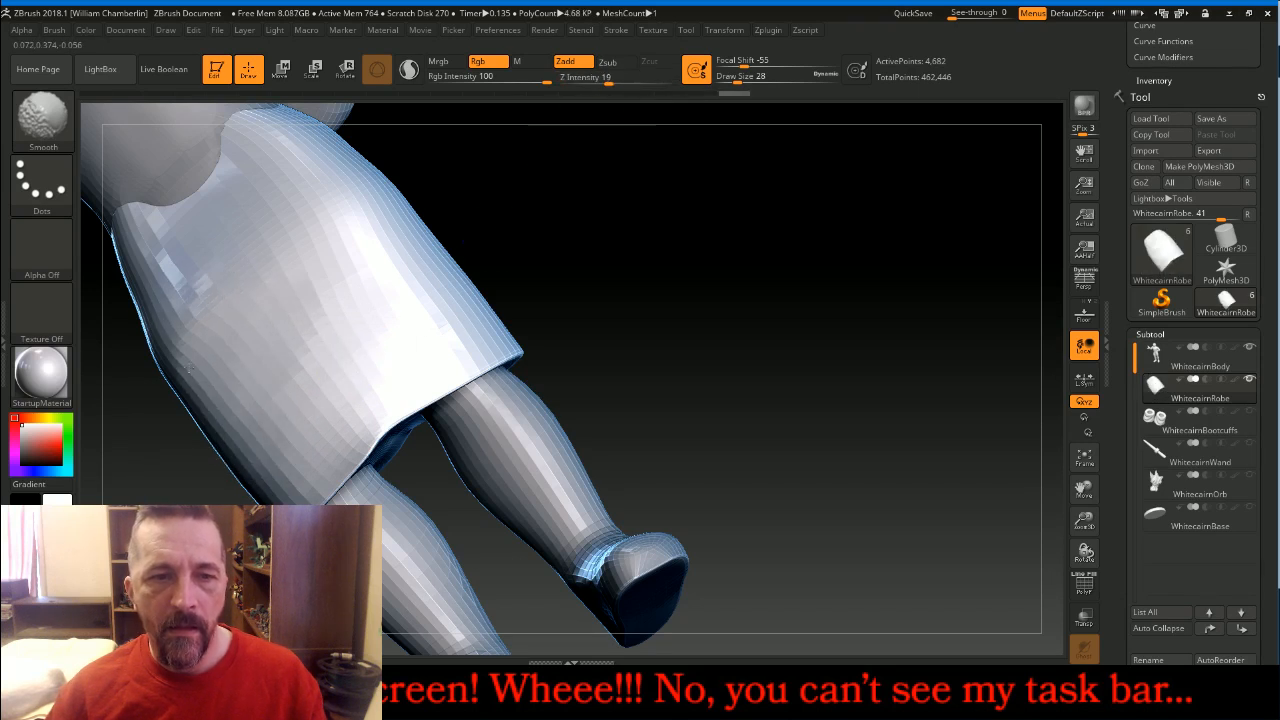
shift+drag(586, 269, 726, 368)
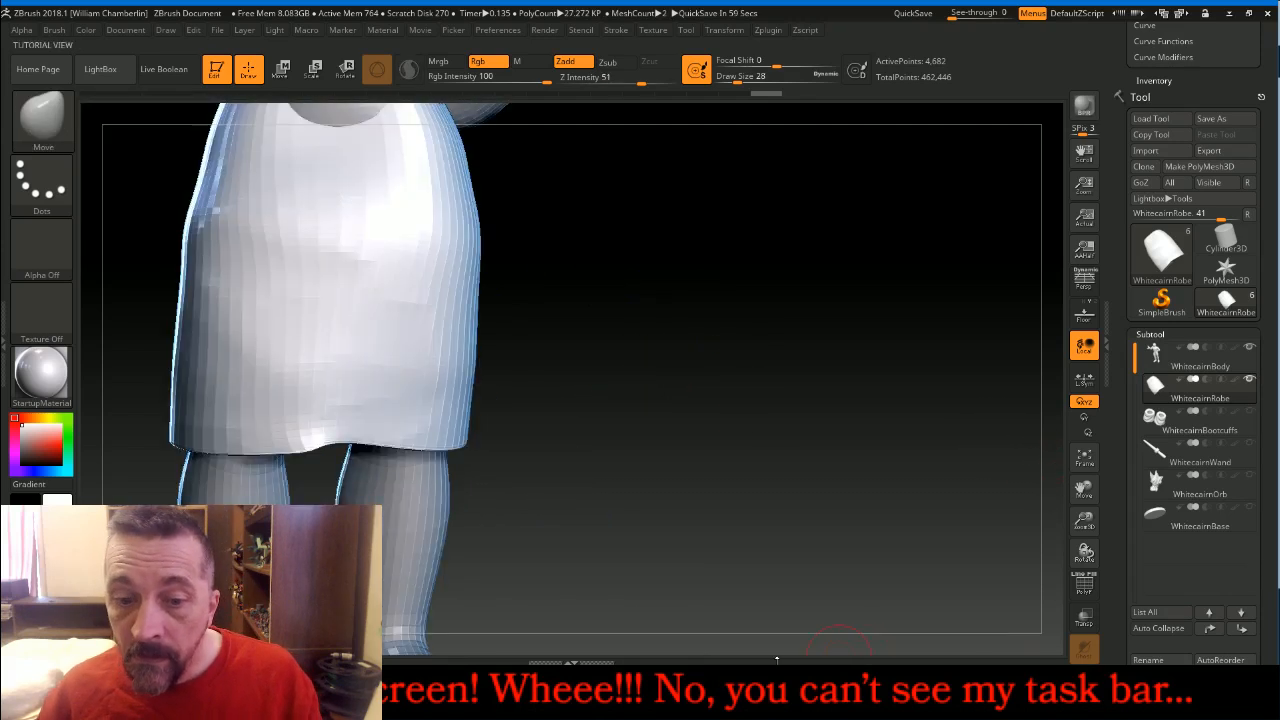
Switch to the browser to check the YouTube live stream and its chat, and return to ZBrush
click(527, 690)
click(527, 692)
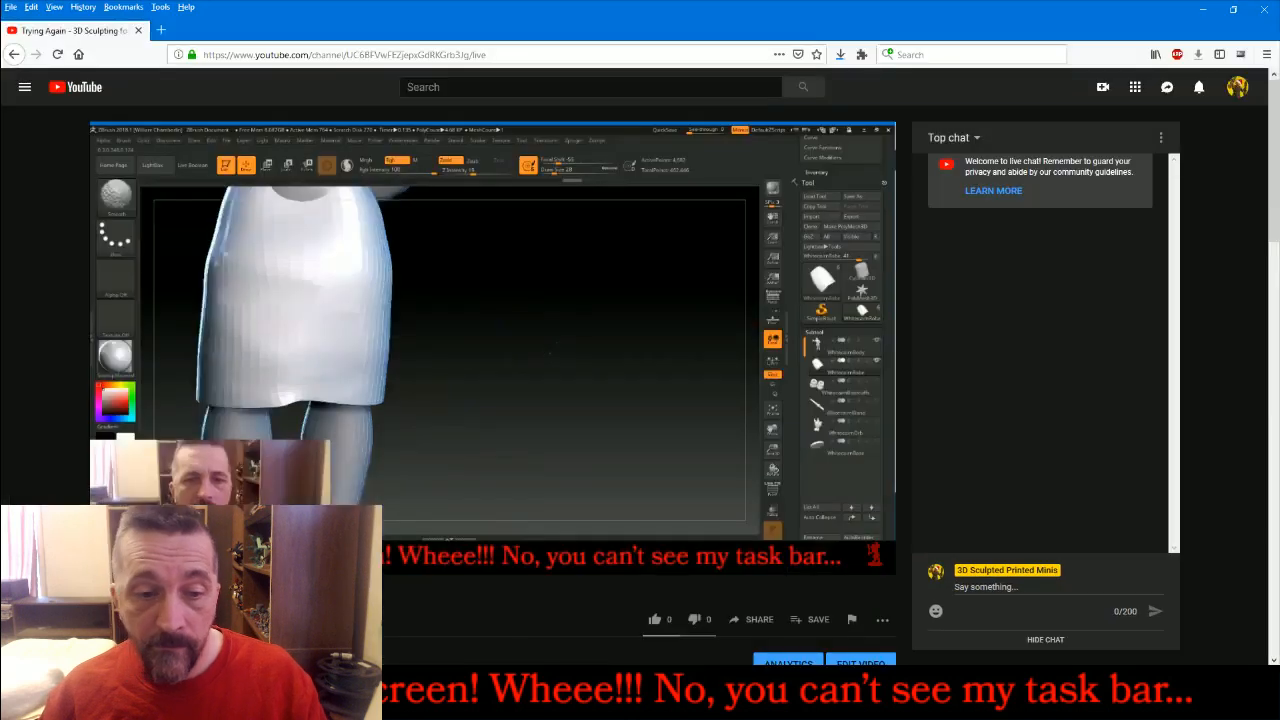
click(527, 692)
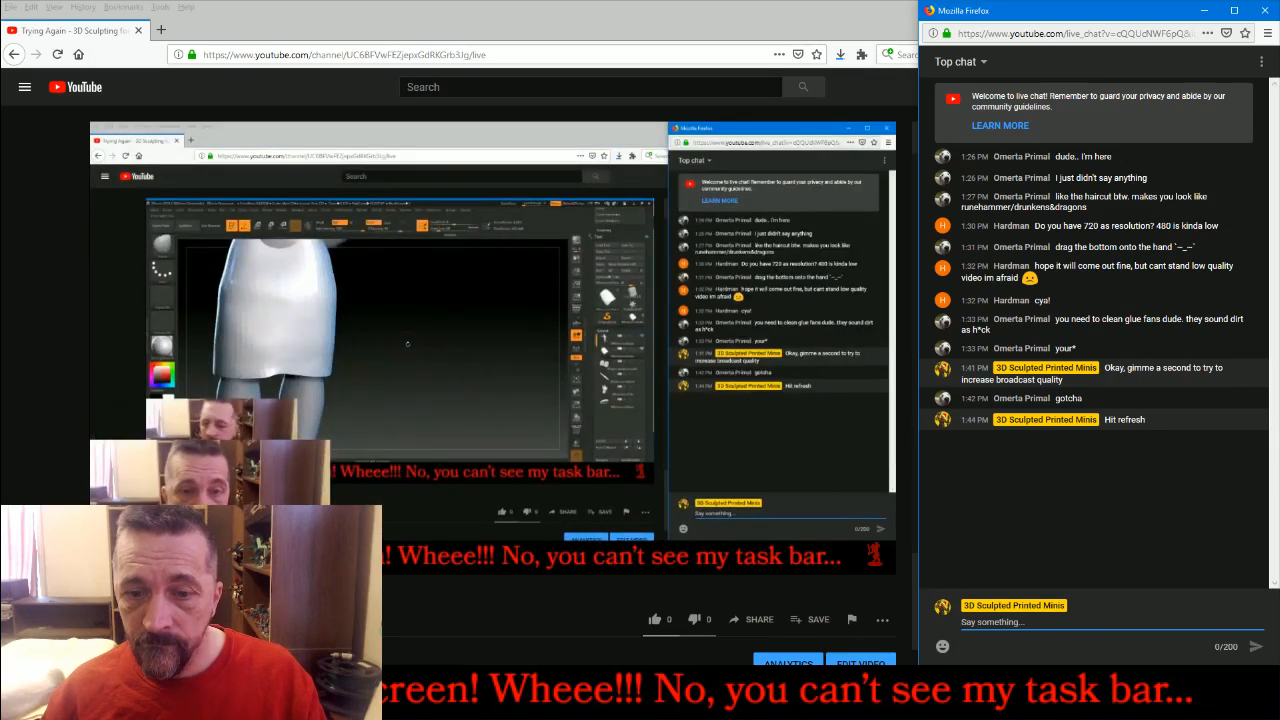
click(726, 692)
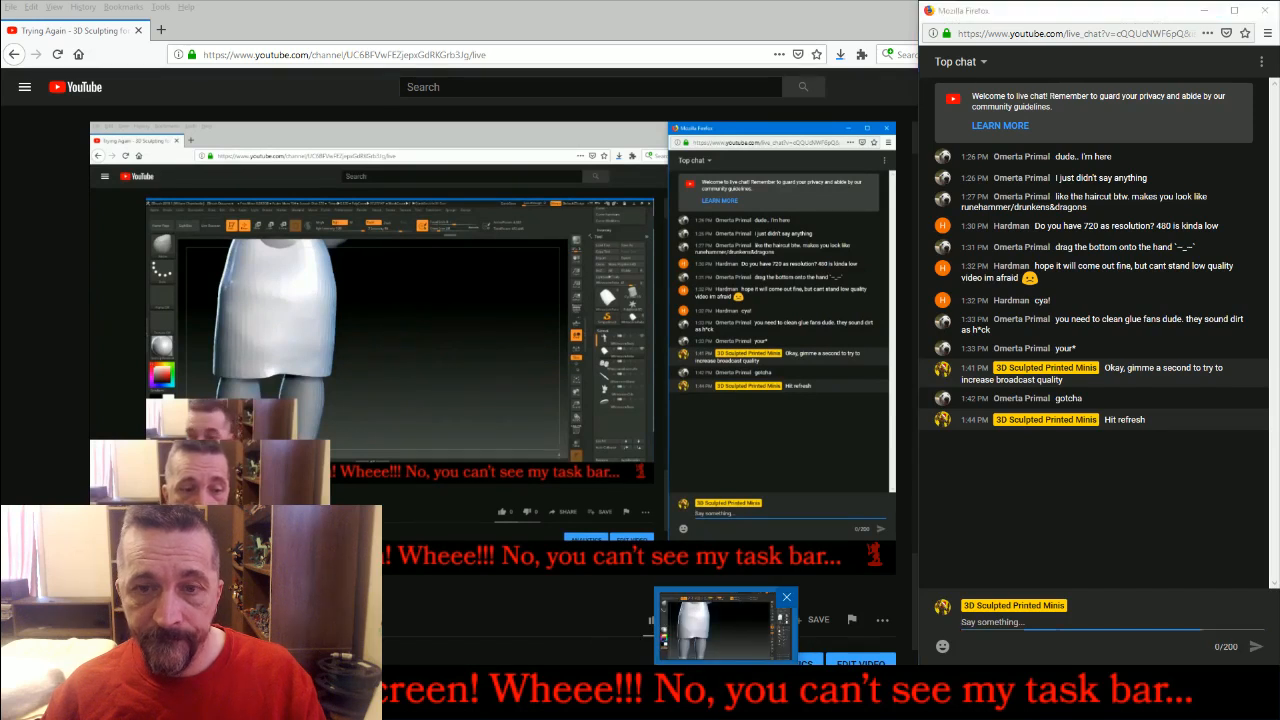
click(726, 625)
Merge the WhitecairnBody subtool down with the WhitecairnRobe subtool and accept the irreversible operation
click(1085, 458)
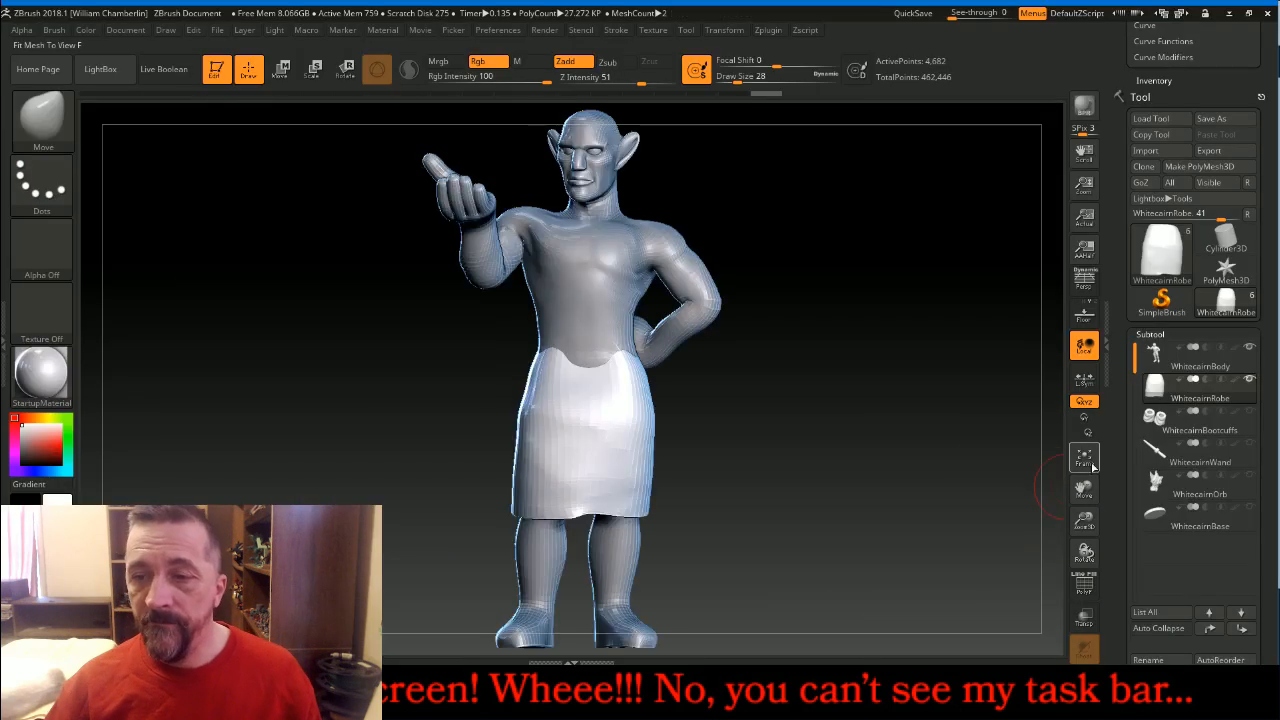
drag(857, 459, 830, 452)
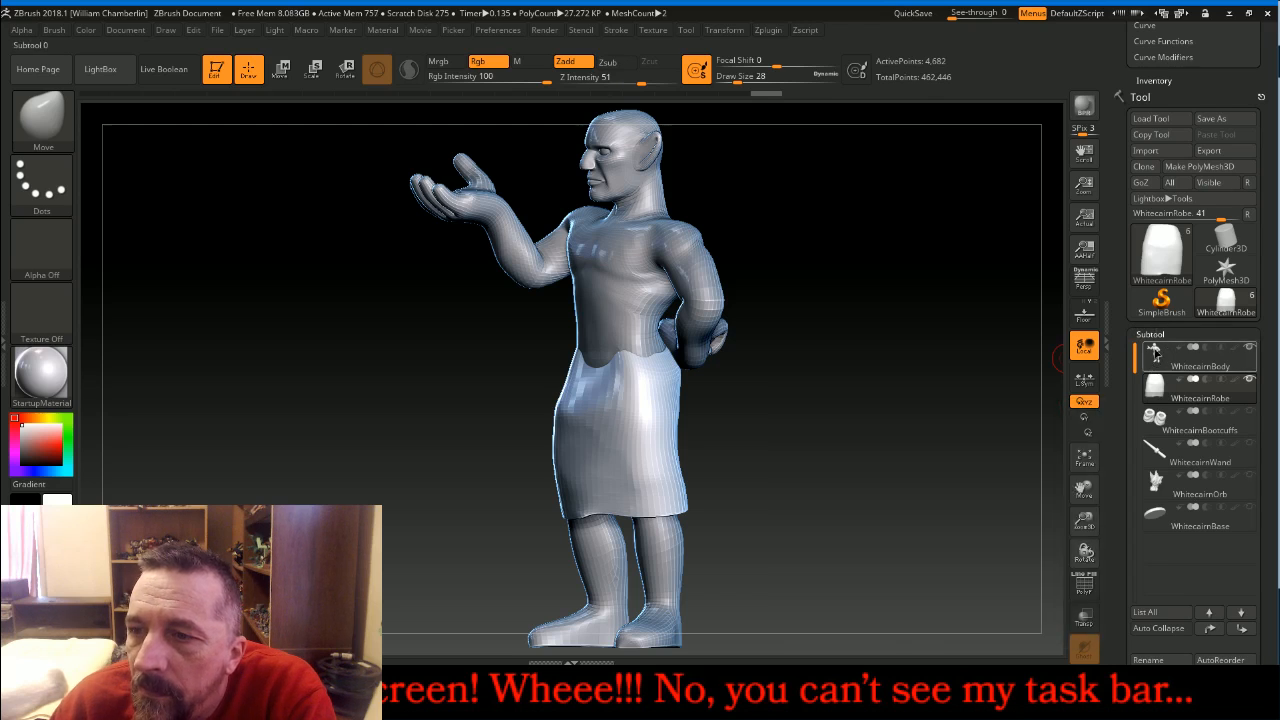
click(1153, 350)
click(1152, 334)
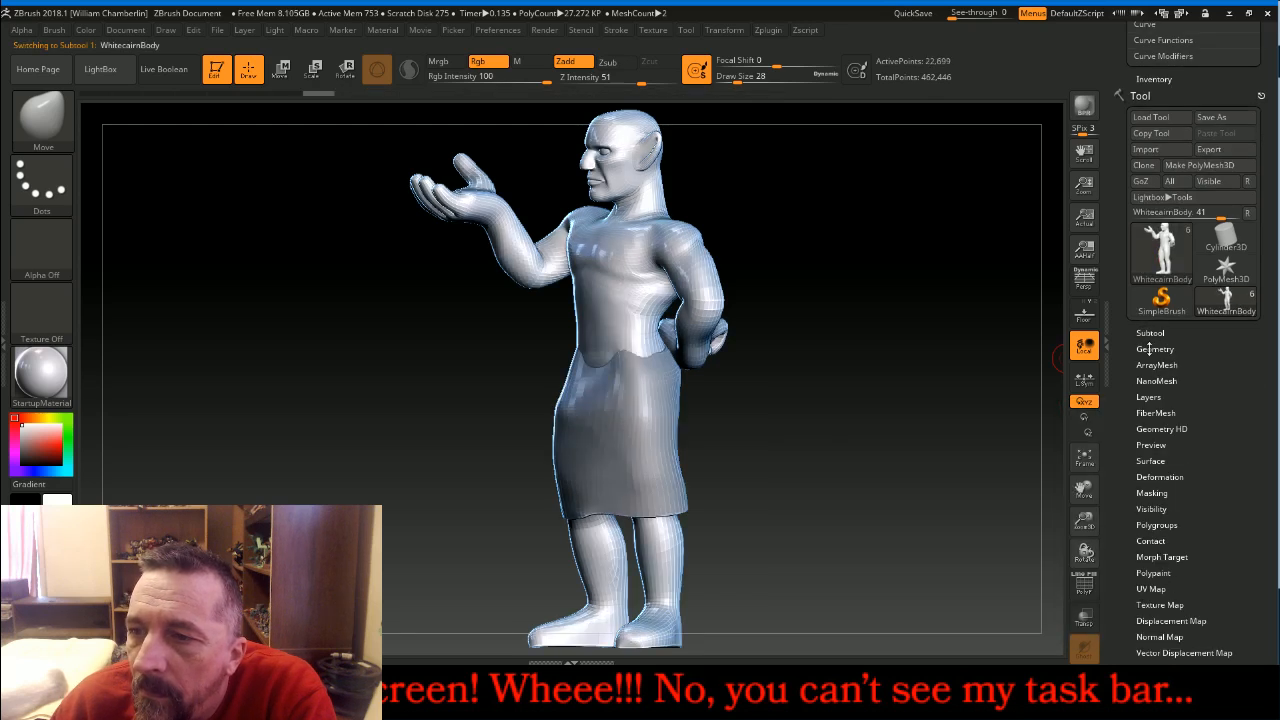
click(1152, 334)
drag(1263, 388, 1261, 266)
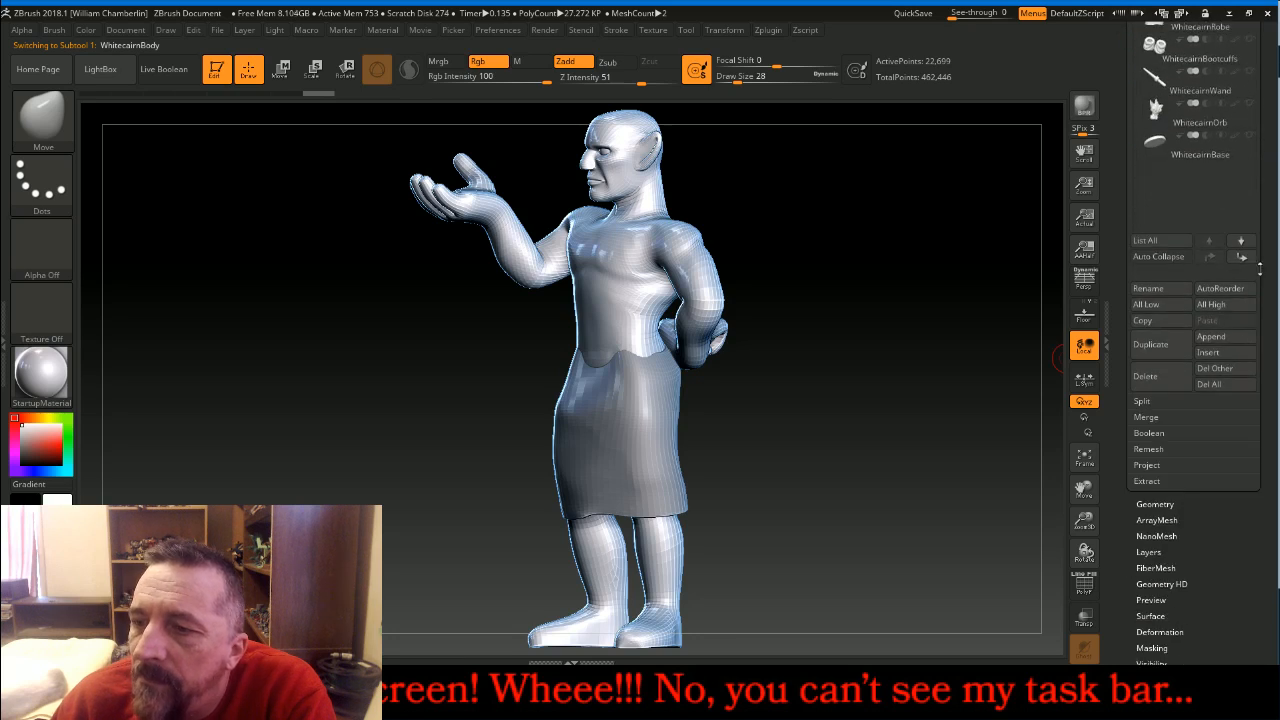
click(1156, 418)
click(1160, 432)
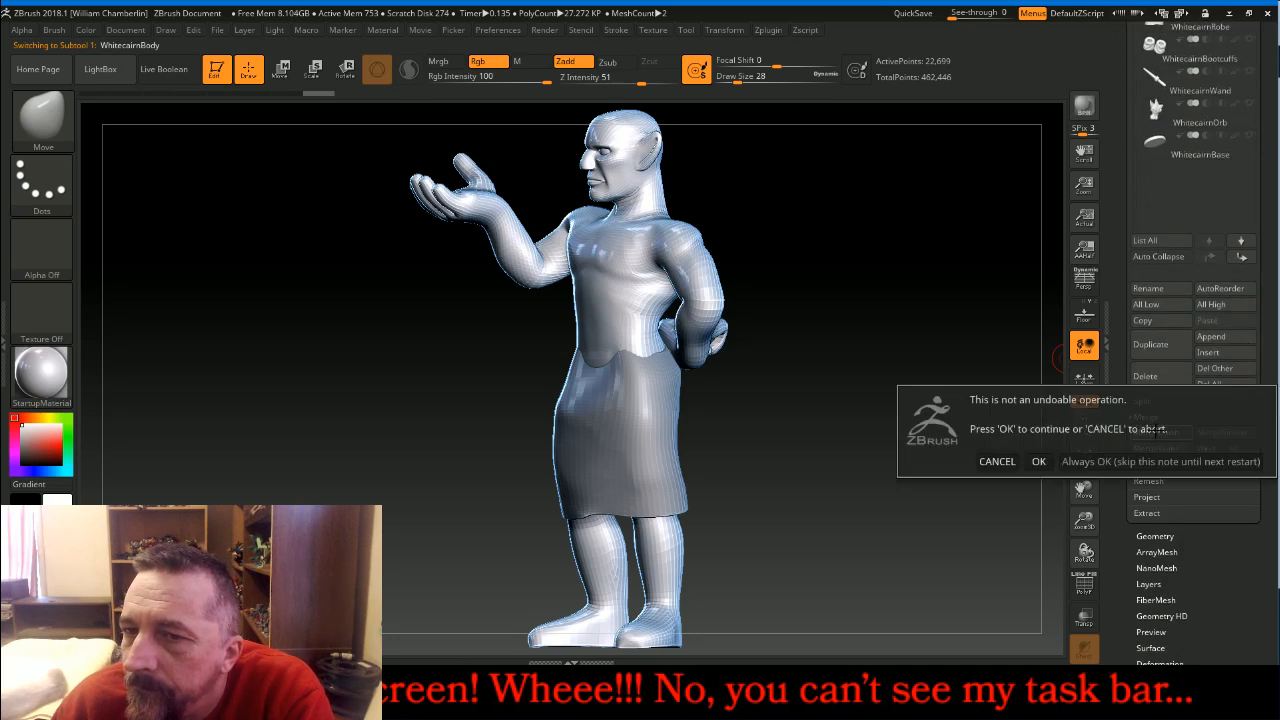
click(1039, 460)
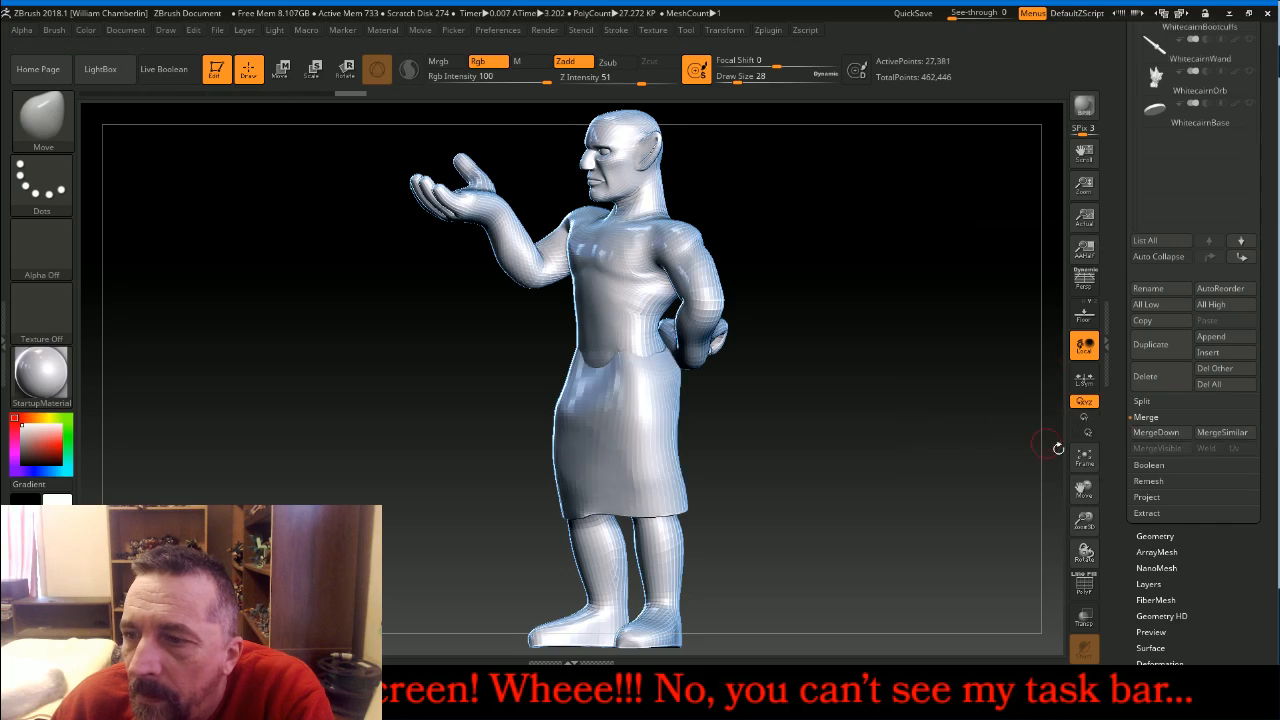
Subdivide the merged body to about 1.7 million polygons and DynaMesh it at a resolution of 768
click(1150, 535)
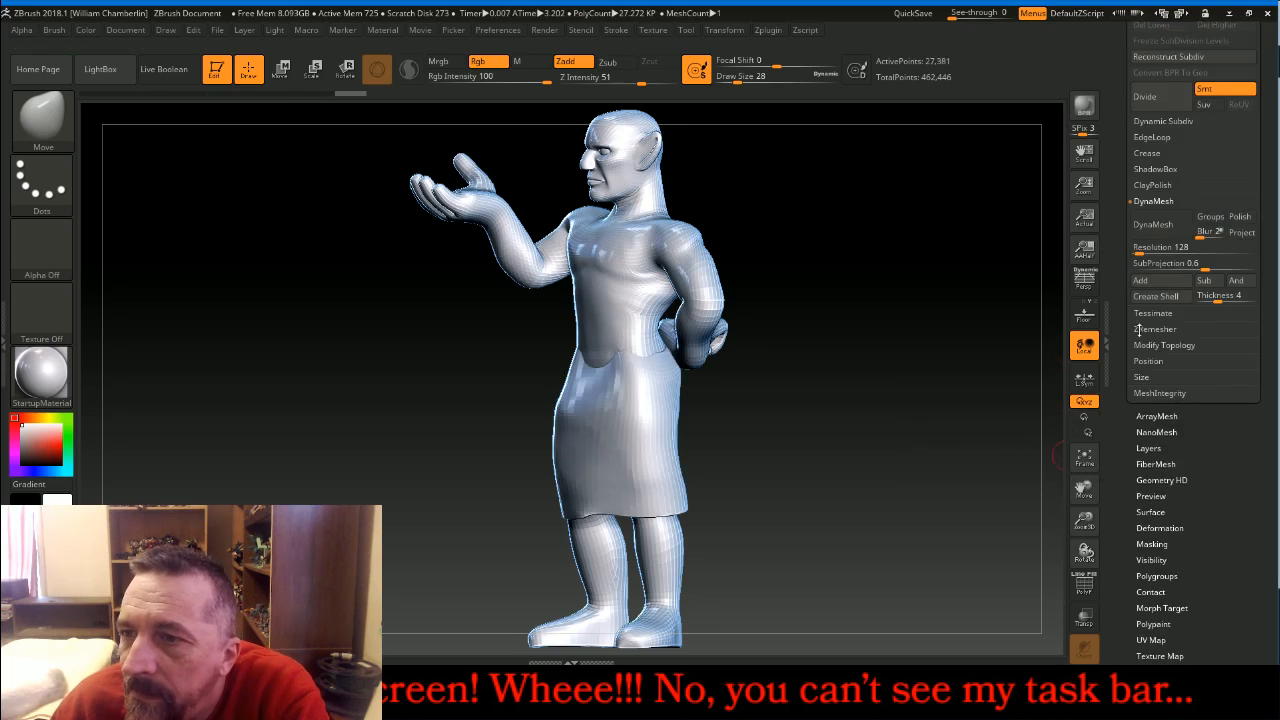
click(1161, 101)
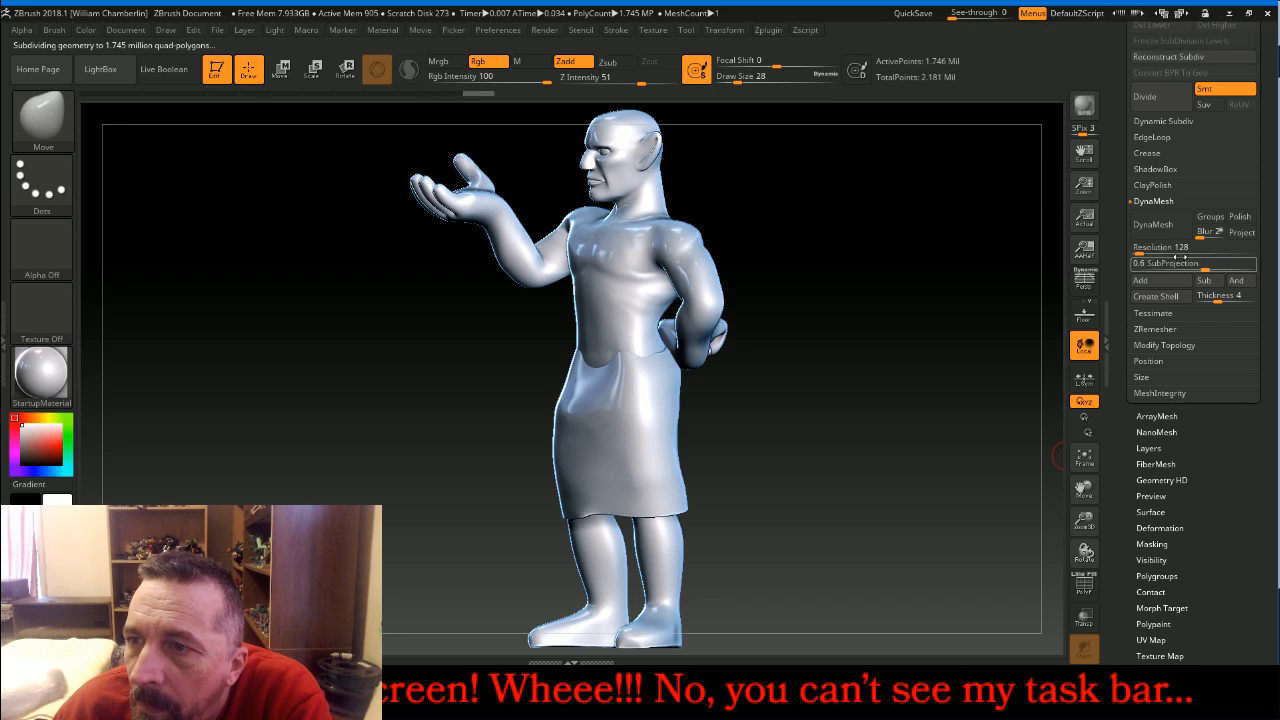
drag(1265, 225, 1257, 246)
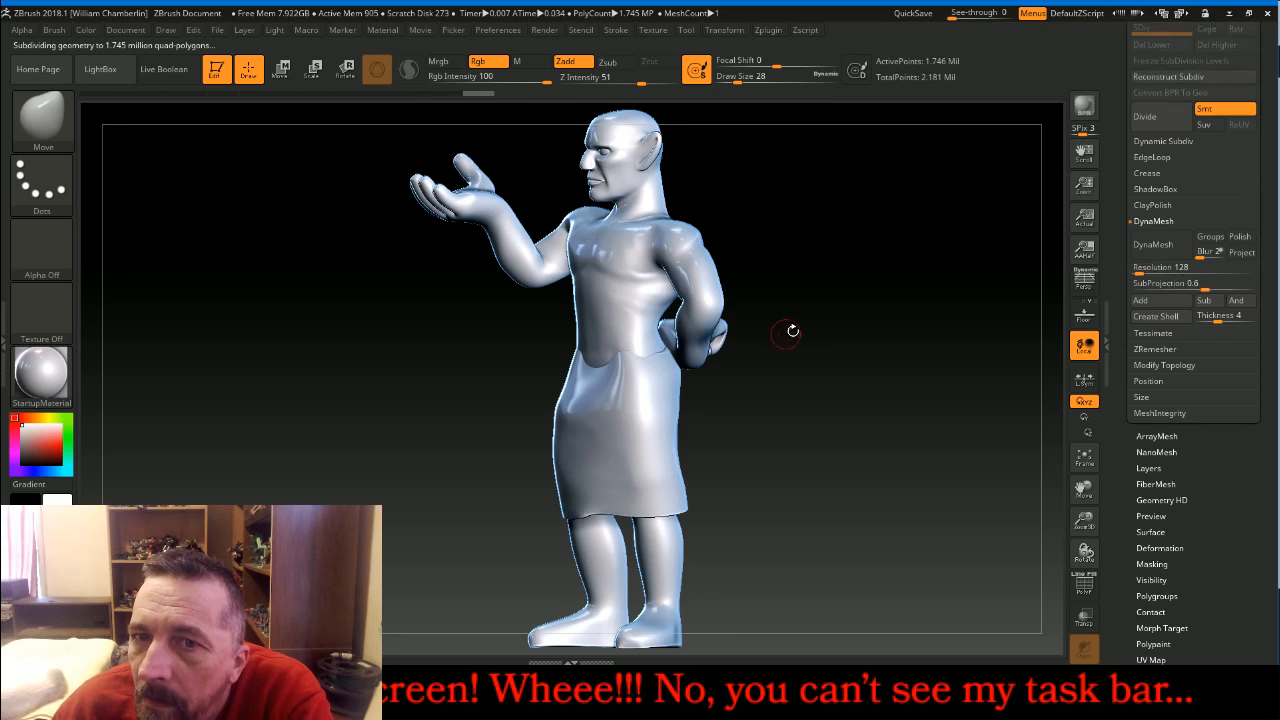
drag(782, 334, 829, 316)
click(1172, 268)
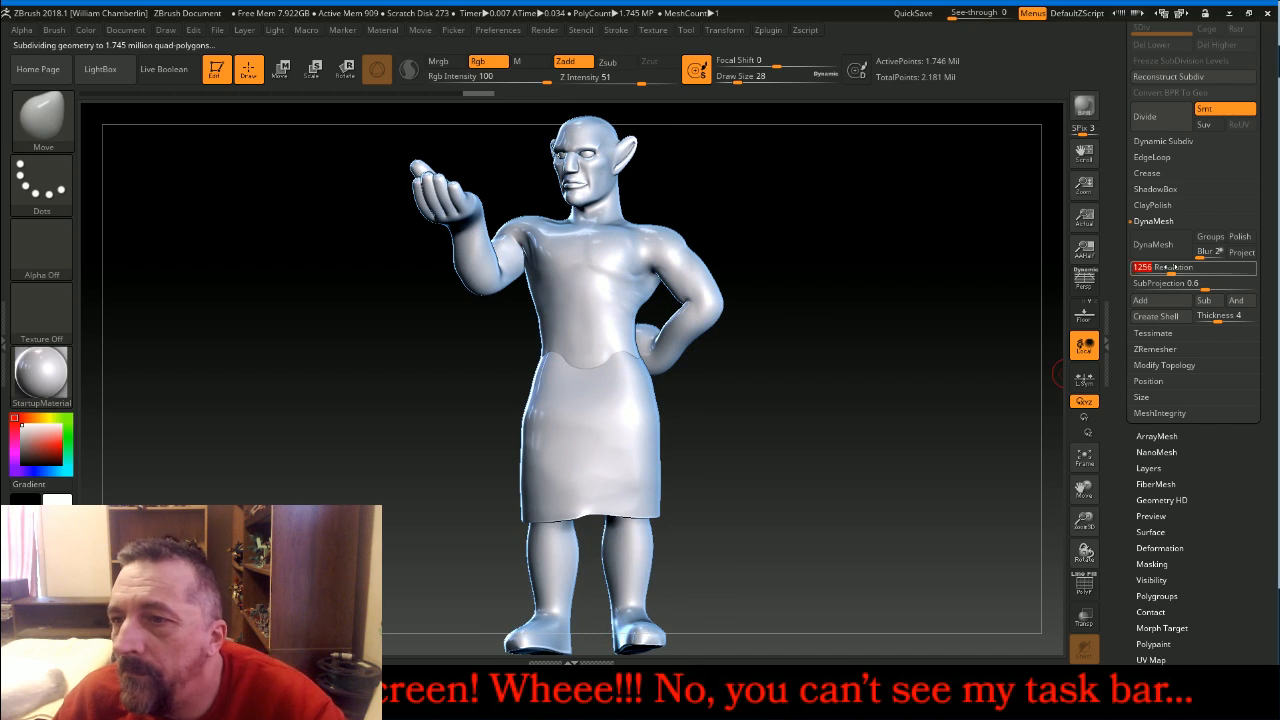
text(768)
key(Return)
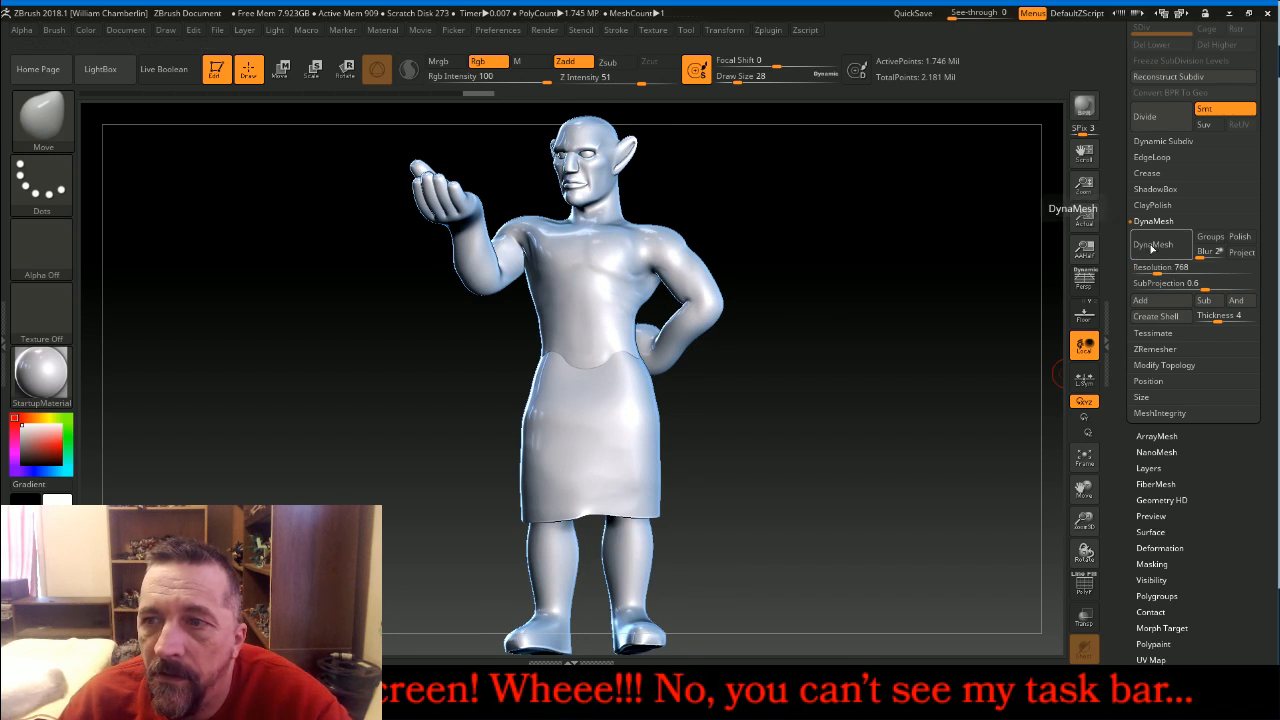
click(1153, 246)
click(1151, 249)
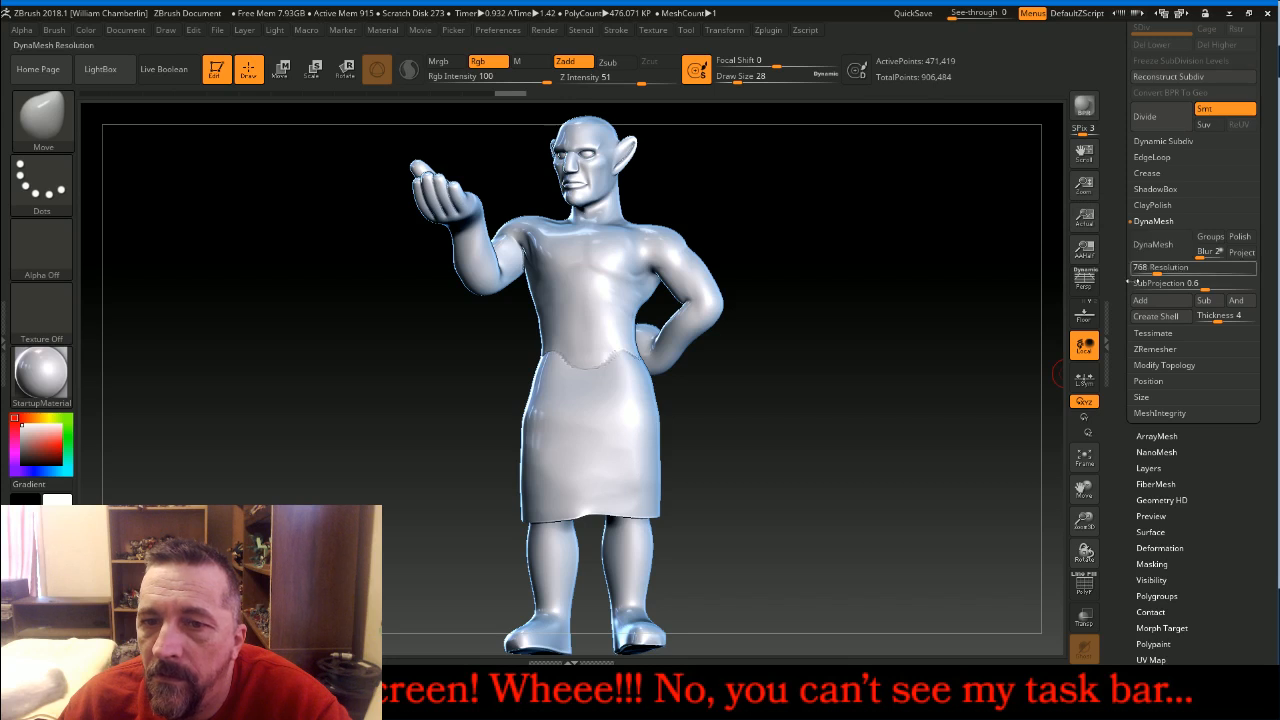
Raise the Smooth brush's intensity and smooth the jagged seam across the front of the waist
drag(1084, 518, 1060, 598)
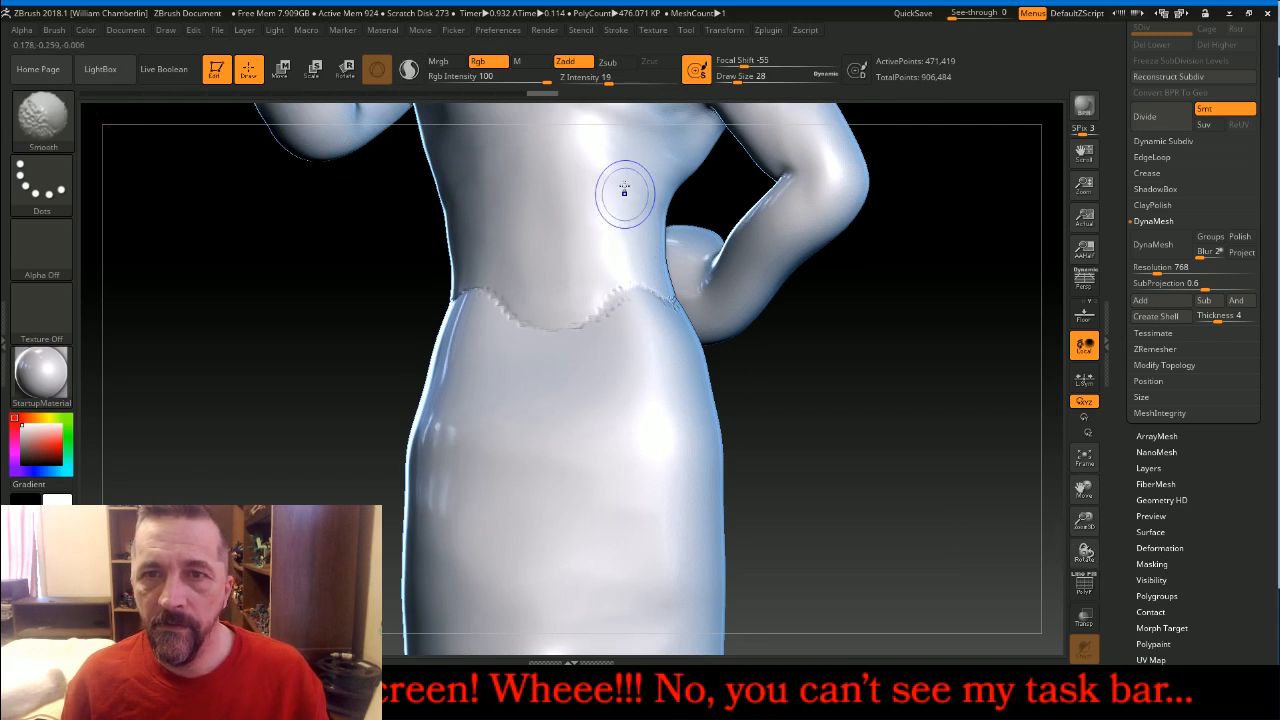
shift+click(651, 77)
drag(651, 77, 690, 79)
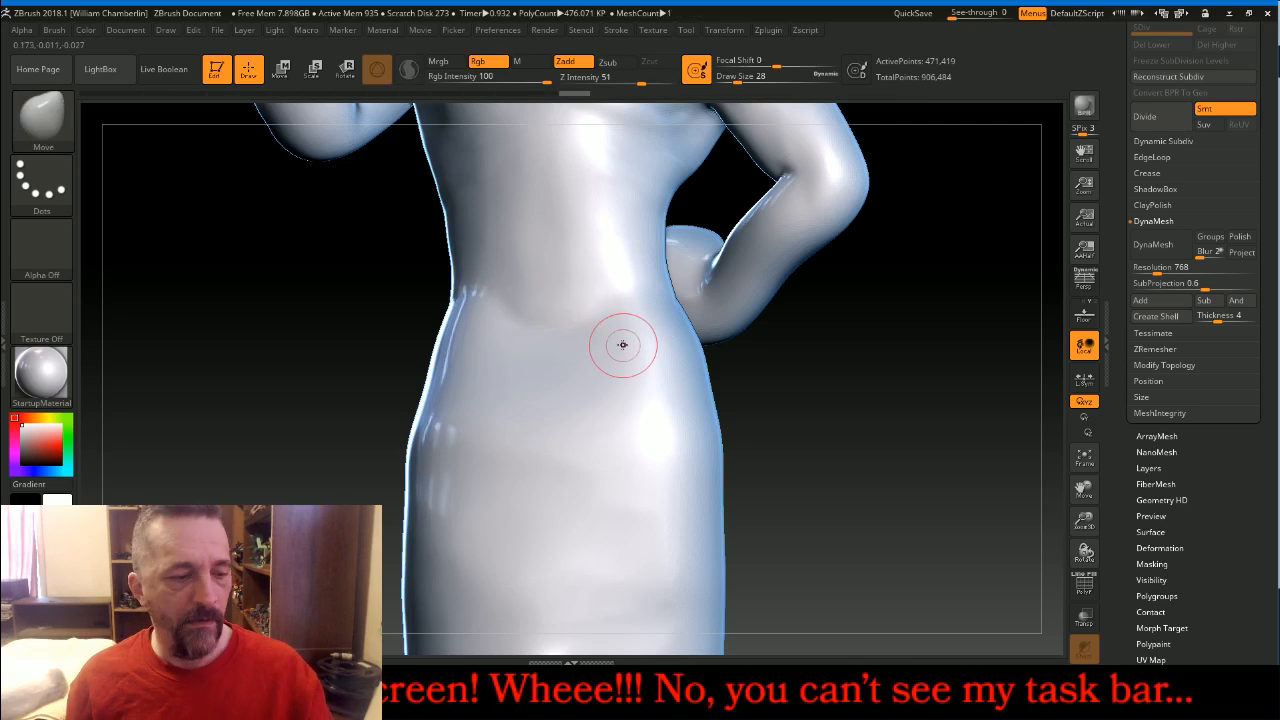
Hide the fingers, hand and forearm polygroups that cover the side of the waist seam
mouse_move(334, 334)
mouse_down()
mouse_move(505, 328)
mouse_move(560, 305)
mouse_up()
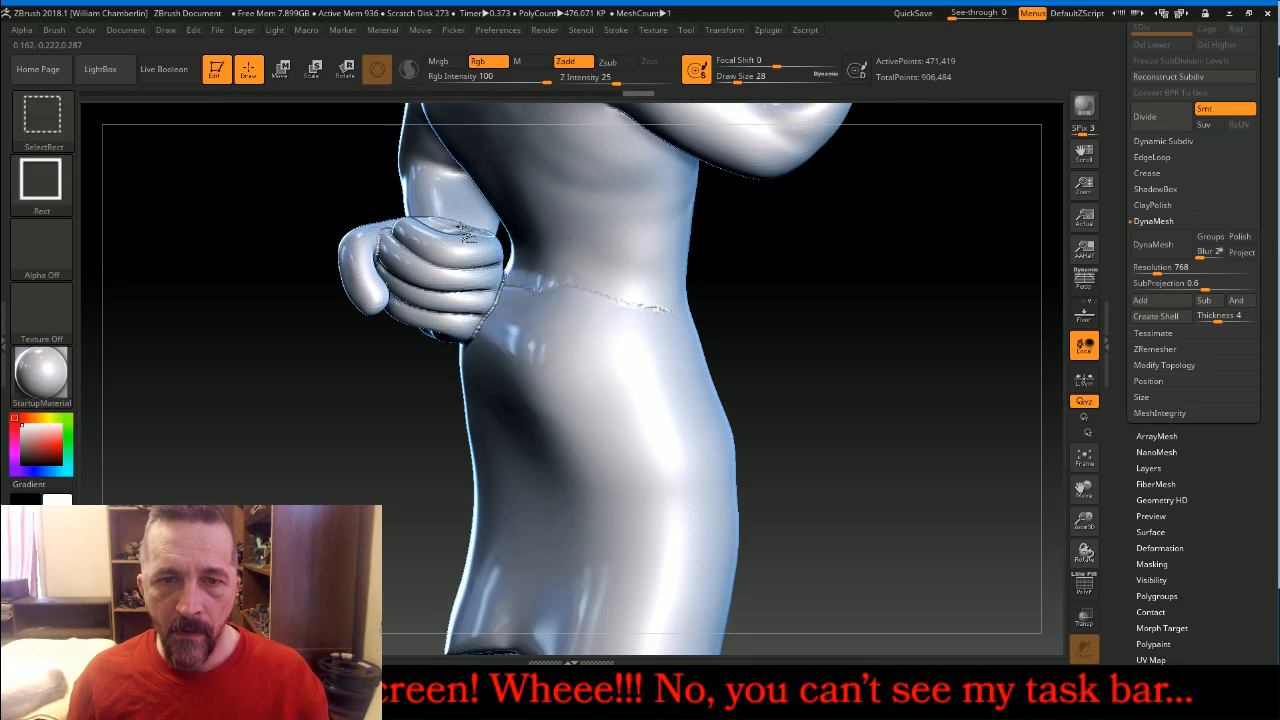
ctrl+shift+click(463, 230)
ctrl+shift+click(480, 257)
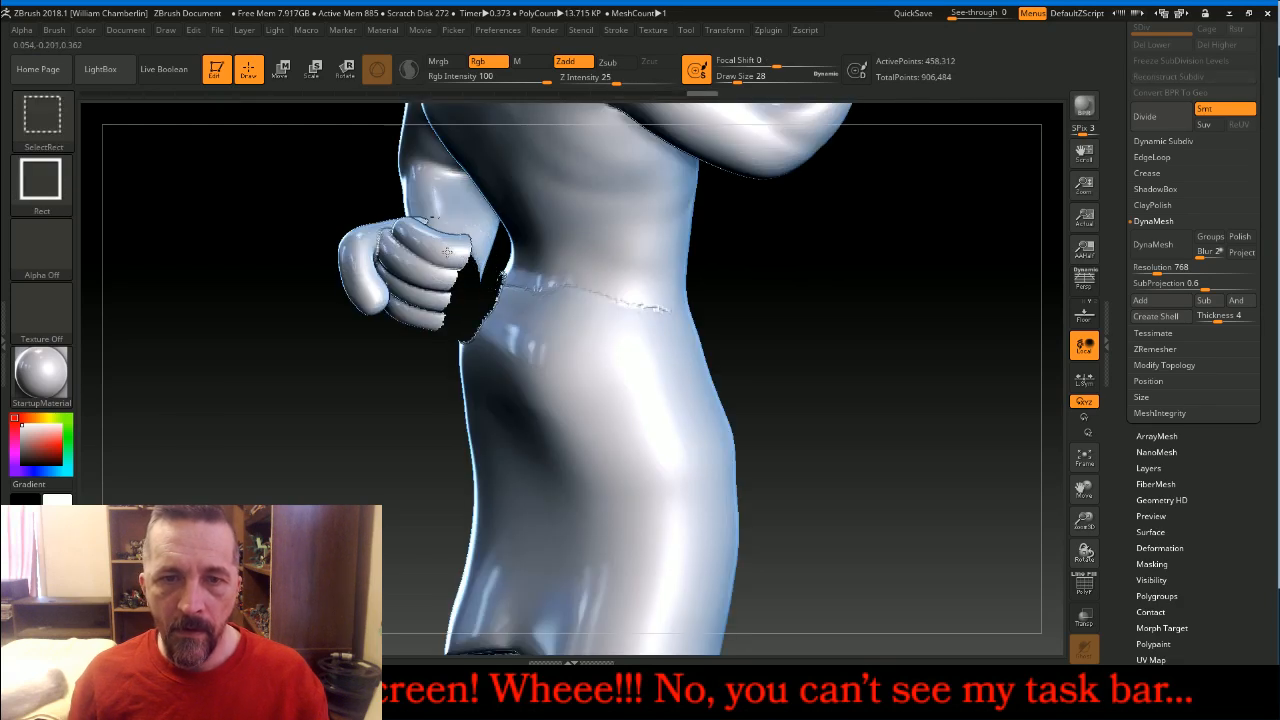
ctrl+shift+click(450, 262)
ctrl+shift+click(409, 256)
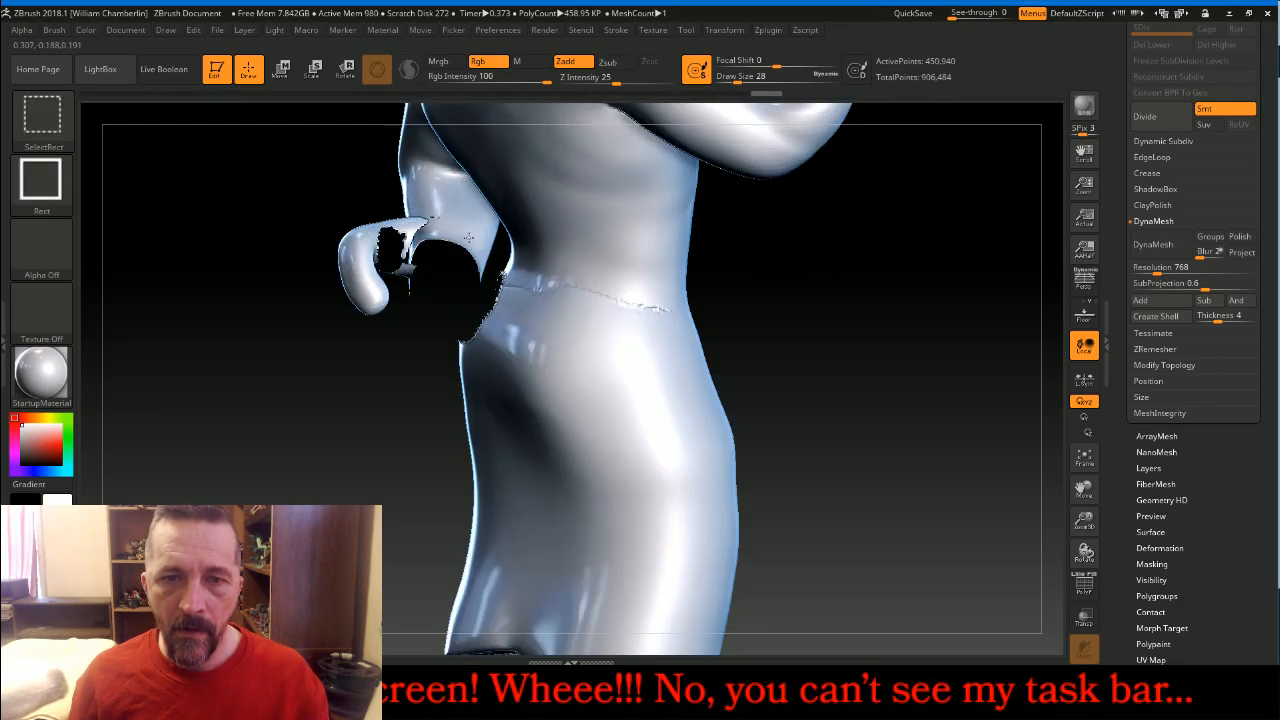
ctrl+shift+click(478, 254)
key(shift)
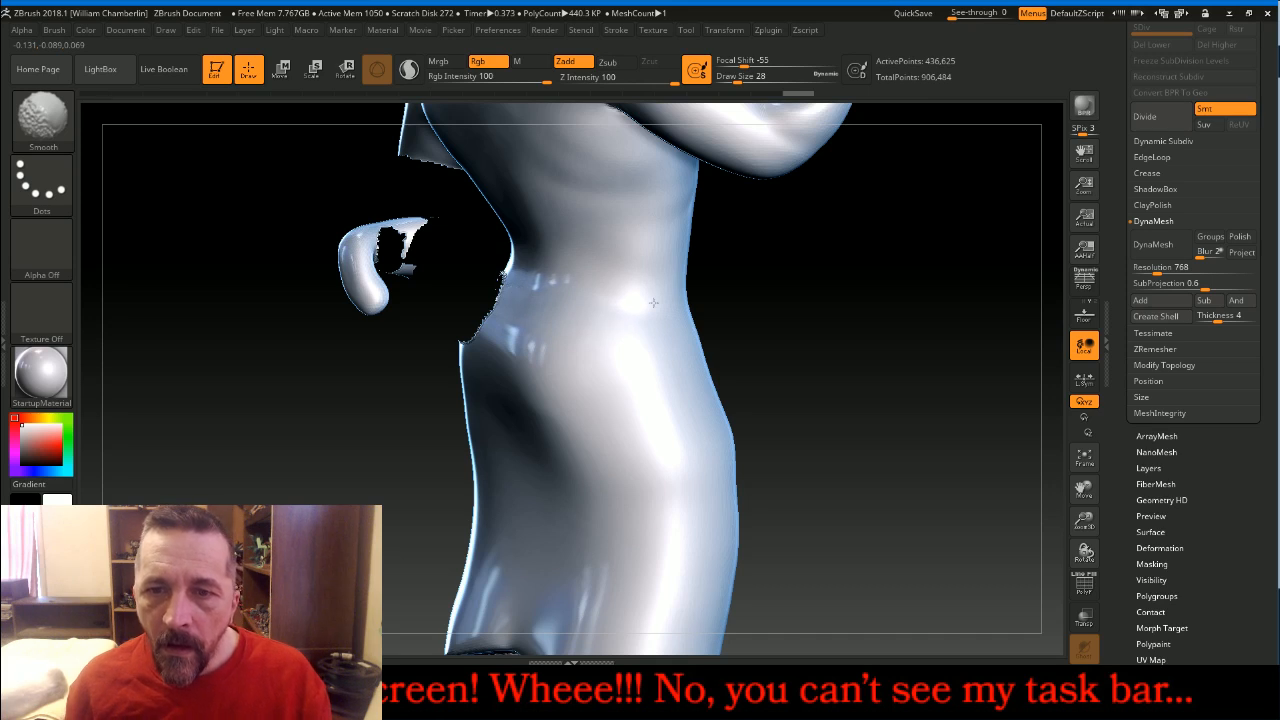
Smooth the remaining waist seam along the hip and back, and unhide the whole figure
shift+drag(668, 291, 677, 316)
drag(890, 334, 951, 331)
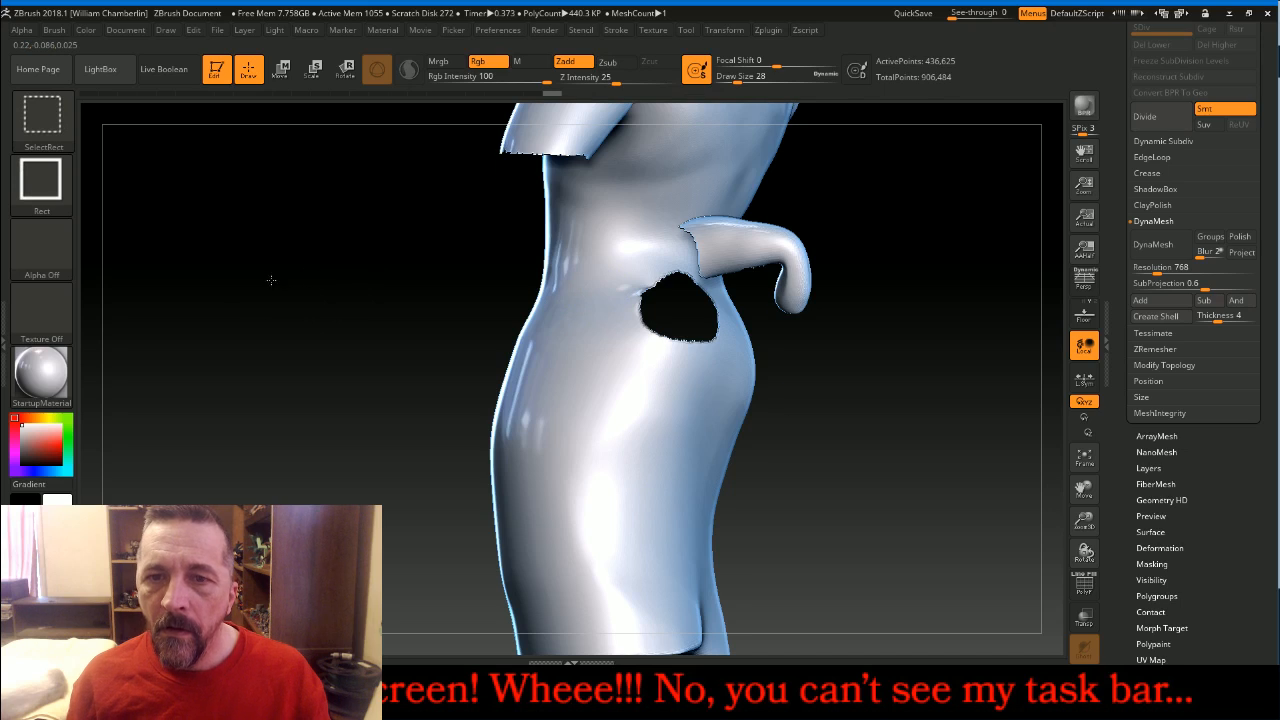
key(ctrl+z)
mouse_move(916, 463)
mouse_down()
mouse_move(876, 452)
mouse_move(878, 469)
mouse_move(983, 437)
mouse_move(943, 437)
mouse_move(977, 440)
mouse_up()
shift+drag(571, 352, 566, 367)
click(1084, 456)
drag(940, 488, 953, 497)
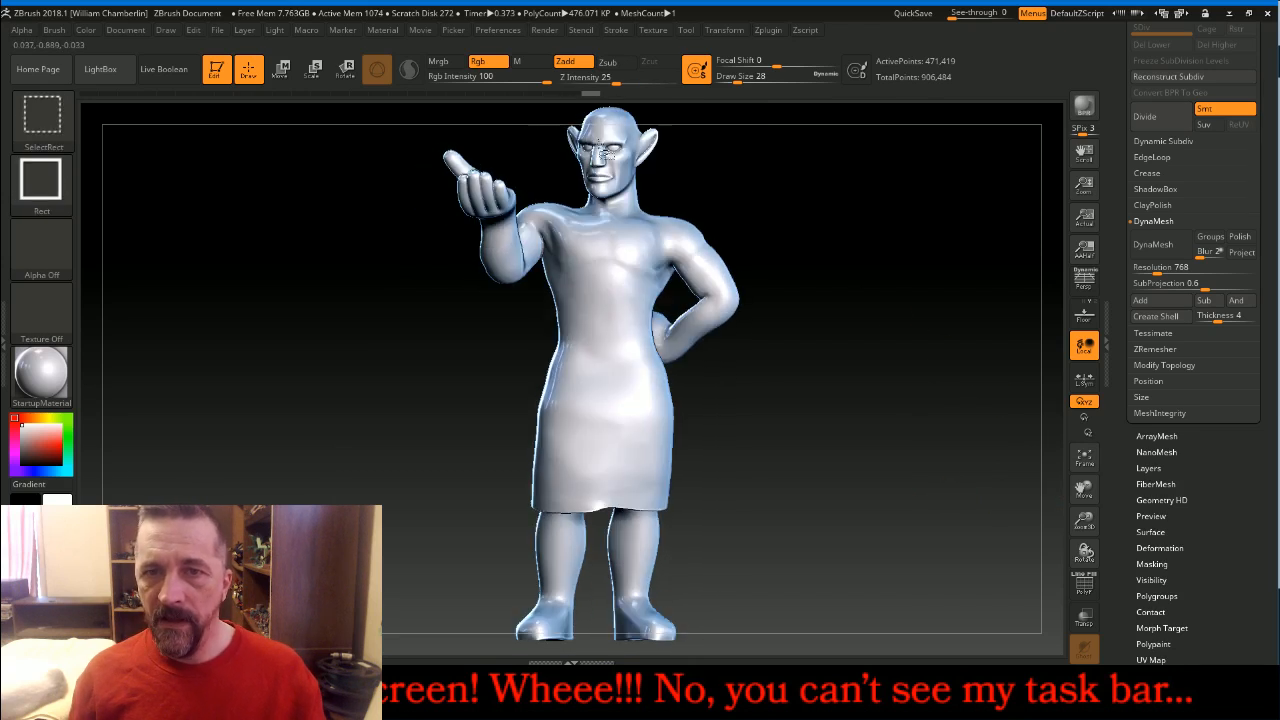
Isolate the head to frame it, restore the full figure's visibility, and bring the face into close view
ctrl+shift+click(601, 137)
click(1084, 458)
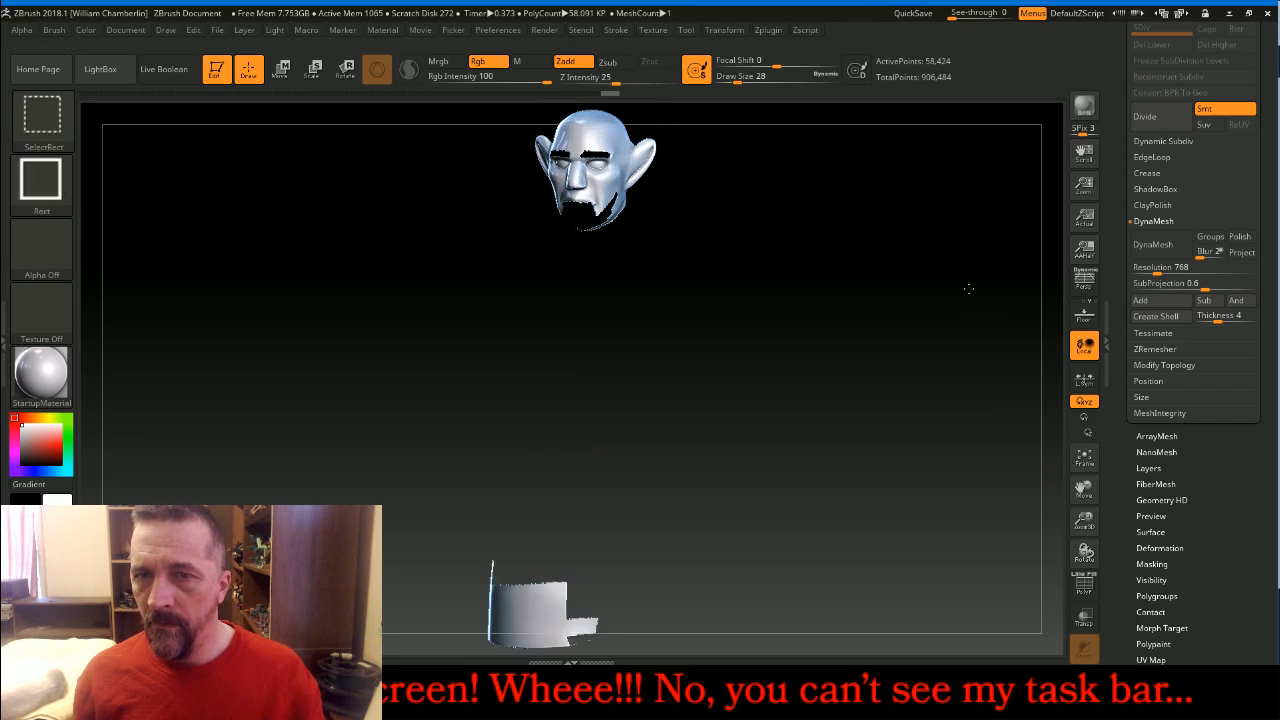
ctrl+shift+click(966, 291)
drag(1082, 489, 1129, 638)
drag(1084, 521, 1089, 601)
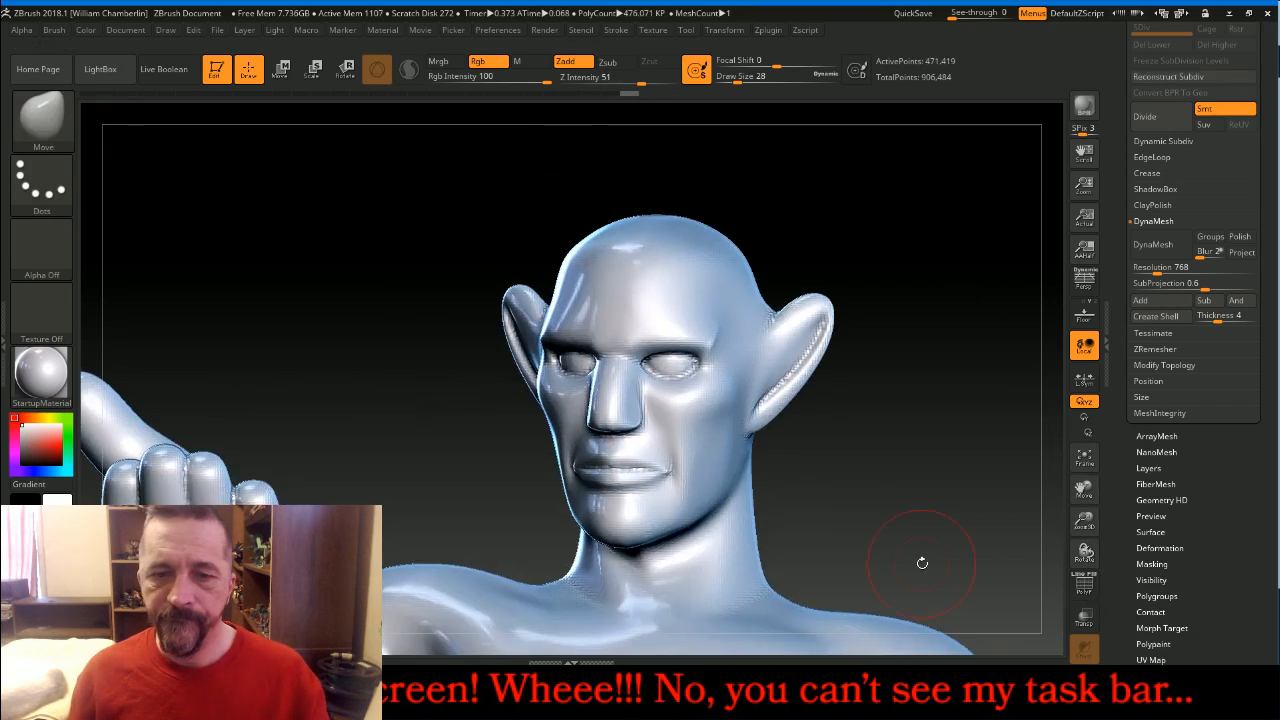
Close the old live chat window, and reload the YouTube live stream page in the browser with a chosen playback quality
click(706, 695)
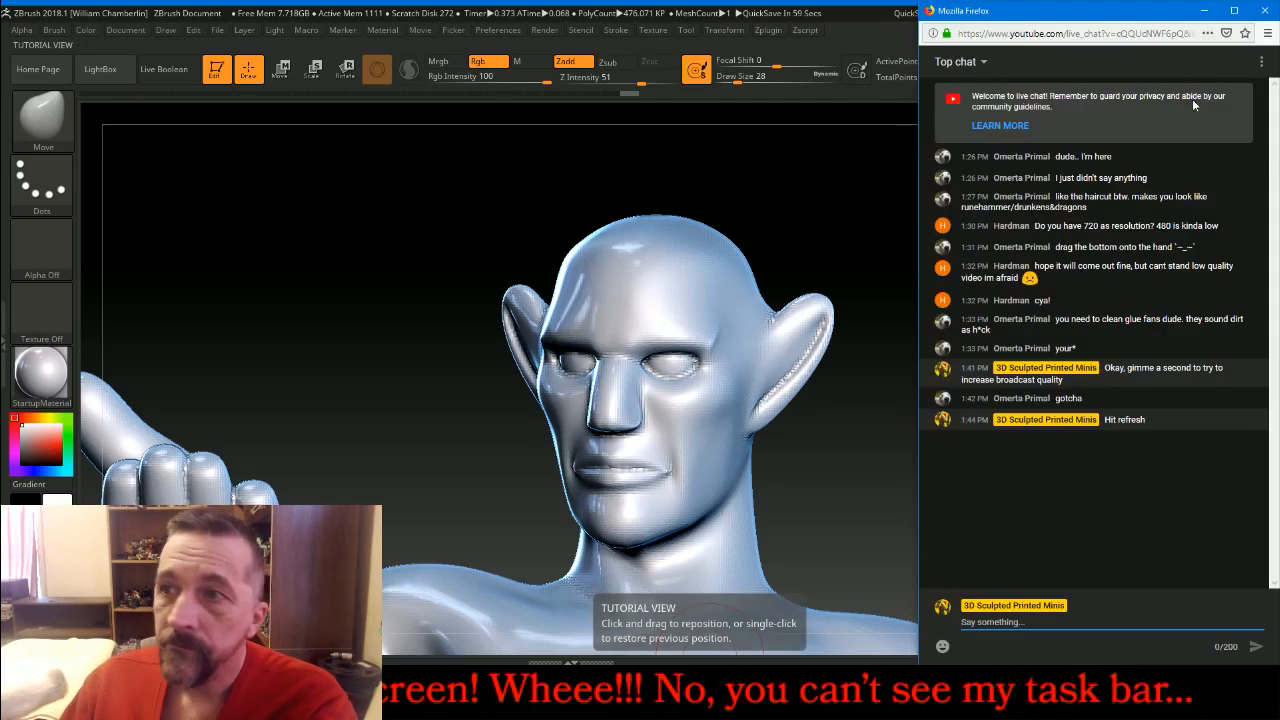
click(1264, 13)
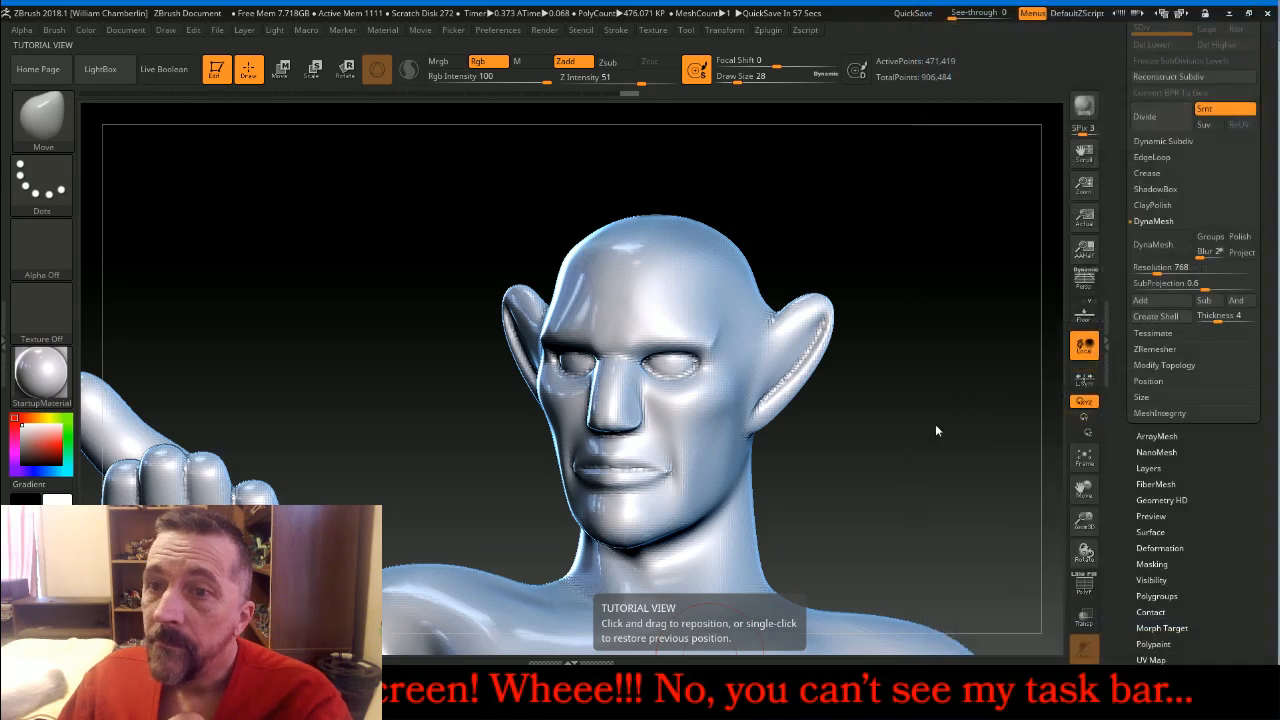
click(640, 692)
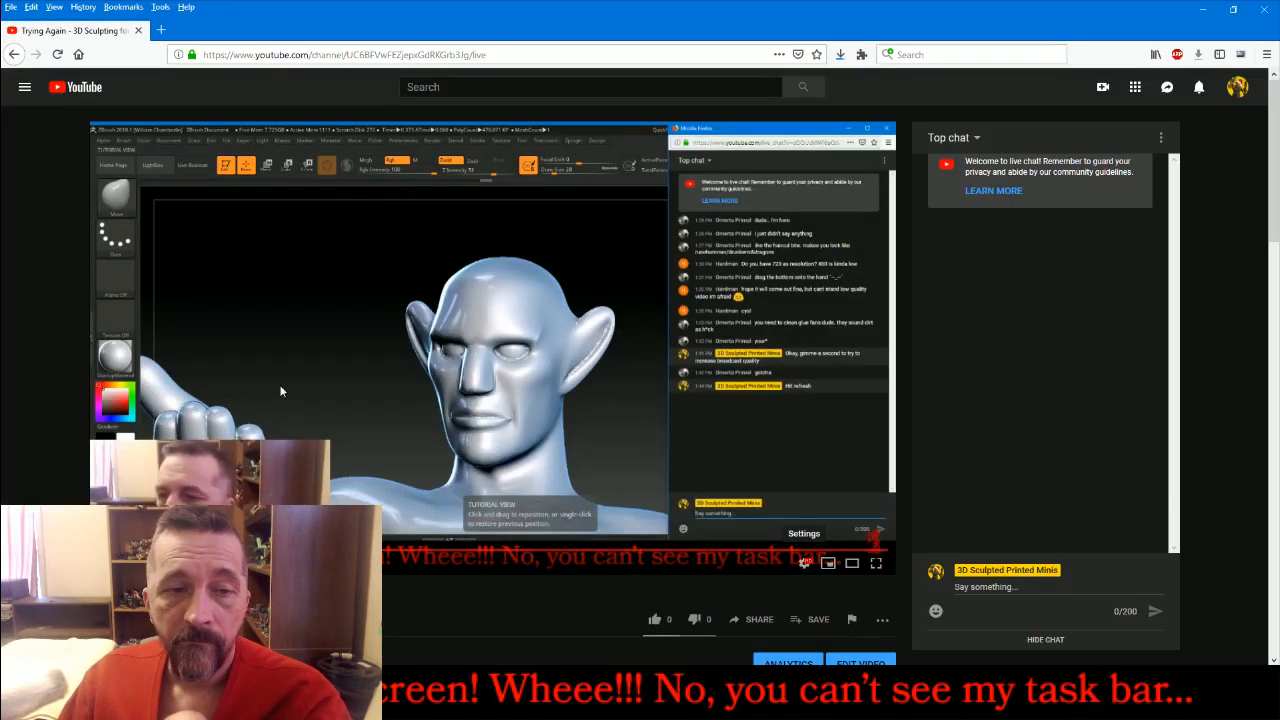
click(57, 54)
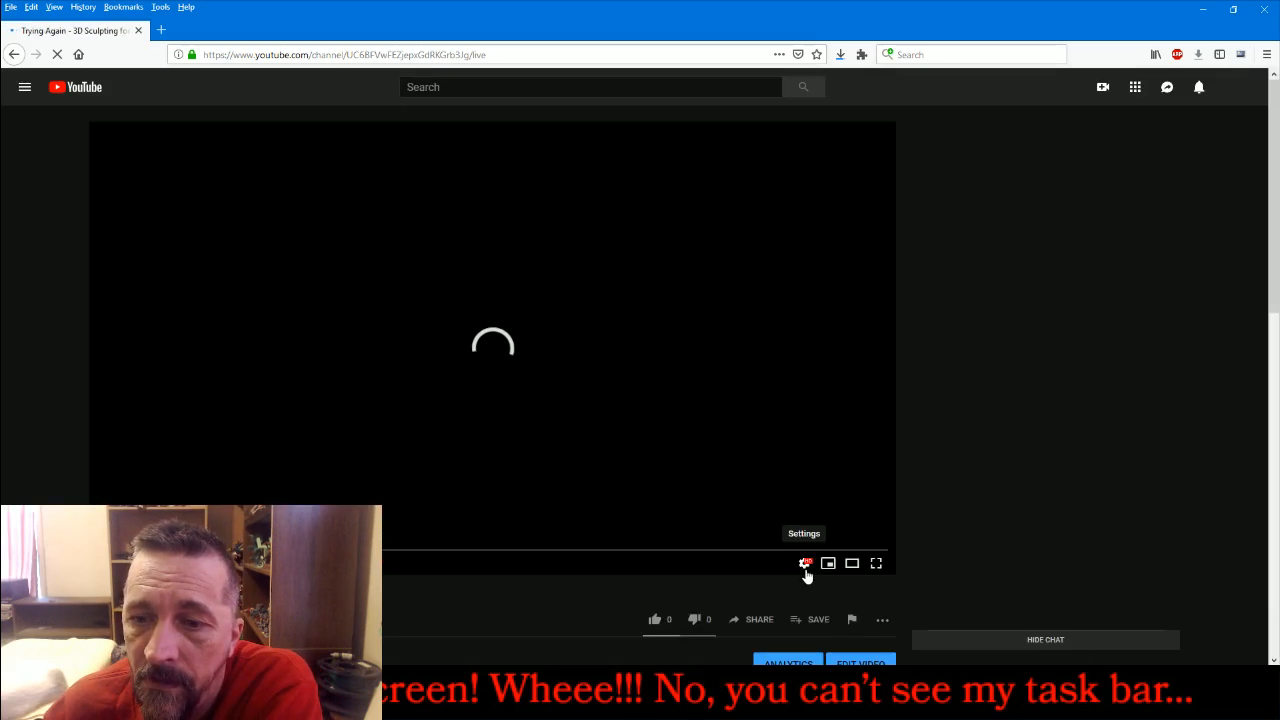
click(806, 564)
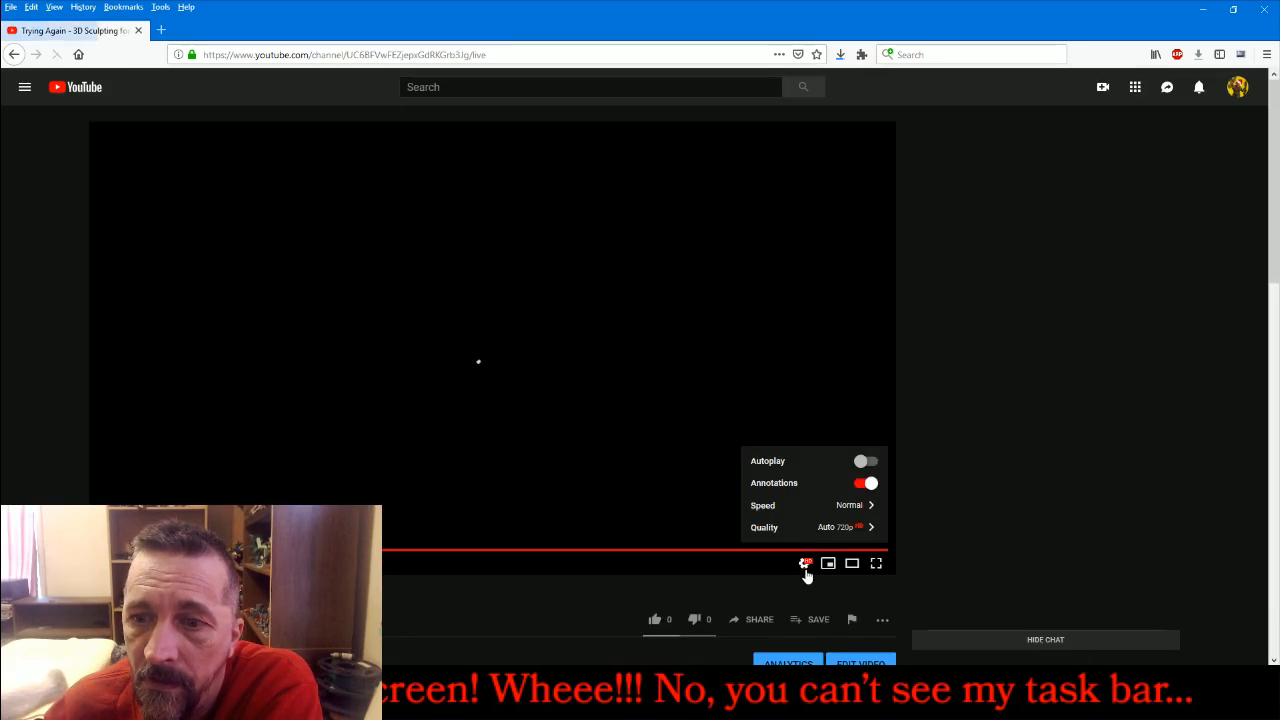
click(848, 528)
click(862, 417)
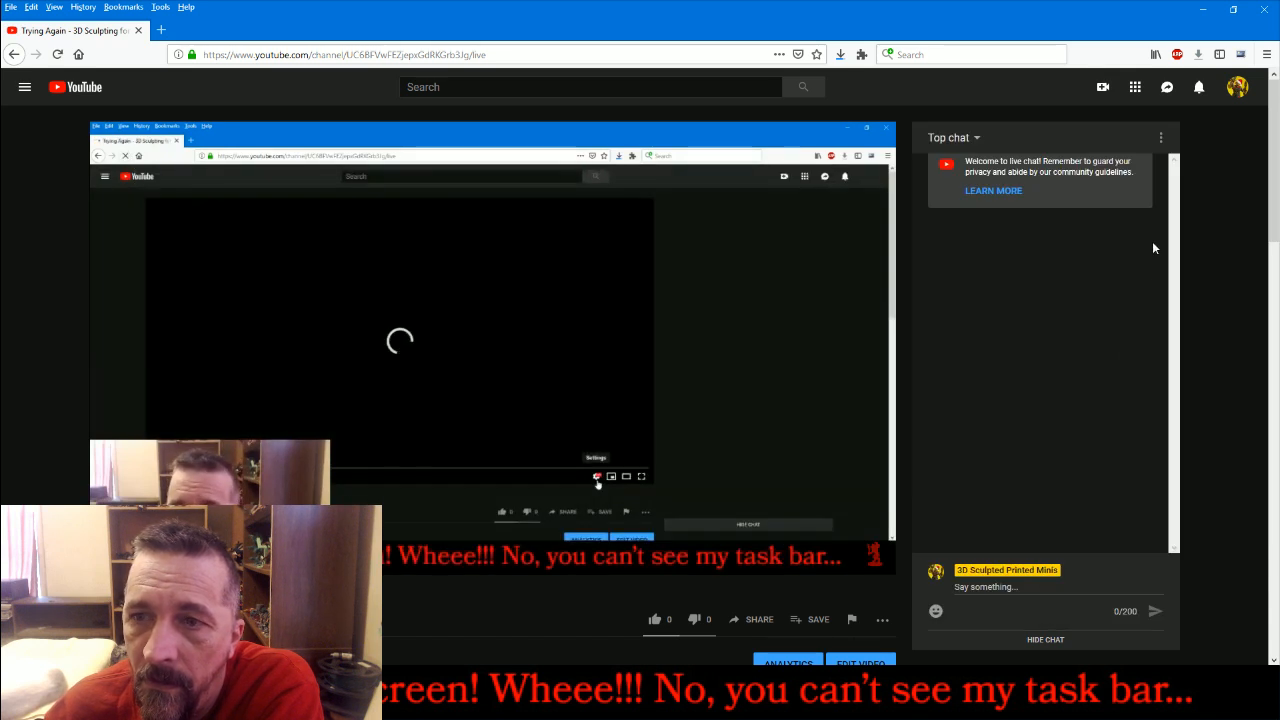
Pop out the live stream's chat into its own window beside the video, and return to ZBrush
click(1160, 137)
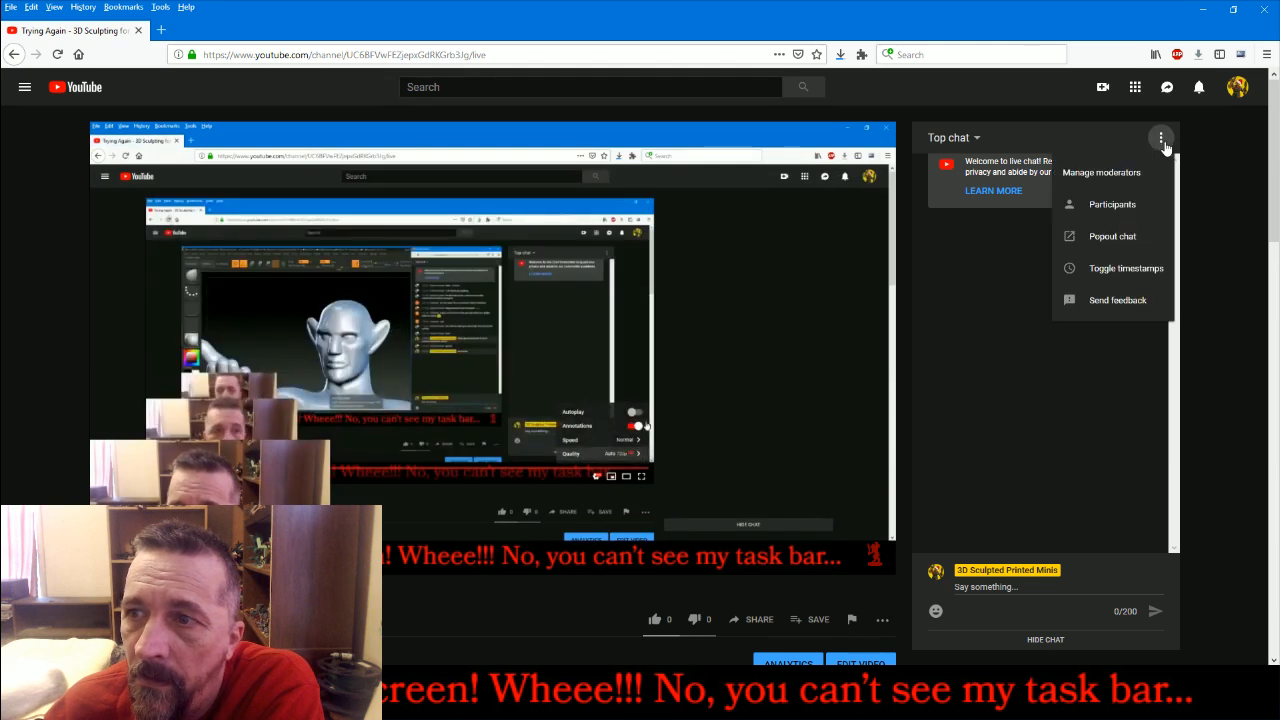
click(1113, 238)
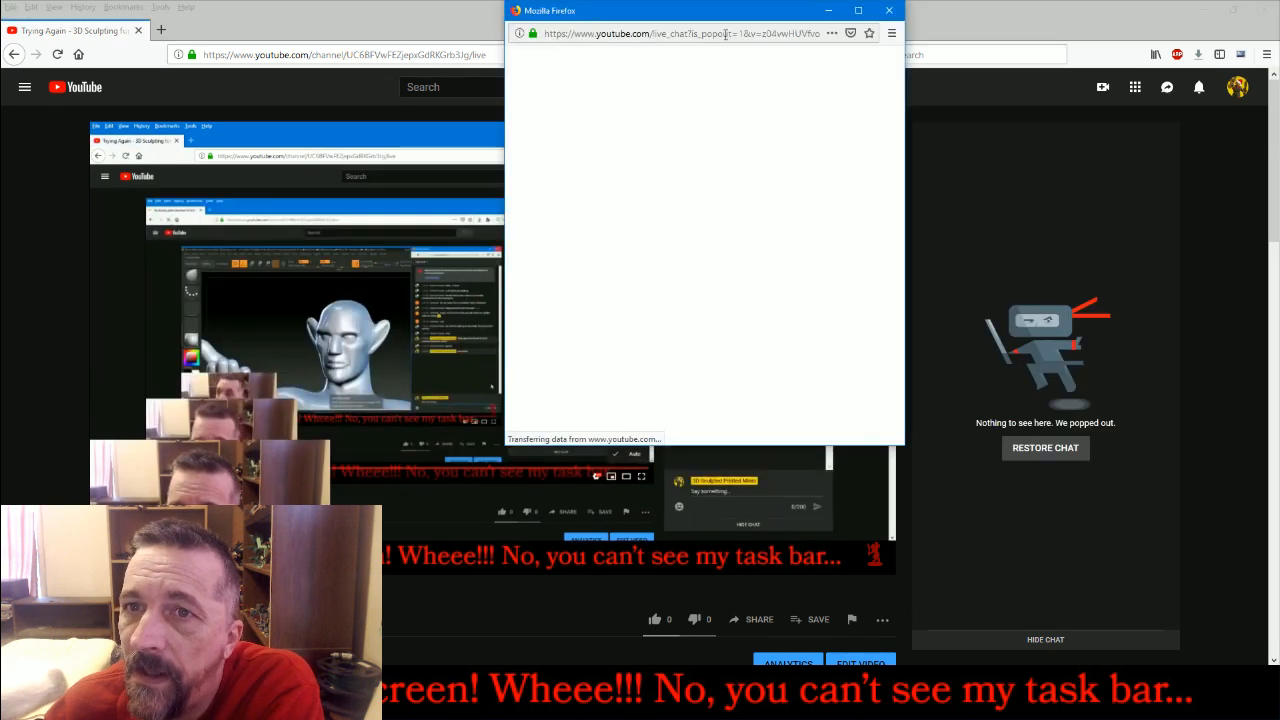
drag(750, 22, 1100, 68)
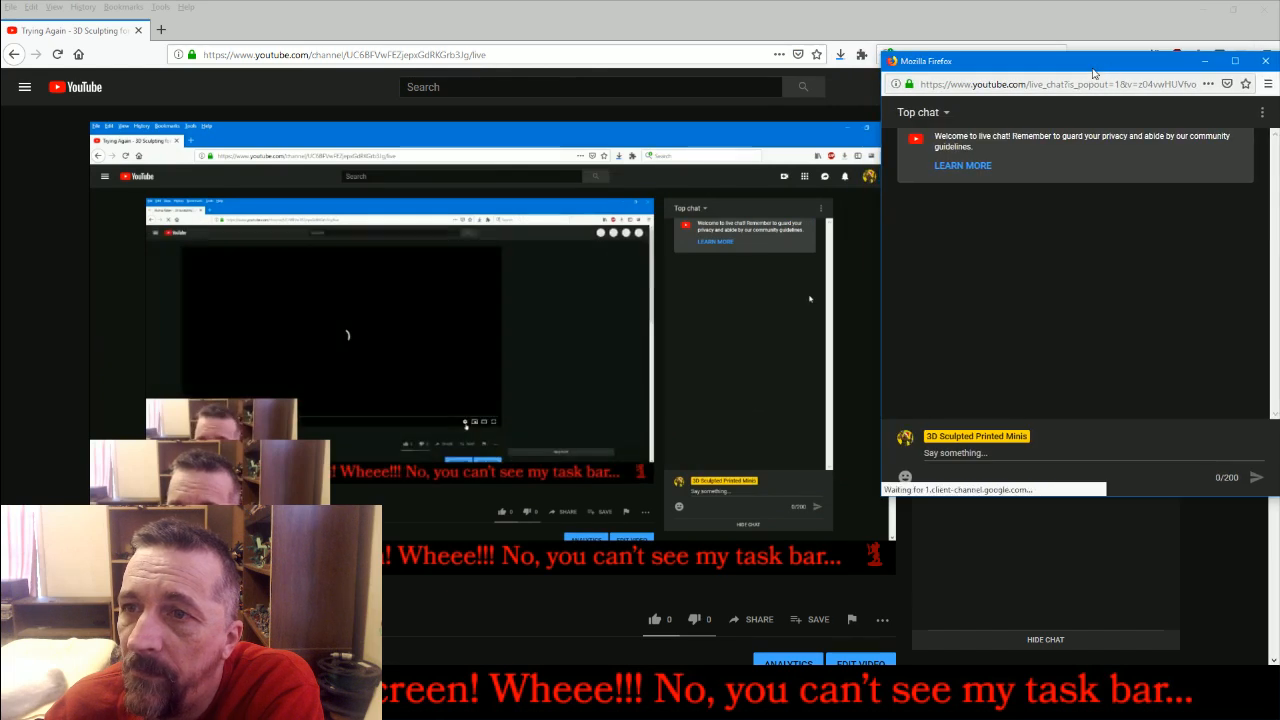
drag(882, 52, 922, 2)
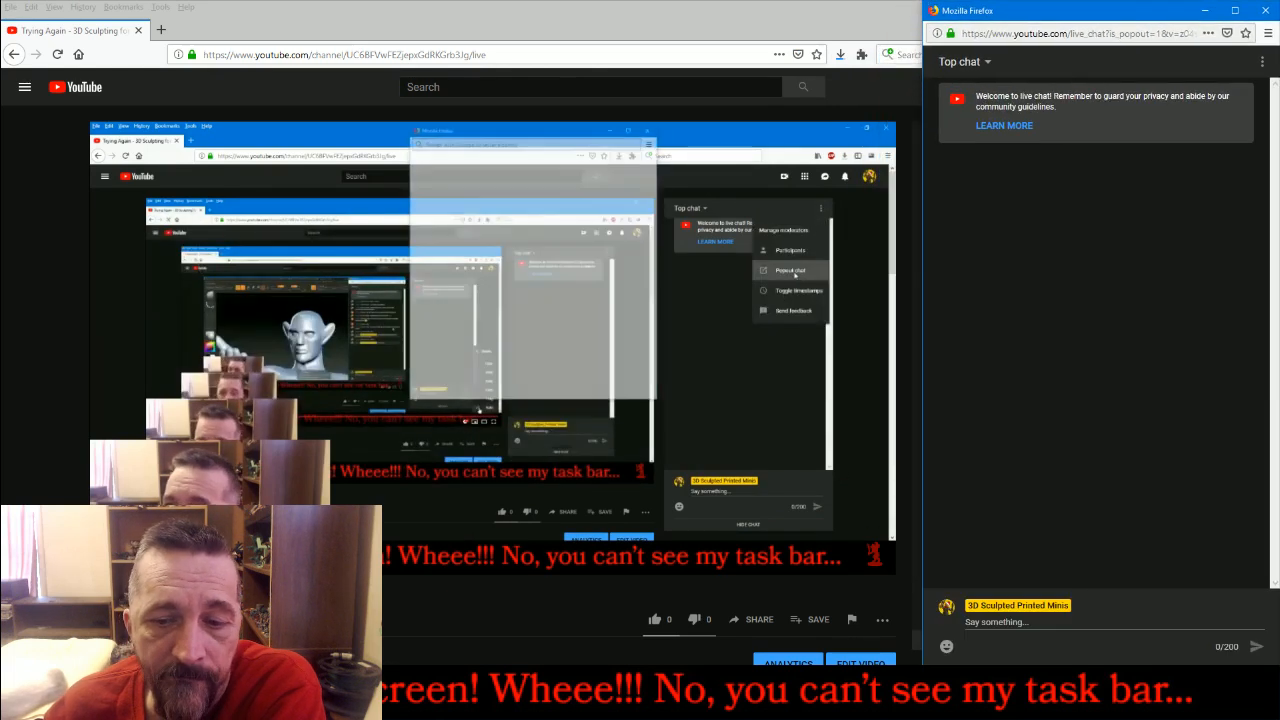
click(592, 692)
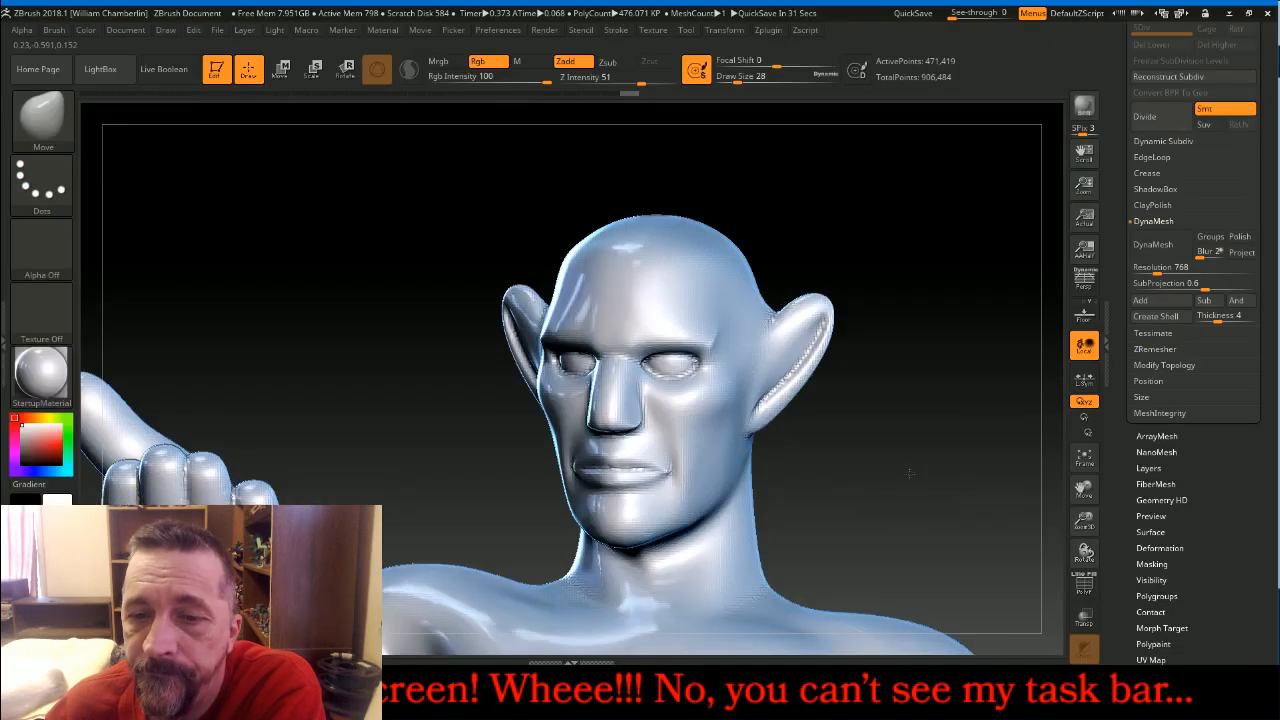
Inspect the head from several angles and nudge the jawline below the ear with the Move brush
drag(911, 473, 929, 473)
drag(1086, 522, 1089, 548)
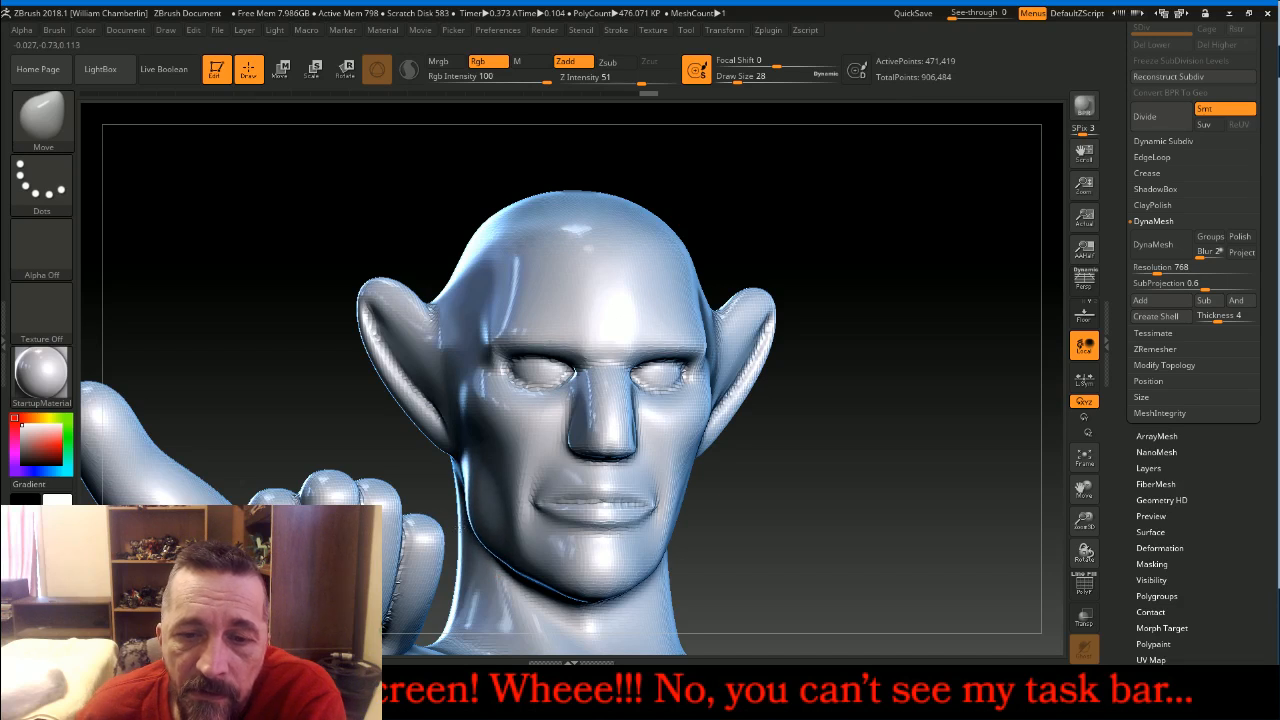
mouse_move(729, 514)
mouse_down()
mouse_move(794, 533)
mouse_move(837, 520)
mouse_up()
key(ctrl)
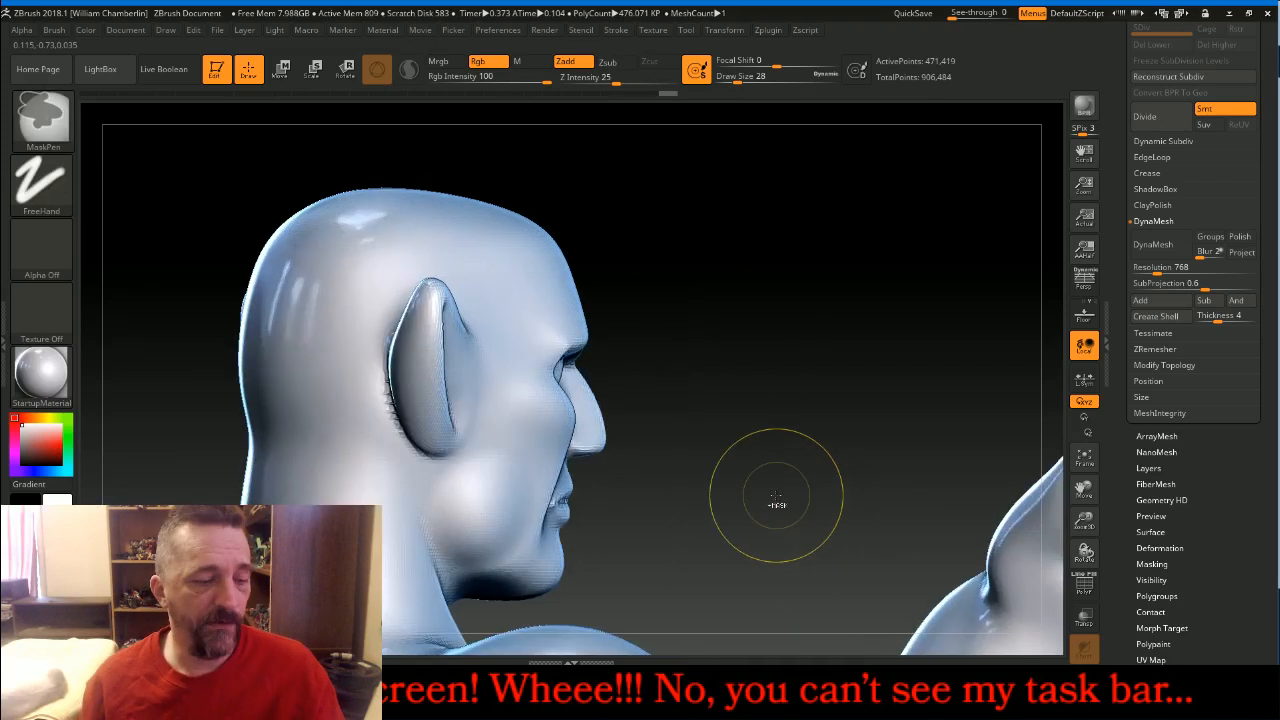
drag(761, 478, 731, 452)
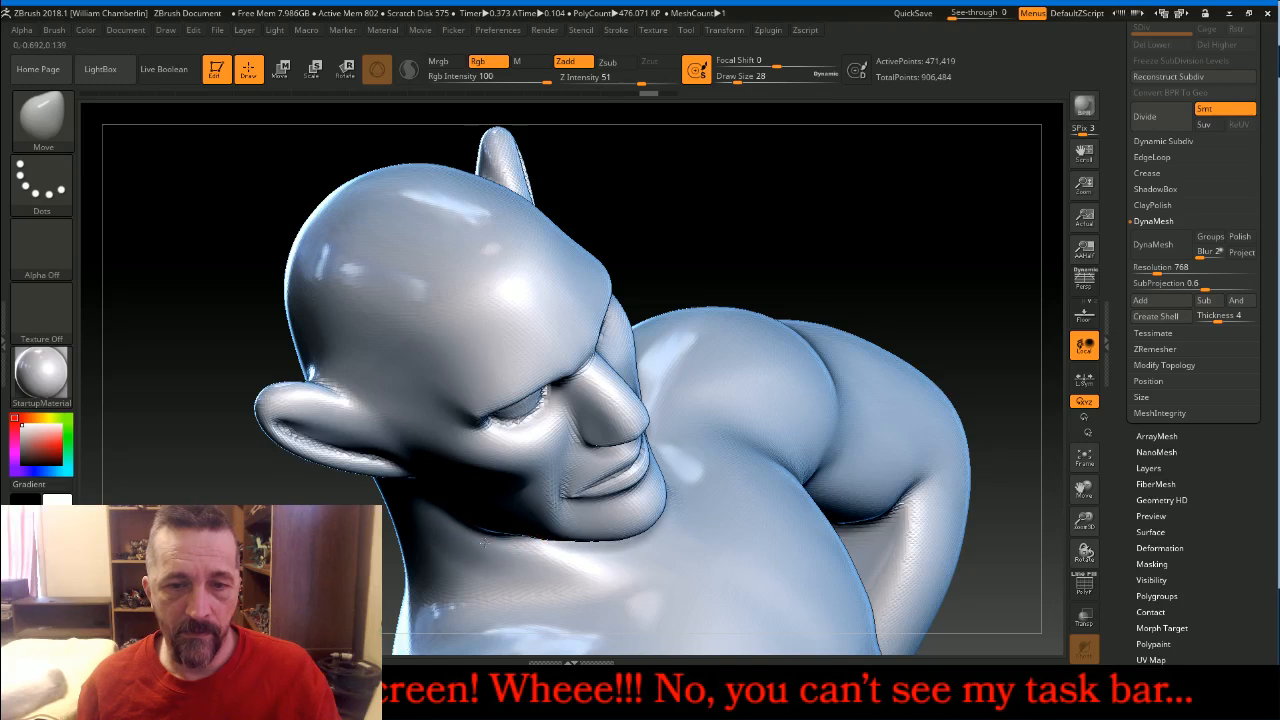
drag(806, 271, 712, 308)
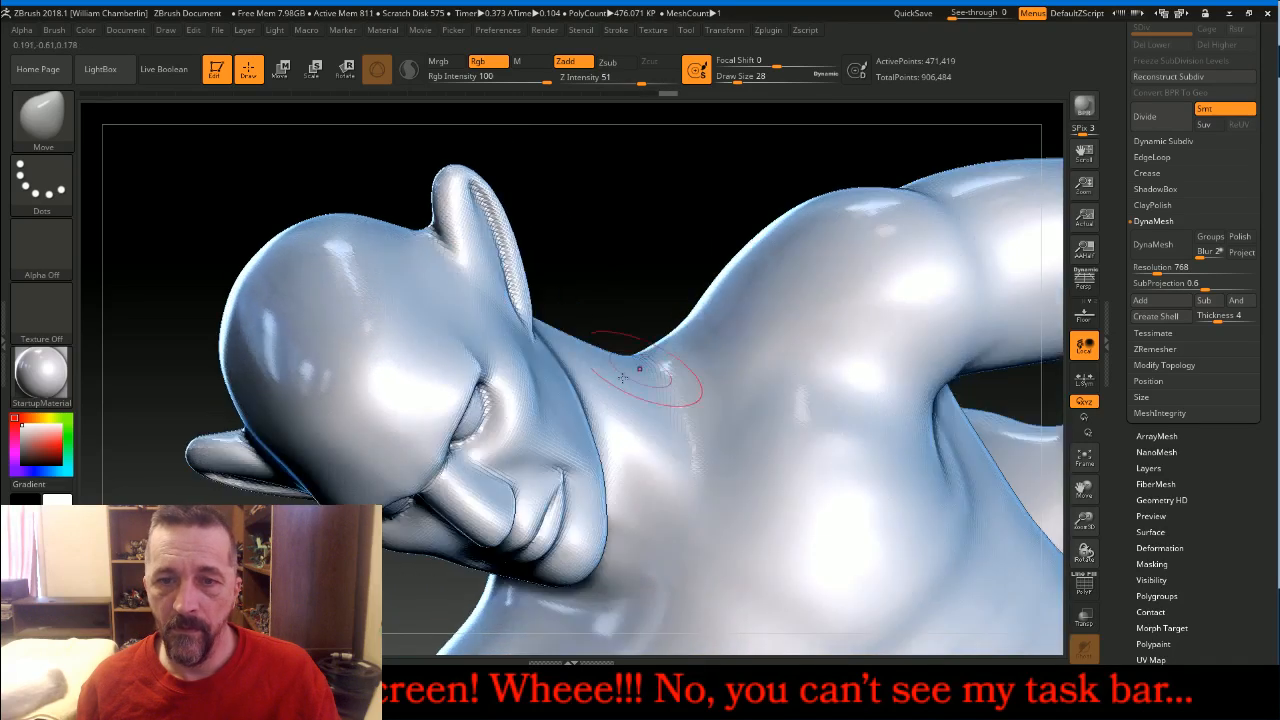
drag(568, 382, 579, 377)
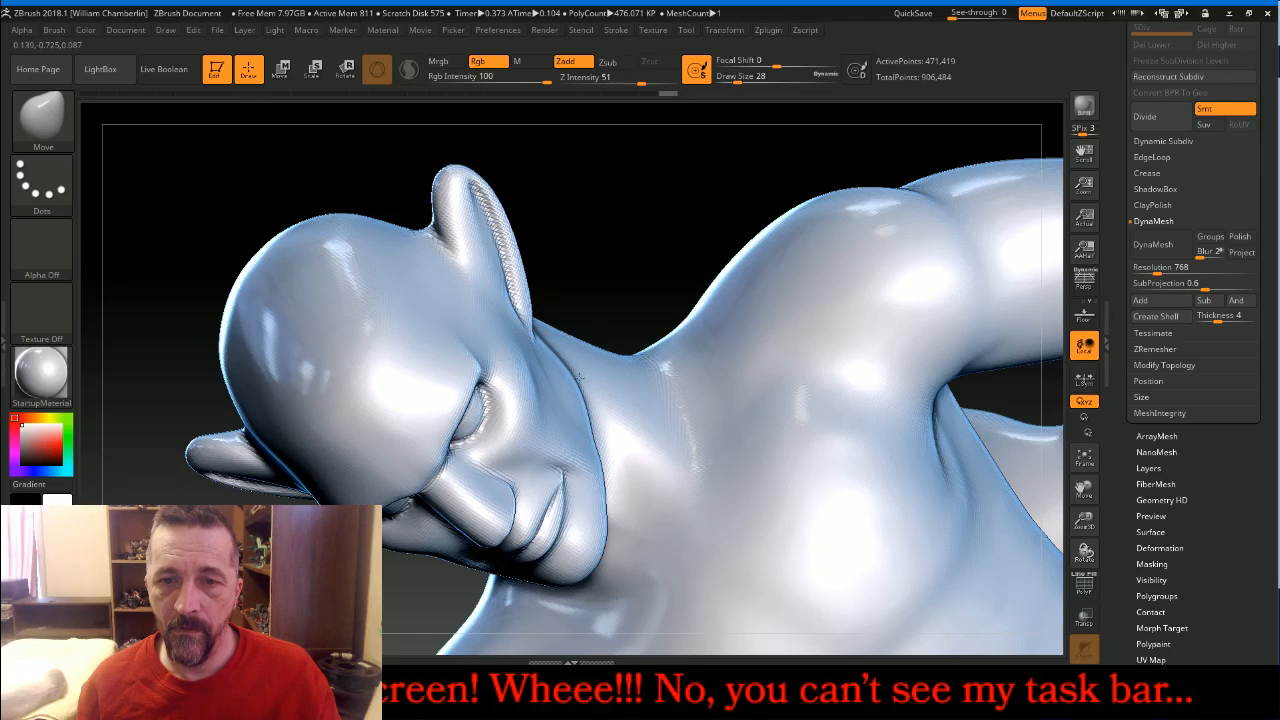
drag(586, 294, 600, 237)
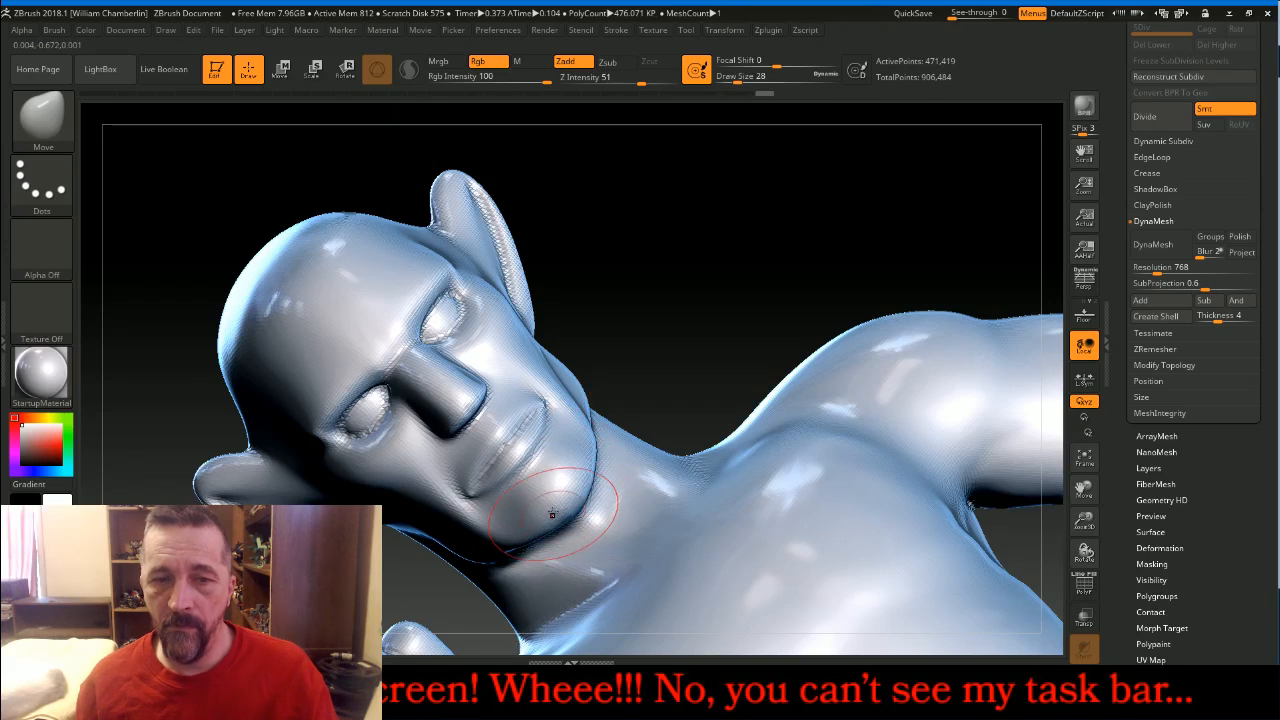
Carve the line between the lips deeper using the Slash3 brush at Z Intensity 11 and Draw Size 13 with LazyMouse off
click(43, 118)
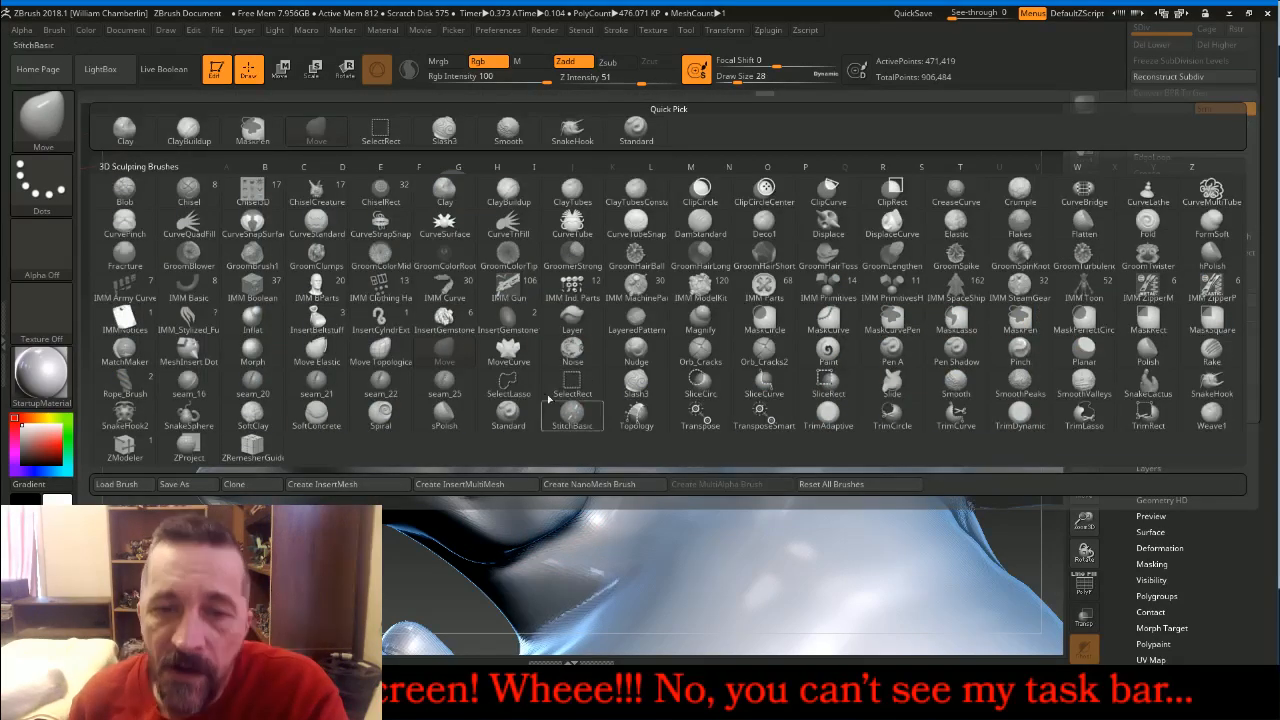
click(636, 385)
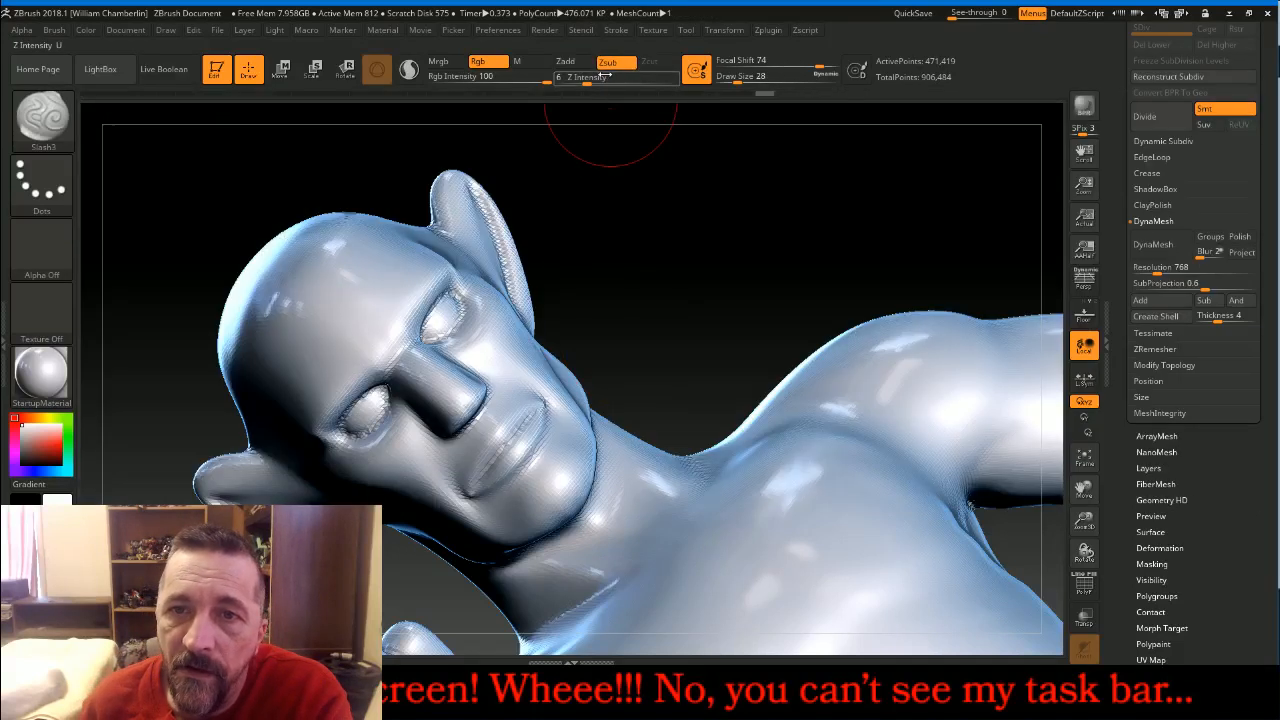
drag(742, 78, 735, 78)
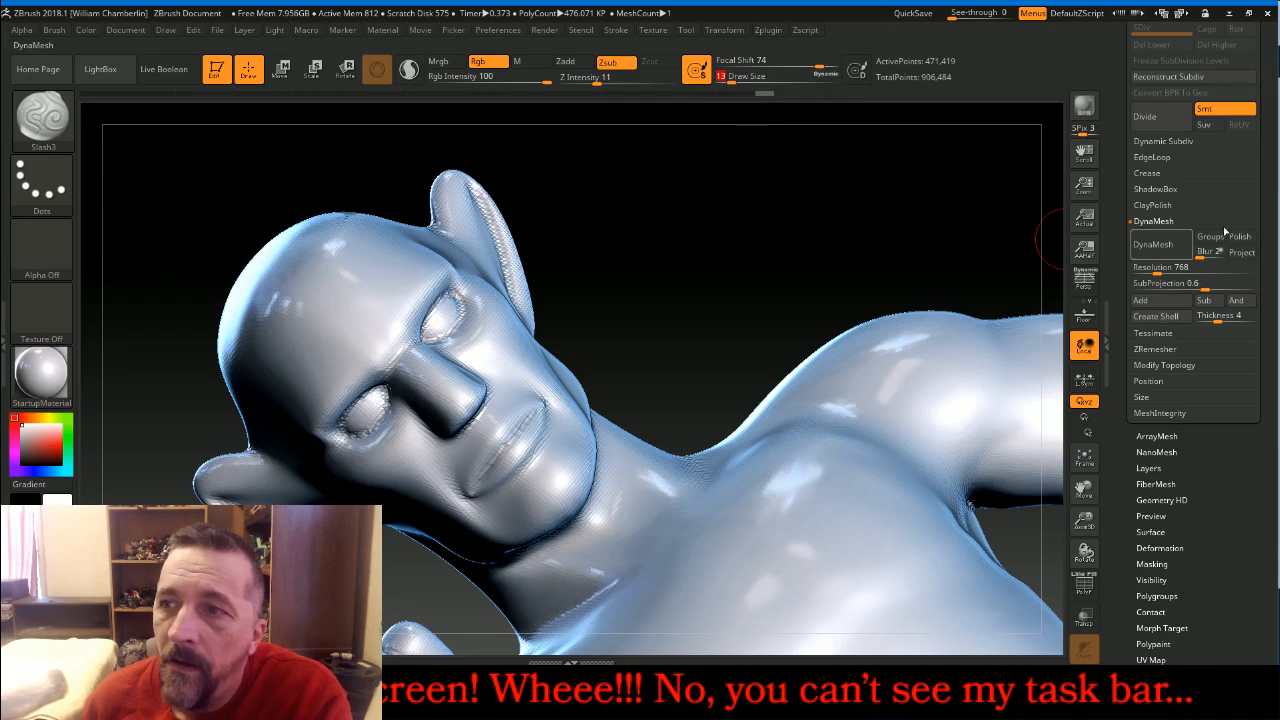
scroll(1269, 178, up, 15)
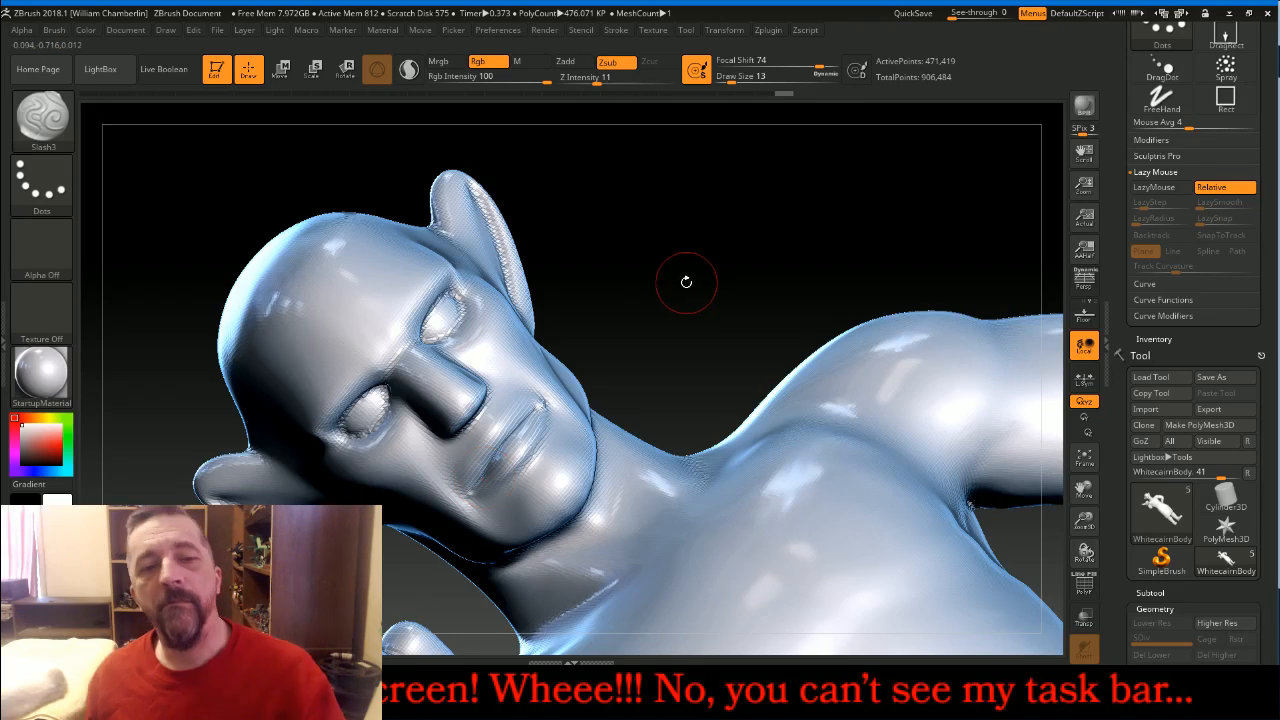
Puff up the lips with the Inflat brush at Draw Size 9, working around the mouth from several angles
mouse_move(663, 286)
mouse_down()
mouse_move(680, 232)
mouse_move(703, 234)
mouse_move(680, 251)
mouse_move(733, 228)
mouse_up()
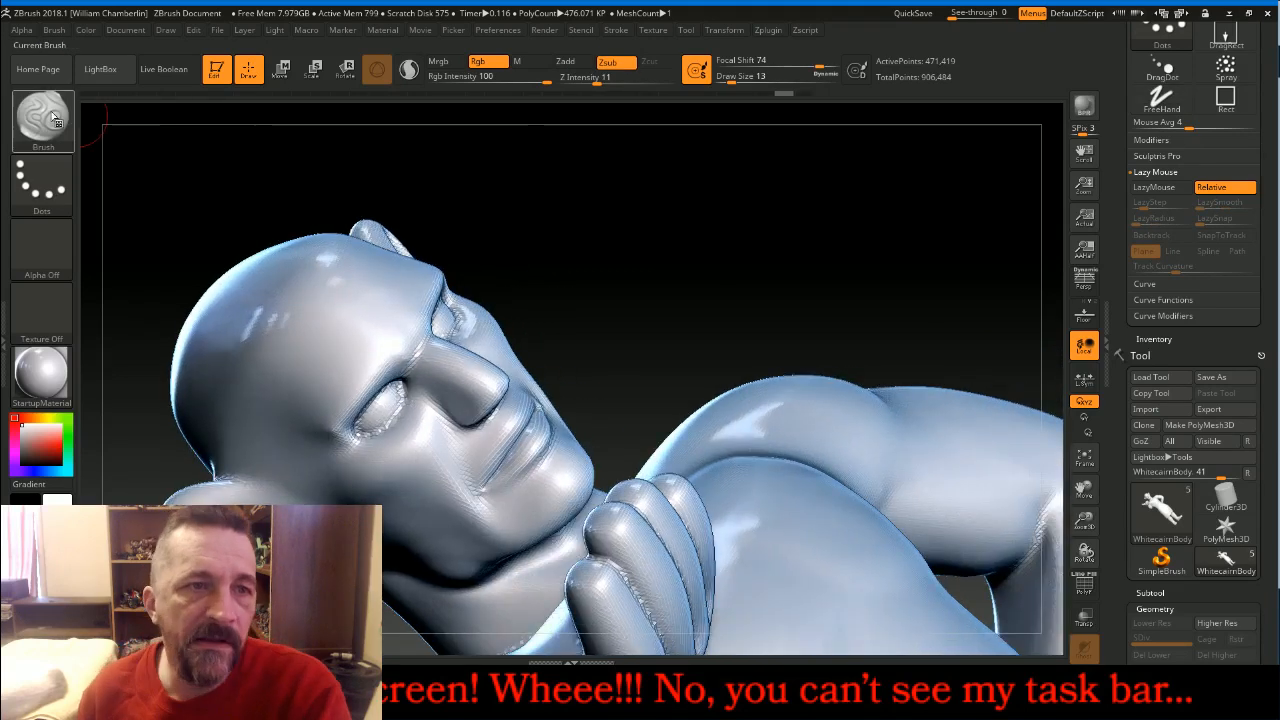
key(b)
click(256, 322)
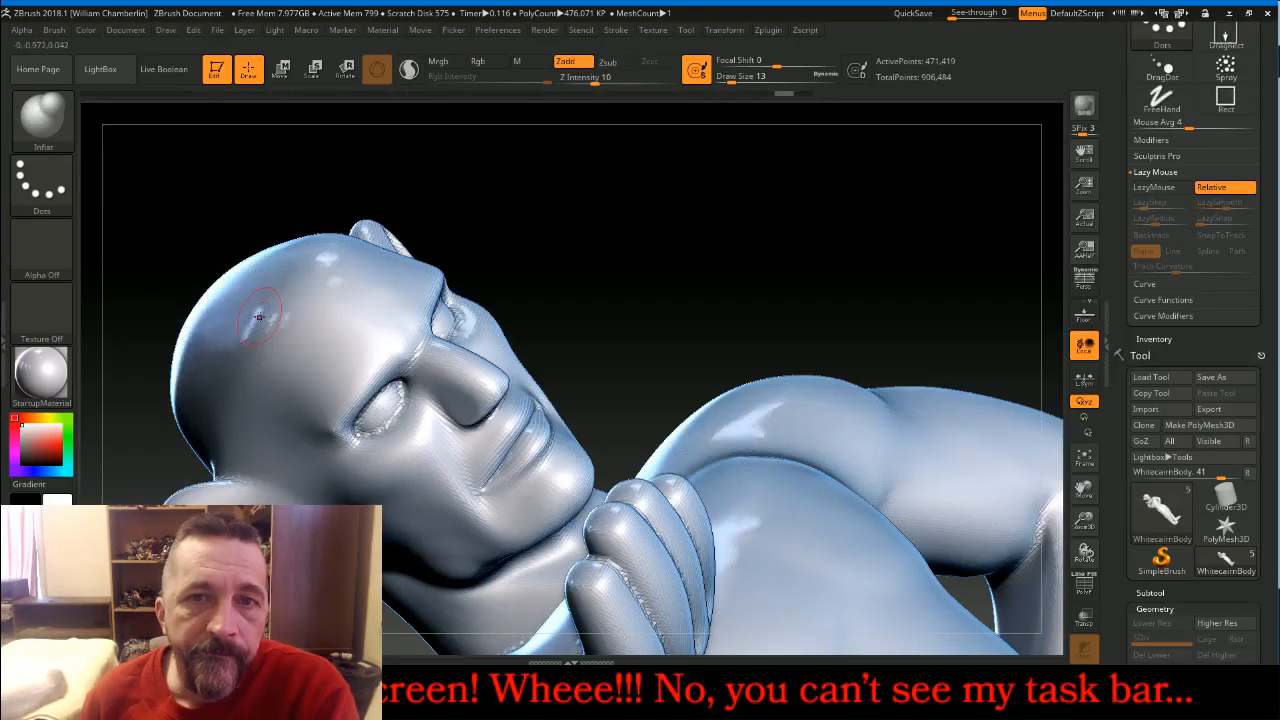
drag(674, 333, 646, 363)
drag(553, 422, 561, 405)
key(bracketleft)
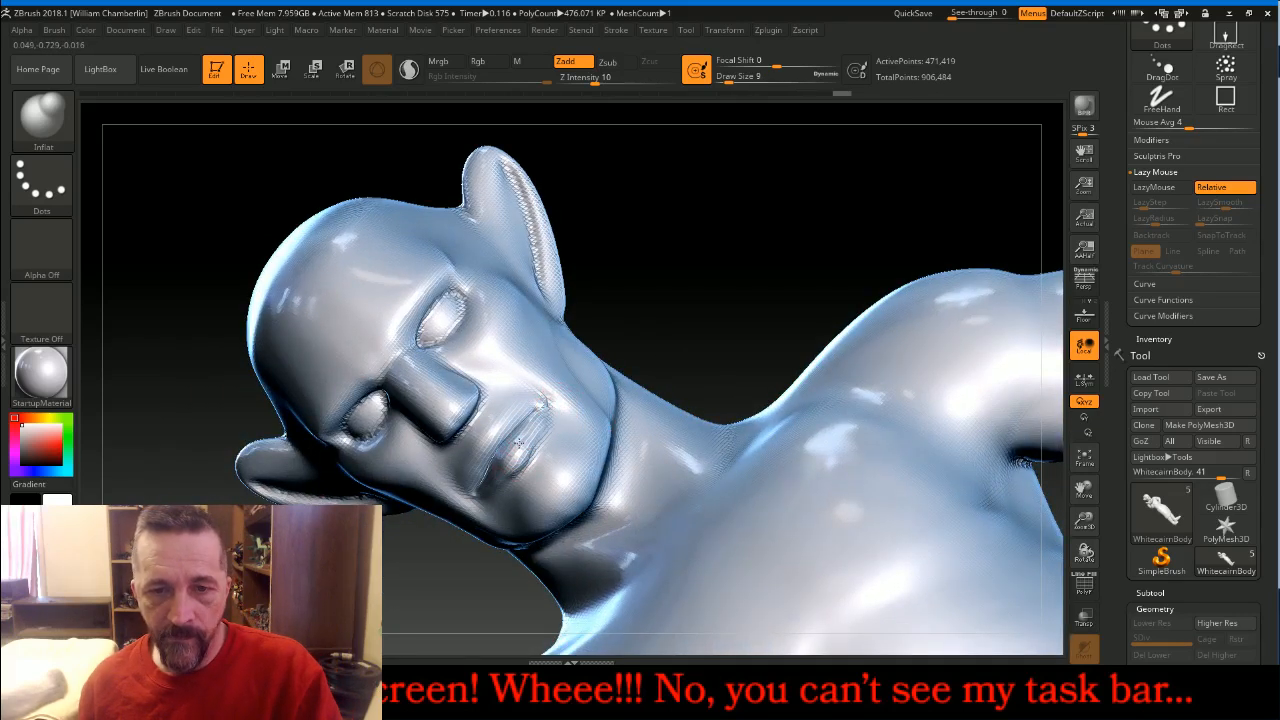
drag(728, 279, 587, 422)
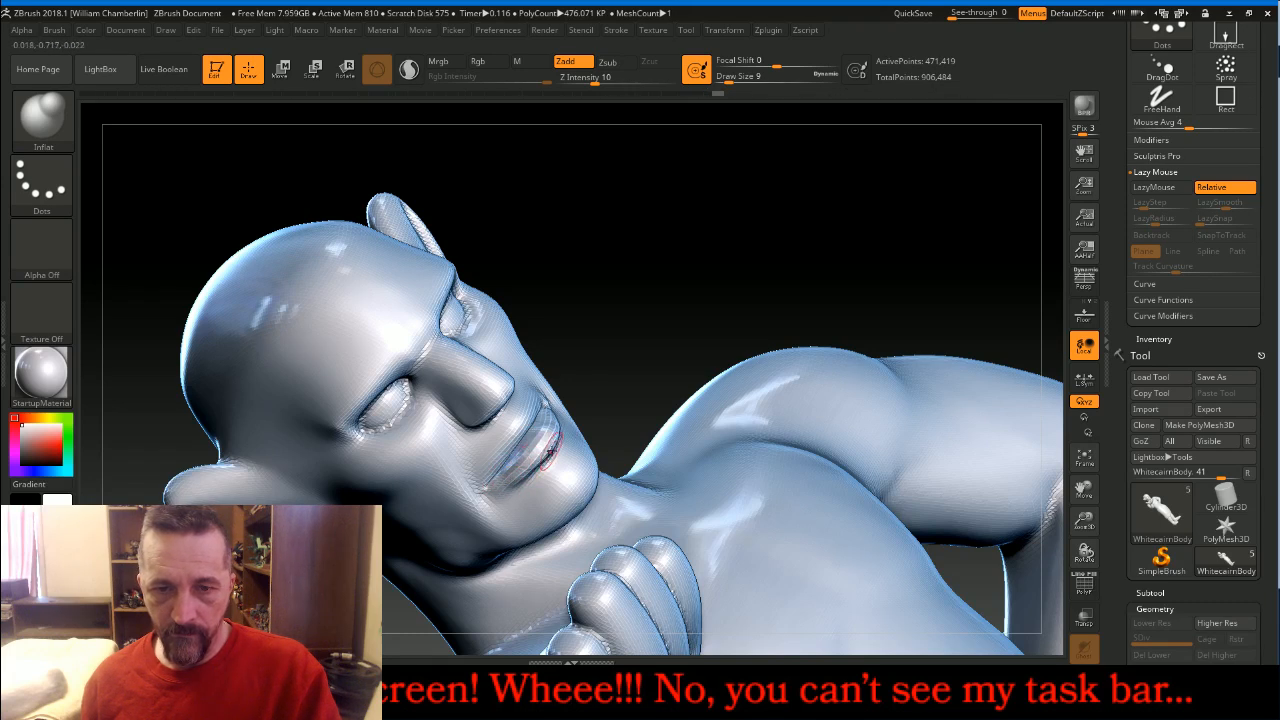
drag(713, 309, 680, 318)
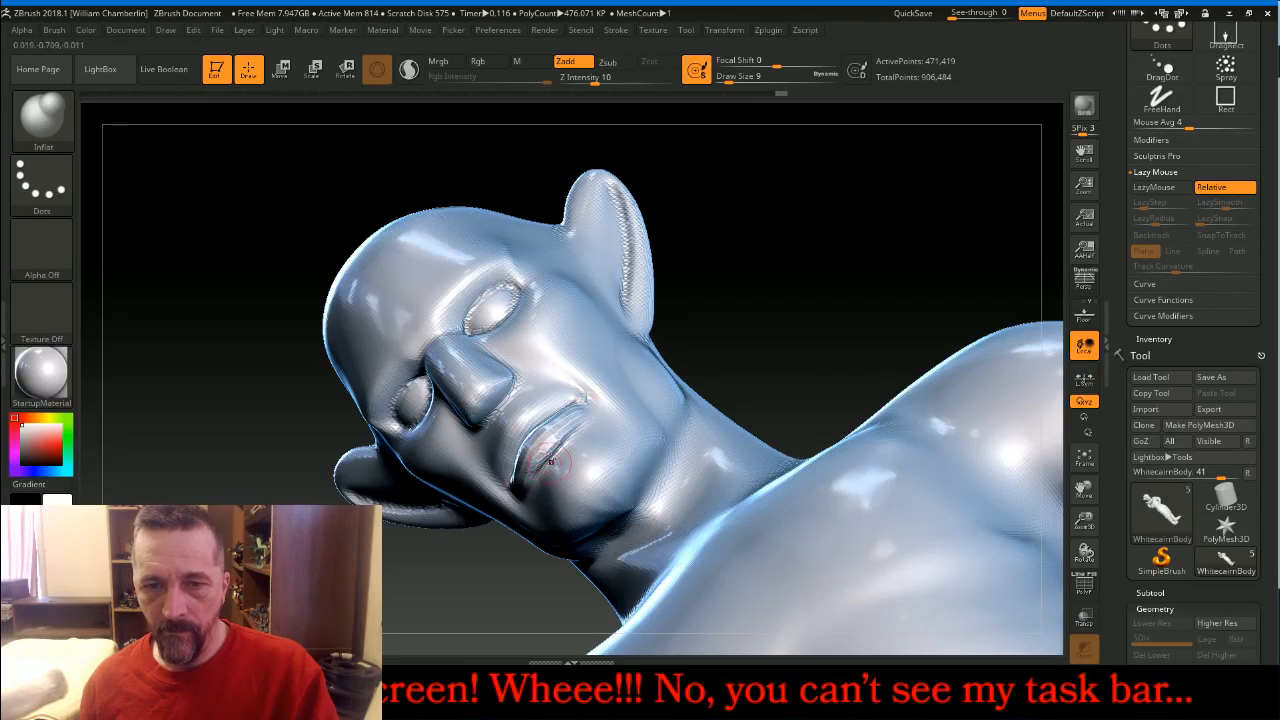
drag(693, 319, 640, 345)
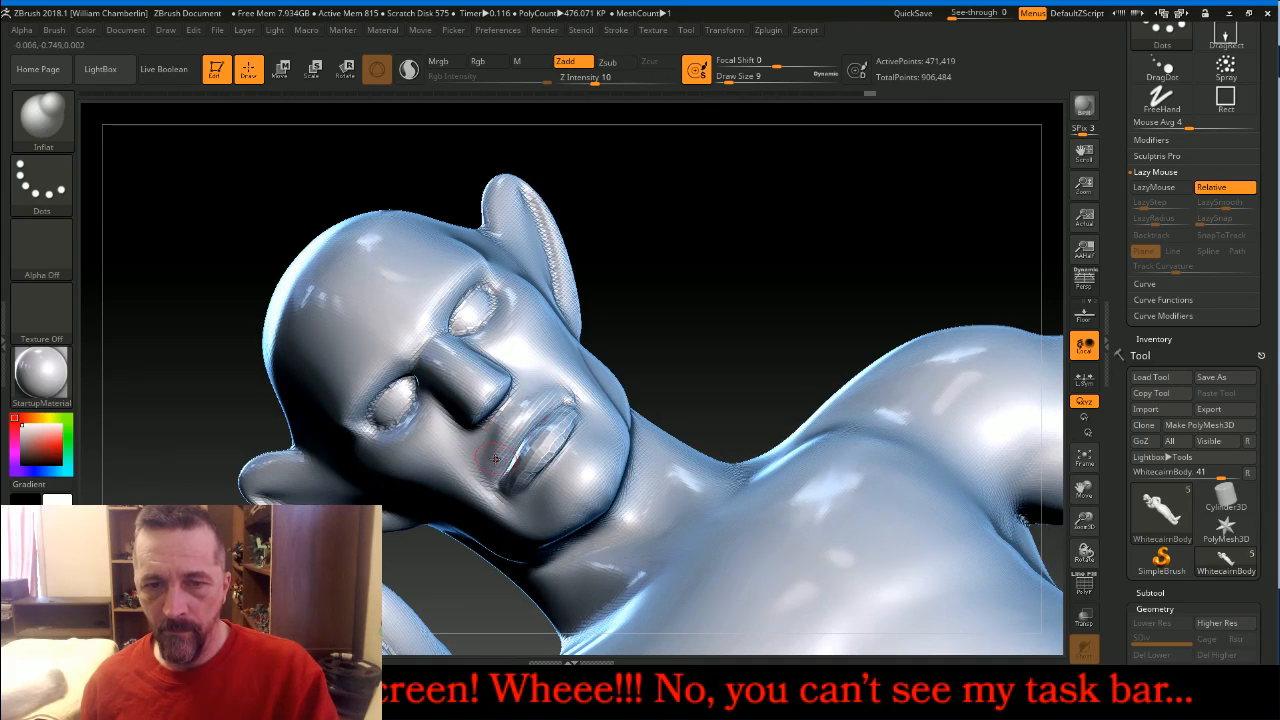
Smooth the skin above the upper lip, and pull up the brow over the character's left eye using the Move brush at Draw Size 28
key(shift)
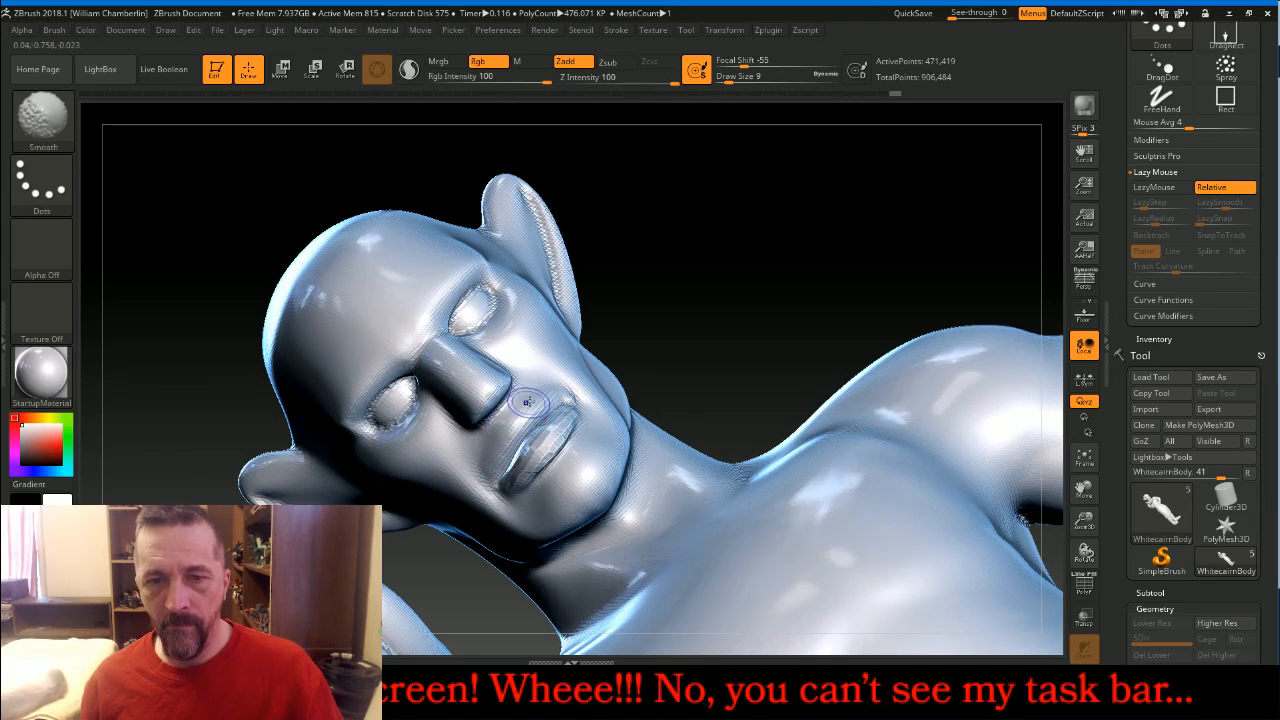
mouse_move(766, 251)
mouse_down()
mouse_move(800, 225)
mouse_move(866, 214)
mouse_move(871, 245)
mouse_up()
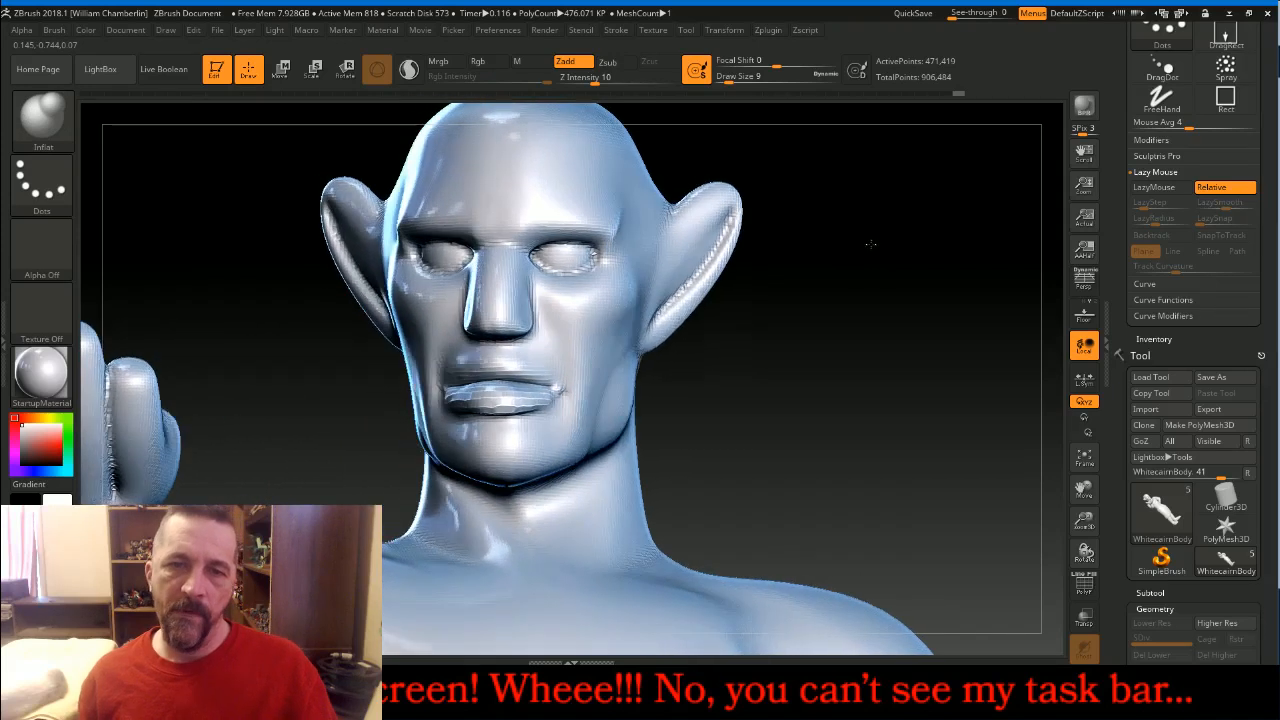
click(43, 120)
click(379, 143)
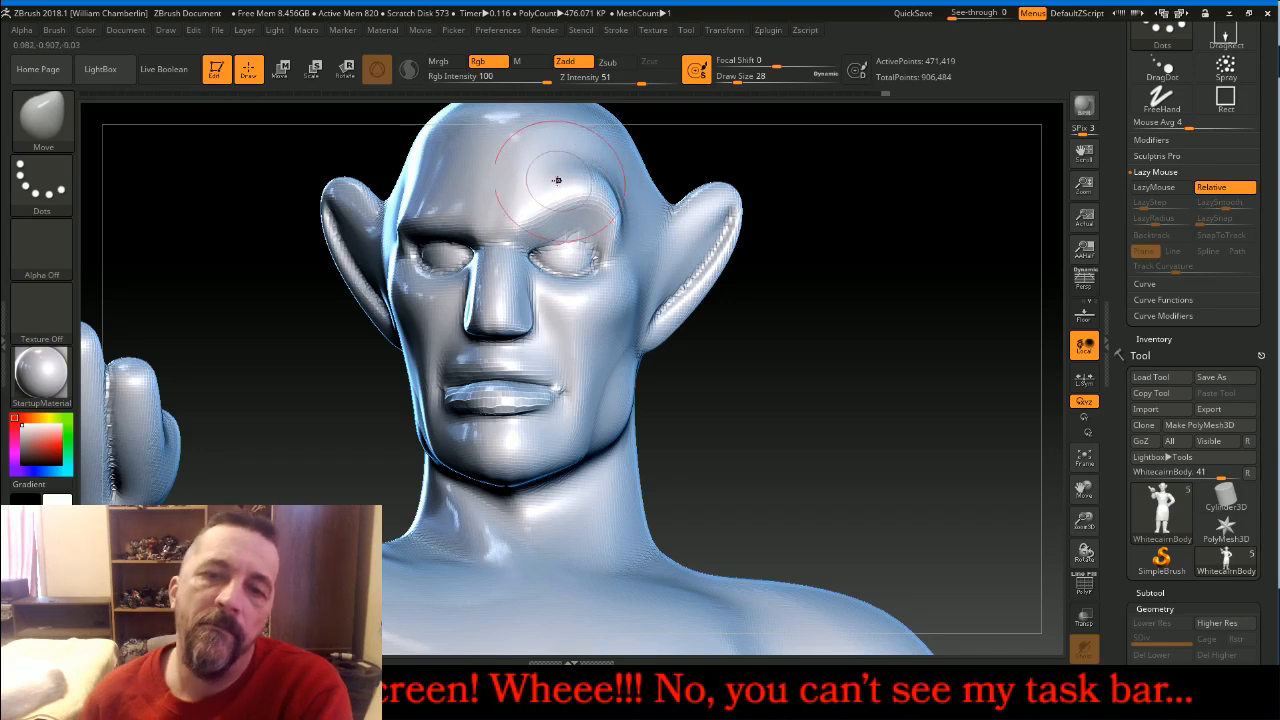
Sharpen the crease around the raised brow using the Slash3 brush at Z Intensity 11 and Draw Size 13
click(55, 115)
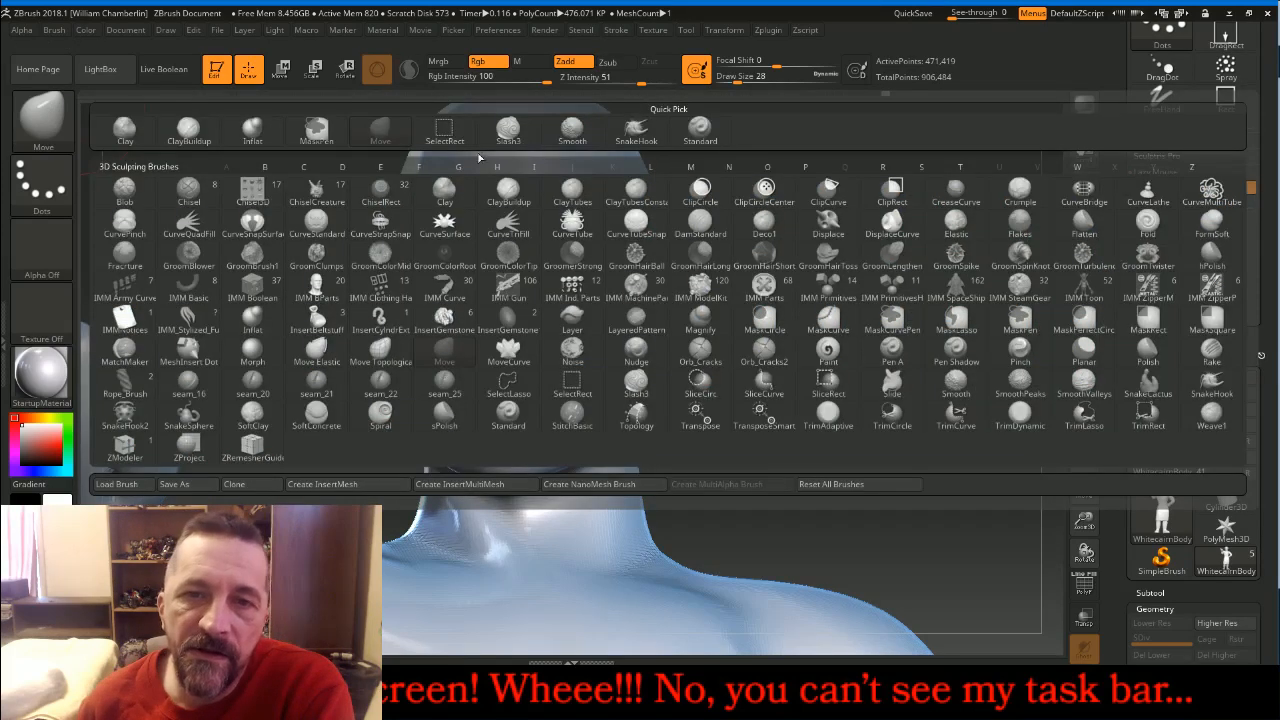
click(508, 130)
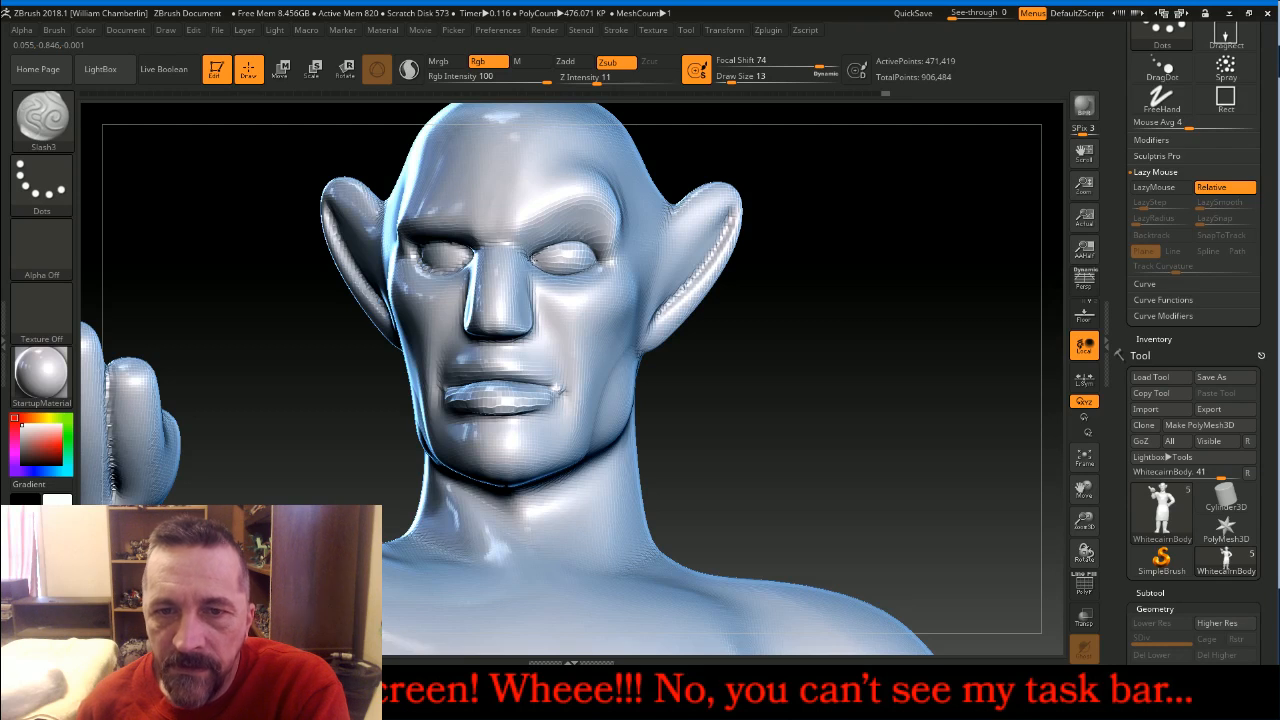
drag(750, 363, 484, 248)
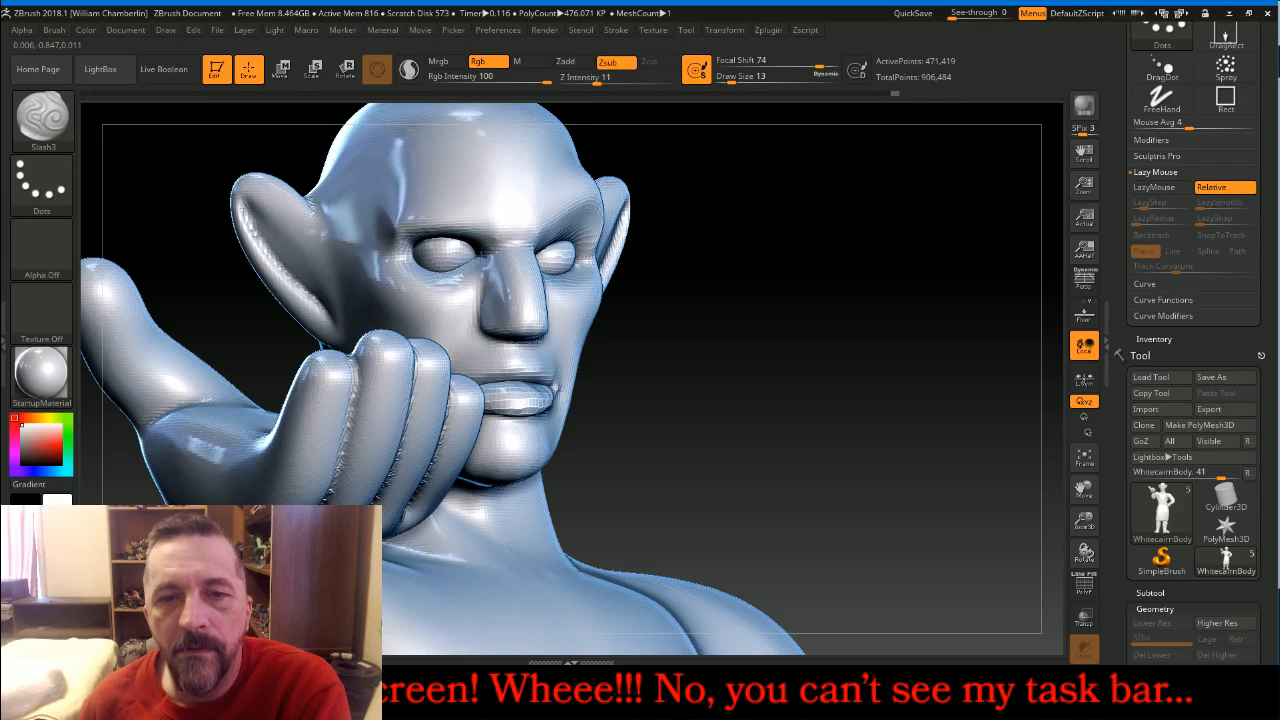
Thicken both brow ridges above the eyes using the Inflat brush at Z Intensity 10 and Draw Size 14
click(55, 115)
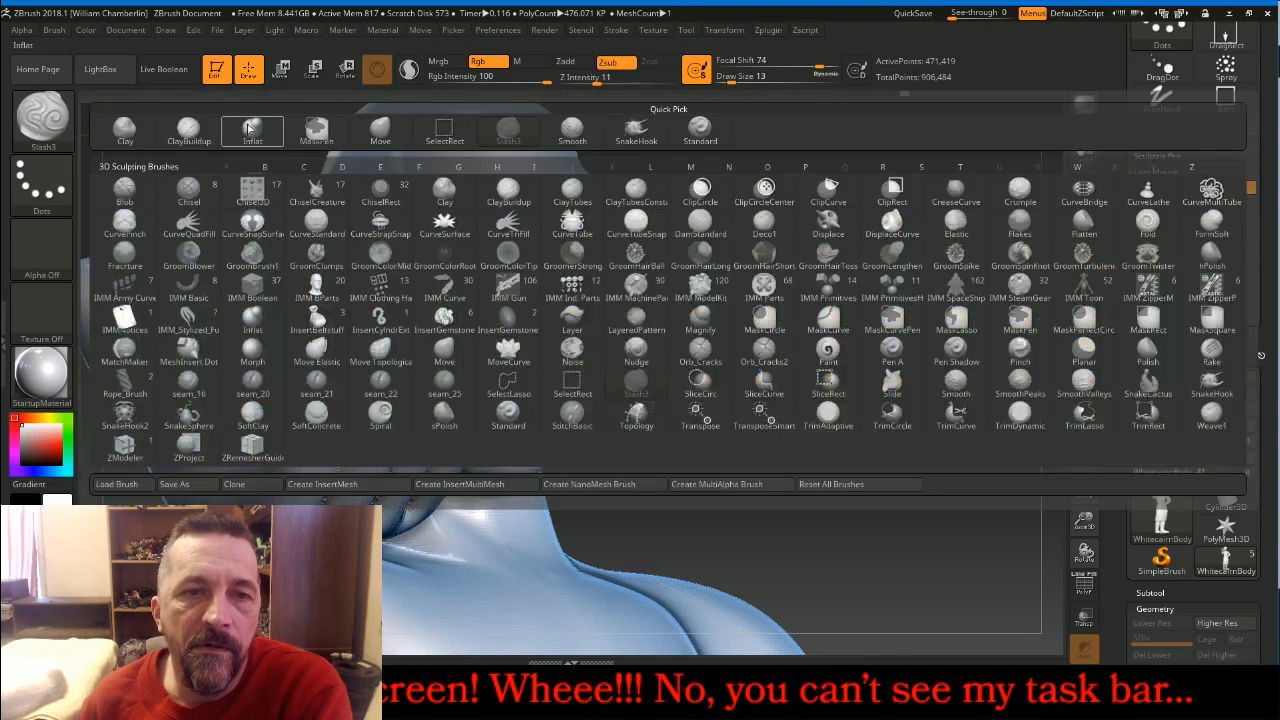
click(248, 128)
drag(790, 284, 738, 276)
mouse_move(520, 216)
mouse_down()
mouse_move(580, 198)
mouse_move(617, 229)
mouse_up()
key(ctrl+z)
key(ctrl+z)
key(bracketright)
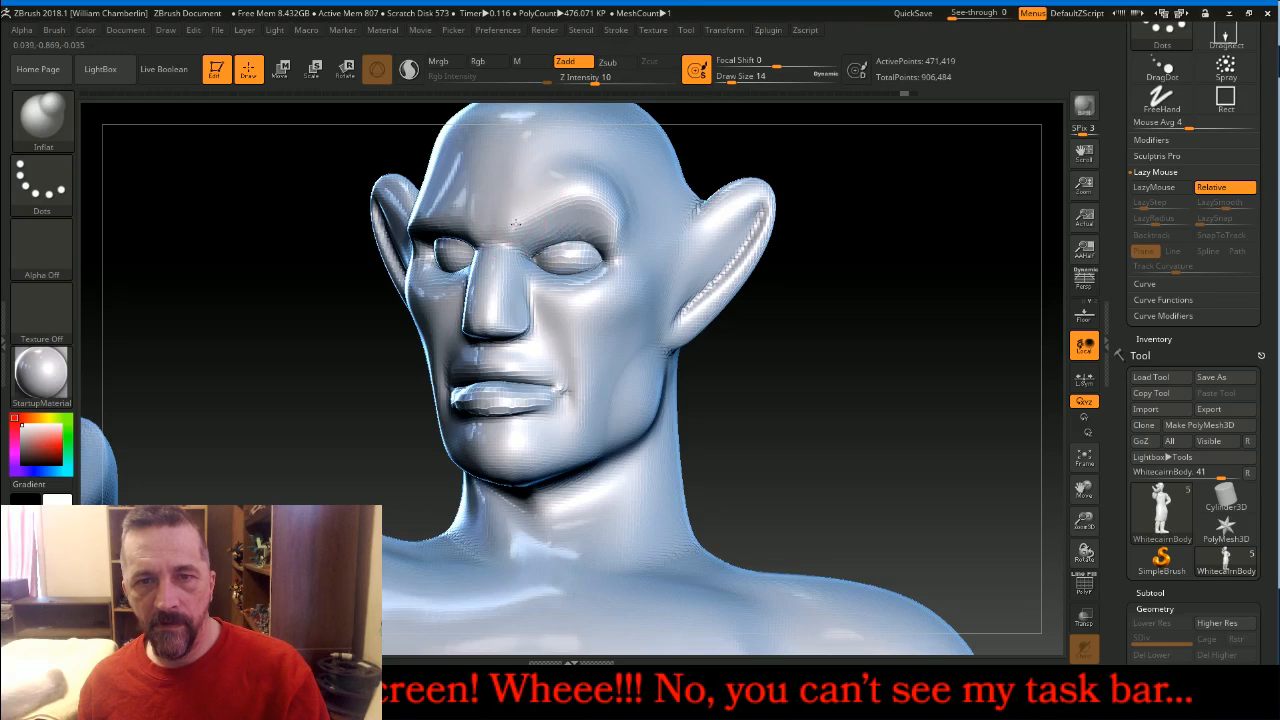
mouse_move(534, 210)
mouse_down()
mouse_move(562, 193)
mouse_move(602, 201)
mouse_move(620, 237)
mouse_up()
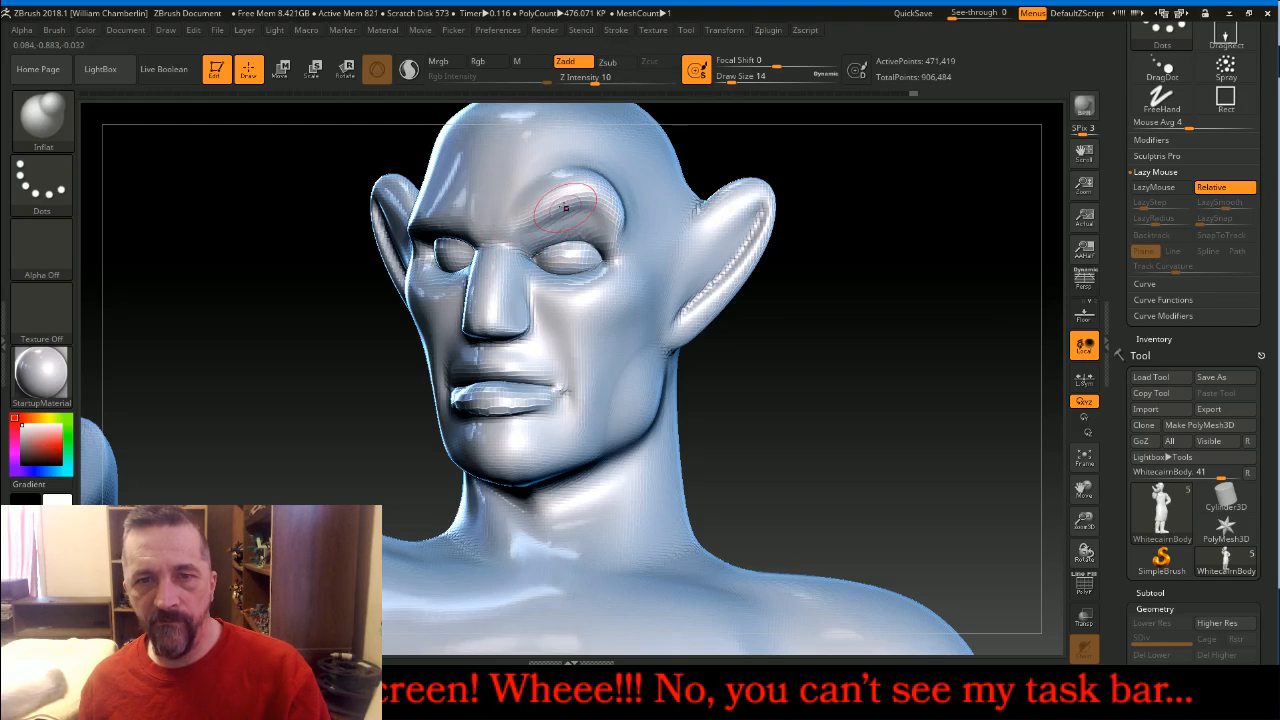
drag(520, 216, 517, 220)
drag(797, 374, 925, 374)
drag(372, 215, 474, 234)
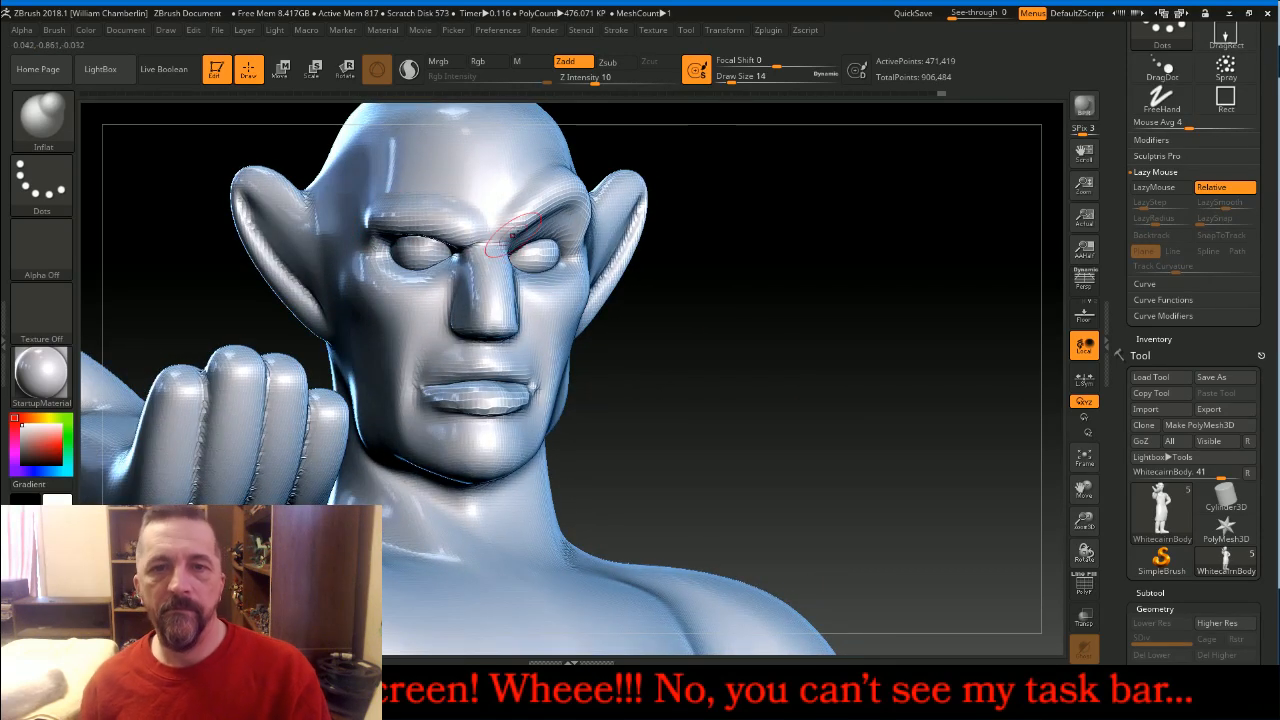
drag(894, 371, 882, 378)
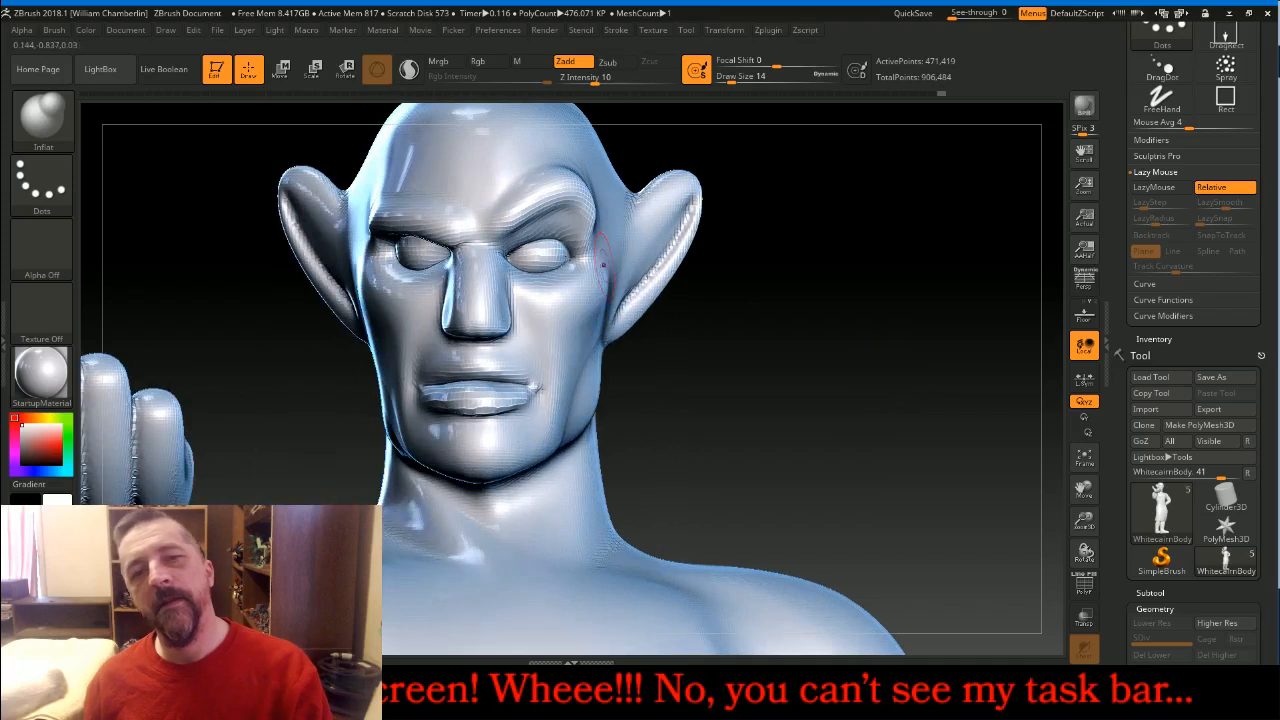
Pull the mouth corner on the character's right side upward into a smirk using the Move brush at Draw Size 24
click(42, 117)
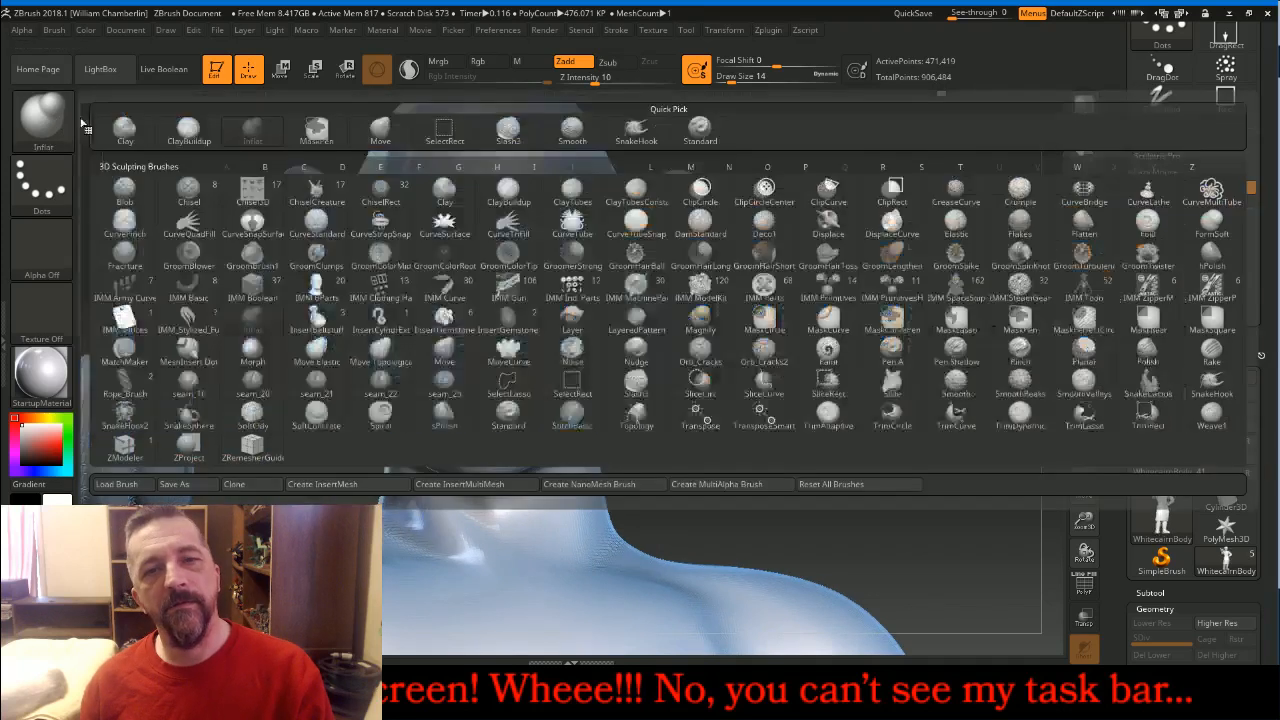
click(381, 137)
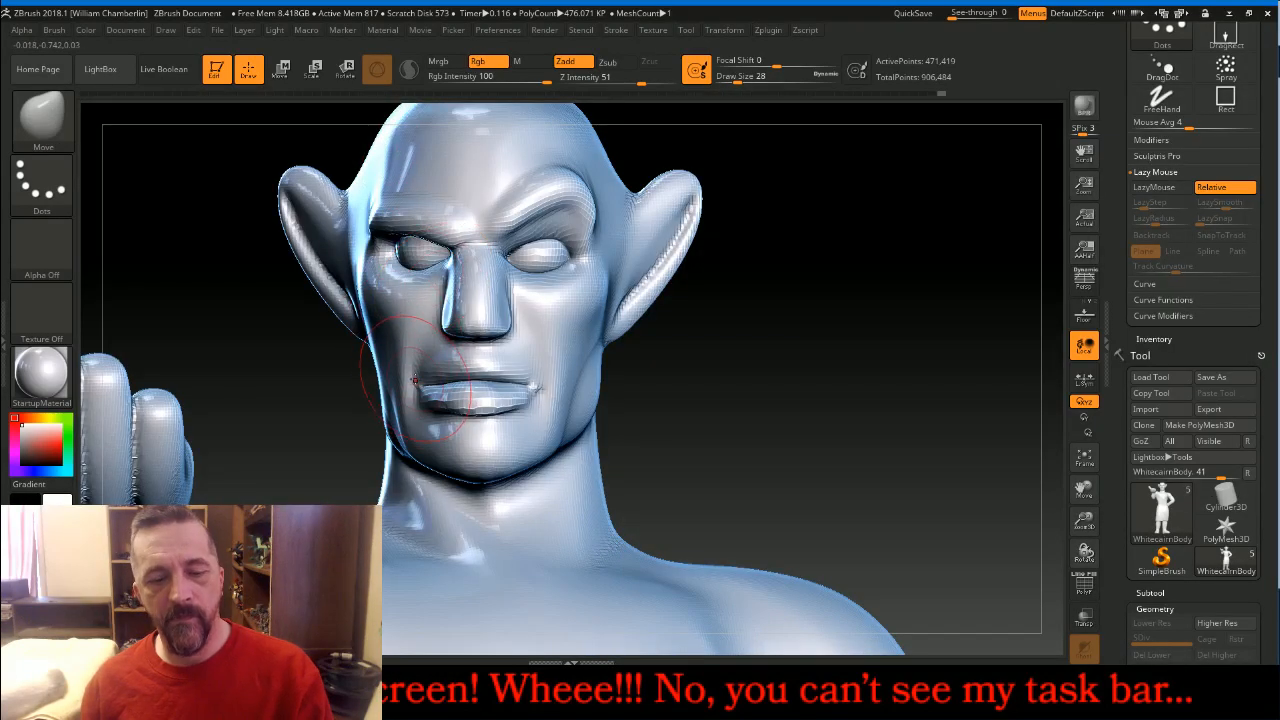
drag(780, 374, 791, 371)
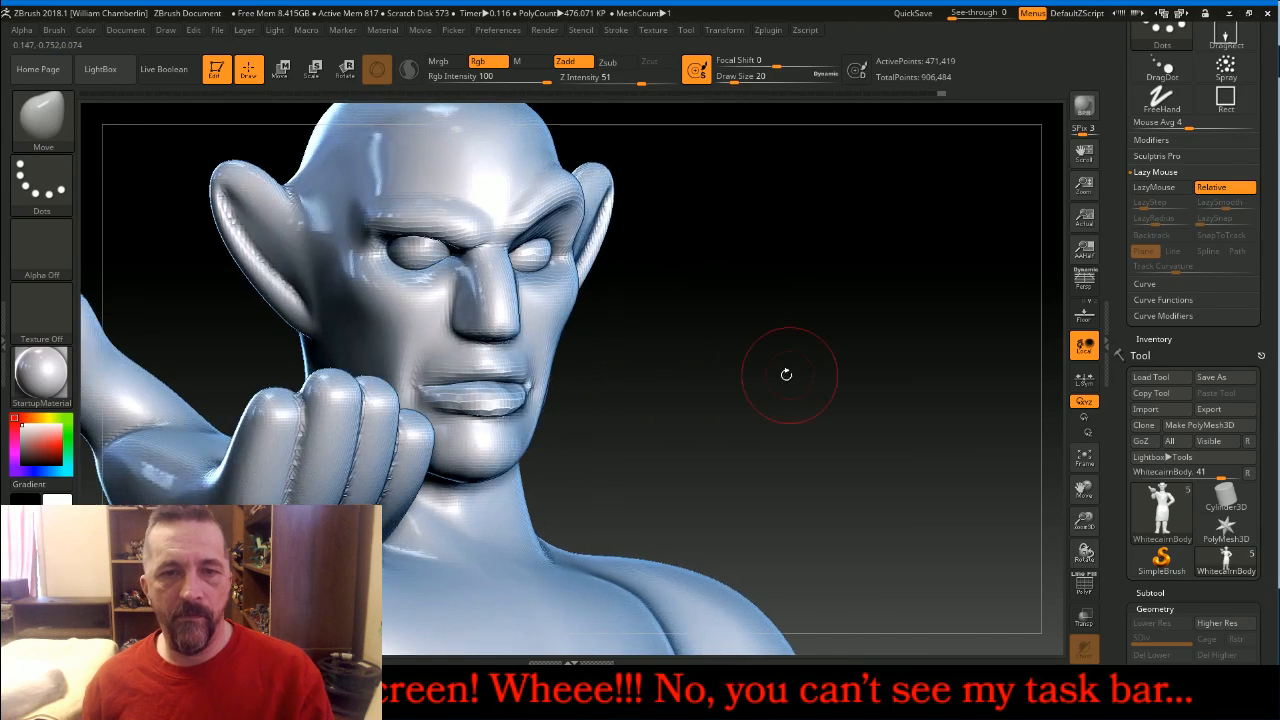
drag(418, 384, 422, 368)
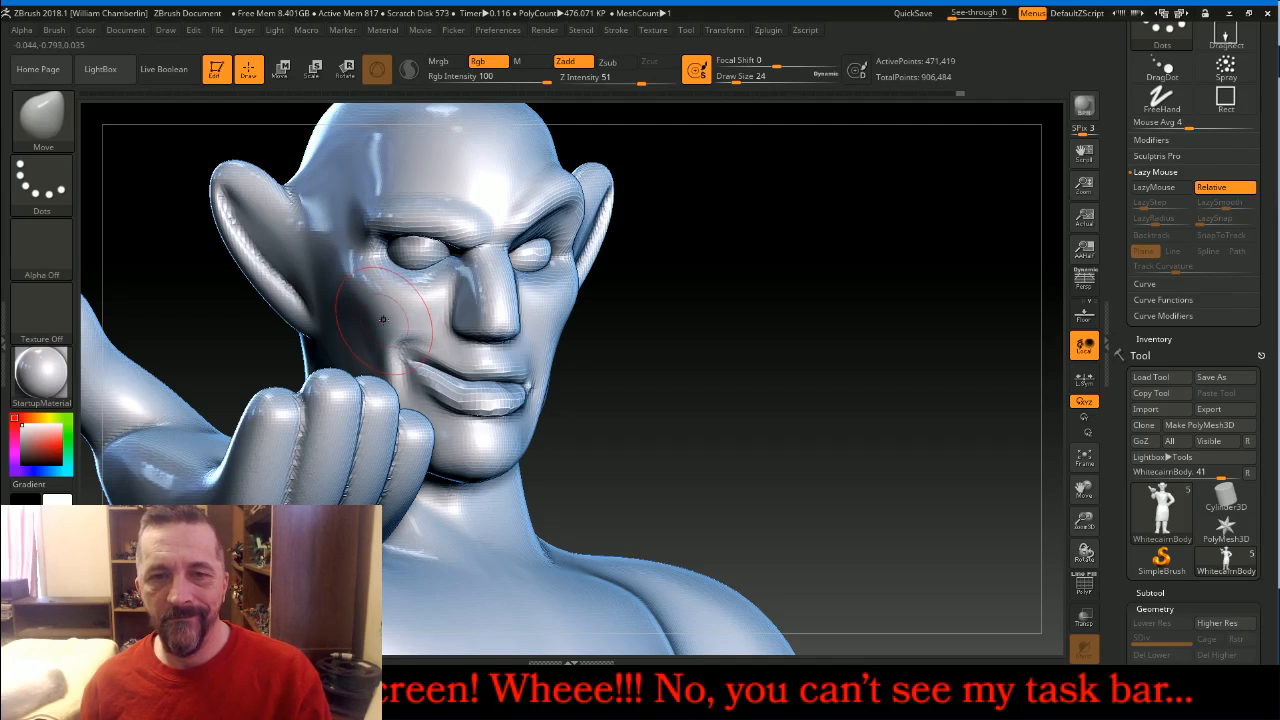
mouse_move(745, 392)
mouse_down()
mouse_move(697, 387)
mouse_move(750, 388)
mouse_up()
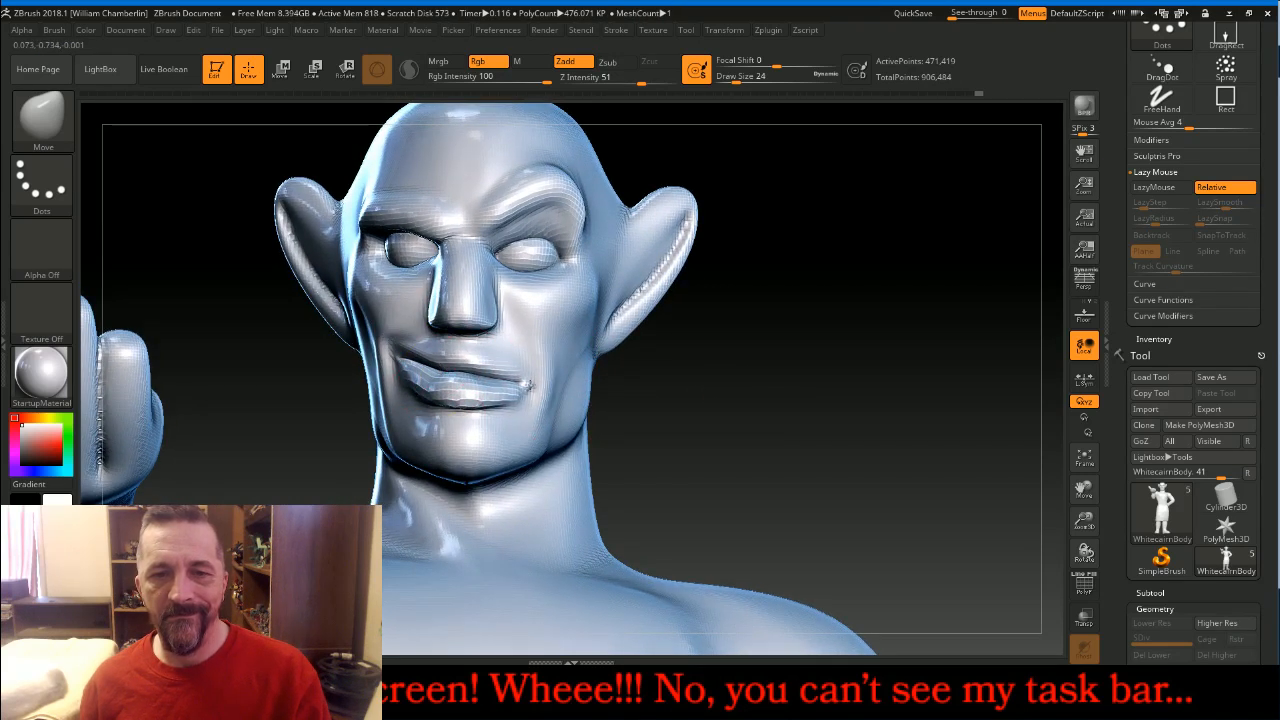
mouse_move(789, 371)
mouse_down()
mouse_move(871, 406)
mouse_move(990, 487)
mouse_move(990, 470)
mouse_move(931, 476)
mouse_move(697, 268)
mouse_up()
Frame the whole figure and inspect its pose and proportions from the front, below and behind
click(1083, 460)
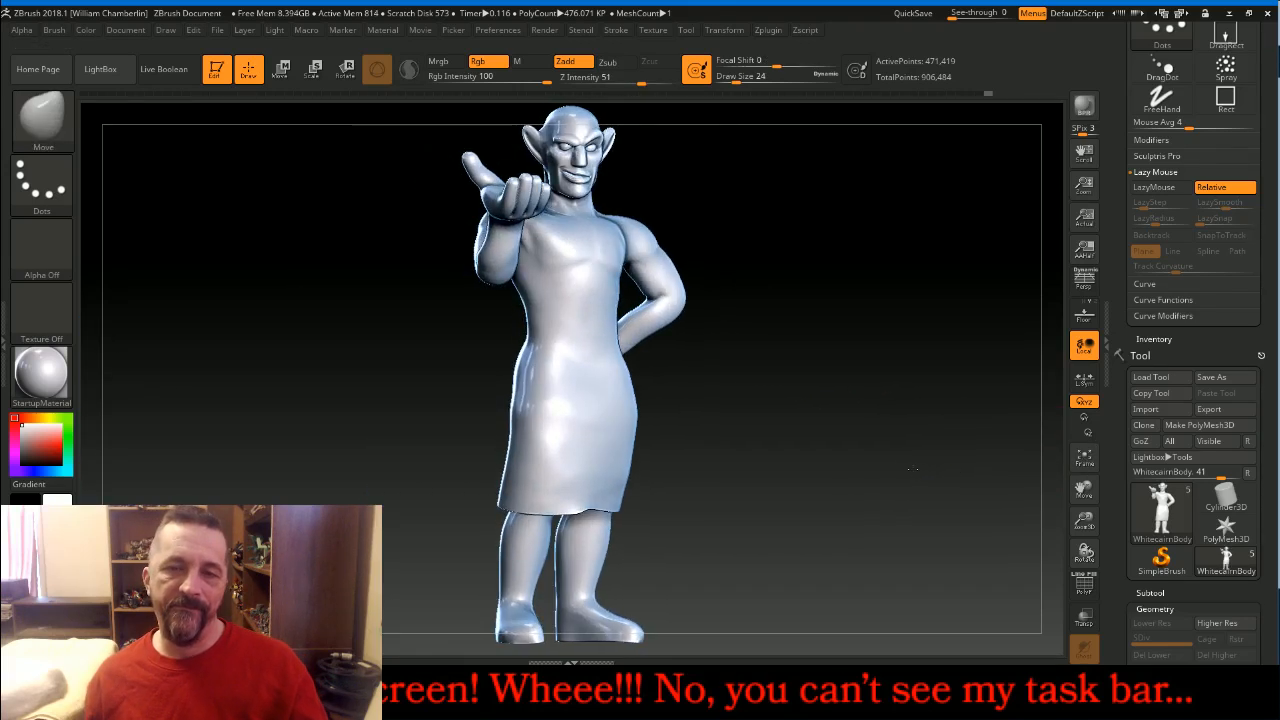
drag(794, 286, 837, 372)
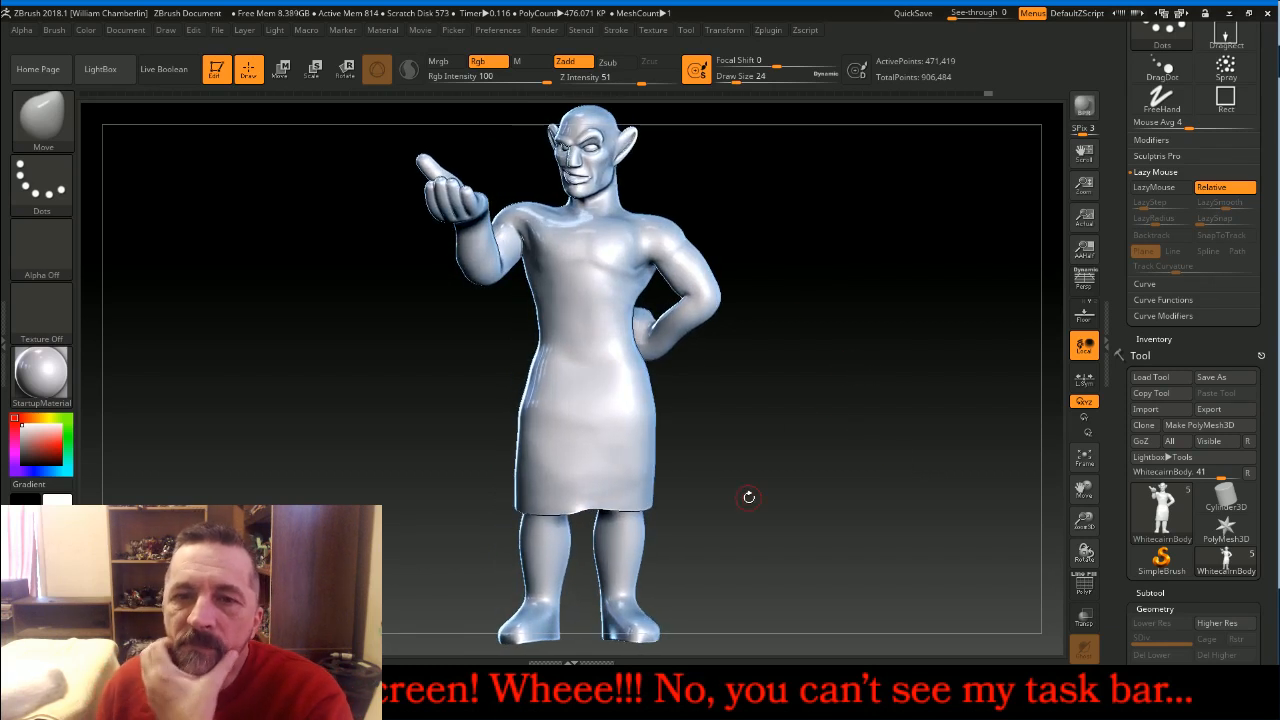
drag(908, 400, 906, 376)
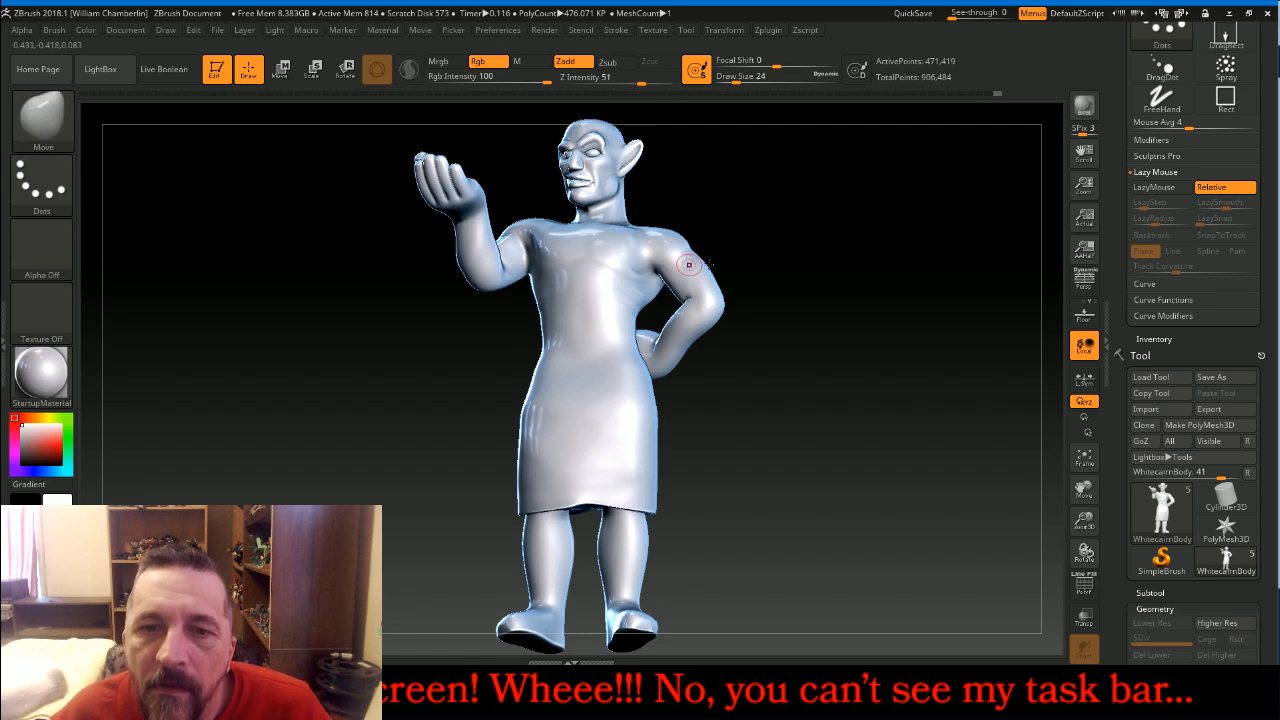
mouse_move(943, 234)
mouse_down()
mouse_move(786, 294)
mouse_move(826, 254)
mouse_move(763, 226)
mouse_up()
key(shift)
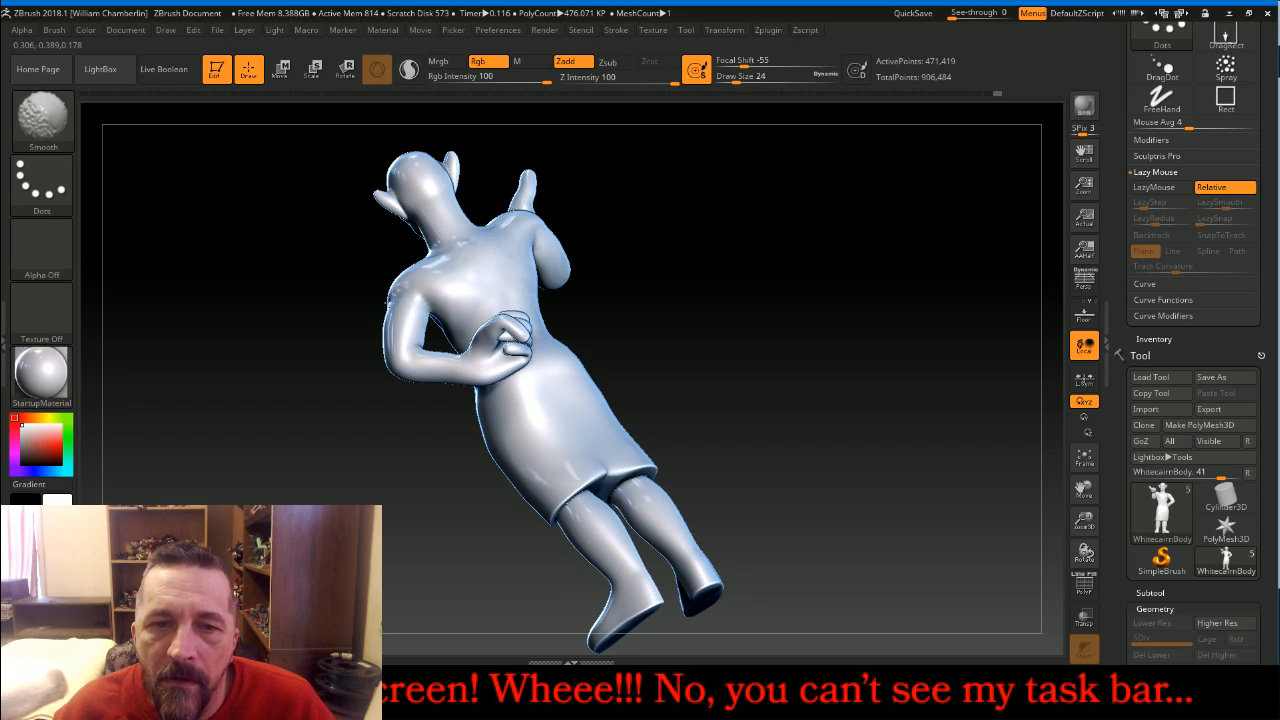
mouse_move(786, 314)
mouse_down()
mouse_move(818, 302)
mouse_move(843, 266)
mouse_up()
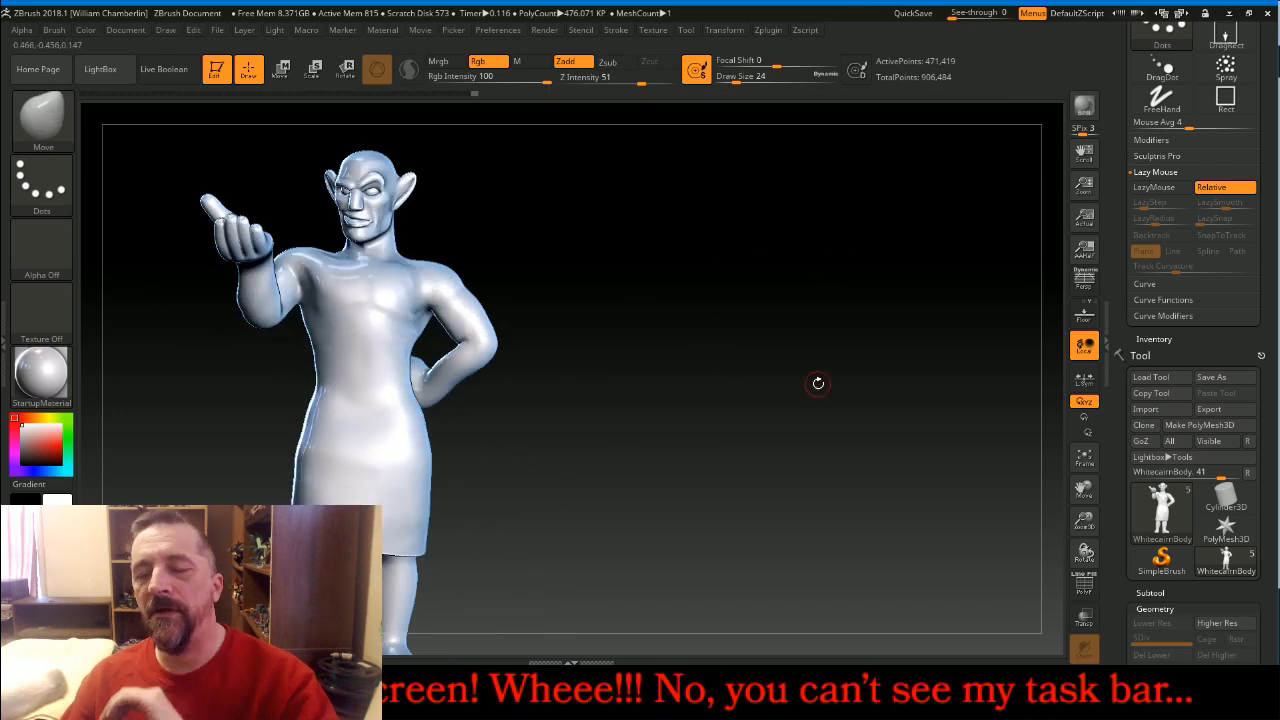
Check the live chat window and the YouTube stream page, and return to ZBrush with the whole figure framed
click(737, 688)
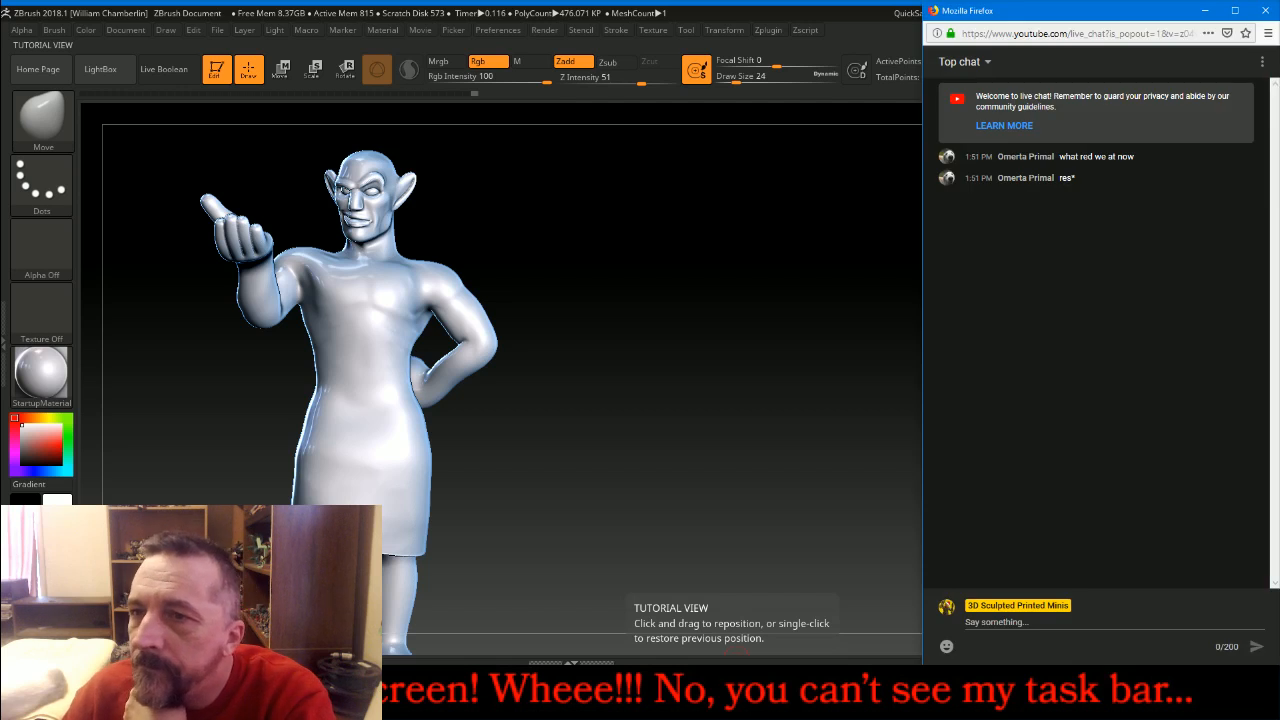
click(705, 427)
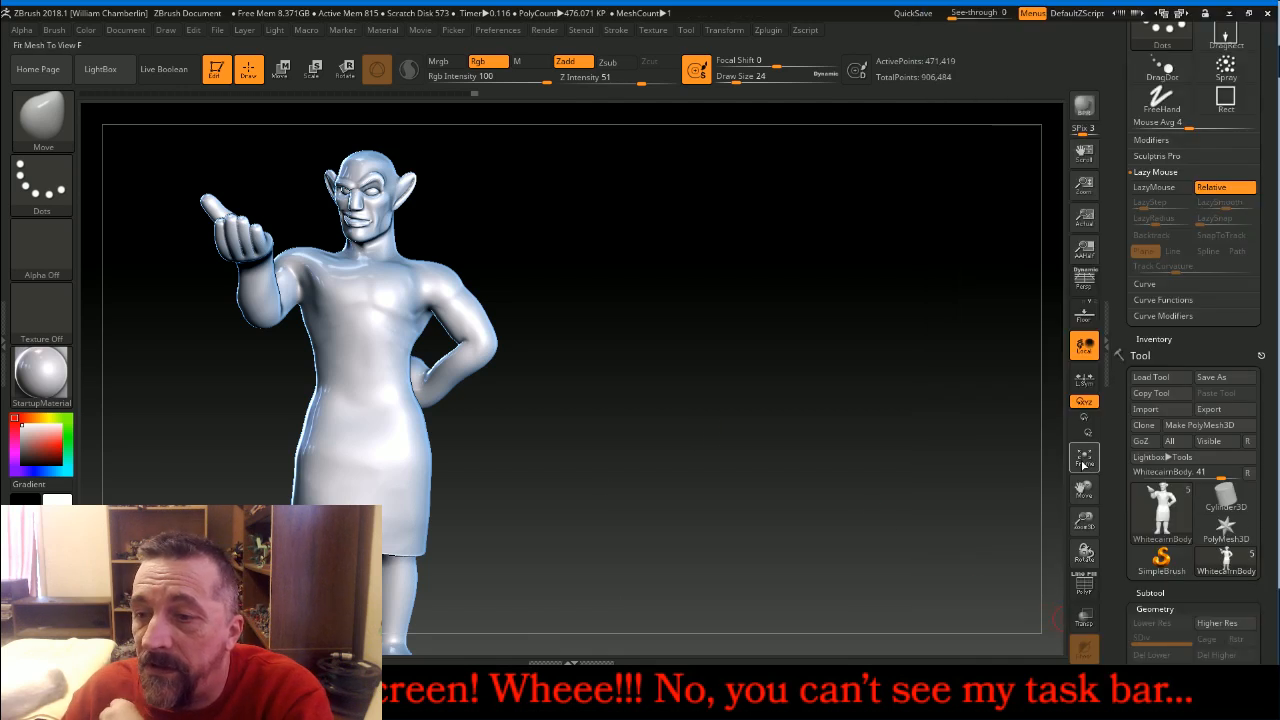
click(1084, 459)
key(alt+Tab)
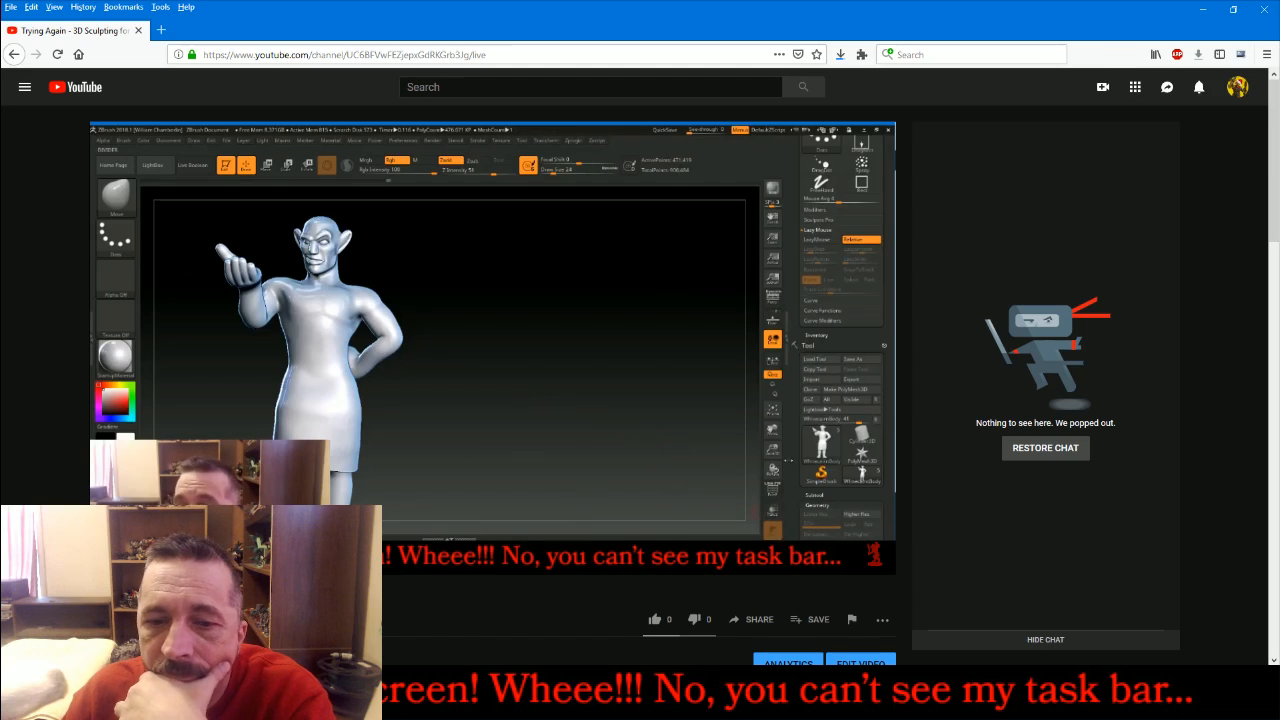
key(alt+Tab)
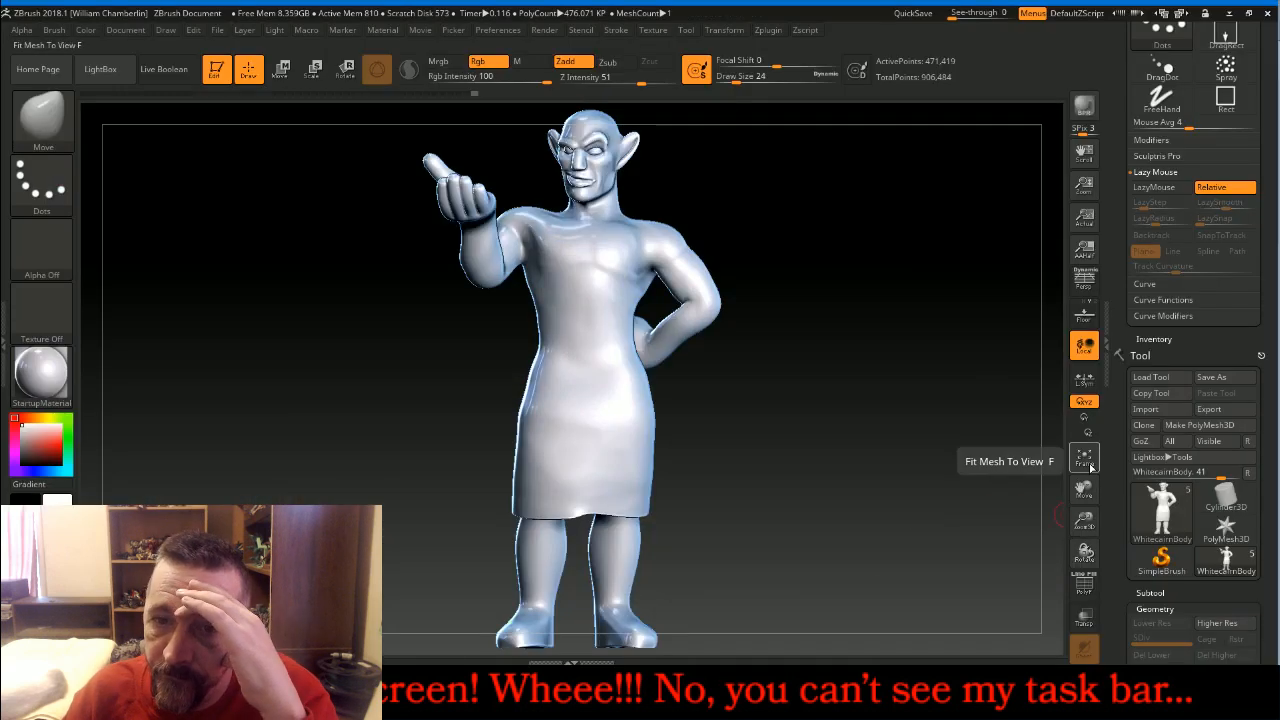
Divide the body mesh once with Smt enabled, and check the upper body up close
drag(1087, 521, 1092, 566)
drag(1182, 597, 1192, 487)
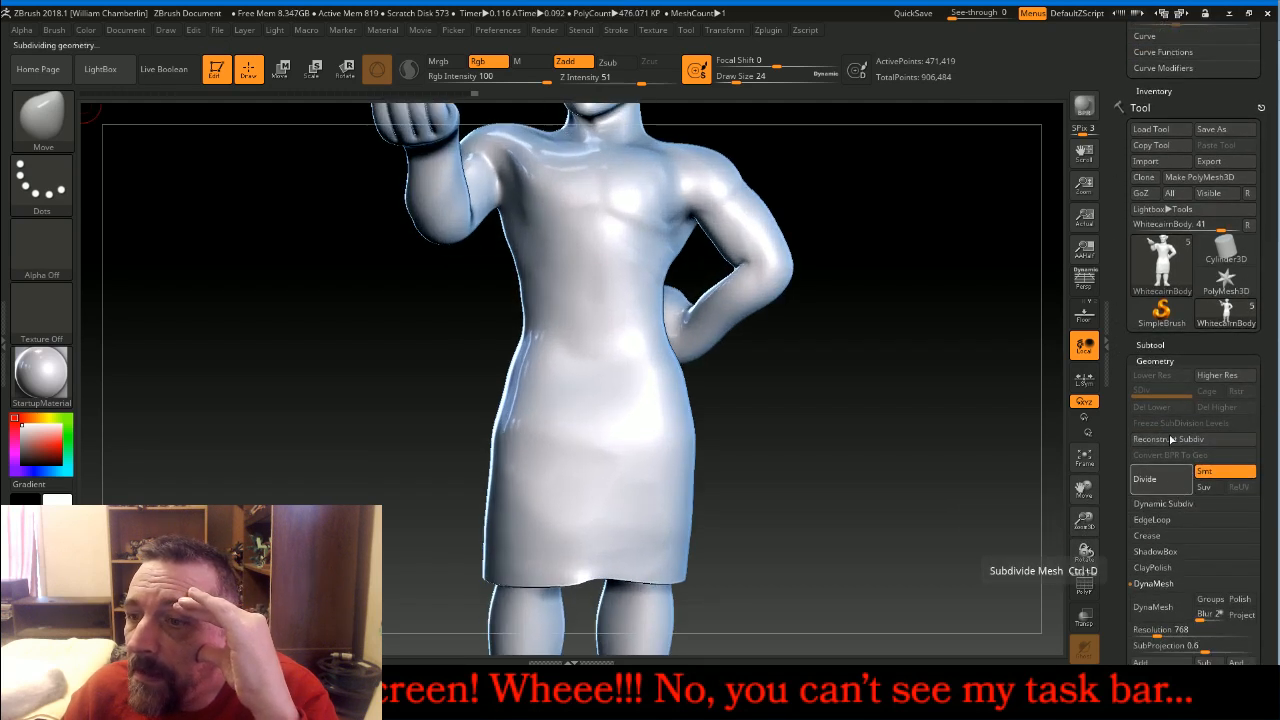
drag(1085, 520, 1088, 560)
drag(1081, 489, 1036, 625)
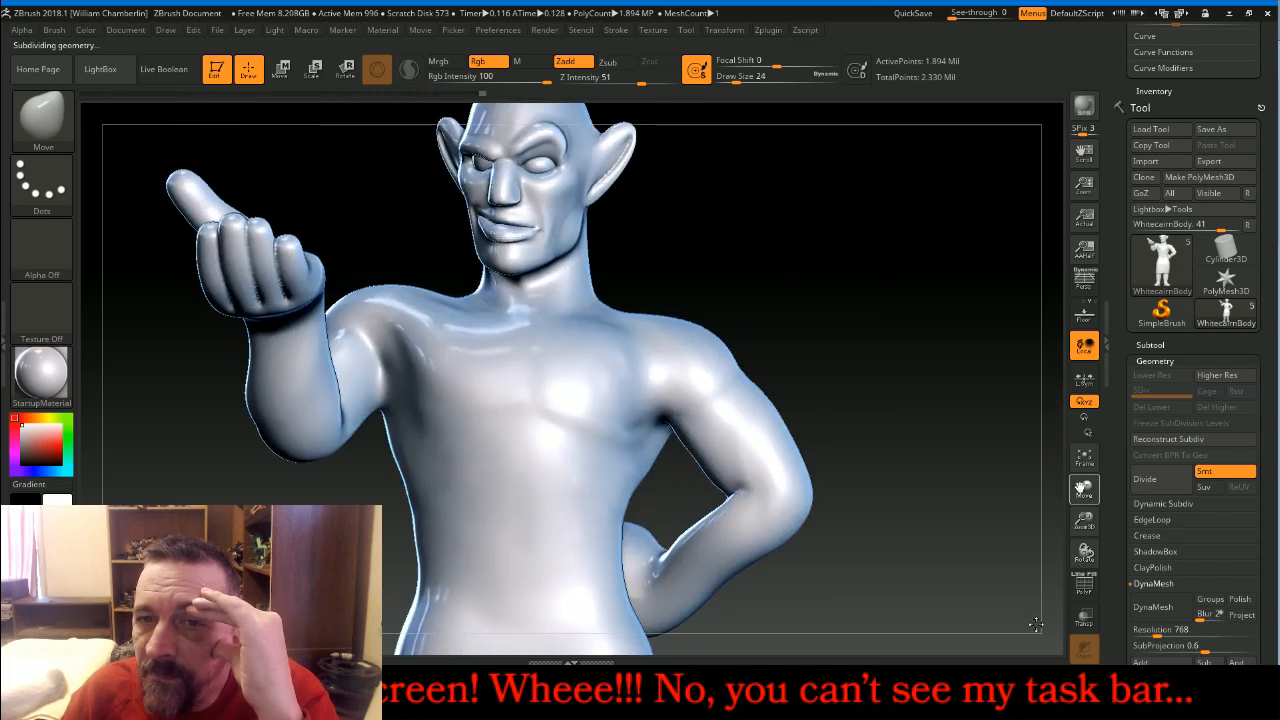
drag(986, 377, 986, 400)
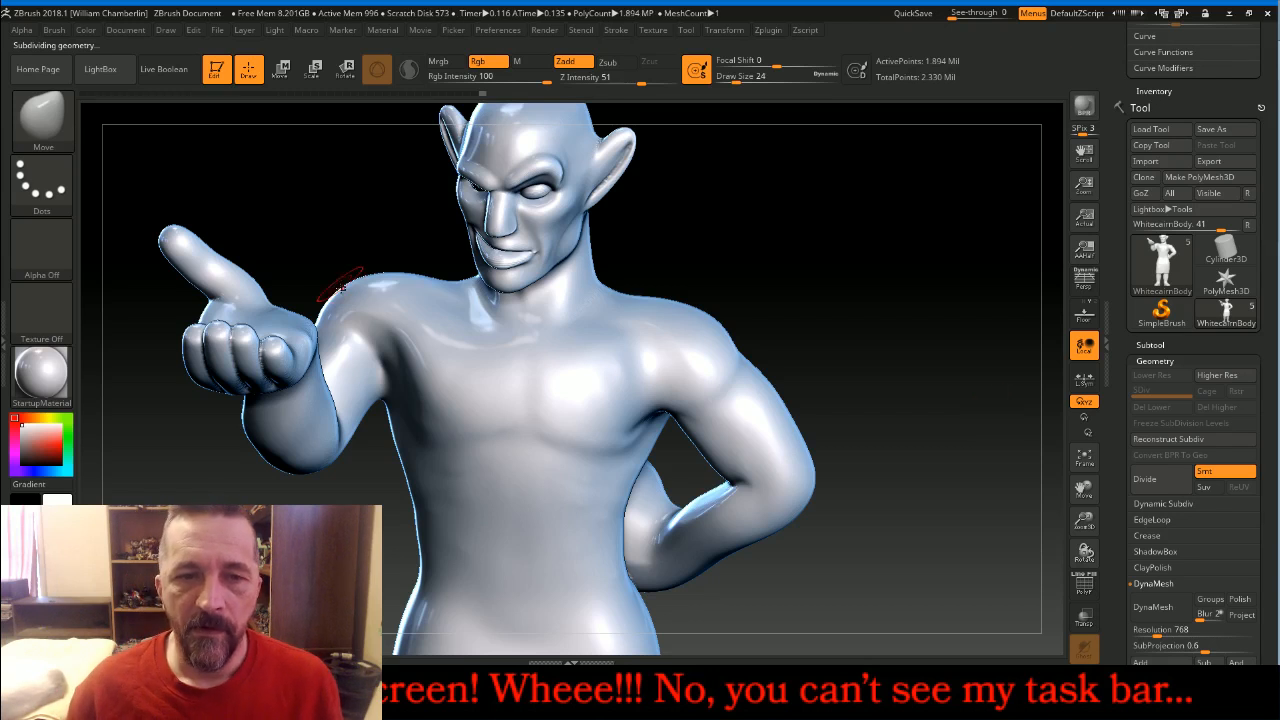
key(ctrl)
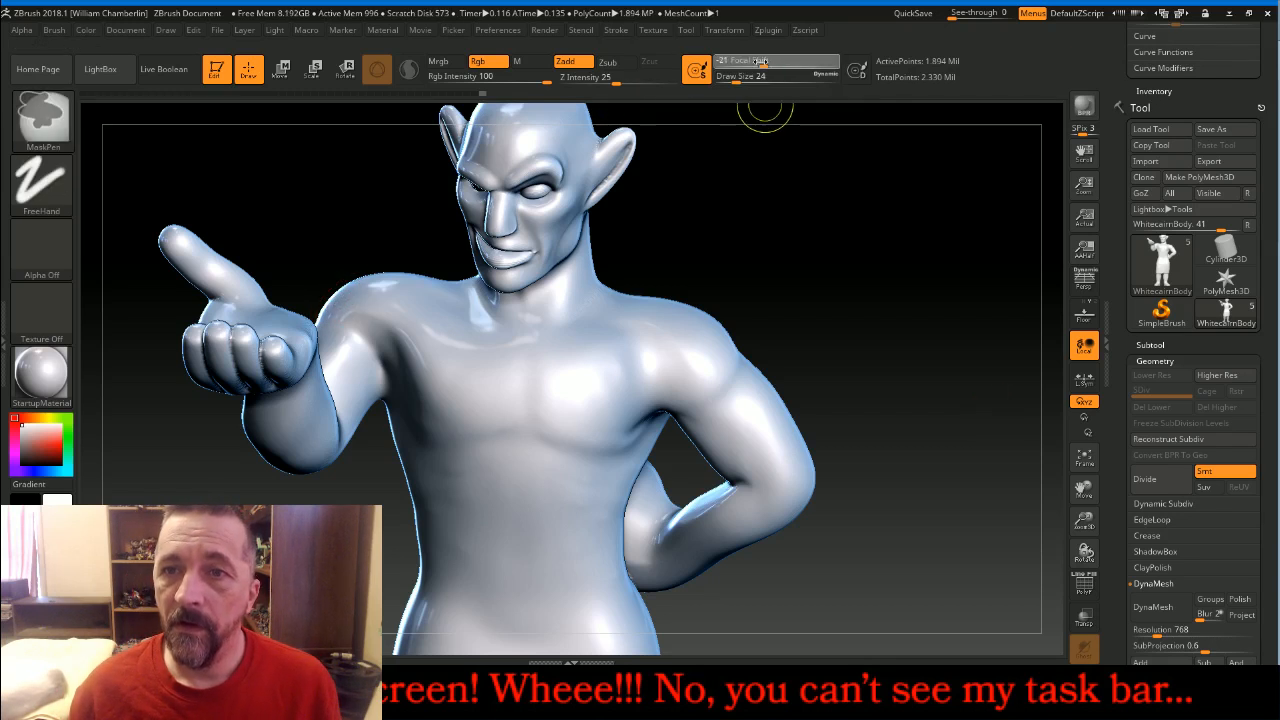
mouse_move(346, 292)
ctrl+mouse_down()
mouse_move(438, 385)
mouse_move(482, 405)
mouse_move(603, 410)
mouse_move(720, 357)
ctrl+mouse_up()
ctrl+drag(894, 229, 1043, 257)
key(b)
key(m)
key(v)
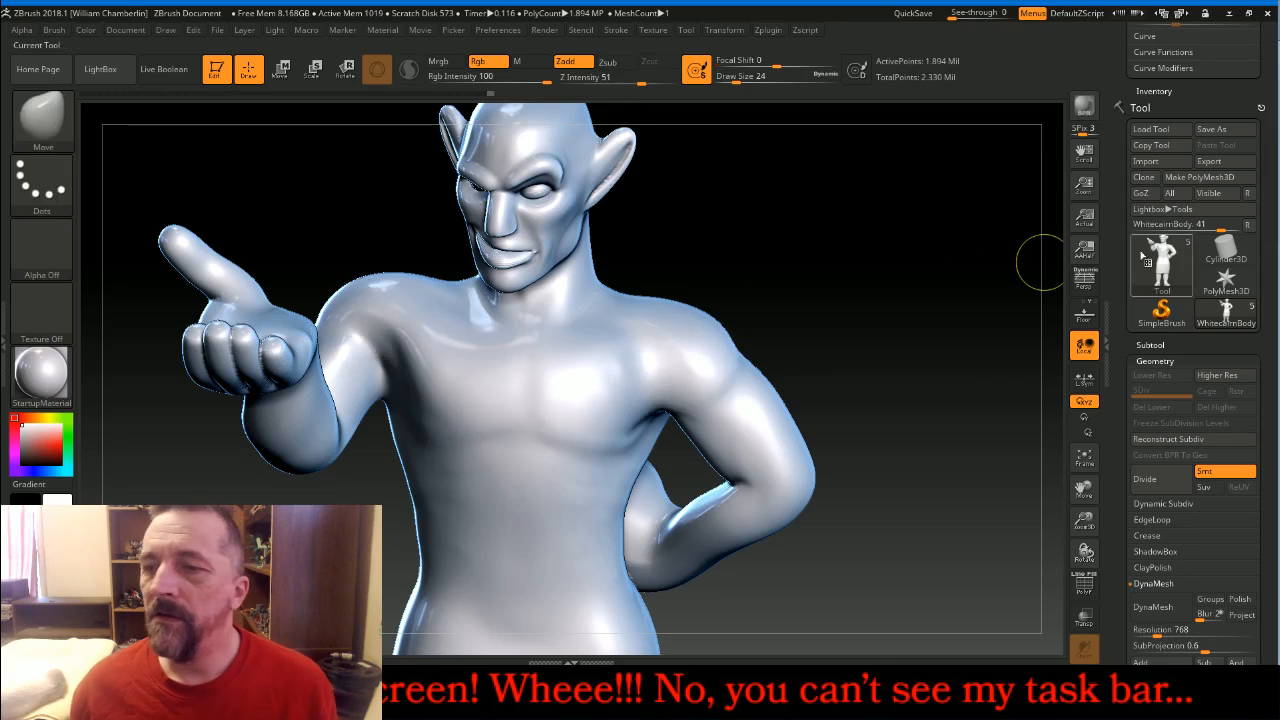
Mask a band across the chest and around the raised arm's shoulder using MaskPen with LazyMouse on and Focal Shift -100
scroll(1259, 312, up, 2)
scroll(1259, 312, up, 3)
key(ctrl)
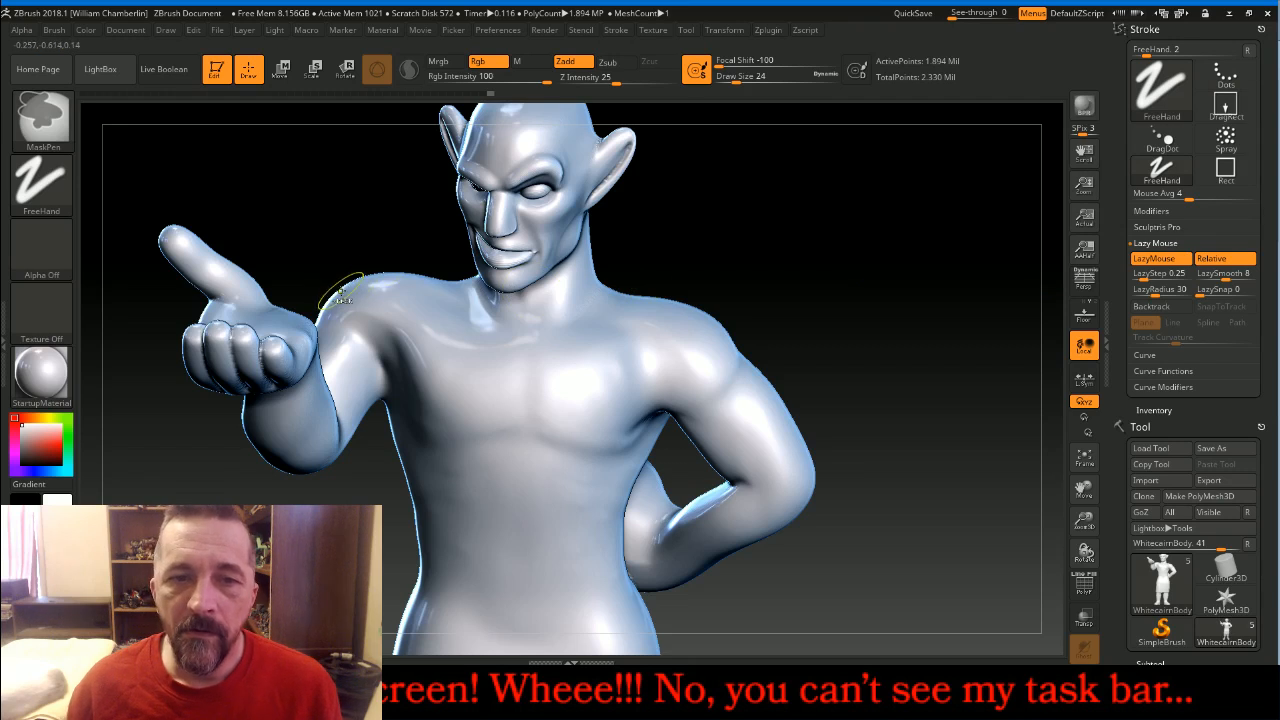
mouse_move(362, 310)
ctrl+mouse_down()
mouse_move(415, 369)
mouse_move(492, 413)
mouse_move(548, 416)
mouse_move(668, 392)
mouse_move(712, 372)
mouse_move(755, 325)
ctrl+mouse_up()
drag(920, 260, 784, 304)
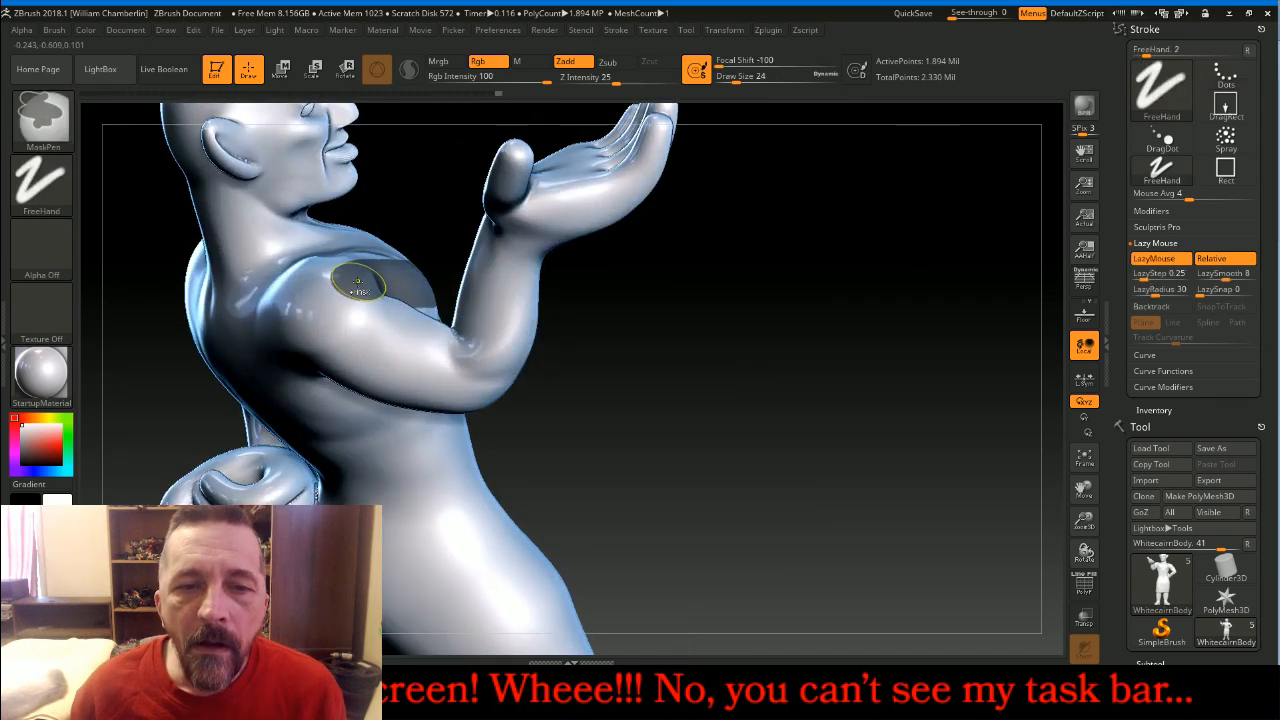
ctrl+drag(336, 304, 329, 310)
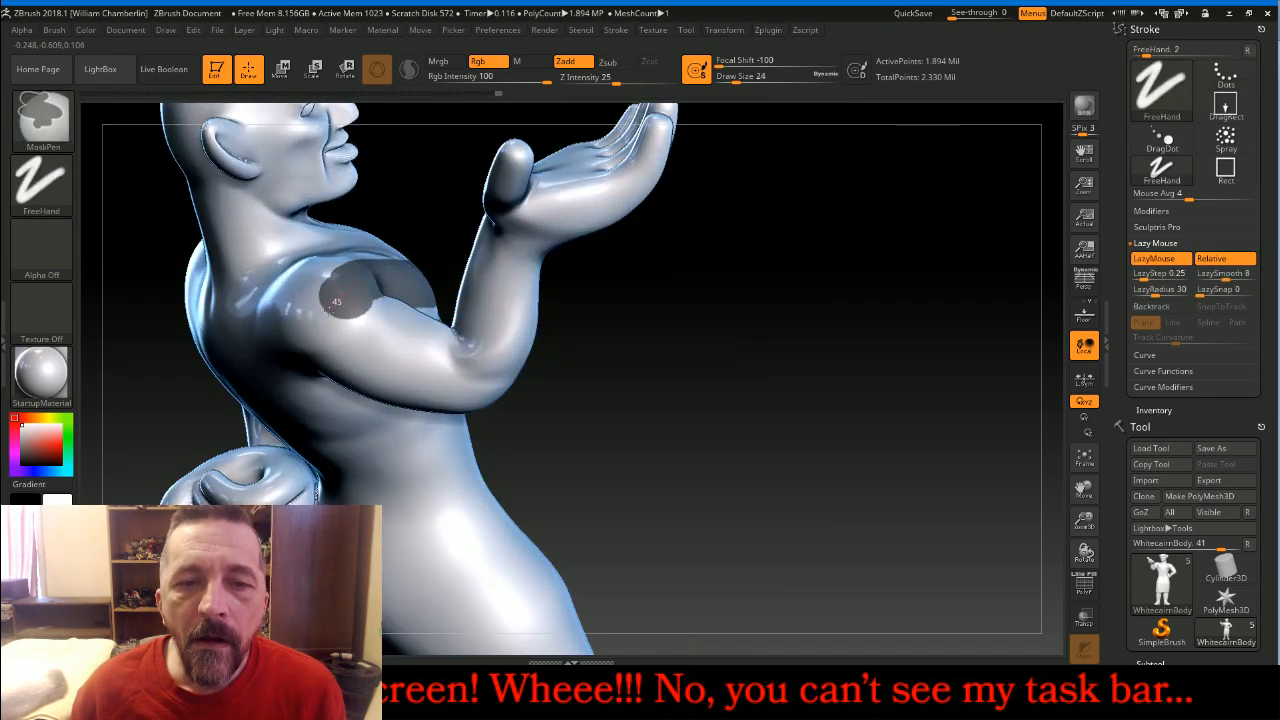
ctrl+drag(297, 350, 281, 369)
Mask a band across the upper back that joins the masked areas over both shoulders
mouse_move(791, 479)
mouse_down()
mouse_move(830, 467)
mouse_move(1040, 494)
mouse_move(951, 447)
mouse_move(974, 466)
mouse_move(962, 463)
mouse_up()
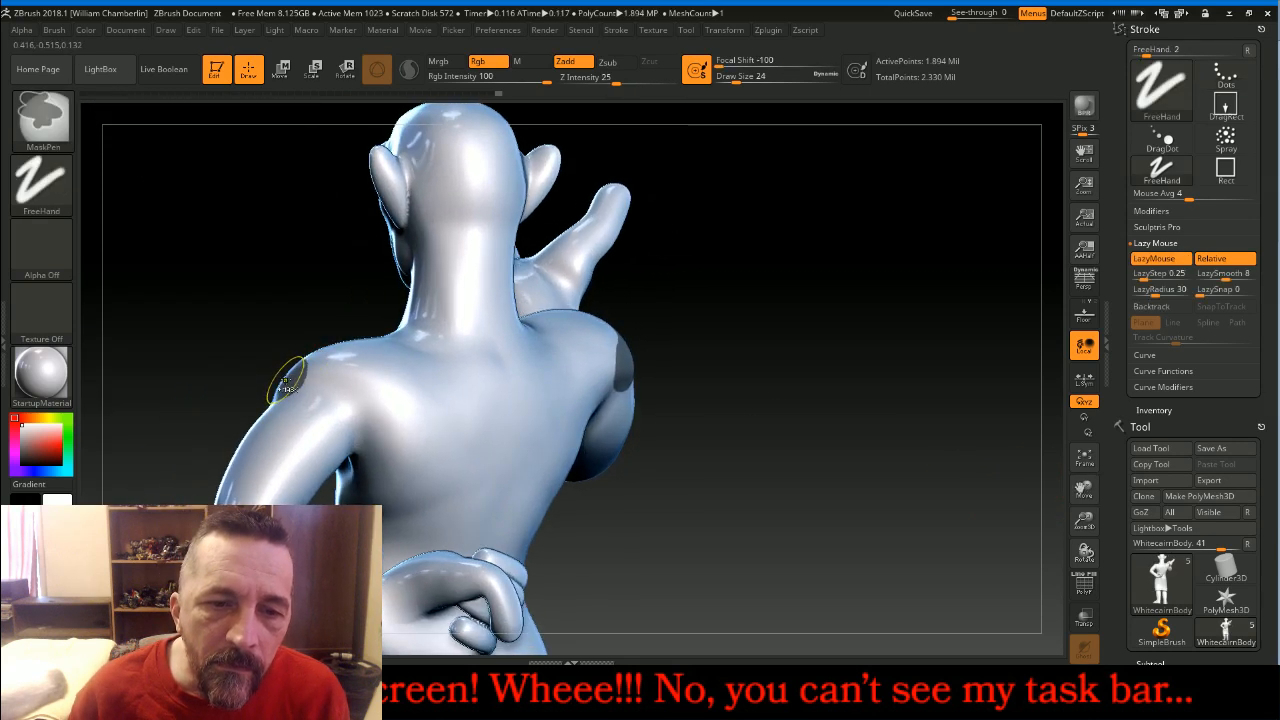
ctrl+click(288, 378)
mouse_move(305, 385)
ctrl+mouse_down()
mouse_move(380, 418)
mouse_move(410, 482)
mouse_move(598, 442)
ctrl+mouse_up()
mouse_move(862, 362)
mouse_down()
mouse_move(758, 354)
mouse_move(775, 355)
mouse_up()
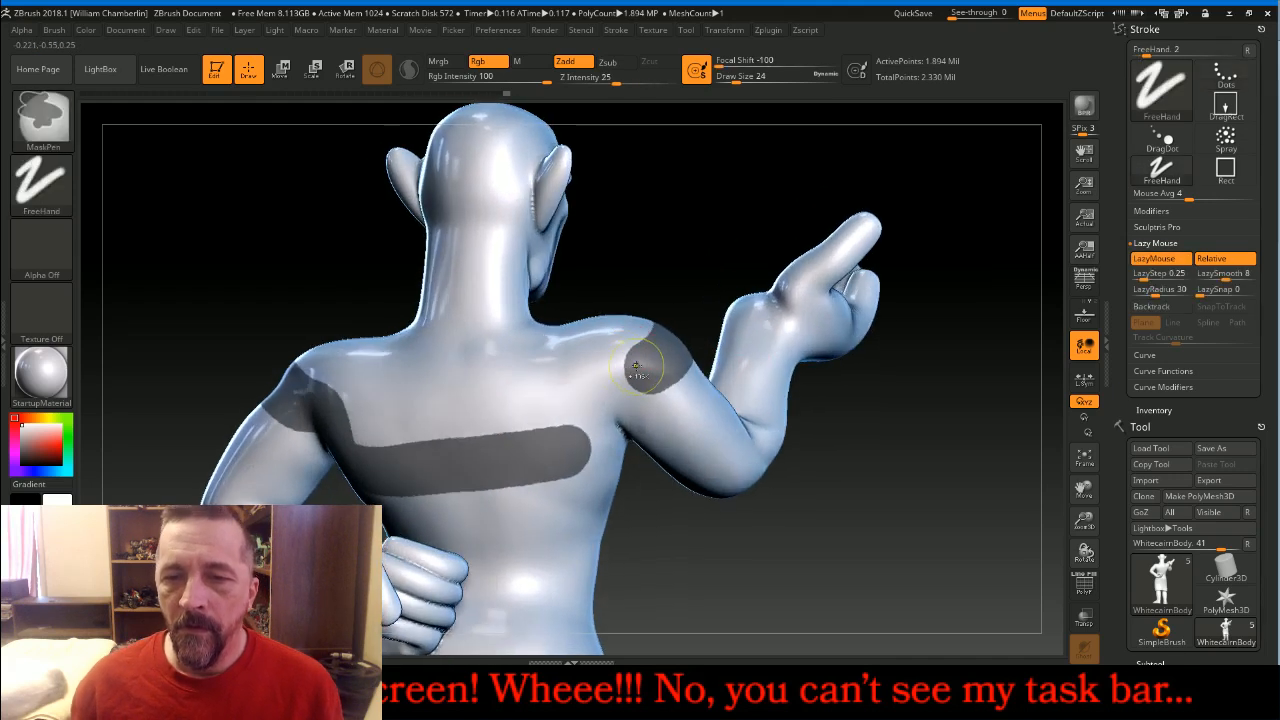
mouse_move(645, 372)
ctrl+mouse_down()
mouse_move(576, 399)
mouse_move(585, 442)
ctrl+mouse_up()
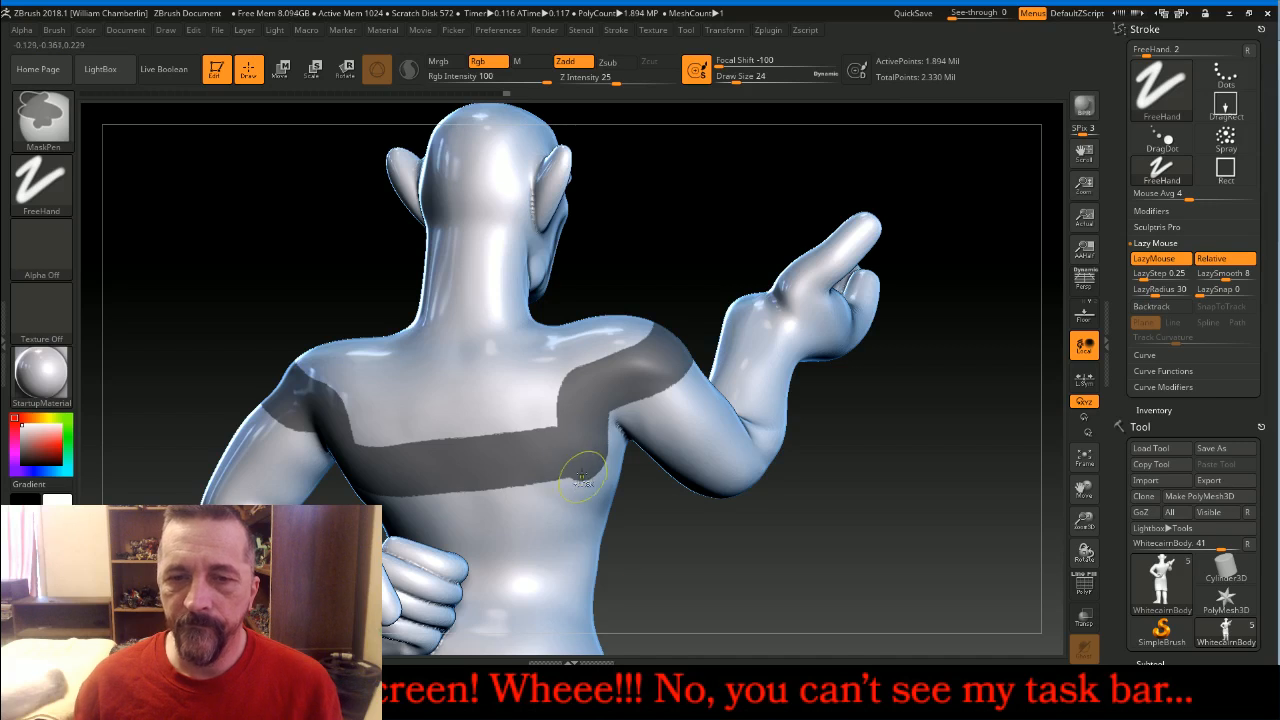
drag(736, 205, 700, 216)
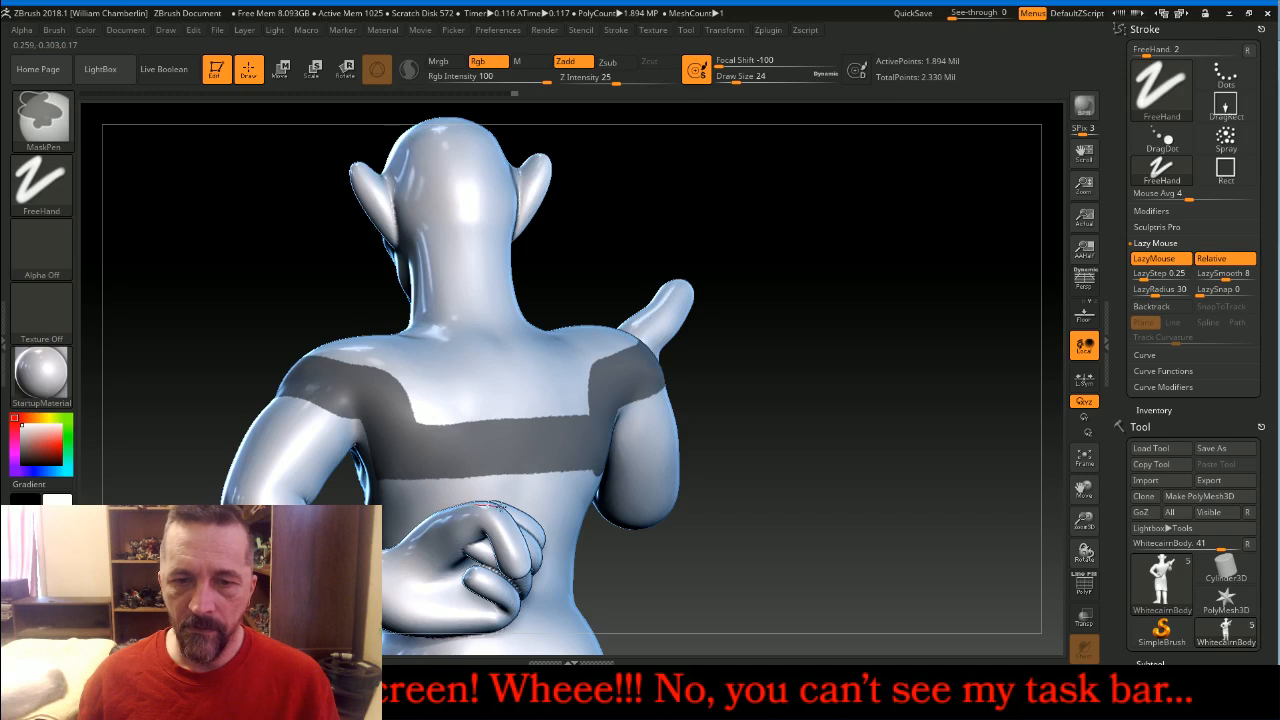
drag(793, 540, 517, 491)
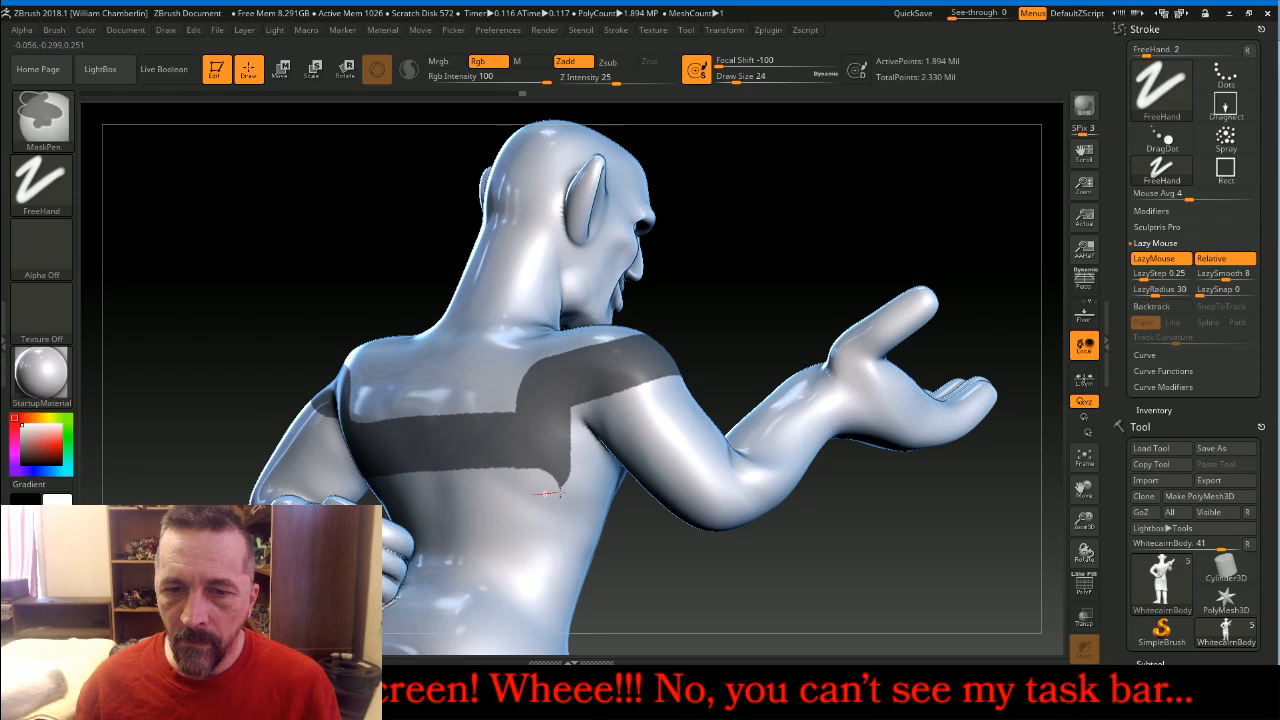
Reduce the brush to Draw Size 16 and mask a collar ring around the base of the neck, front and back
mouse_move(869, 537)
mouse_down()
mouse_move(899, 539)
mouse_move(857, 451)
mouse_move(903, 374)
mouse_move(927, 366)
mouse_move(911, 346)
mouse_up()
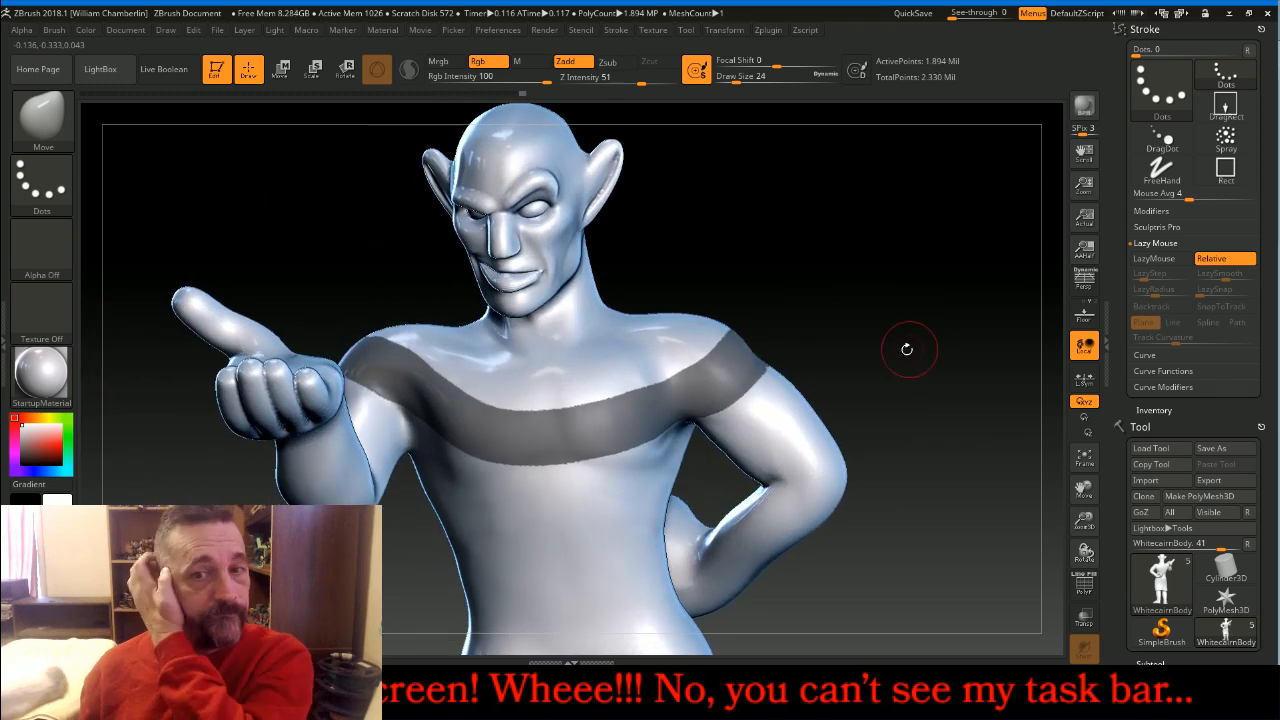
key(bracketleft)
key(bracketleft)
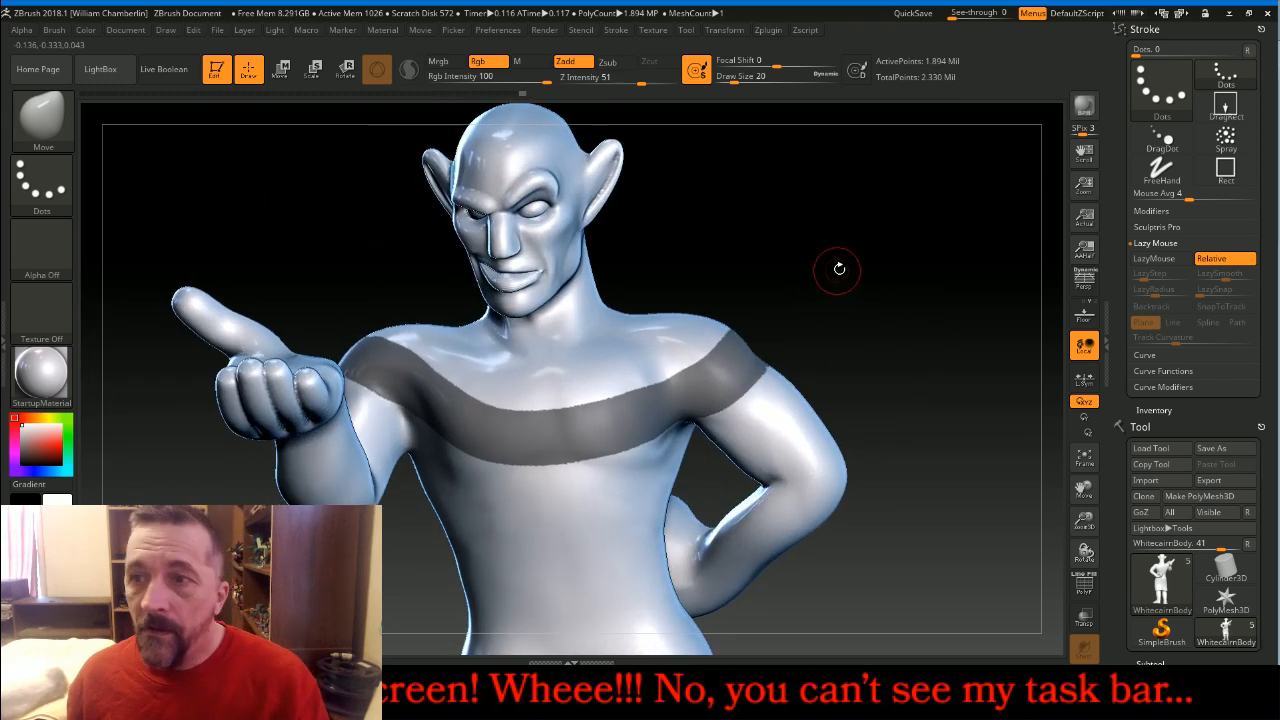
key(ctrl)
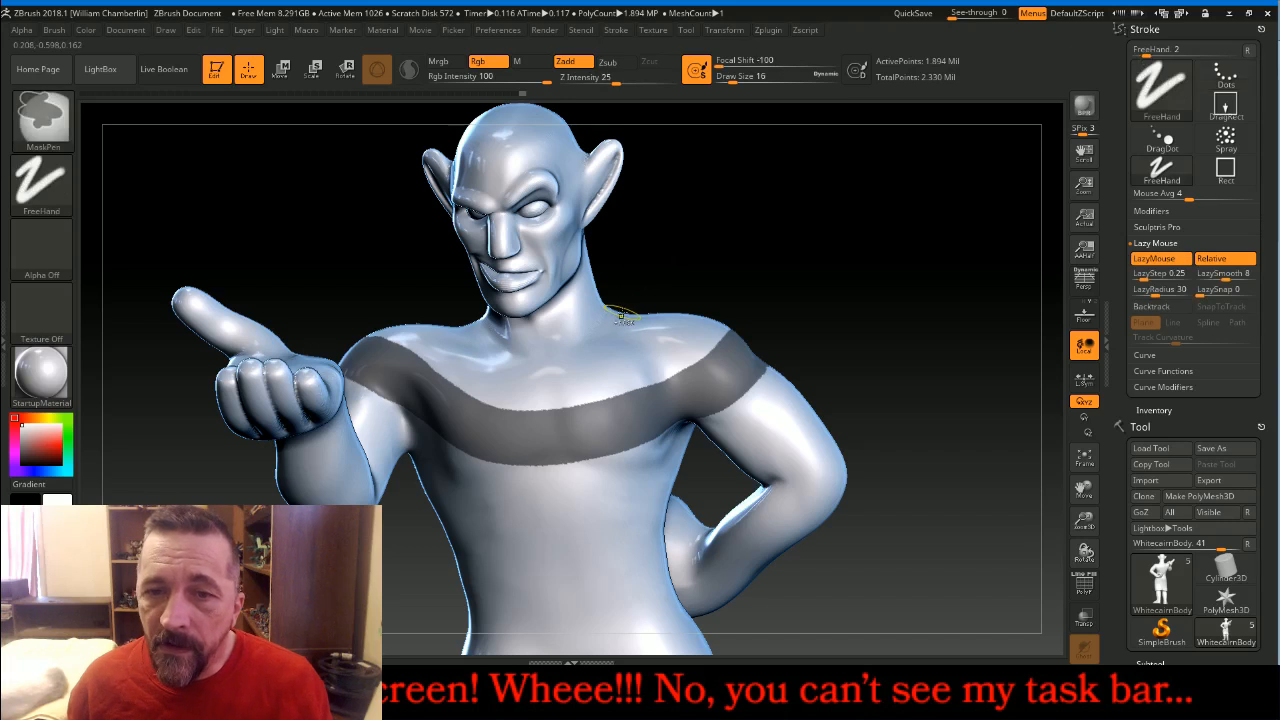
ctrl+drag(595, 360, 570, 374)
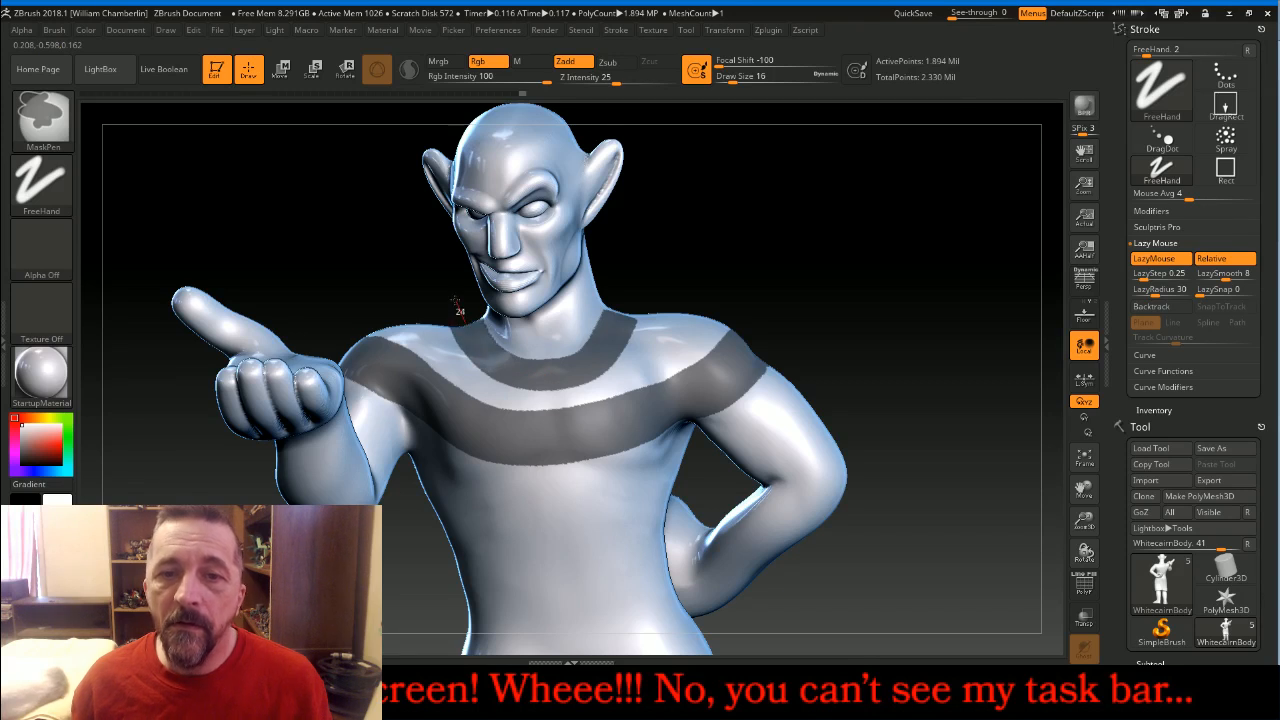
ctrl+drag(441, 323, 460, 384)
mouse_move(891, 266)
mouse_down()
mouse_move(940, 274)
mouse_move(900, 272)
mouse_move(916, 278)
mouse_move(946, 218)
mouse_move(966, 346)
mouse_move(948, 352)
mouse_up()
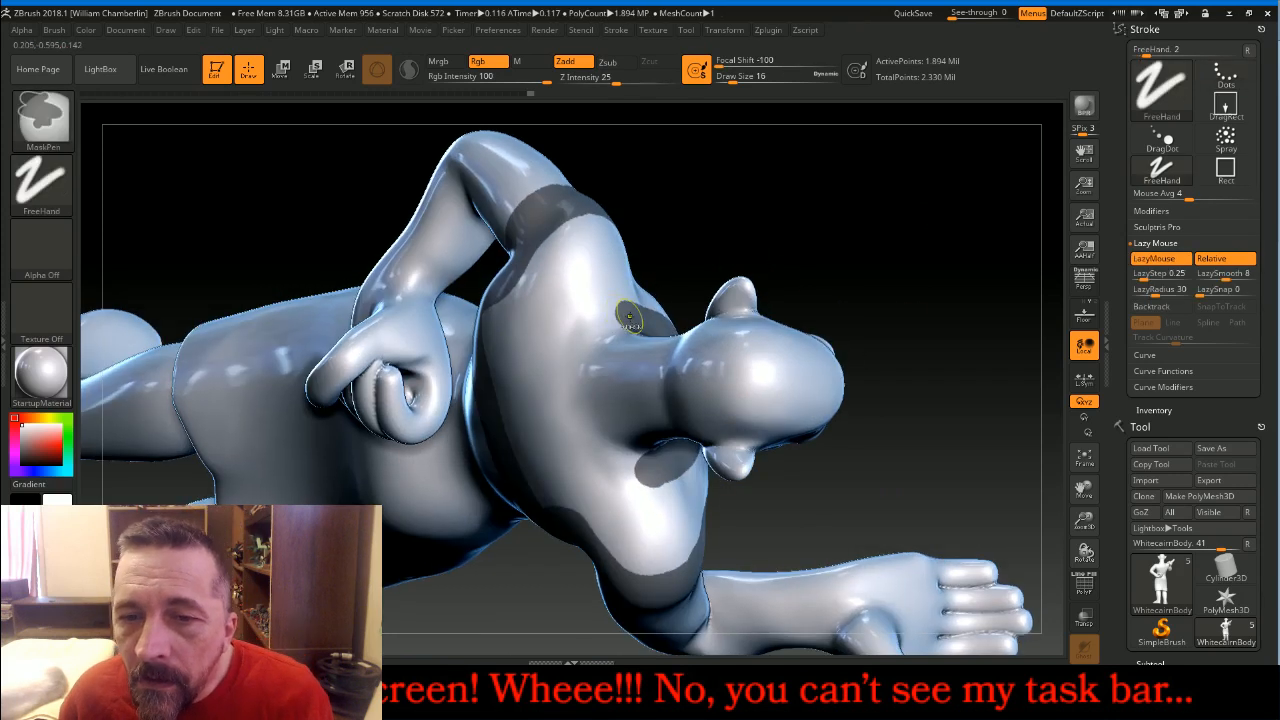
ctrl+drag(631, 318, 625, 315)
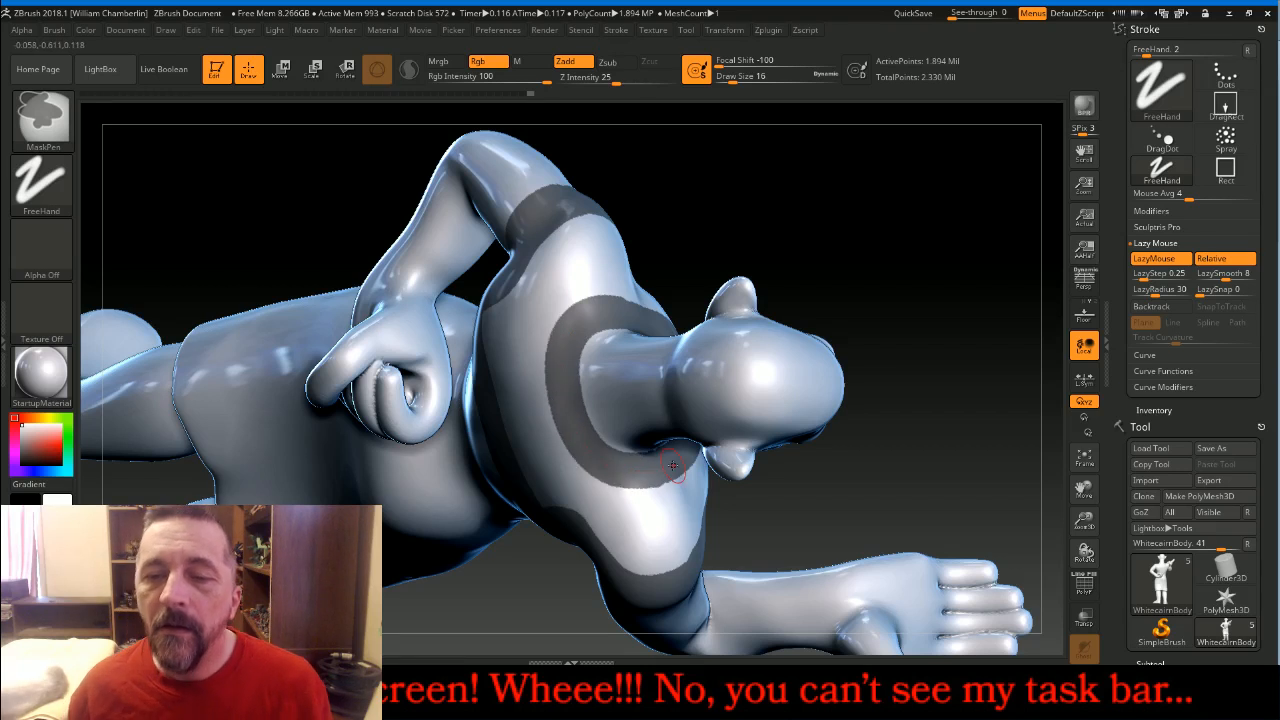
Turn LazyMouse off and fill the area between the collar ring and the chest, shoulder and back band with mask
click(1150, 261)
drag(960, 470, 925, 400)
mouse_move(629, 430)
ctrl+mouse_down()
mouse_move(632, 408)
mouse_move(580, 390)
mouse_move(535, 335)
mouse_move(553, 405)
mouse_move(549, 318)
mouse_move(598, 354)
ctrl+mouse_up()
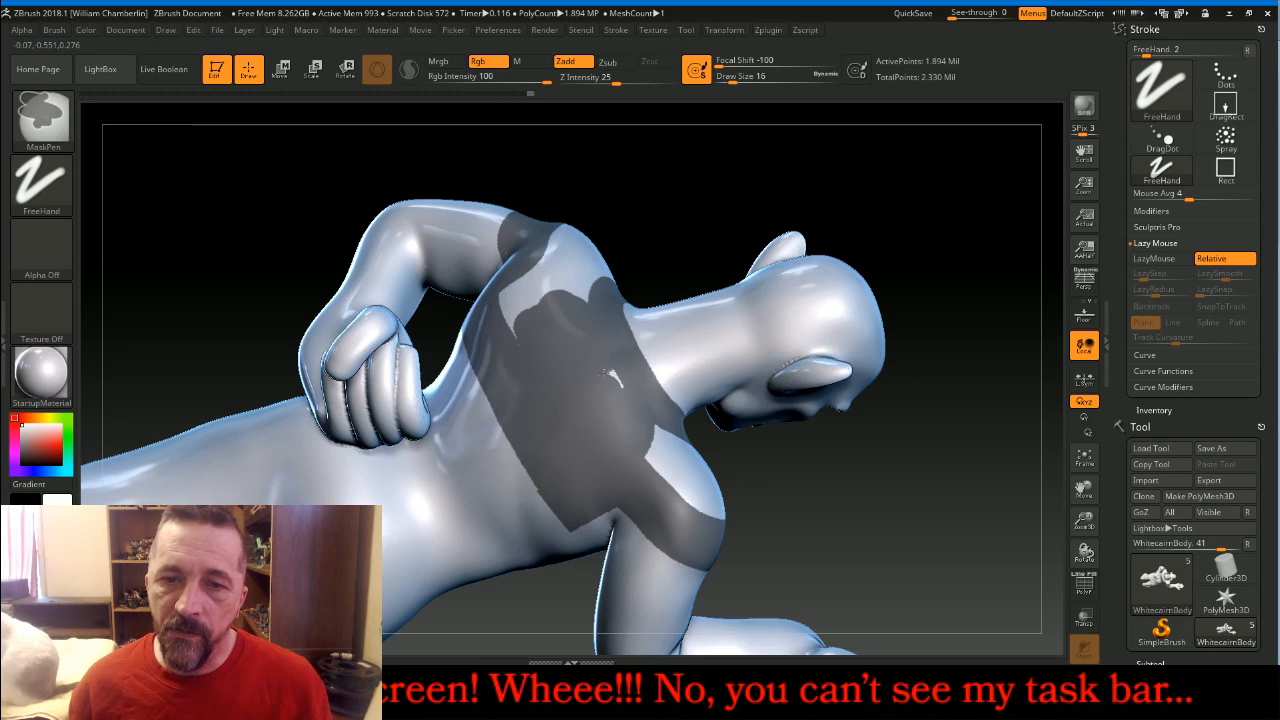
ctrl+drag(566, 304, 541, 268)
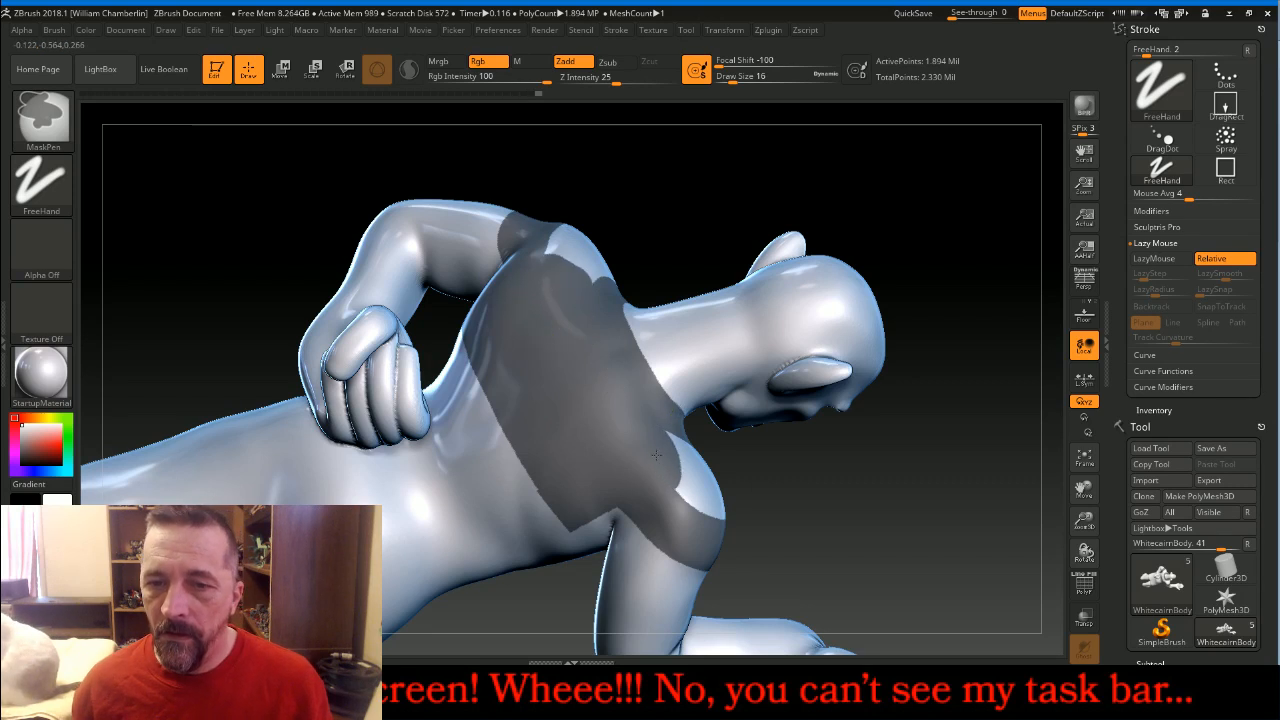
ctrl+drag(660, 470, 664, 472)
drag(886, 504, 826, 524)
mouse_move(722, 462)
ctrl+mouse_down()
mouse_move(692, 448)
mouse_move(728, 482)
mouse_move(700, 515)
mouse_move(680, 473)
ctrl+mouse_up()
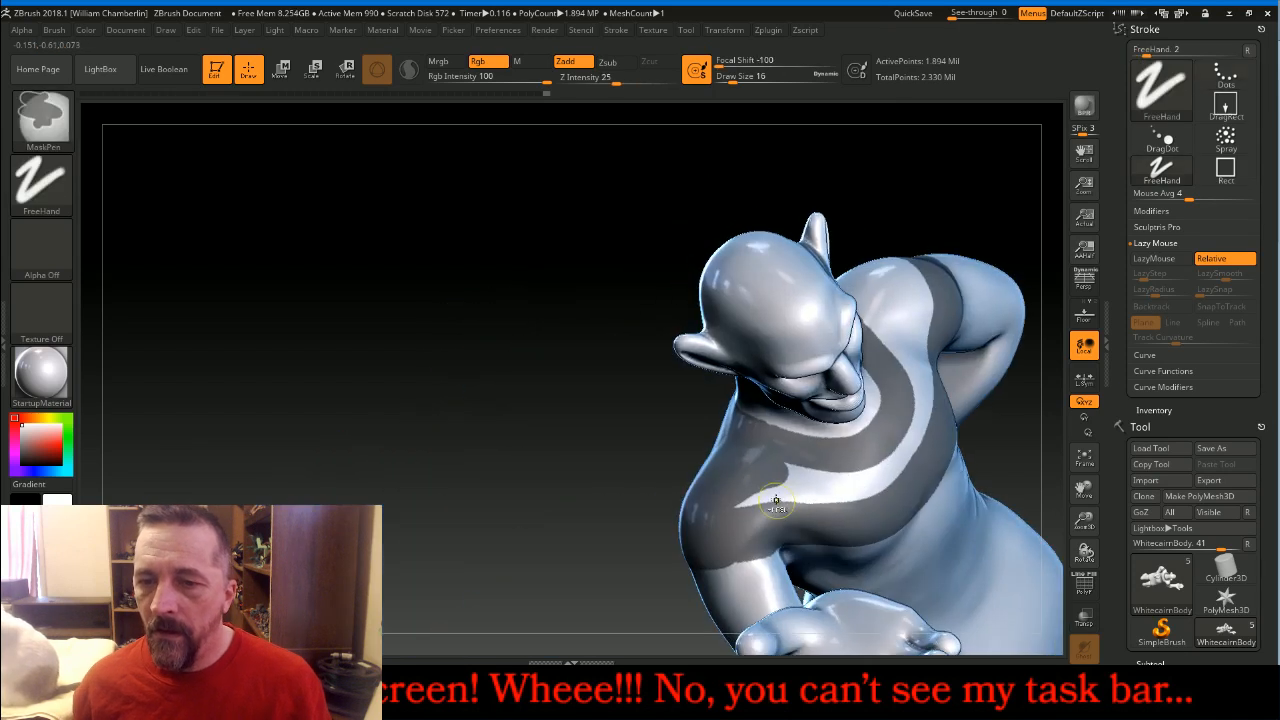
mouse_move(824, 501)
ctrl+mouse_down()
mouse_move(930, 414)
mouse_move(916, 335)
mouse_move(898, 318)
mouse_move(925, 319)
mouse_move(908, 280)
ctrl+mouse_up()
mouse_move(432, 283)
mouse_down()
mouse_move(466, 366)
mouse_move(432, 607)
mouse_move(440, 634)
mouse_up()
mouse_move(779, 206)
ctrl+mouse_down()
mouse_move(790, 221)
mouse_move(827, 197)
mouse_move(860, 249)
mouse_move(814, 240)
ctrl+mouse_up()
drag(443, 471, 417, 323)
drag(494, 426, 466, 434)
Extract the masked upper-body area as a new subtool with S Smt 5, Thick 0.02 and Double on, and accept it
drag(921, 586, 990, 538)
drag(1228, 409, 1204, 262)
click(1187, 246)
drag(1267, 351, 1267, 254)
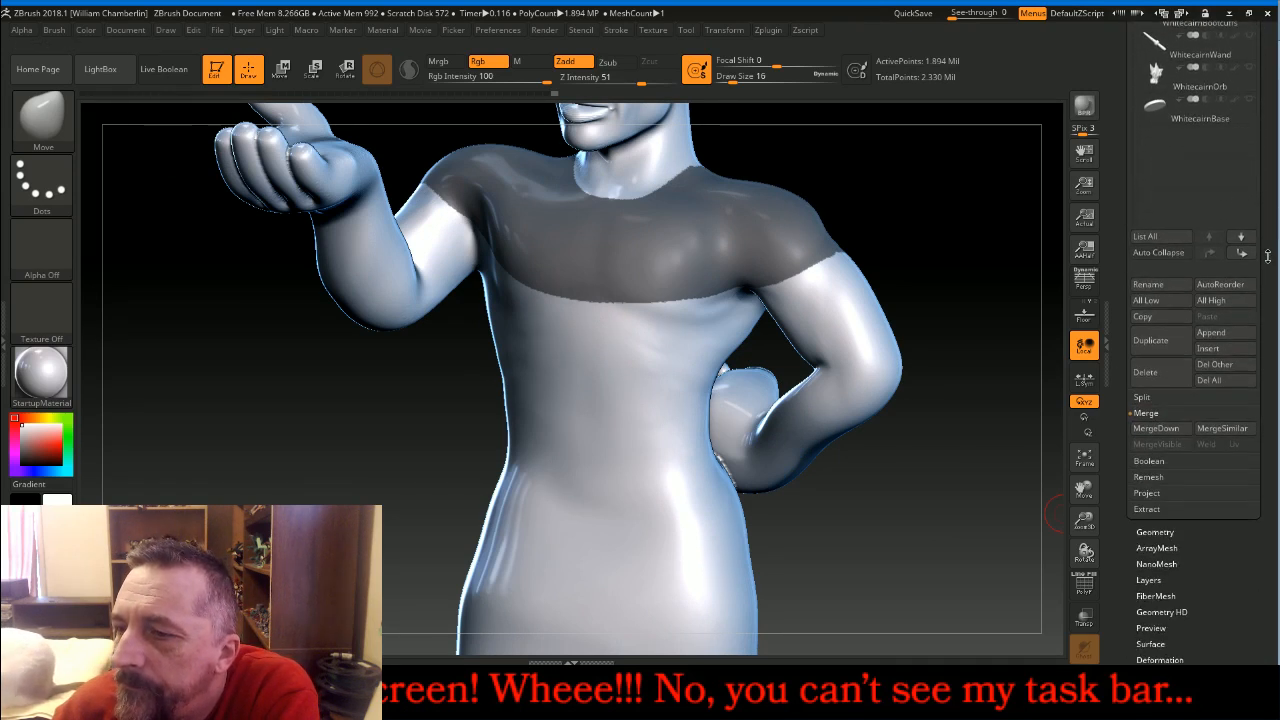
click(1193, 514)
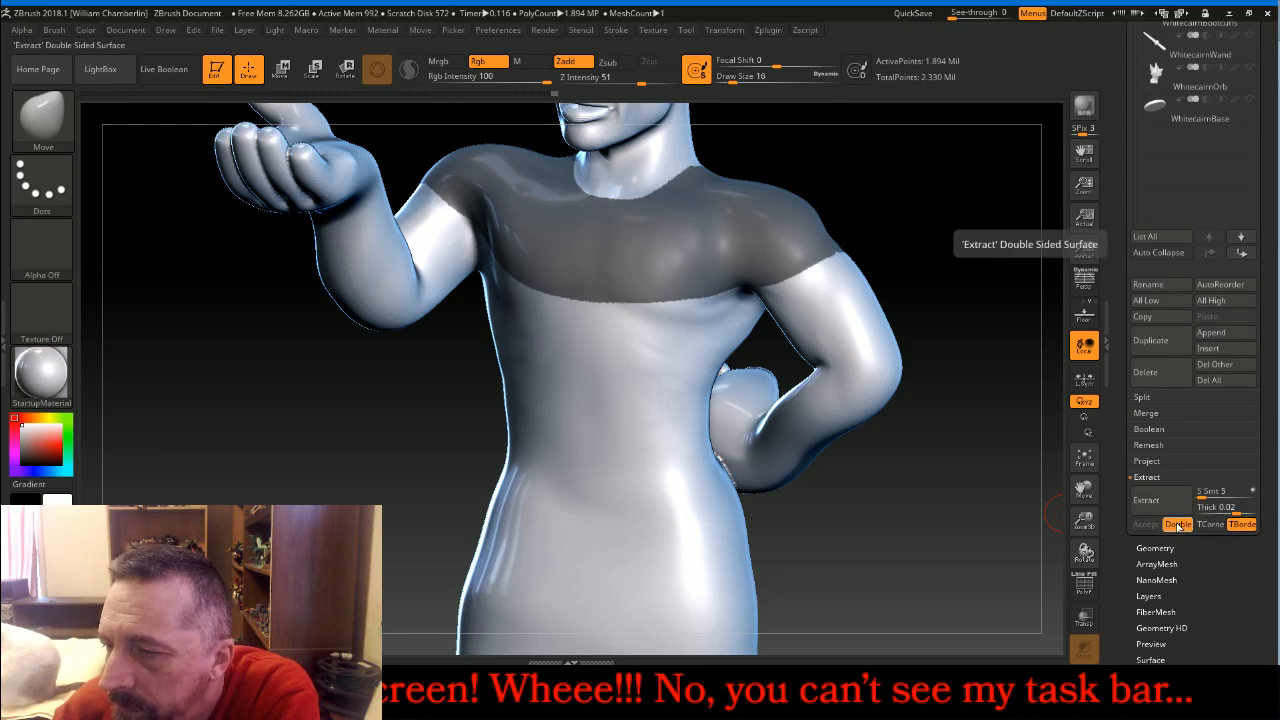
click(1176, 503)
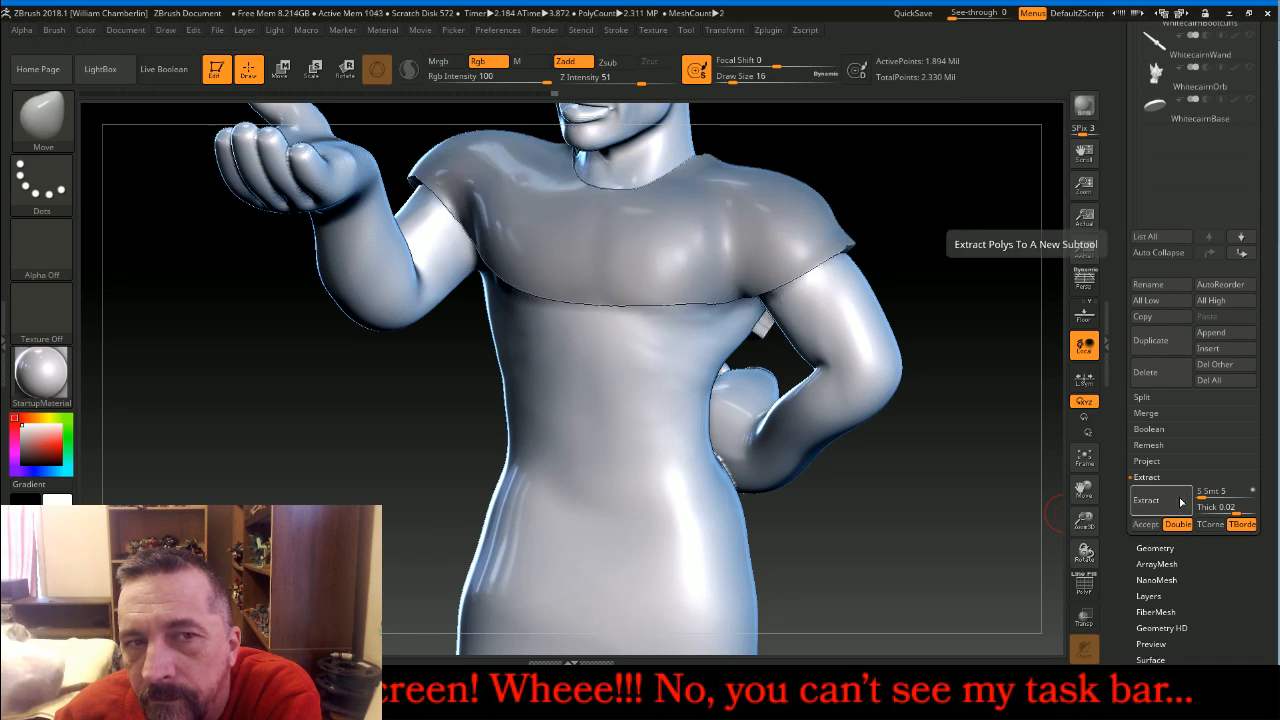
click(1146, 524)
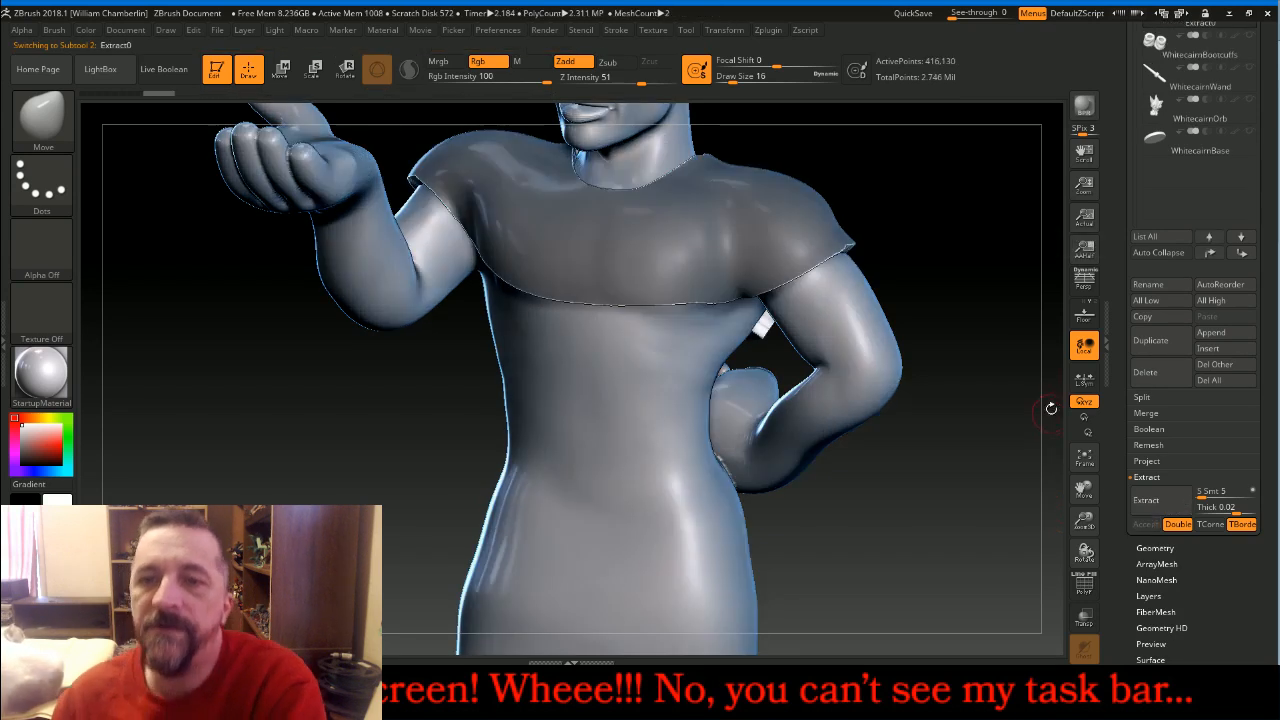
Clear the mask on the extracted garment and on the WhitecairnBody subtool
ctrl+drag(943, 197, 974, 305)
drag(1265, 148, 1266, 275)
click(1200, 112)
key(ctrl)
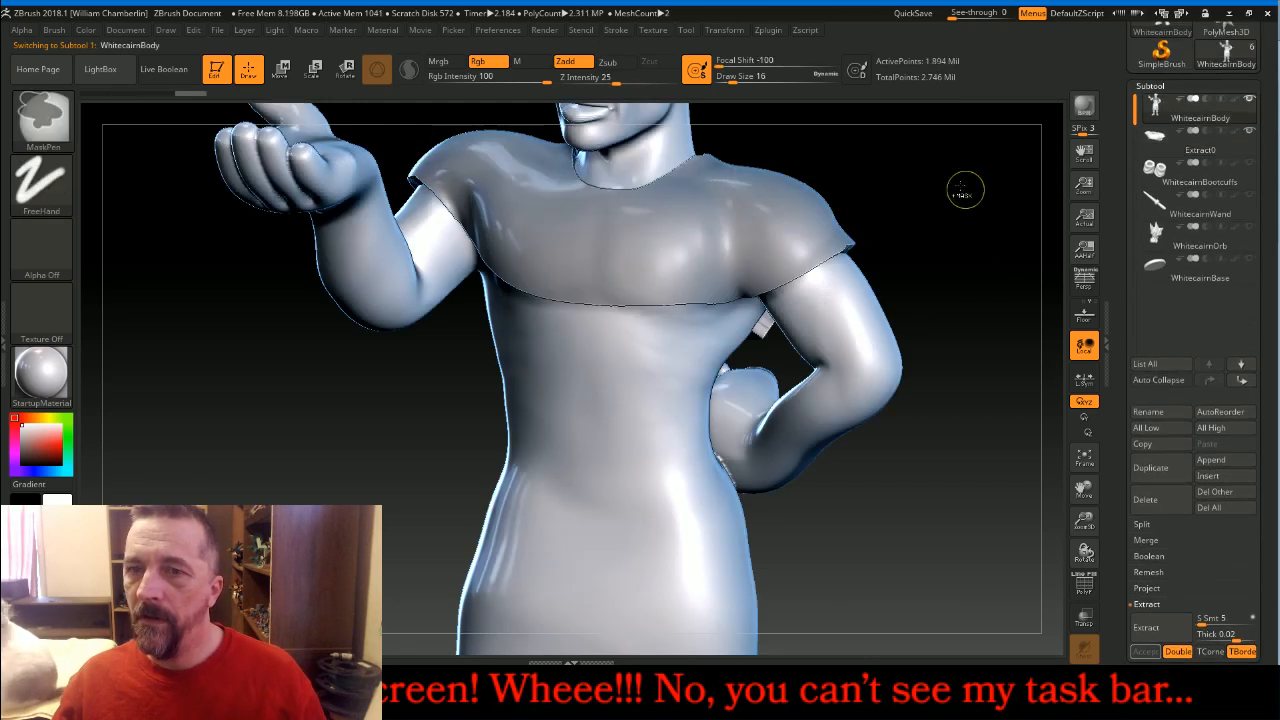
mouse_move(980, 239)
ctrl+mouse_down()
mouse_move(980, 250)
mouse_move(943, 206)
mouse_move(975, 209)
ctrl+mouse_up()
Select the Extract0 subtool and DynaMesh it at a resolution of 256
click(1160, 138)
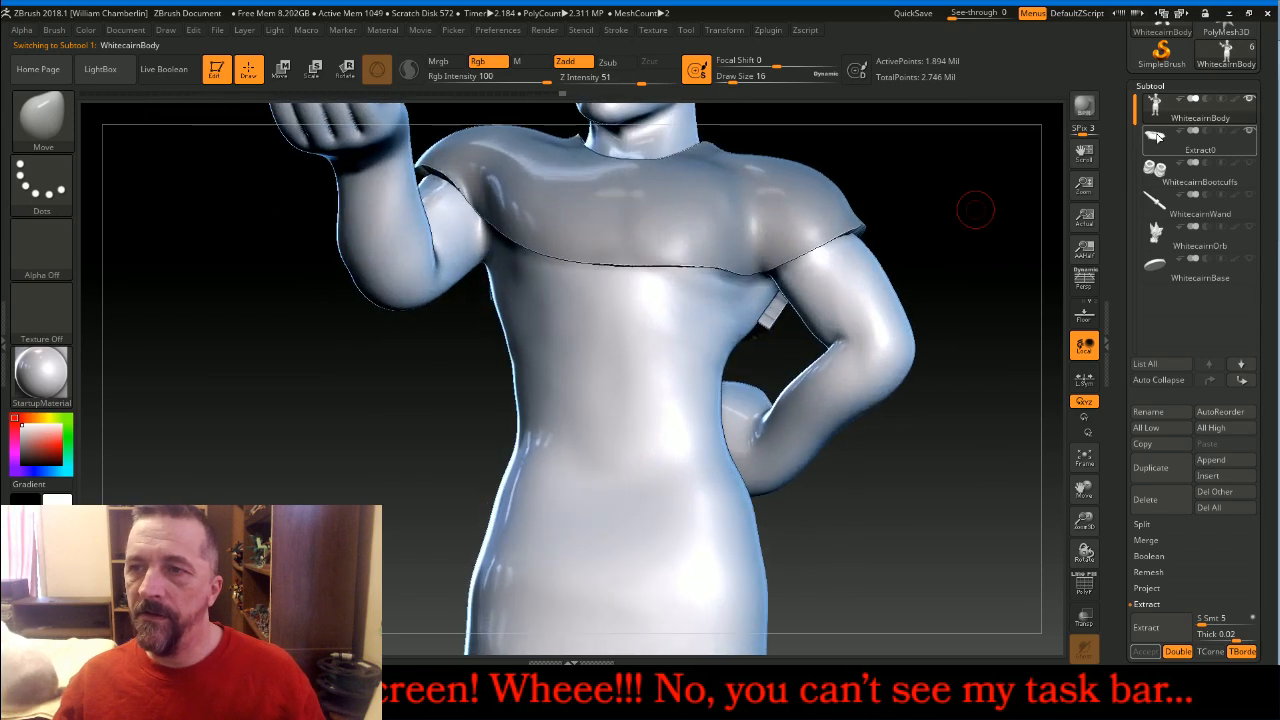
click(1160, 87)
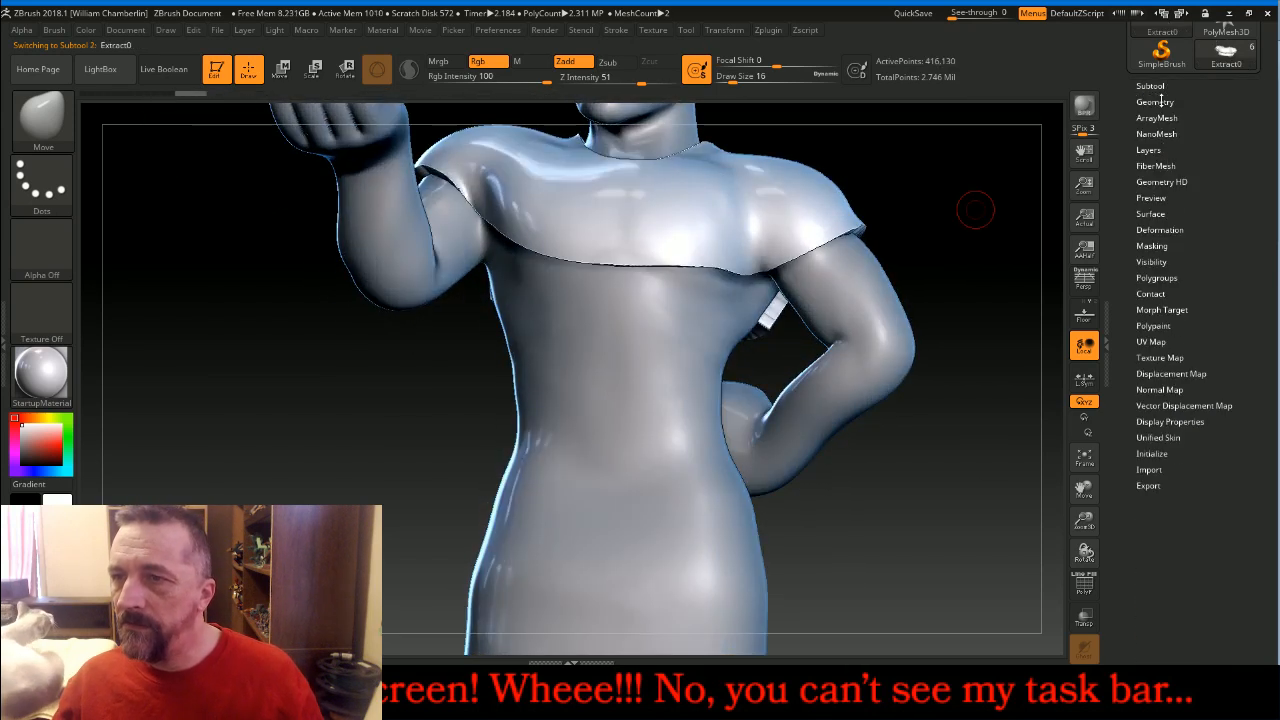
click(1156, 102)
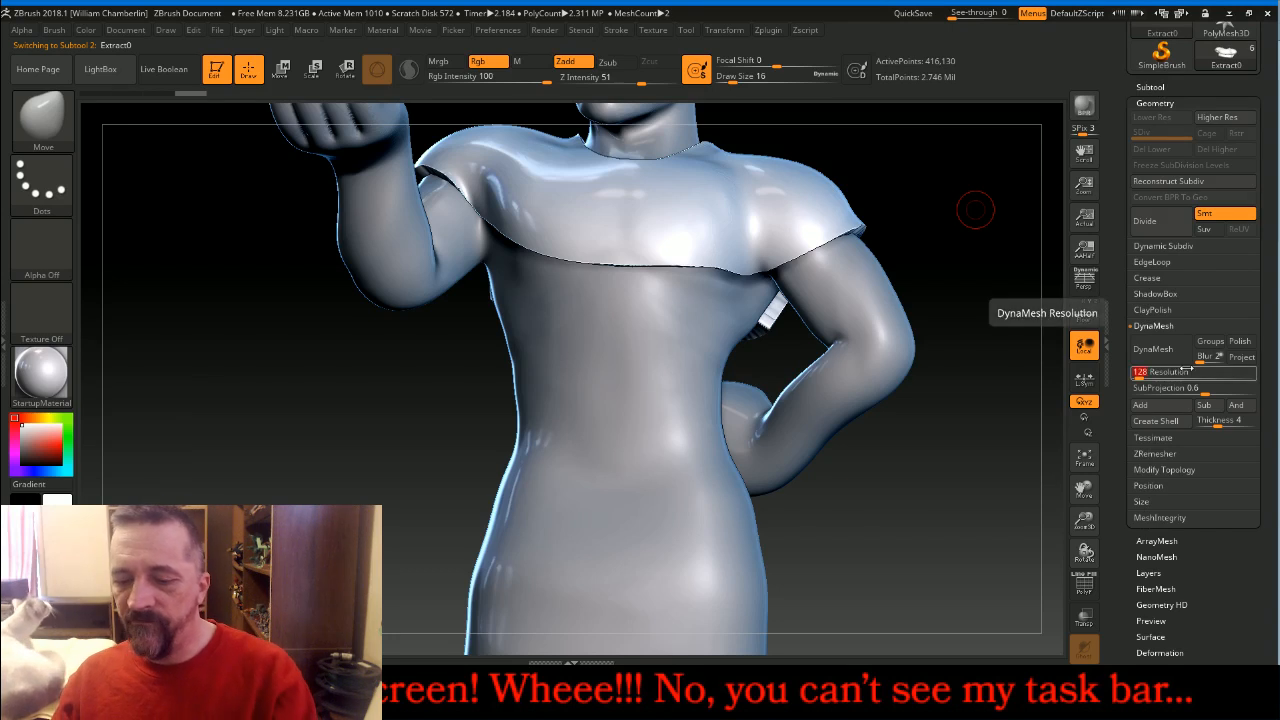
click(1153, 349)
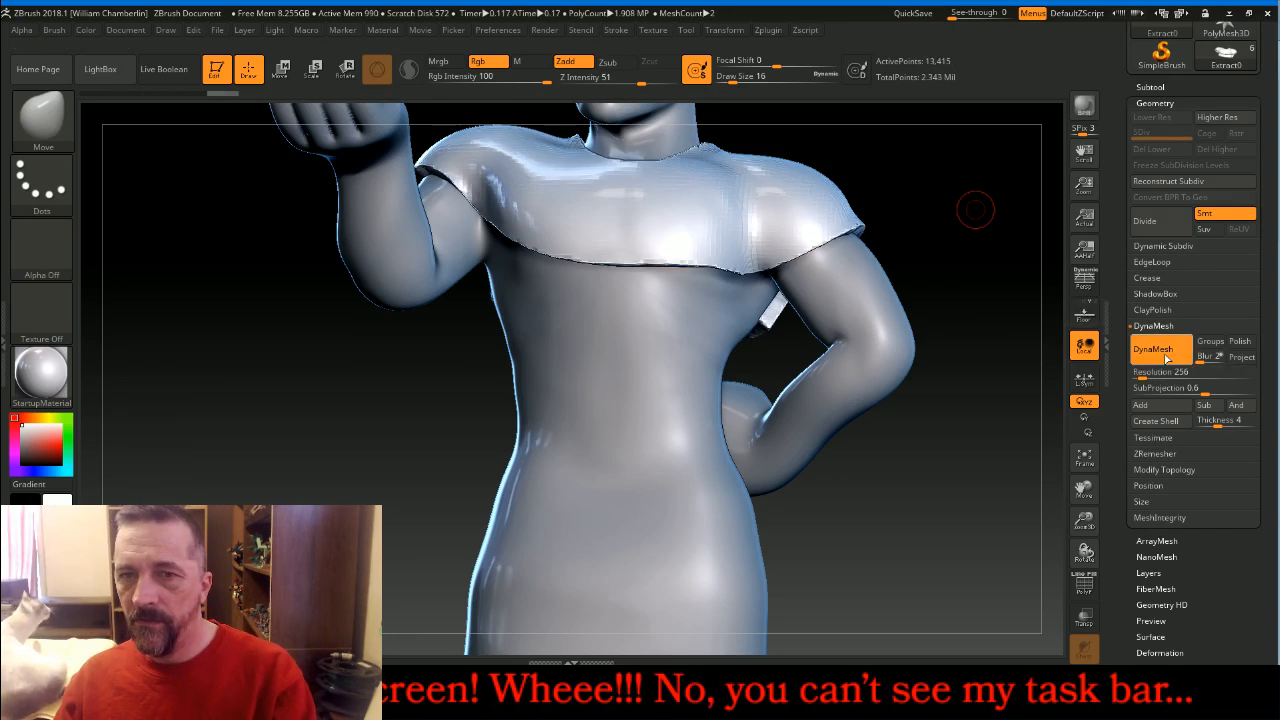
mouse_move(1047, 391)
mouse_down()
mouse_move(873, 379)
mouse_move(979, 393)
mouse_move(183, 109)
mouse_up()
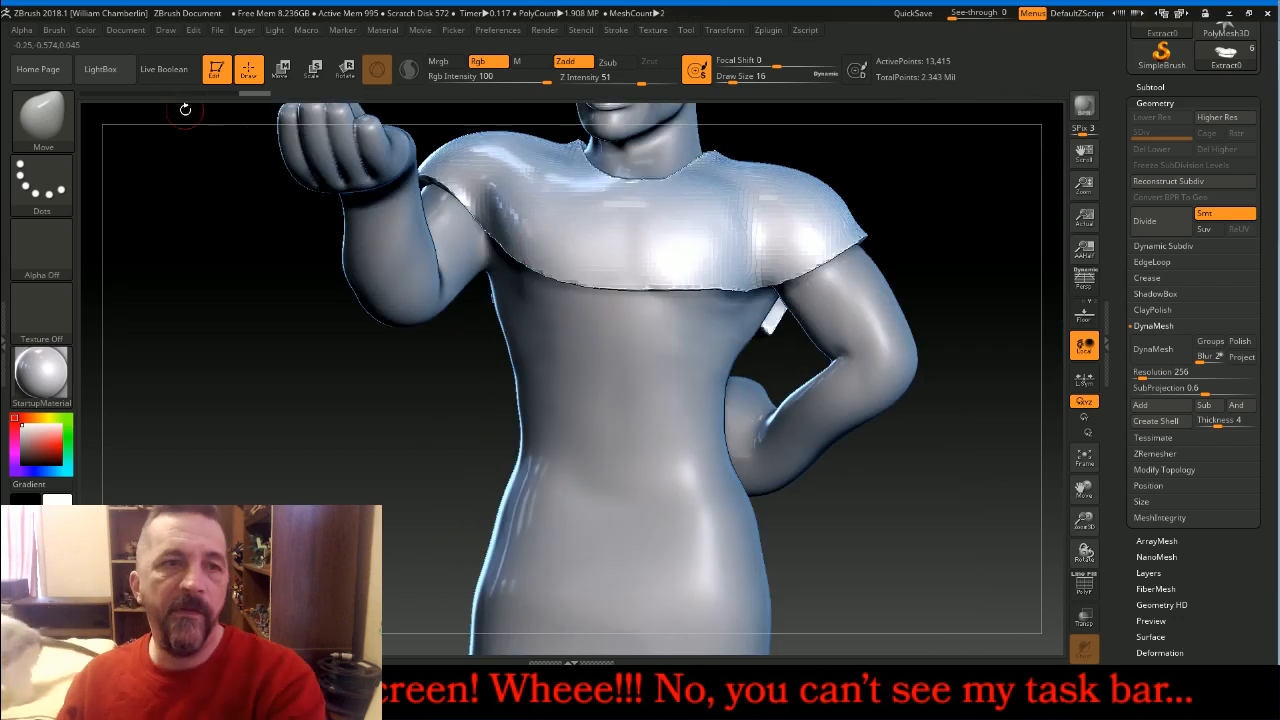
Choose the seam_16 brush, and divide the garment three times with Smt on, deleting its lower subdivision levels
click(66, 128)
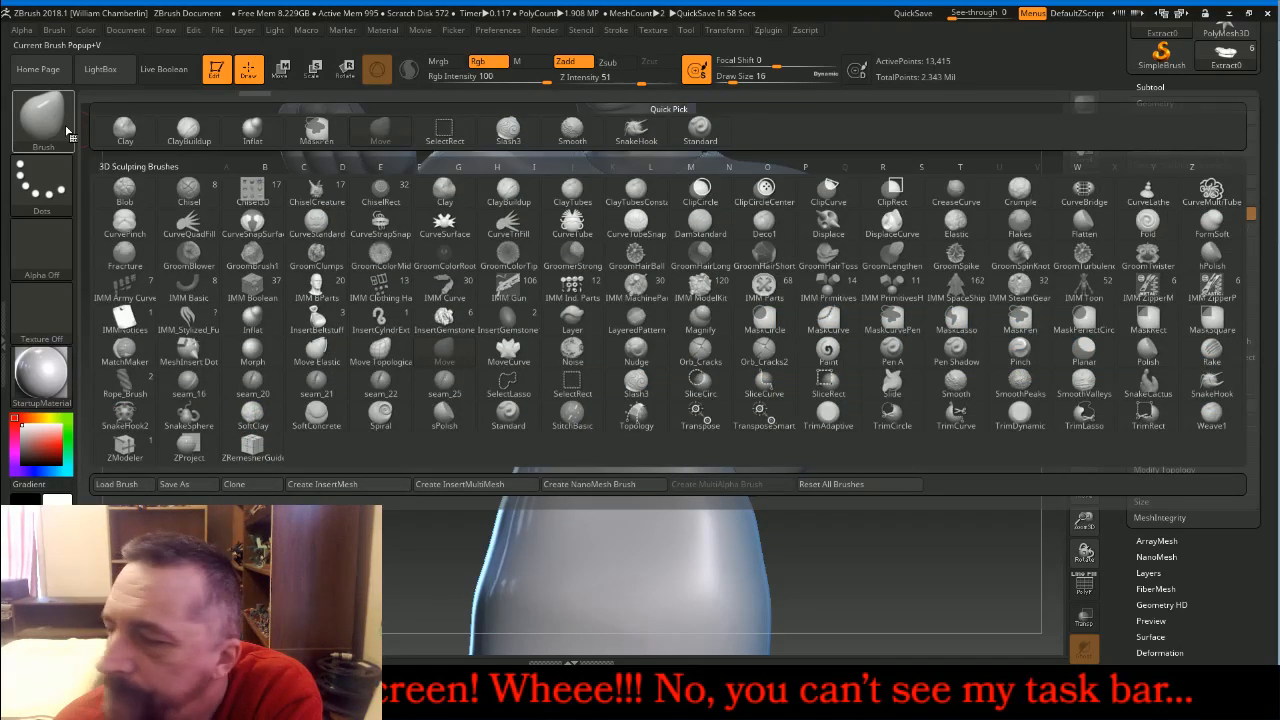
click(190, 382)
drag(197, 383, 291, 400)
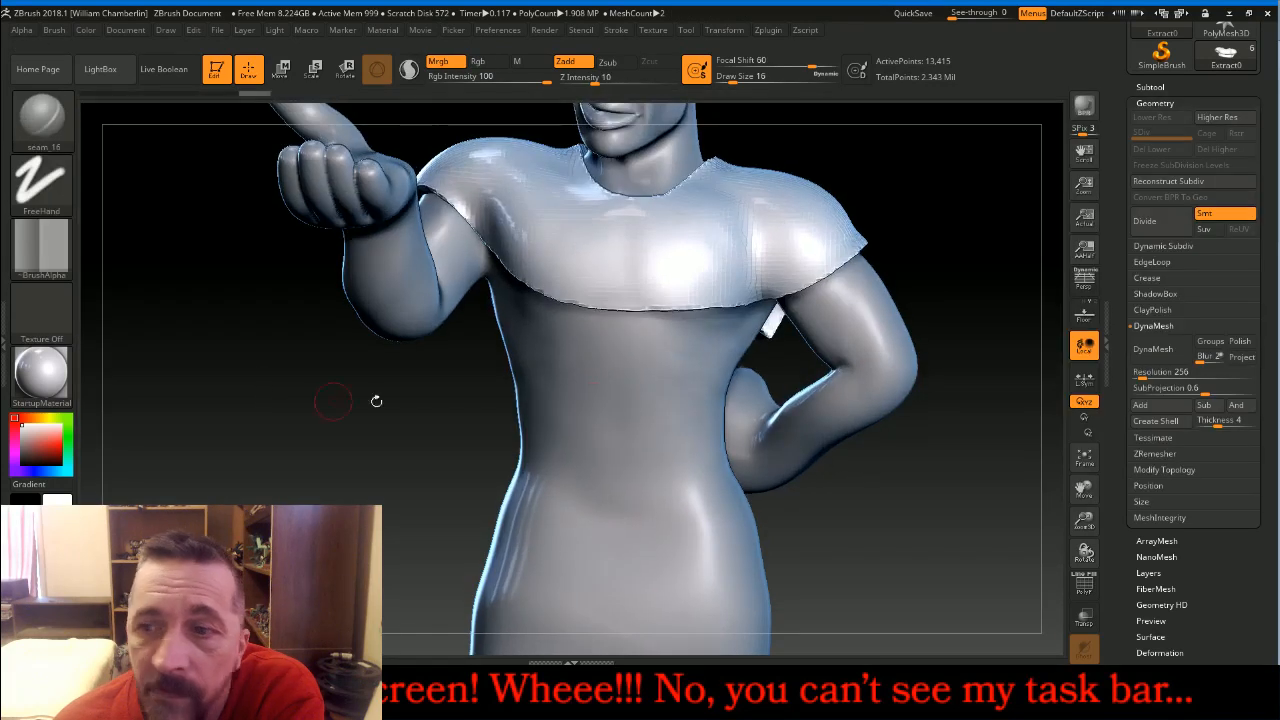
click(1163, 226)
click(1163, 228)
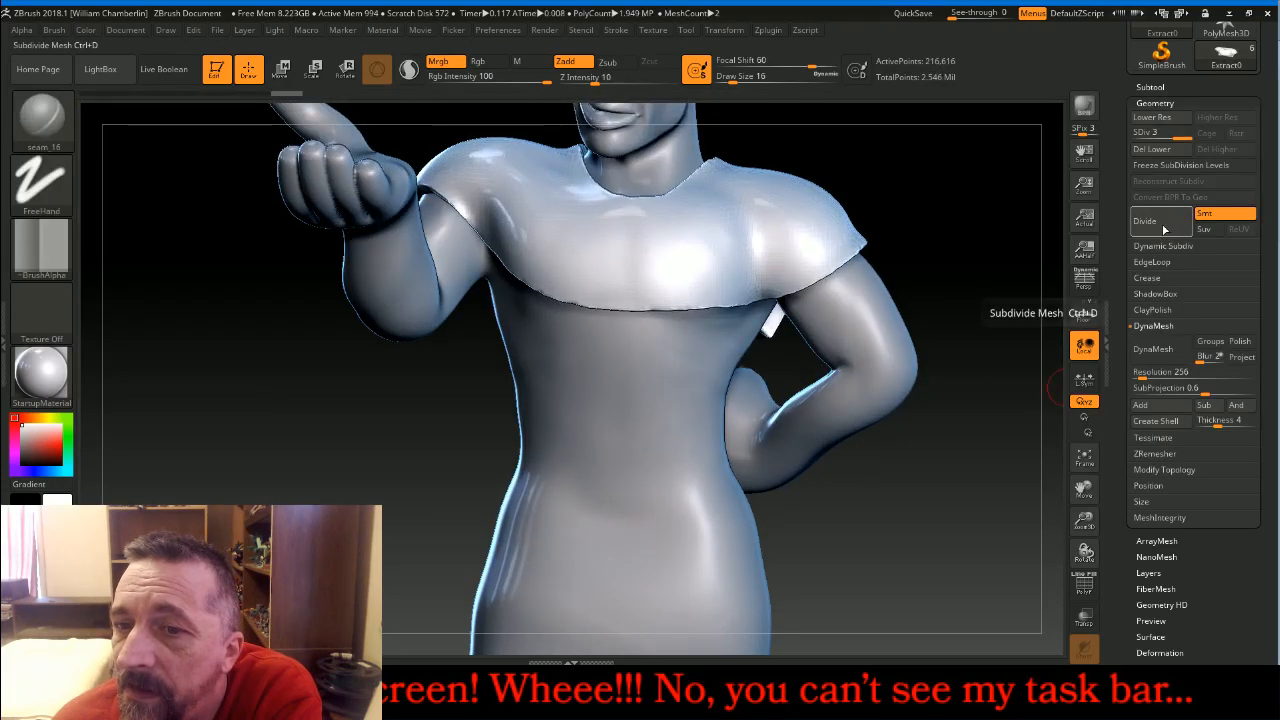
click(1163, 228)
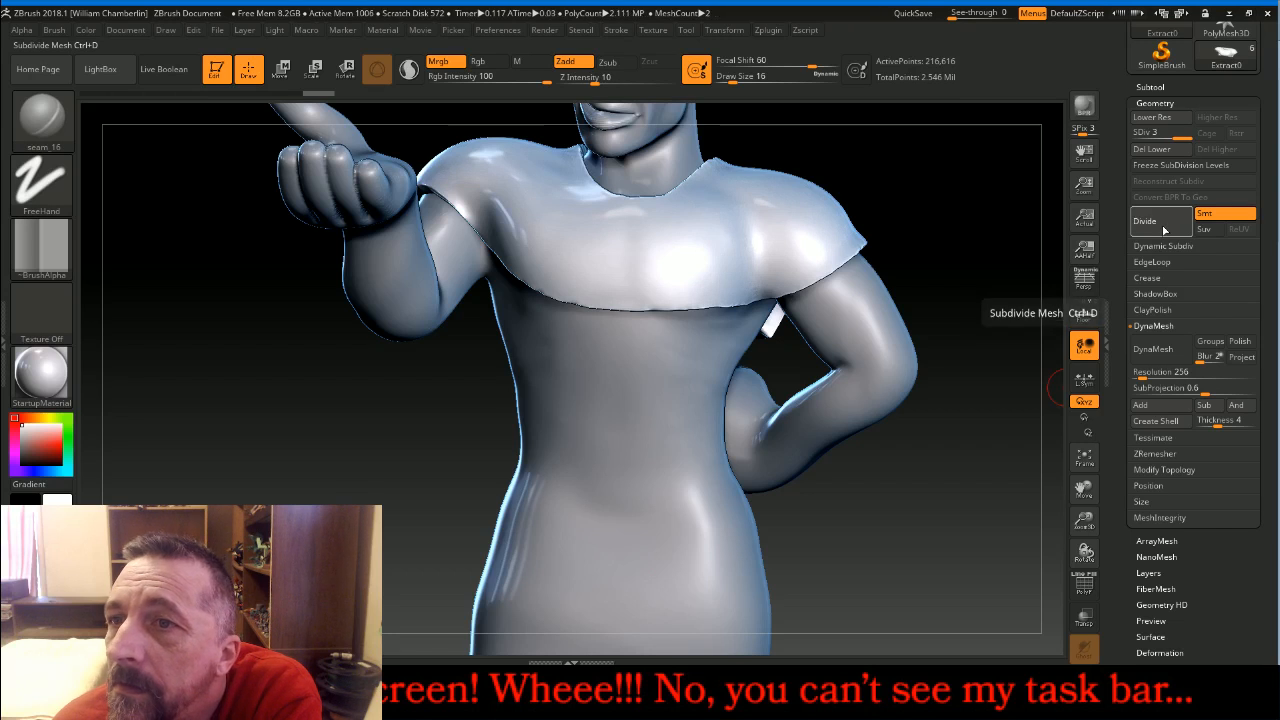
click(1151, 151)
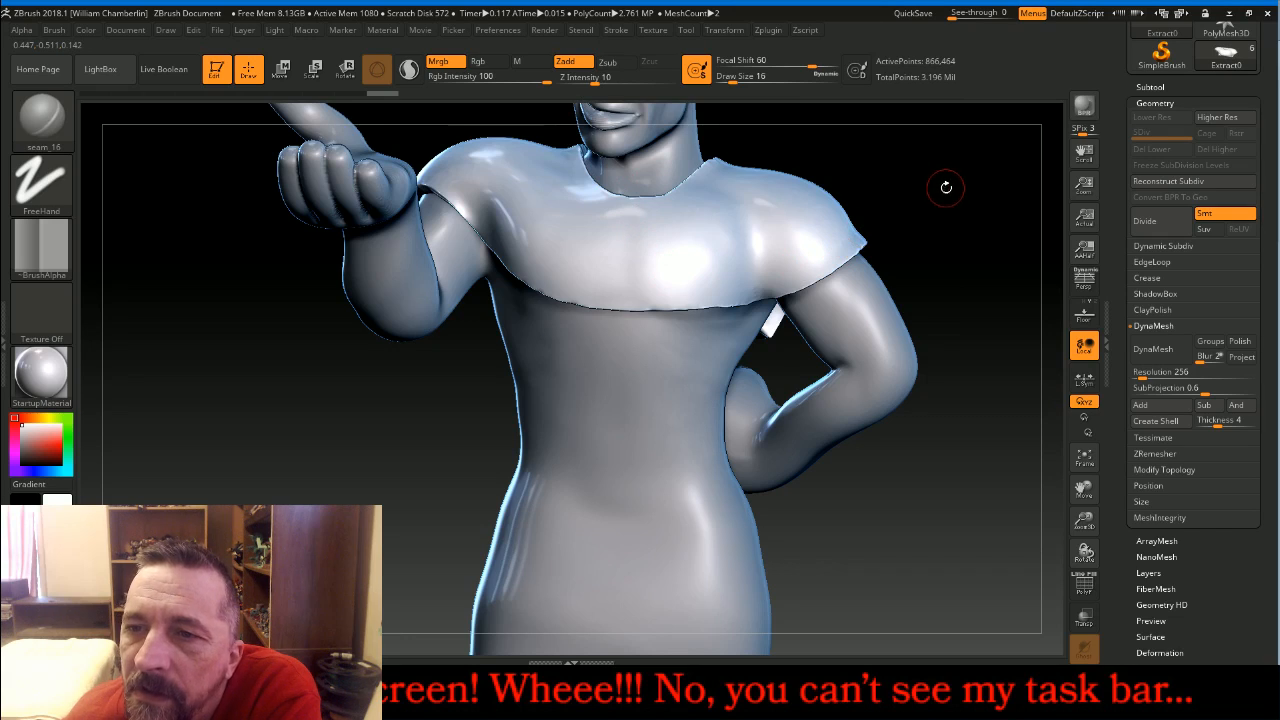
Sculpt a seam along the garment's front lower hem from shoulder to shoulder with Draw Size 28 and Z Intensity 19
drag(950, 184, 745, 182)
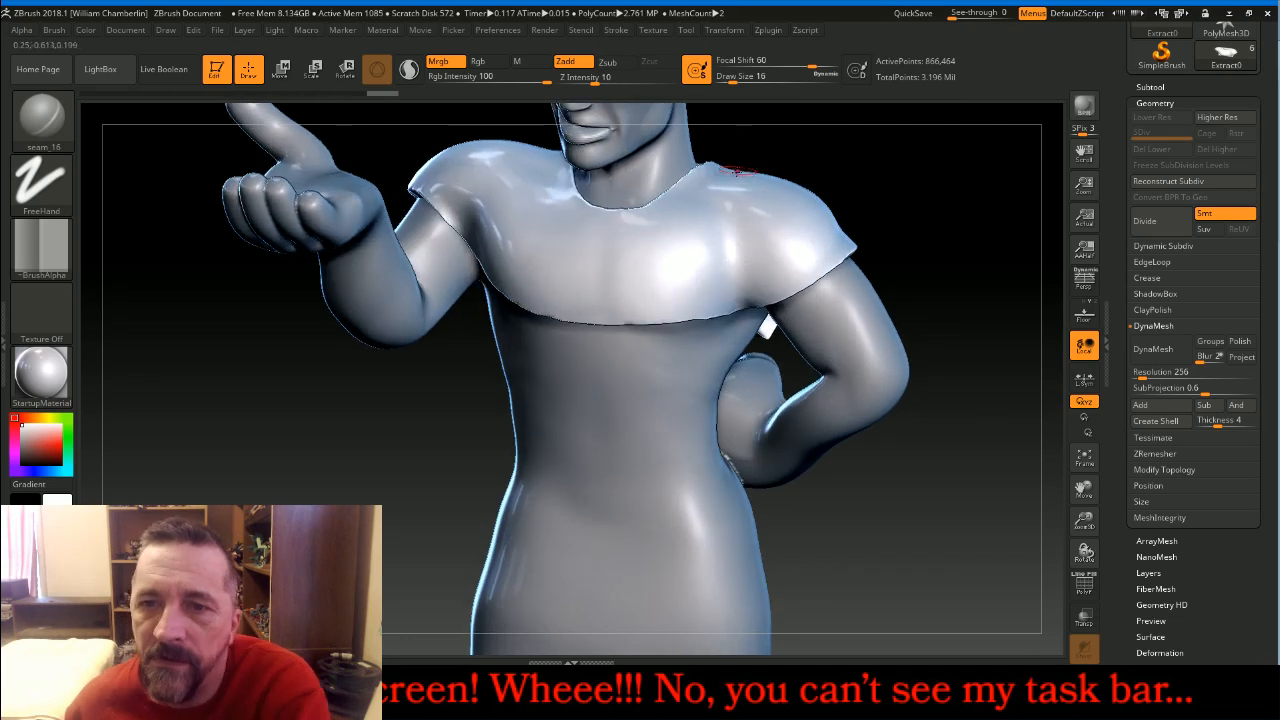
key(bracketright)
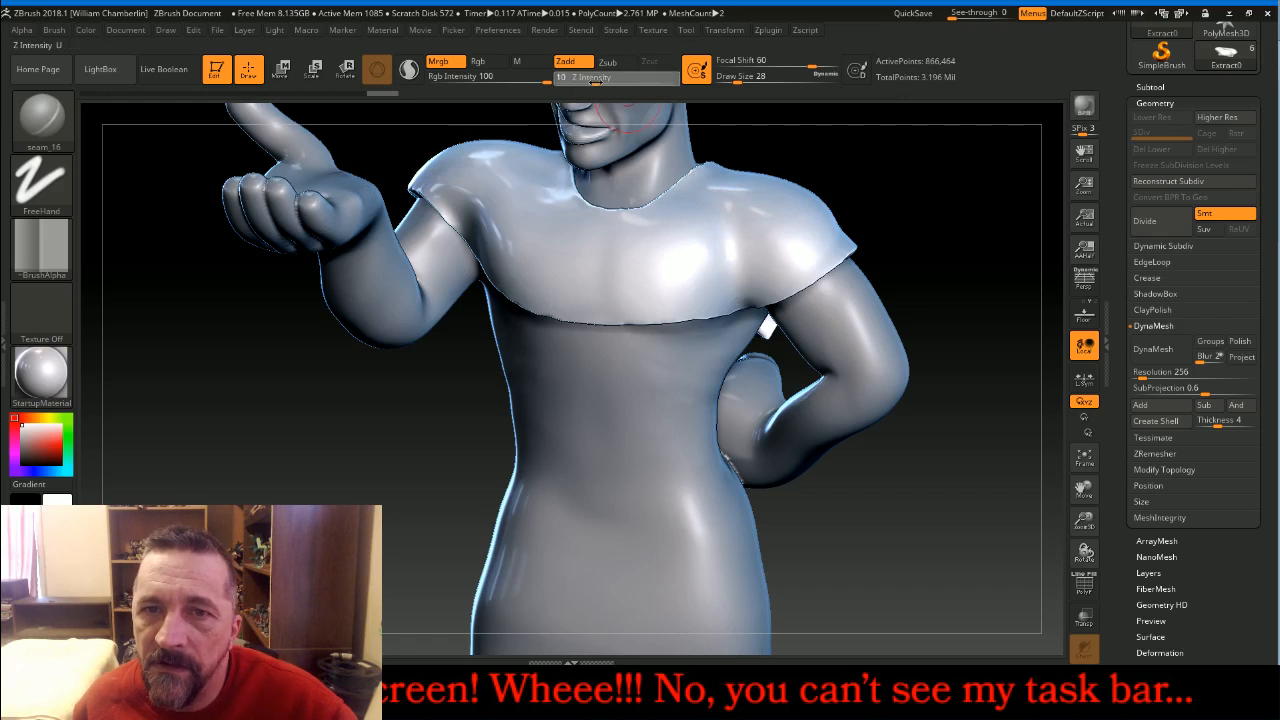
click(608, 80)
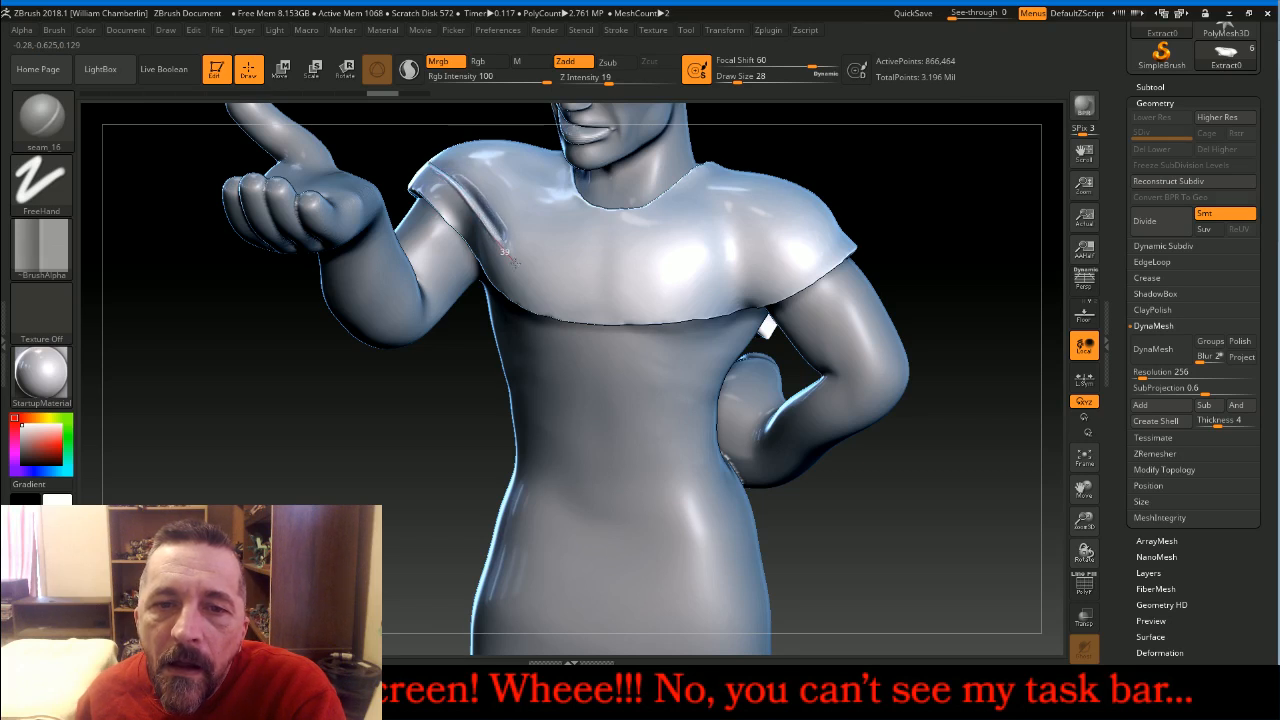
mouse_move(543, 283)
mouse_down()
mouse_move(644, 292)
mouse_move(750, 277)
mouse_move(848, 214)
mouse_up()
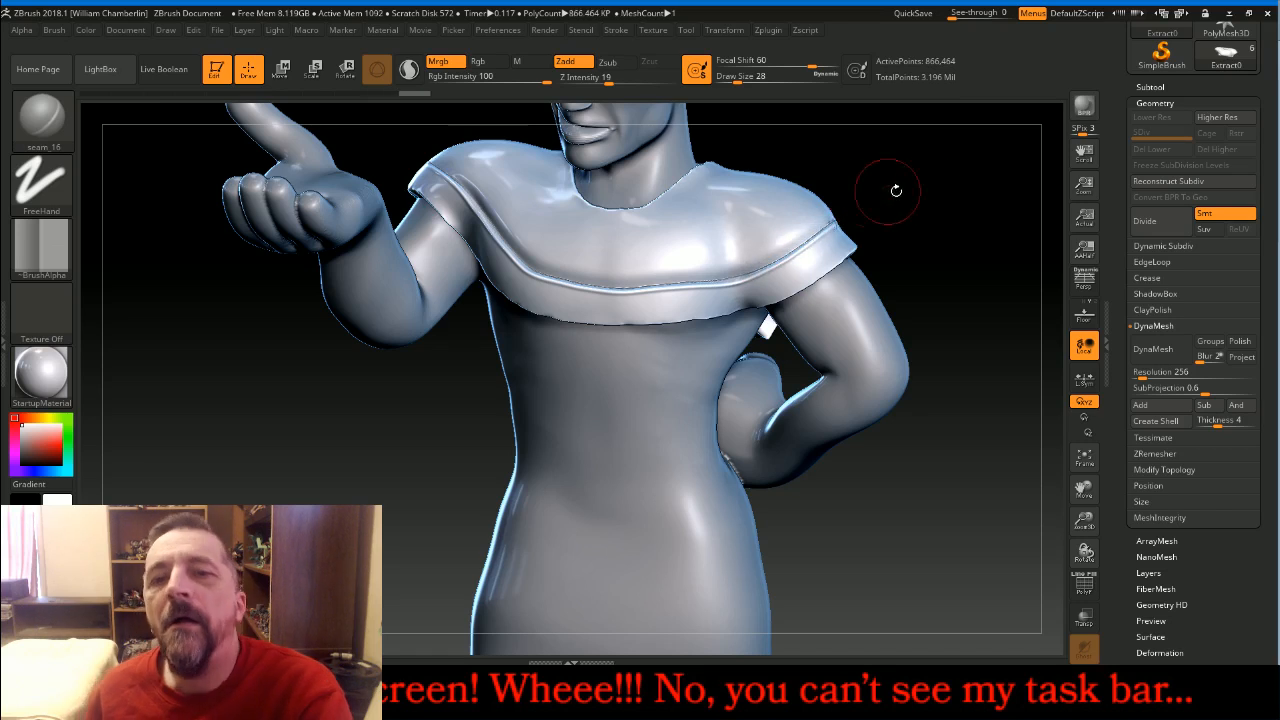
Sculpt the seam from the first sleeve down and across the garment's back lower hem
drag(987, 329, 566, 329)
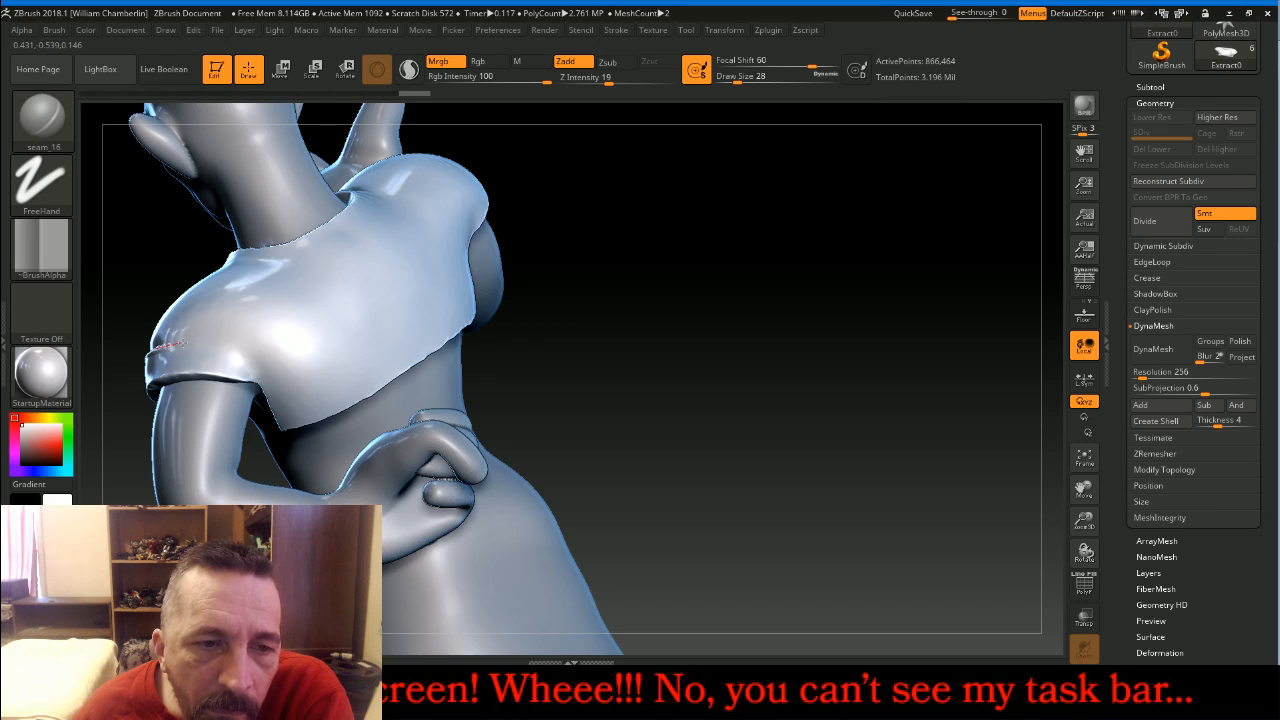
drag(203, 341, 297, 354)
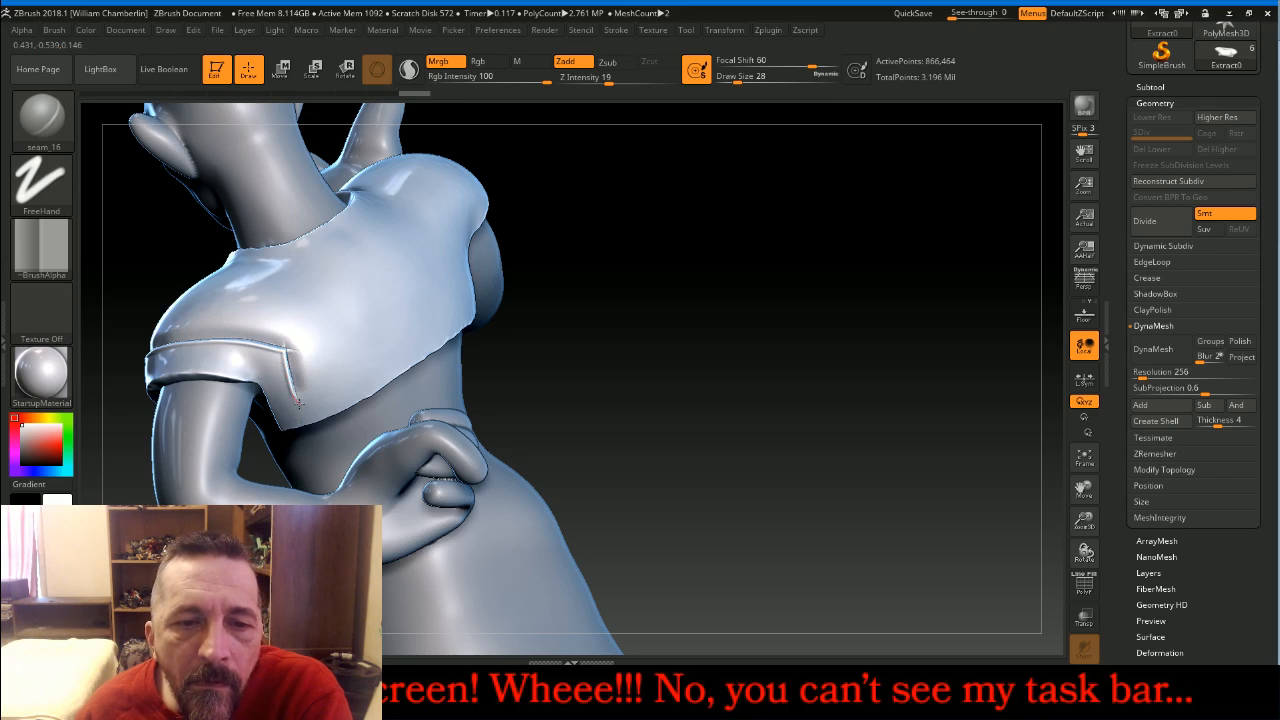
drag(342, 370, 421, 325)
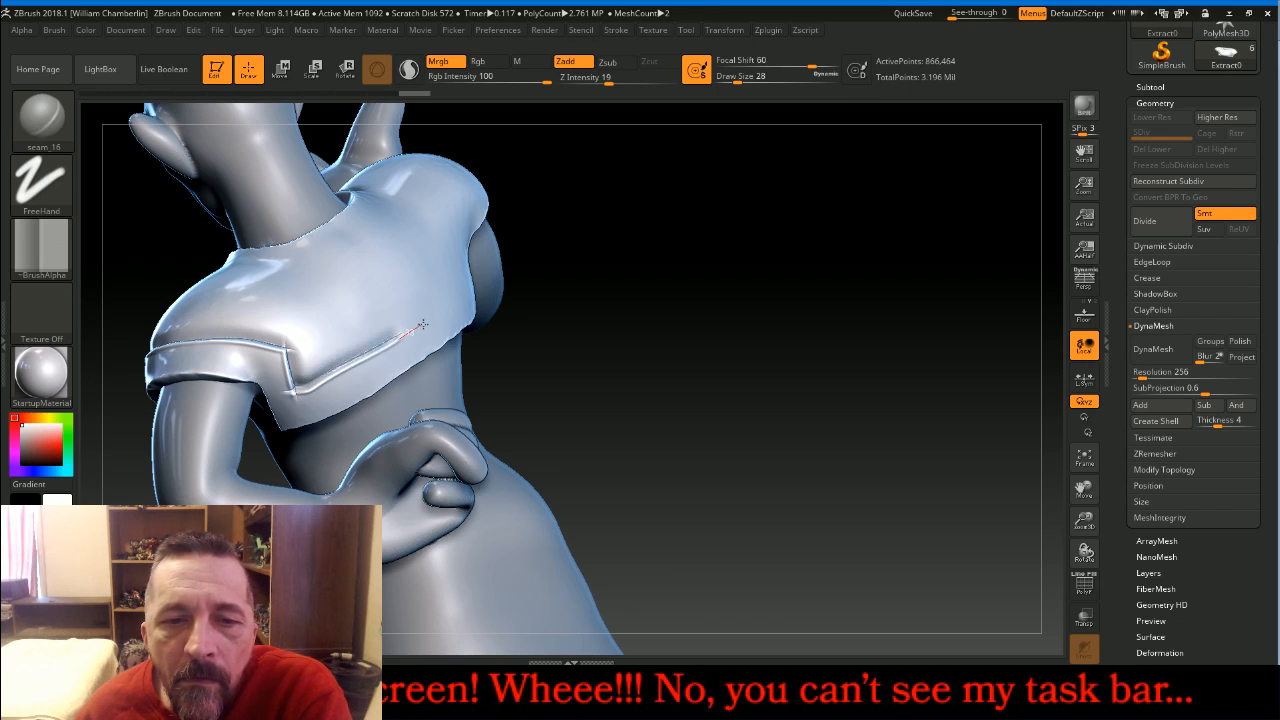
drag(472, 290, 474, 289)
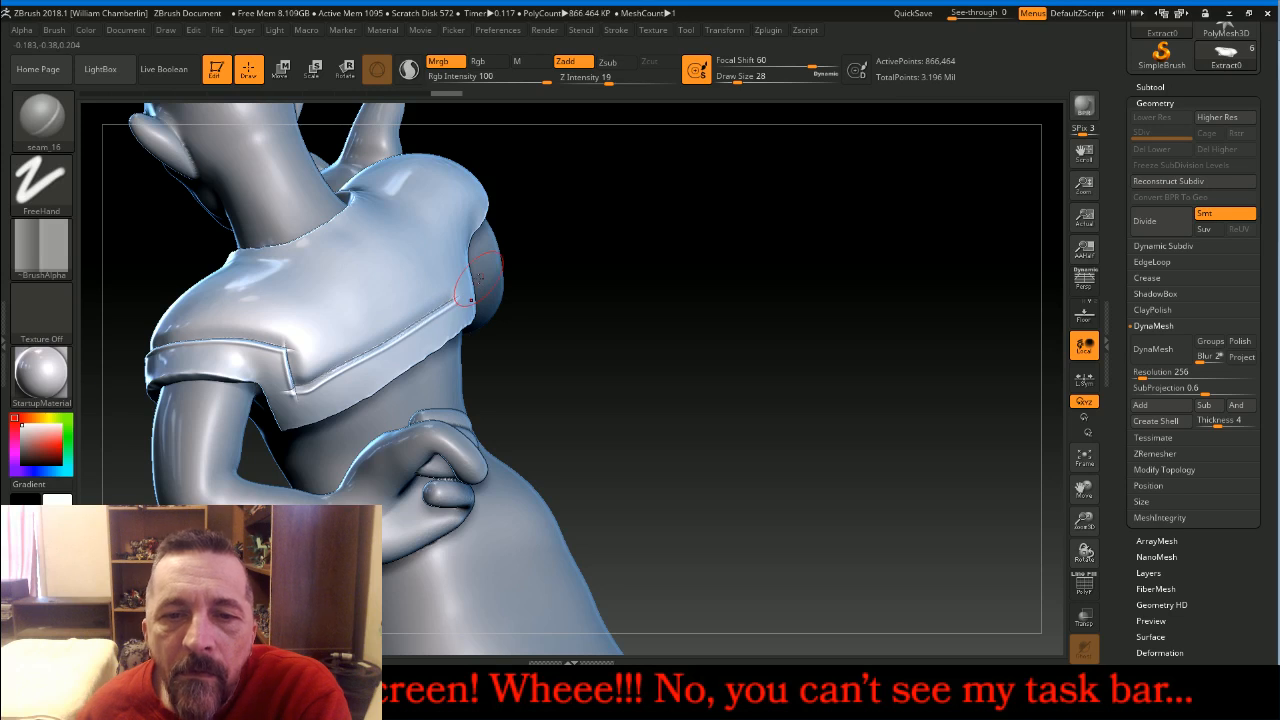
Extend the back hem seam to its far corner, then up and over the opposite sleeve edge
mouse_move(831, 277)
mouse_down()
mouse_move(800, 292)
mouse_move(853, 247)
mouse_move(797, 262)
mouse_up()
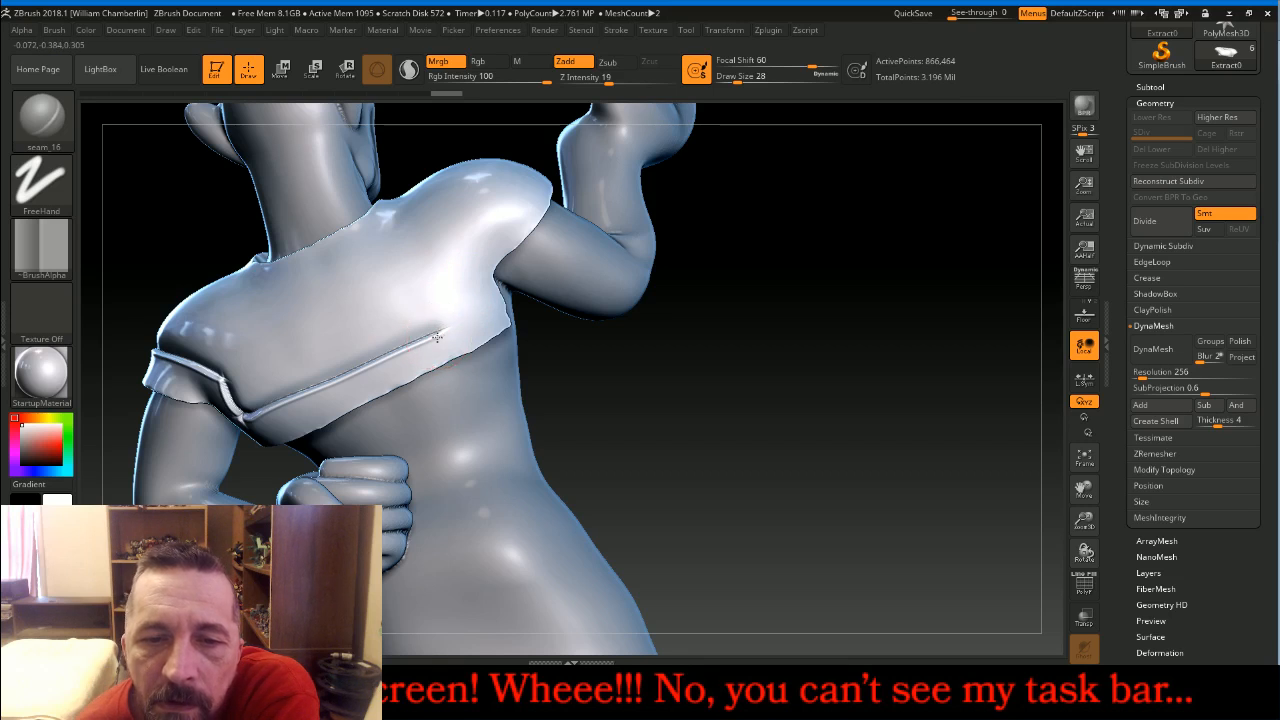
mouse_move(482, 313)
mouse_down()
mouse_move(507, 303)
mouse_move(487, 301)
mouse_up()
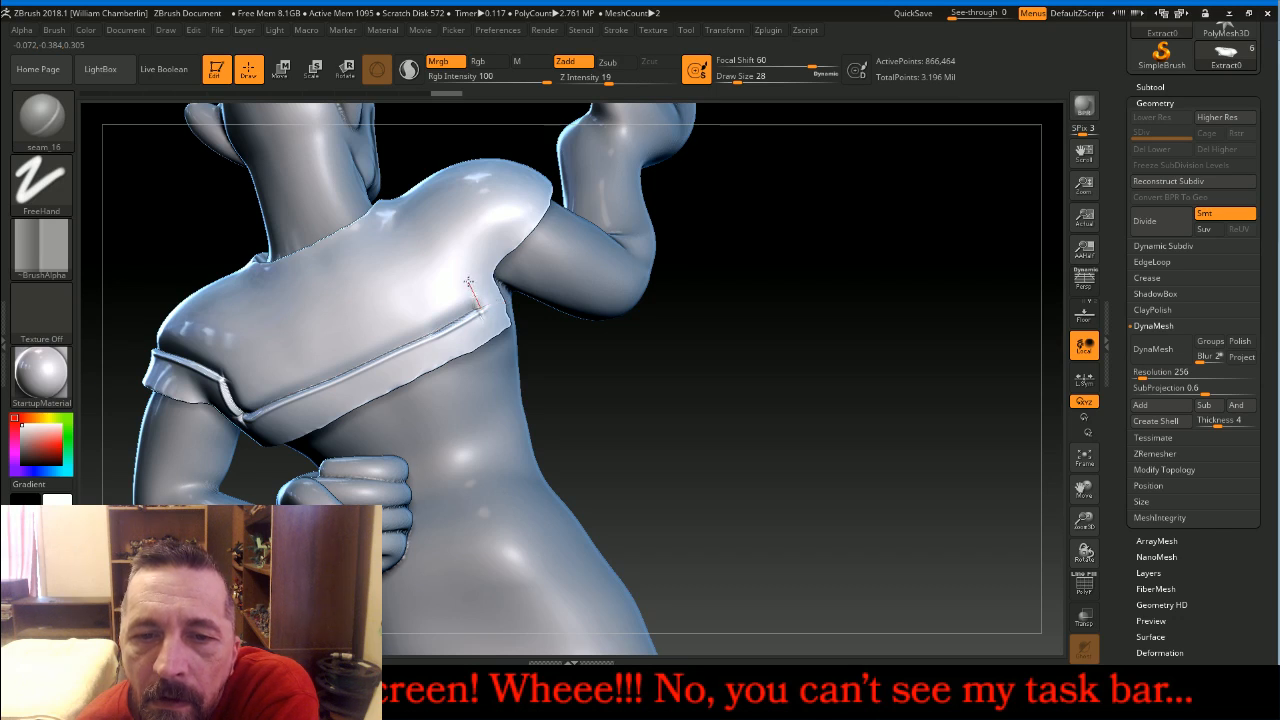
drag(453, 252, 512, 232)
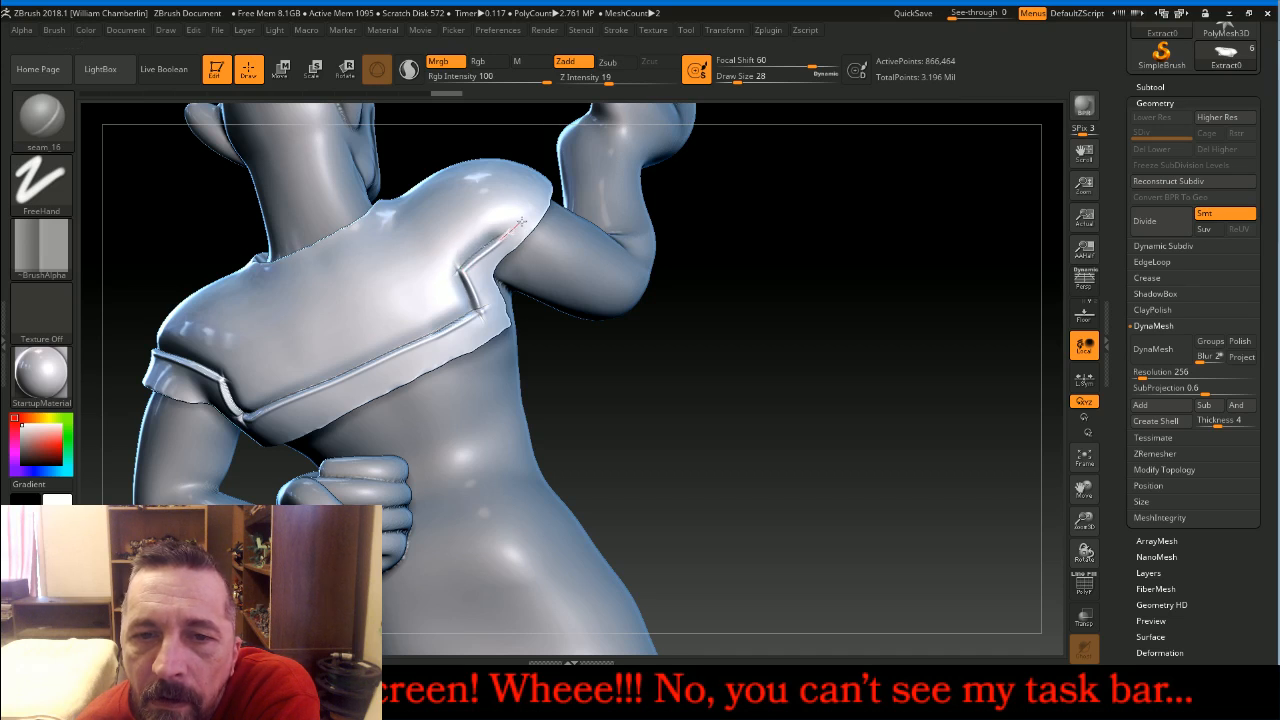
drag(543, 181, 541, 178)
mouse_move(858, 252)
mouse_down()
mouse_move(847, 268)
mouse_move(729, 291)
mouse_up()
drag(506, 248, 530, 139)
Sculpt a seam around the garment's neckline, across the front and around the back of the neck
mouse_move(924, 319)
mouse_down()
mouse_move(916, 294)
mouse_move(974, 234)
mouse_move(999, 265)
mouse_move(815, 250)
mouse_up()
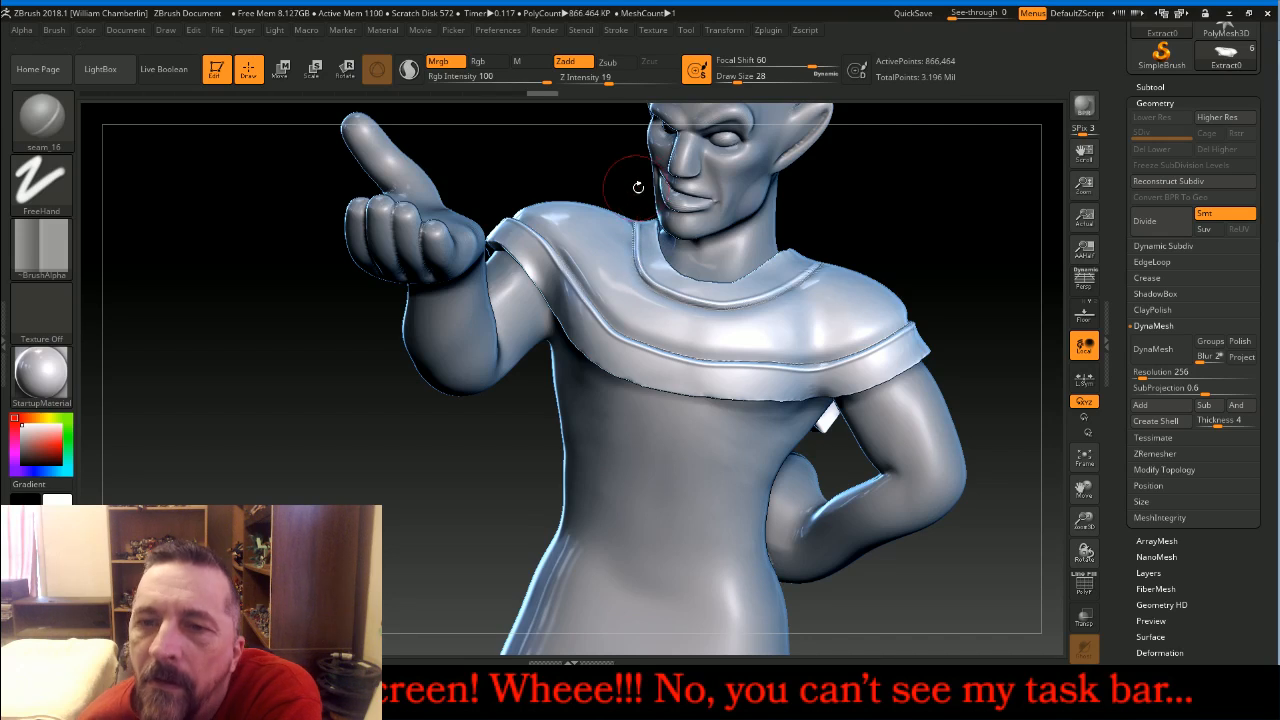
mouse_move(980, 209)
mouse_down()
mouse_move(790, 237)
mouse_move(654, 277)
mouse_move(670, 333)
mouse_up()
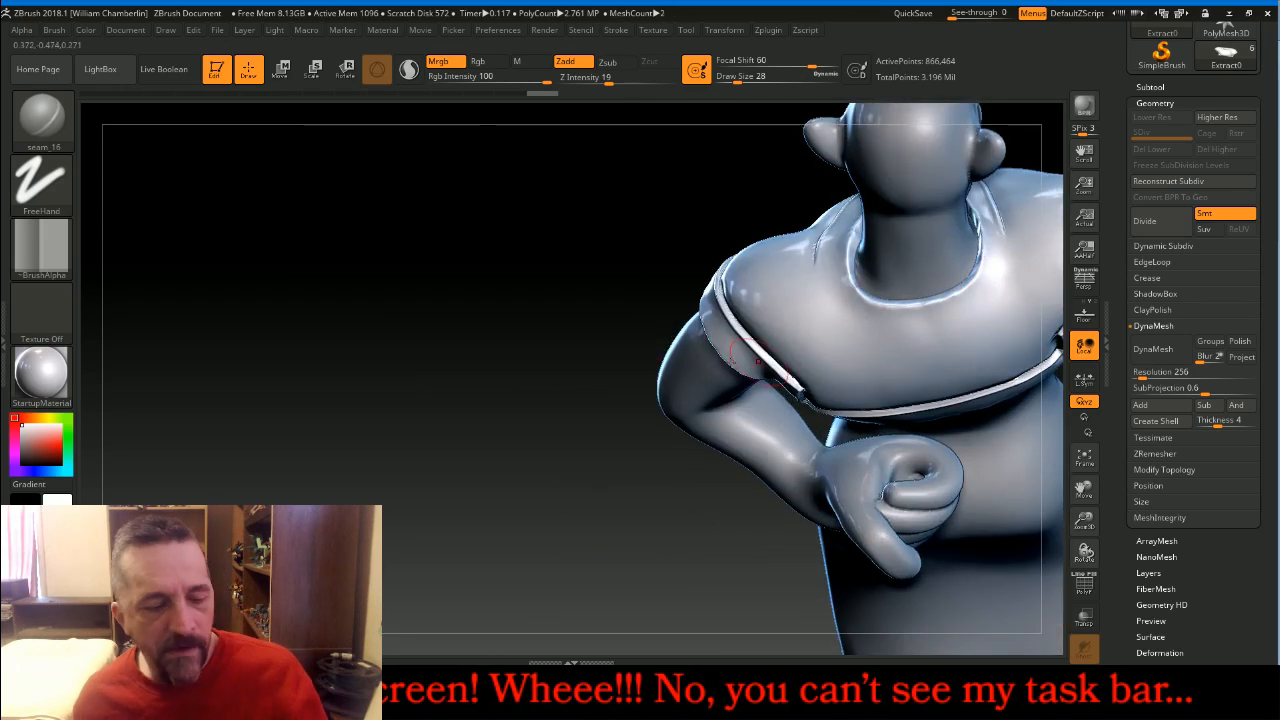
mouse_move(586, 371)
mouse_down()
mouse_move(990, 190)
mouse_move(1005, 353)
mouse_move(1018, 366)
mouse_up()
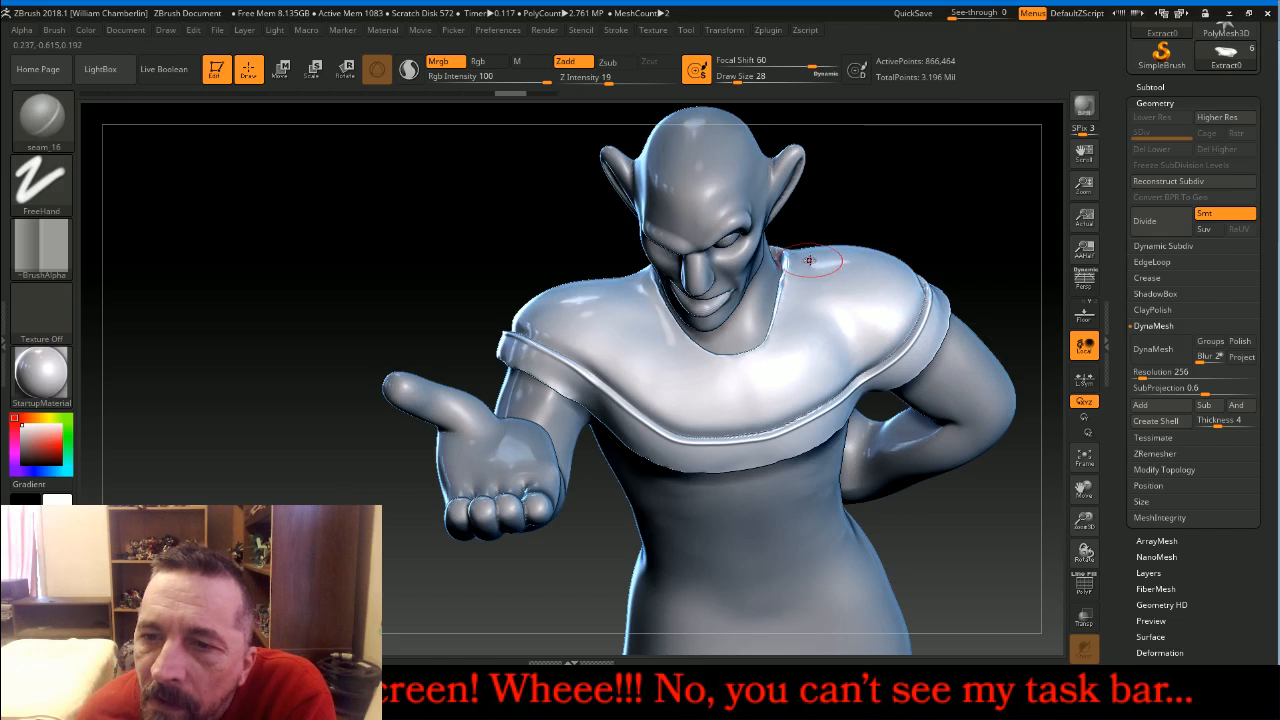
drag(810, 270, 805, 310)
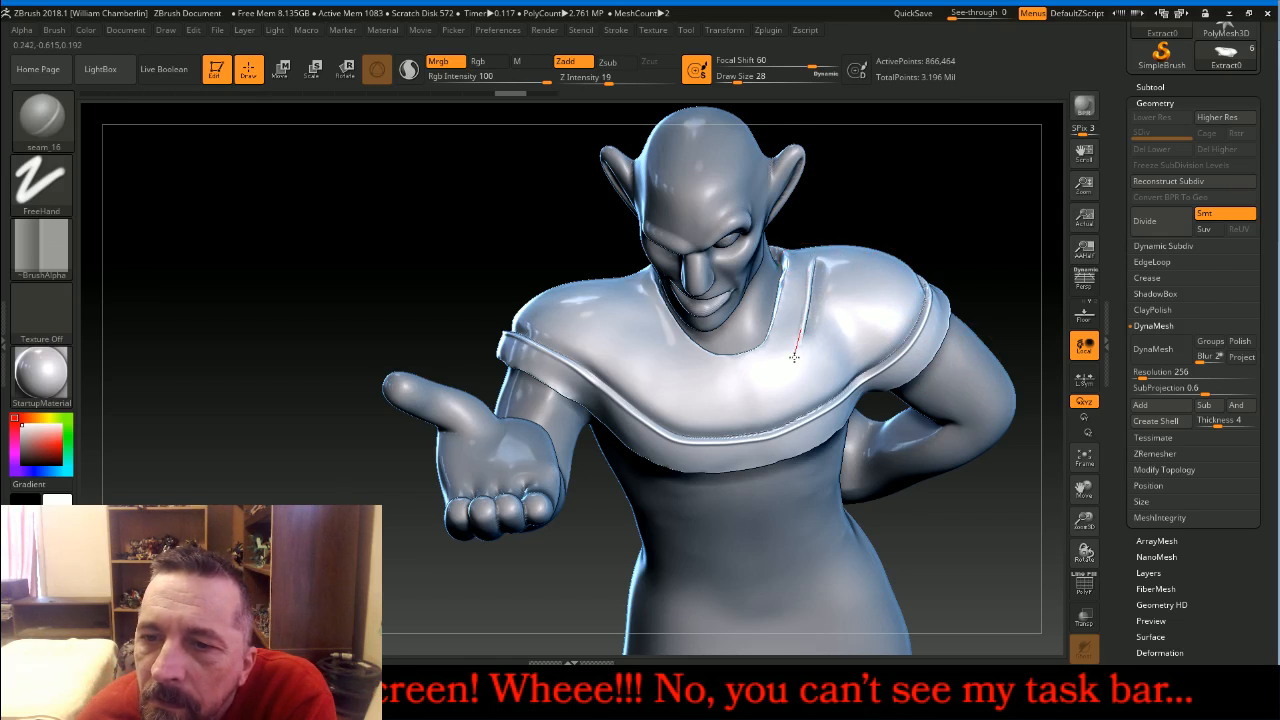
mouse_move(766, 381)
mouse_down()
mouse_move(676, 371)
mouse_move(620, 262)
mouse_up()
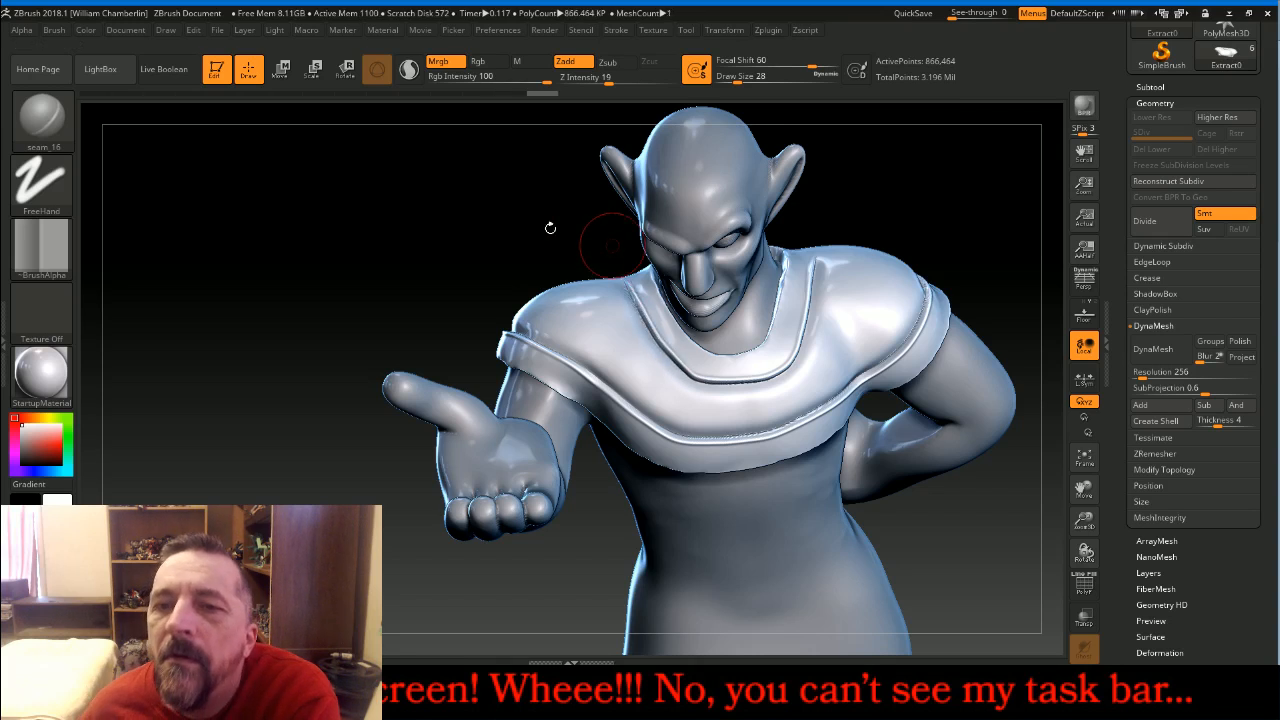
drag(400, 221, 428, 221)
drag(427, 220, 466, 340)
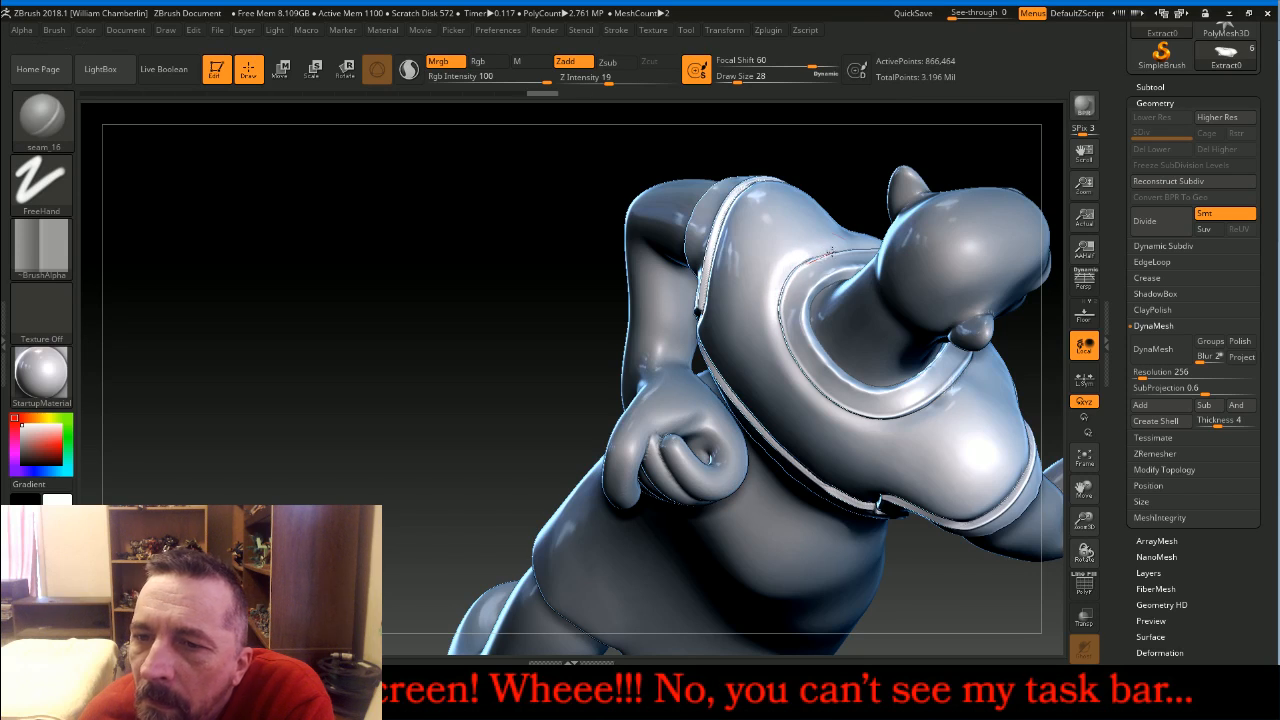
drag(491, 417, 606, 240)
click(1090, 458)
drag(946, 480, 990, 450)
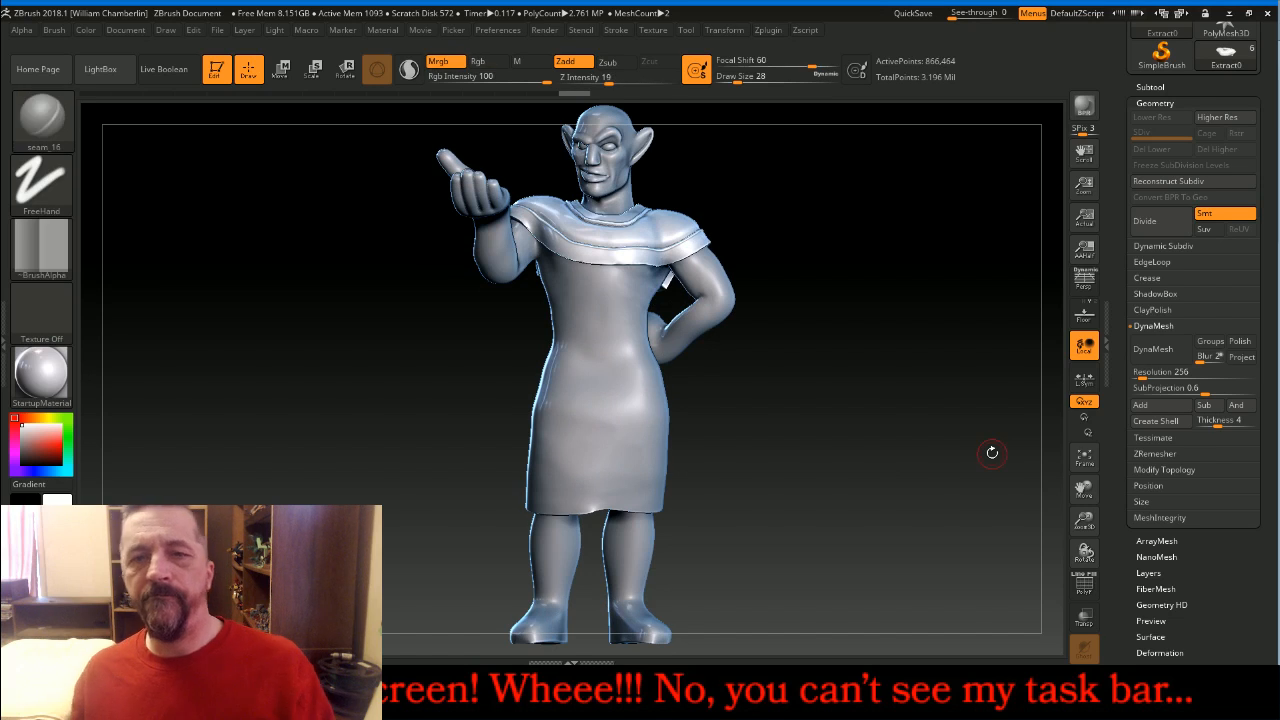
Check the YouTube live chat in the Firefox window, and return to ZBrush
click(778, 688)
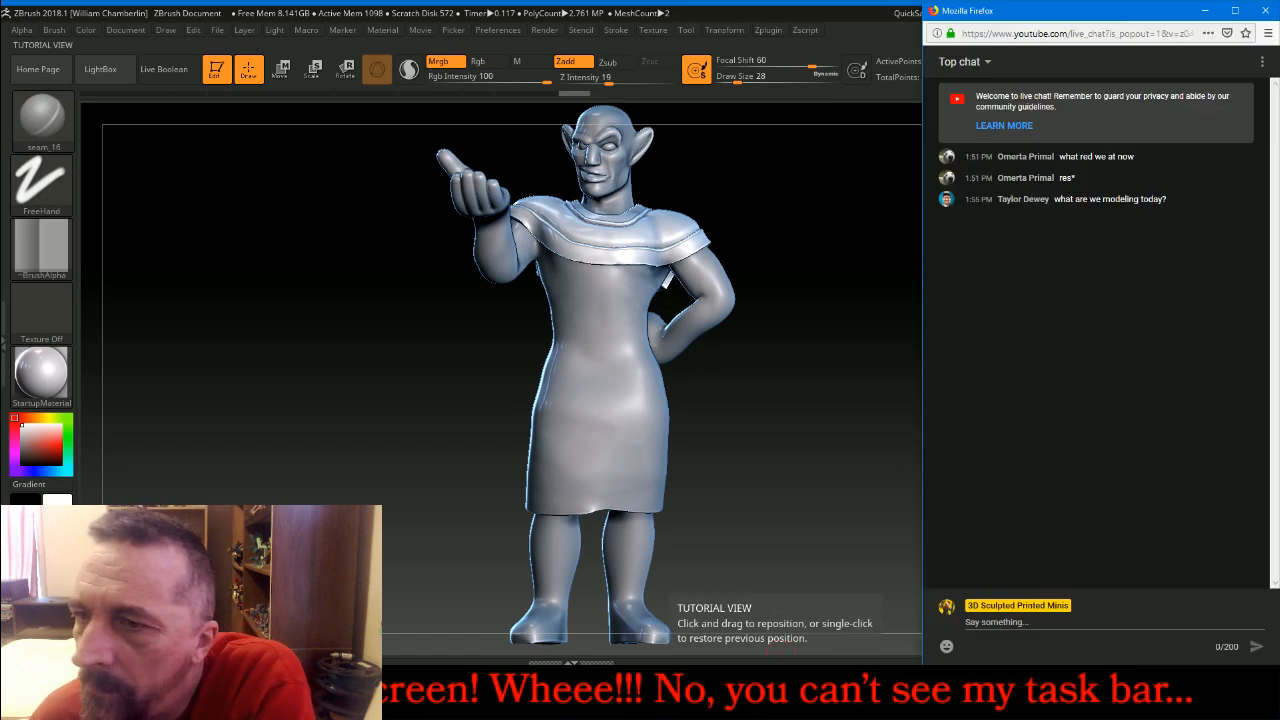
click(803, 495)
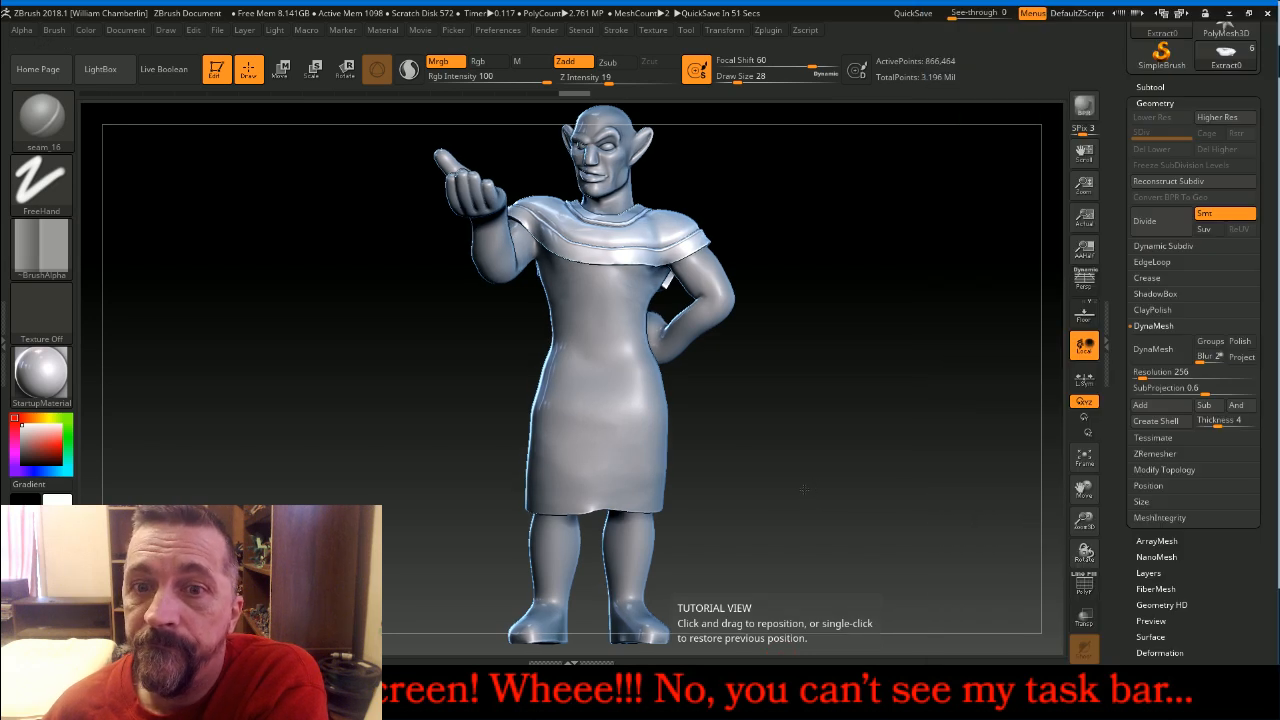
mouse_move(804, 489)
mouse_down()
mouse_move(708, 487)
mouse_move(808, 478)
mouse_up()
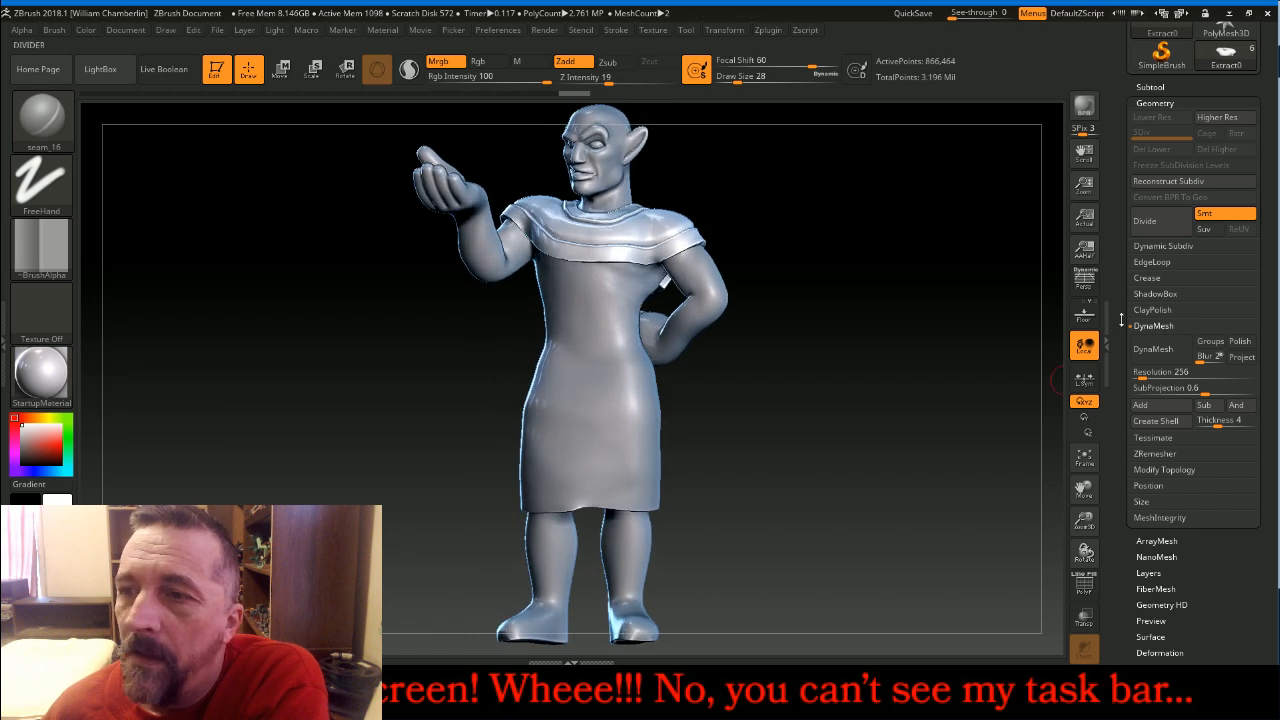
Hide the Extract0 garment and make WhitecairnBody the active subtool
click(1152, 87)
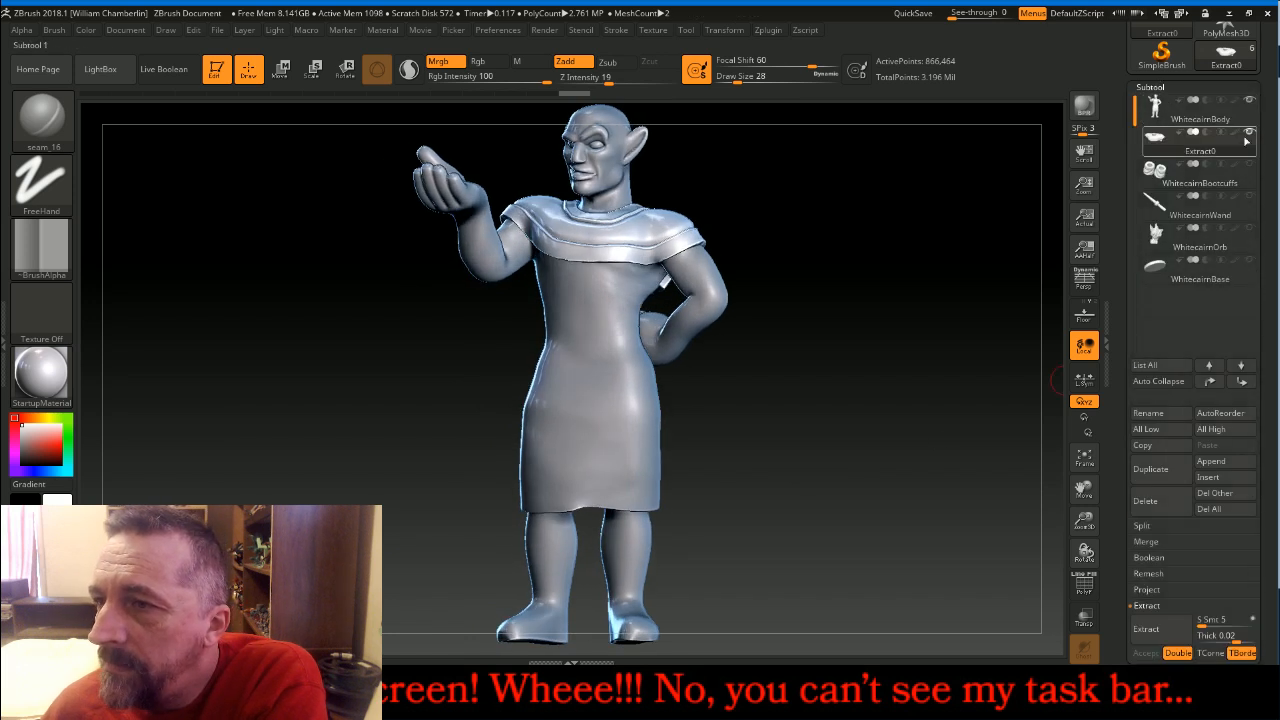
mouse_move(1252, 136)
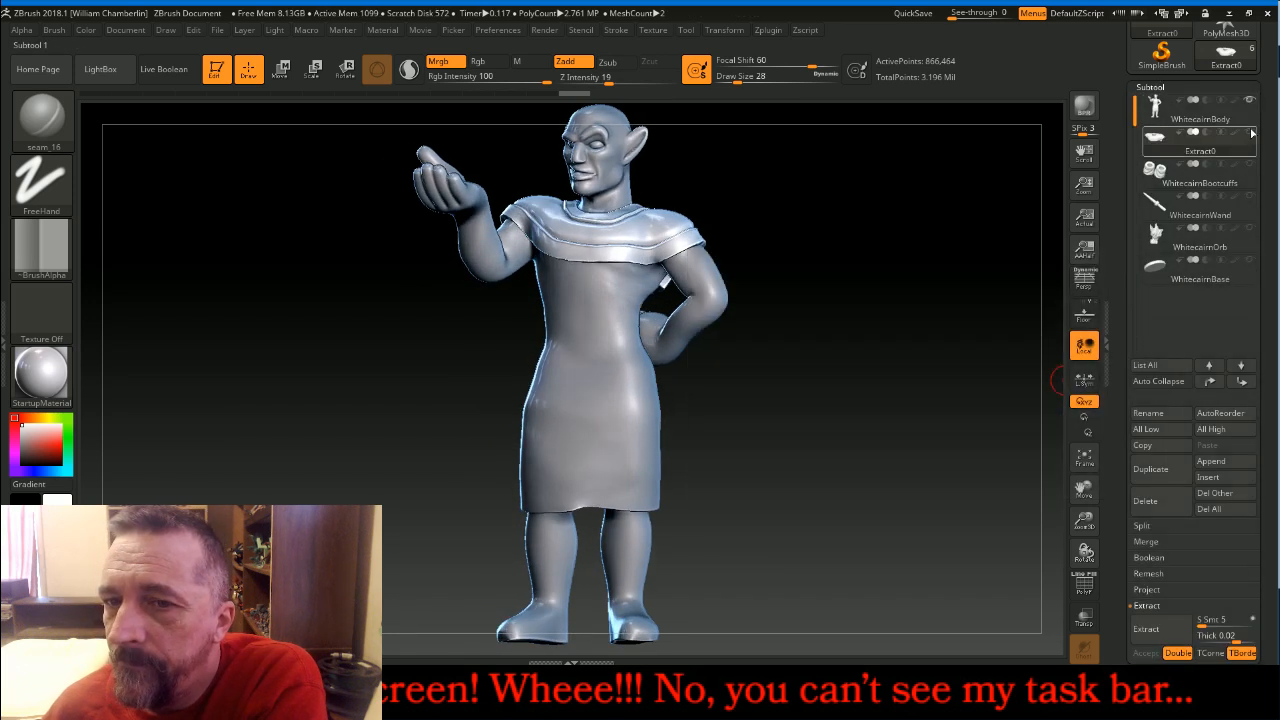
click(1185, 108)
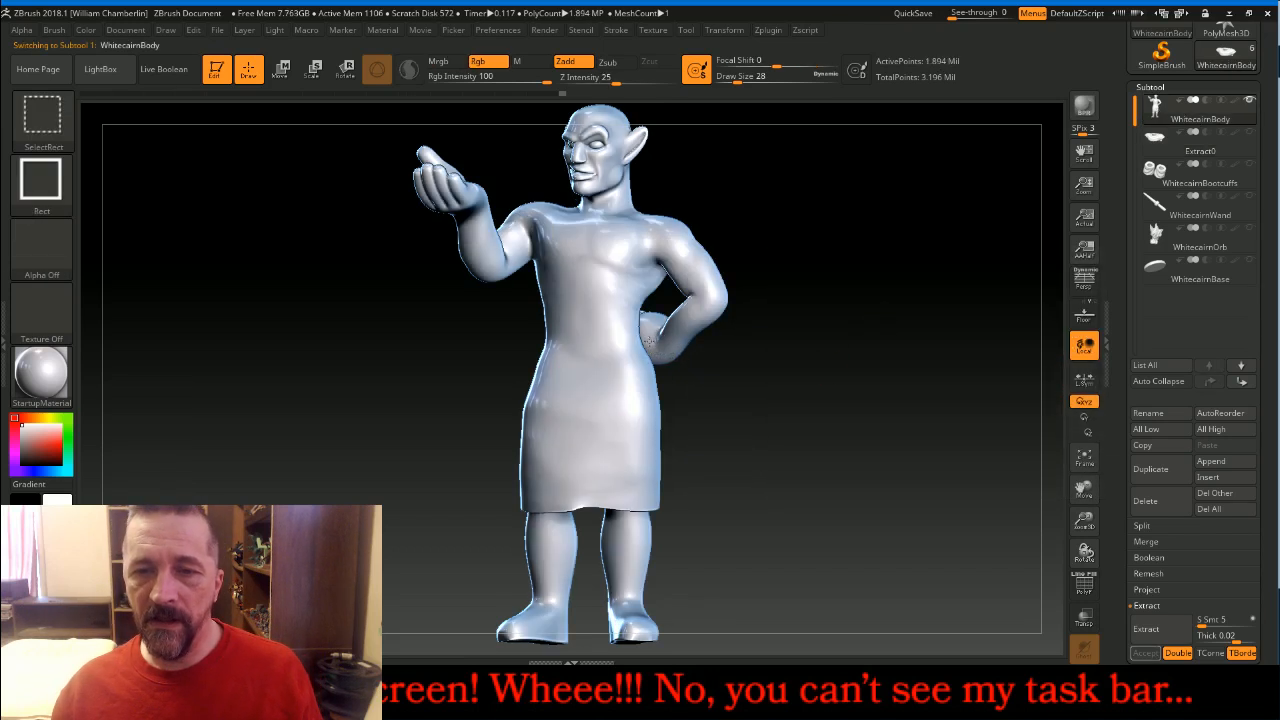
Hide the polygons of the bent forearm and the hand resting behind the waist
ctrl+shift+click(665, 345)
ctrl+shift+click(728, 376)
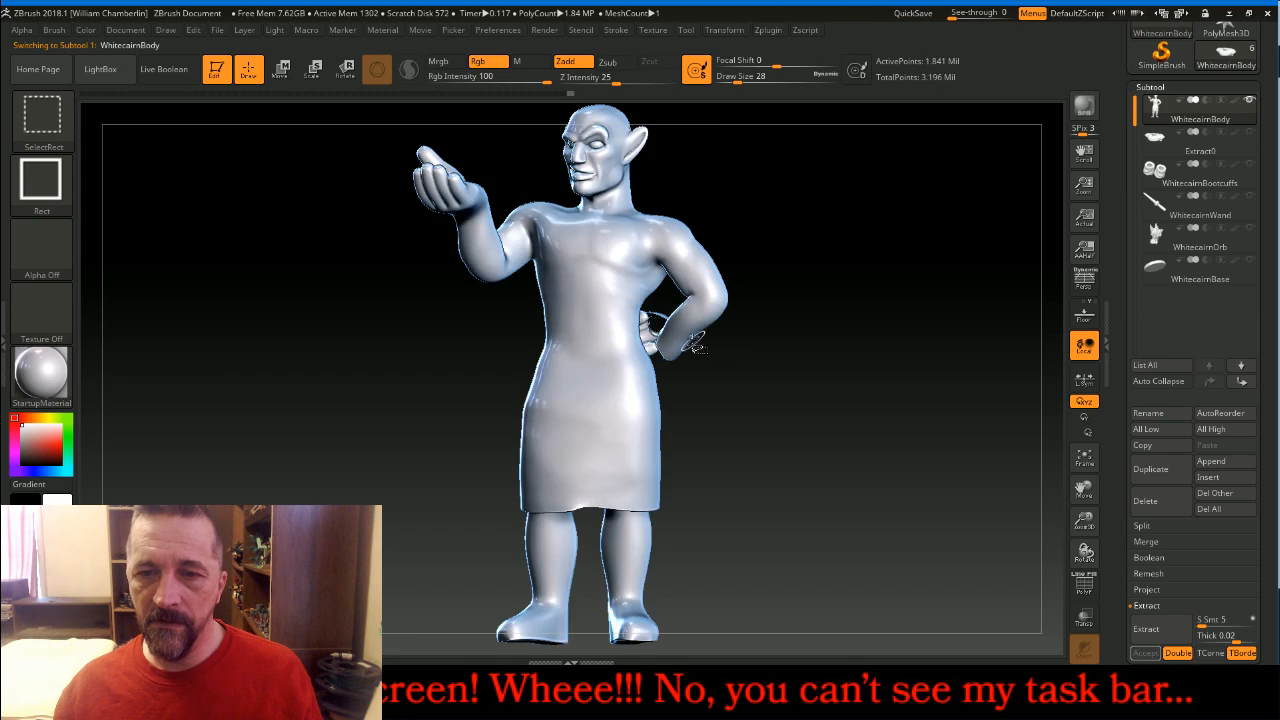
ctrl+alt+shift+click(697, 328)
drag(842, 409, 772, 408)
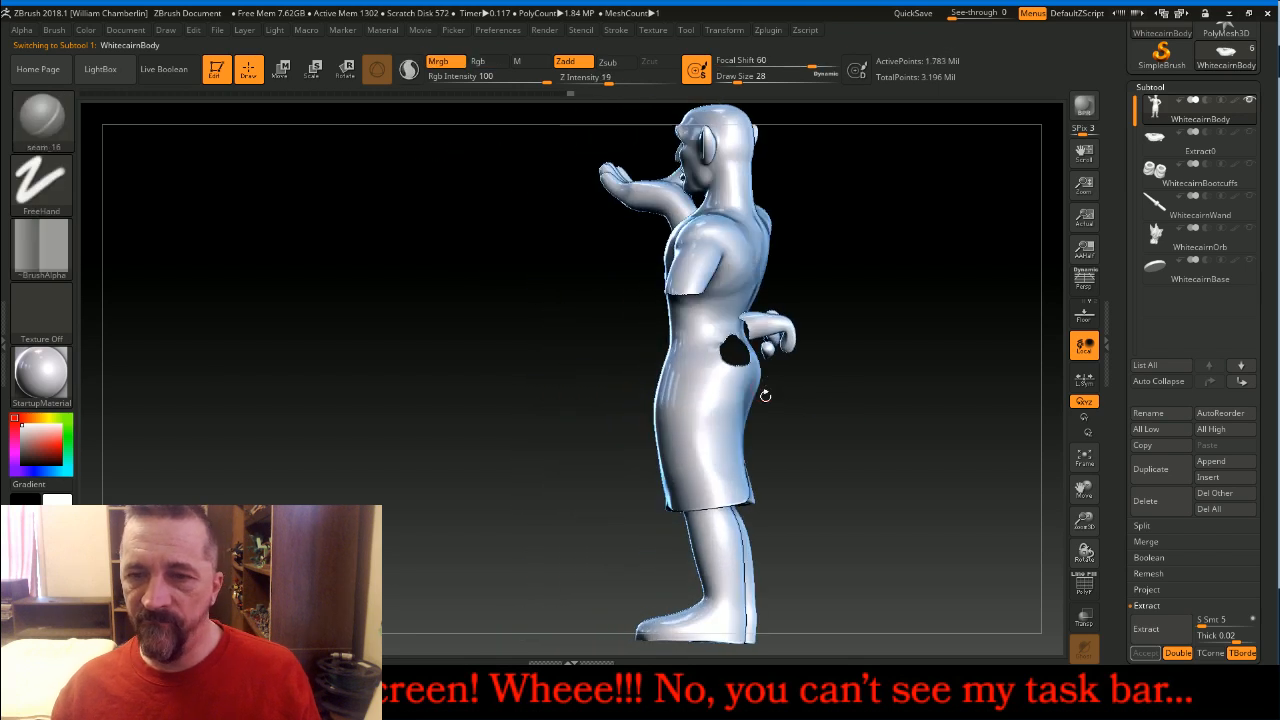
ctrl+alt+shift+click(772, 332)
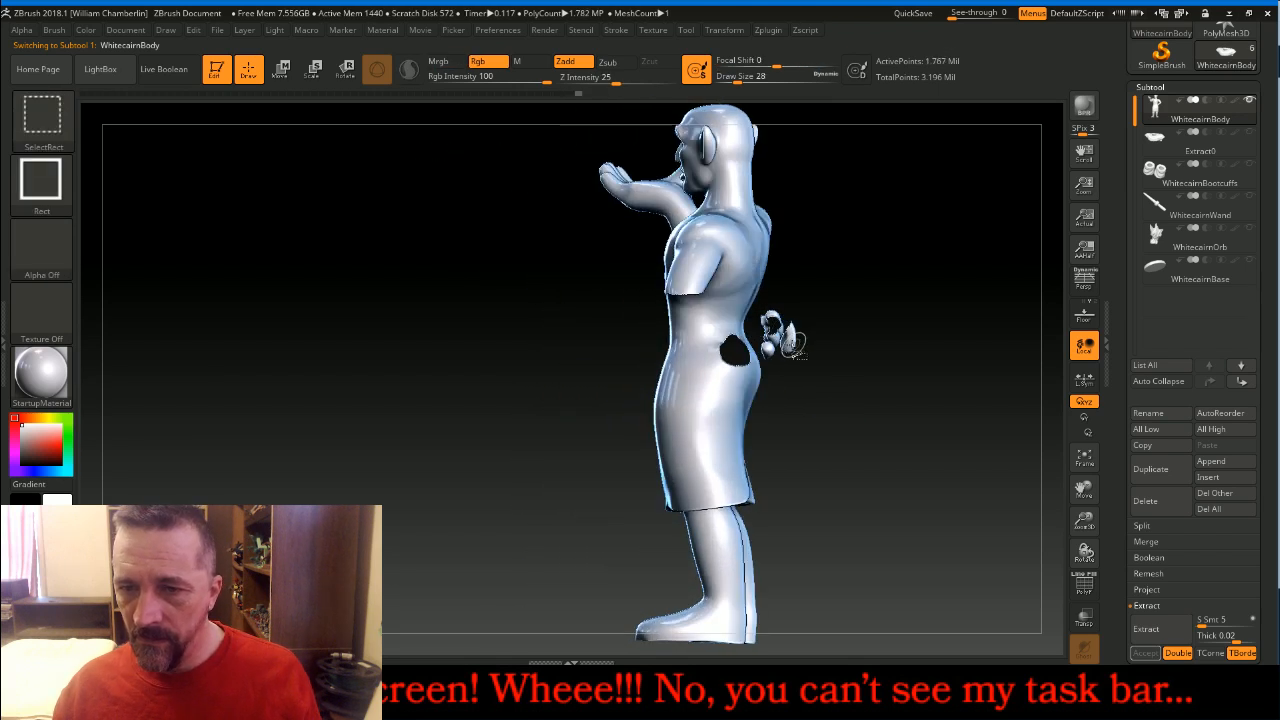
ctrl+alt+shift+click(768, 335)
ctrl+shift+click(767, 333)
mouse_move(904, 391)
mouse_down()
mouse_move(850, 384)
mouse_move(972, 418)
mouse_up()
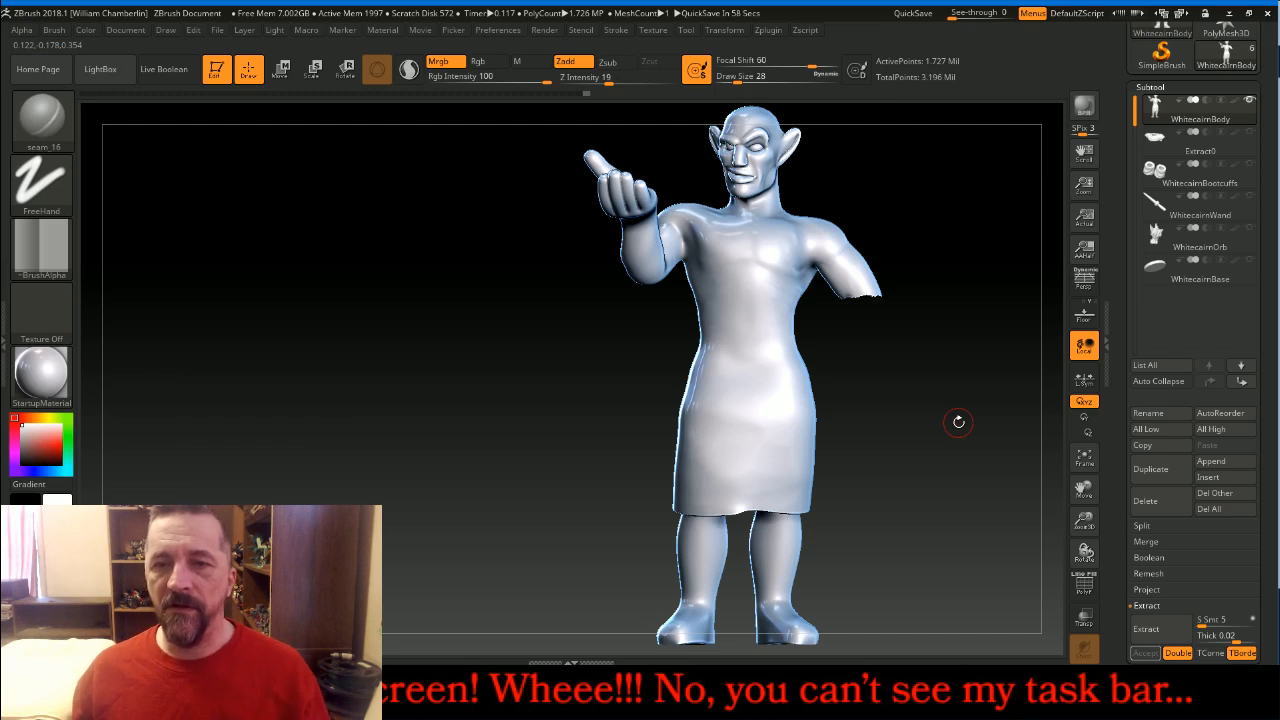
mouse_move(808, 351)
mouse_down()
mouse_move(997, 394)
mouse_move(1001, 363)
mouse_move(971, 357)
mouse_move(925, 381)
mouse_up()
key(ctrl)
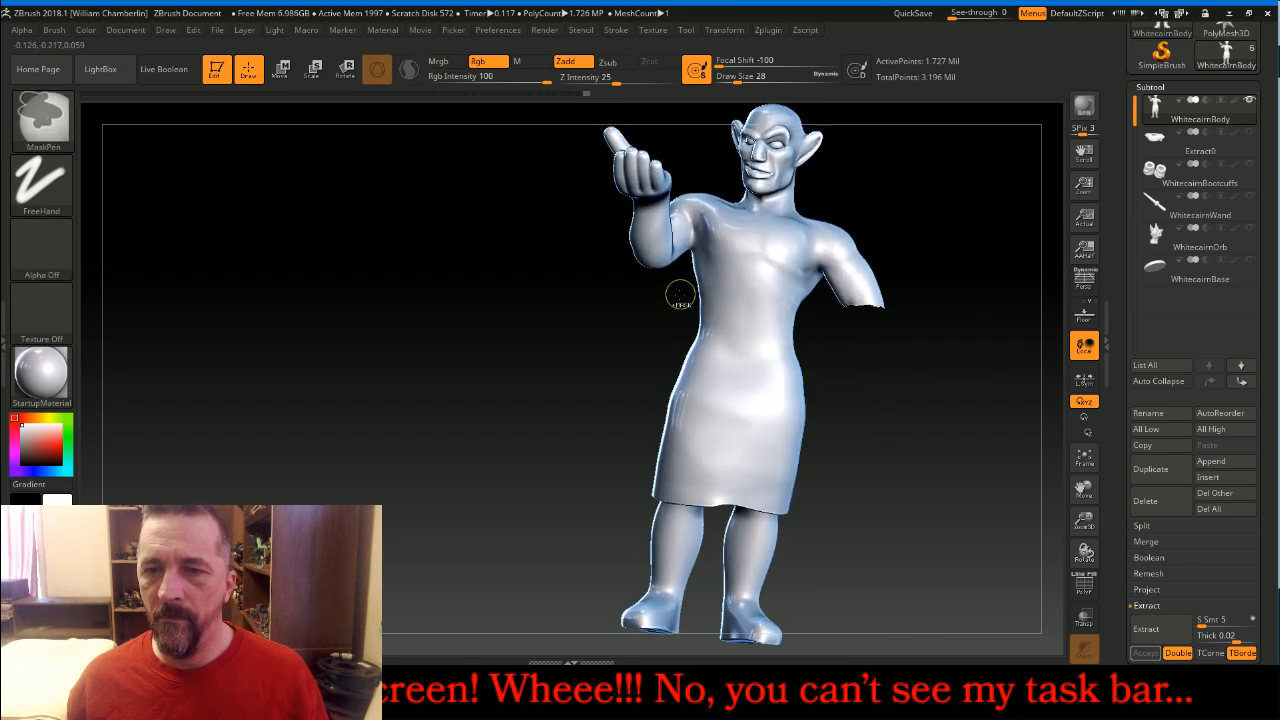
ctrl+drag(687, 300, 822, 352)
drag(957, 430, 950, 431)
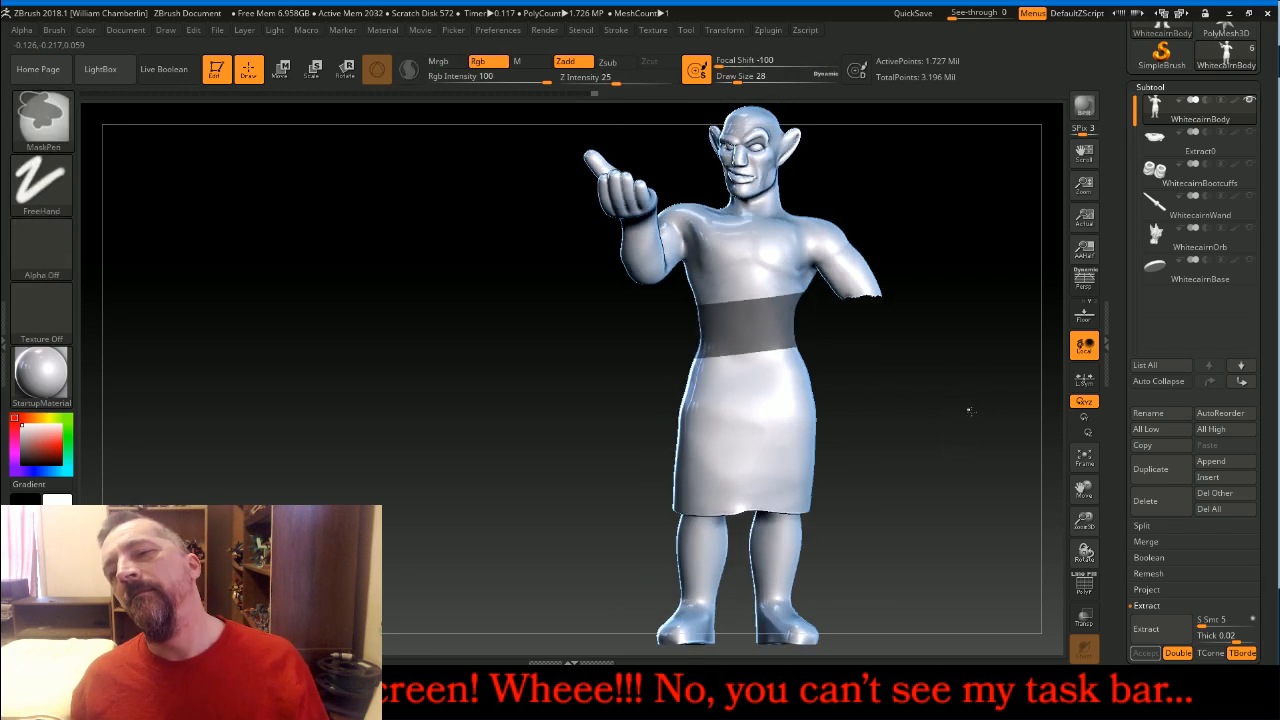
ctrl+click(964, 412)
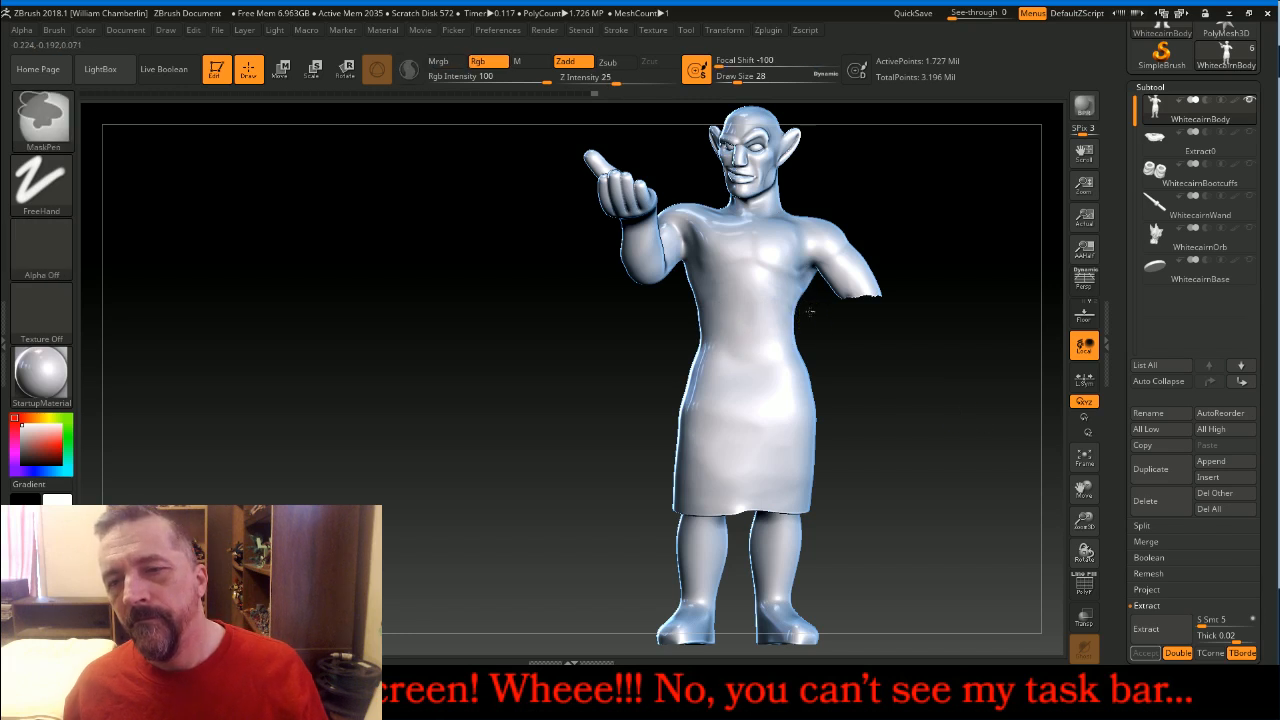
Mask a straight horizontal band around the waist, and extract it from the full body with Thick 0.025
ctrl+drag(779, 318, 646, 356)
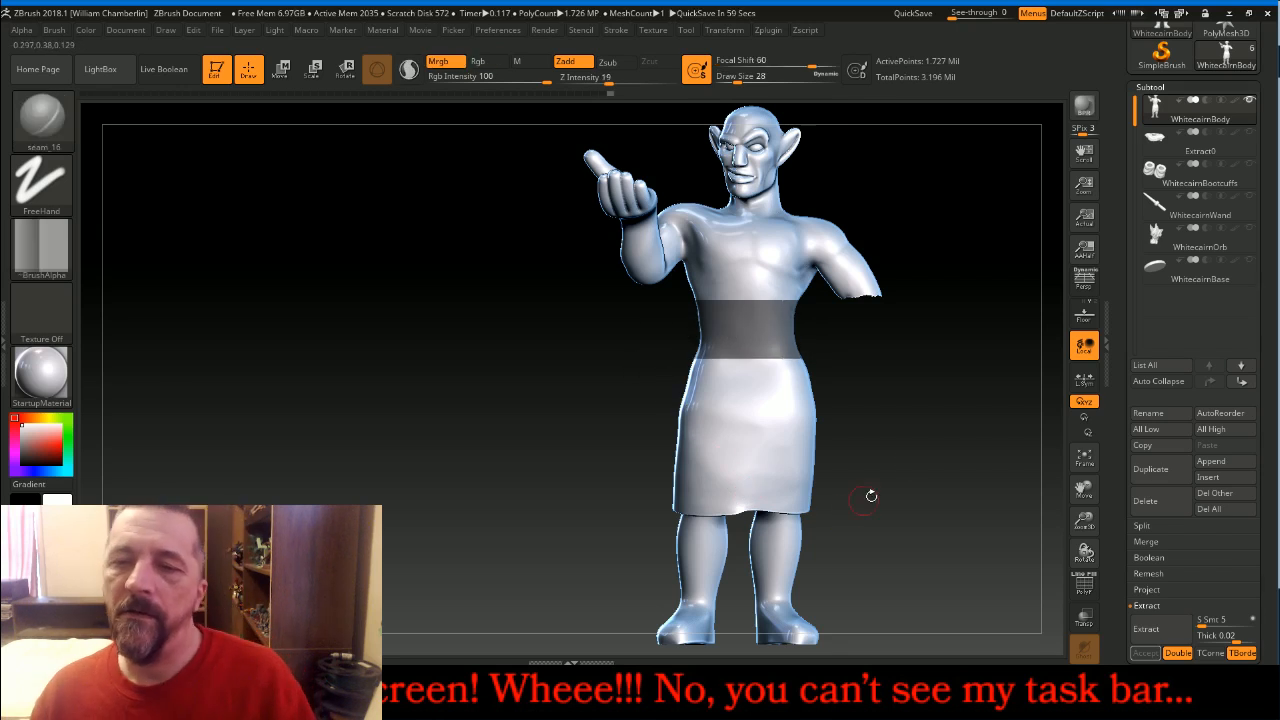
mouse_move(966, 463)
mouse_down()
mouse_move(943, 471)
mouse_move(986, 480)
mouse_up()
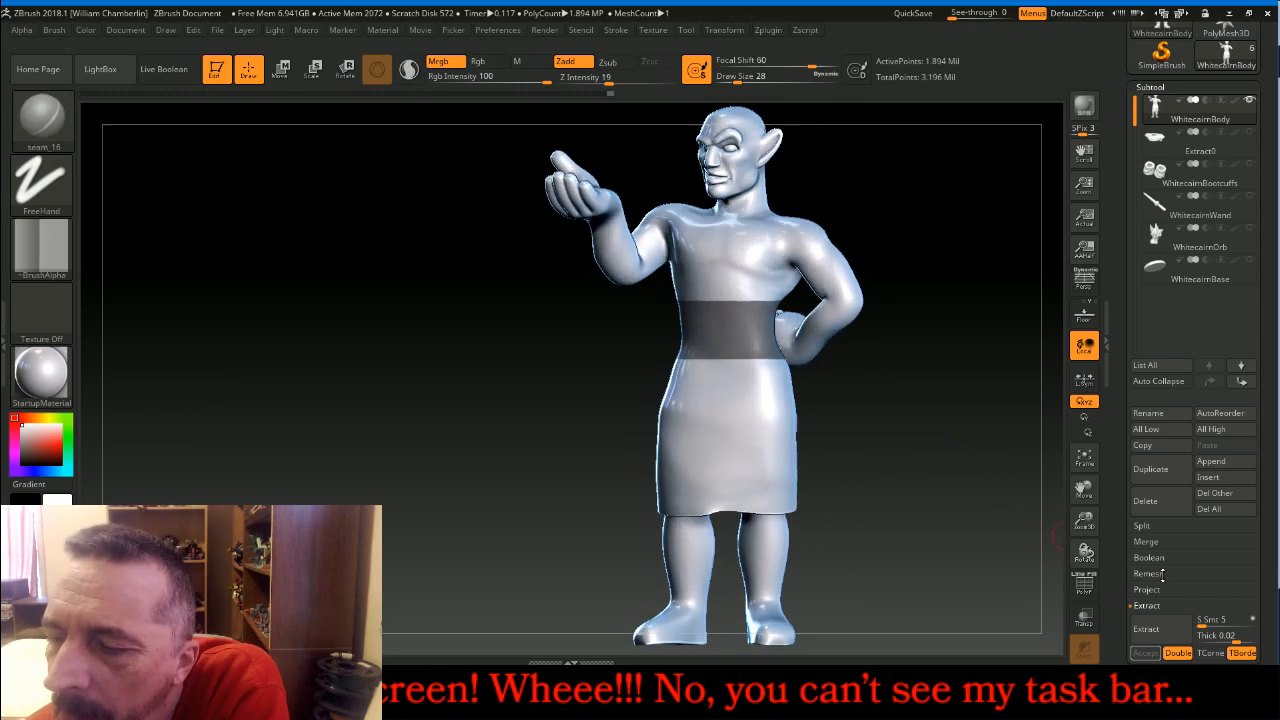
click(1226, 636)
text(0.025)
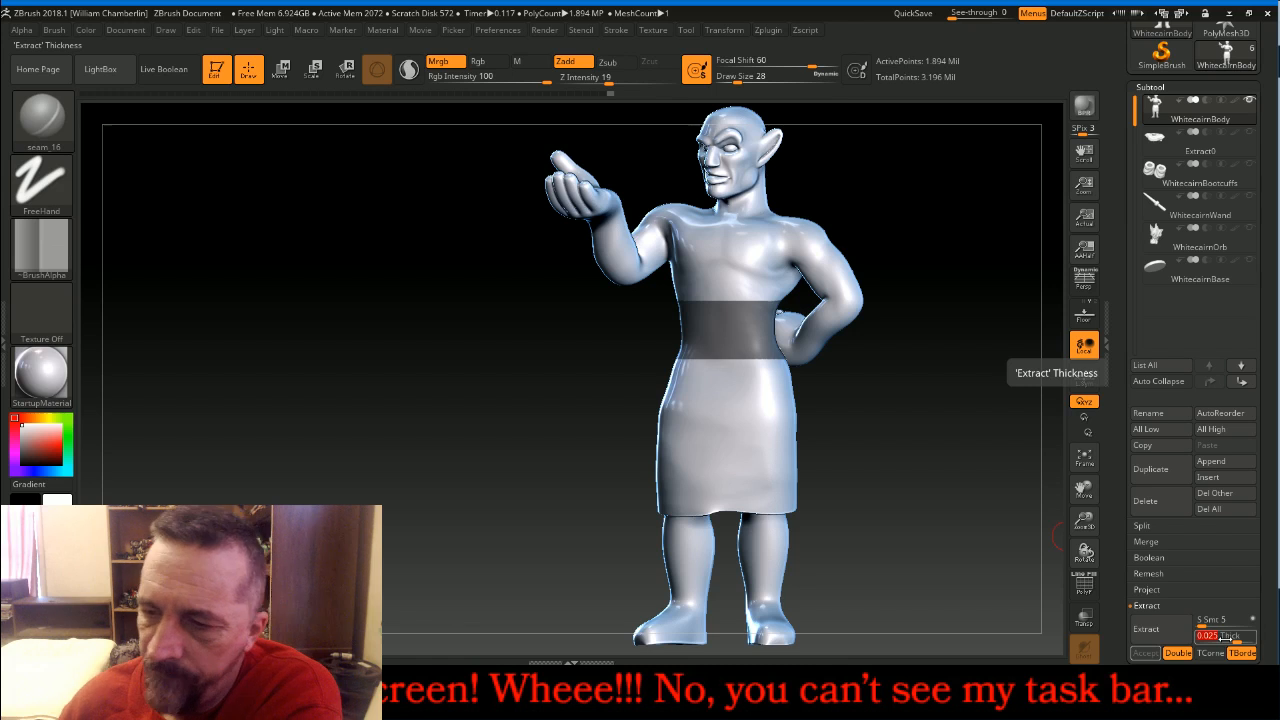
key(Return)
click(1143, 630)
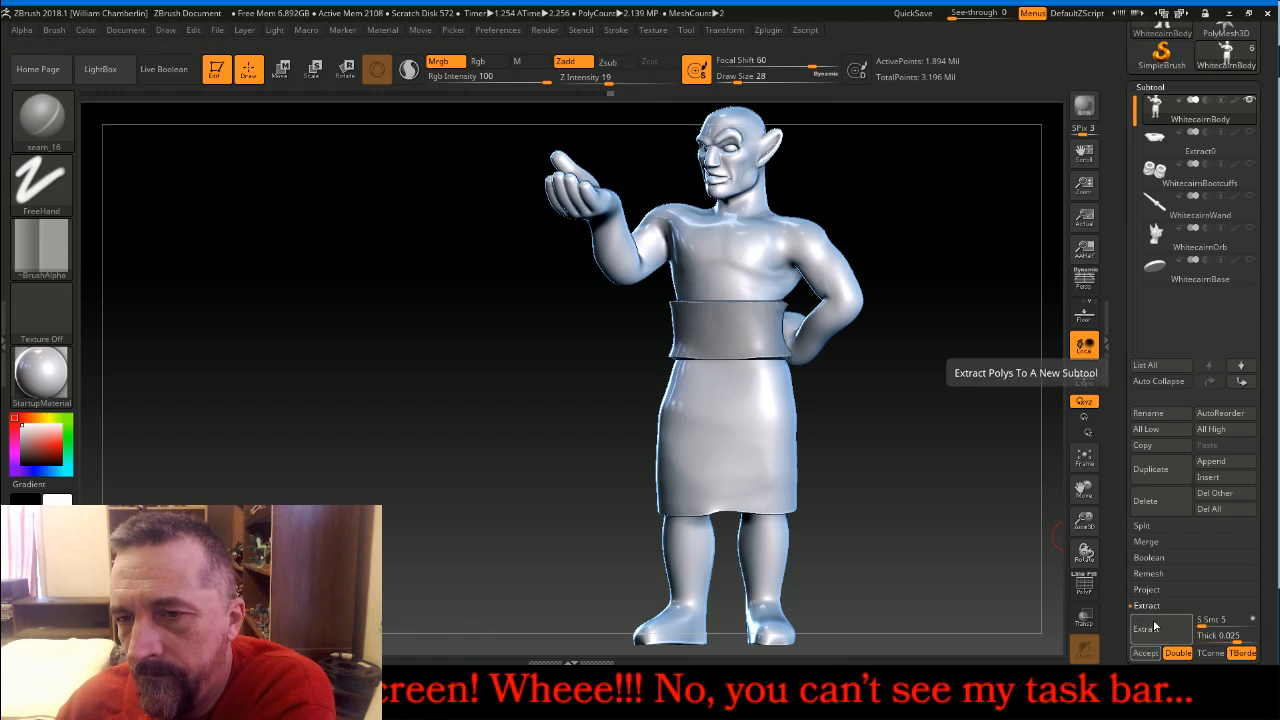
Extract the waist band again with Double on, accept it as a new subtool, and clear the body's mask
click(1028, 516)
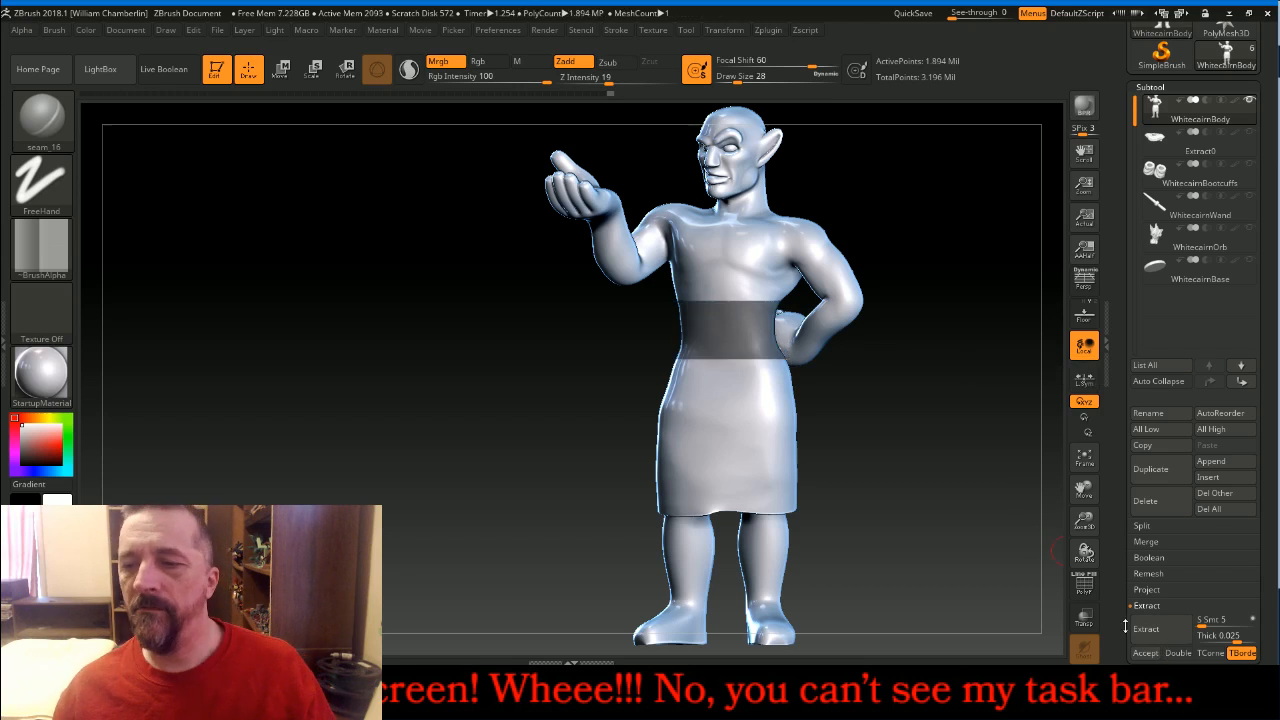
click(1177, 653)
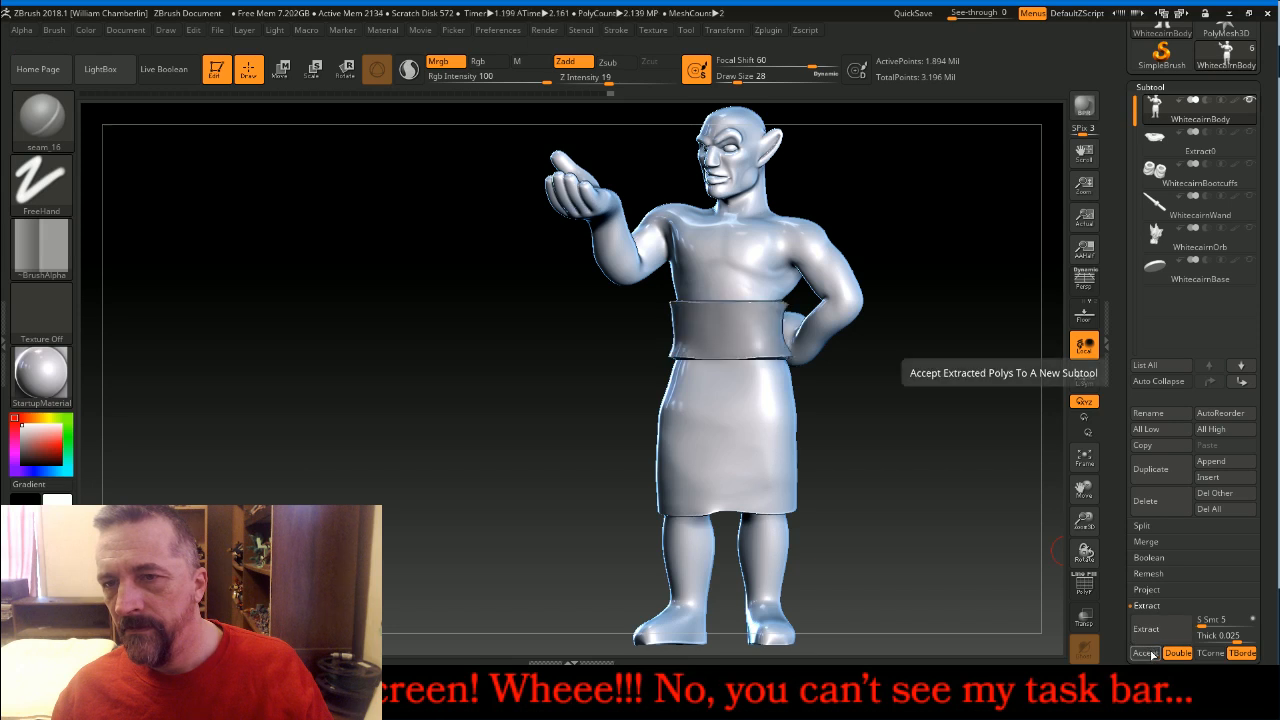
click(1146, 653)
ctrl+drag(991, 499, 1034, 551)
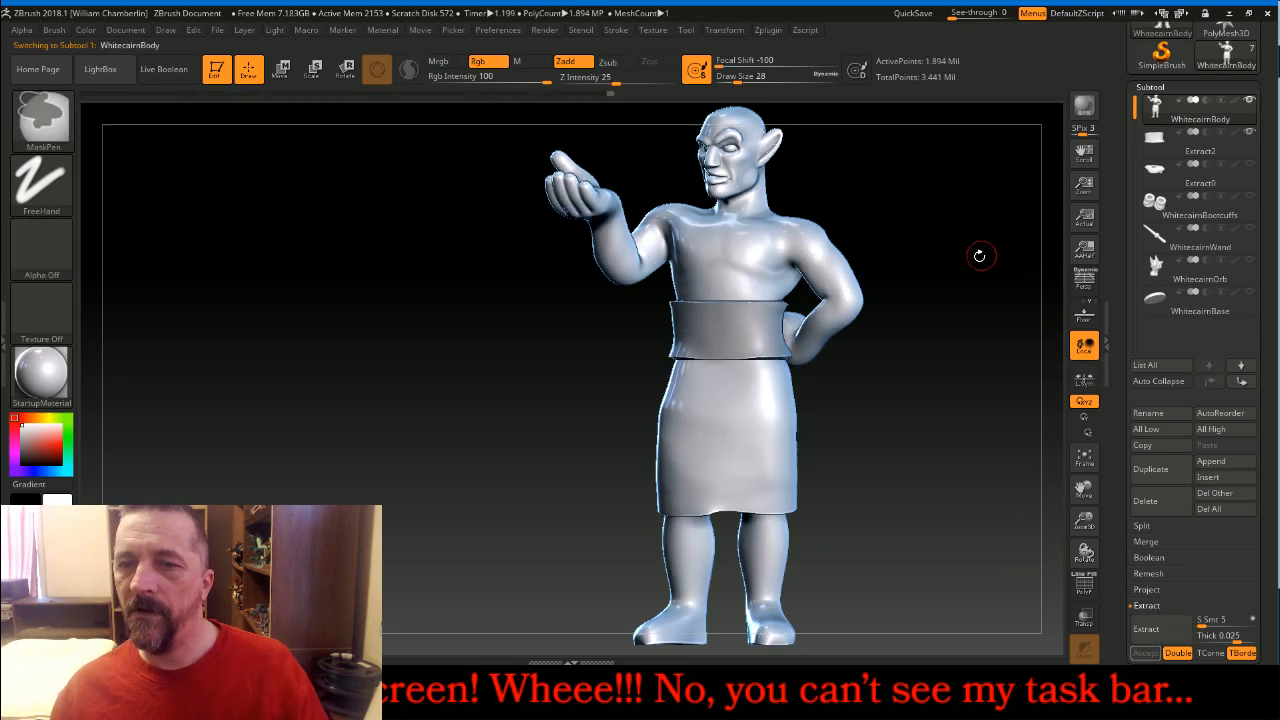
drag(971, 257, 920, 262)
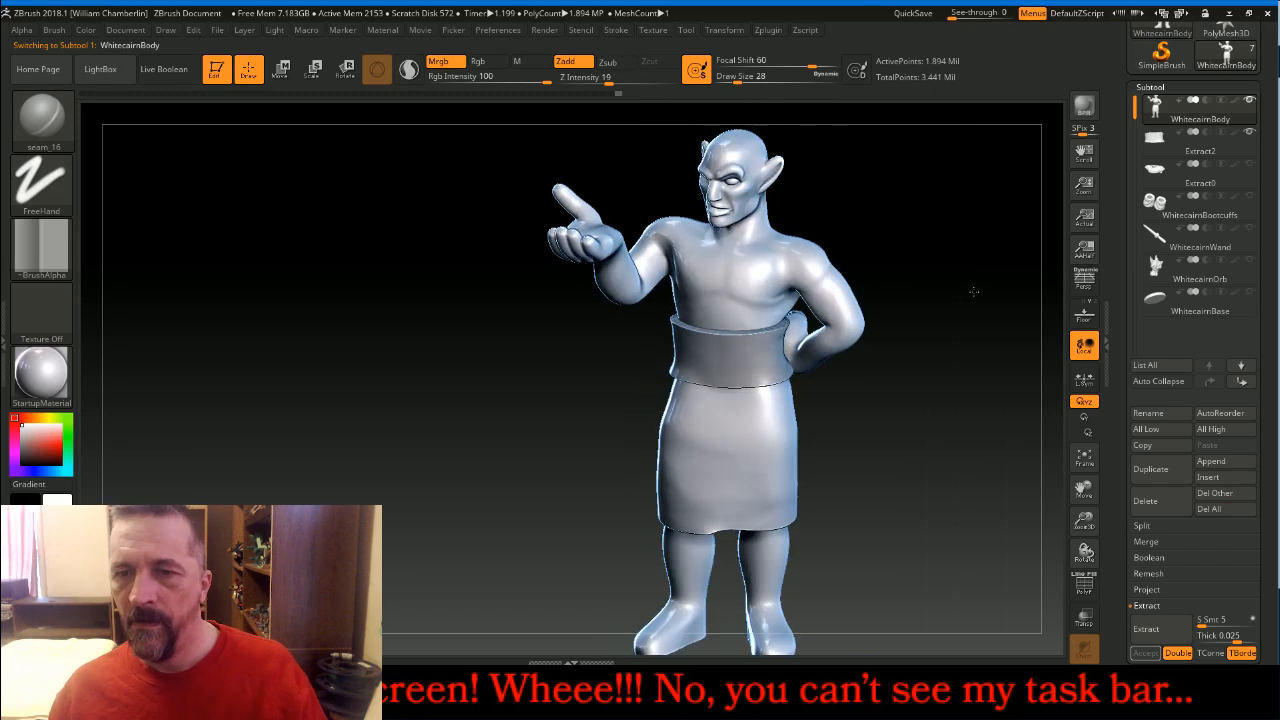
Make the Extract2 waist band the active subtool and rebuild it with DynaMesh at resolution 64
drag(900, 290, 1068, 247)
click(1172, 143)
click(1150, 88)
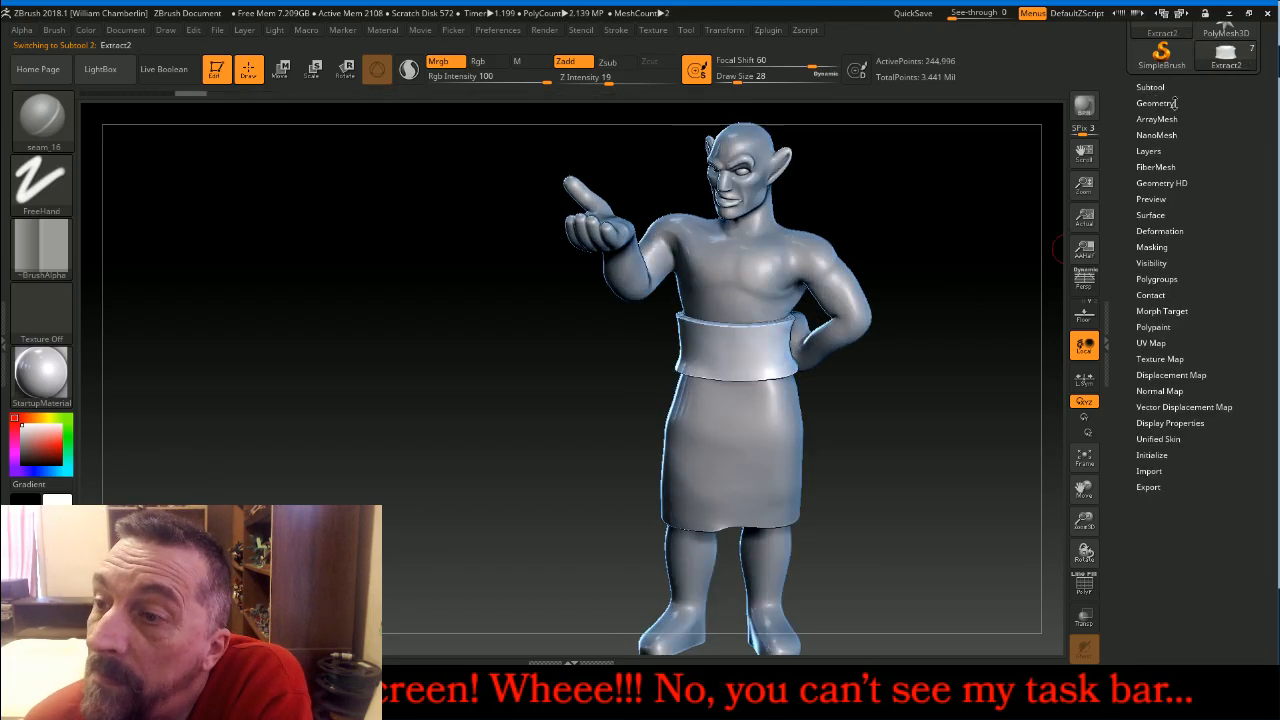
click(1157, 103)
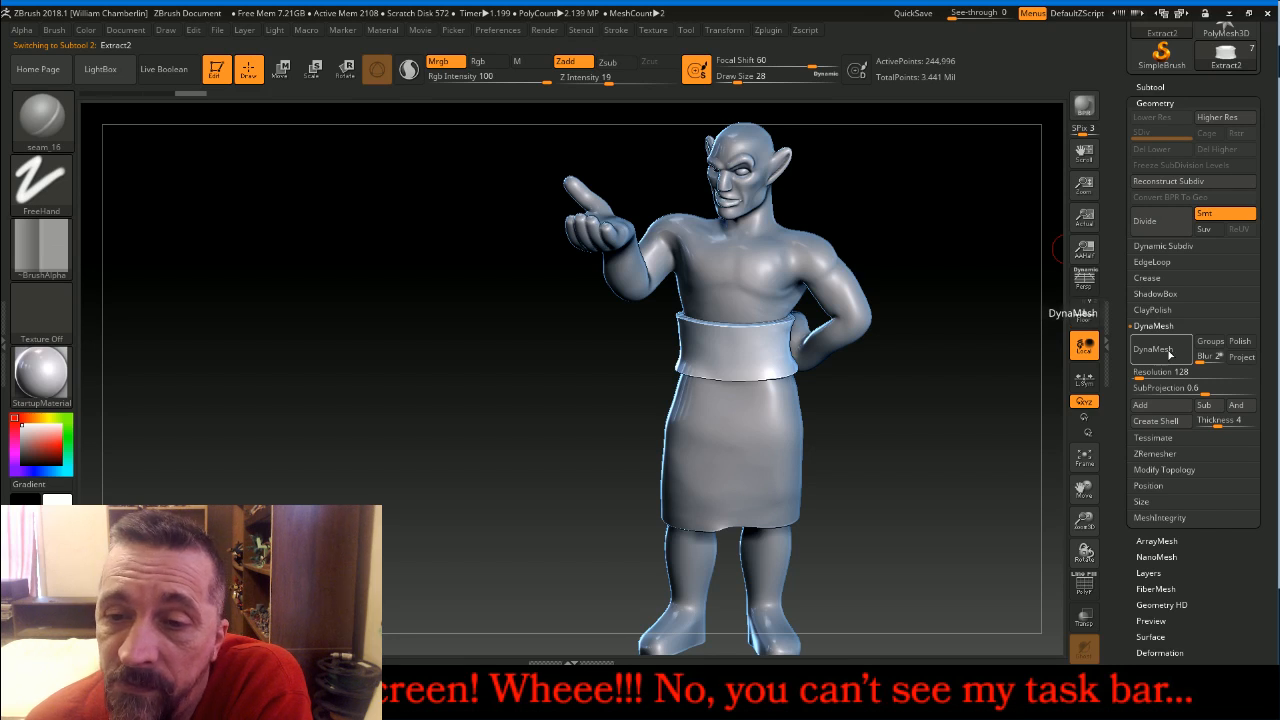
click(1166, 352)
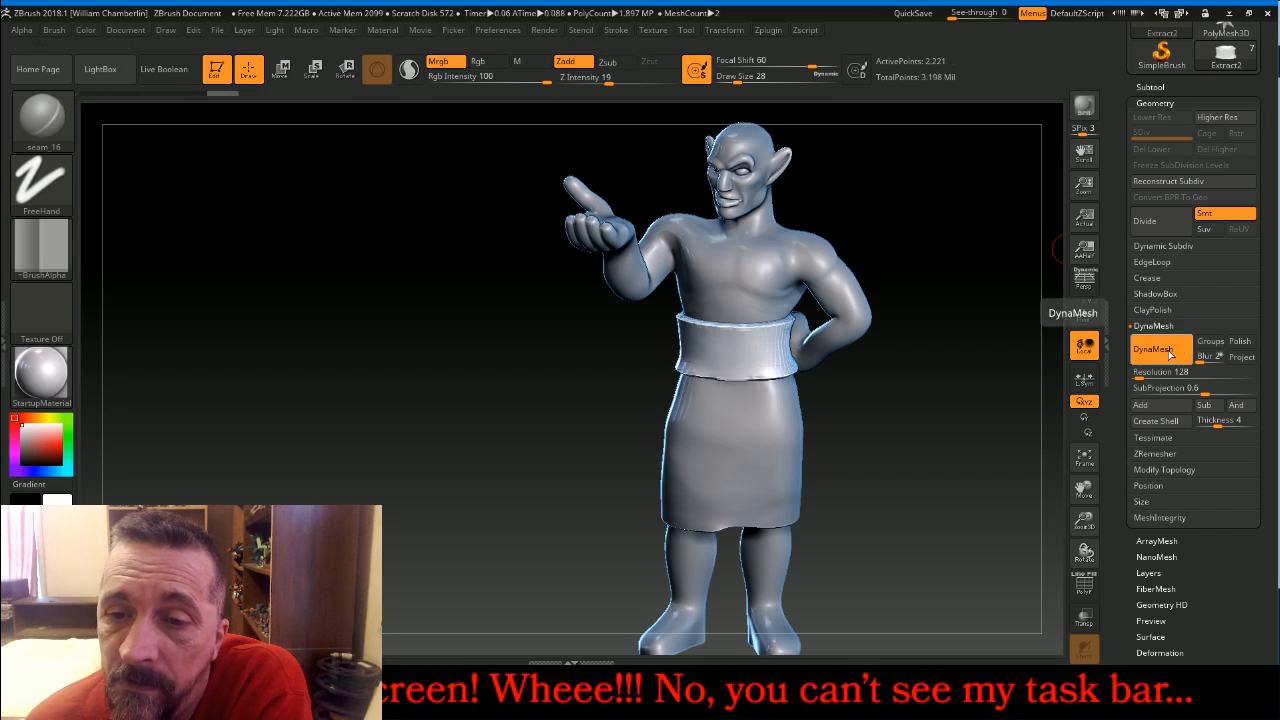
key(ctrl+z)
click(1166, 370)
text(64)
click(1166, 350)
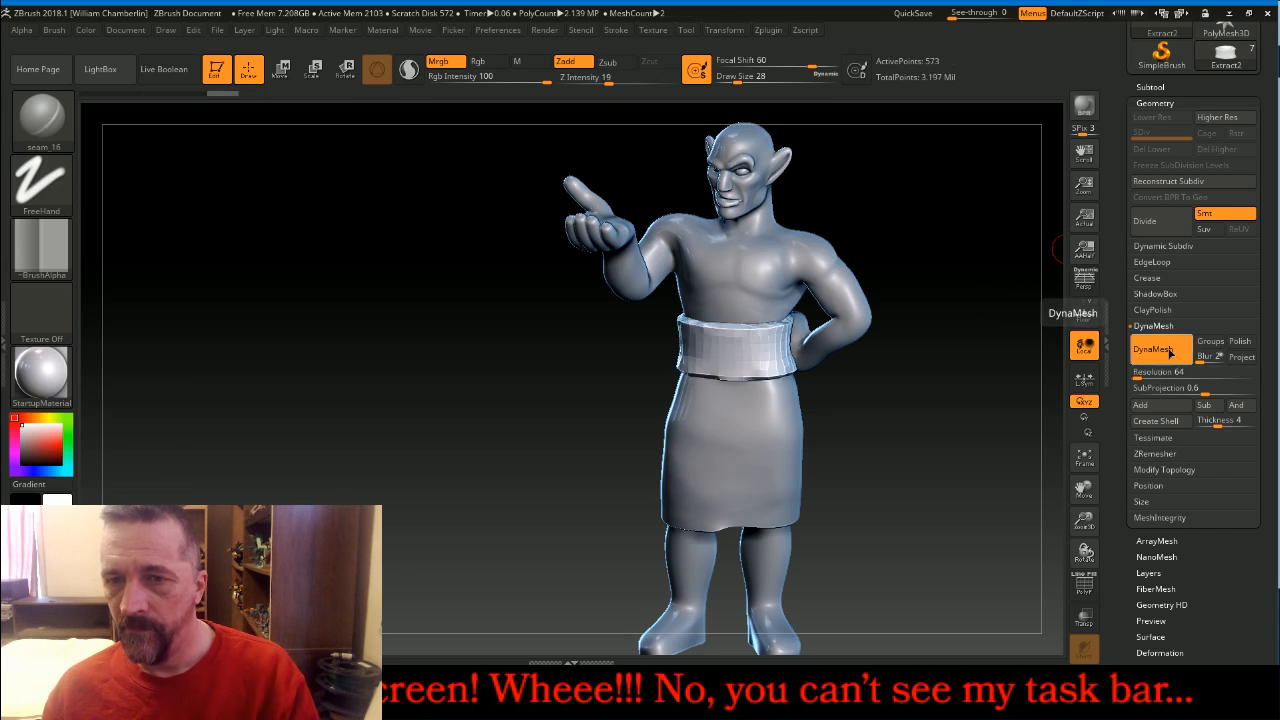
Subdivide the waist band up to subdivision level 5 and delete its lower subdivision levels
click(1157, 228)
click(1157, 228)
click(1157, 228)
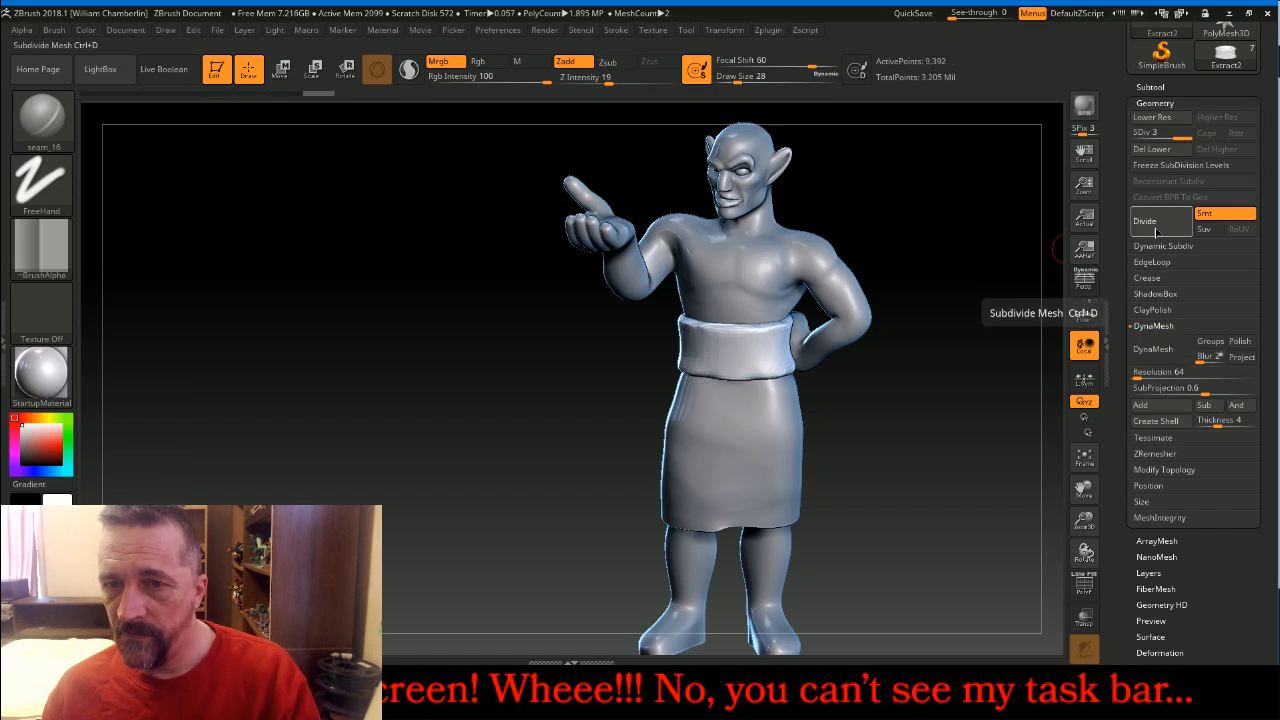
click(1157, 229)
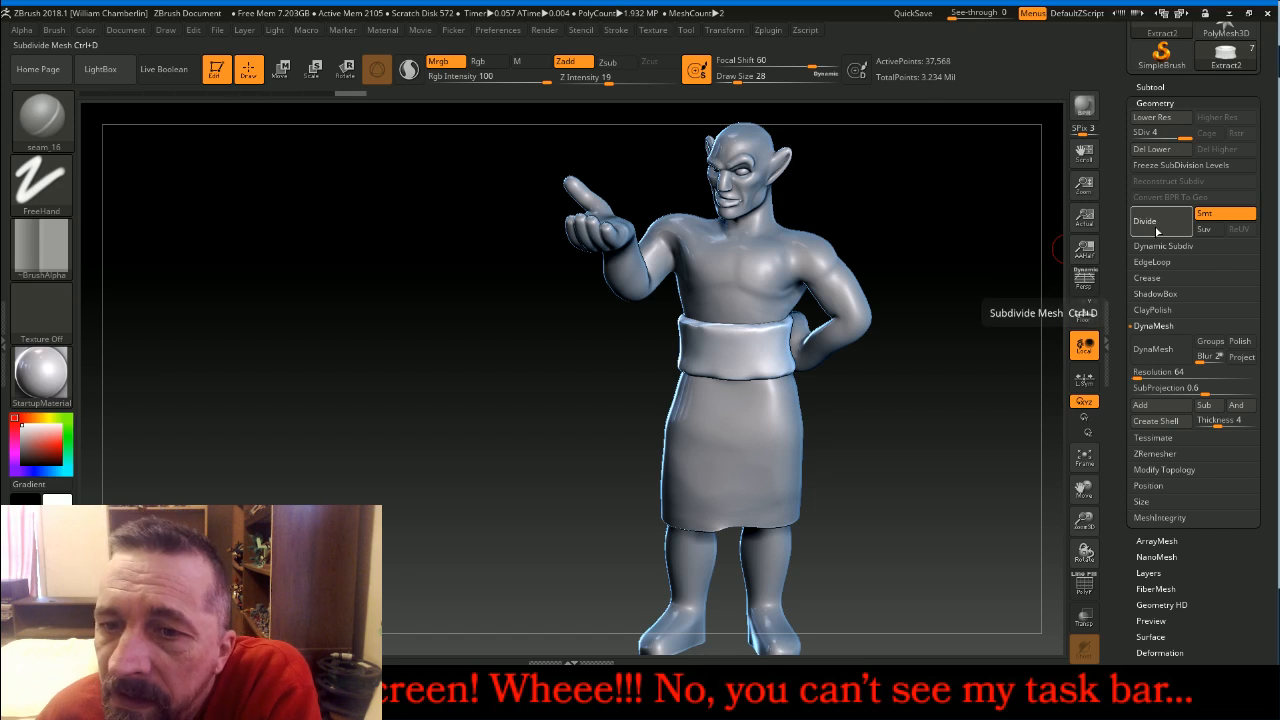
click(1163, 166)
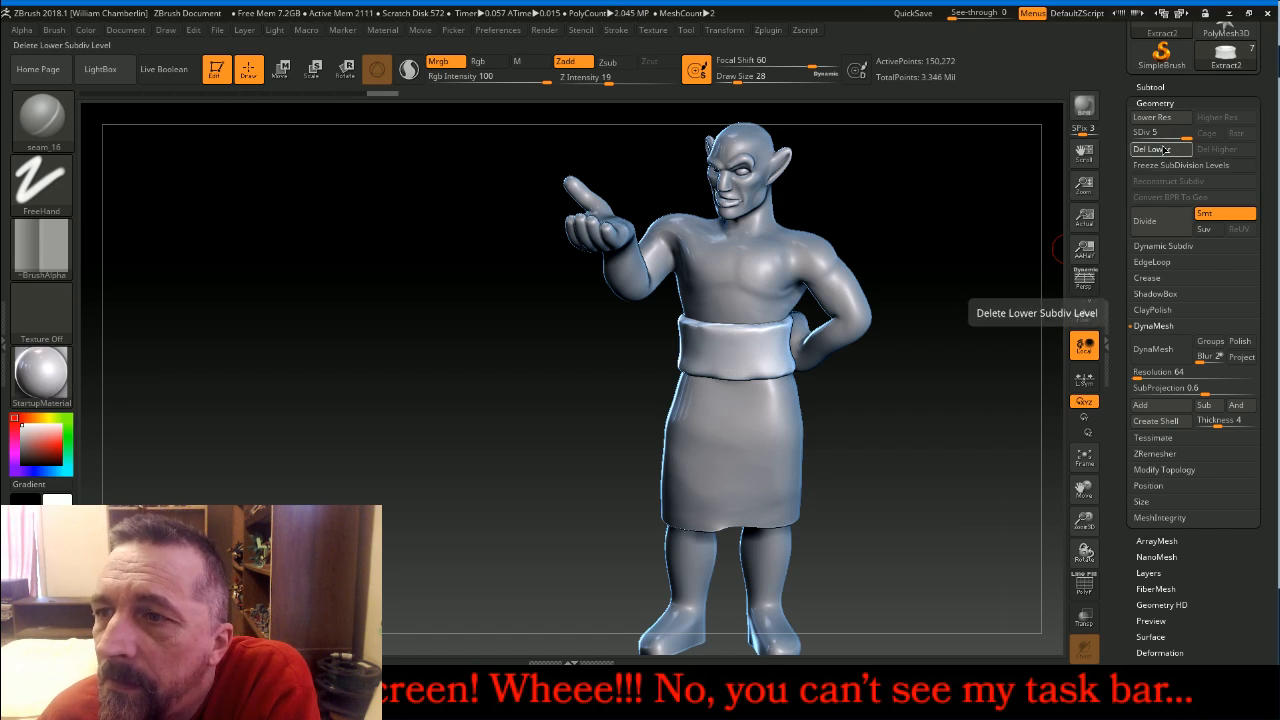
Make WhitecairnBody the active subtool again
drag(991, 234, 987, 218)
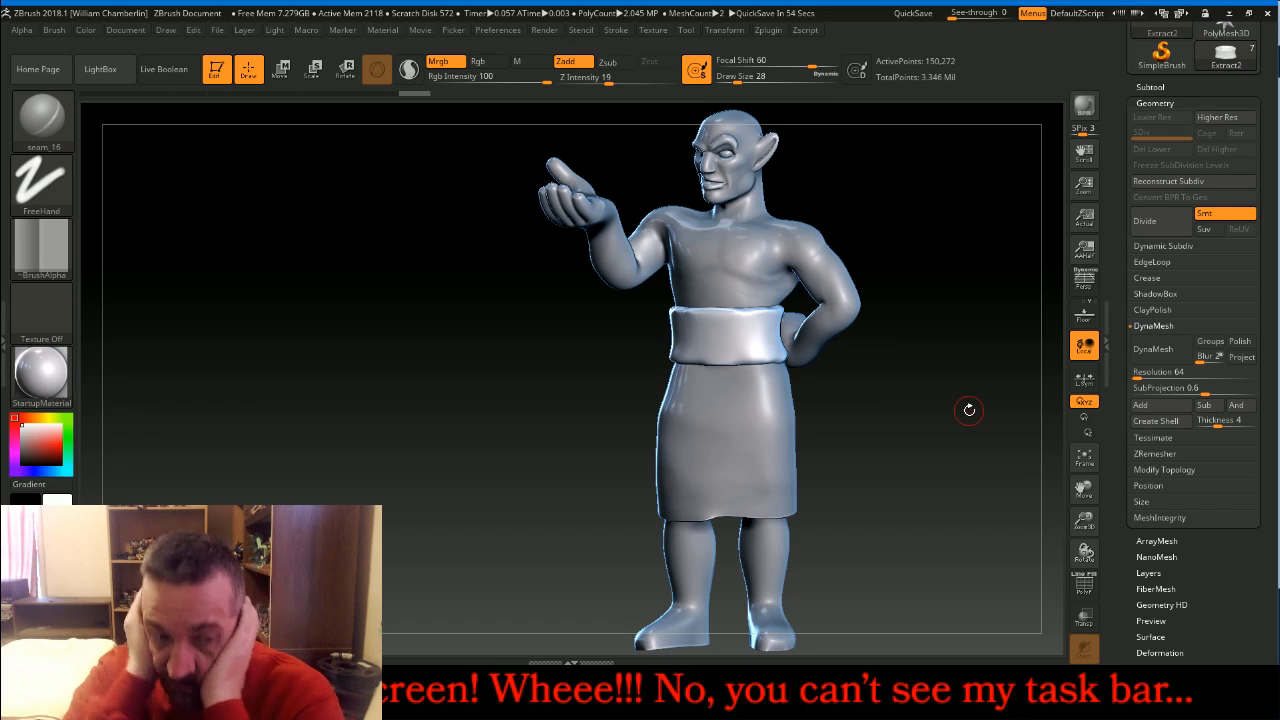
drag(969, 410, 969, 268)
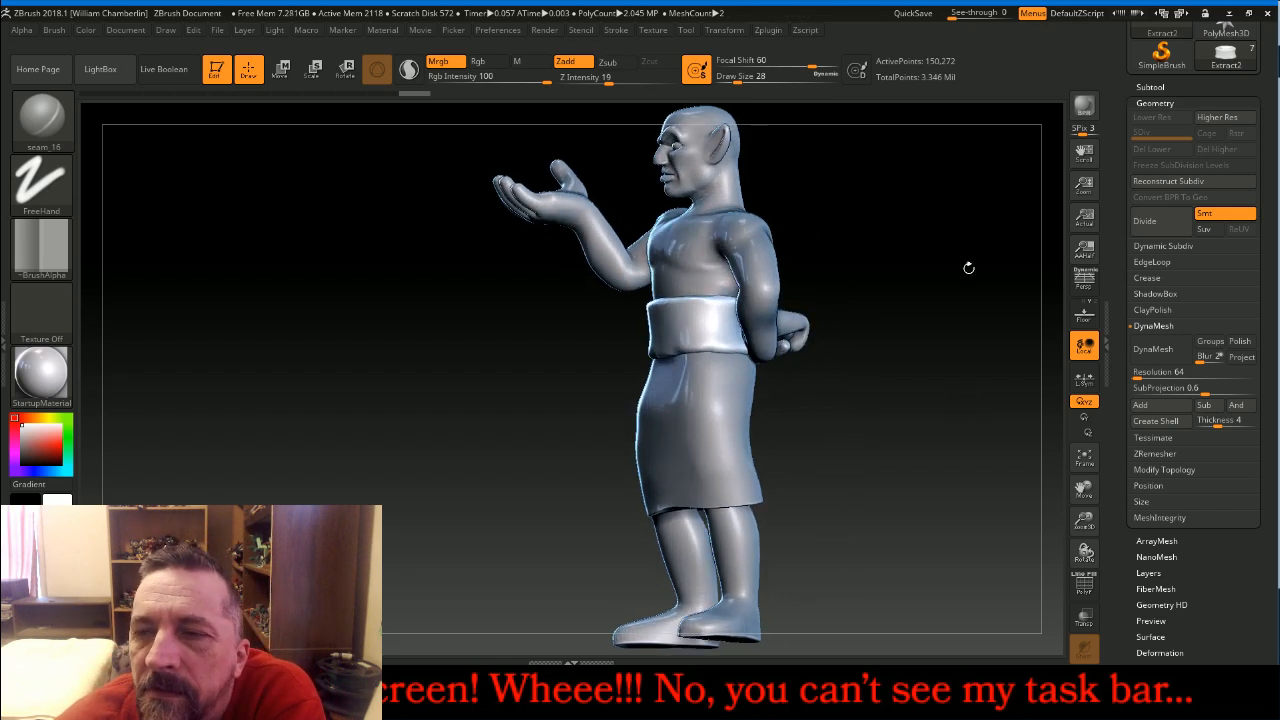
click(1158, 88)
mouse_move(912, 212)
mouse_down()
mouse_move(954, 211)
mouse_move(977, 233)
mouse_move(946, 291)
mouse_up()
key(ctrl+shift)
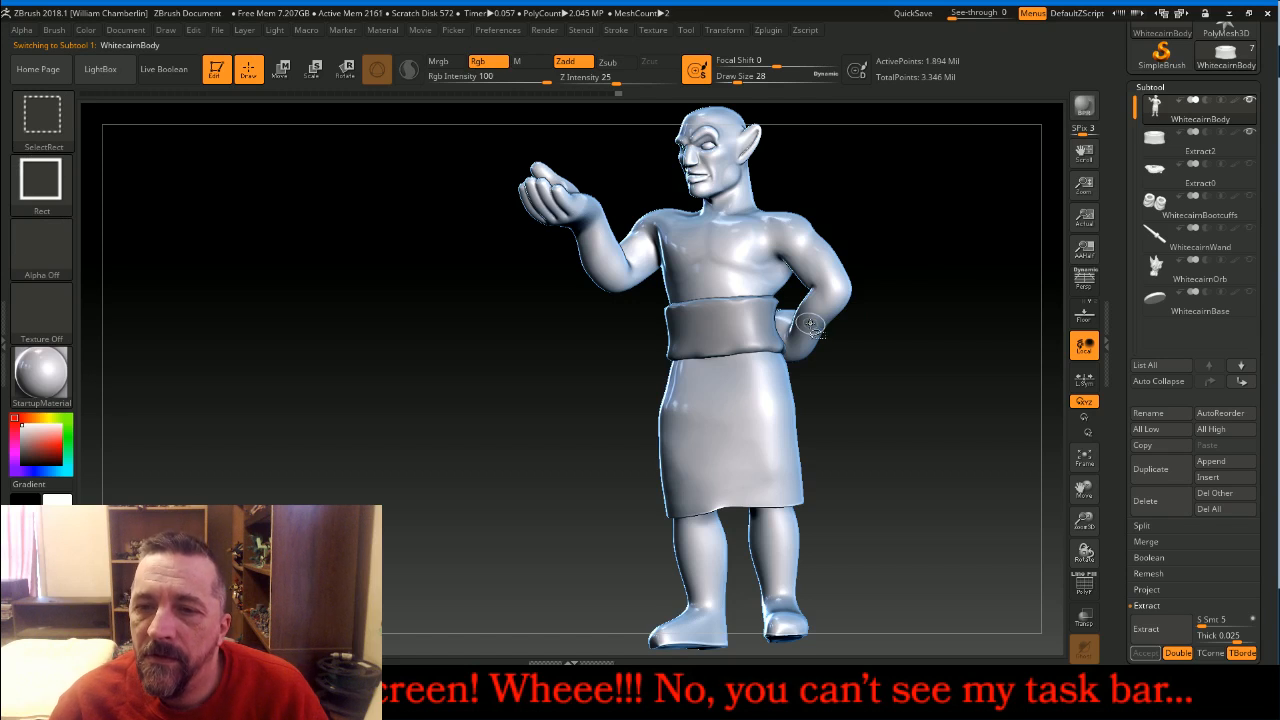
ctrl+shift+click(813, 320)
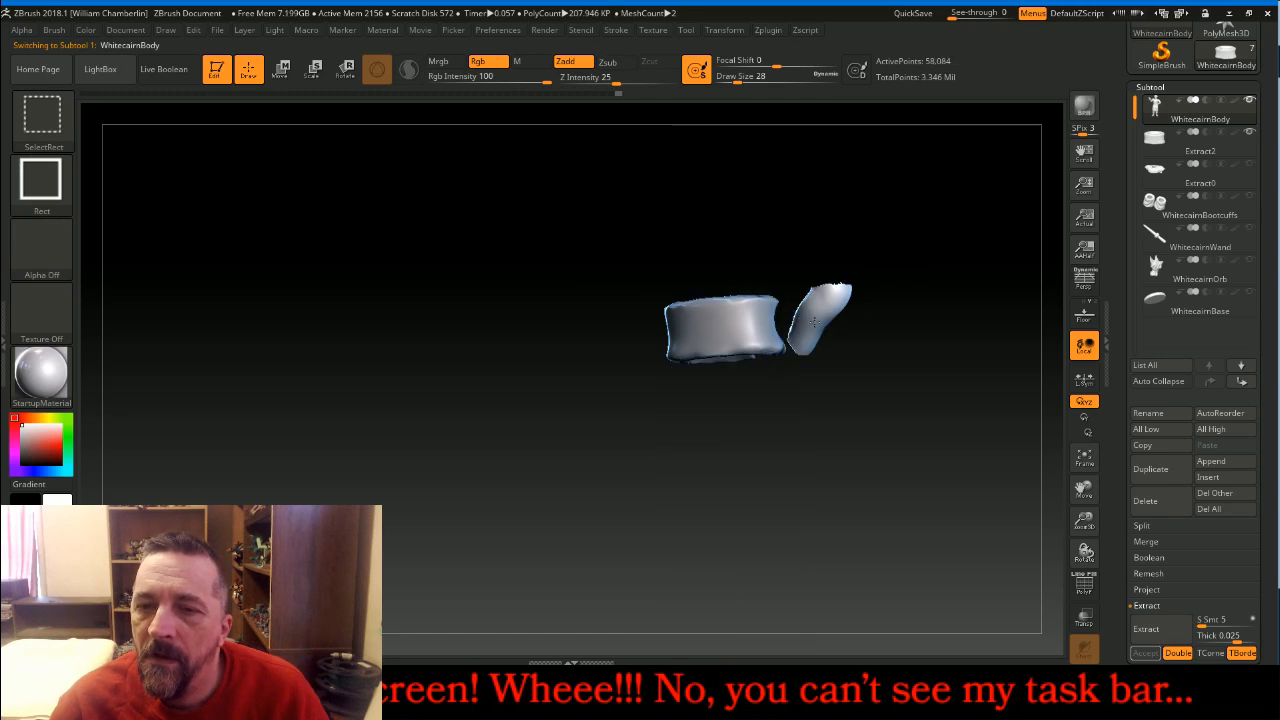
ctrl+shift+click(815, 322)
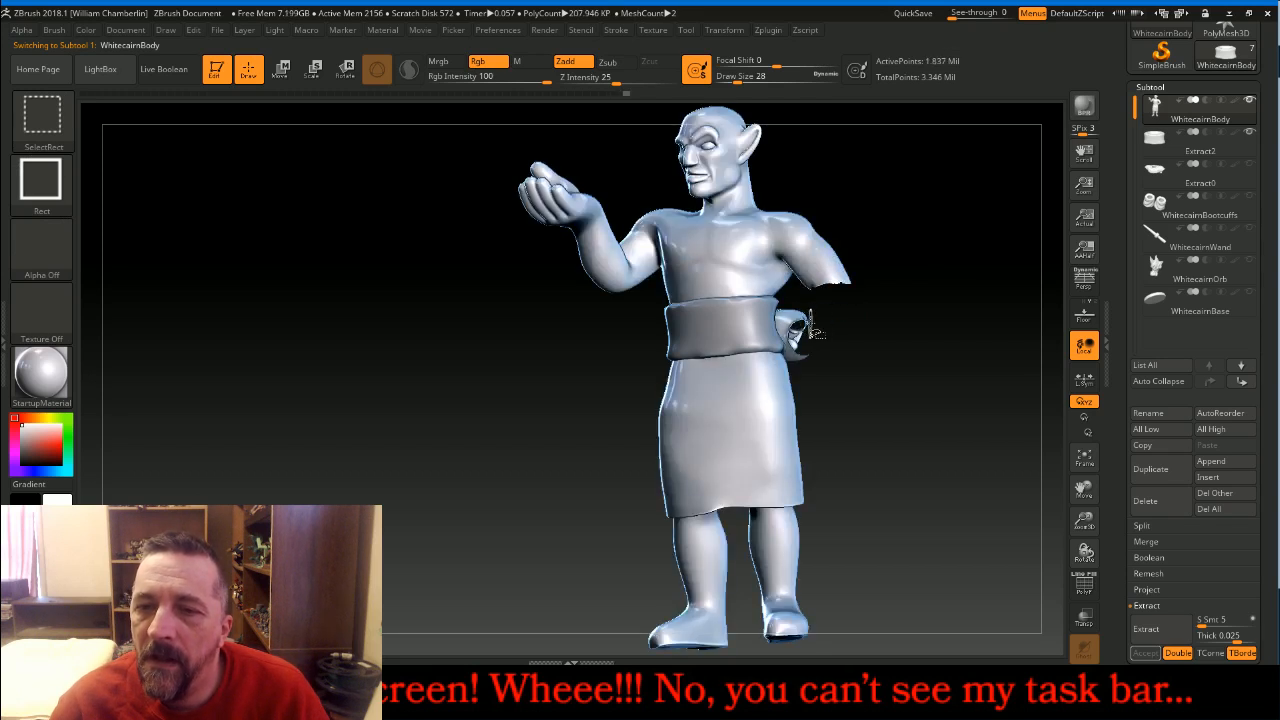
ctrl+shift+click(820, 258)
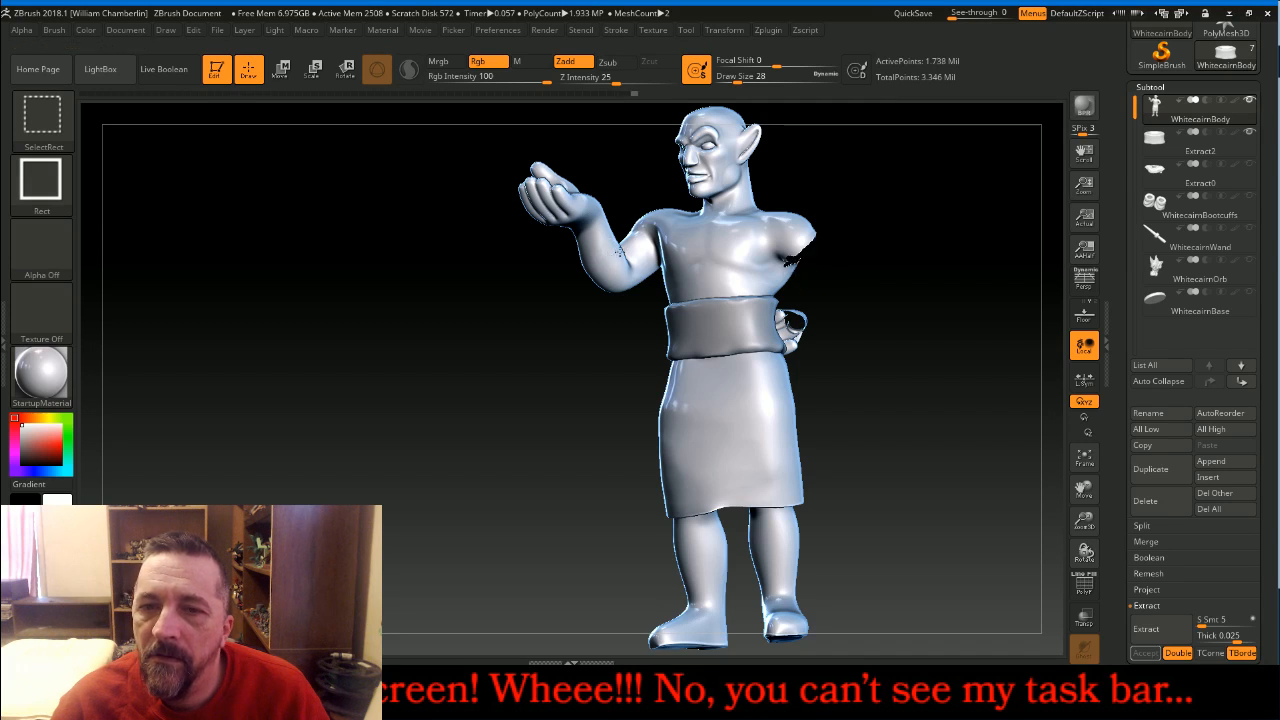
ctrl+shift+click(636, 248)
ctrl+shift+click(592, 210)
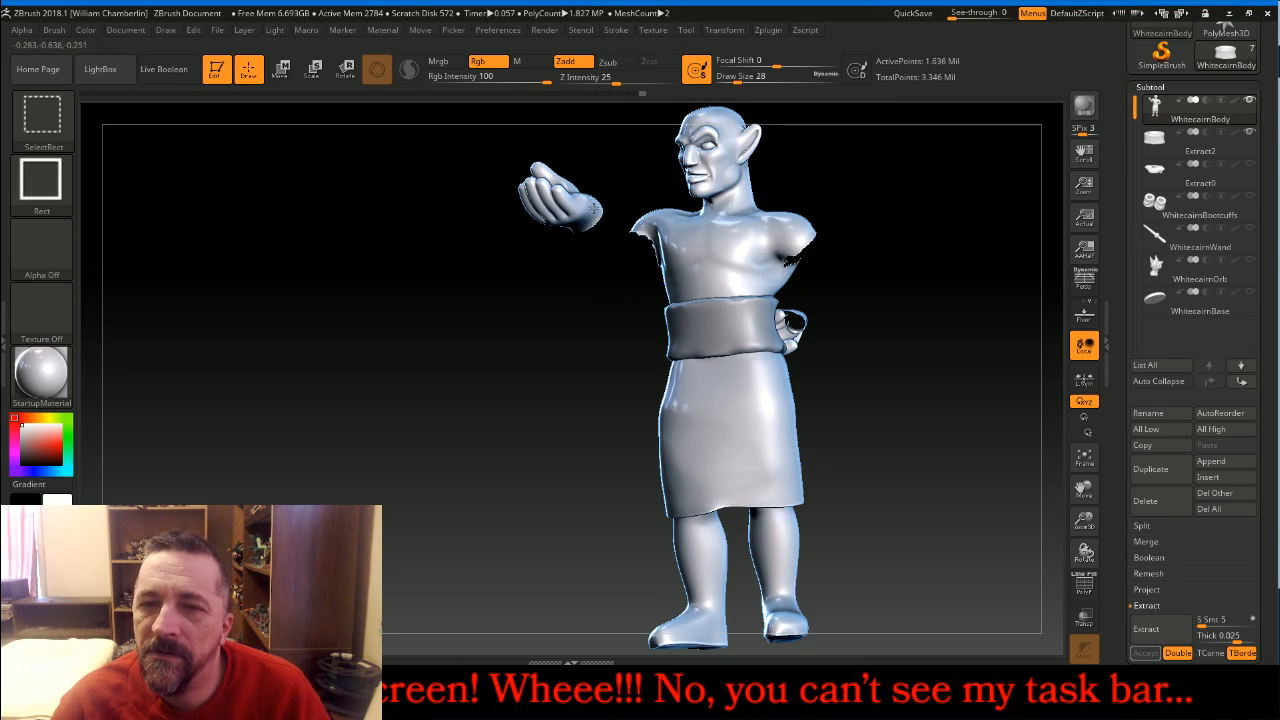
ctrl+shift+click(594, 210)
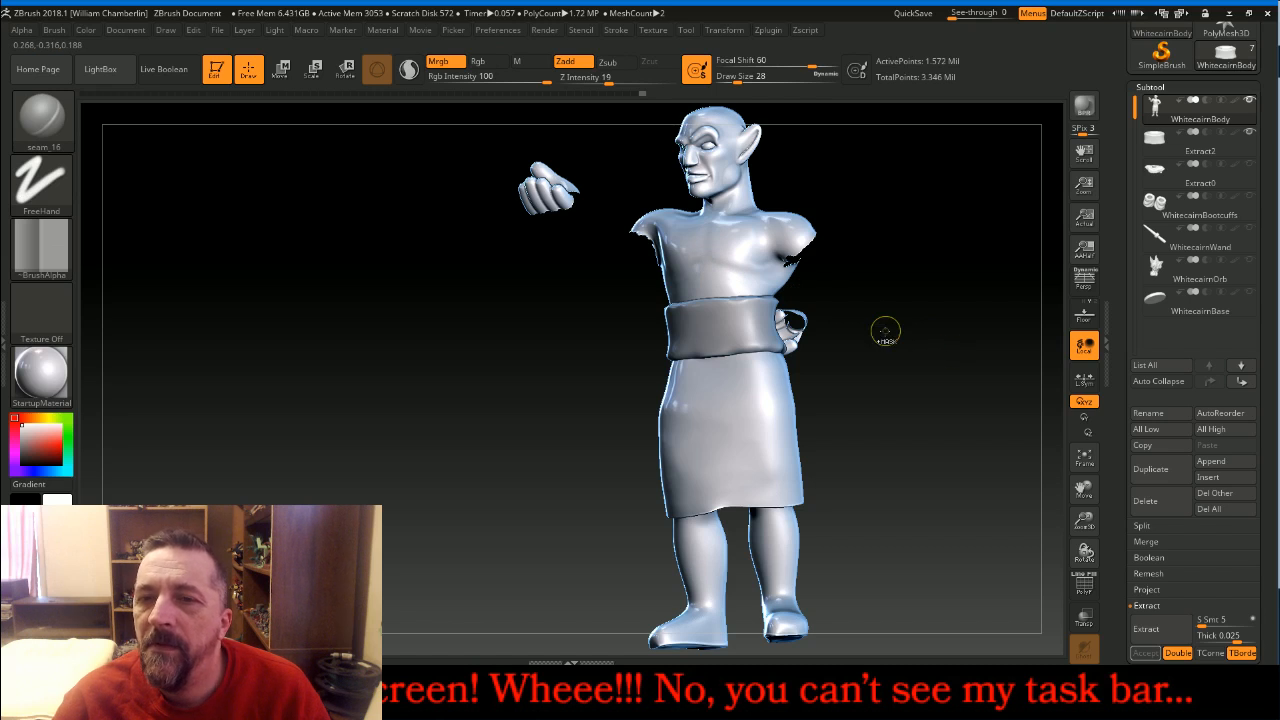
key(ctrl+shift)
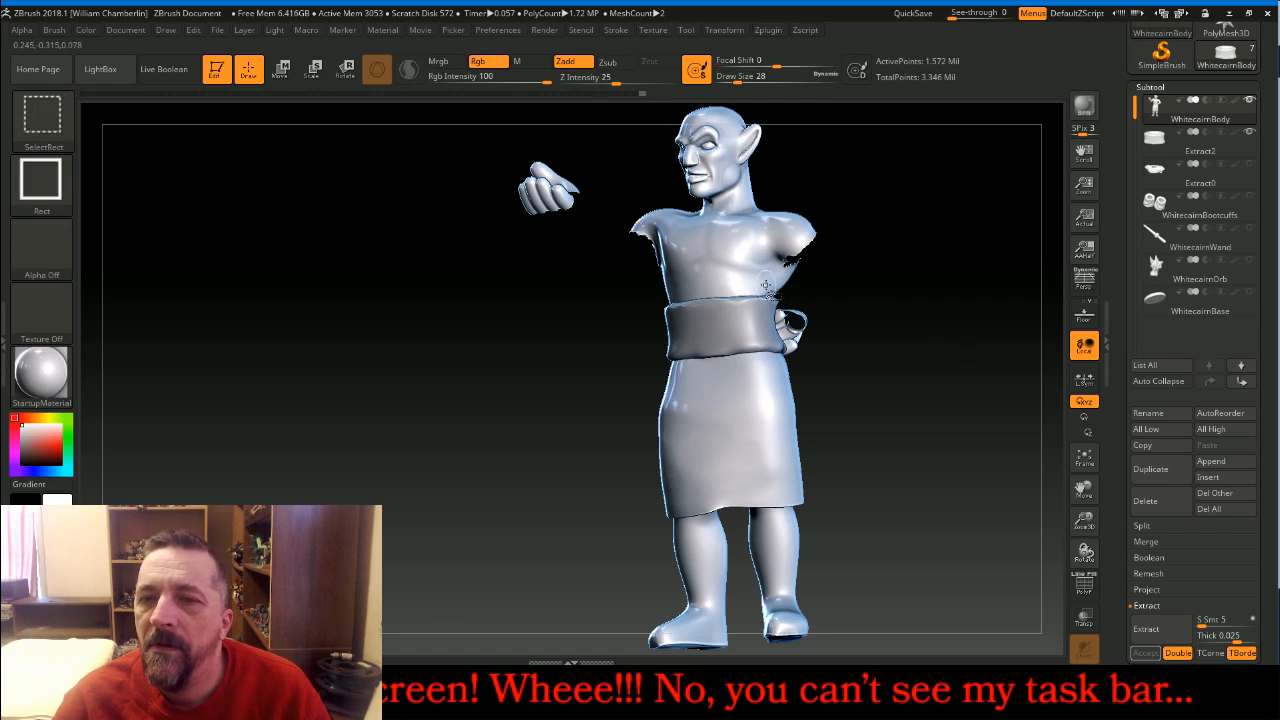
ctrl+shift+click(850, 302)
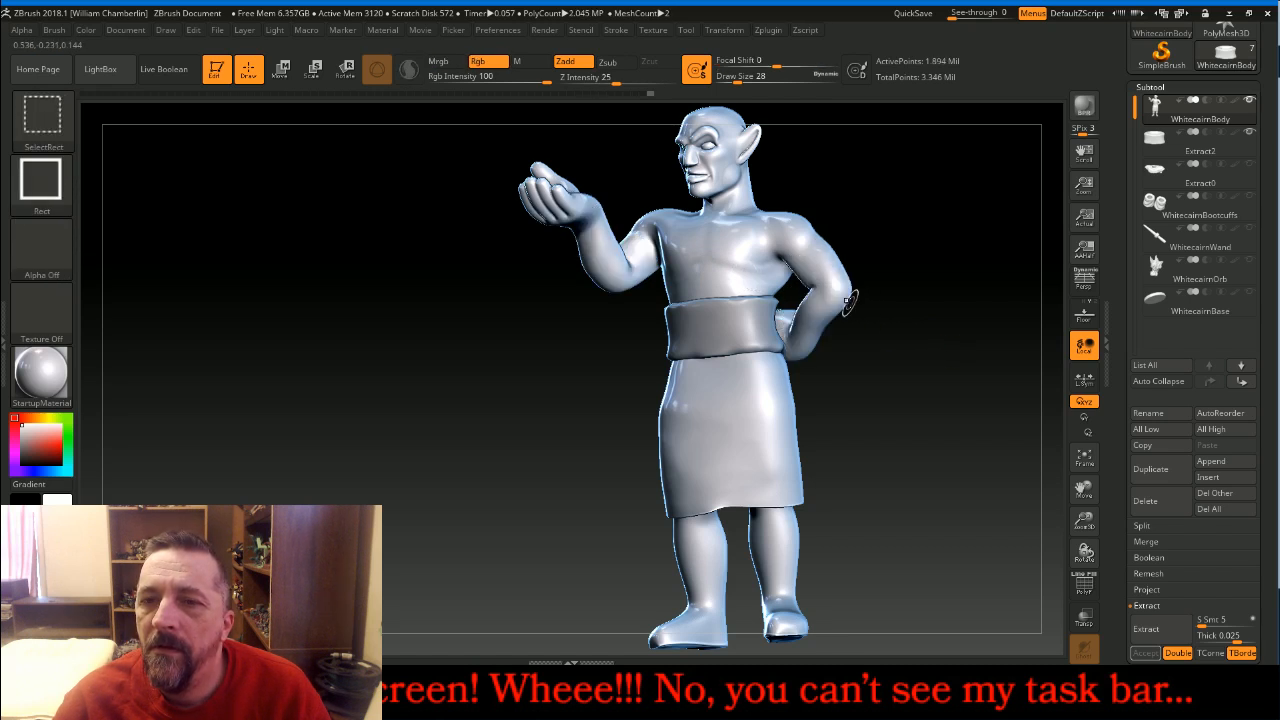
Hide the body's upper arm, forearm and palm polygroups on both arms, keeping the fingers visible
ctrl+shift+click(785, 322)
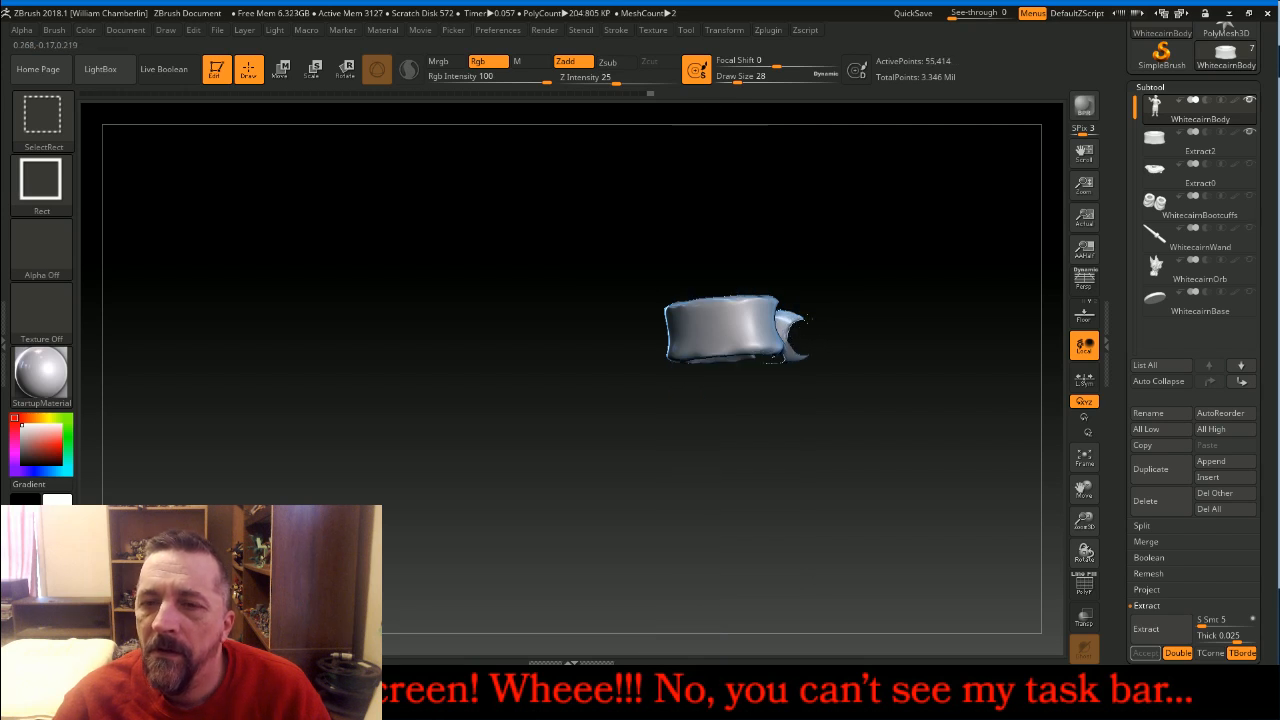
ctrl+shift+click(816, 313)
ctrl+shift+click(827, 268)
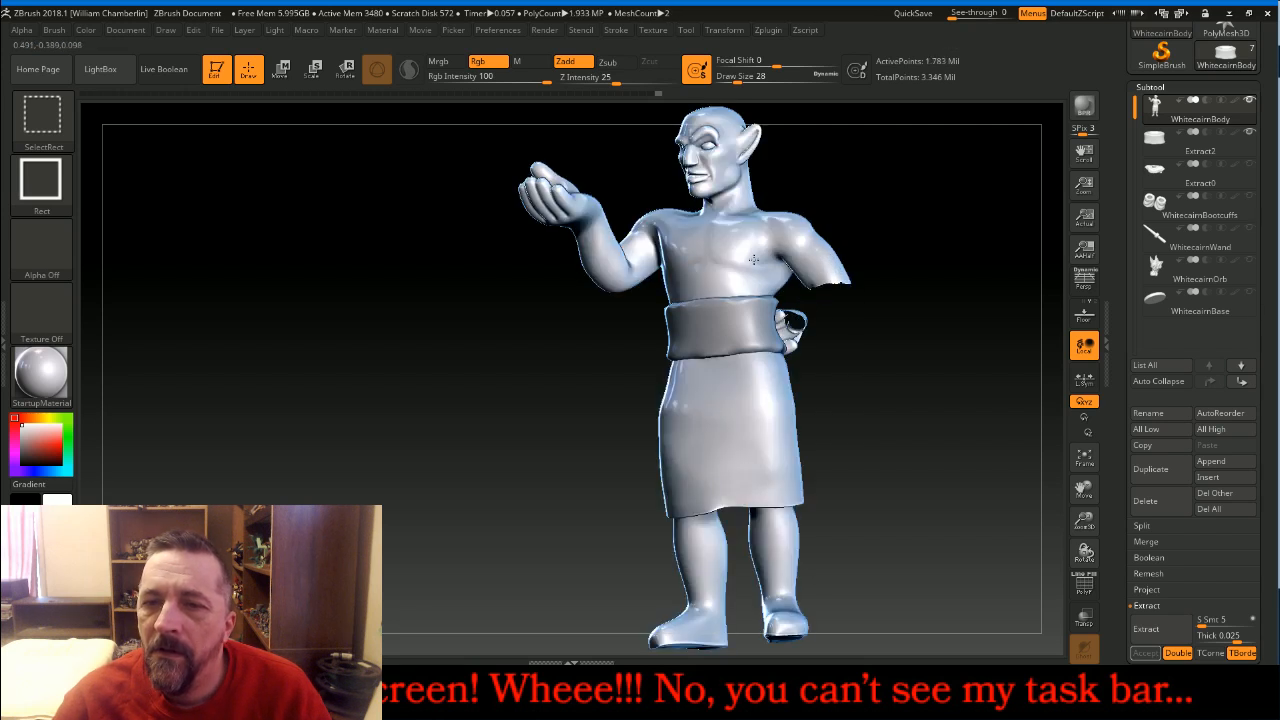
ctrl+shift+click(626, 262)
ctrl+shift+click(600, 256)
ctrl+shift+click(592, 206)
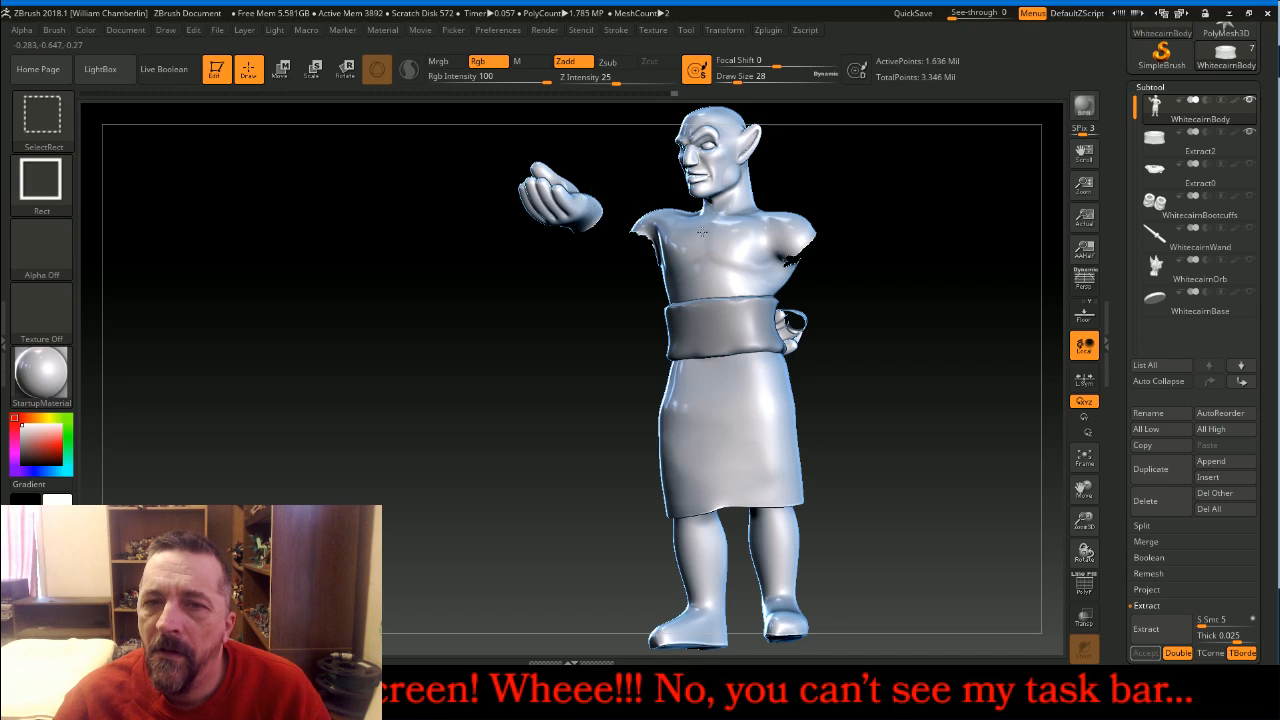
Mask all polygons of the body that are still visible, and unhide the whole body
mouse_move(1084, 521)
mouse_down()
mouse_move(1080, 485)
mouse_move(1064, 519)
mouse_up()
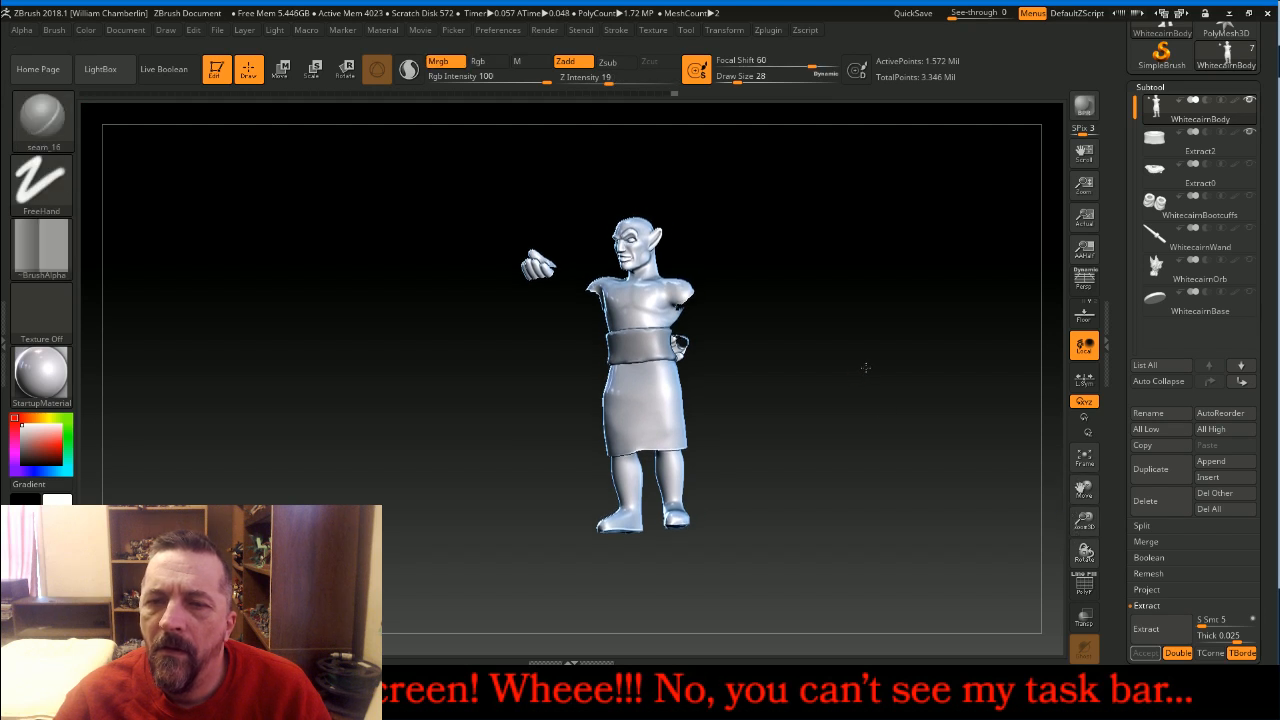
shift+drag(863, 366, 872, 367)
key(ctrl)
ctrl+drag(807, 649, 807, 649)
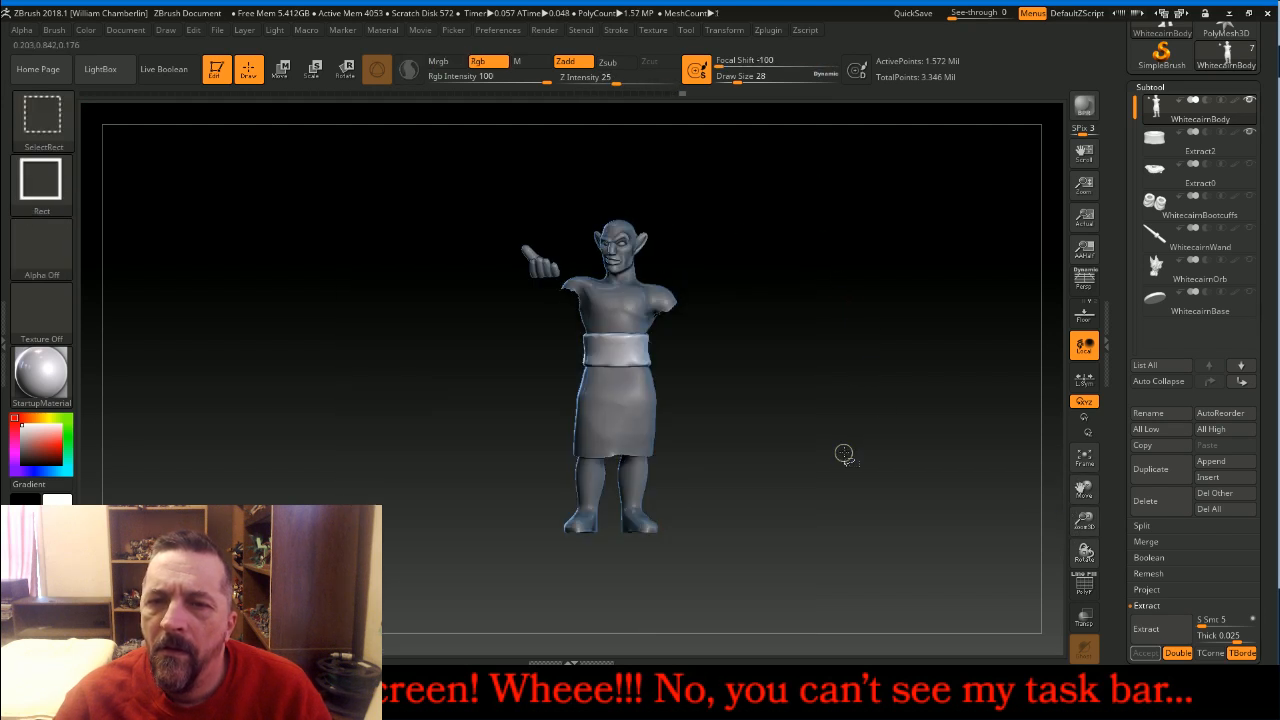
ctrl+shift+click(930, 434)
Invert the body's mask so it covers the arms, and hide the unmasked polygons to isolate them
drag(1265, 437, 1250, 308)
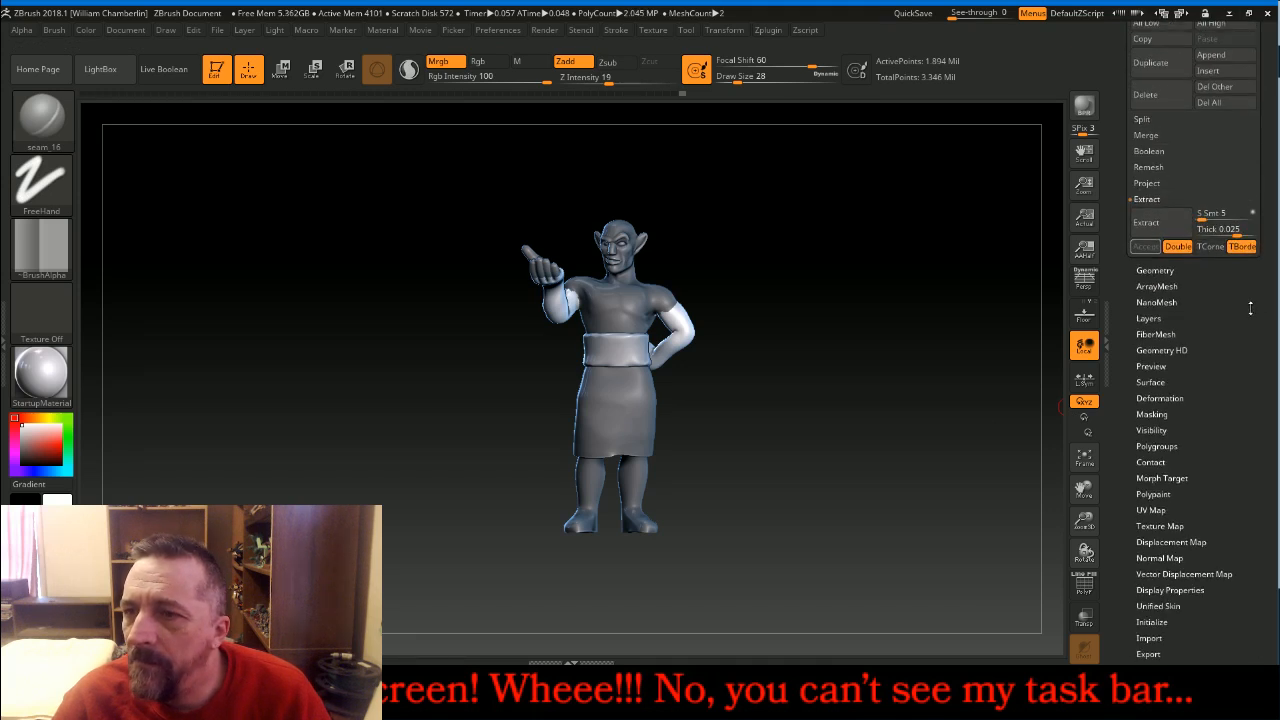
click(1152, 414)
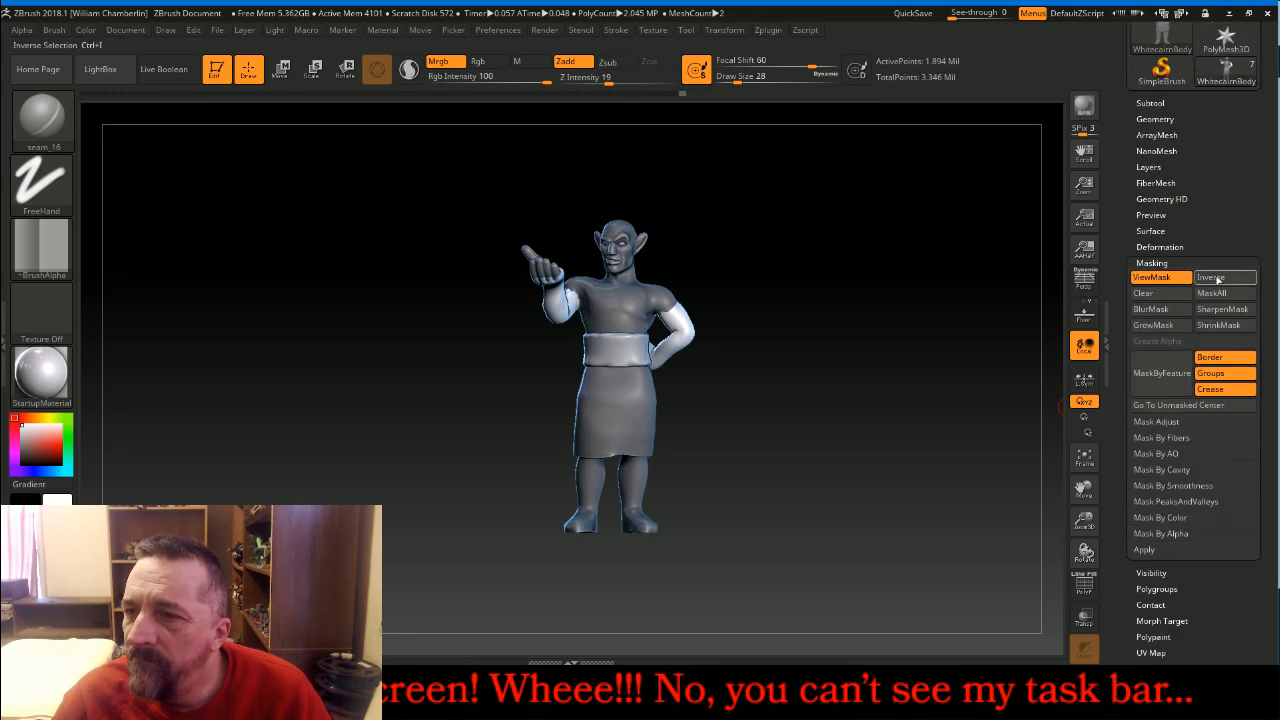
click(1214, 278)
click(1163, 263)
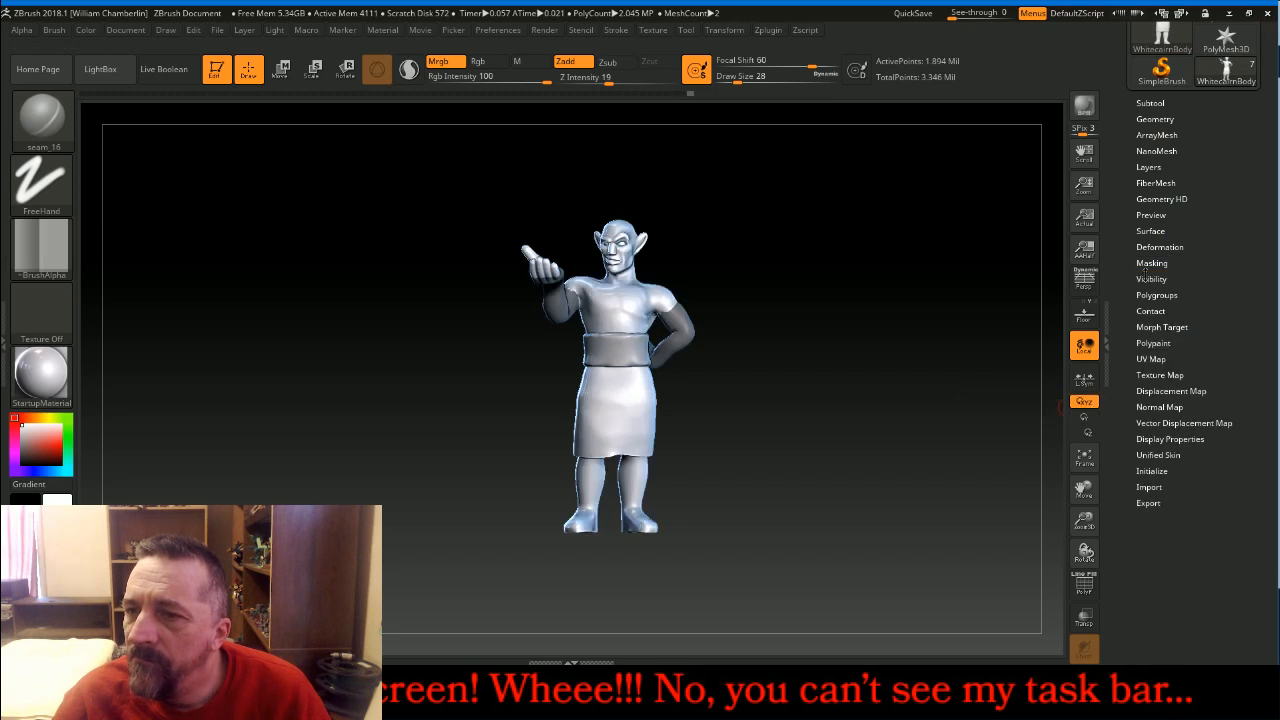
click(1151, 279)
click(1145, 291)
mouse_move(928, 304)
mouse_down()
mouse_move(909, 297)
mouse_move(928, 298)
mouse_up()
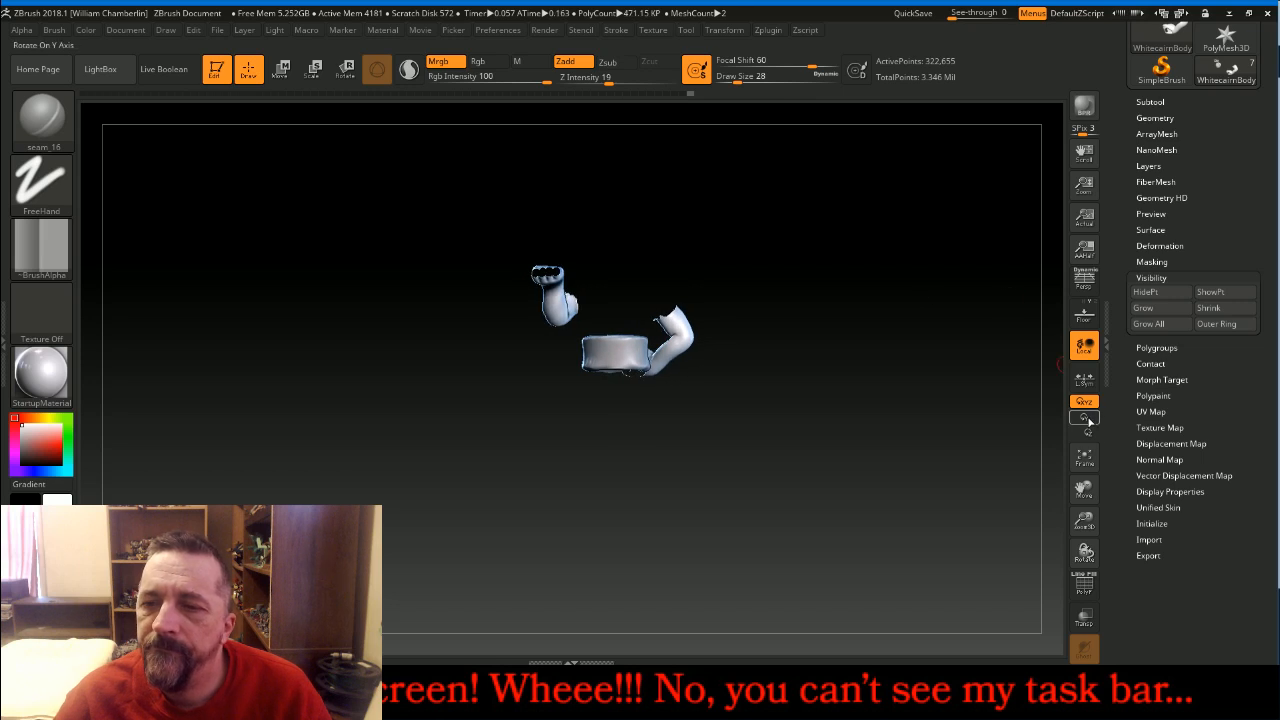
Mask a straight band around the forearm of the raised arm, between wrist and elbow
click(1084, 457)
mouse_move(963, 269)
mouse_down()
mouse_move(990, 260)
mouse_move(921, 264)
mouse_move(970, 251)
mouse_up()
mouse_move(967, 303)
mouse_down()
mouse_move(969, 265)
mouse_move(943, 294)
mouse_move(908, 297)
mouse_up()
mouse_move(400, 168)
ctrl+mouse_down()
mouse_move(521, 210)
mouse_move(612, 272)
ctrl+mouse_up()
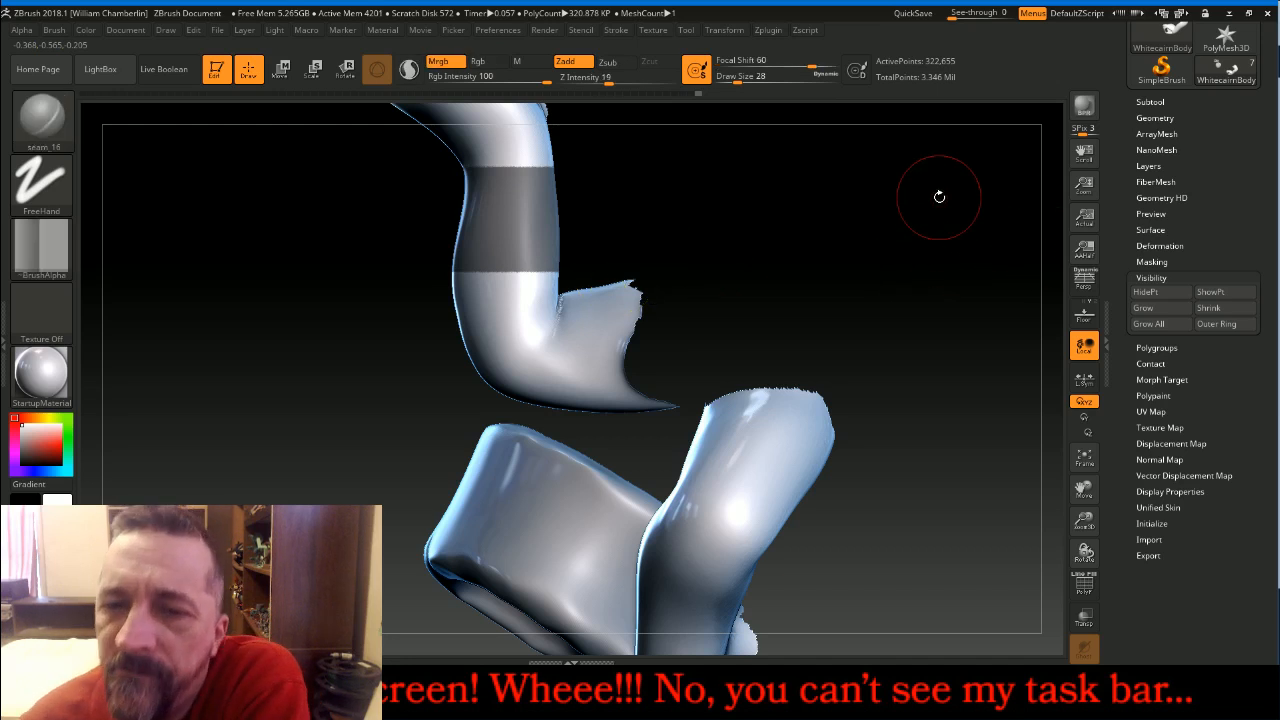
mouse_move(871, 191)
mouse_down()
mouse_move(884, 222)
mouse_move(879, 202)
mouse_up()
Extract the masked forearm band with Thick 0.02 and Double on, and accept it as a new subtool
click(1150, 102)
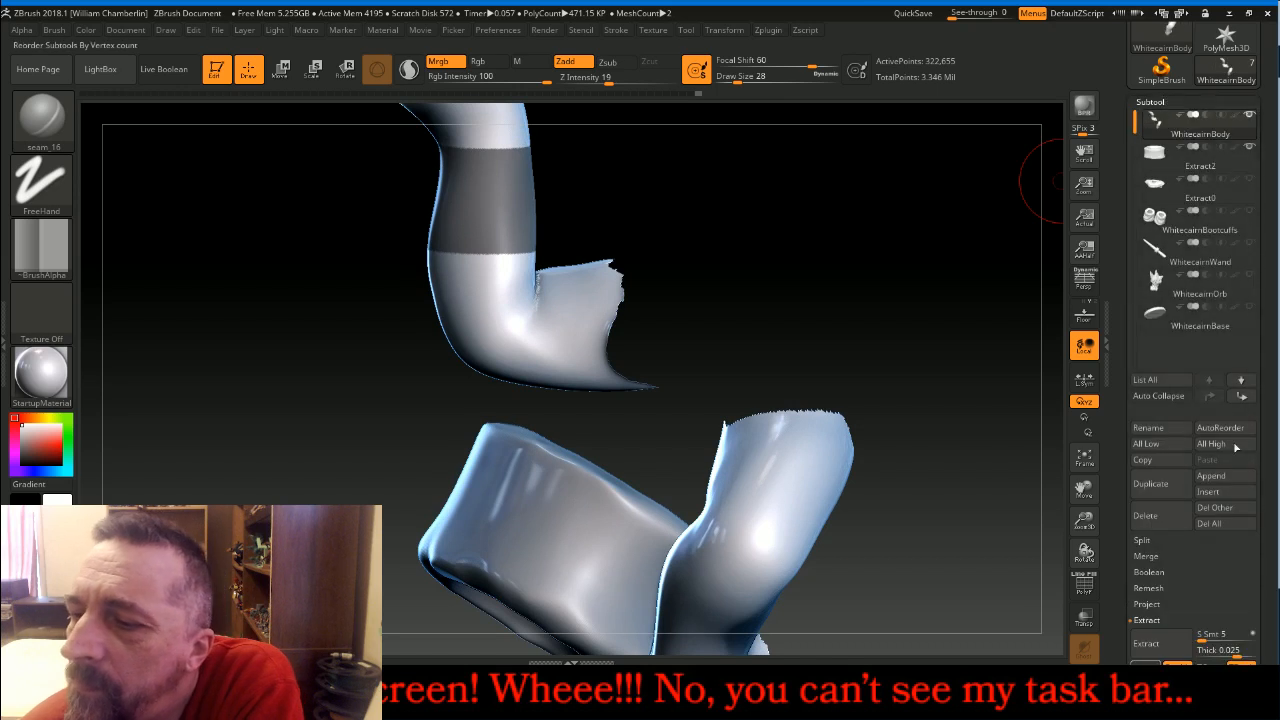
scroll(1270, 598, down, 3)
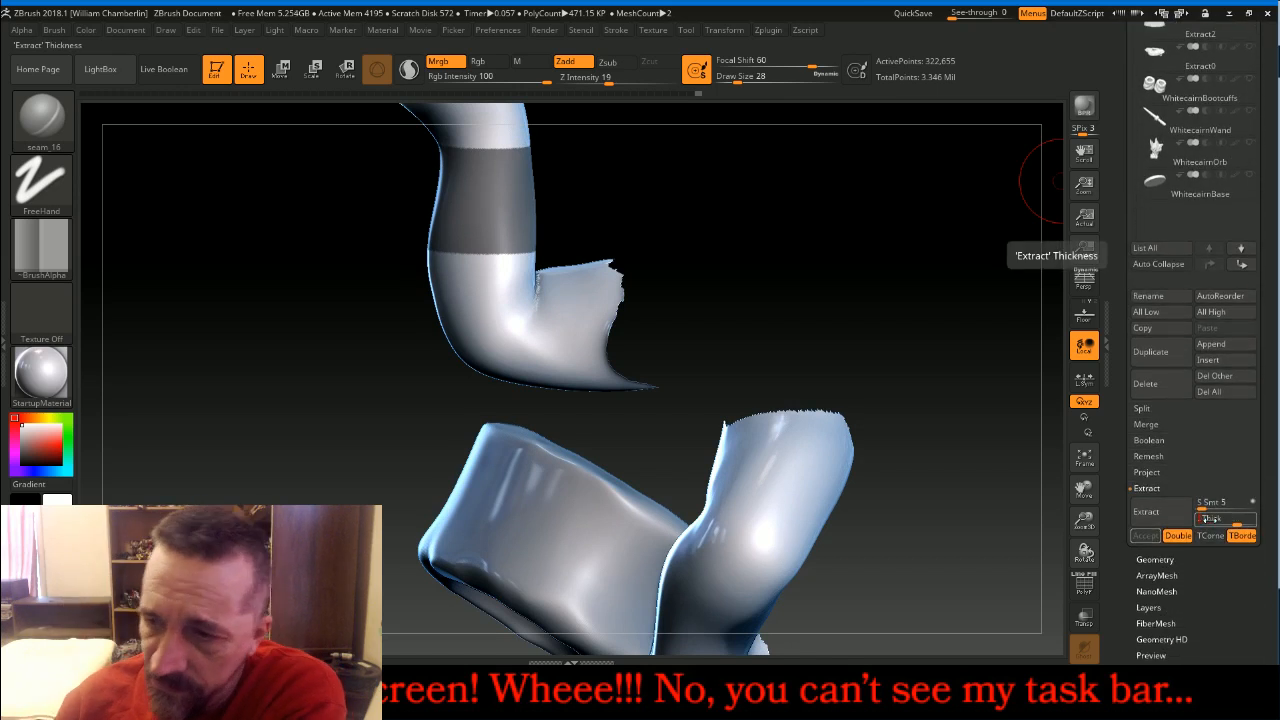
click(1146, 511)
click(1145, 535)
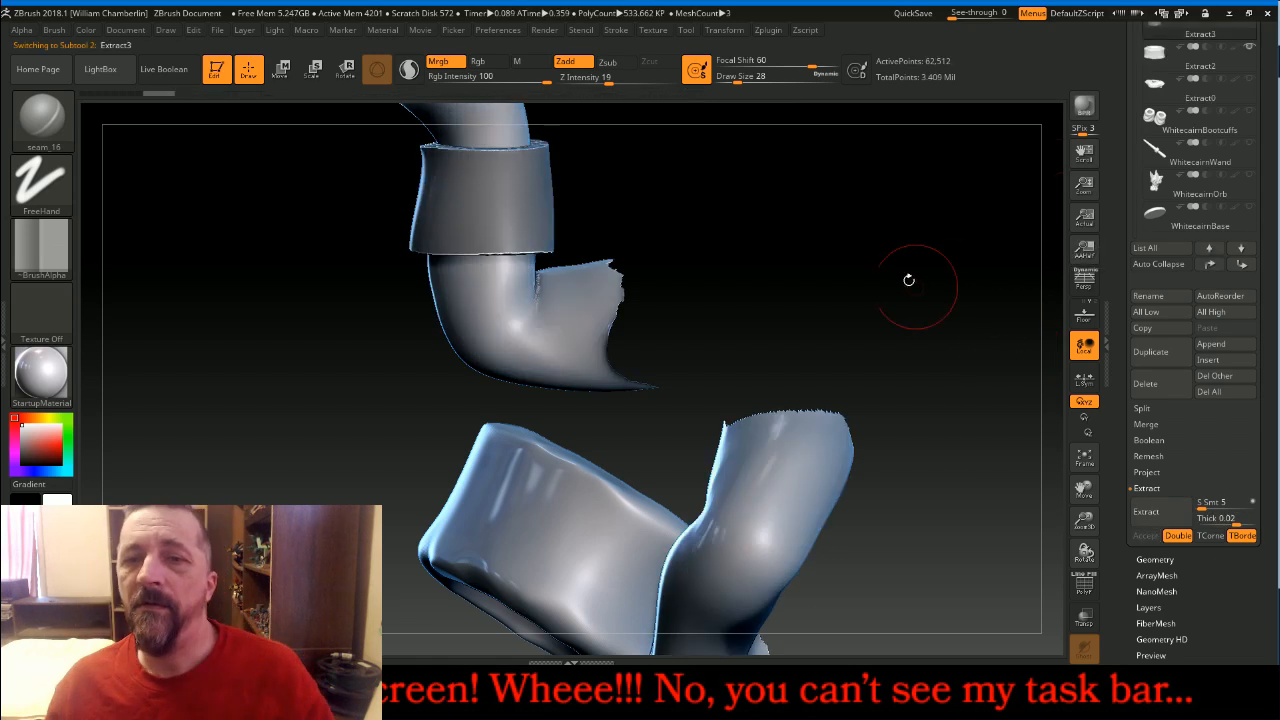
Return to the WhitecairnBody subtool and mask the other arm's forearm from near the wrist up to the elbow
drag(1268, 124, 1277, 180)
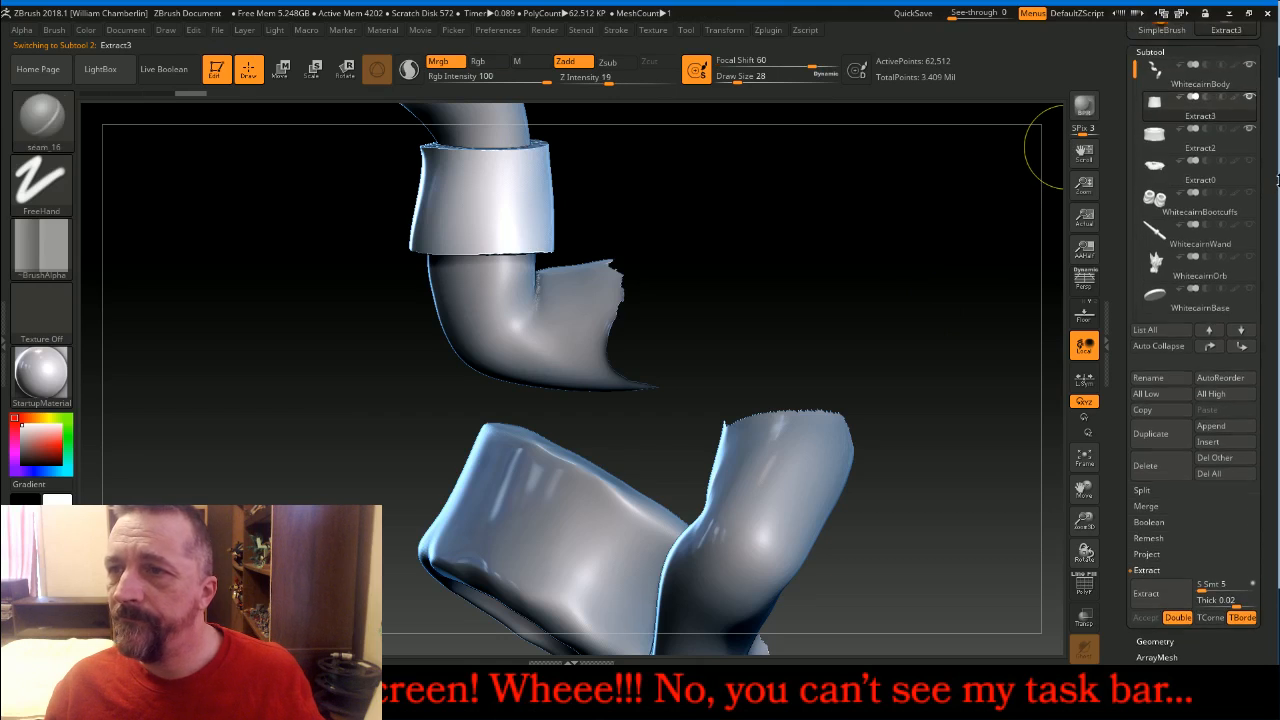
click(1162, 80)
drag(934, 271, 1040, 425)
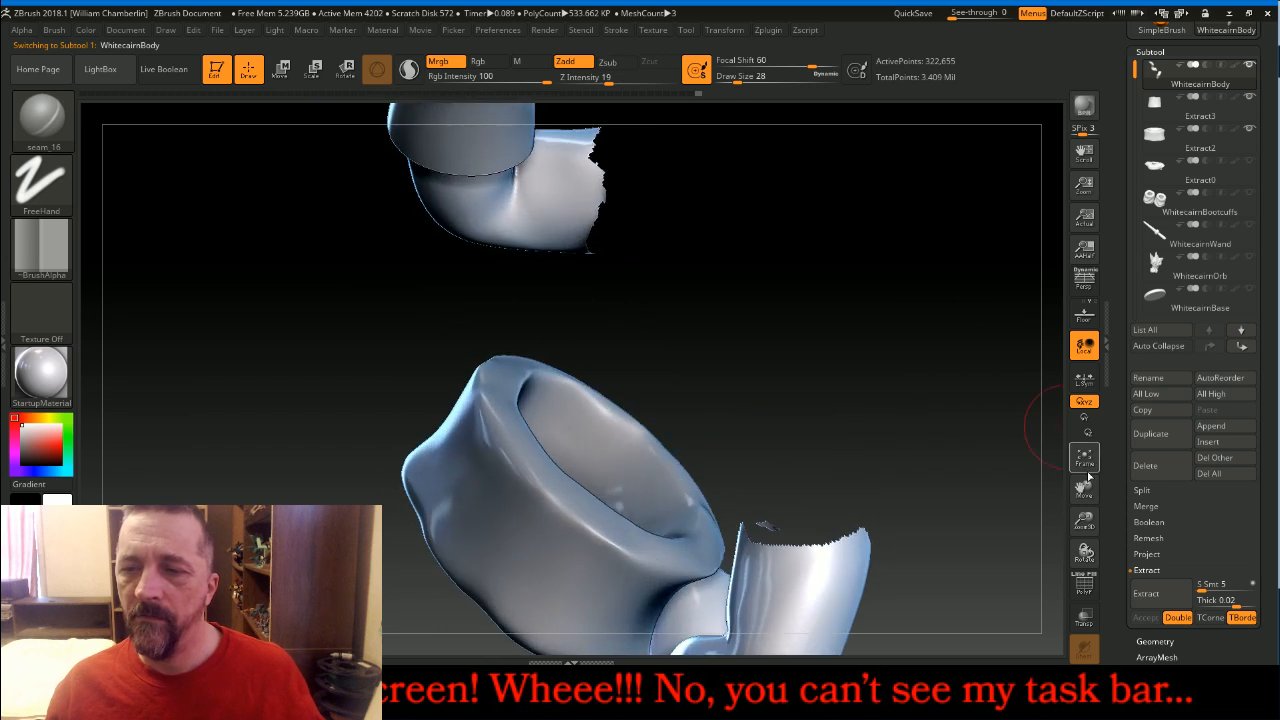
drag(1087, 487, 1054, 368)
mouse_move(957, 414)
mouse_down()
mouse_move(861, 461)
mouse_move(925, 468)
mouse_move(871, 457)
mouse_move(888, 428)
mouse_move(943, 446)
mouse_up()
key(ctrl)
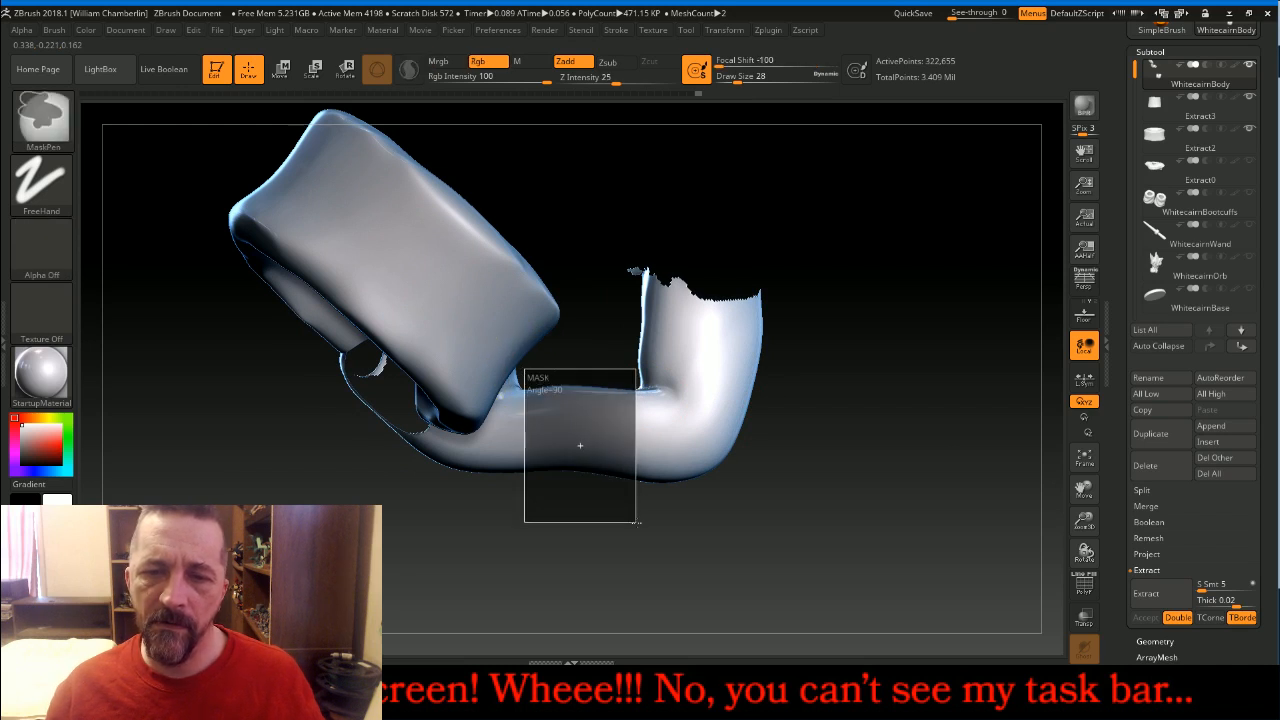
ctrl+drag(636, 521, 634, 528)
mouse_move(934, 477)
mouse_down()
mouse_move(868, 466)
mouse_move(937, 490)
mouse_move(934, 423)
mouse_move(867, 451)
mouse_move(931, 463)
mouse_move(905, 425)
mouse_move(707, 269)
mouse_up()
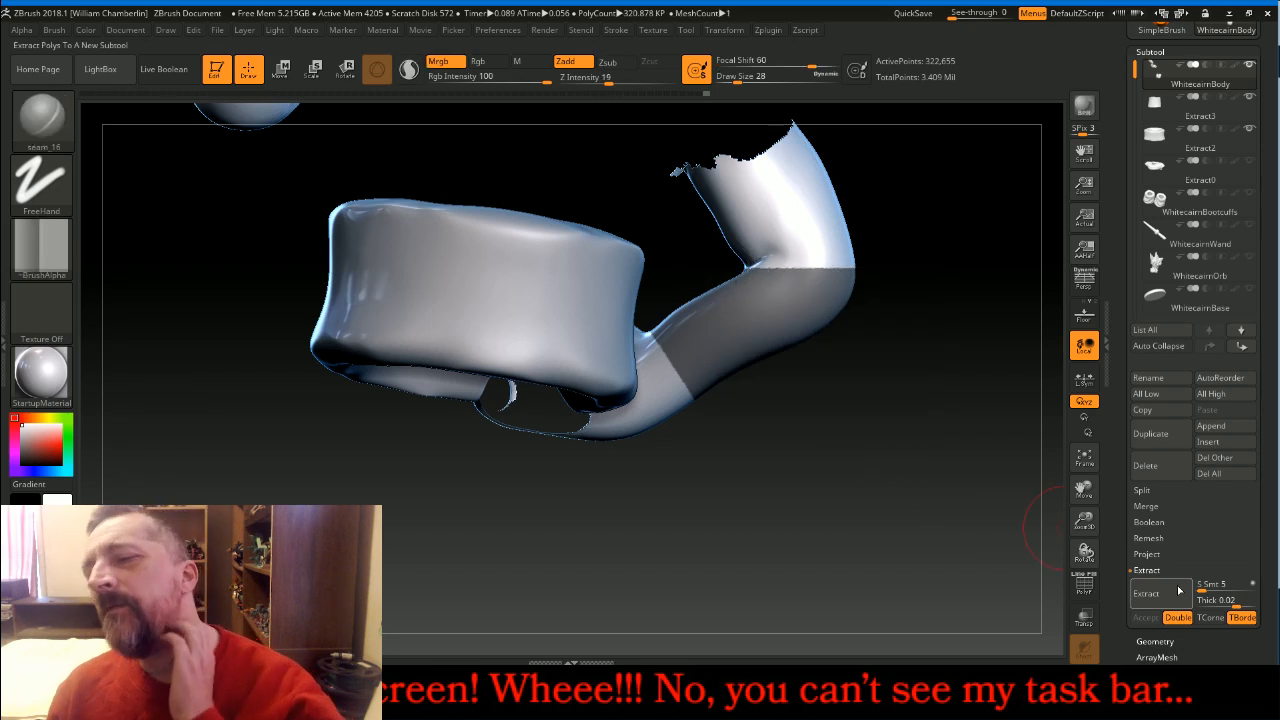
Extract the masked forearm of the bent arm with Thick 0.025 and Double on, and accept it as a new subtool
click(1218, 600)
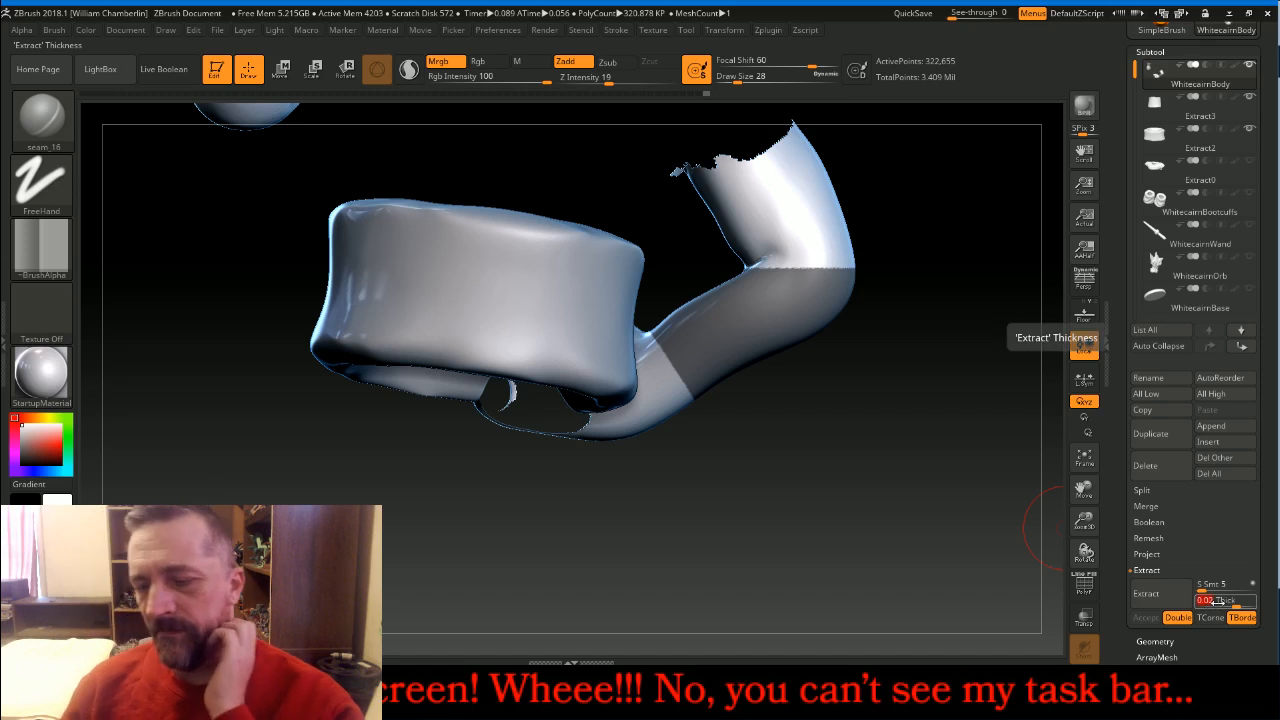
text(.025)
key(Return)
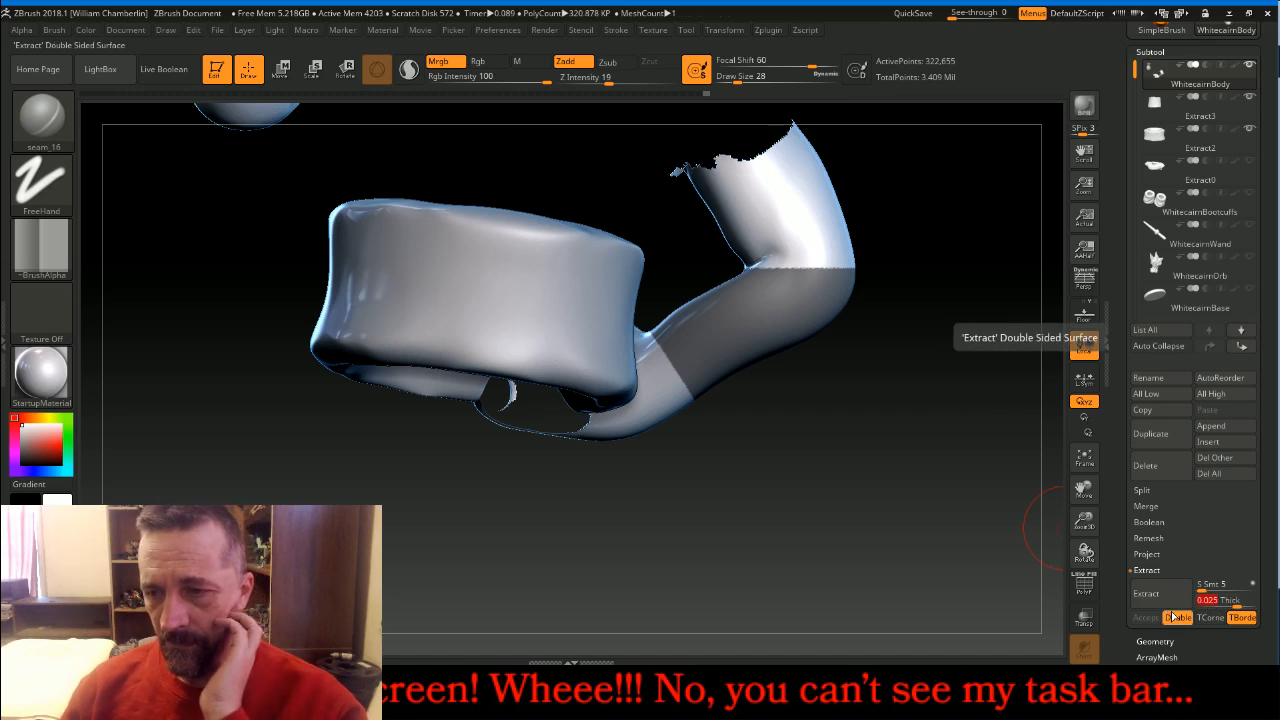
click(1146, 594)
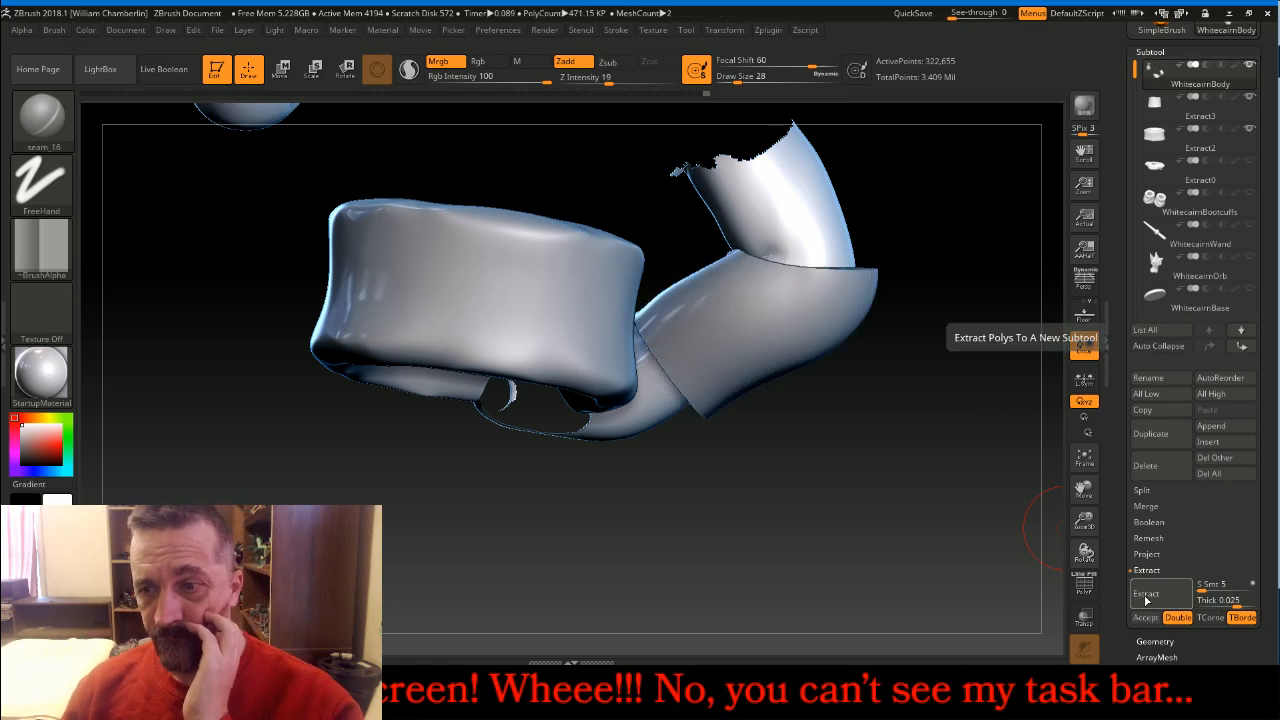
click(1146, 617)
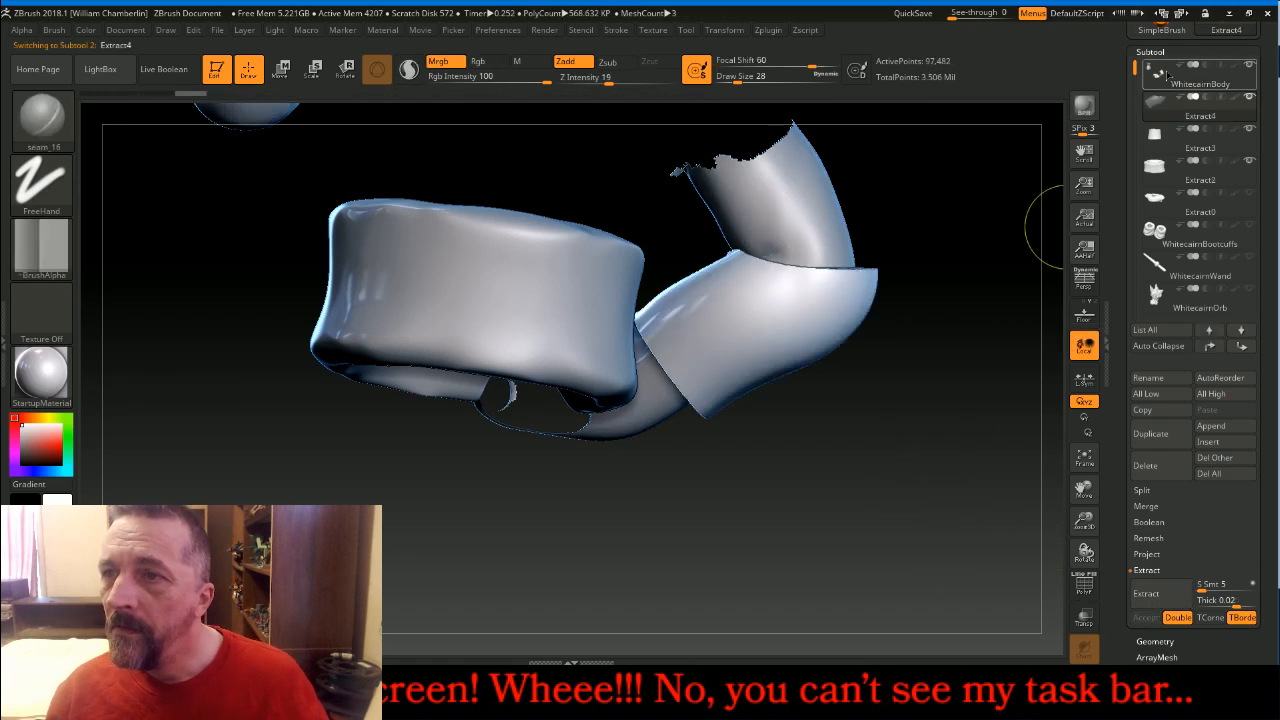
Return to the WhitecairnBody subtool, unhide the whole body, and show the Extract0 shoulder garment and WhitecairnBootcuffs subtools
click(1160, 75)
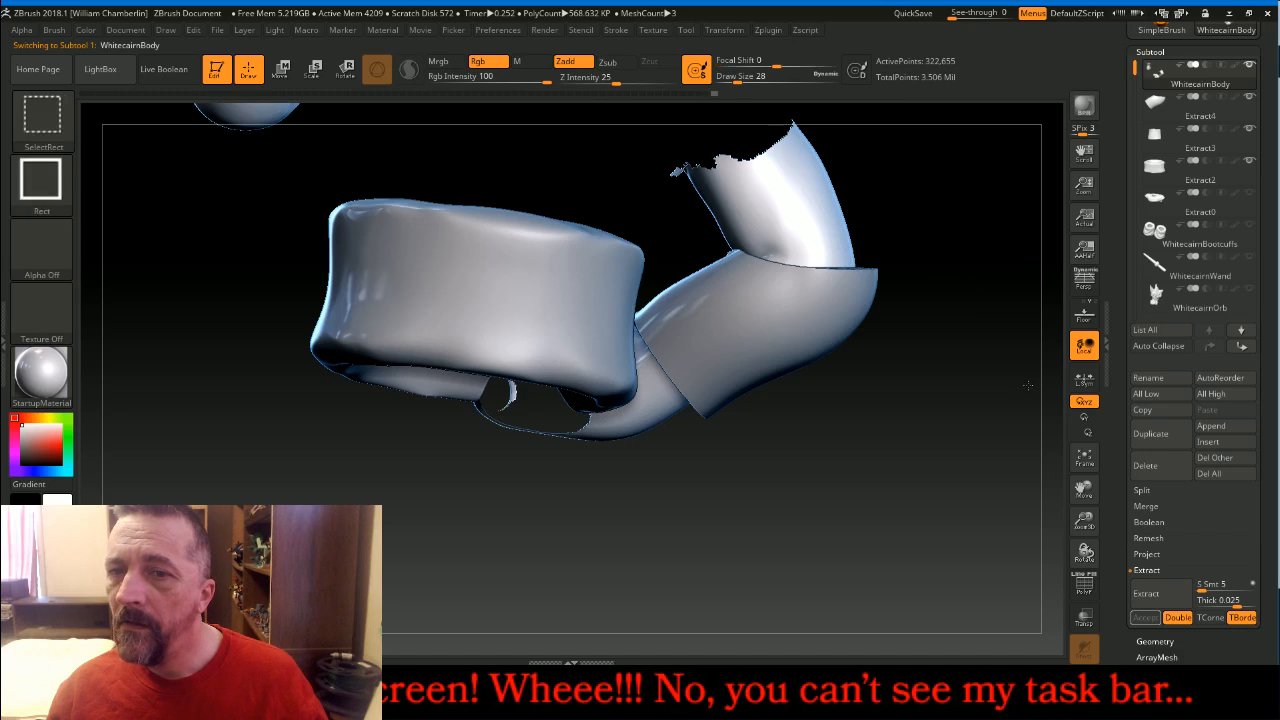
ctrl+shift+click(1028, 383)
click(1085, 458)
mouse_move(980, 463)
mouse_down()
mouse_move(923, 471)
mouse_move(972, 452)
mouse_up()
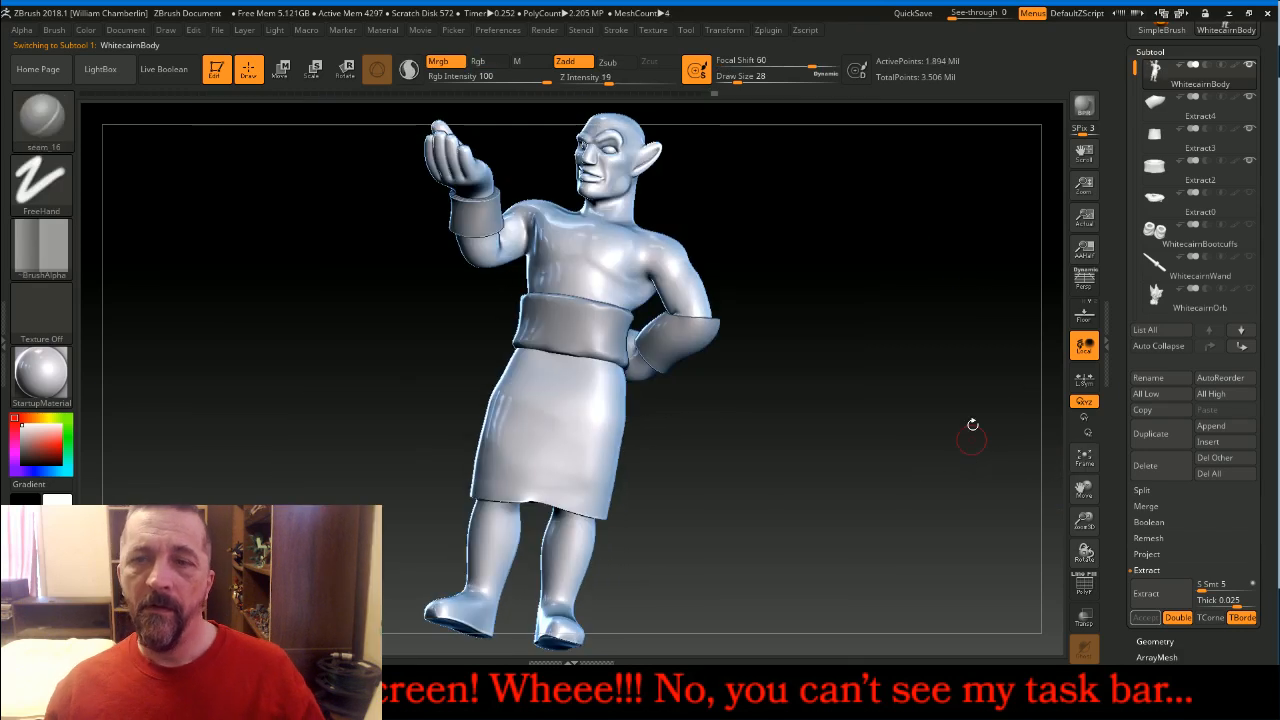
click(1249, 192)
click(1249, 224)
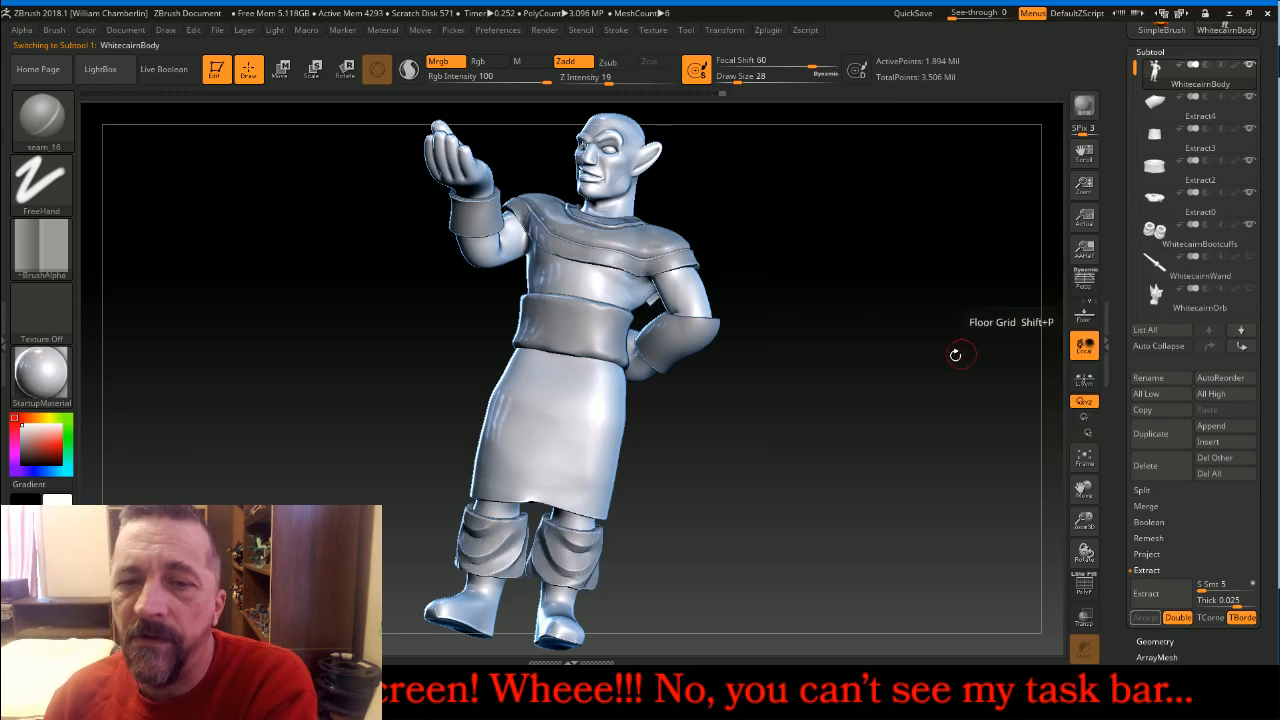
drag(937, 366, 939, 374)
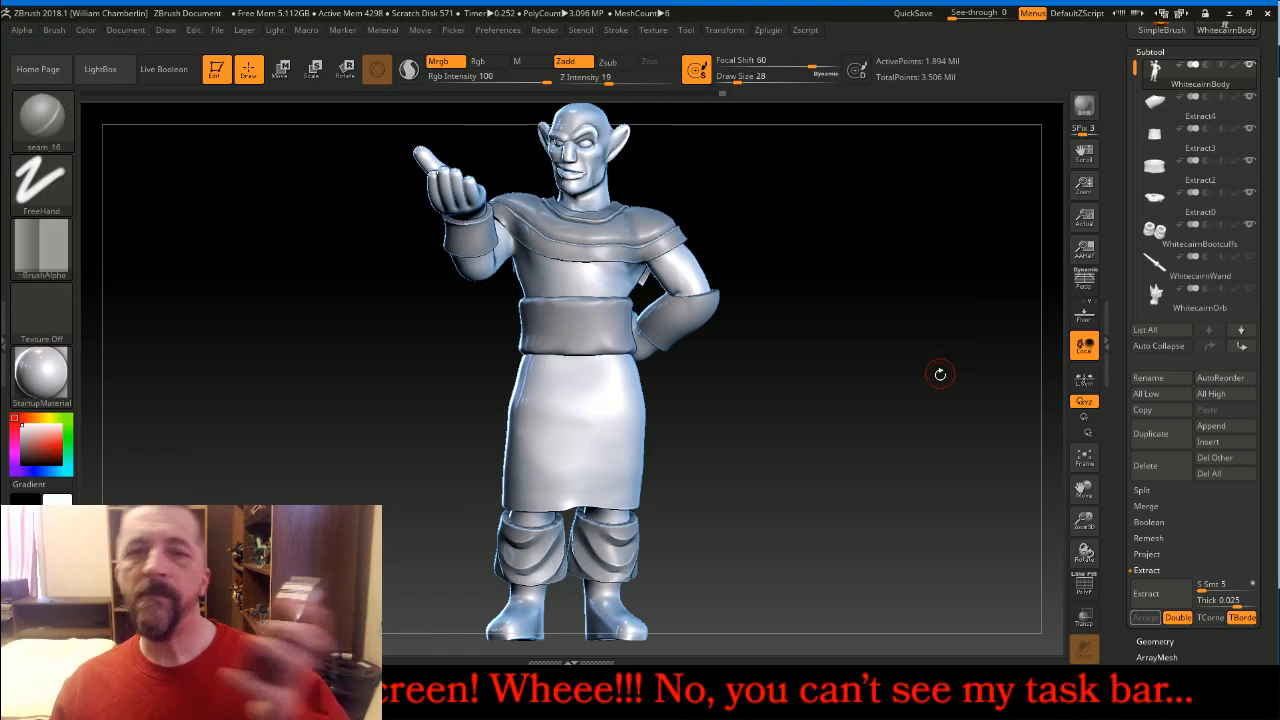
drag(940, 374, 901, 366)
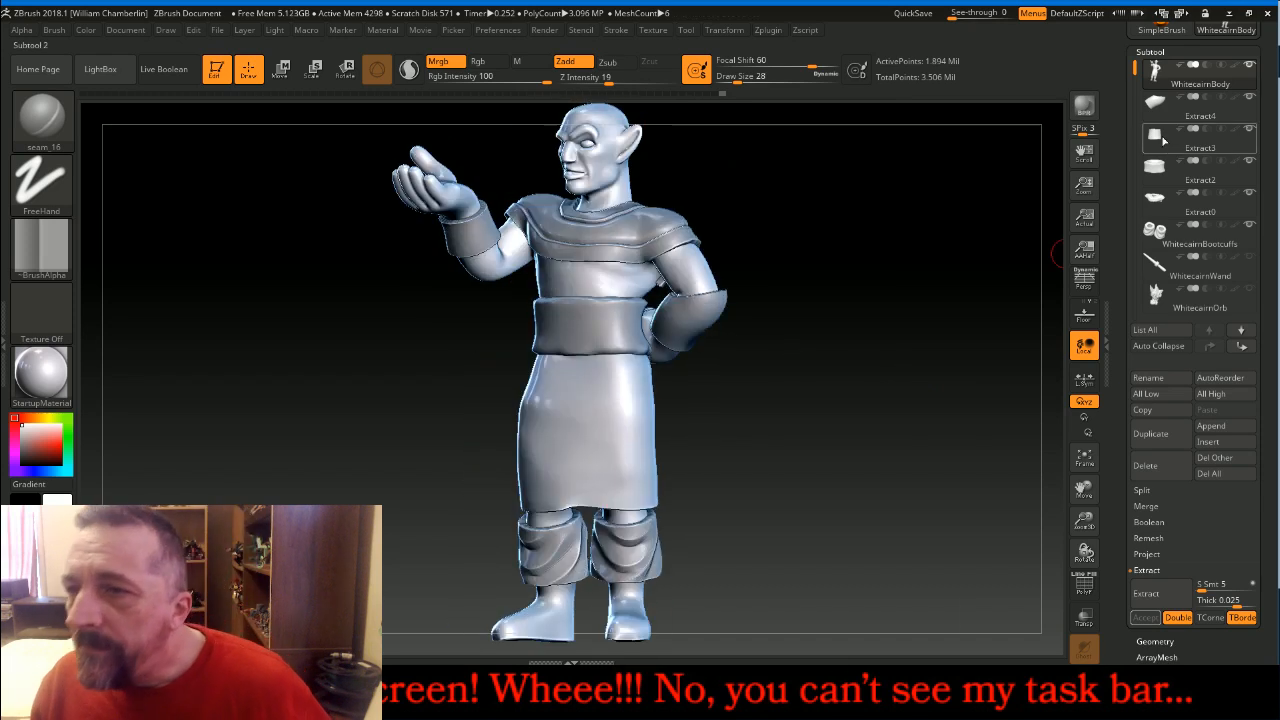
Select the Extract3 bracer on the raised forearm and carve two parallel seams across it with the seam_16 brush
click(1163, 140)
drag(983, 274, 940, 307)
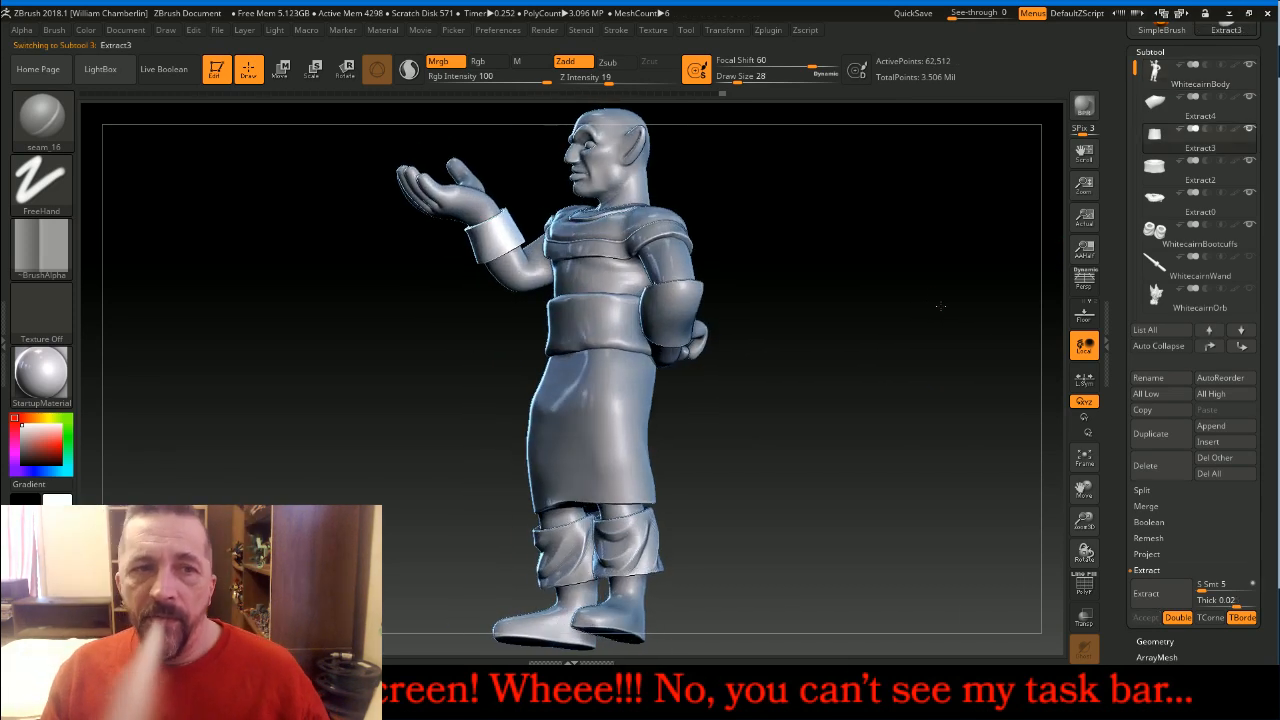
click(1084, 457)
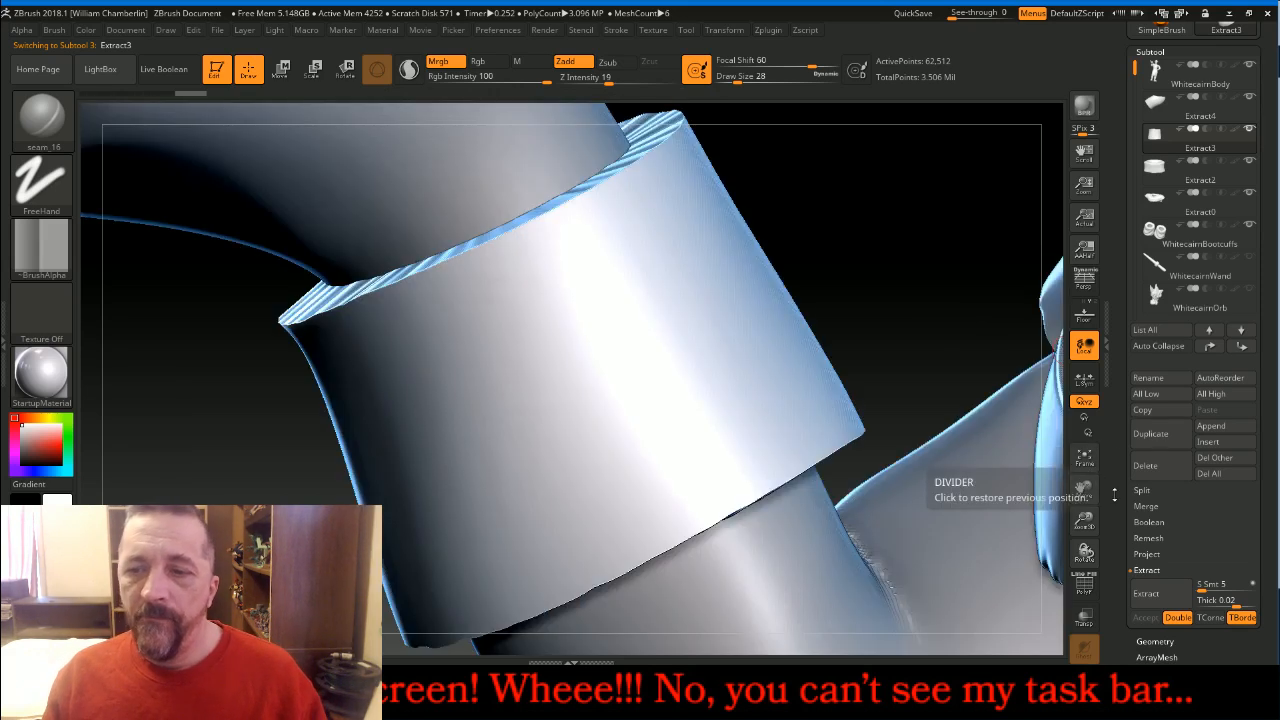
drag(1084, 522, 1056, 400)
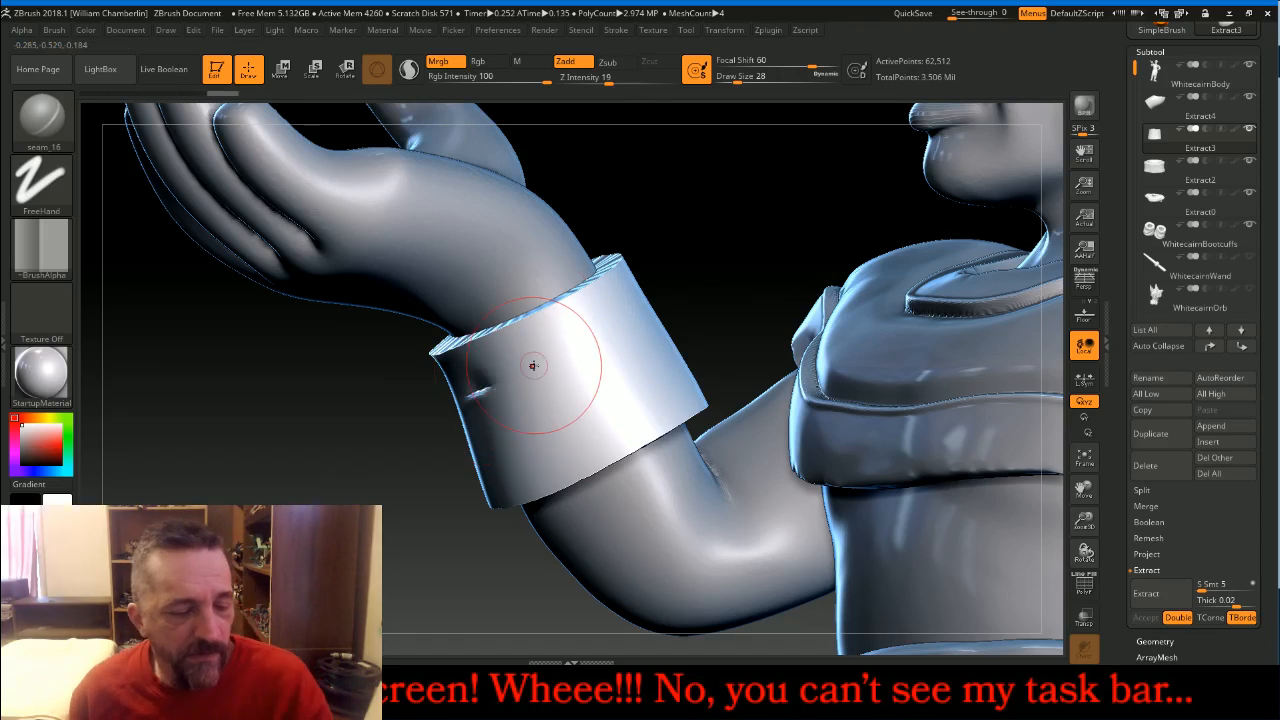
drag(706, 262, 702, 269)
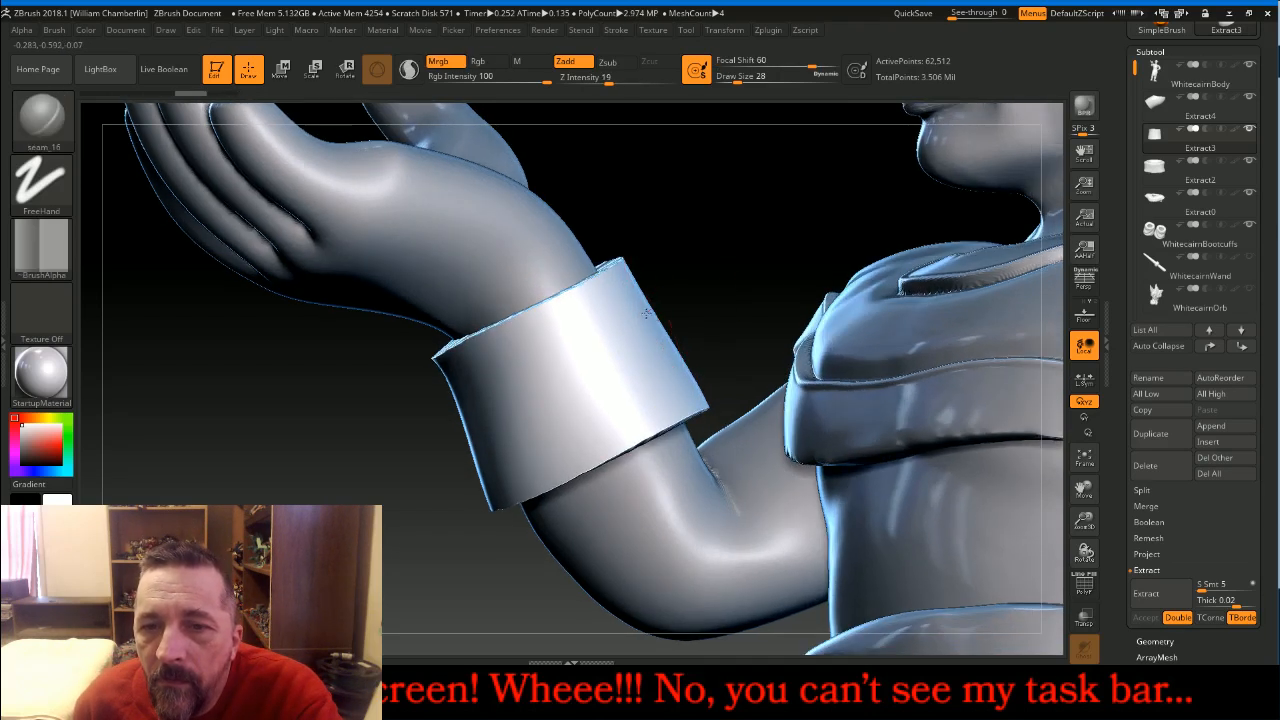
drag(648, 317, 462, 408)
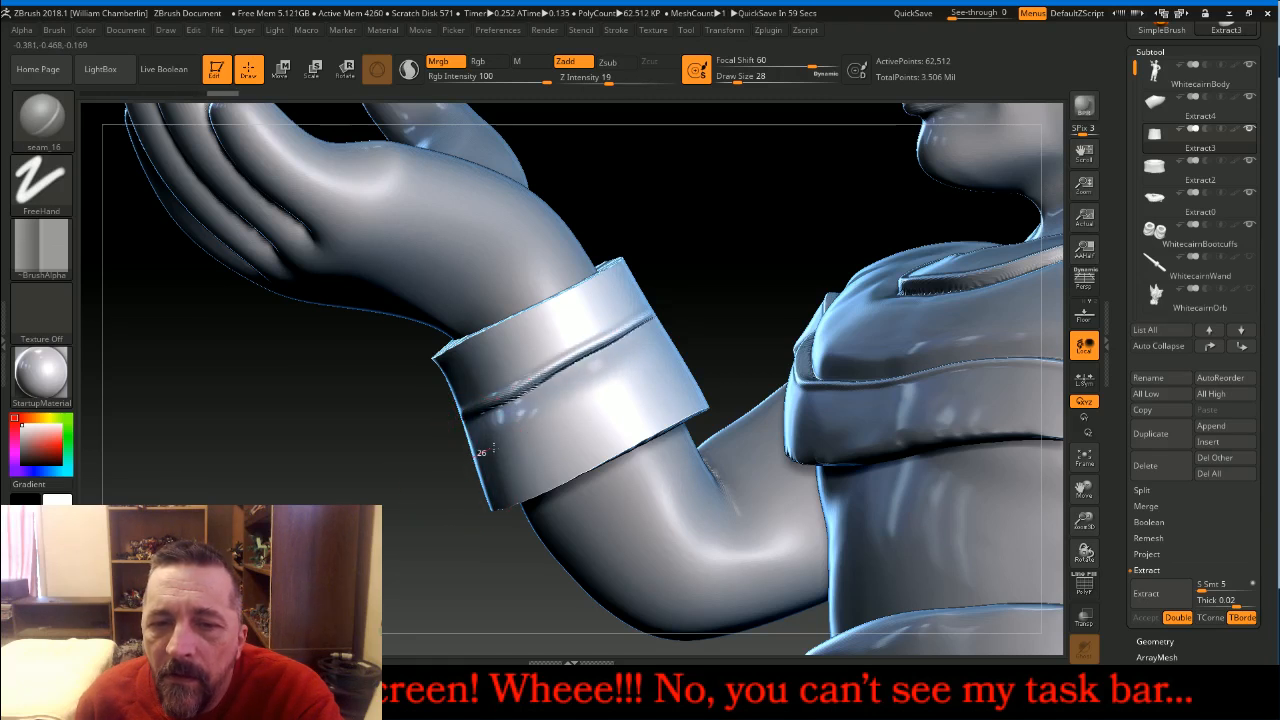
drag(516, 436, 696, 343)
Hide the body and the shoulder garment, and continue the seams around the rest of the bracer
mouse_move(793, 224)
mouse_down()
mouse_move(787, 240)
mouse_move(1010, 185)
mouse_up()
click(1249, 65)
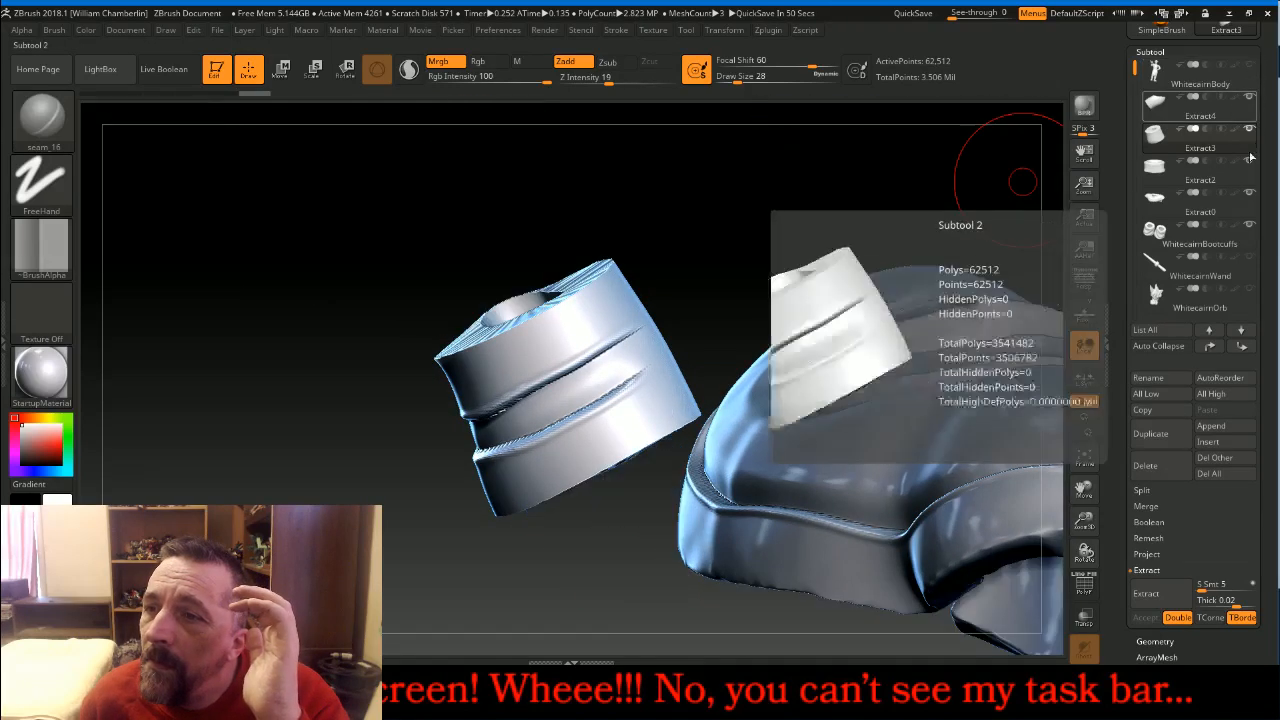
click(1249, 225)
click(1249, 193)
drag(975, 300, 914, 354)
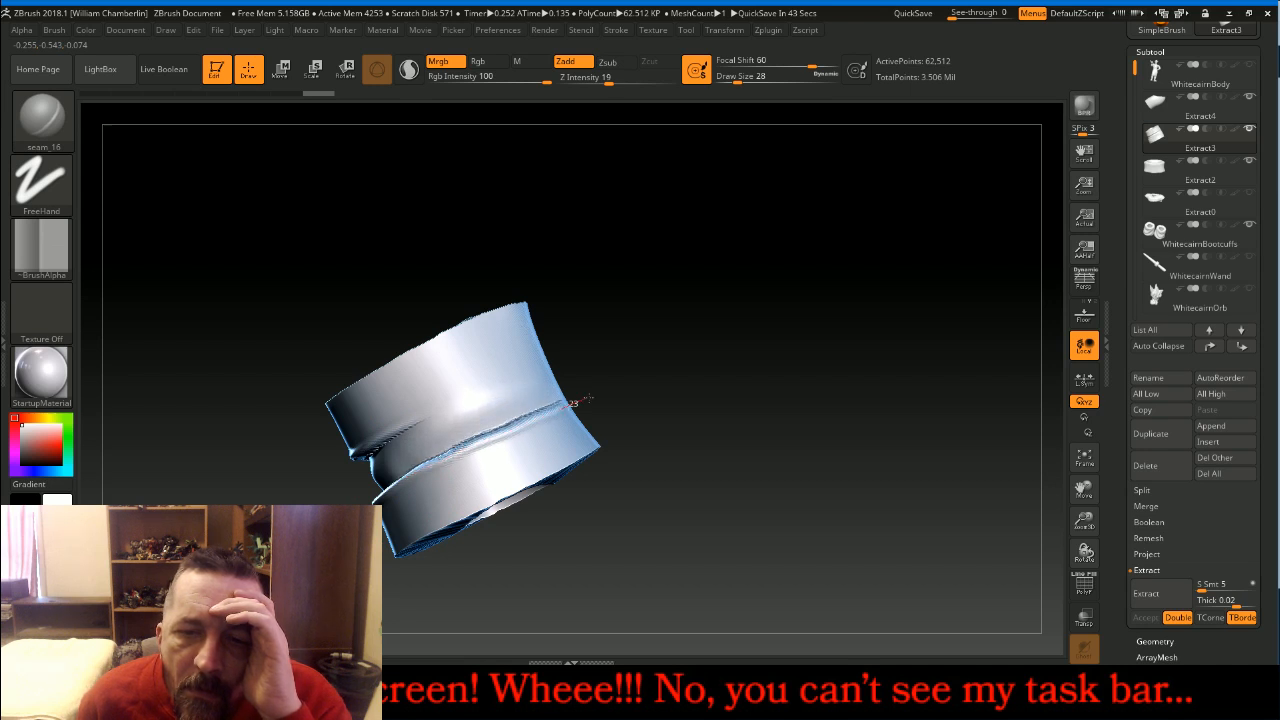
mouse_move(874, 320)
mouse_down()
mouse_move(848, 340)
mouse_move(430, 450)
mouse_move(361, 488)
mouse_move(491, 461)
mouse_up()
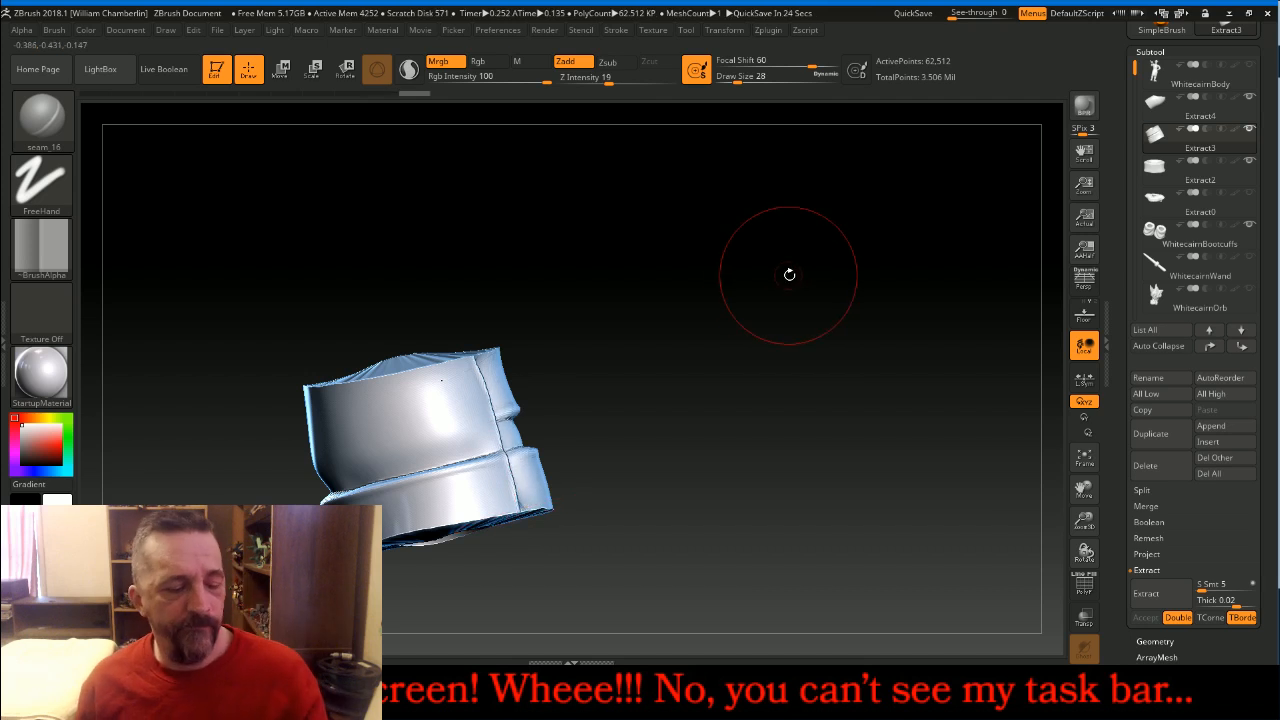
Check the bracer against the body, hide the body again, and carve a lengthwise seam across both bands and the middle strip
click(1251, 66)
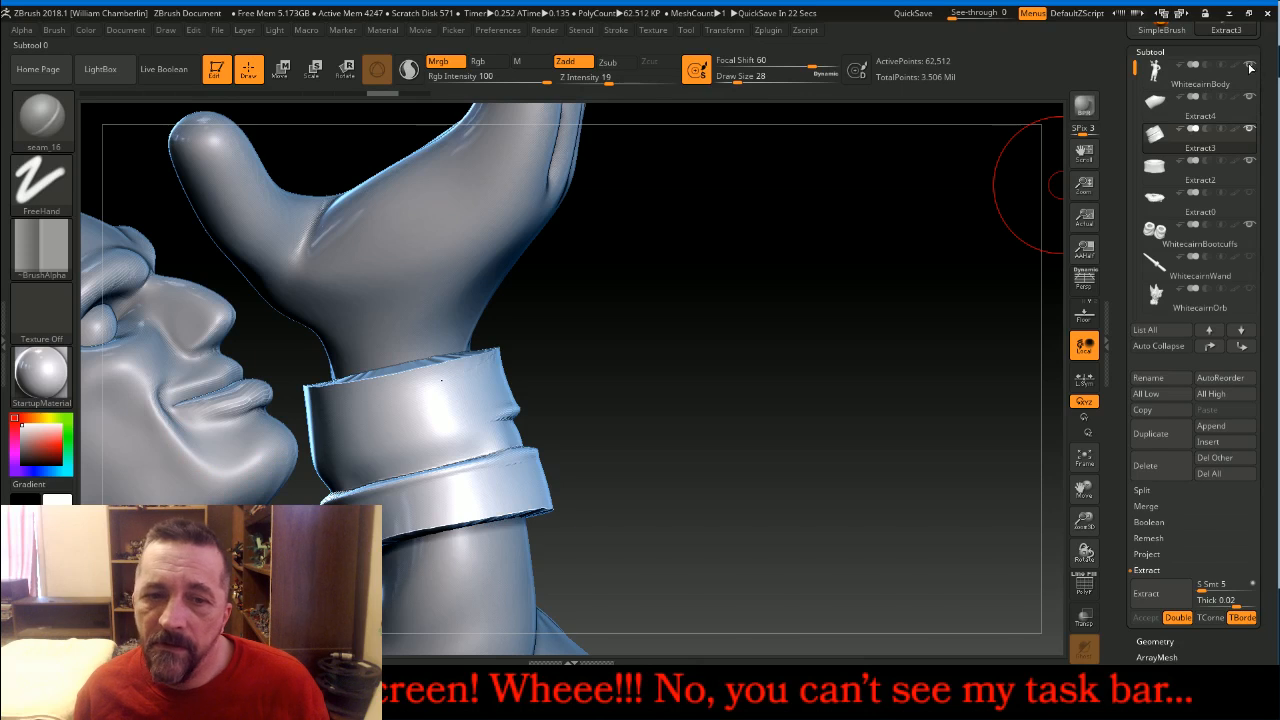
click(1251, 68)
drag(920, 280, 790, 336)
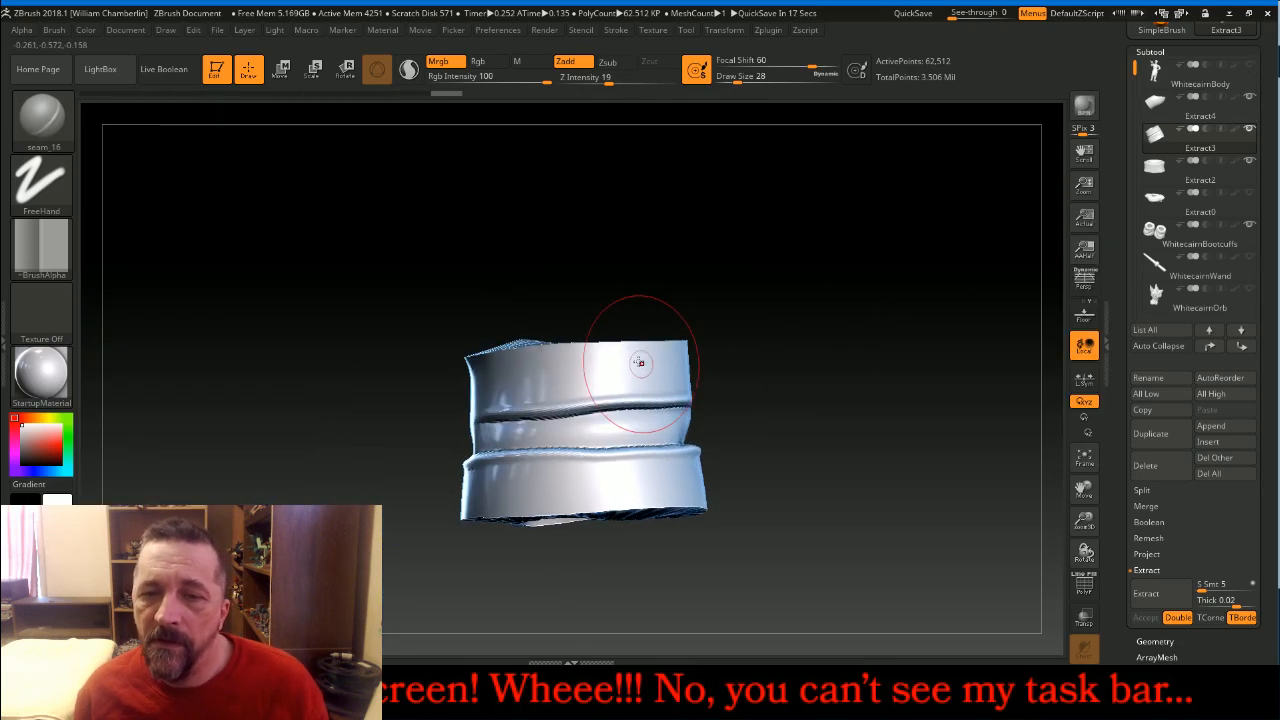
drag(622, 405, 629, 476)
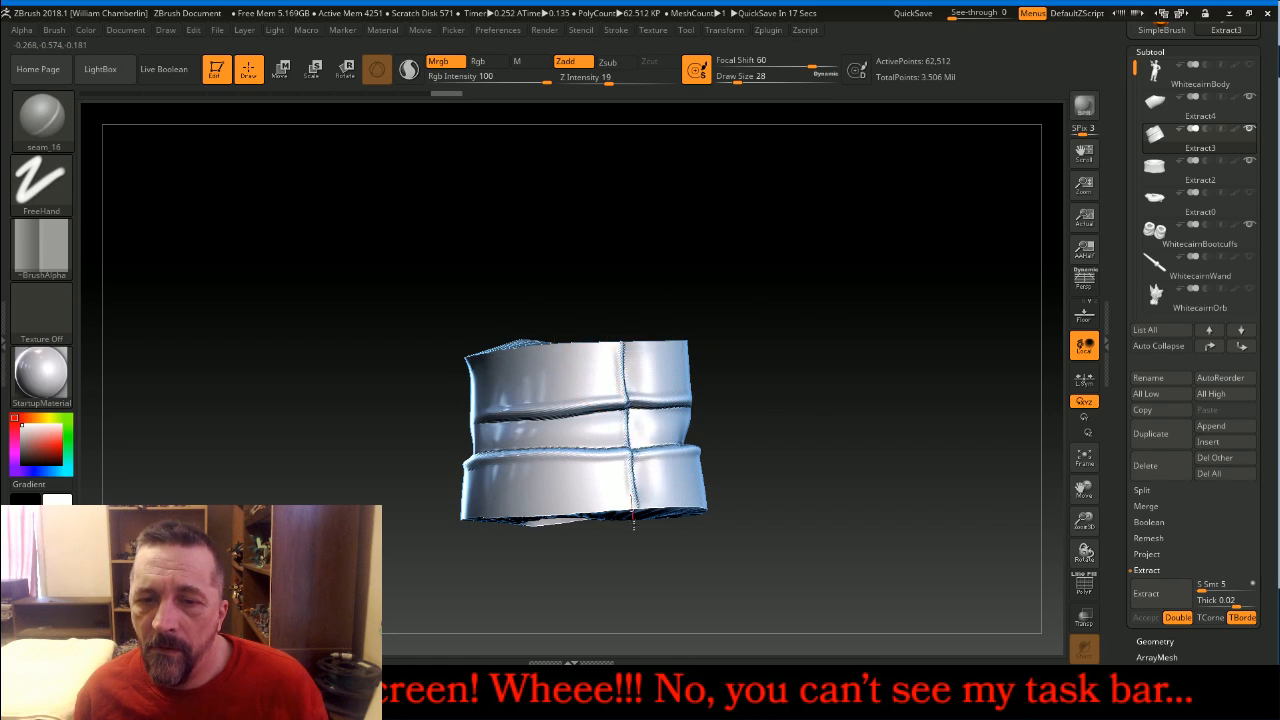
Carve over the upper seam again around the remaining sides of the bracer to complete it
drag(795, 286, 854, 291)
drag(614, 408, 459, 424)
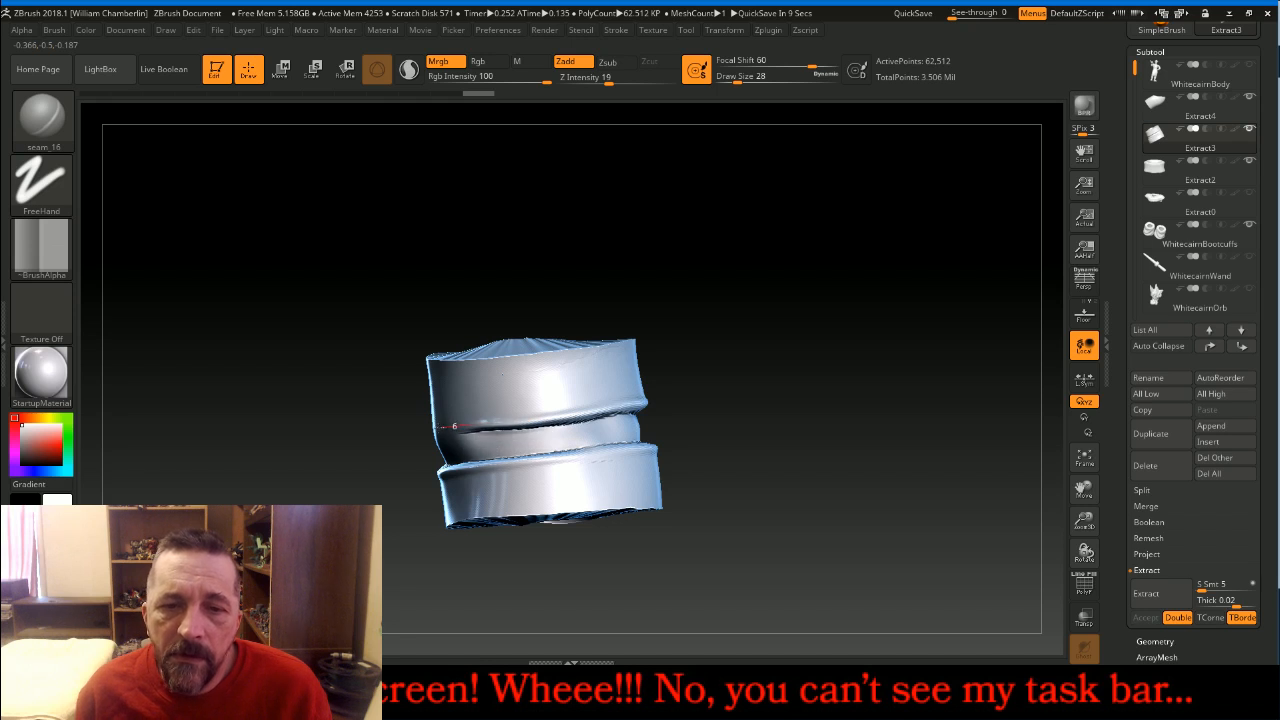
mouse_move(703, 223)
mouse_down()
mouse_move(786, 209)
mouse_move(774, 214)
mouse_up()
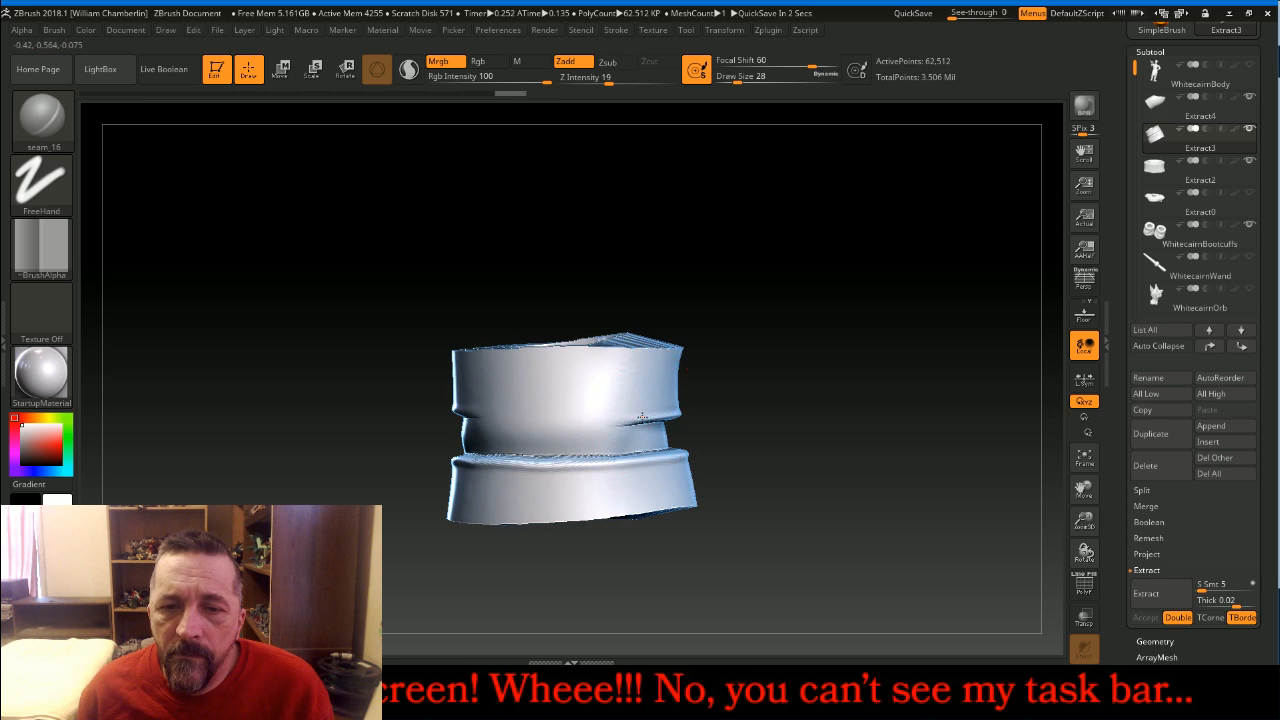
drag(613, 418, 492, 414)
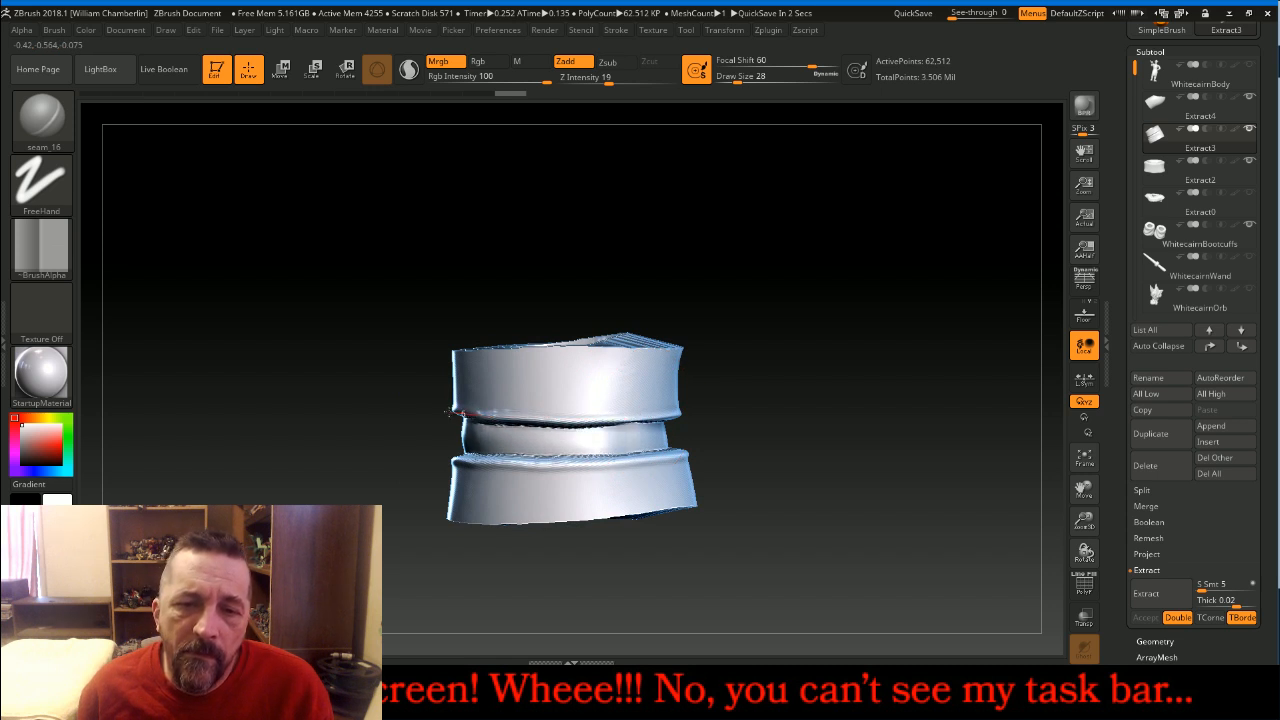
Raise four round studs beside the lengthwise seam, two per band, using the Inflat brush at Z Intensity 16 and Draw Size 10
drag(909, 328, 752, 294)
click(43, 117)
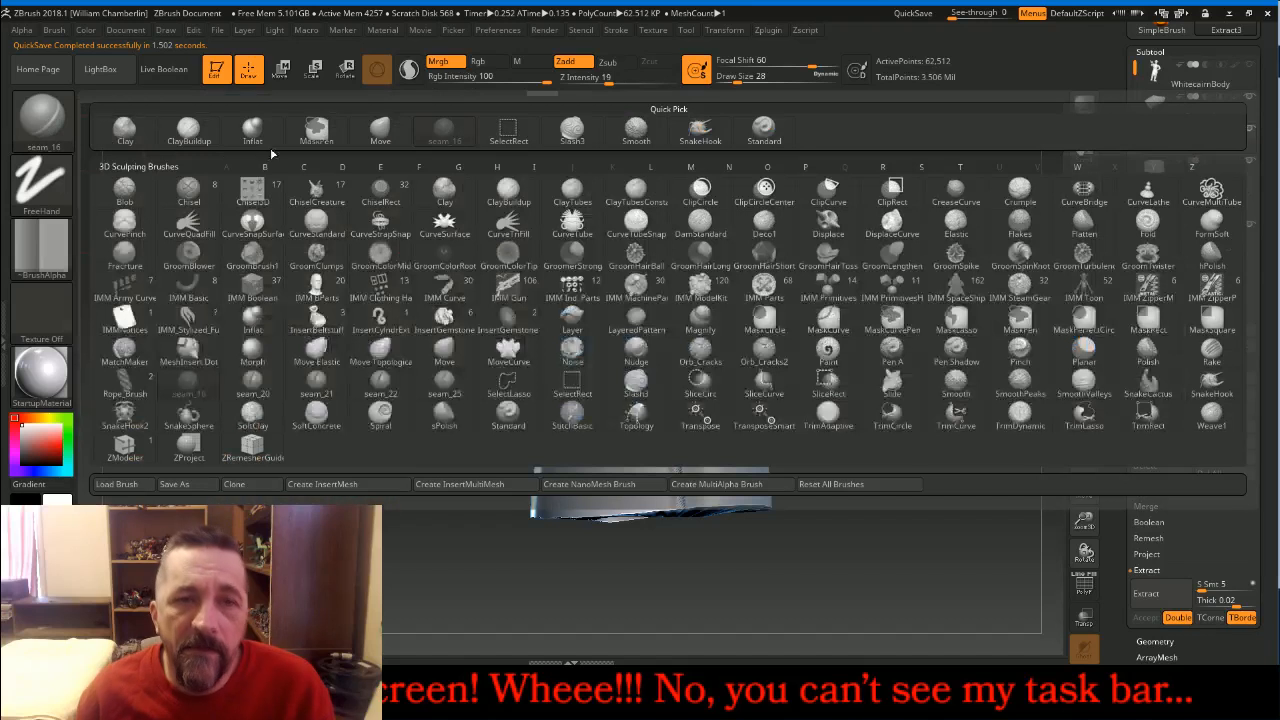
click(253, 130)
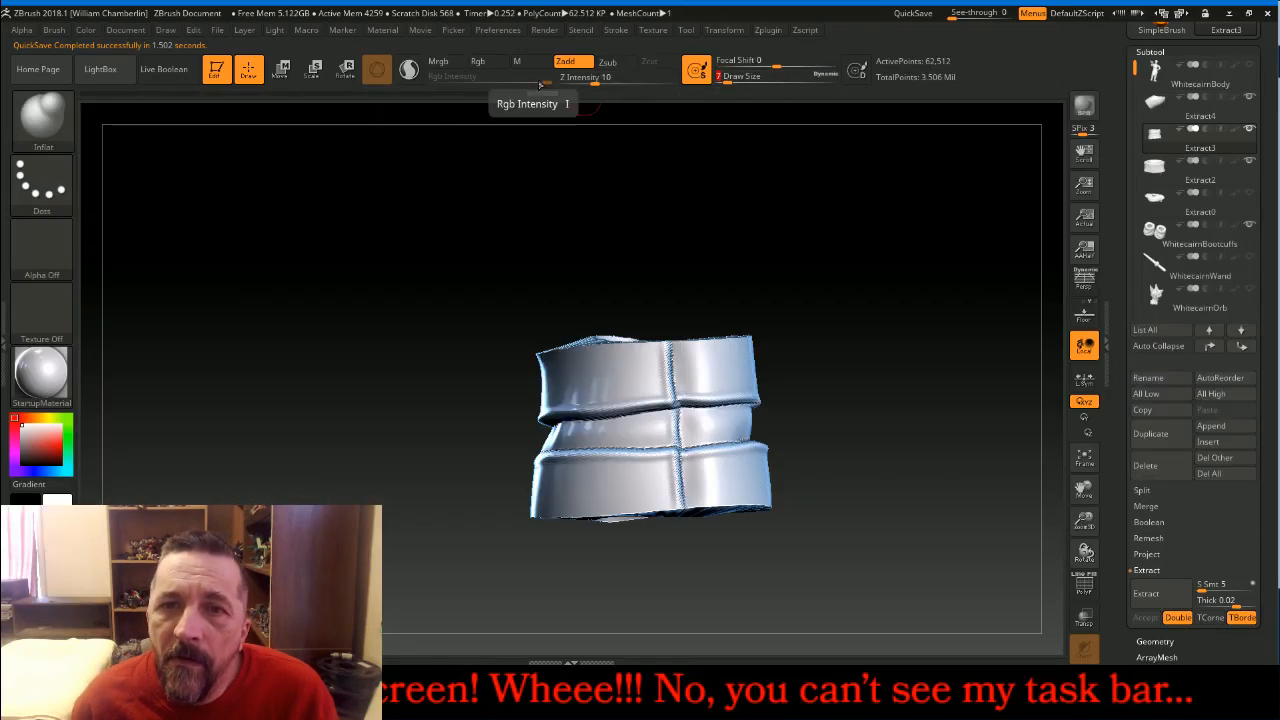
drag(587, 81, 606, 78)
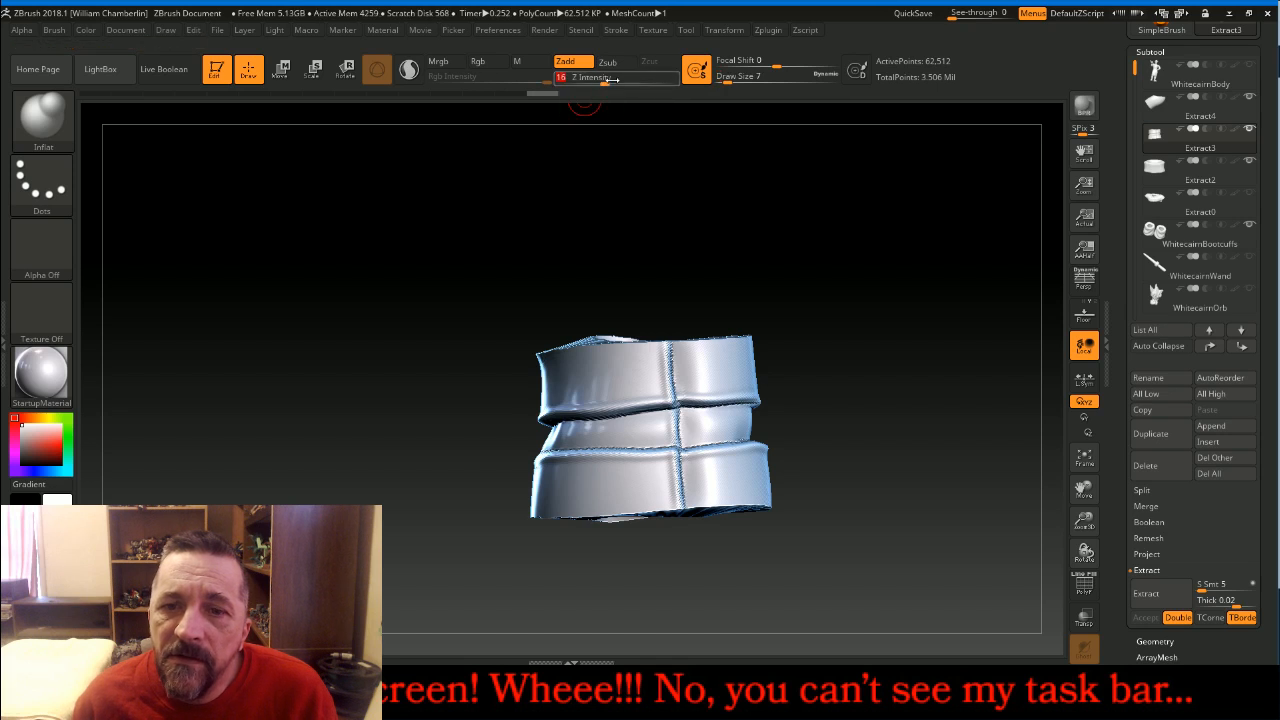
key(bracketright)
key(bracketright)
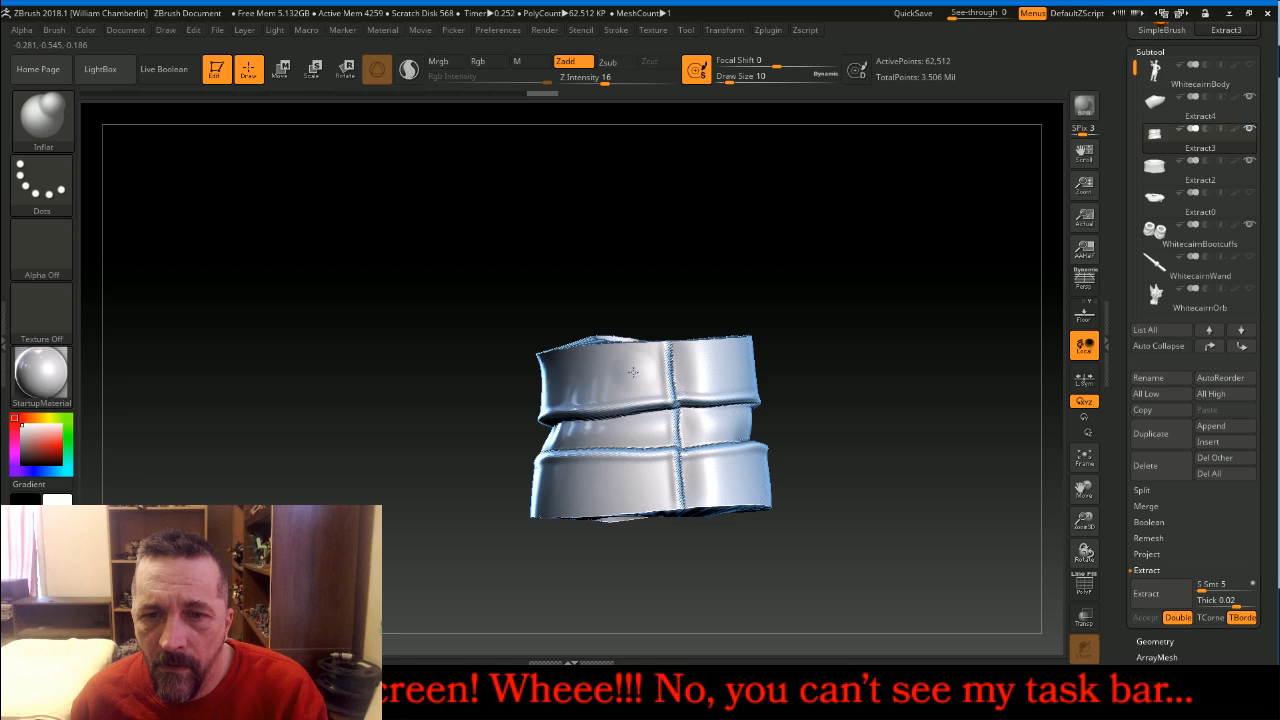
click(630, 373)
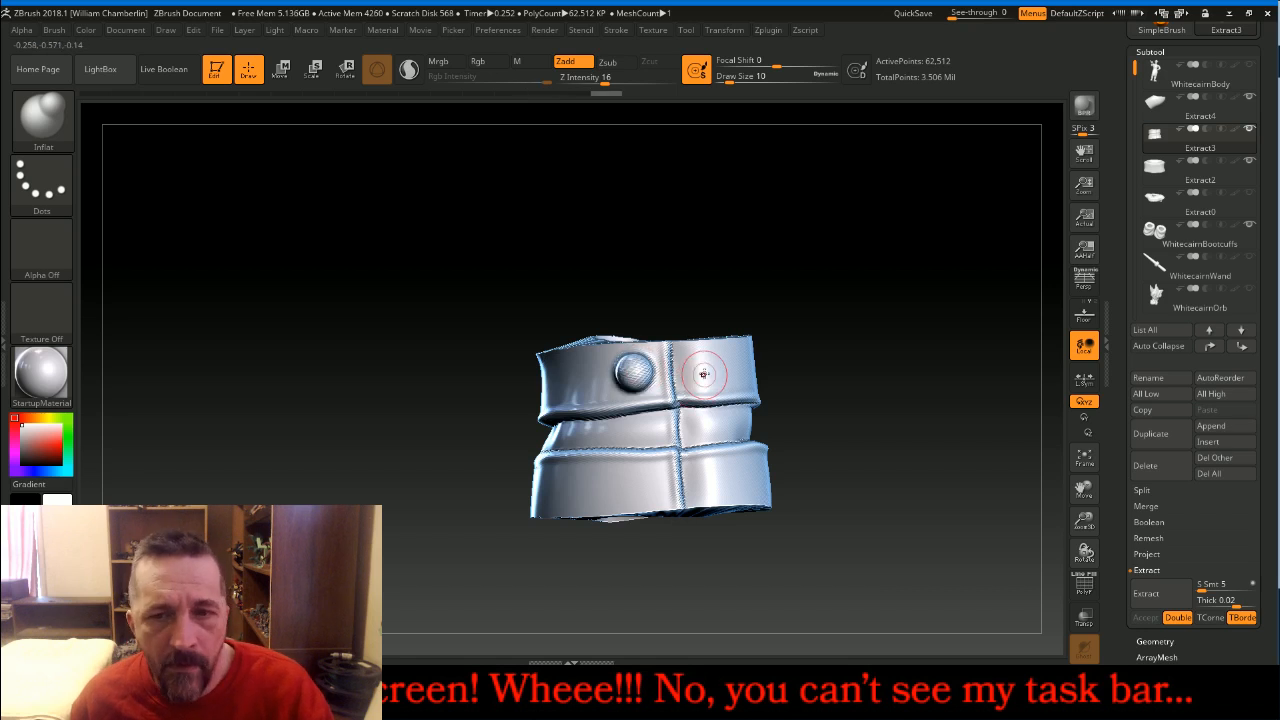
drag(704, 366, 710, 368)
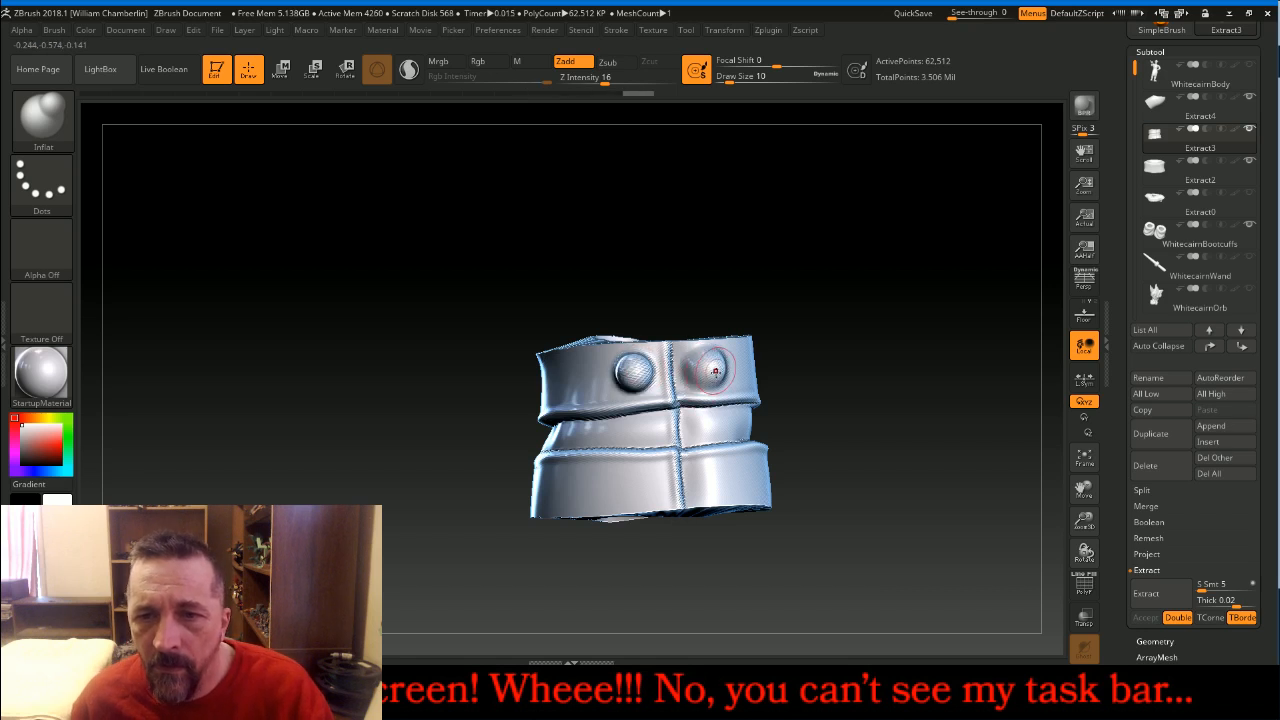
click(717, 479)
drag(644, 483, 645, 486)
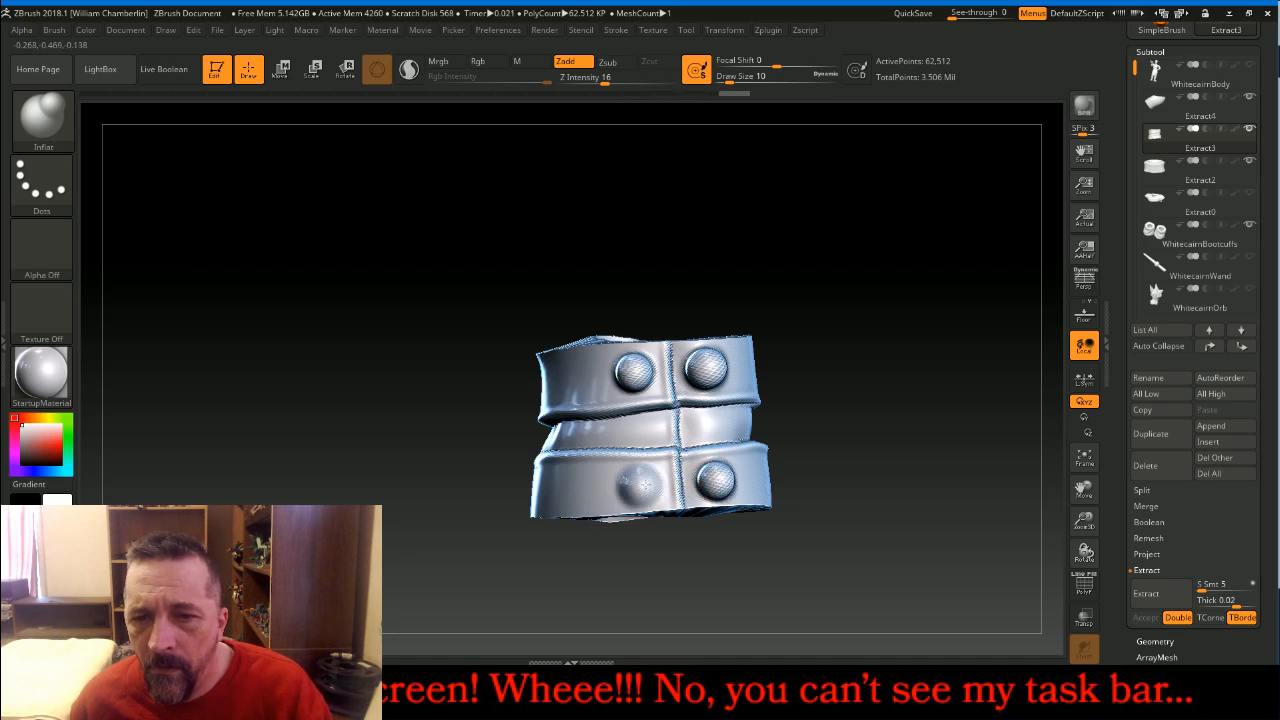
Show the body again and inspect the studded bracer on the raised arm and within the whole figure
drag(909, 257, 920, 258)
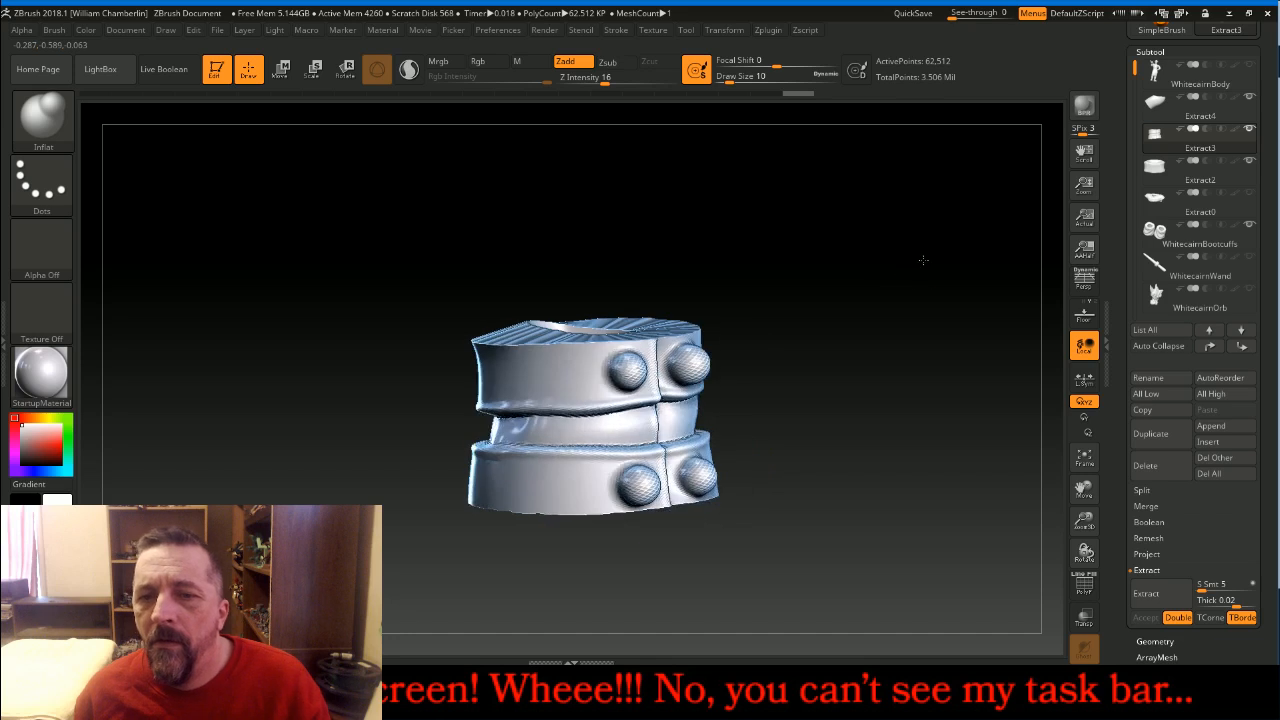
click(1247, 68)
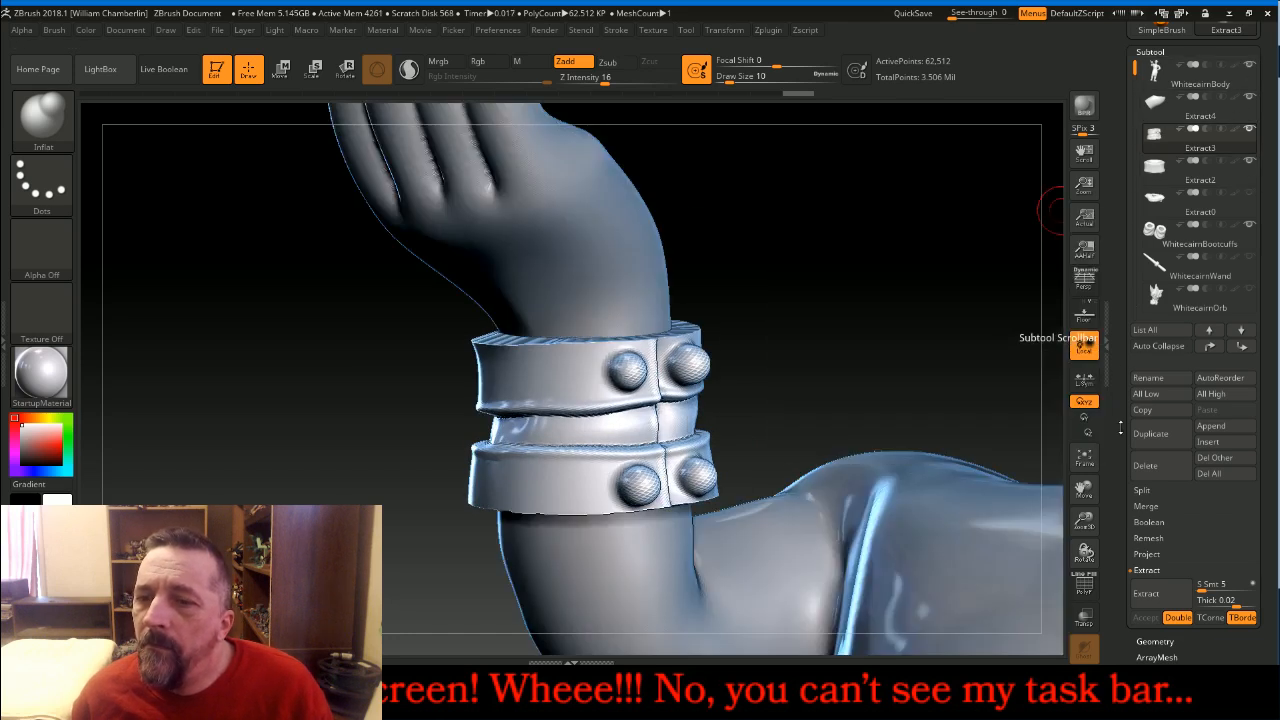
click(1084, 457)
drag(937, 434, 1018, 285)
Select the Extract4 bracer, hide the body, waist band and boot cuffs, and frame the bracer for sculpting
drag(1132, 142, 1111, 197)
click(1250, 66)
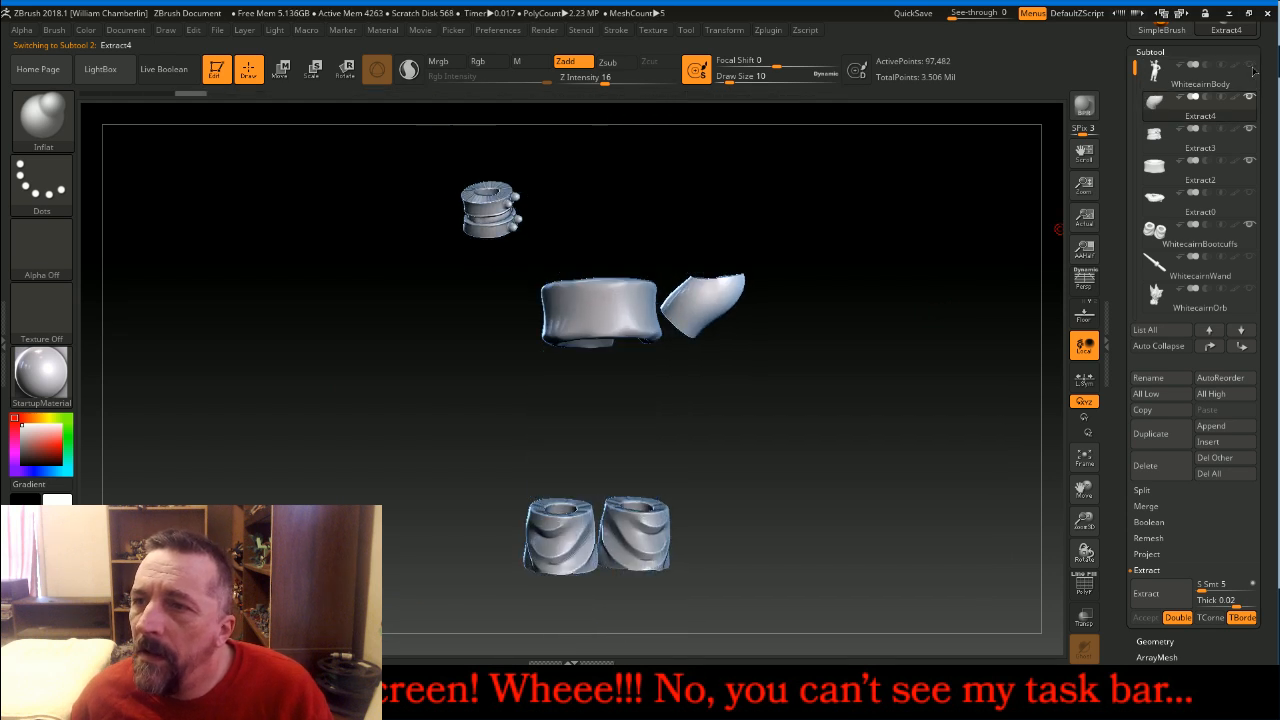
click(1249, 161)
click(1250, 224)
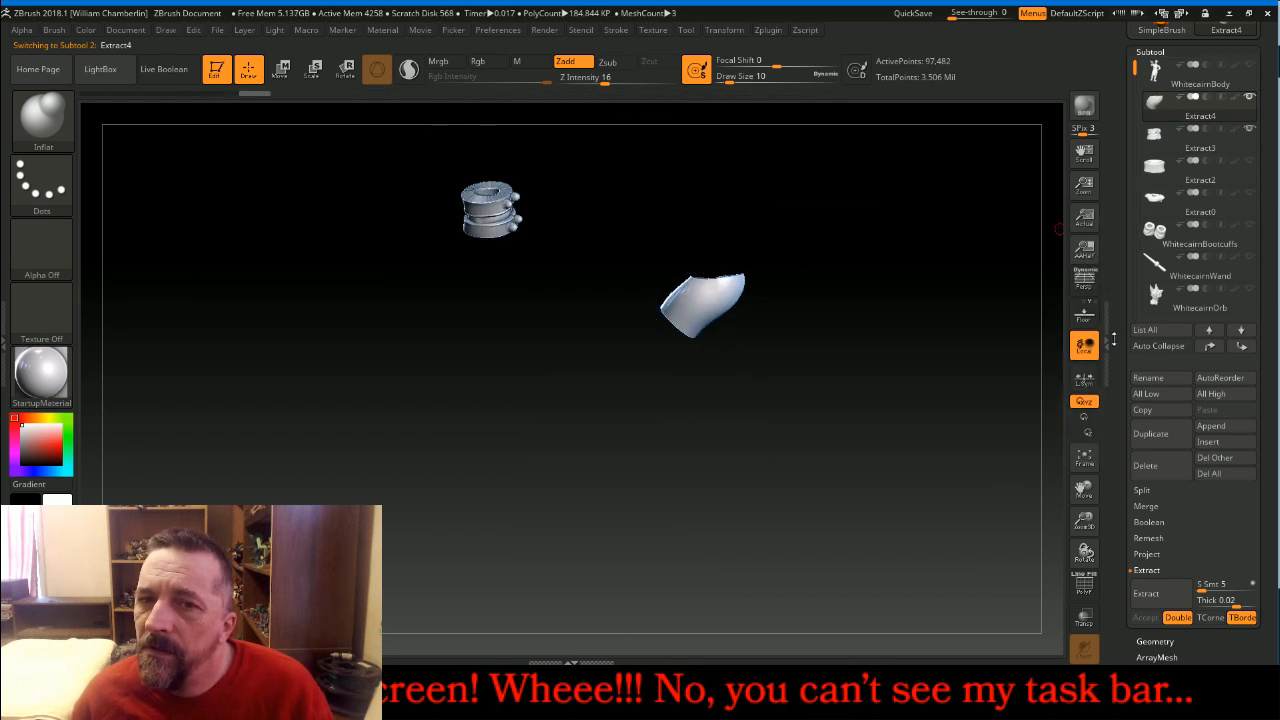
click(1084, 456)
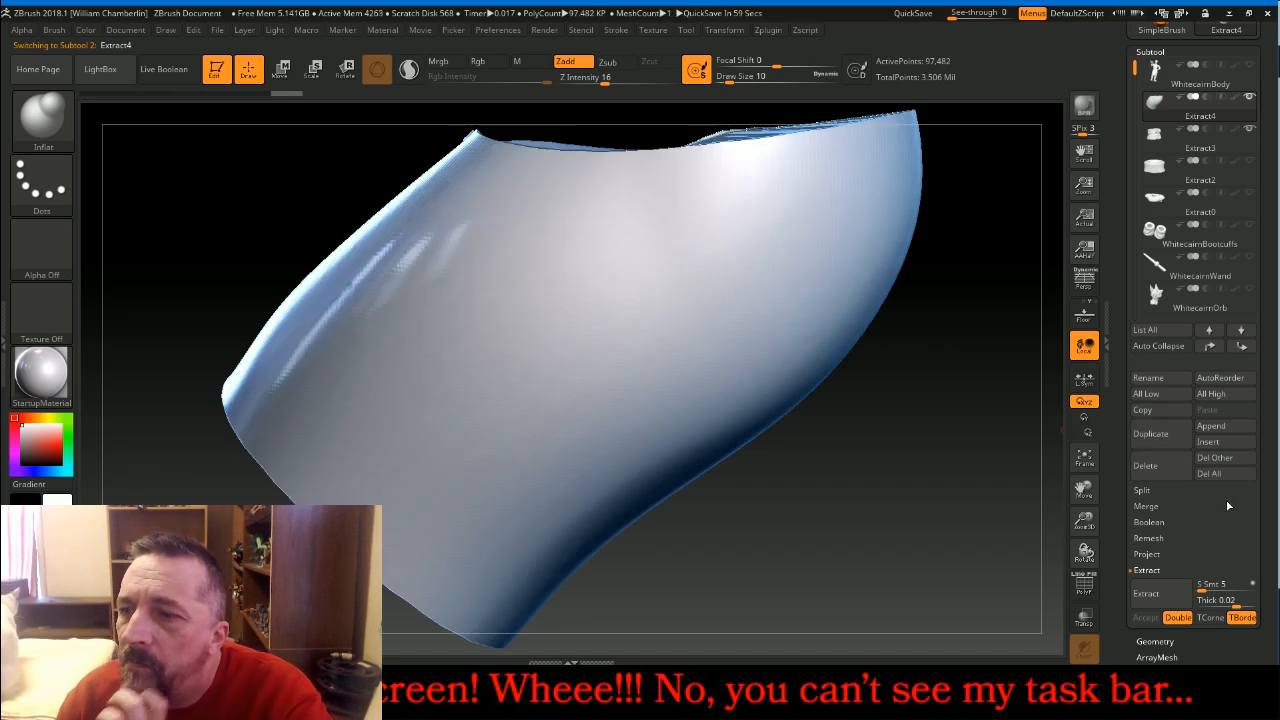
Remesh the Extract4 bracer with DynaMesh at a resolution of 256
scroll(1268, 490, down, 5)
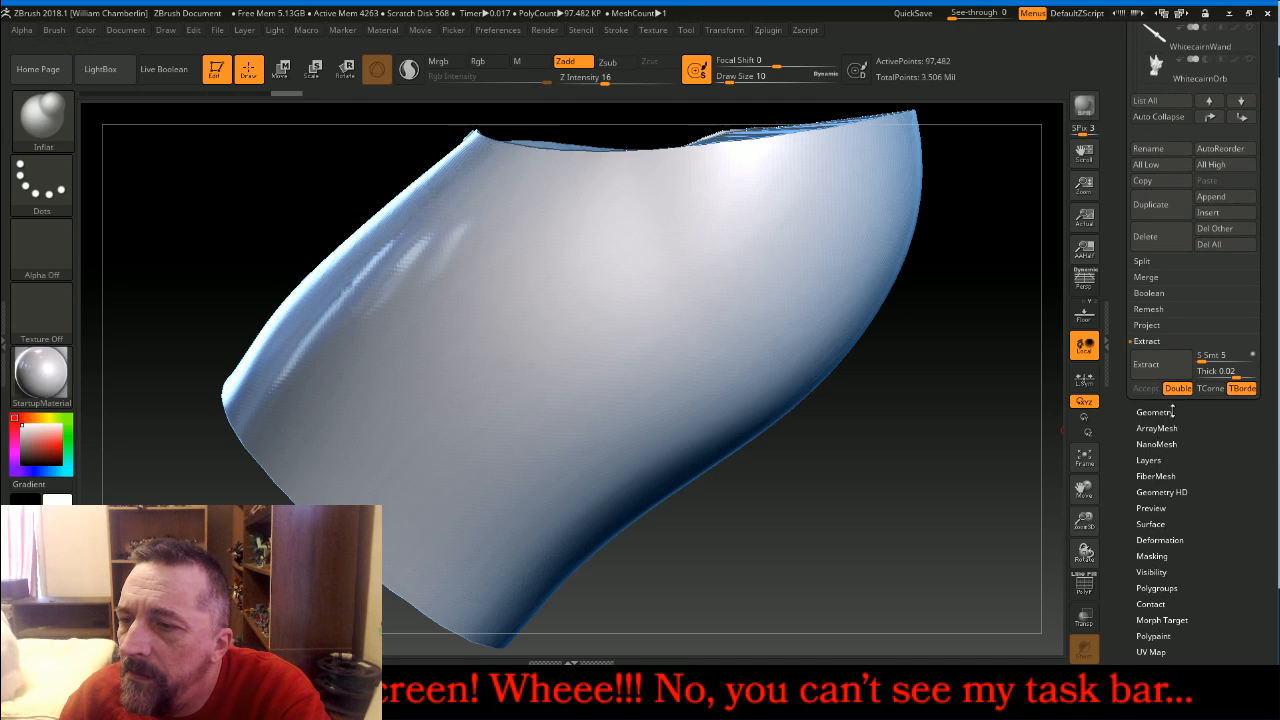
click(1155, 411)
scroll(1175, 330, down, 5)
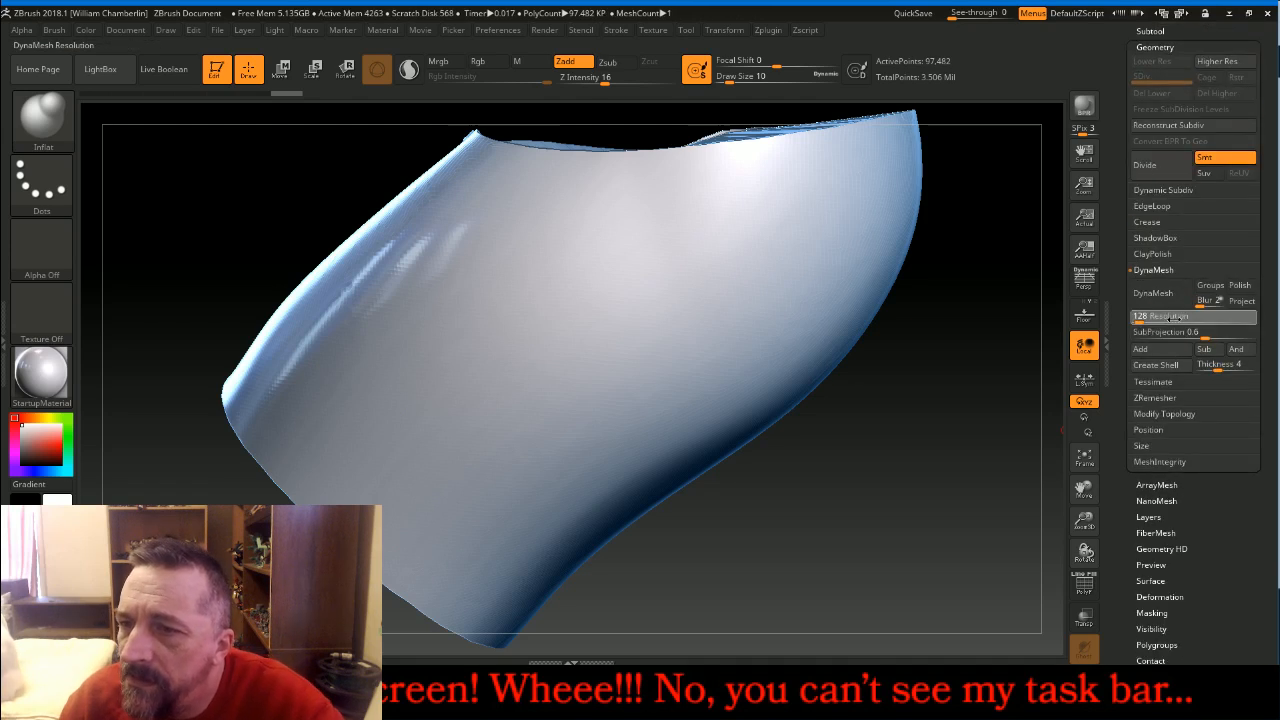
click(1172, 316)
text(256)
key(Return)
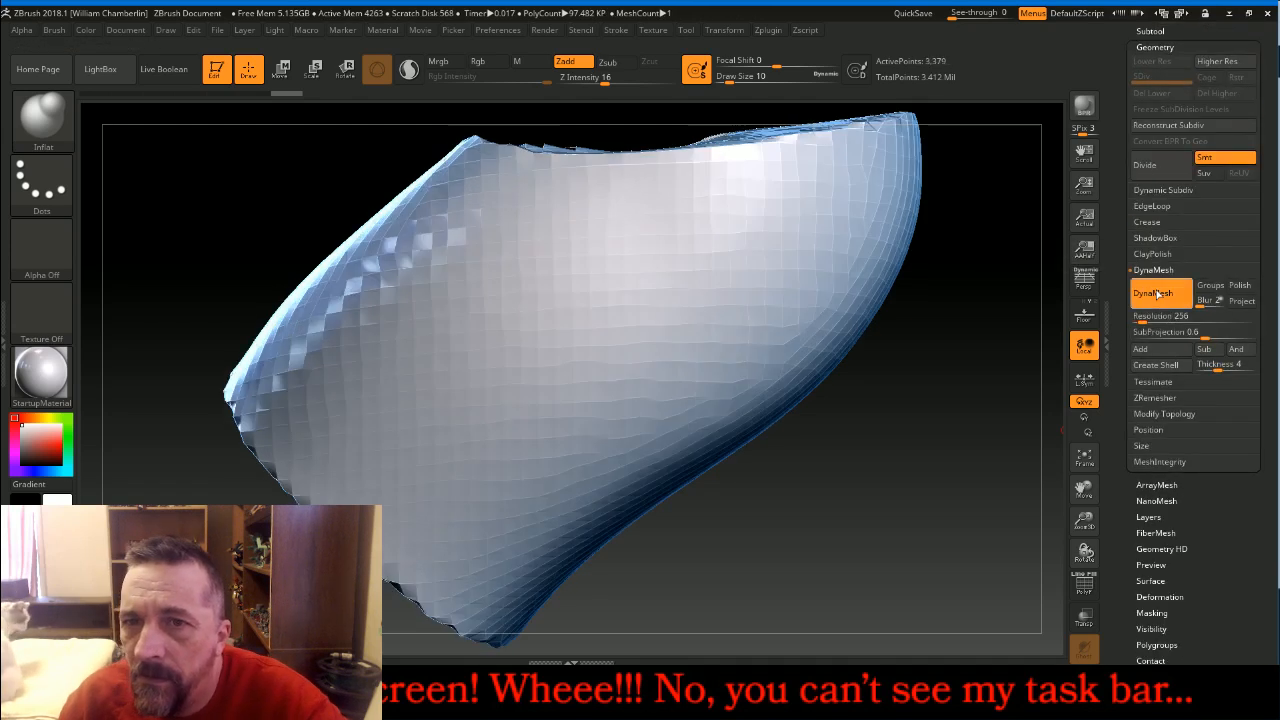
Subdivide the bracer up to SDiv 5 and delete its lower subdivision levels
click(1168, 167)
click(1168, 167)
click(1168, 167)
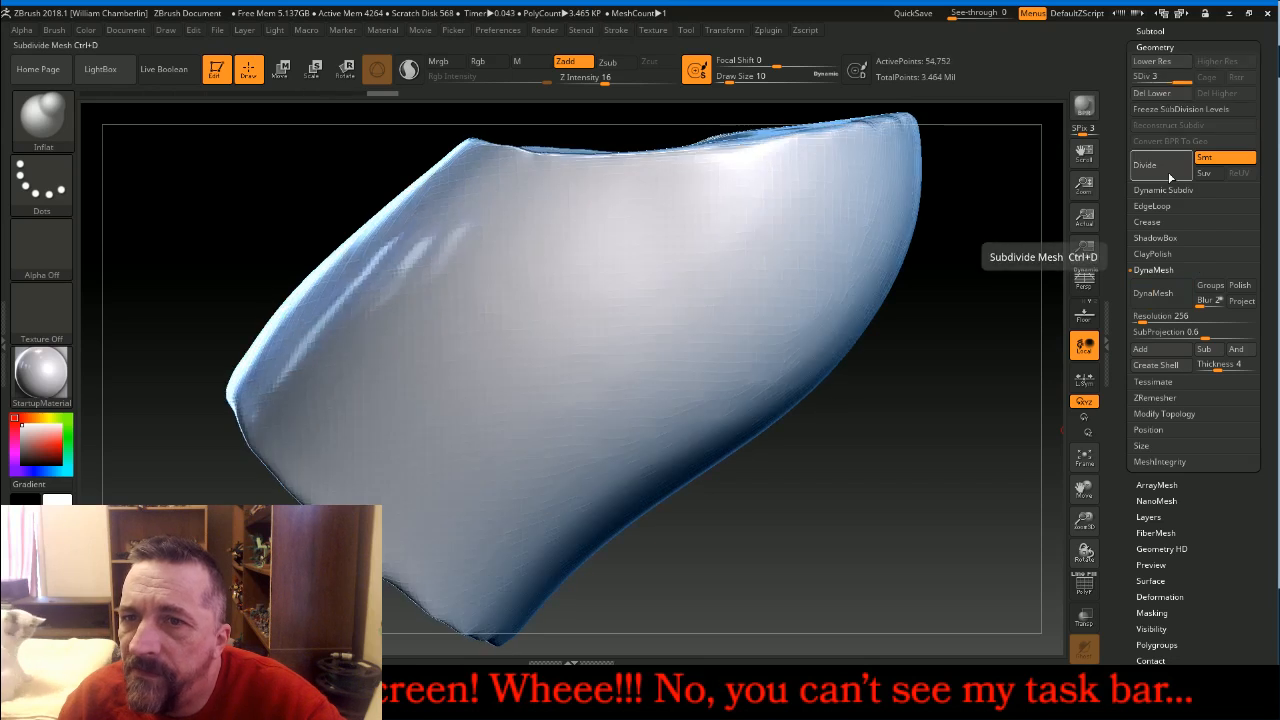
click(1170, 177)
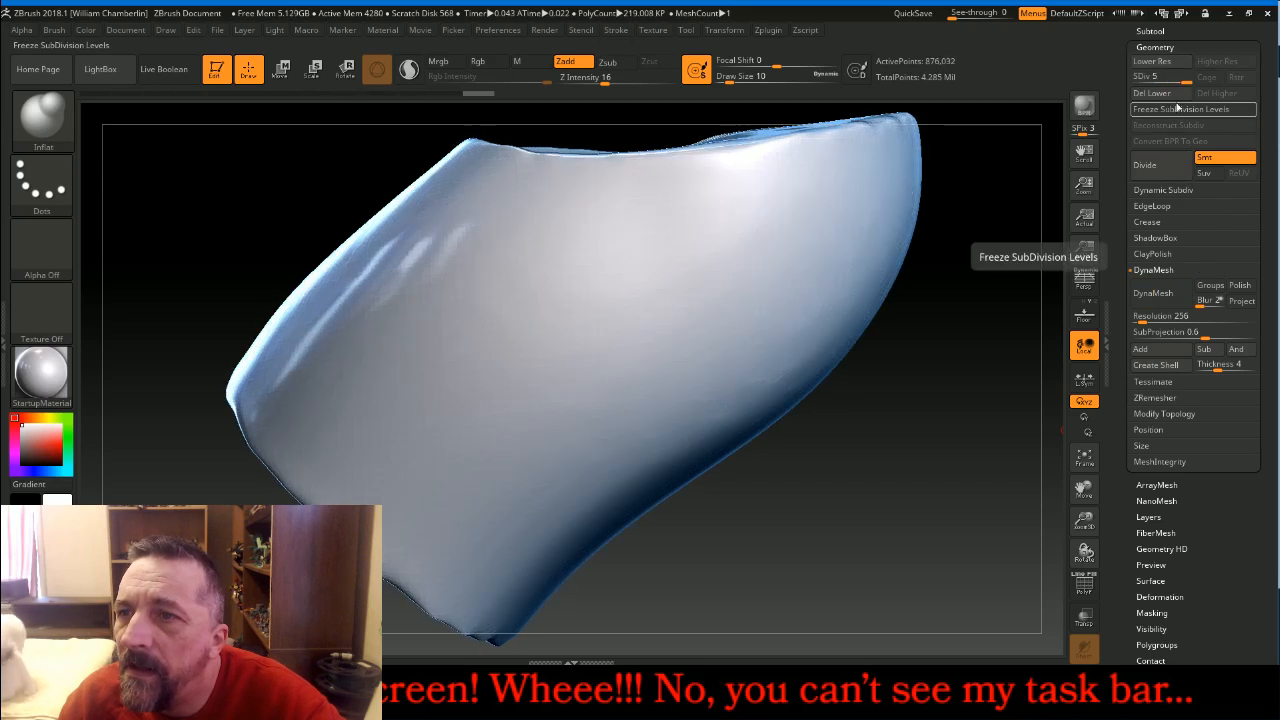
drag(1095, 518, 1074, 470)
drag(916, 351, 973, 456)
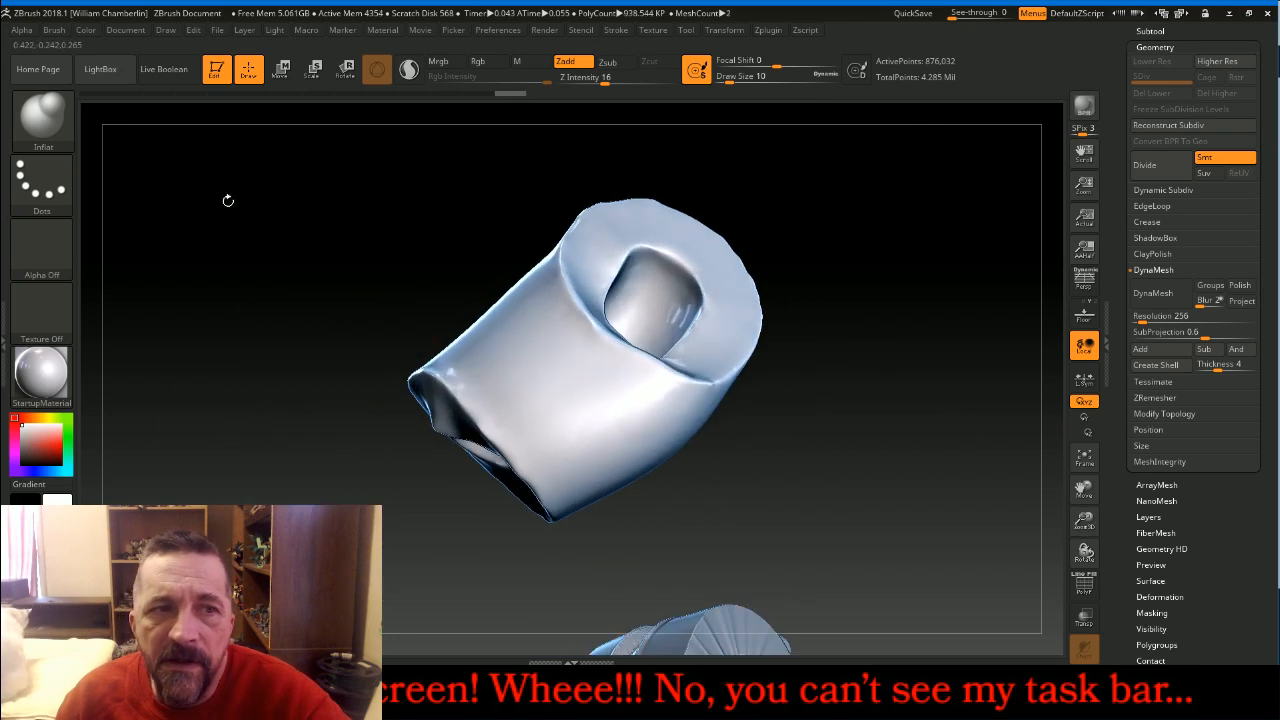
Try a lengthwise seam from the bracer's upper opening to its lower edge with seam_16 at Z Intensity 24 and Draw Size 36
click(57, 118)
click(445, 129)
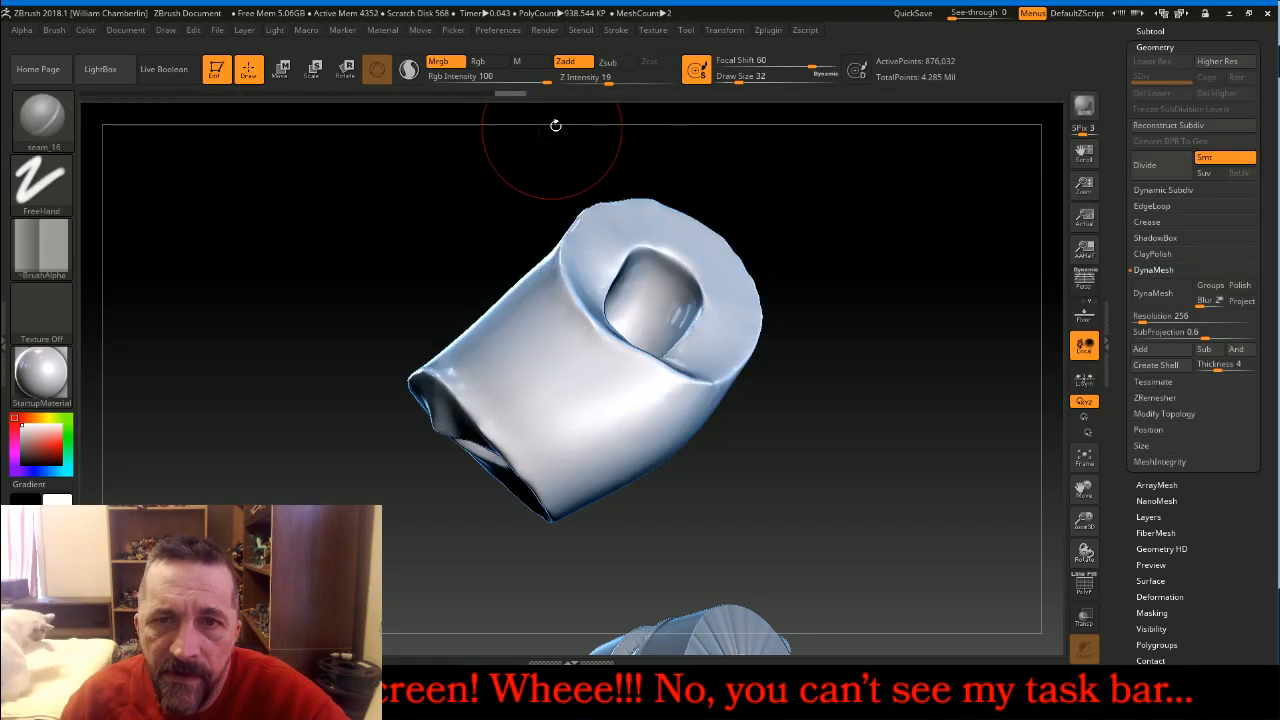
drag(607, 78, 617, 79)
key(bracketright)
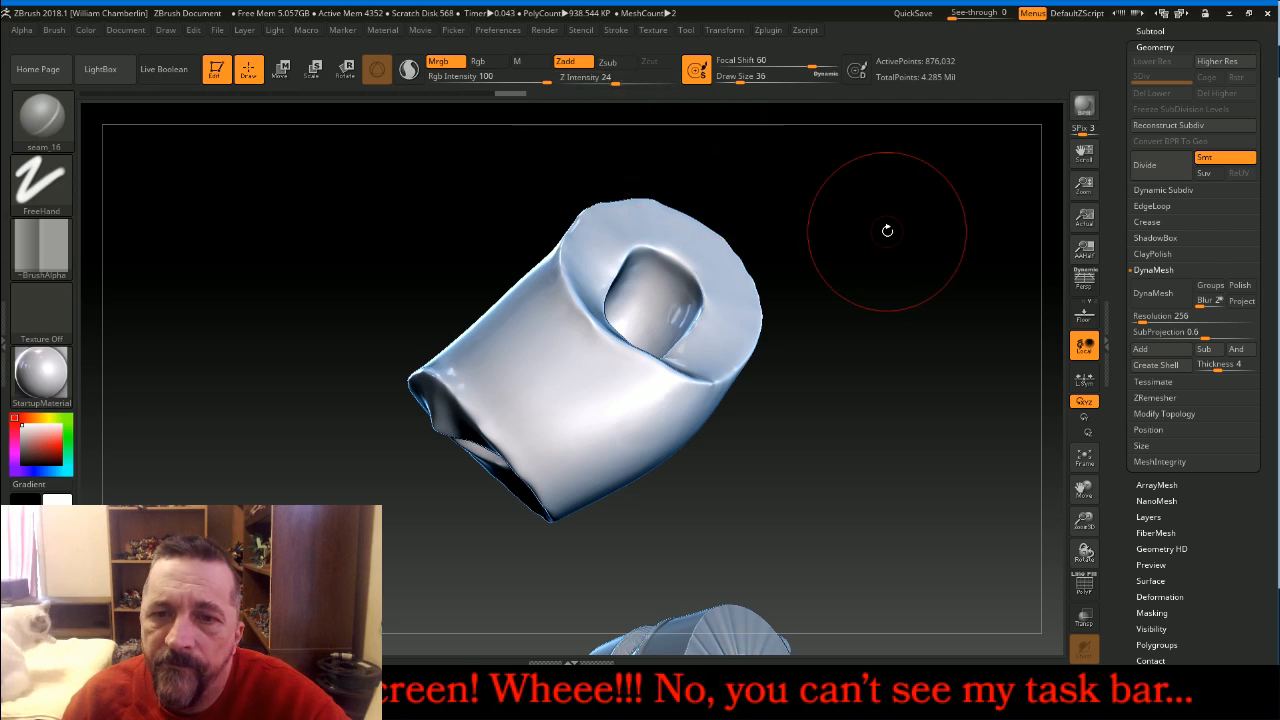
drag(886, 229, 883, 238)
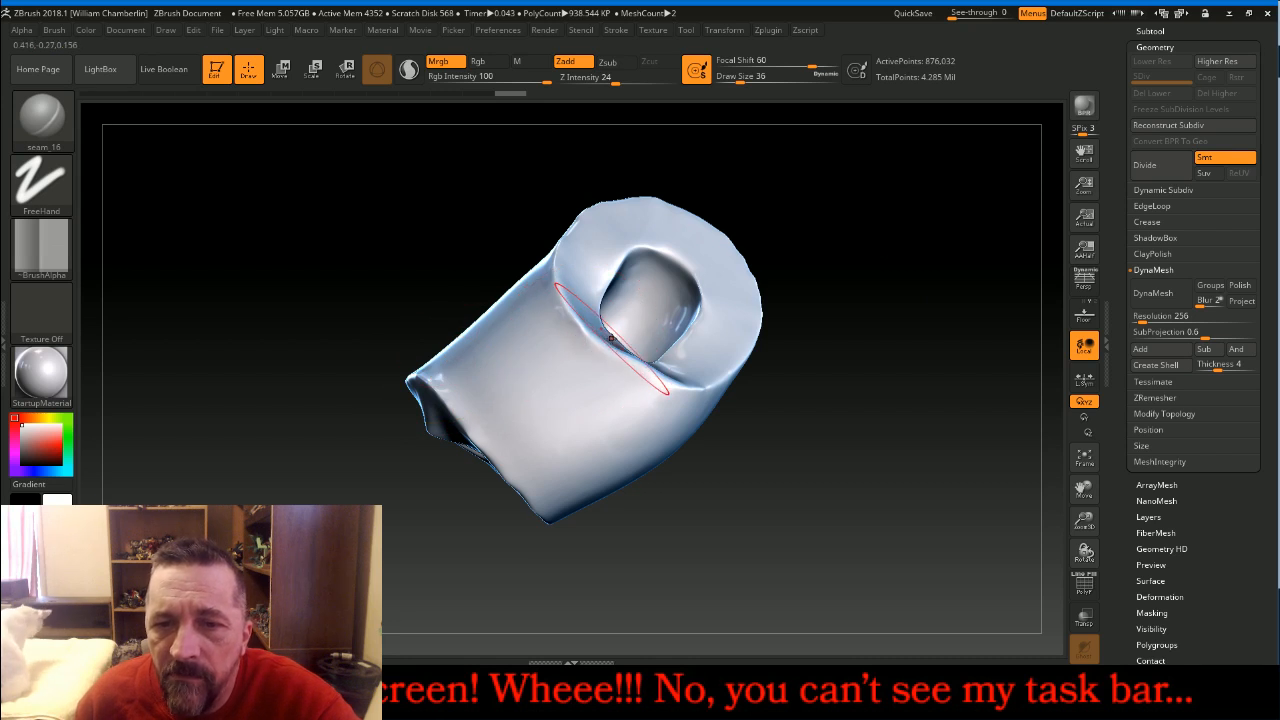
drag(582, 358, 482, 435)
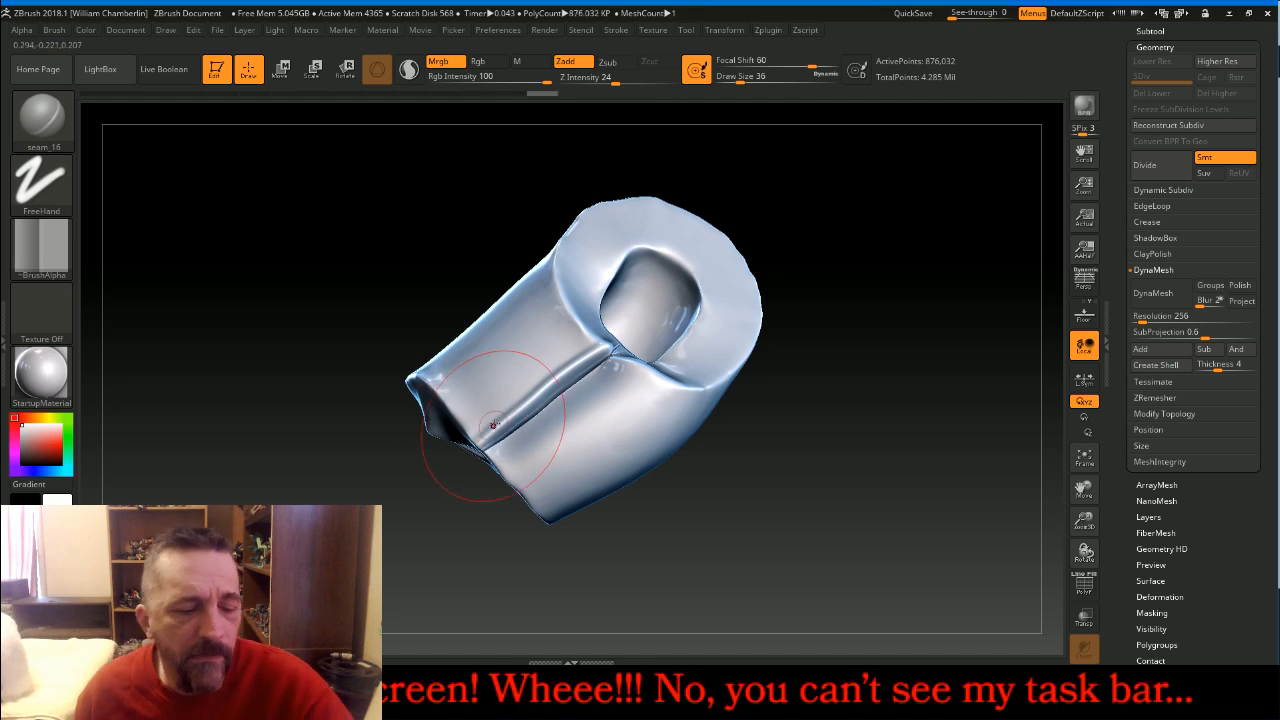
key(ctrl+z)
Try the lengthwise seam again, running it from the bracer's lower edge up to the upper opening
drag(889, 257, 897, 249)
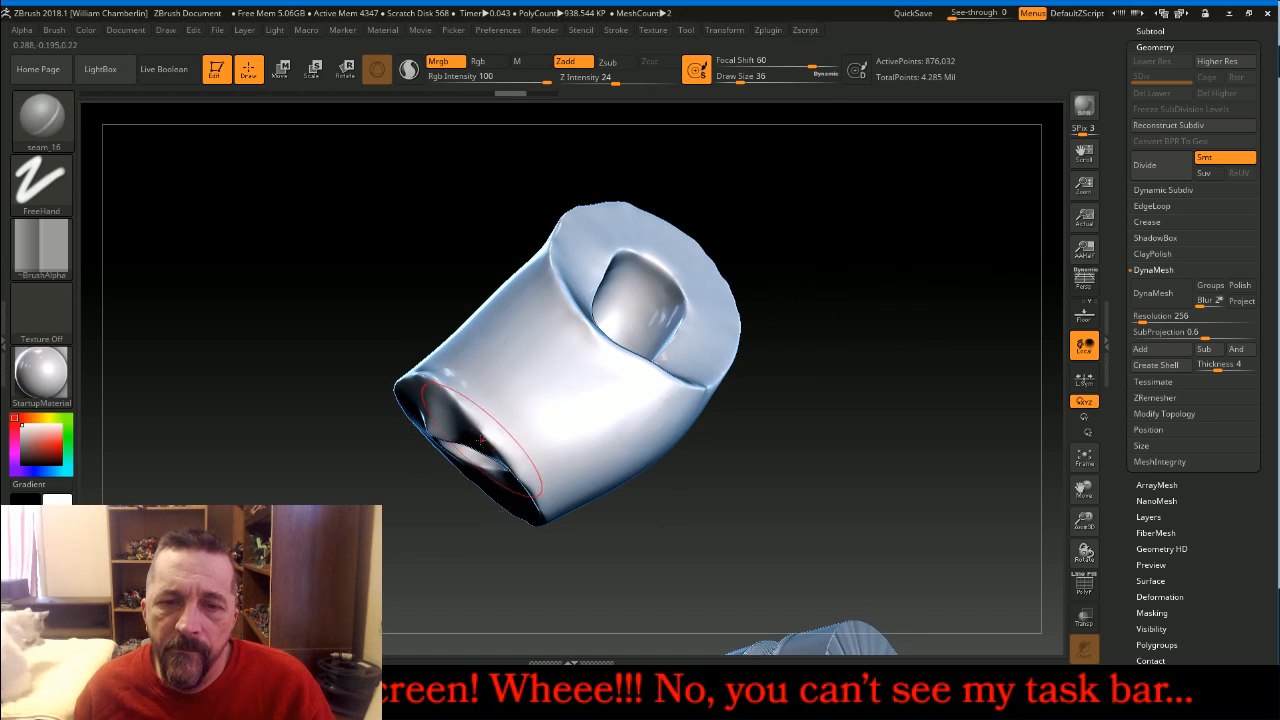
drag(500, 420, 607, 325)
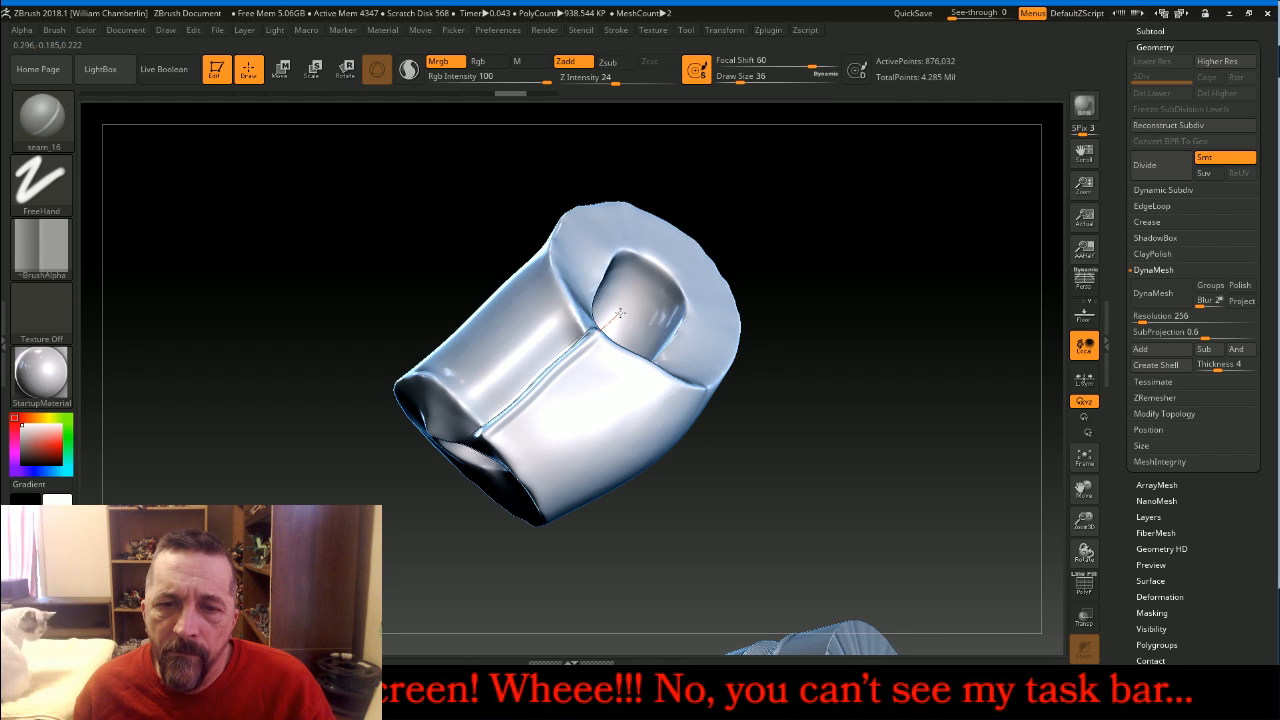
drag(621, 313, 615, 314)
mouse_move(920, 312)
mouse_down()
mouse_move(895, 313)
mouse_move(957, 321)
mouse_up()
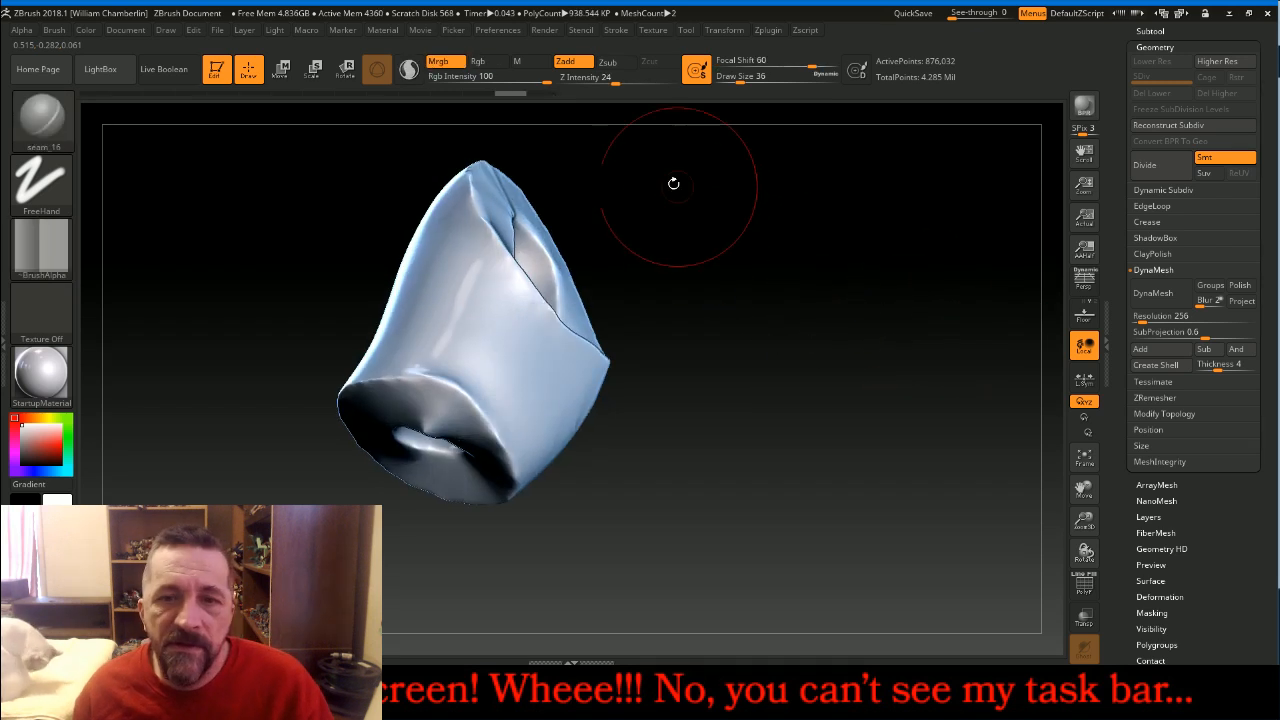
Try a softer lengthwise seam from the lower edge to the upper opening with Z Intensity reduced to 19
drag(614, 83, 606, 83)
drag(824, 286, 795, 292)
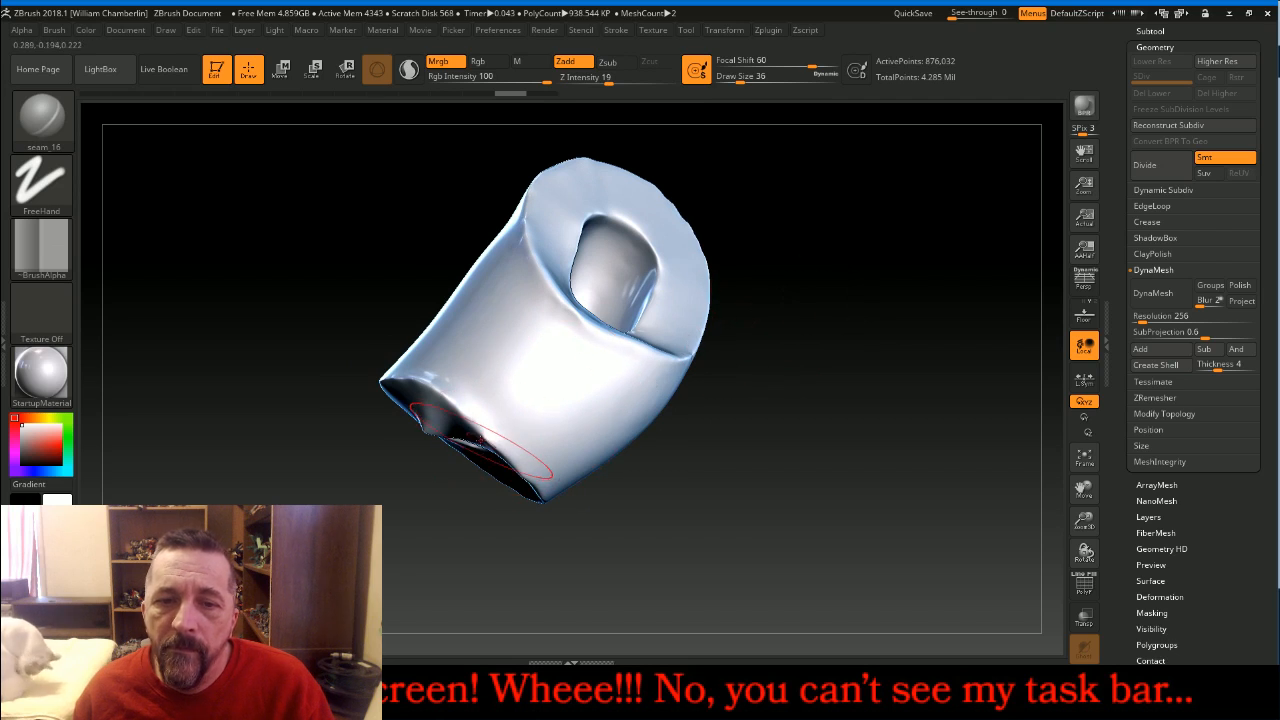
drag(478, 438, 587, 323)
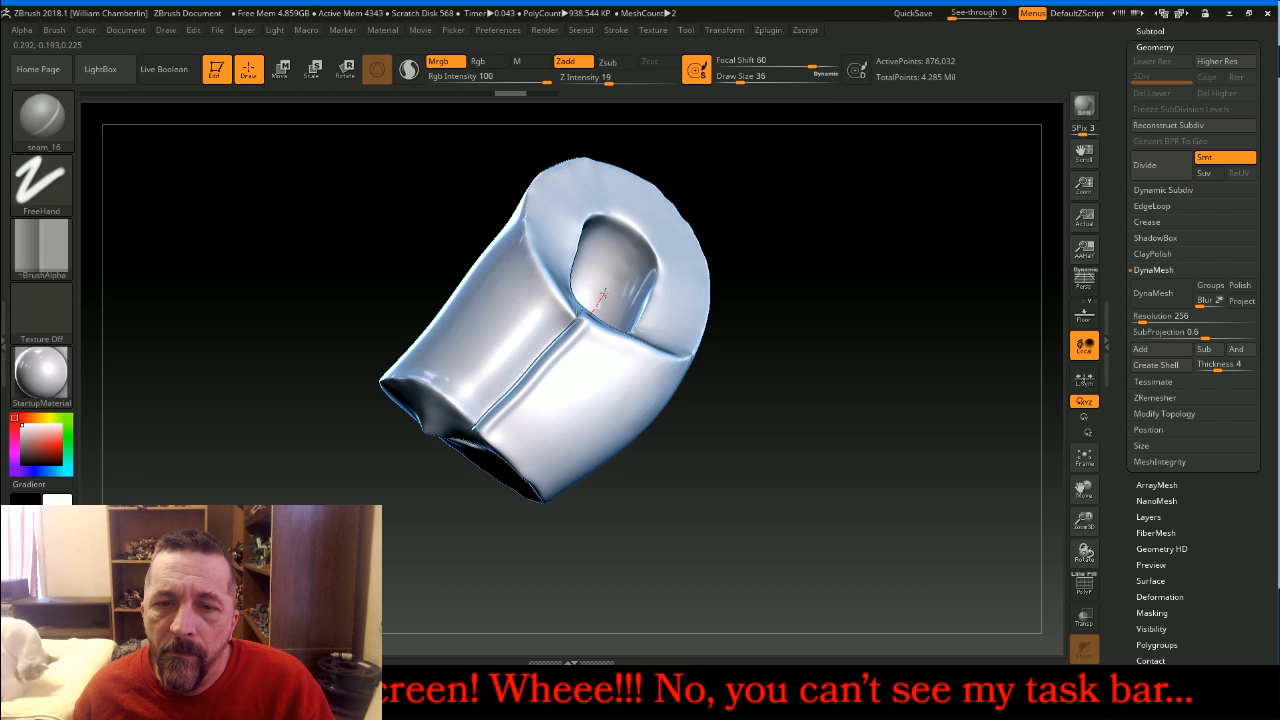
drag(605, 292, 608, 288)
Show the body briefly to judge the seam against the arm, hide it again, and undo the seam
mouse_move(892, 303)
mouse_down()
mouse_move(932, 320)
mouse_move(915, 315)
mouse_up()
drag(1188, 36, 1180, 138)
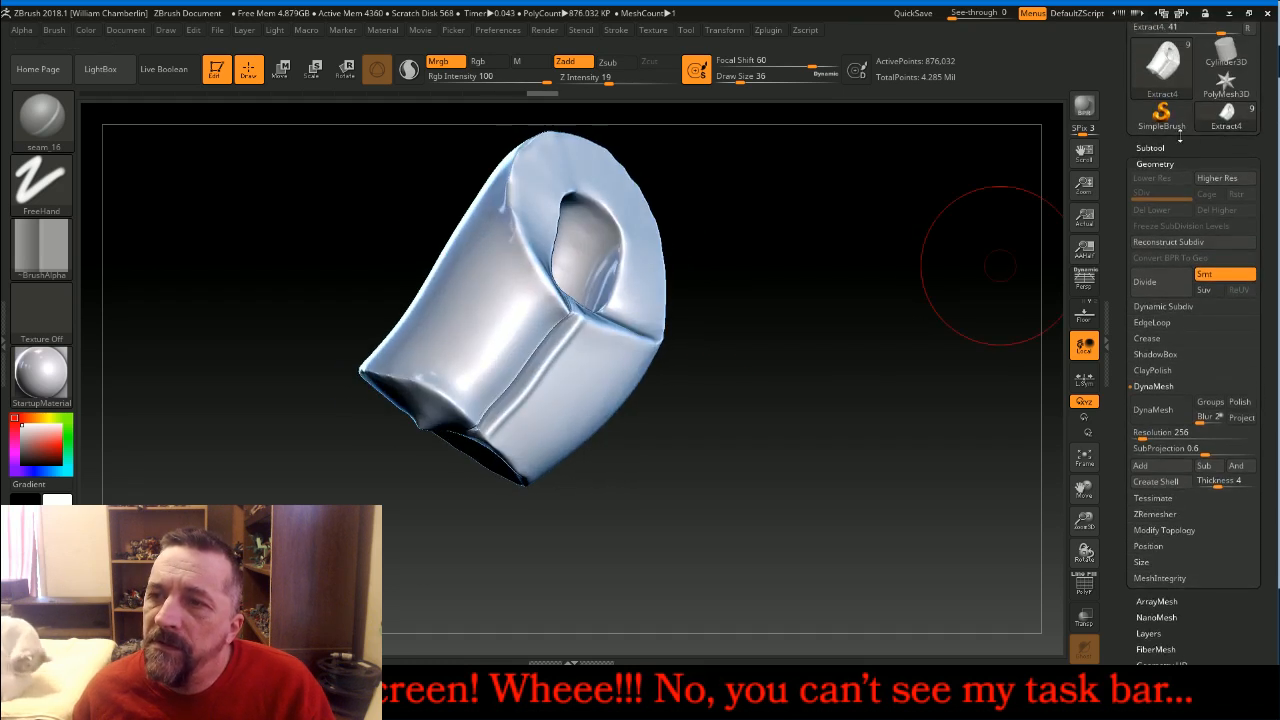
click(1178, 149)
click(1252, 165)
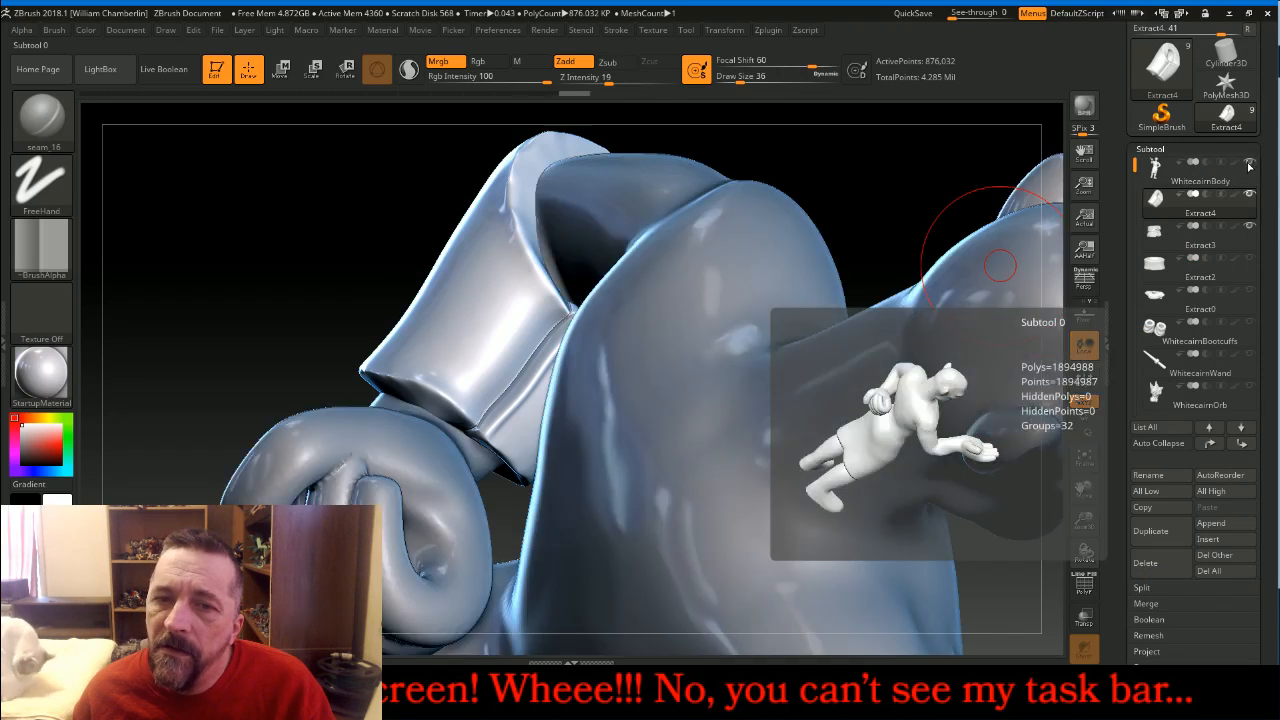
click(1252, 165)
drag(948, 381, 914, 346)
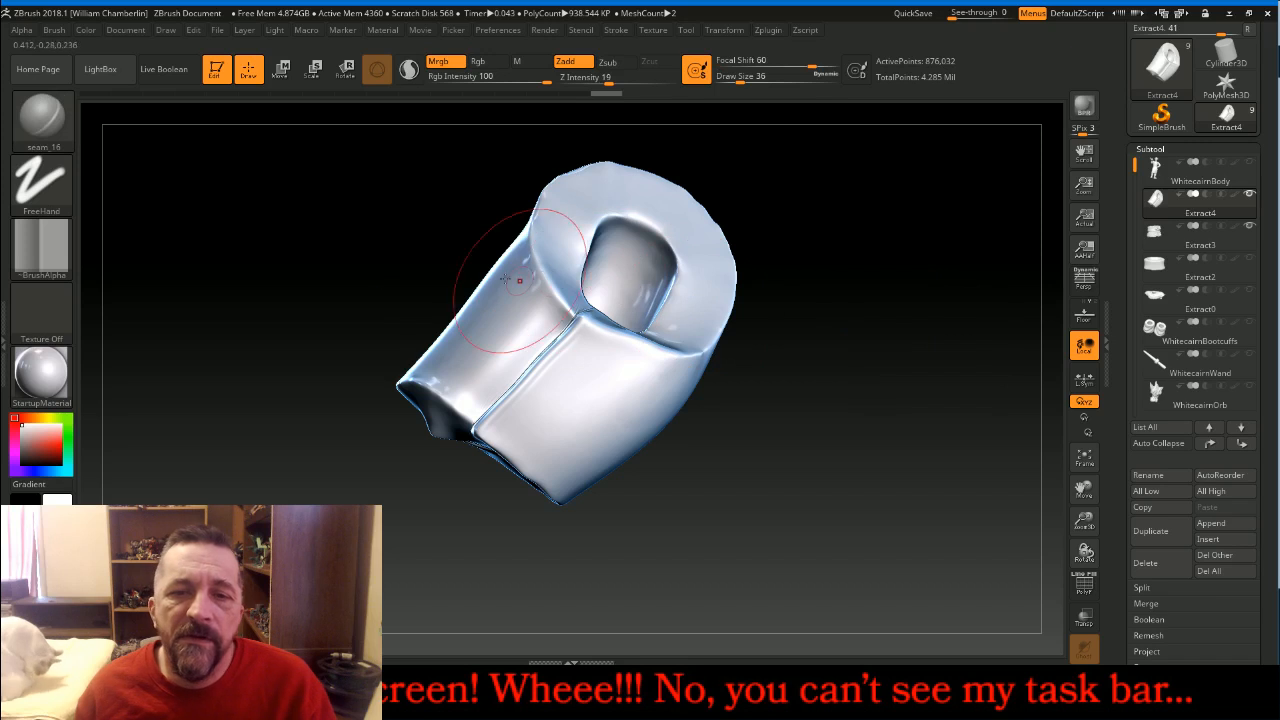
key(ctrl+z)
key(ctrl+z)
key(ctrl+z)
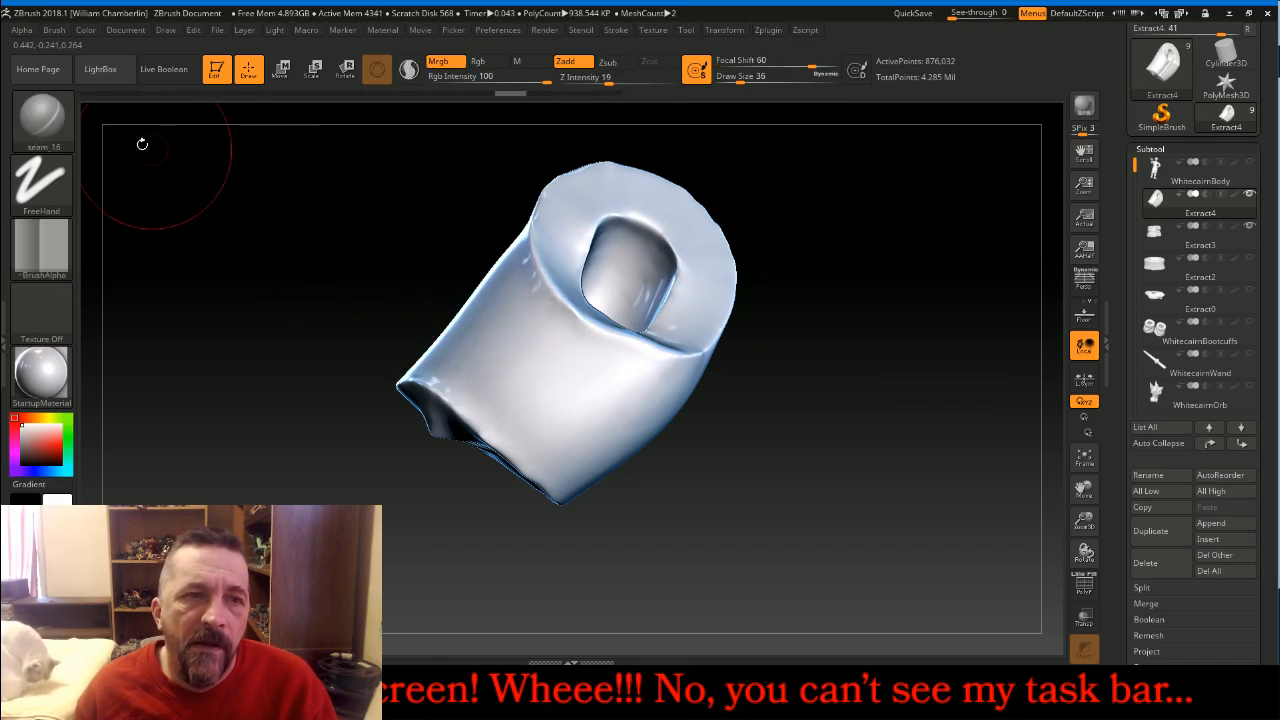
Switch to the seam_22 brush and test zigzag lacing along the bracer at Draw Size 36 and 56, undoing each stroke
click(48, 120)
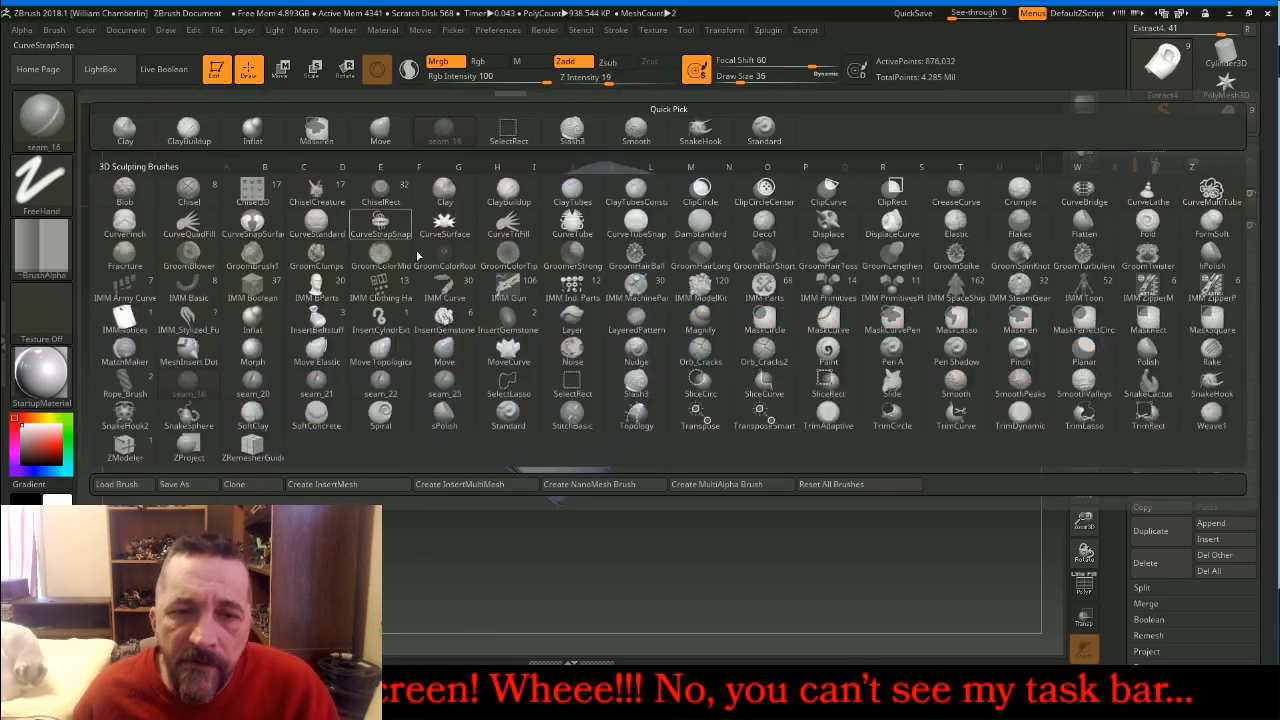
click(370, 378)
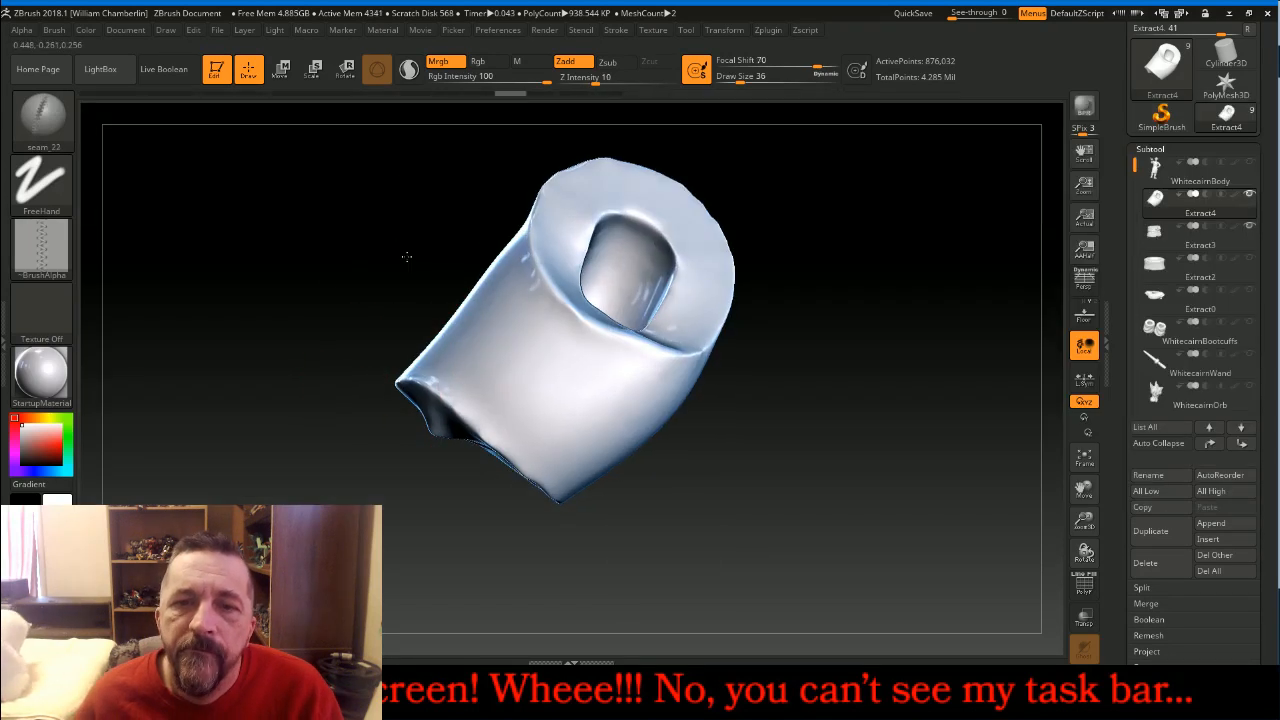
drag(406, 256, 408, 257)
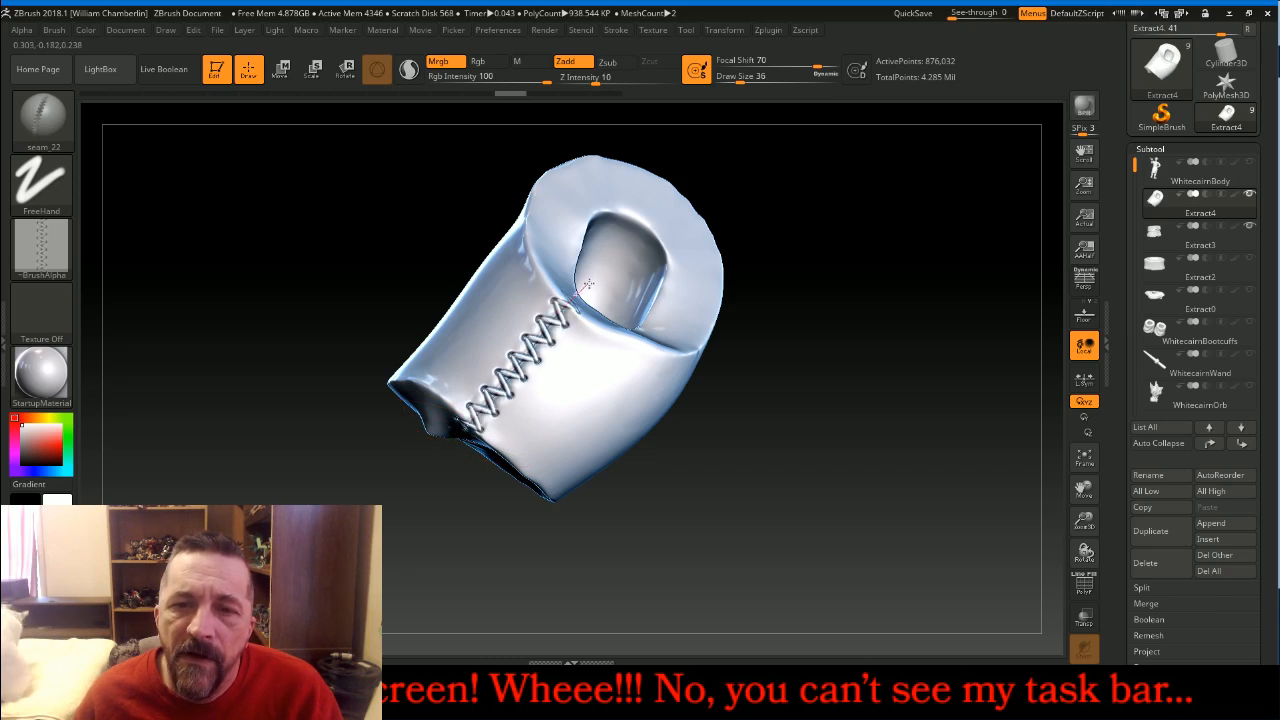
key(ctrl+z)
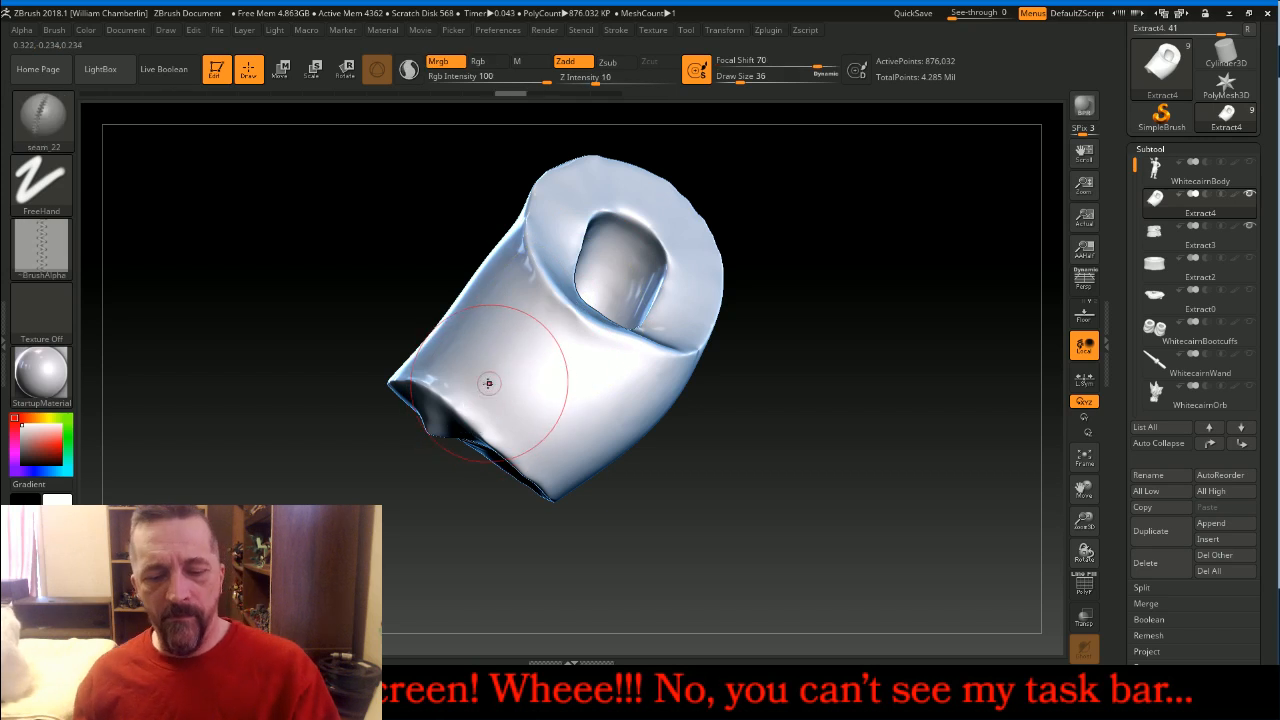
key(])
key(])
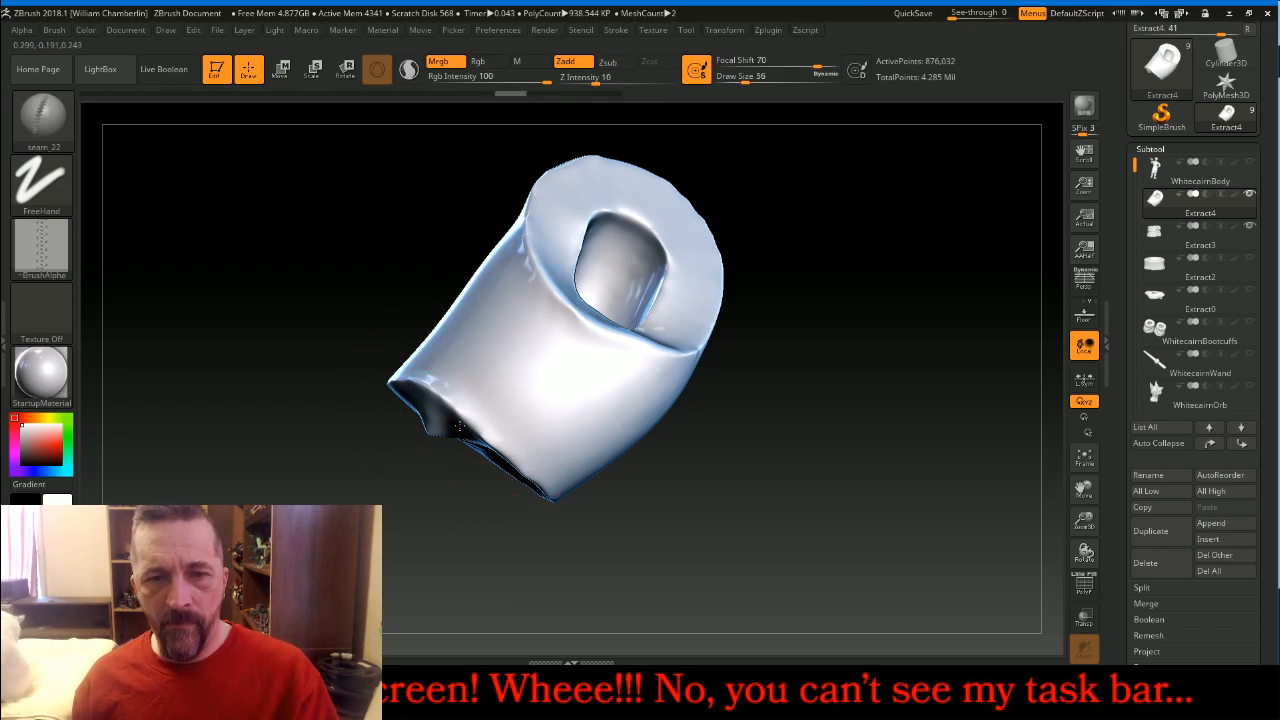
drag(483, 402, 527, 350)
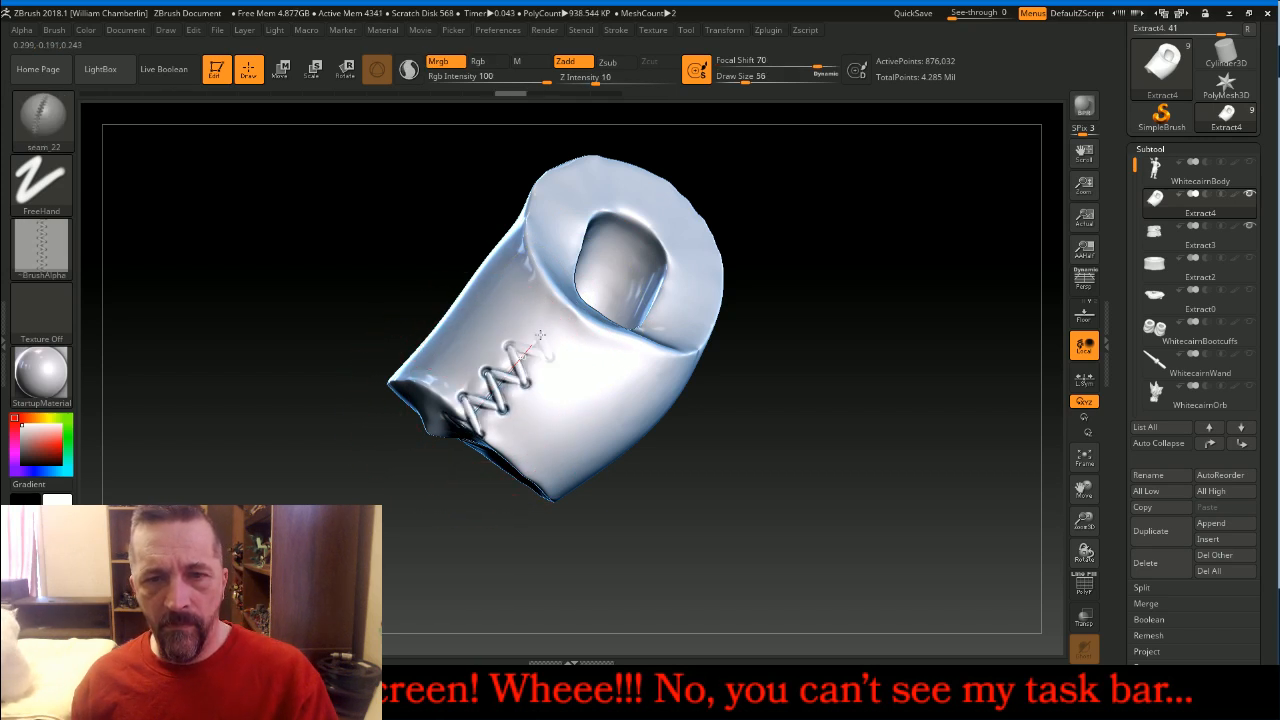
key(ctrl+z)
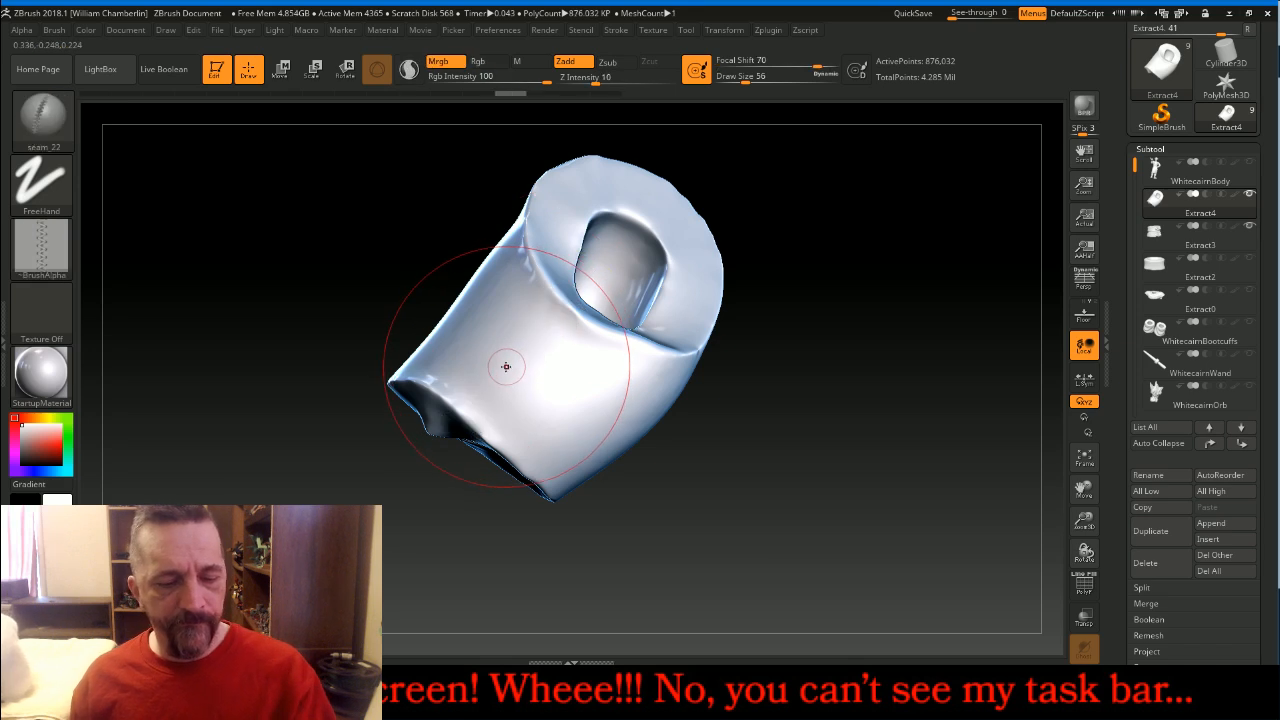
Raise Draw Size to 76, test a full-length lacing stroke at Z Intensity 10, and undo it
key(])
key(])
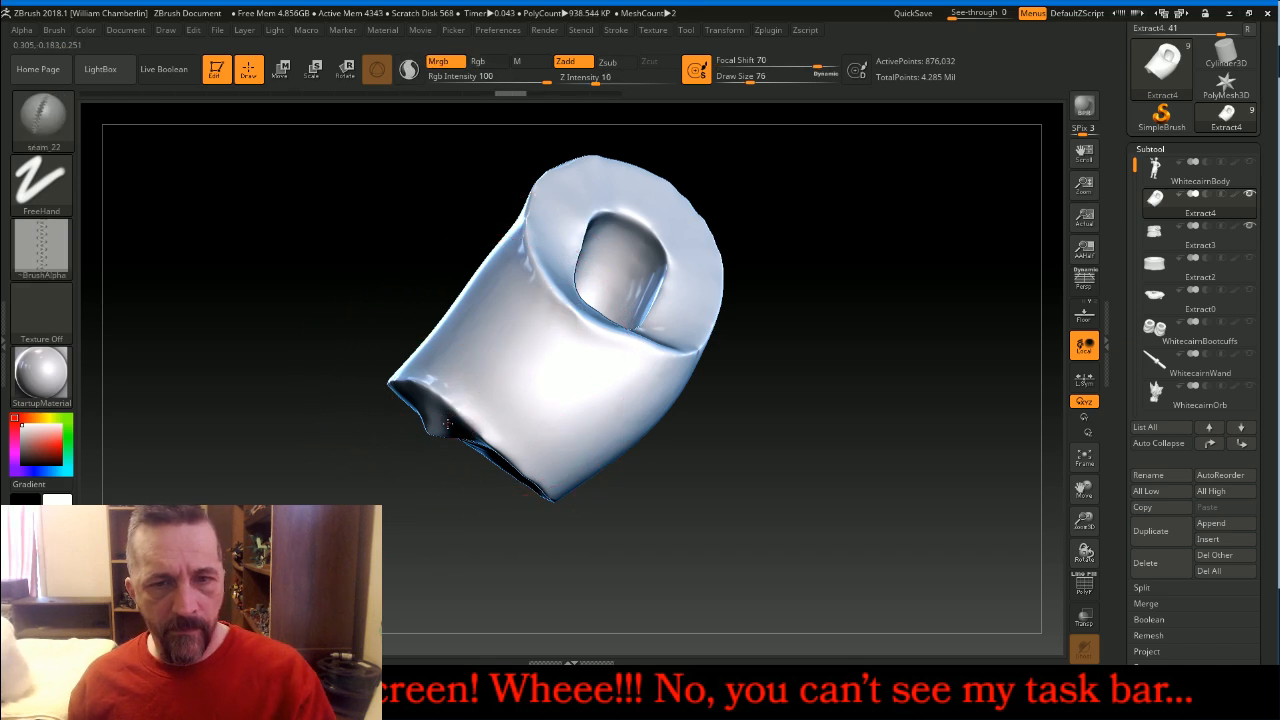
drag(480, 392, 545, 322)
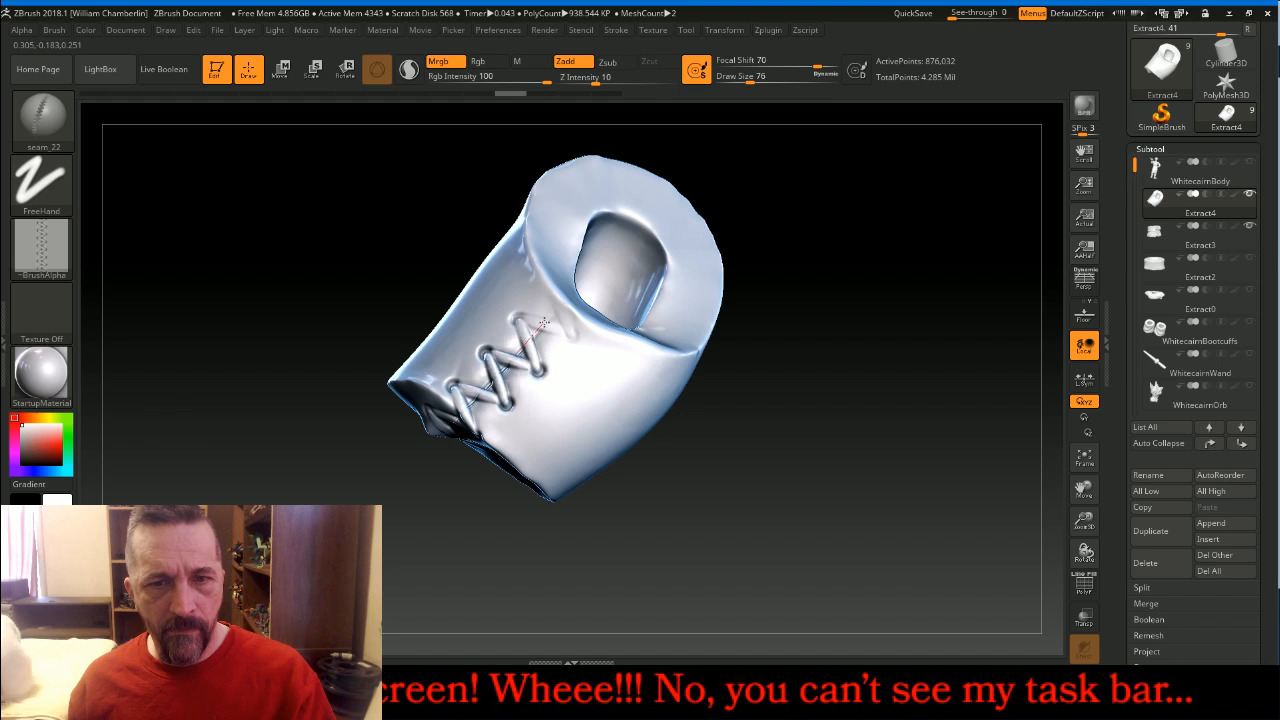
drag(578, 282, 580, 290)
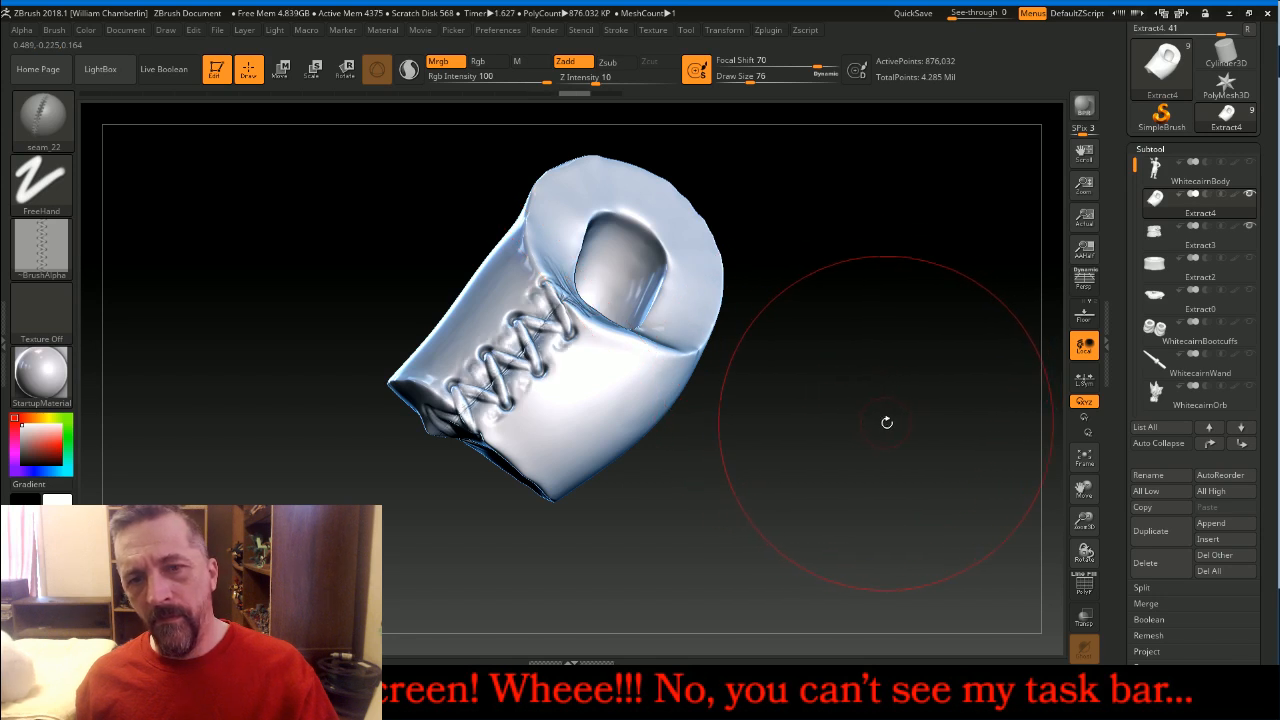
key(ctrl)
key(ctrl+z)
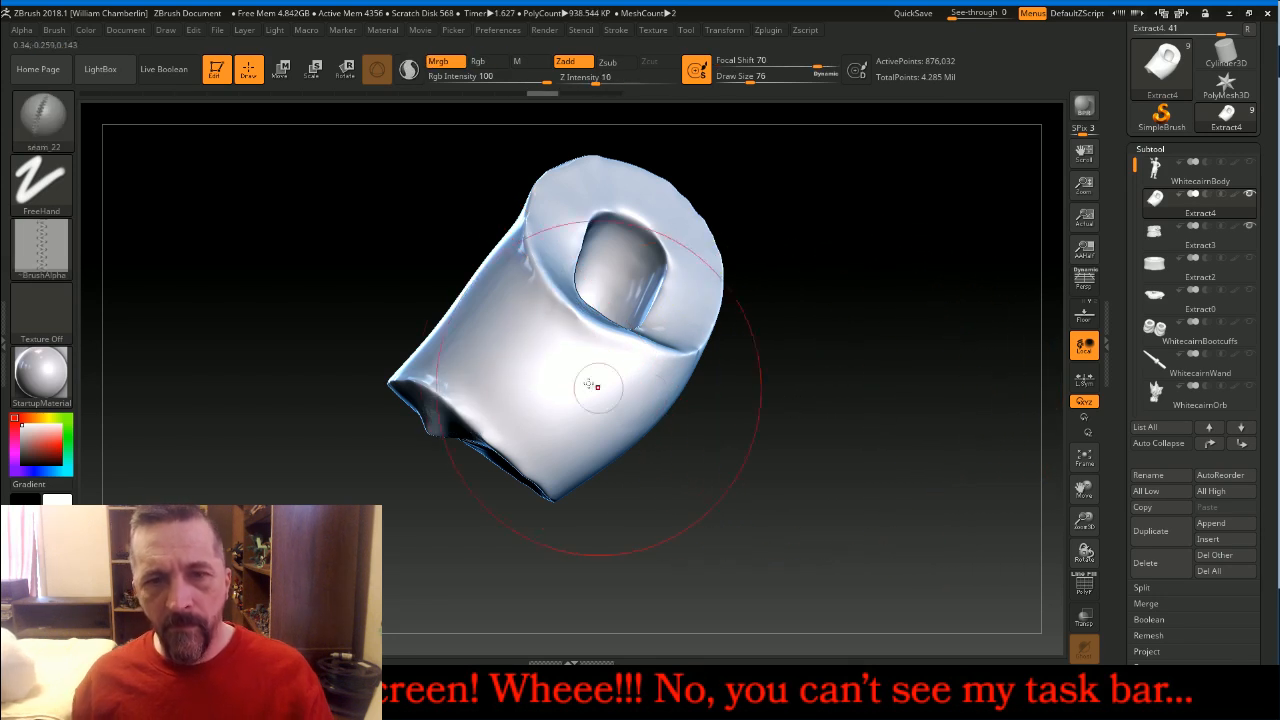
Try the lengthwise lacing with Z Intensity raised to 20, and undo the stroke
drag(597, 82, 610, 82)
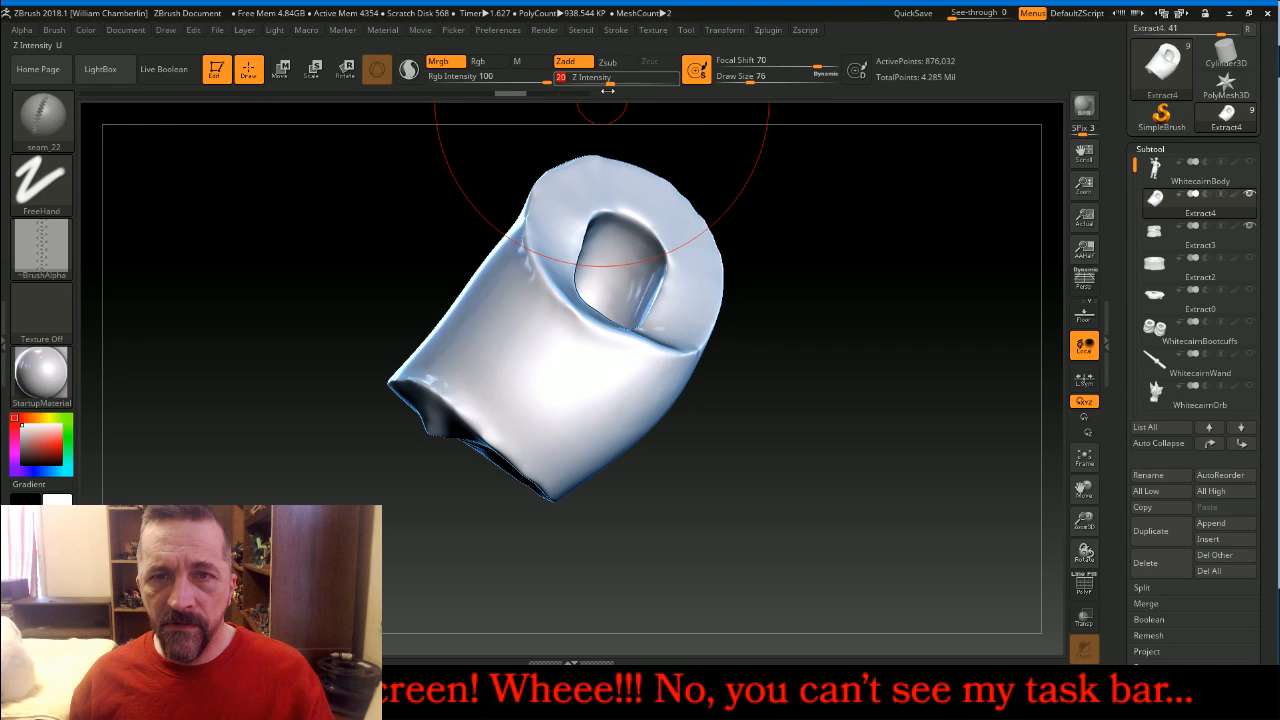
drag(465, 413, 569, 287)
mouse_move(794, 386)
mouse_down()
mouse_move(893, 405)
mouse_move(875, 381)
mouse_move(898, 414)
mouse_up()
key(ctrl+z)
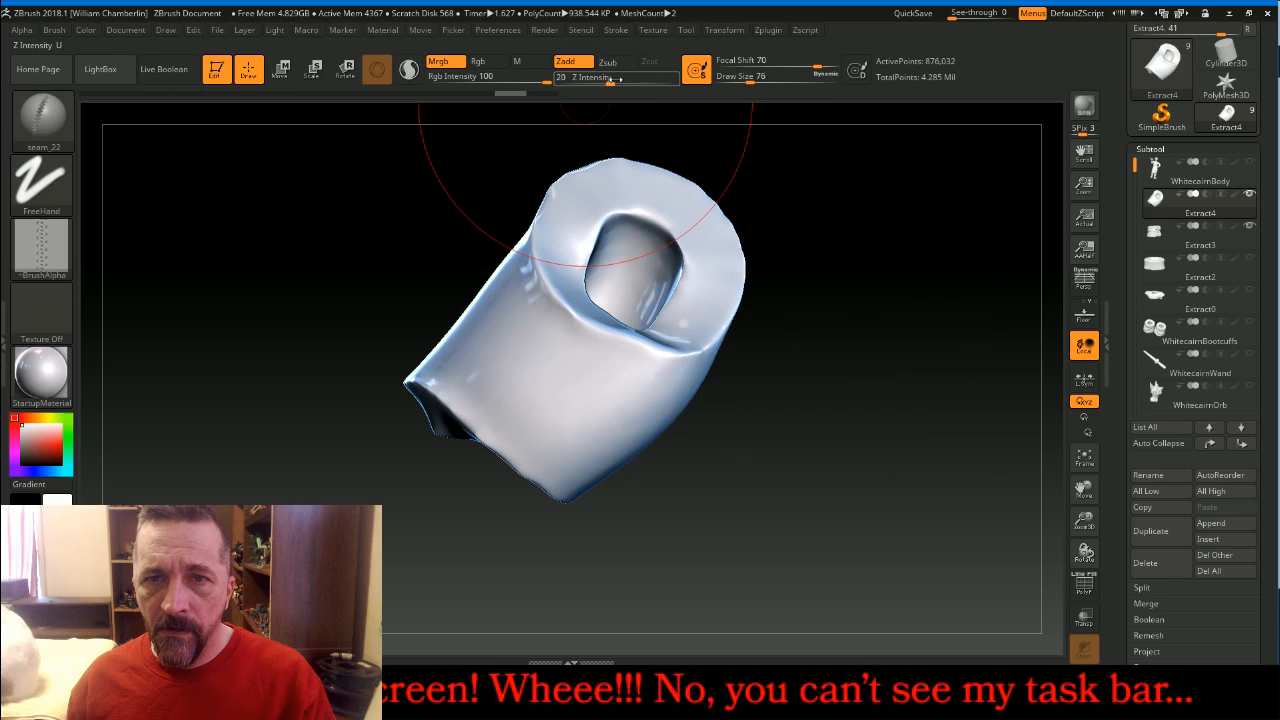
Set Z Intensity to 15 and carve the zigzag lacing from the bracer's lower edge up to the upper opening
drag(610, 80, 604, 80)
drag(871, 200, 866, 200)
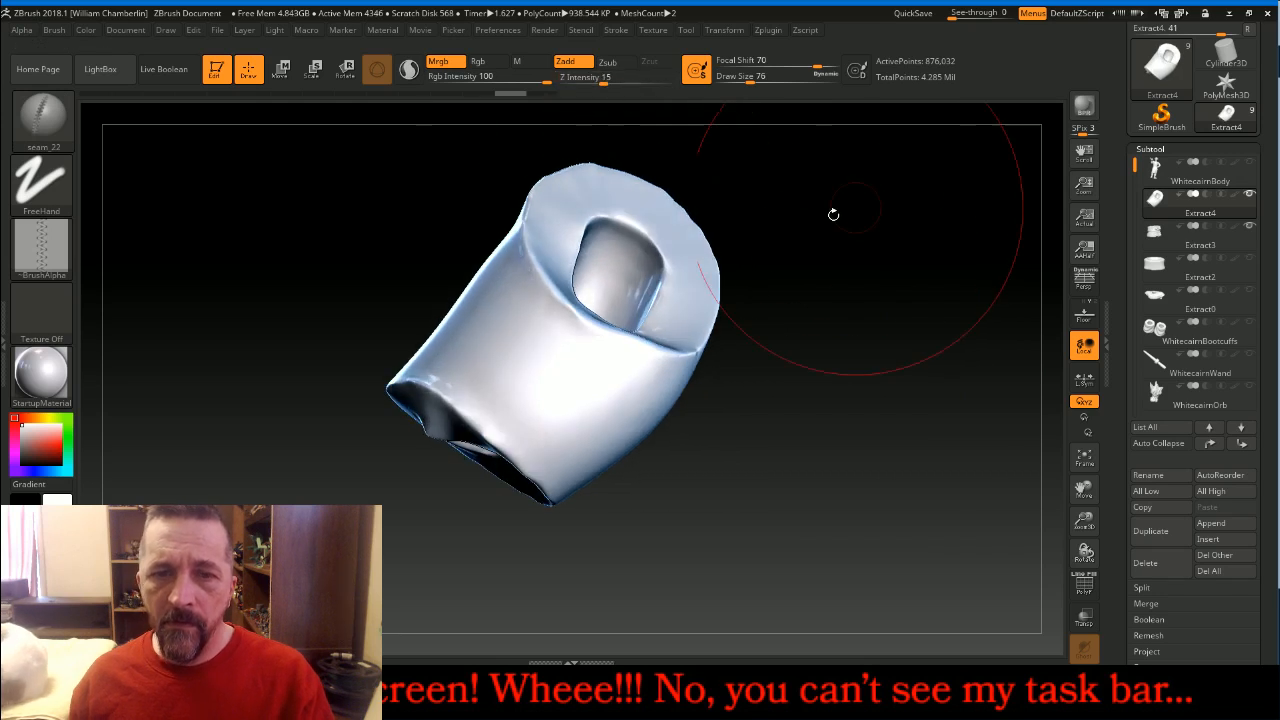
drag(468, 420, 577, 285)
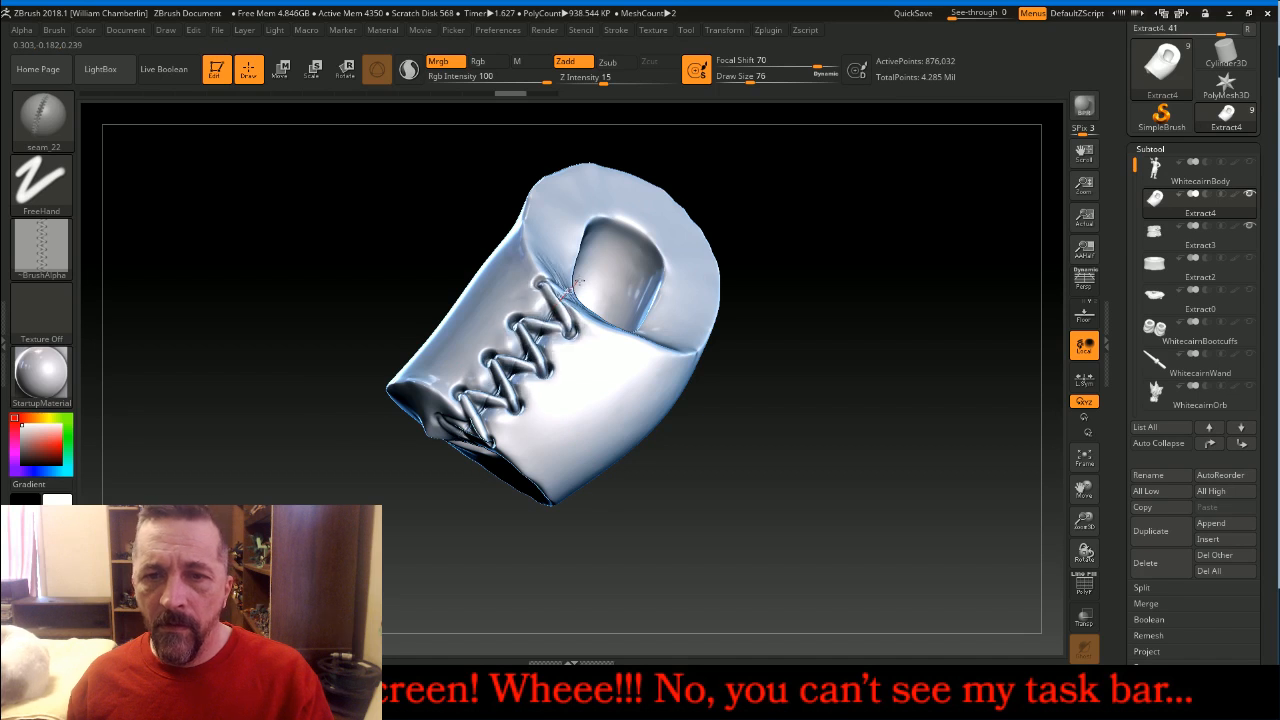
drag(943, 366, 990, 422)
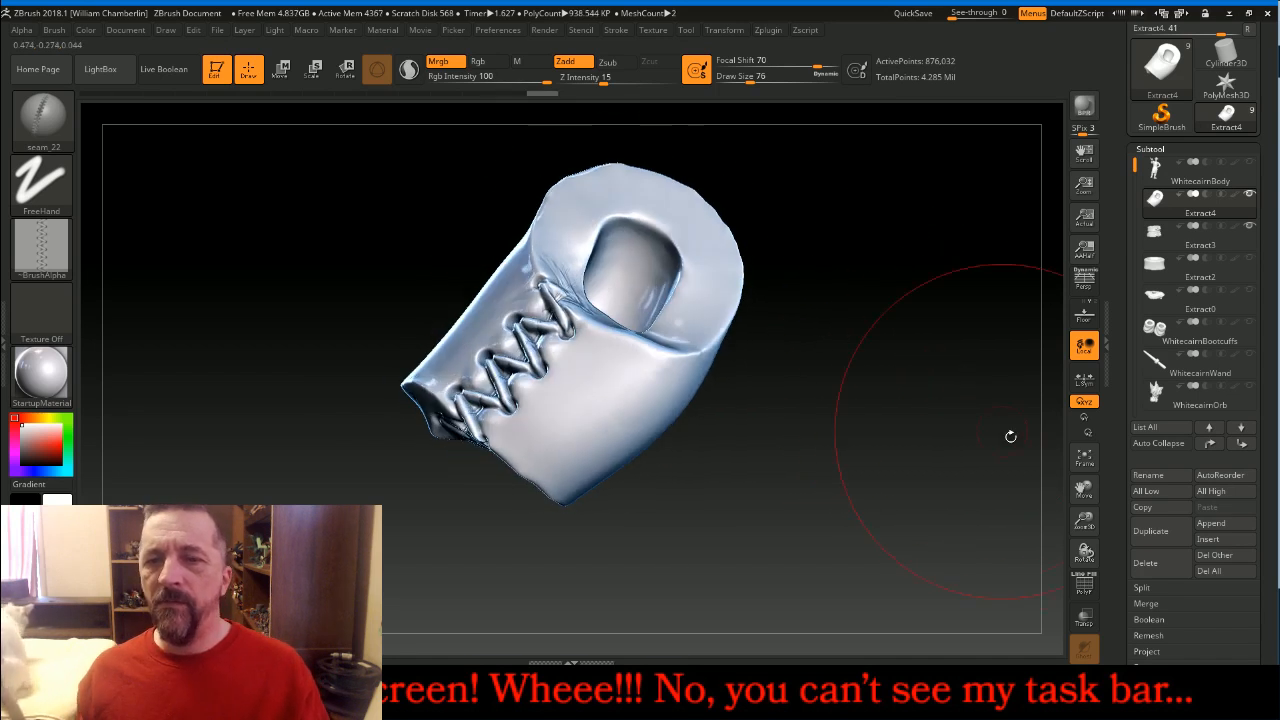
Show WhitecairnBody to examine the laced bracer on the full figure, then reselect Extract4 and hide the body
drag(1084, 521, 1079, 437)
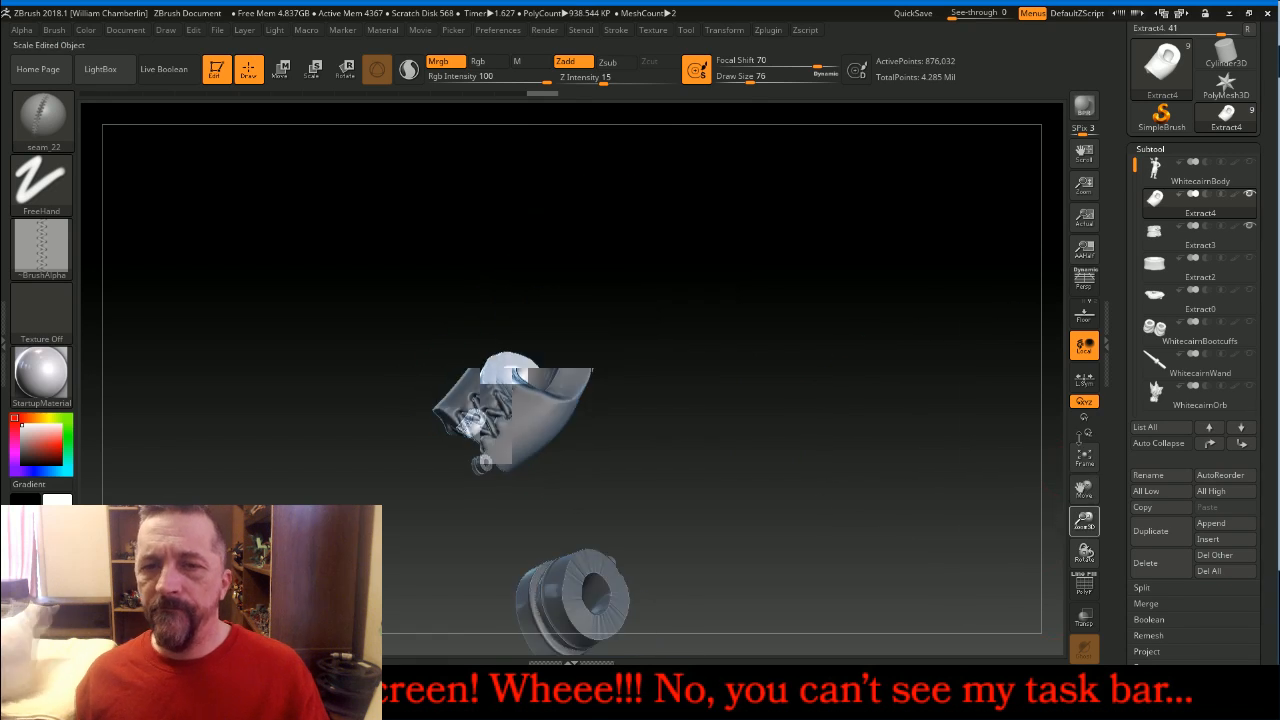
drag(791, 357, 709, 300)
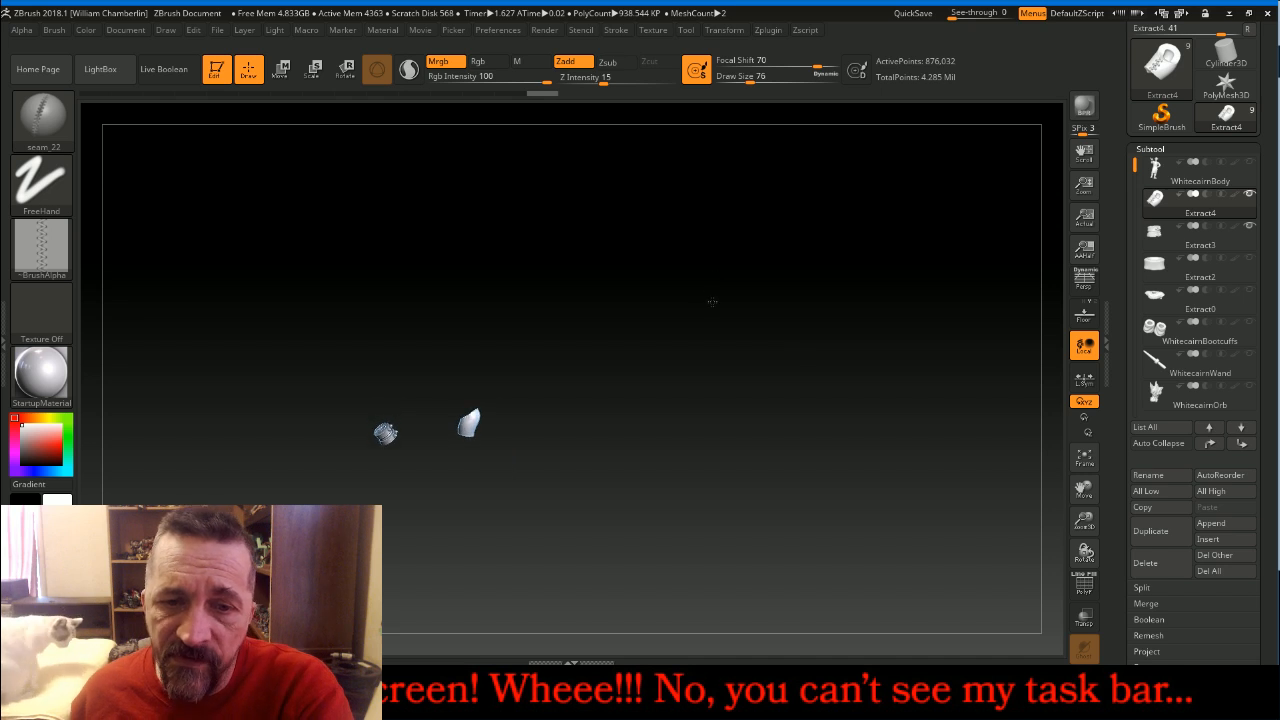
click(1248, 162)
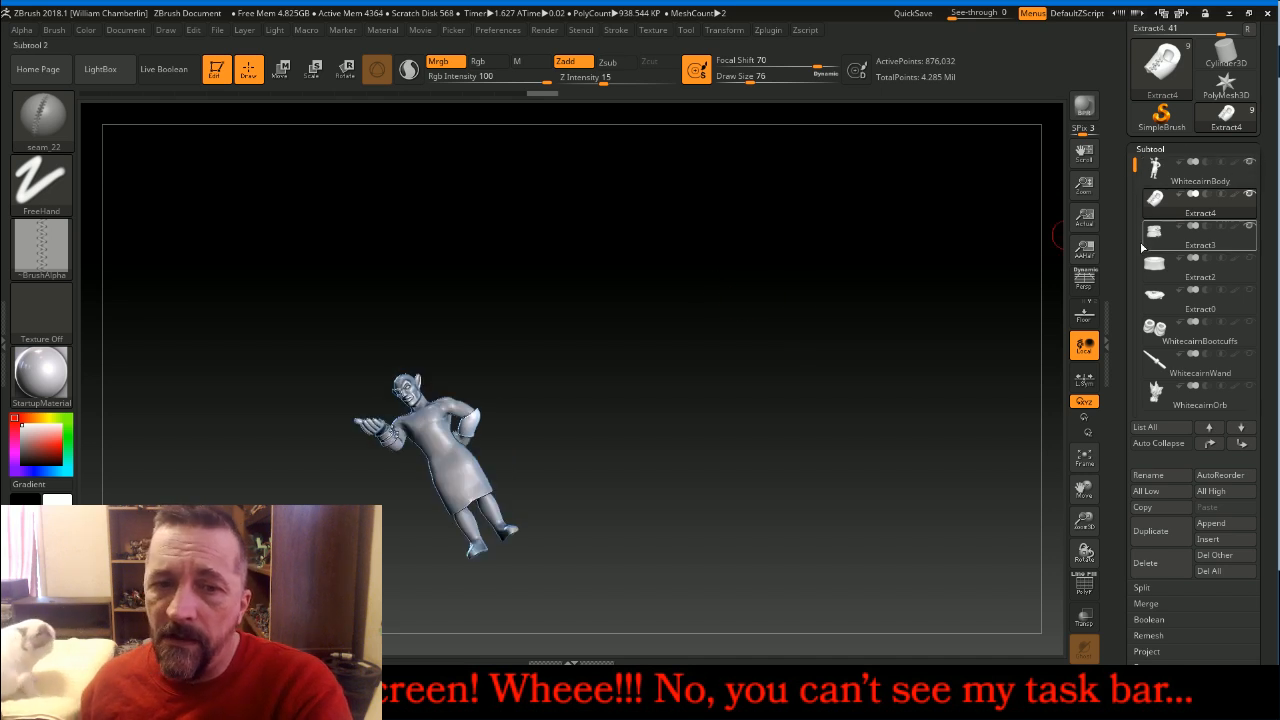
drag(889, 373, 1090, 293)
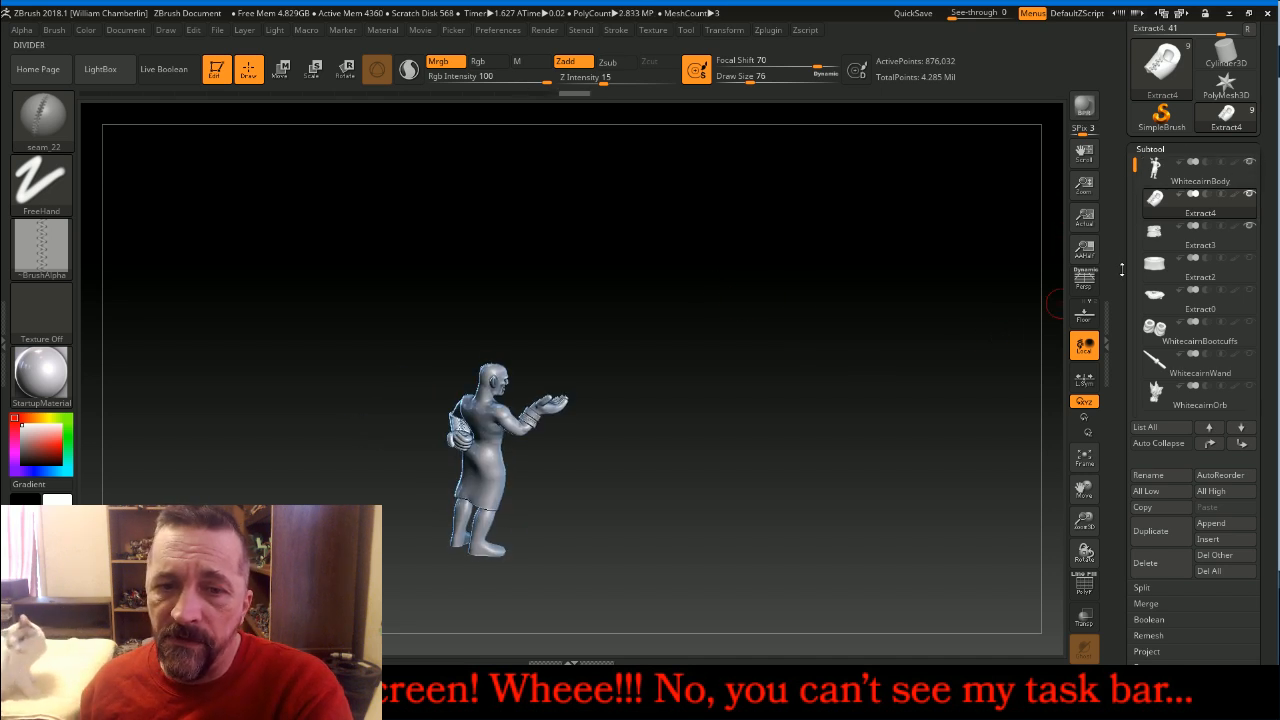
click(1240, 170)
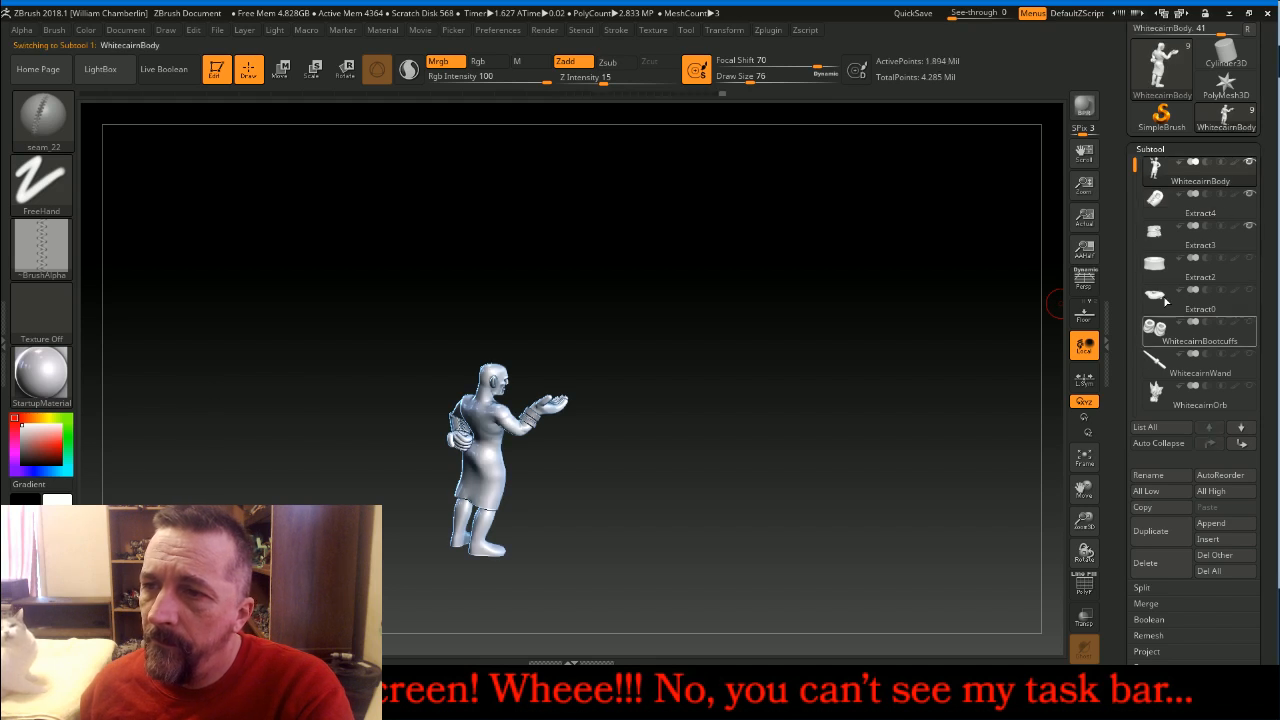
click(1165, 204)
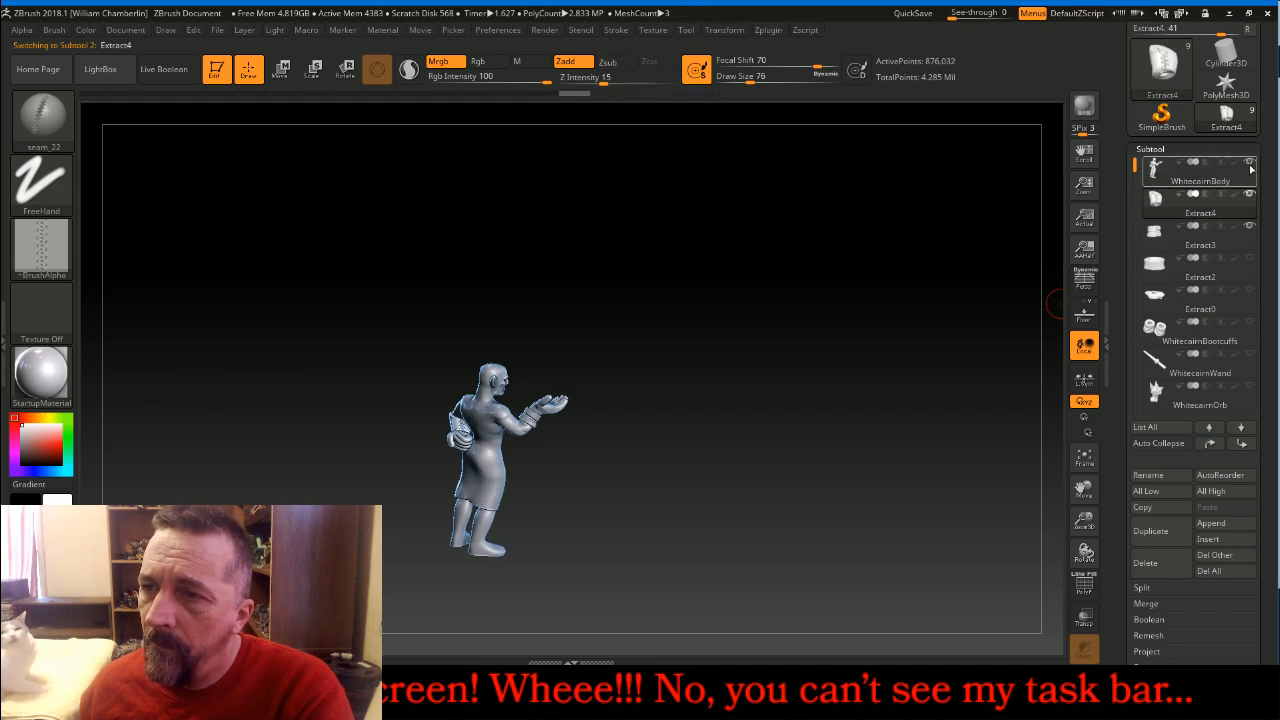
click(1082, 457)
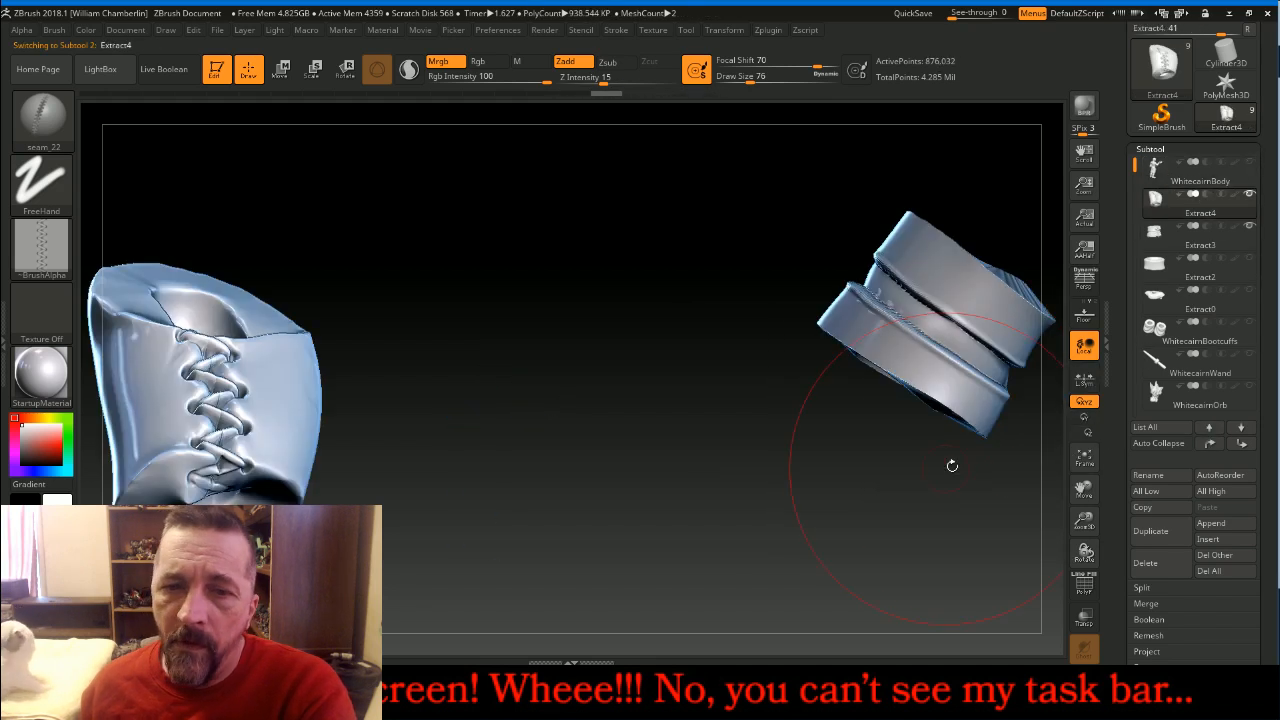
click(1086, 458)
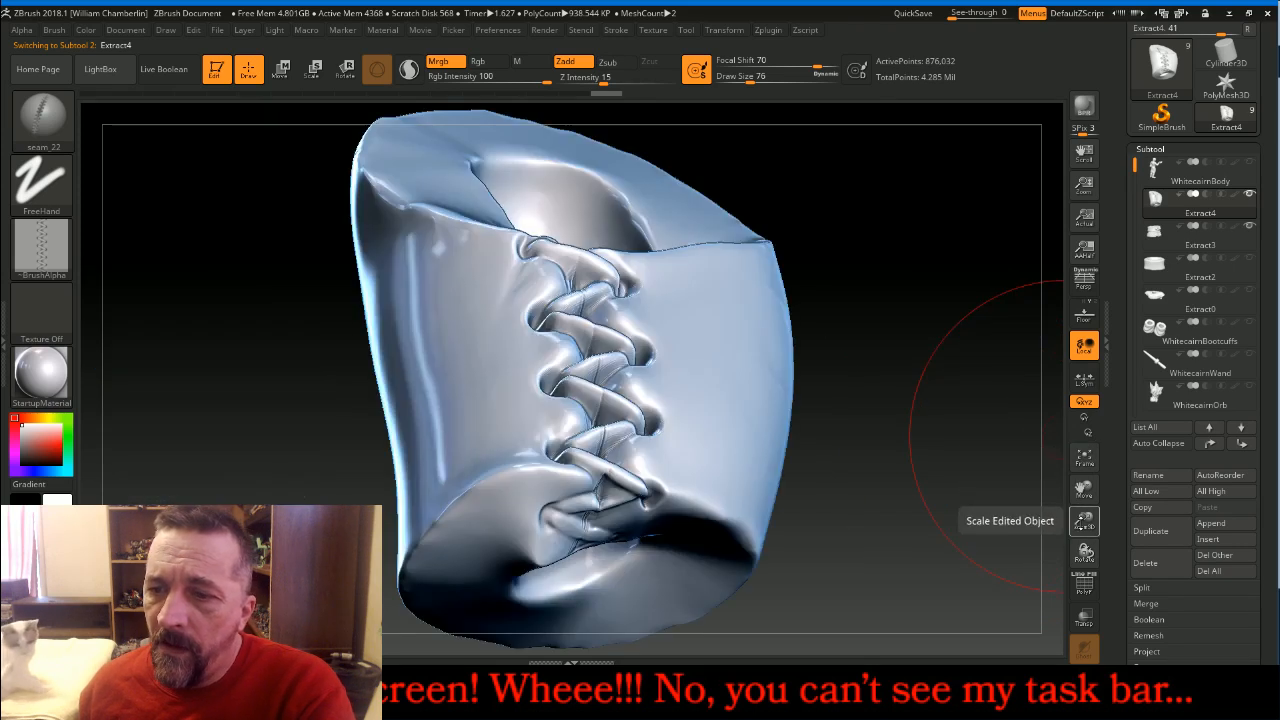
Switch to the seam_16 brush and carve lengthwise seams along both sides of the bracer at Draw Size 36
click(42, 120)
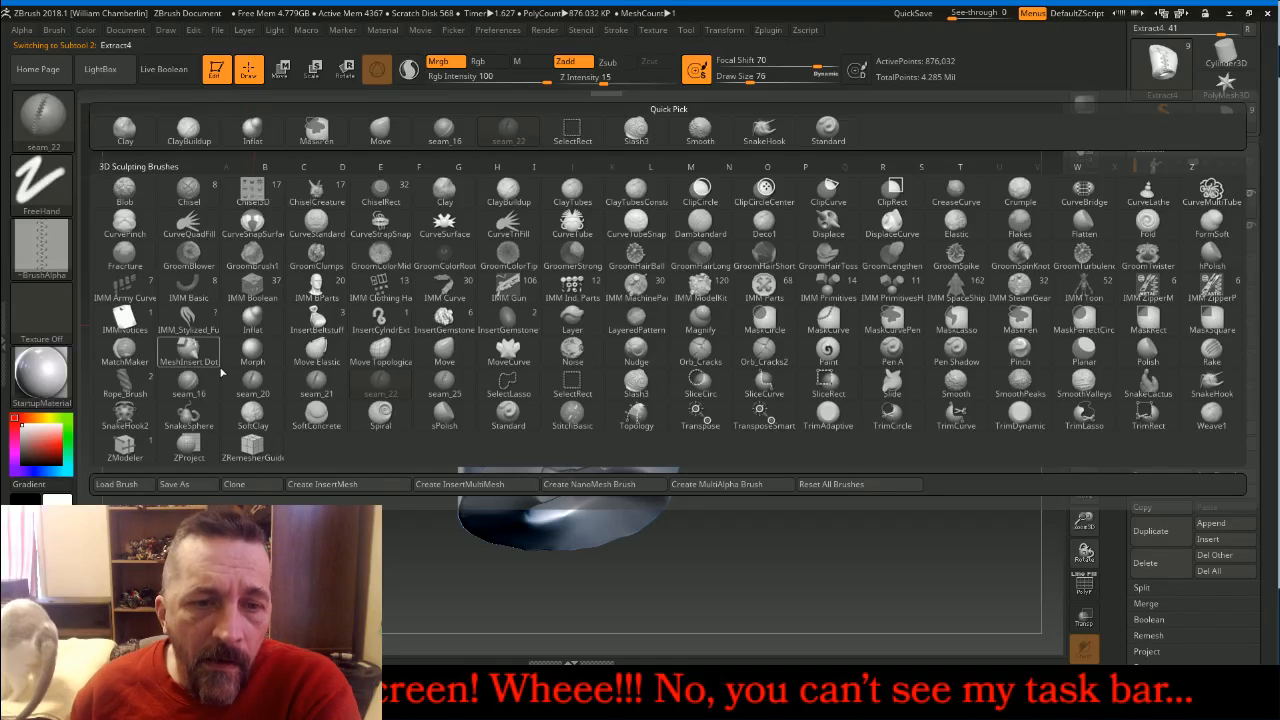
mouse_move(310, 385)
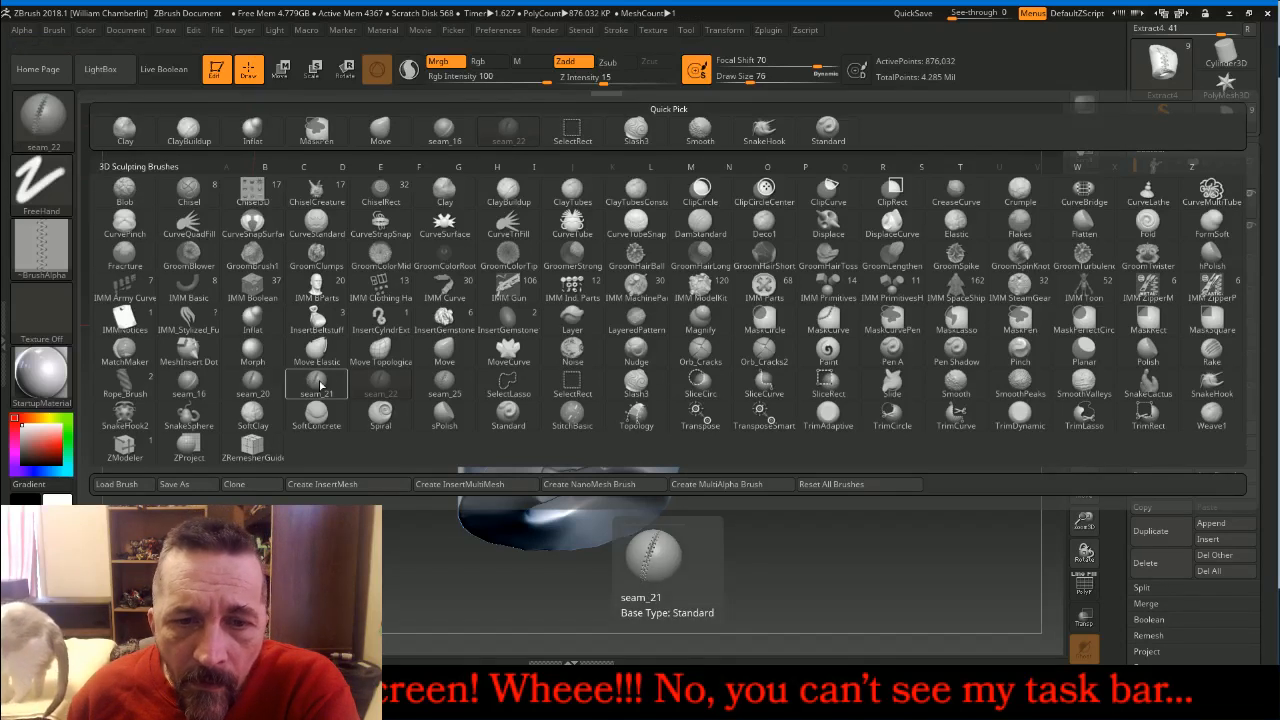
click(254, 386)
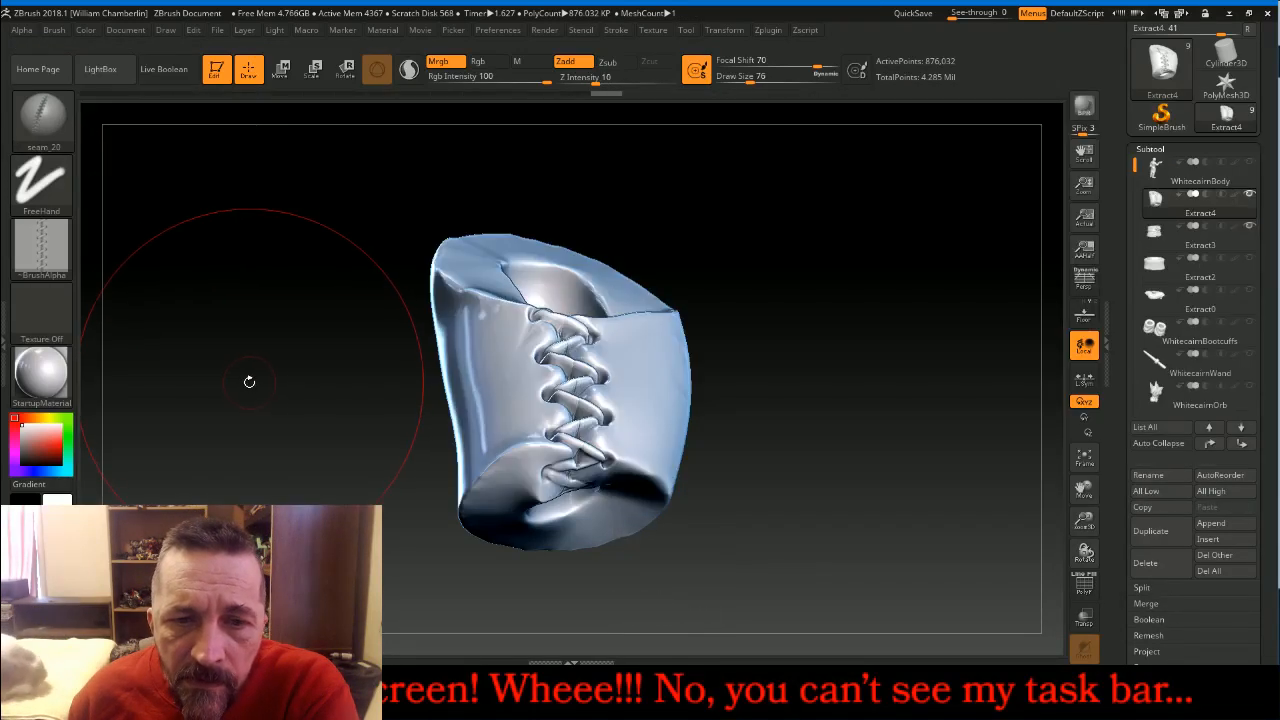
click(42, 117)
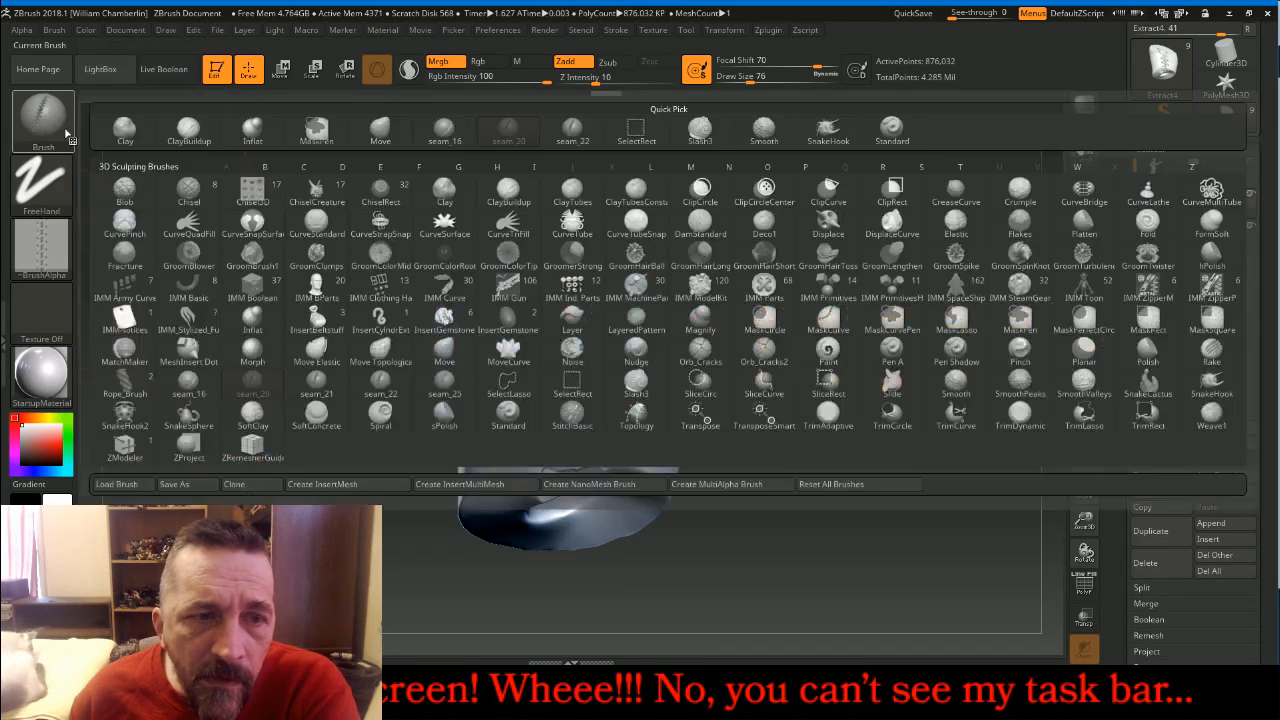
click(188, 382)
mouse_move(827, 339)
mouse_down()
mouse_move(737, 269)
mouse_move(800, 248)
mouse_move(820, 283)
mouse_move(757, 294)
mouse_up()
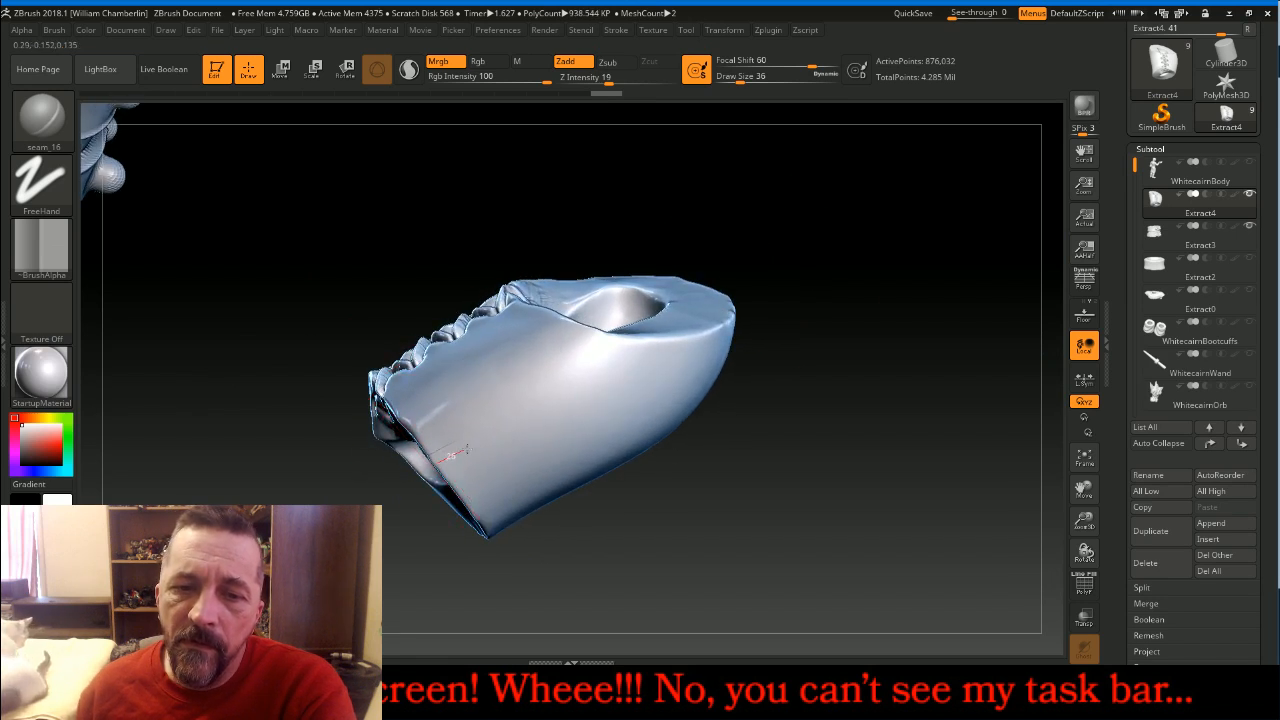
drag(478, 440, 625, 322)
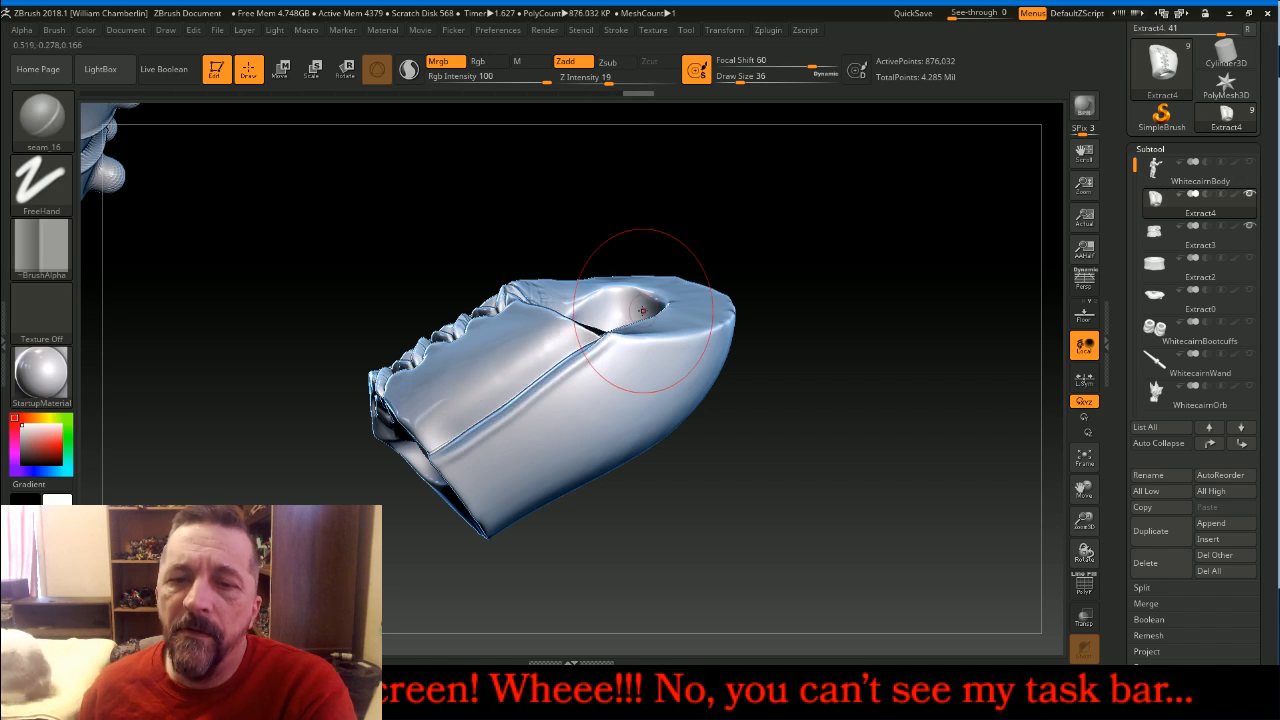
drag(877, 194, 883, 297)
drag(358, 194, 369, 455)
Switch to the Orb_Cracks2 brush, test a curved stroke on the bracer's back at Z Intensity 16 and Draw Size 16, and undo it
mouse_move(824, 291)
mouse_down()
mouse_move(806, 317)
mouse_move(702, 352)
mouse_up()
key(b)
click(758, 350)
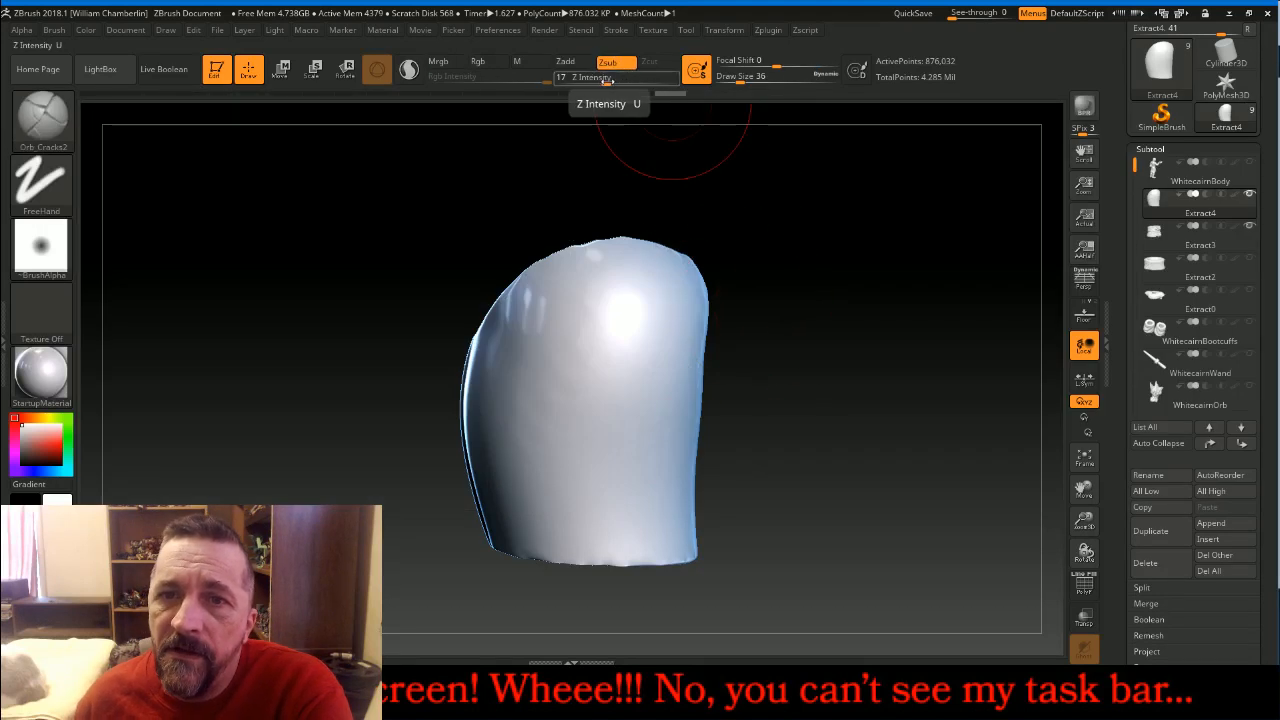
drag(620, 80, 606, 80)
drag(738, 79, 733, 79)
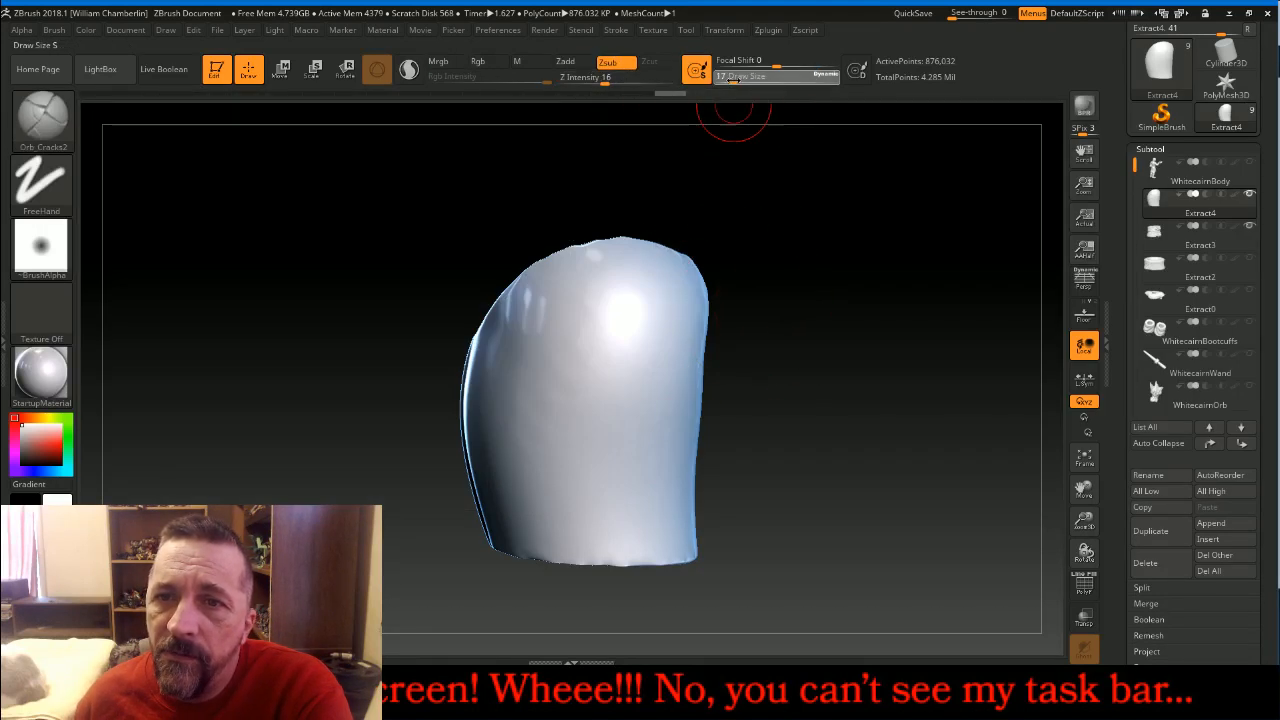
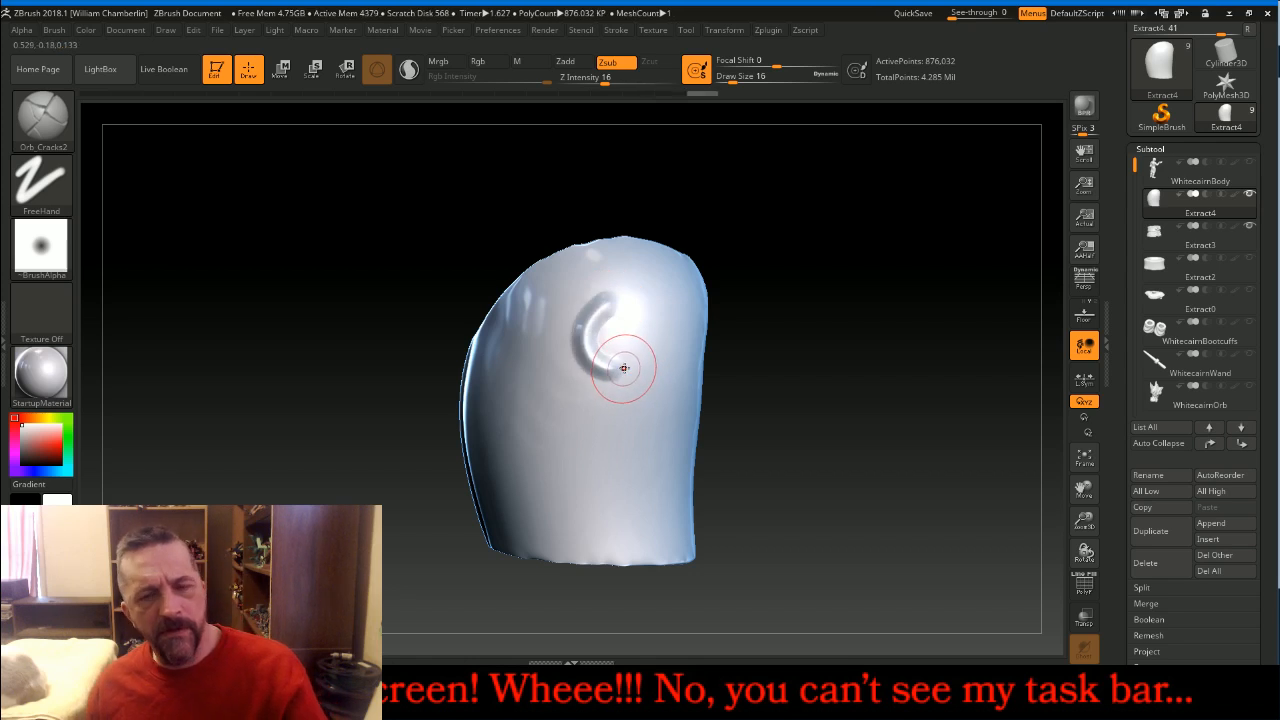
key(ctrl+z)
Try a curved stroke on the bracer's upper back with Draw Size raised to 24
key(bracketright)
key(bracketright)
mouse_move(613, 288)
mouse_down()
mouse_move(598, 284)
mouse_move(561, 322)
mouse_move(560, 380)
mouse_move(600, 394)
mouse_move(635, 345)
mouse_up()
mouse_move(789, 298)
mouse_down()
mouse_move(871, 294)
mouse_move(855, 288)
mouse_up()
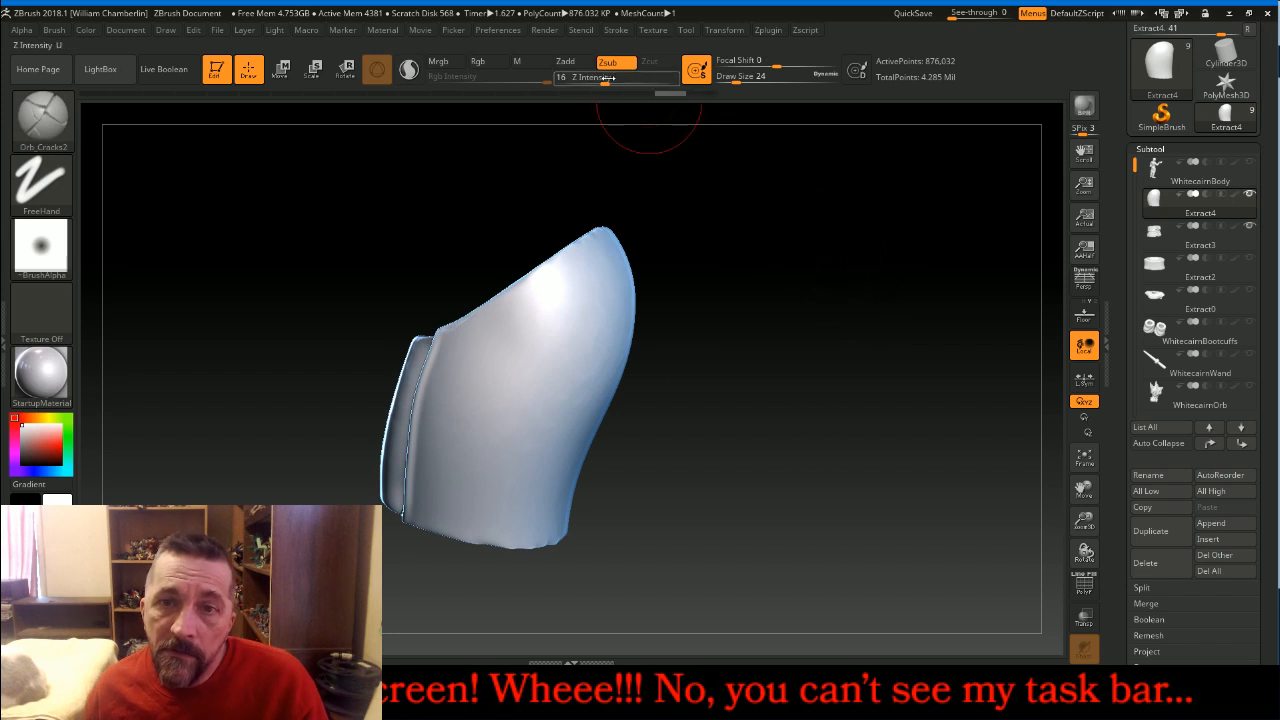
Try a teardrop-shaped swirl on the bracer's back at Z Intensity 19 and Draw Size 28, and undo the stroke
text(19)
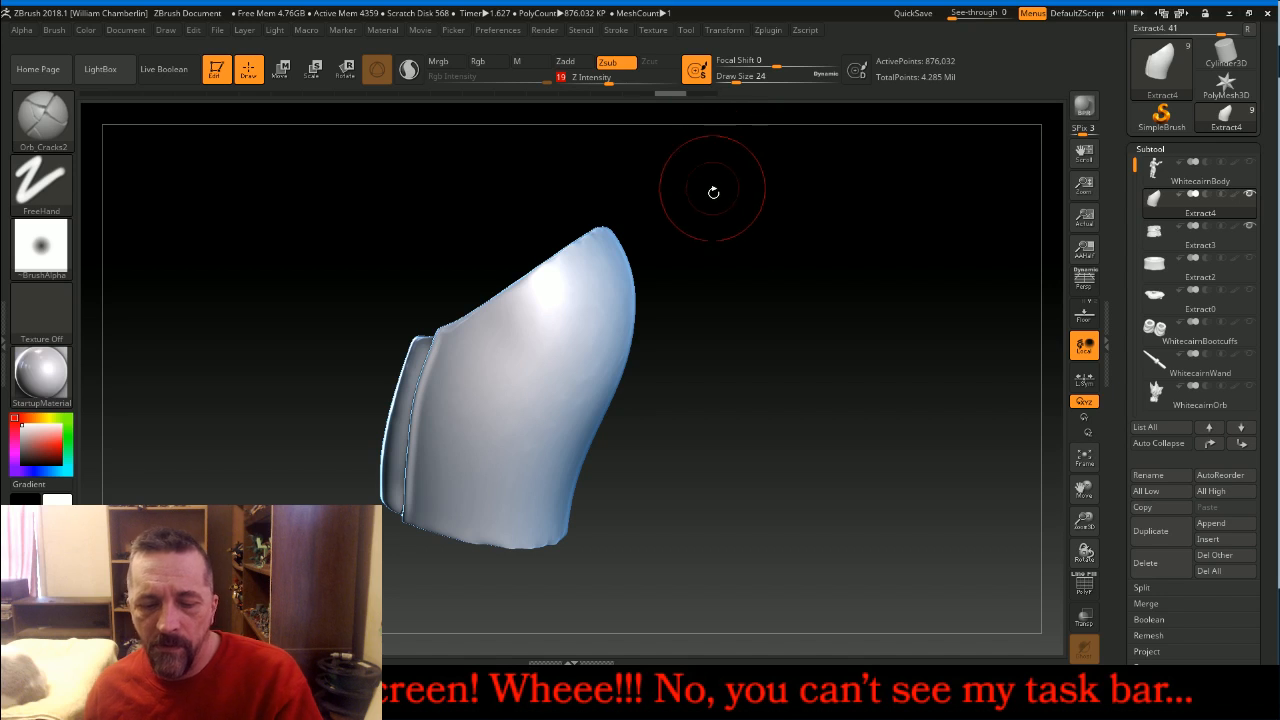
key(Return)
key(bracketright)
drag(831, 268, 800, 266)
mouse_move(645, 268)
mouse_down()
mouse_move(570, 316)
mouse_move(572, 388)
mouse_move(635, 395)
mouse_move(630, 344)
mouse_up()
mouse_move(835, 292)
mouse_down()
mouse_move(818, 310)
mouse_move(823, 277)
mouse_move(808, 257)
mouse_move(770, 272)
mouse_up()
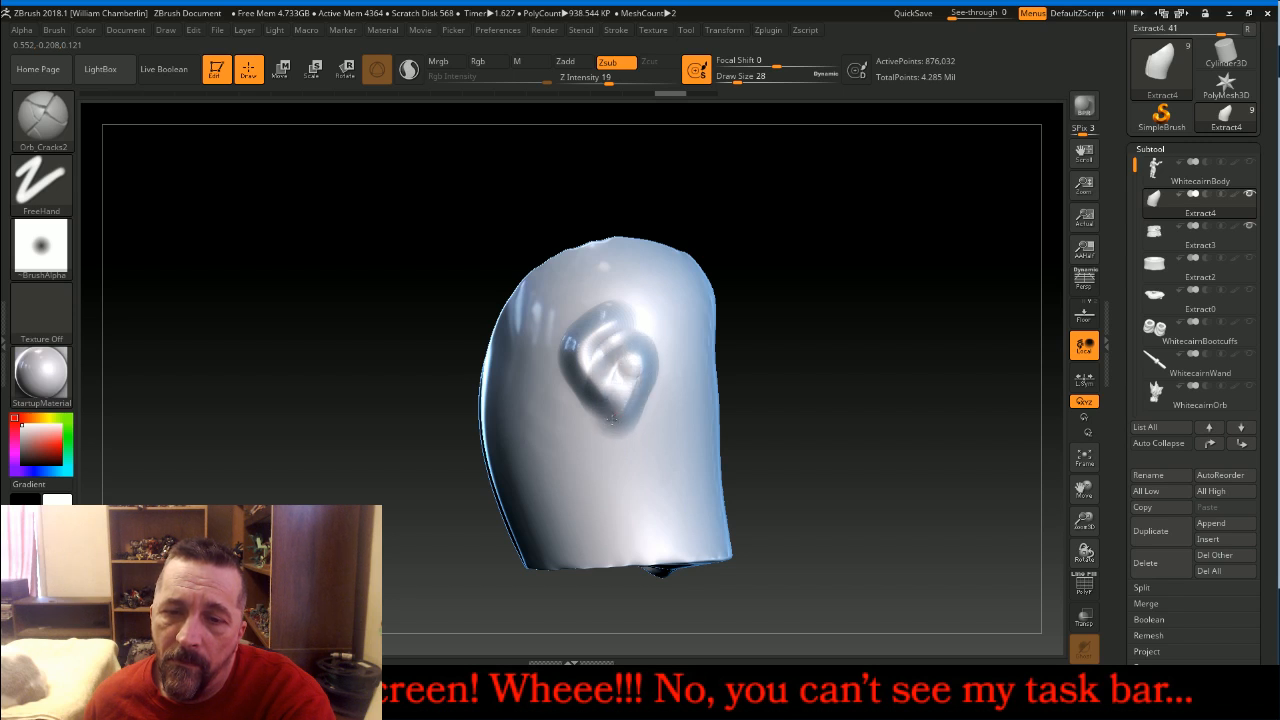
key(ctrl)
key(ctrl+z)
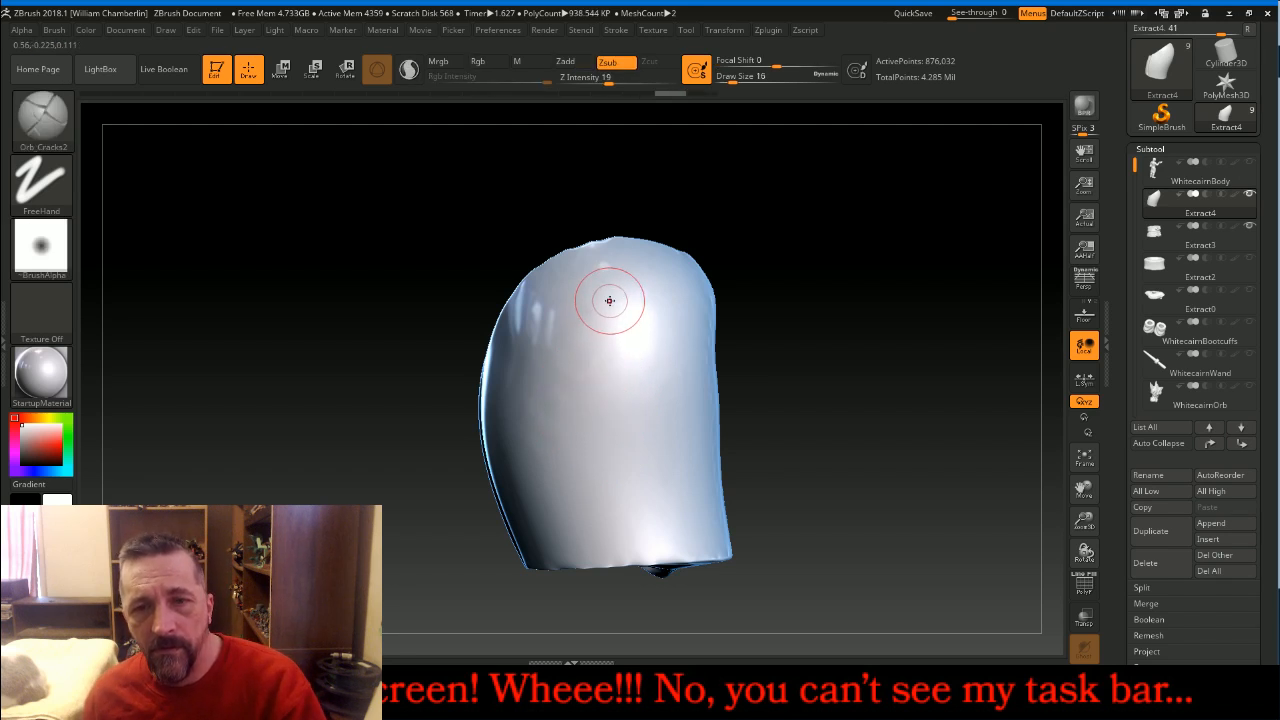
key(ctrl+z)
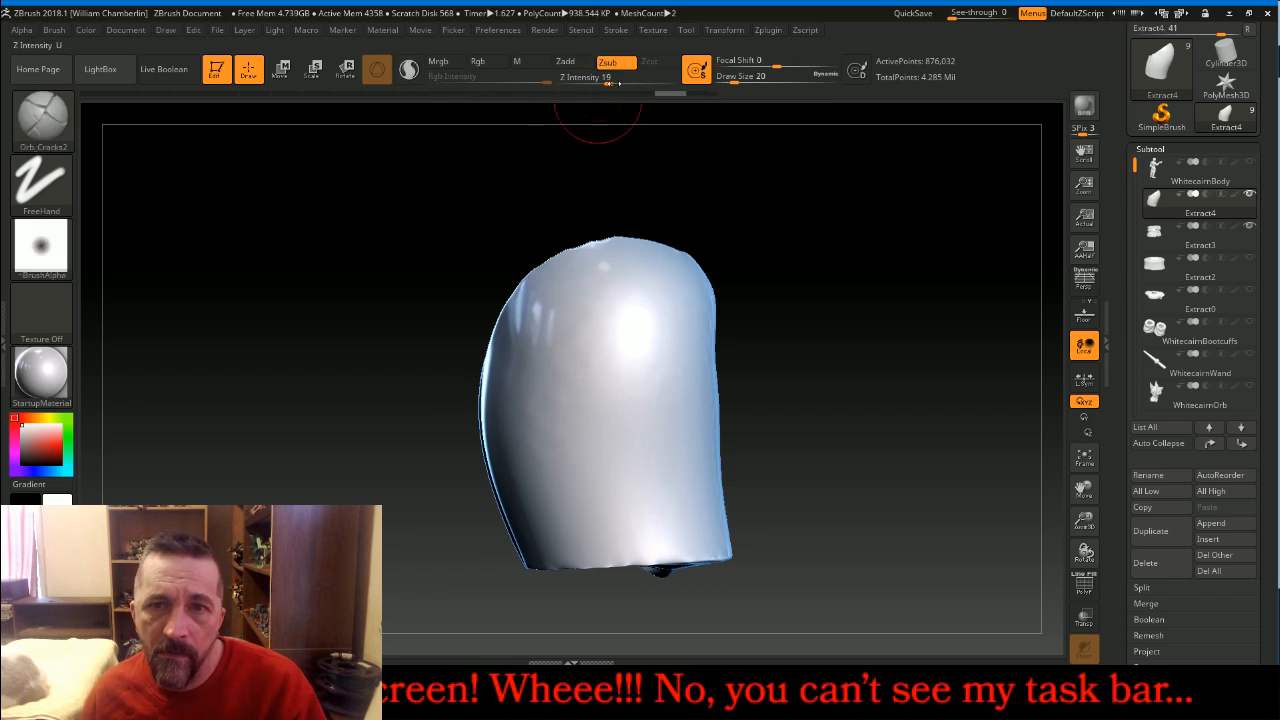
Set Z Intensity to 22 and carve a continuous looping swirl across the bracer's upper back at Draw Size 20
click(613, 81)
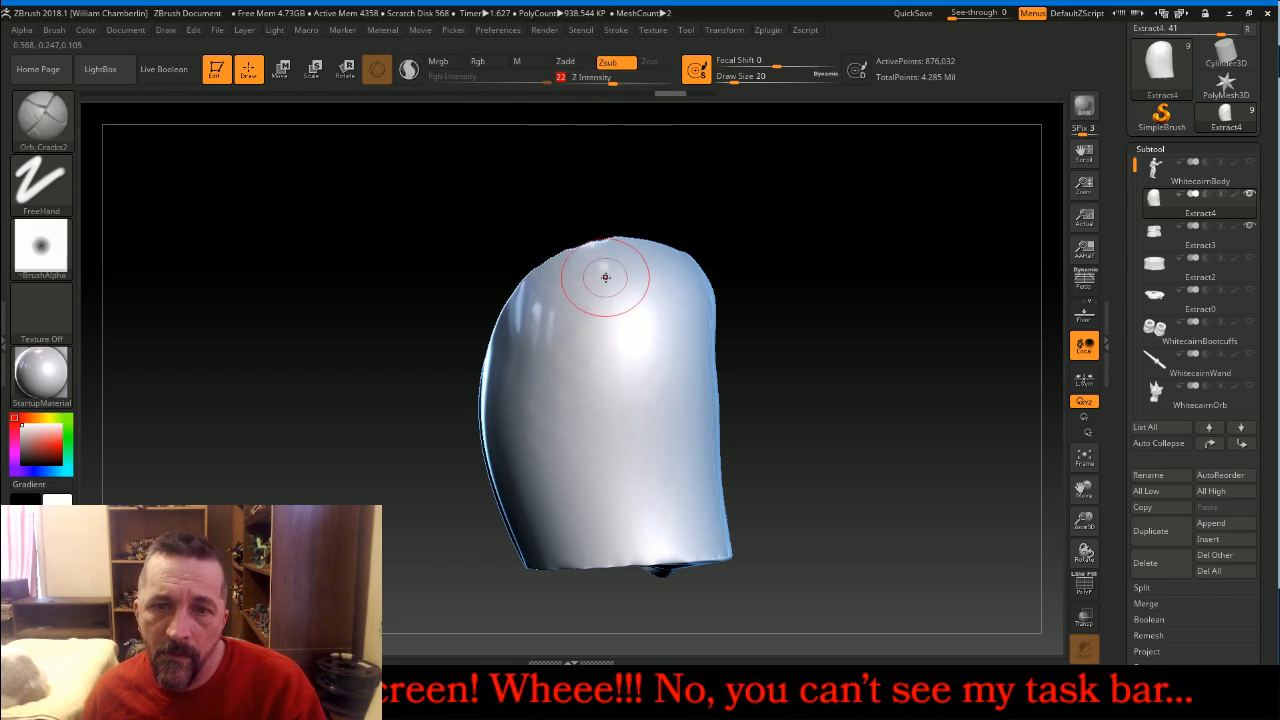
drag(602, 277, 586, 290)
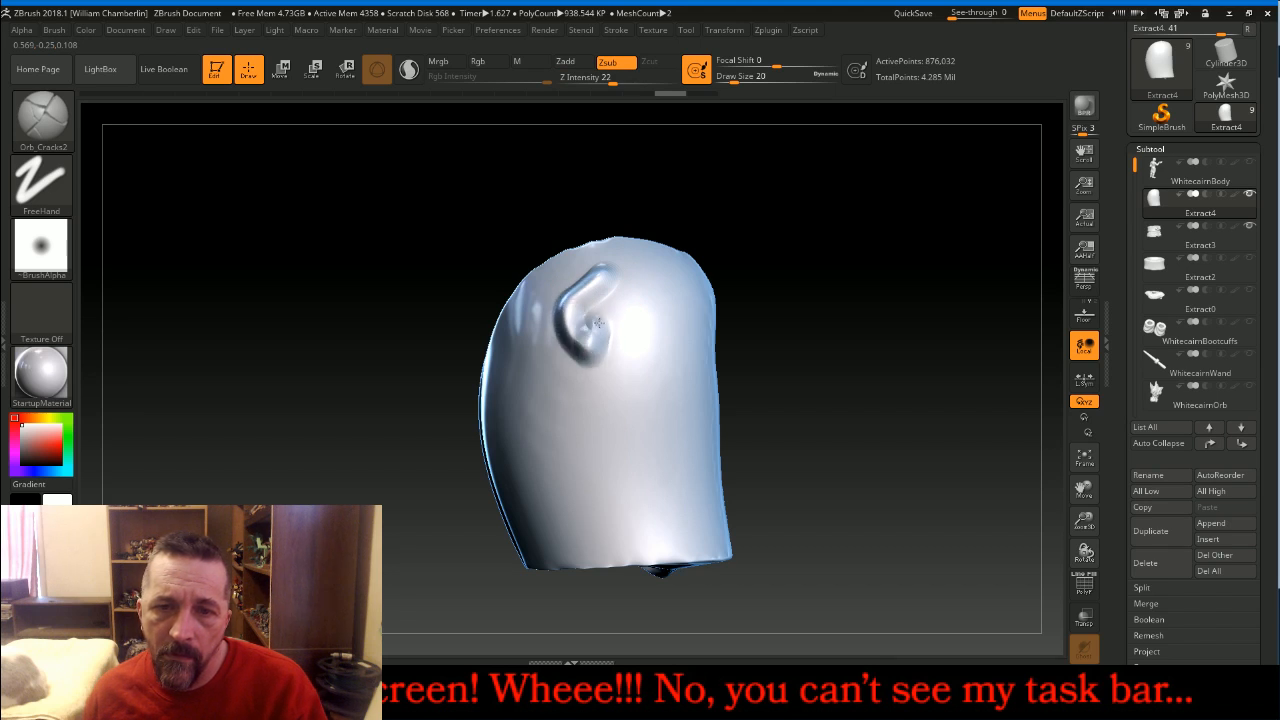
drag(622, 337, 613, 362)
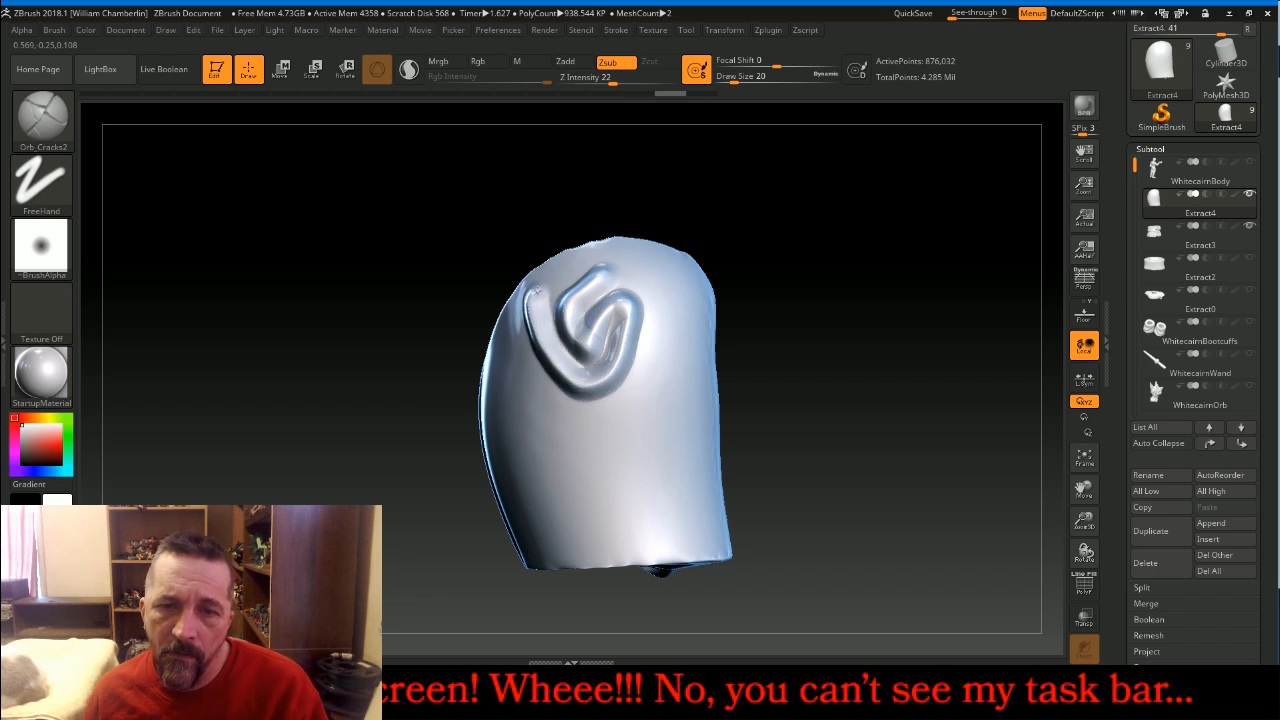
drag(537, 290, 534, 286)
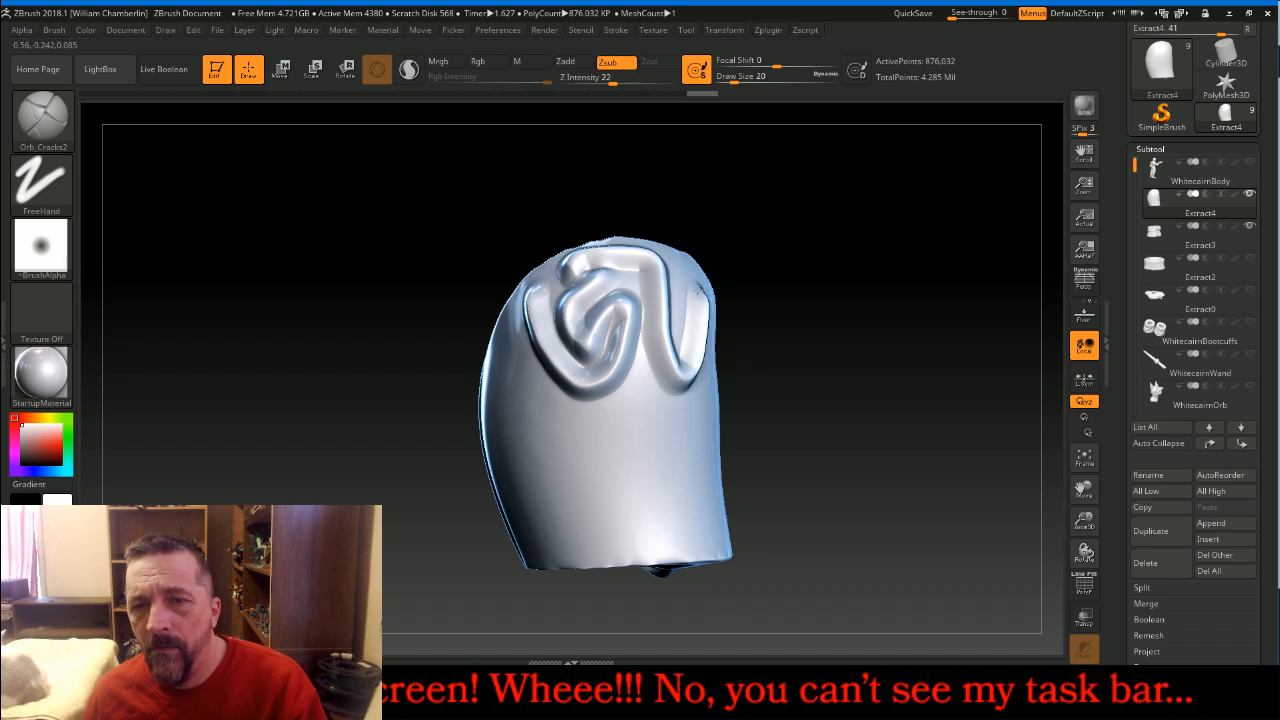
Extend the swirl over the bracer's side, running it down to the lower edge and curving back up in a narrow loop
drag(848, 320, 789, 306)
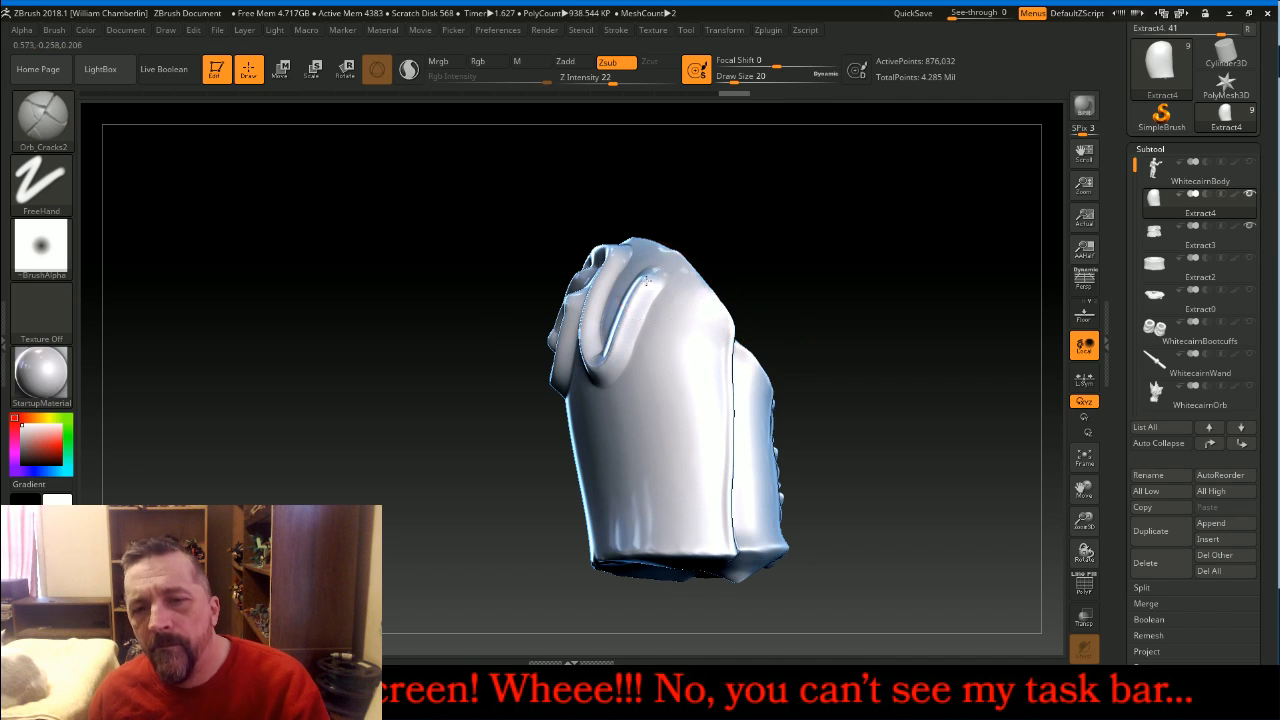
mouse_move(677, 334)
mouse_down()
mouse_move(693, 418)
mouse_move(687, 511)
mouse_up()
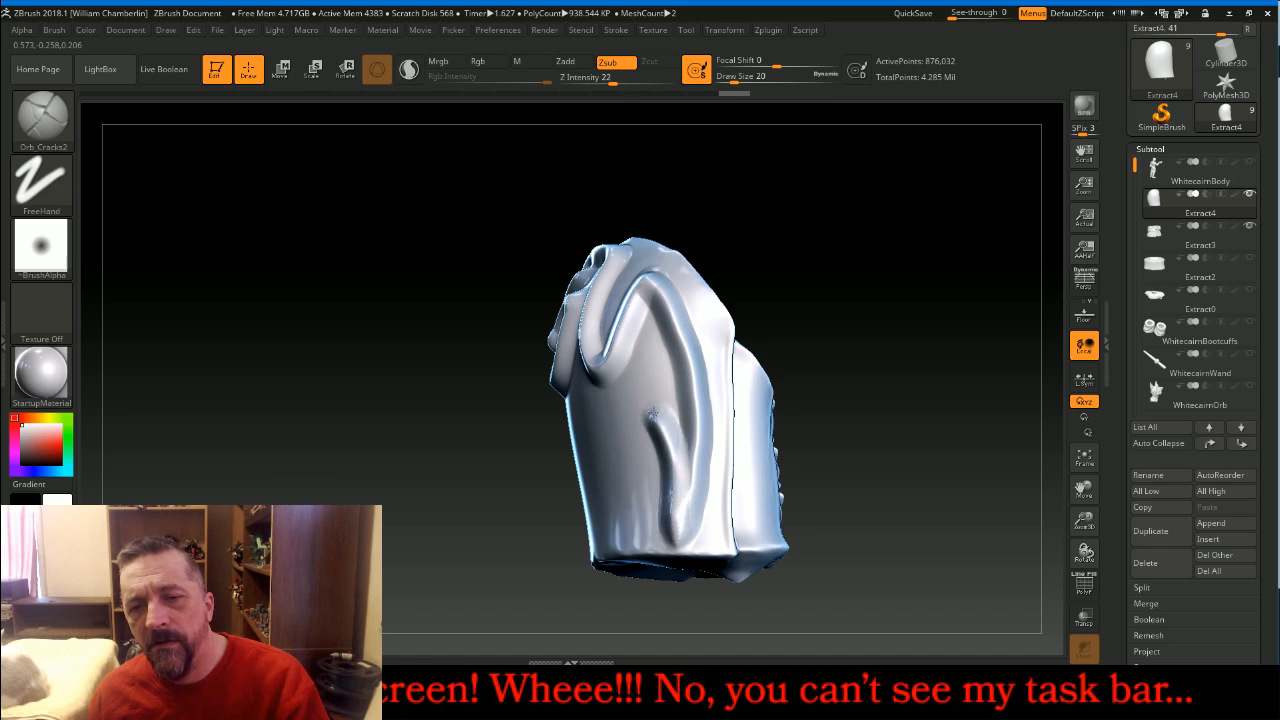
drag(625, 468, 625, 473)
Carve an M-shaped zigzag across the bracer's lower back, curling its end around near the lower edge
drag(831, 261, 862, 260)
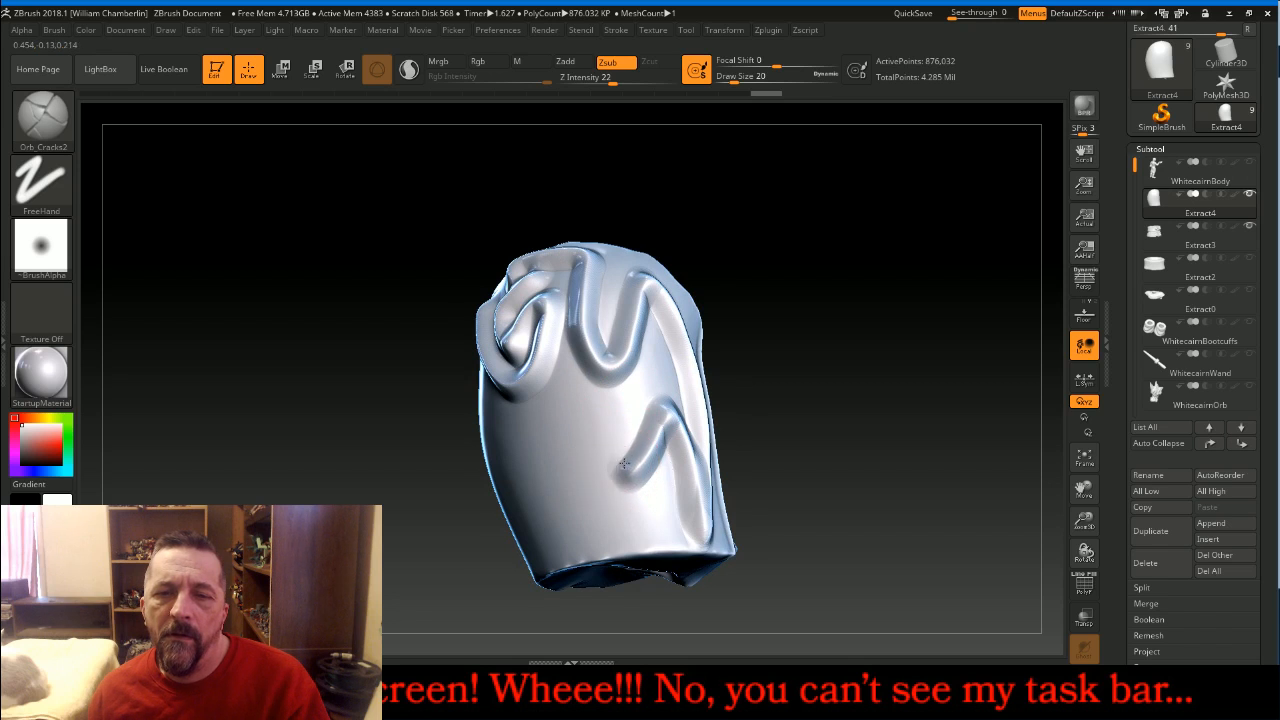
drag(603, 420, 585, 524)
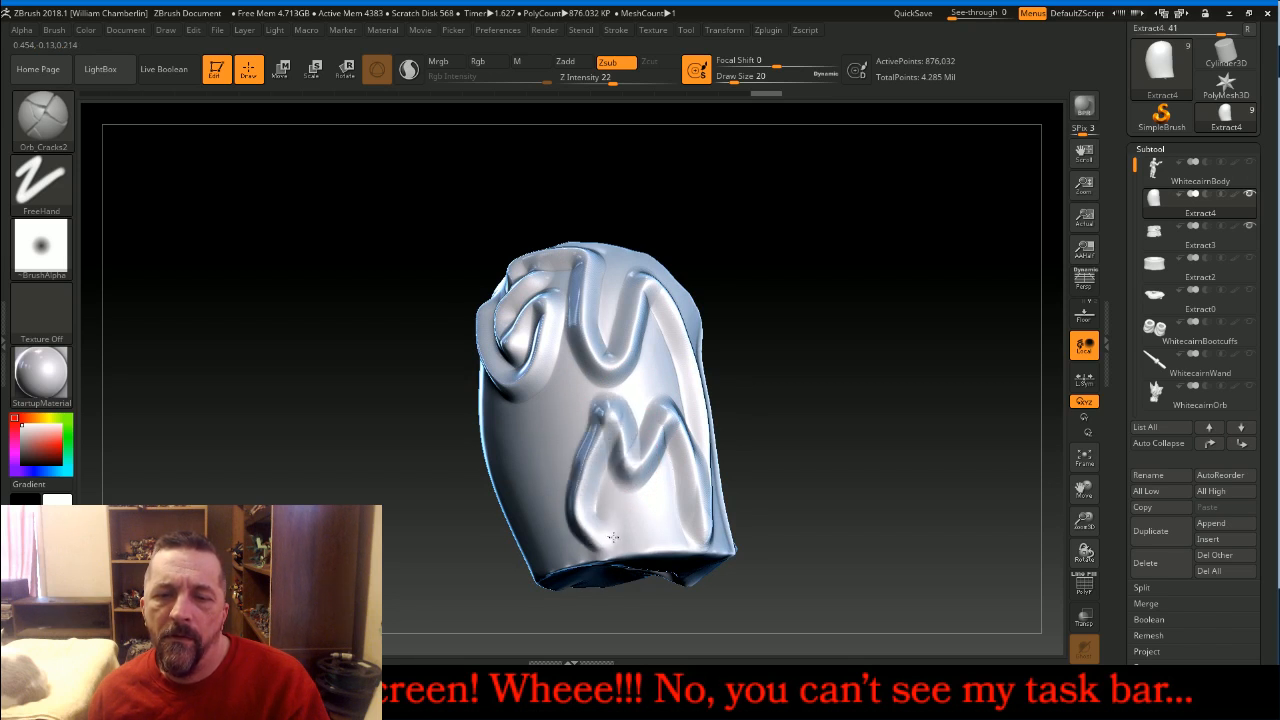
drag(661, 500, 668, 489)
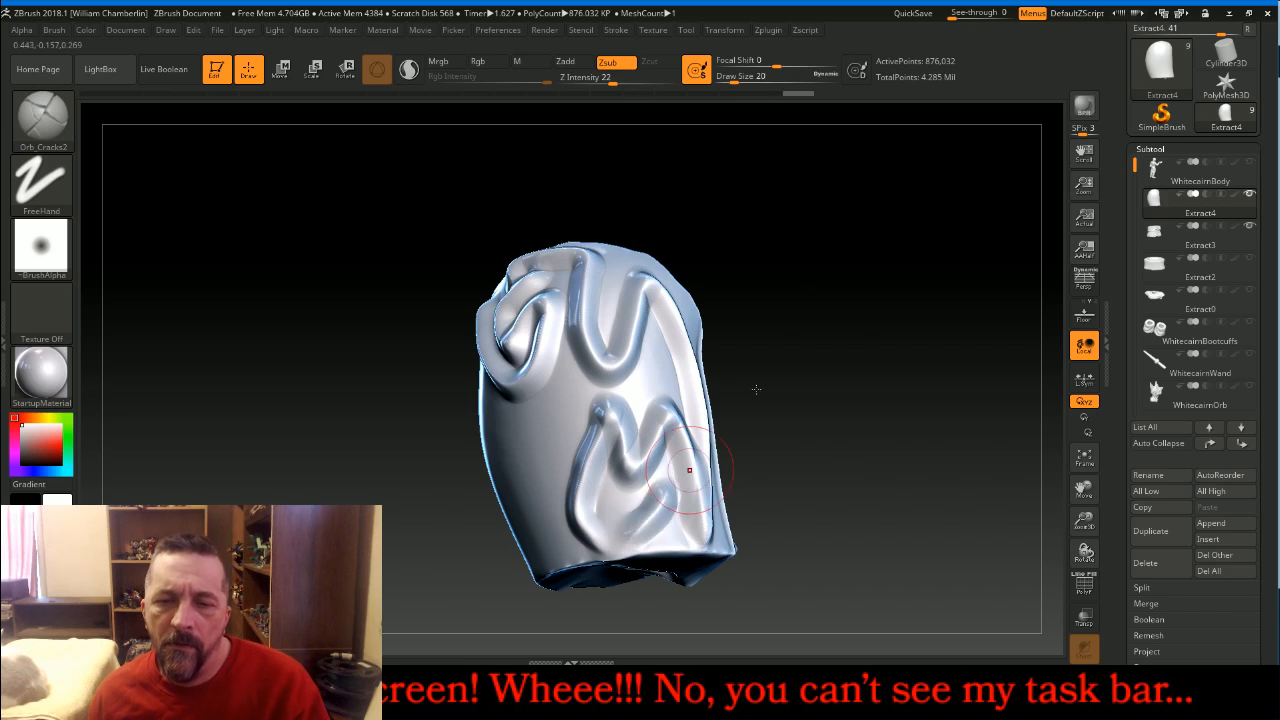
drag(800, 296, 837, 311)
drag(609, 540, 623, 539)
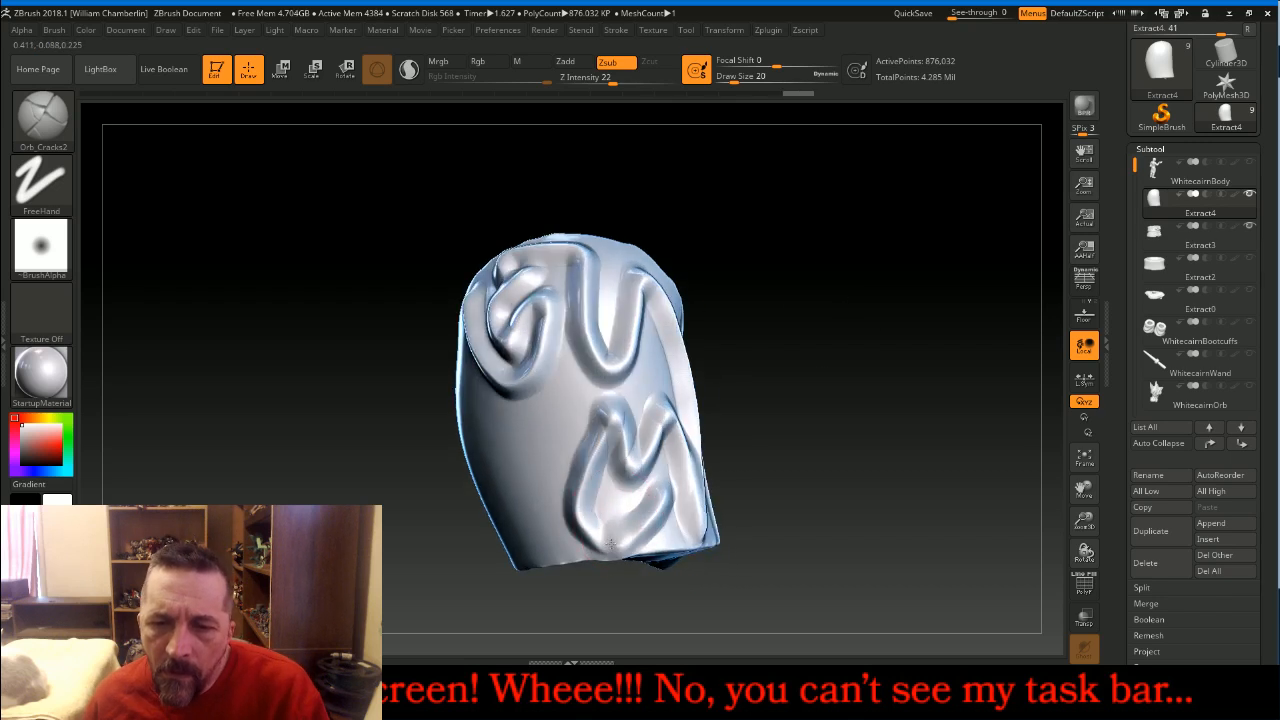
Carve the looping pattern down the bracer's opposite side and back up, joining the upper swirl to the lower zigzag
drag(818, 288, 849, 280)
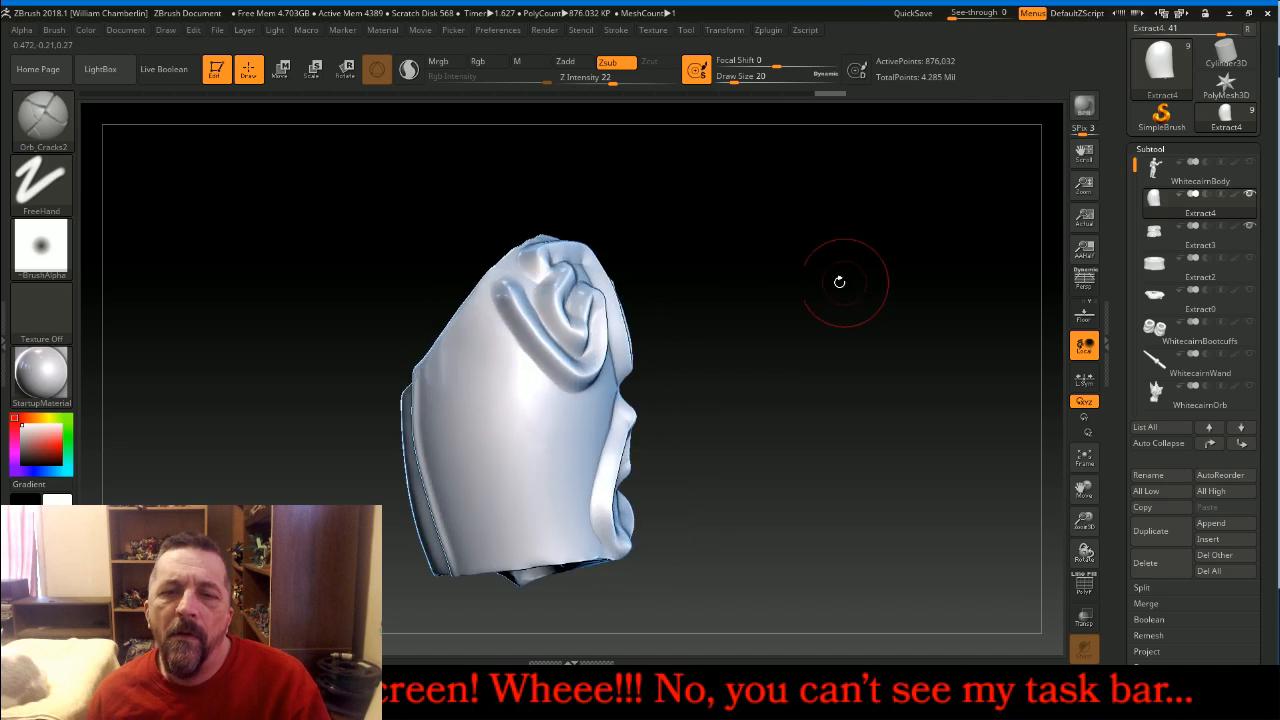
mouse_move(468, 330)
mouse_down()
mouse_move(442, 400)
mouse_move(445, 470)
mouse_move(490, 548)
mouse_move(540, 432)
mouse_move(541, 465)
mouse_up()
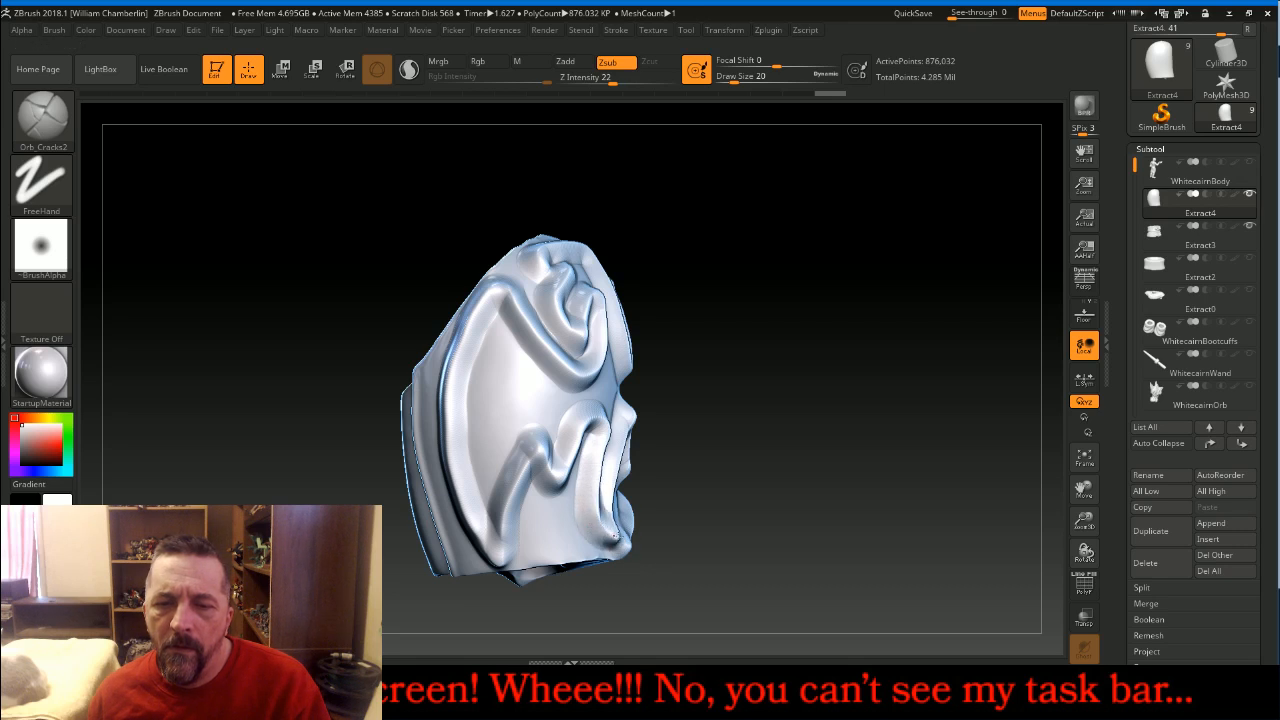
drag(851, 437, 786, 371)
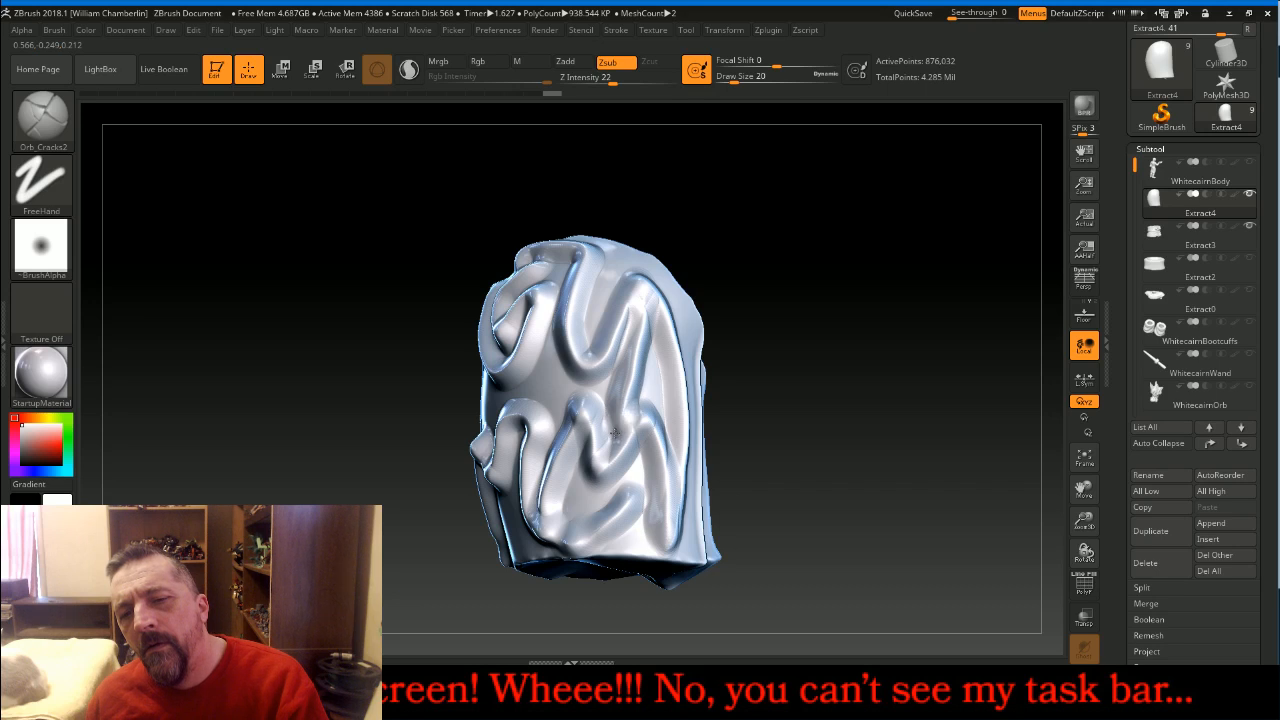
Add a short groove at the inner bend of the bracer's lower zigzag to finish that part of the pattern
drag(605, 461, 611, 469)
drag(822, 289, 905, 291)
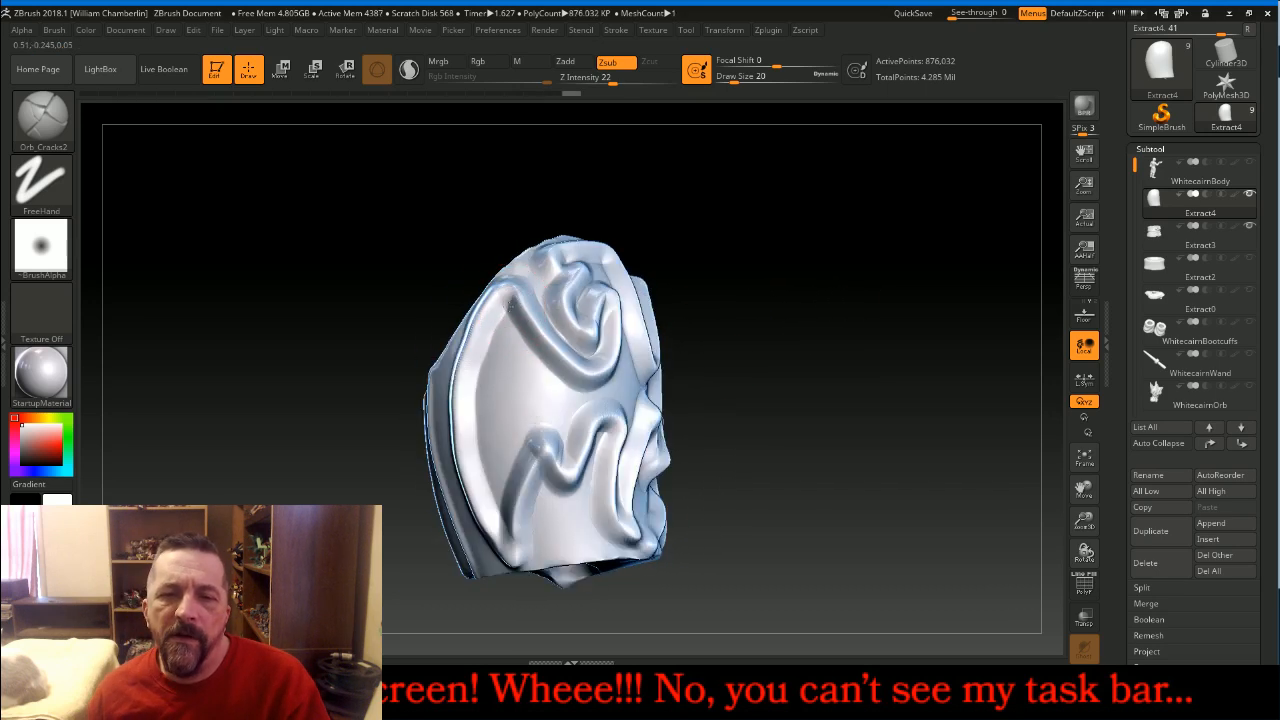
drag(500, 333, 493, 370)
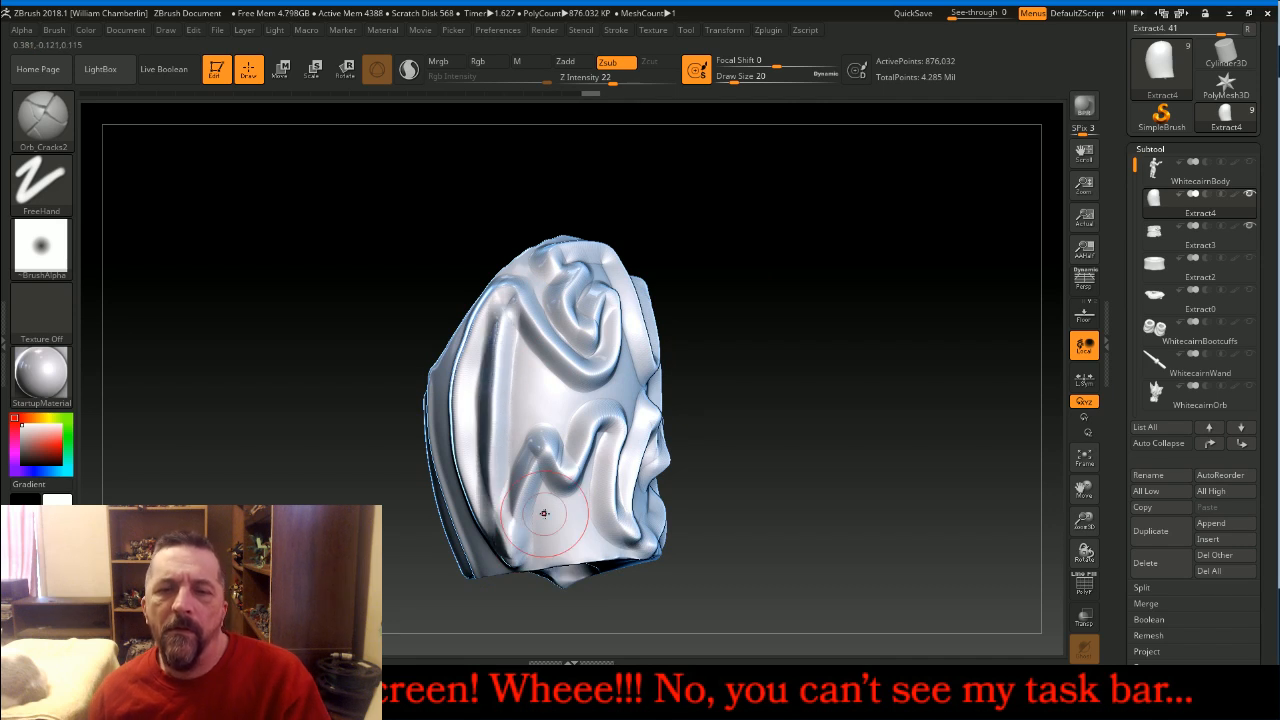
drag(860, 337, 818, 337)
drag(700, 318, 660, 360)
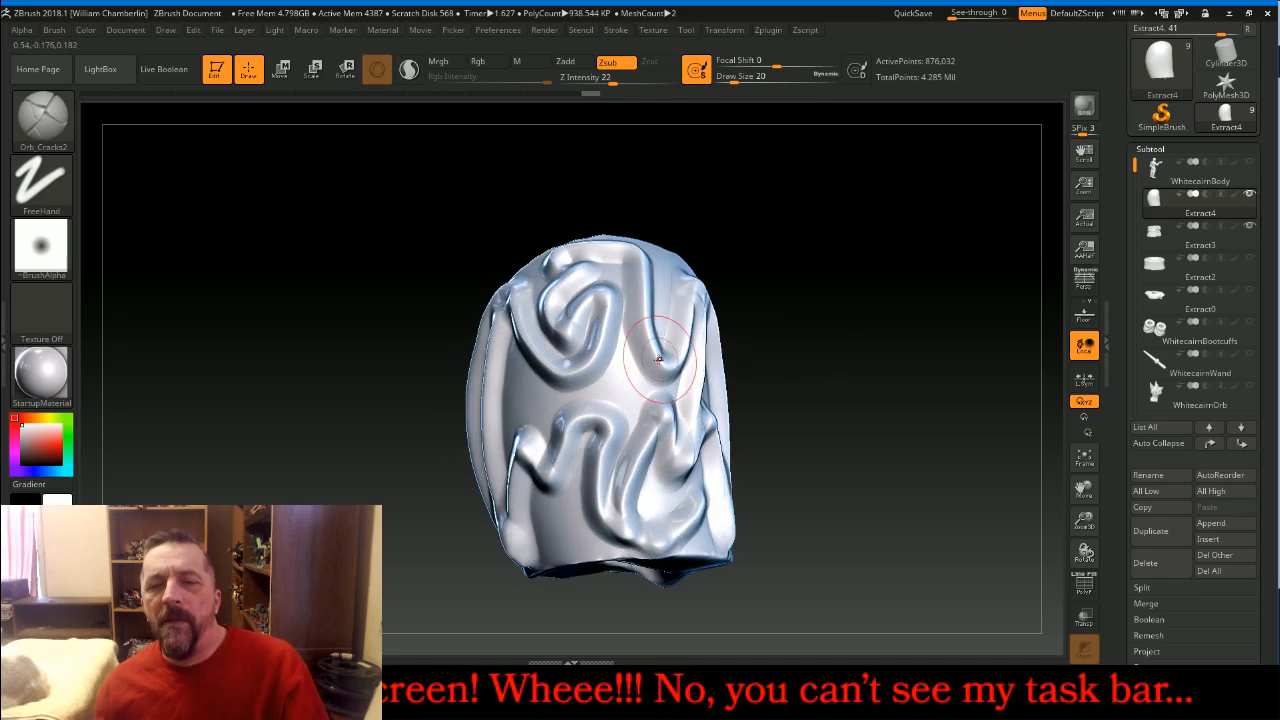
drag(654, 404, 595, 374)
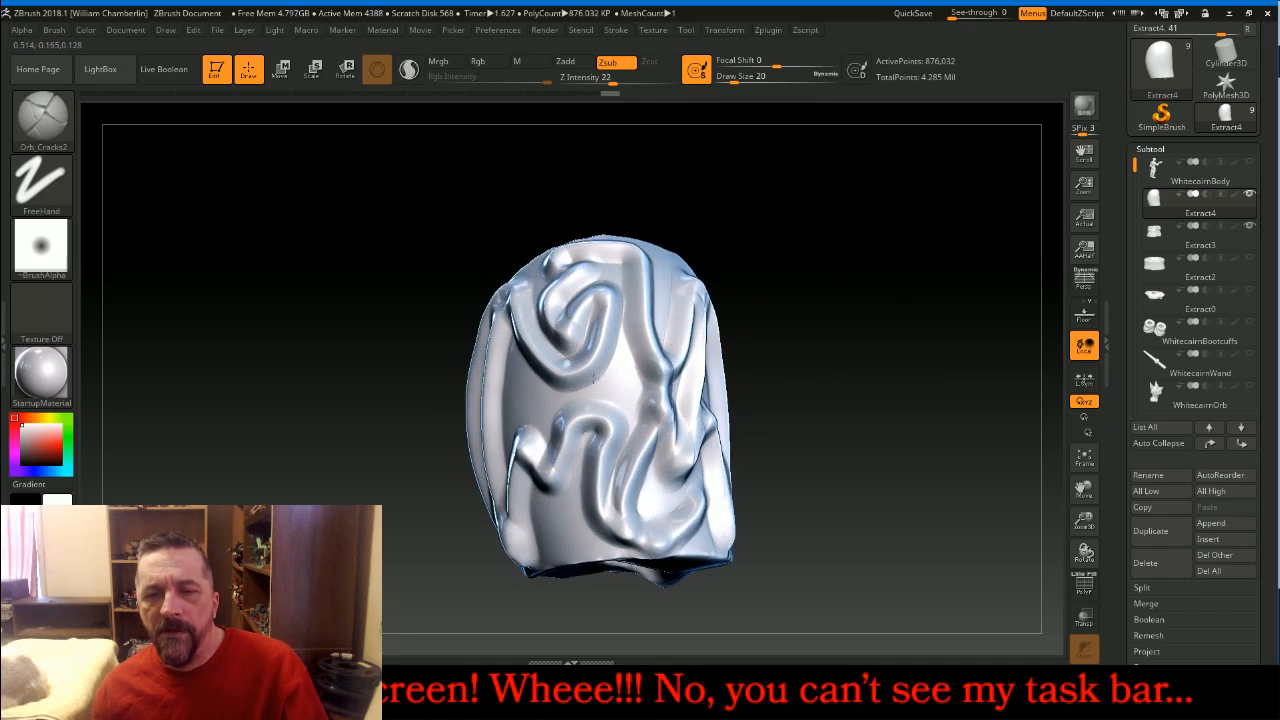
drag(863, 341, 894, 314)
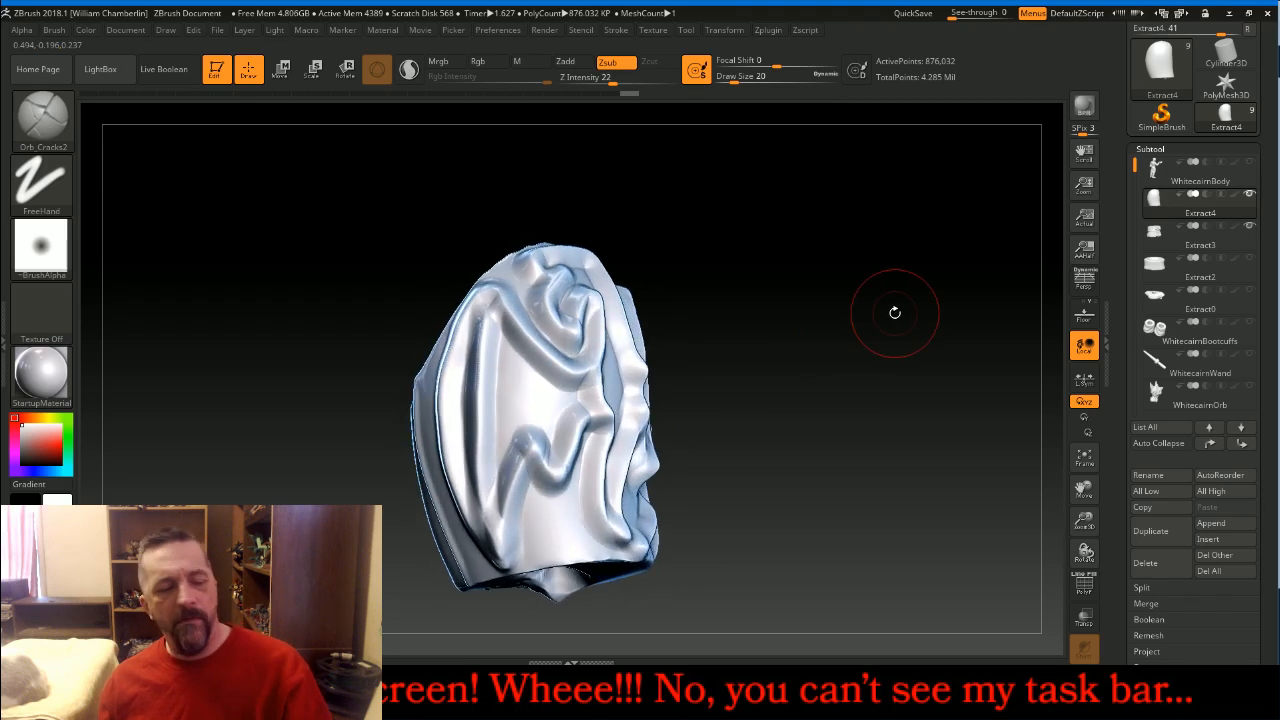
key(ctrl+z)
key(ctrl+z)
key(ctrl+z)
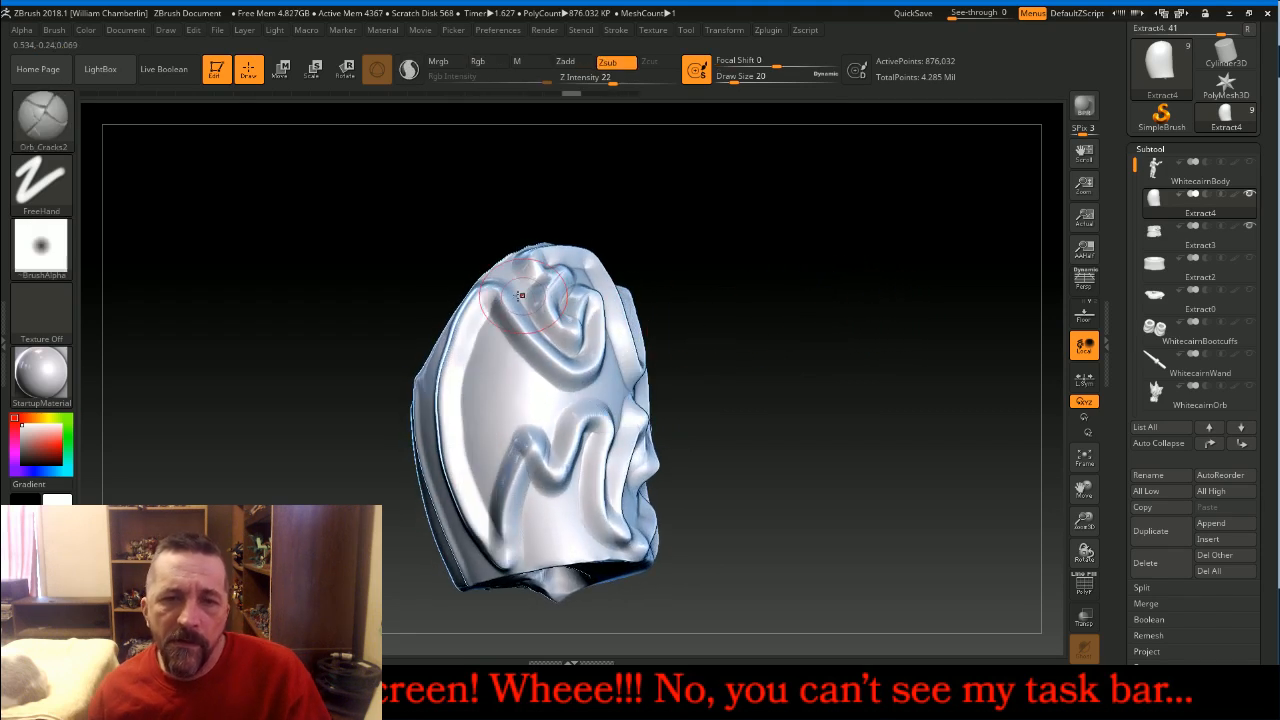
Carve a groove down the bracer's side into the zigzag and link the upper swirl to the lower zigzag across the back
drag(489, 338, 535, 411)
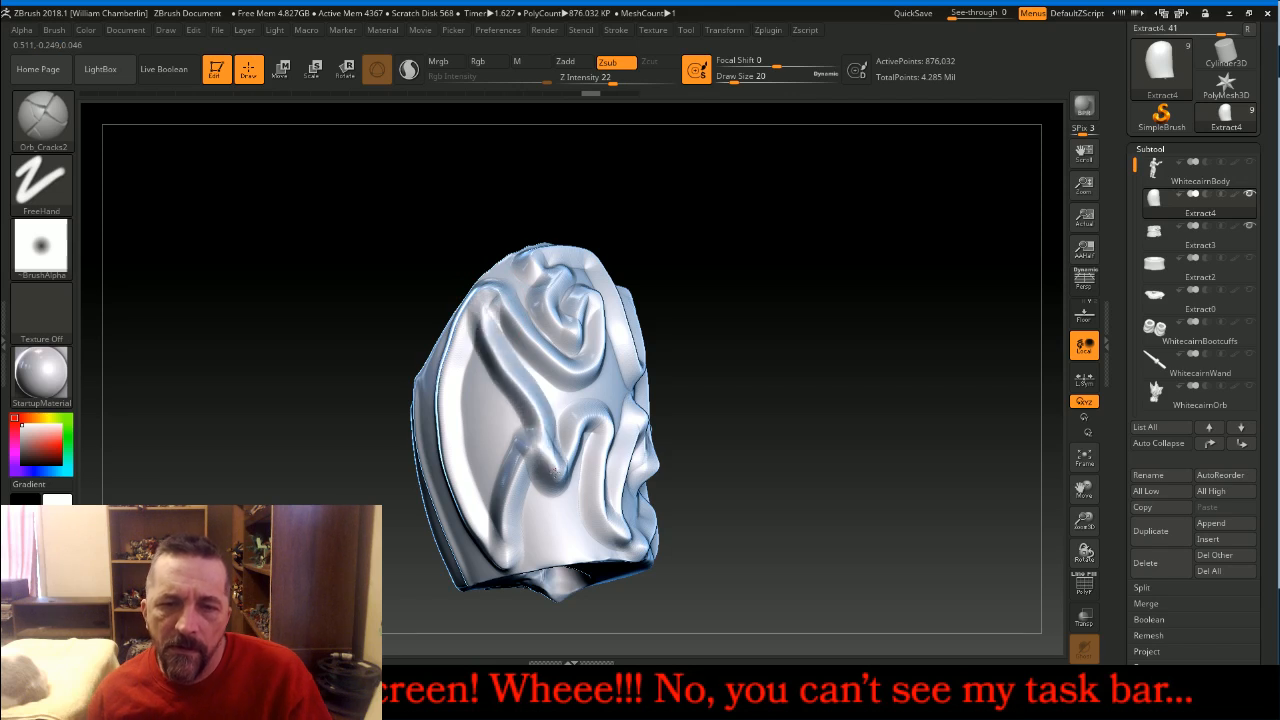
drag(837, 364, 650, 360)
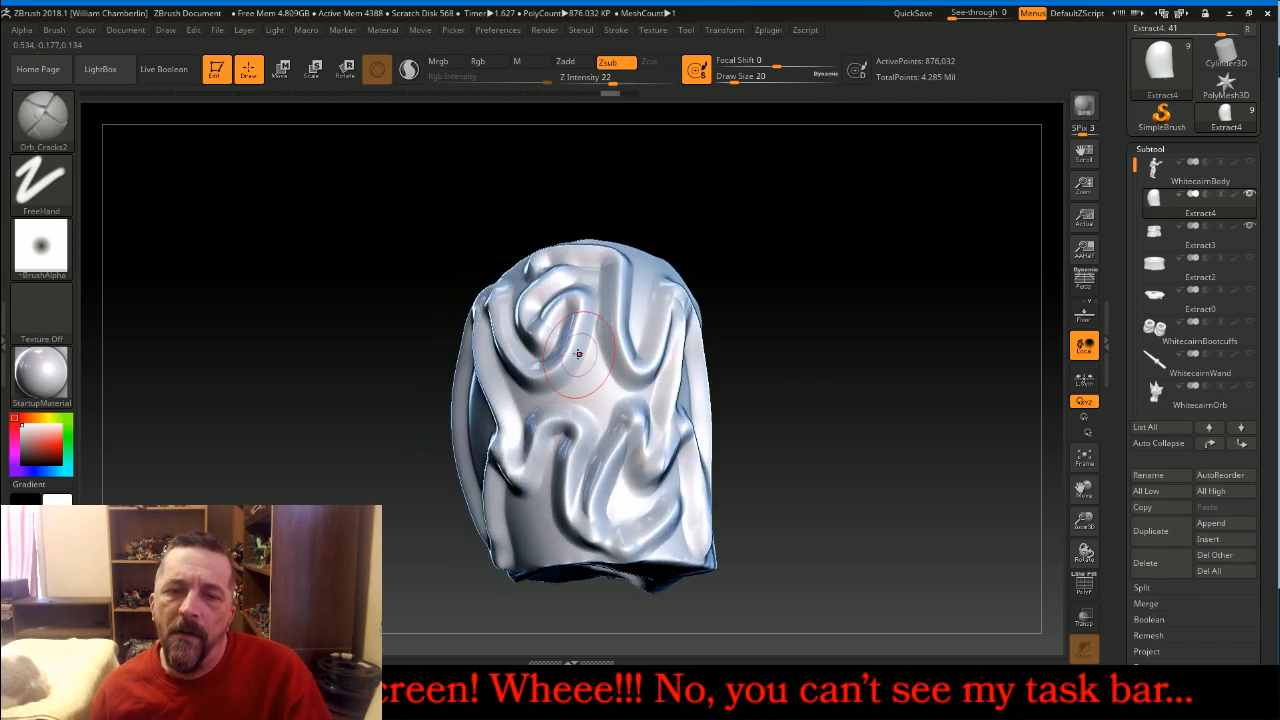
mouse_move(572, 410)
mouse_down()
mouse_move(628, 345)
mouse_move(644, 395)
mouse_up()
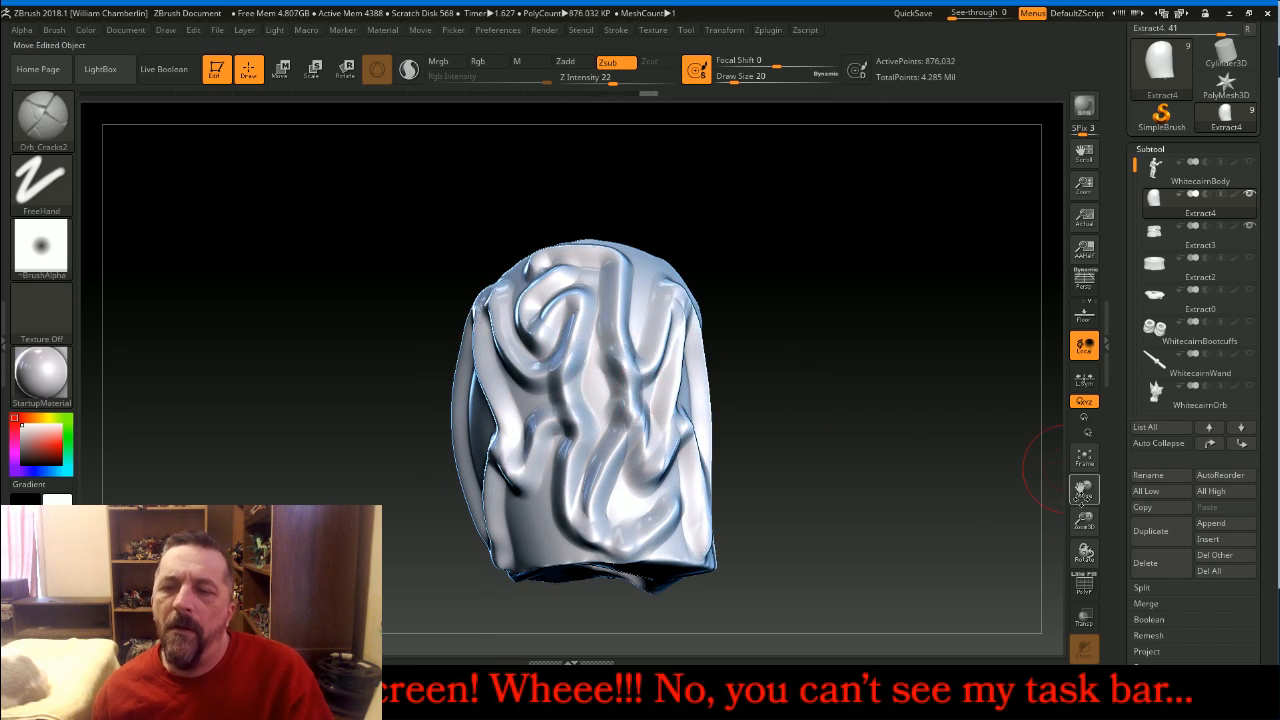
Show the WhitecairnBody, Extract2, Extract0 and WhitecairnBootcuffs subtools together with the bracers
drag(1083, 521, 1072, 450)
mouse_move(846, 376)
mouse_down()
mouse_move(835, 376)
mouse_move(877, 372)
mouse_move(783, 374)
mouse_move(877, 366)
mouse_move(880, 378)
mouse_move(869, 363)
mouse_move(886, 329)
mouse_move(877, 414)
mouse_move(848, 405)
mouse_move(889, 391)
mouse_up()
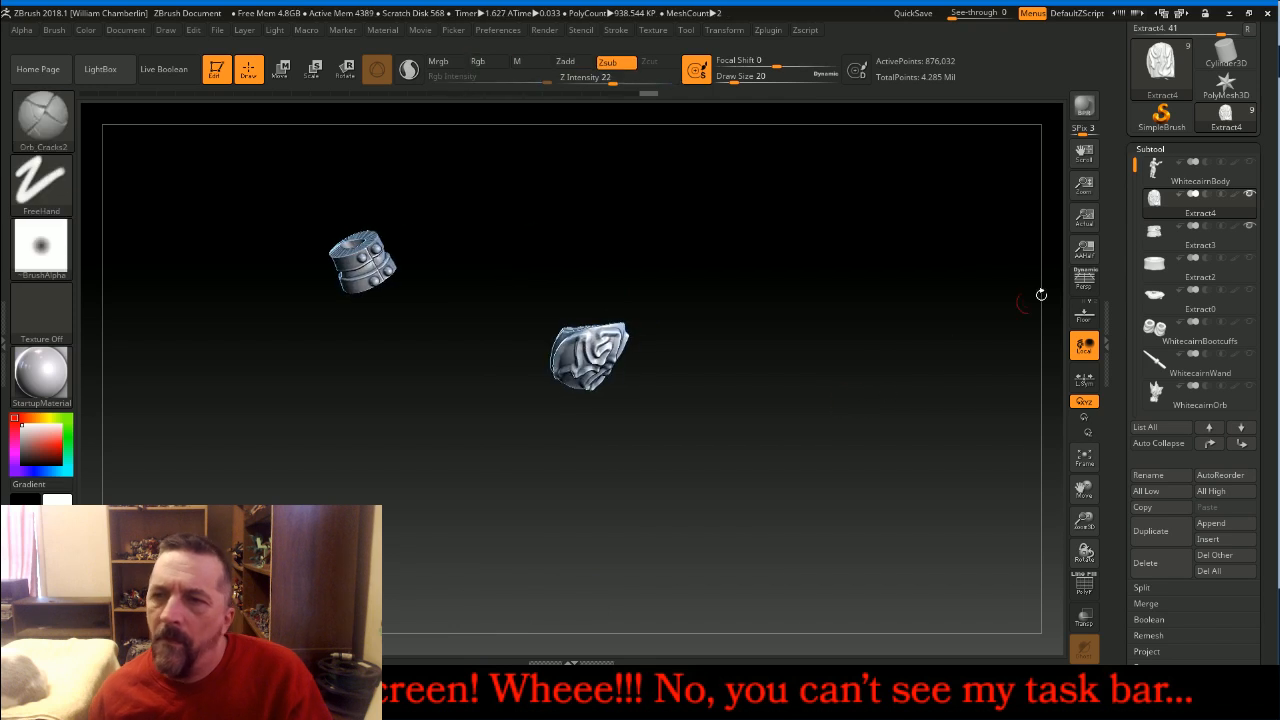
click(1249, 153)
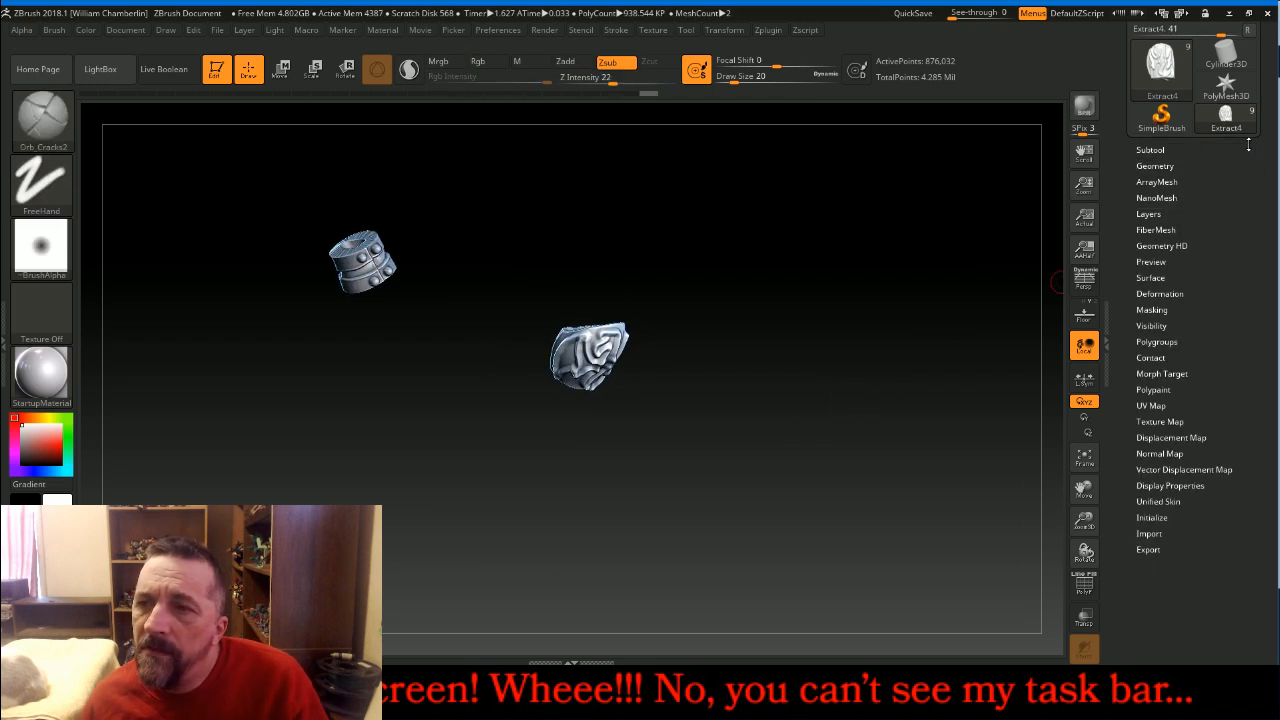
click(1250, 148)
click(1249, 164)
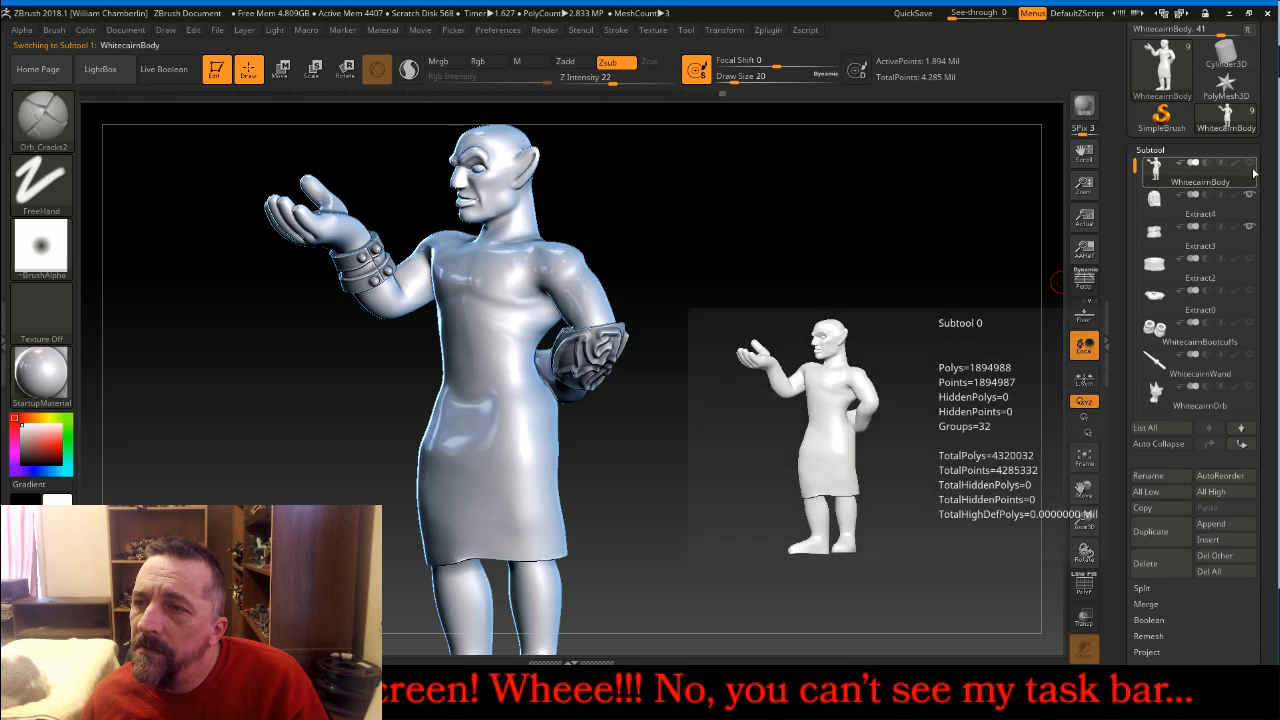
click(1250, 258)
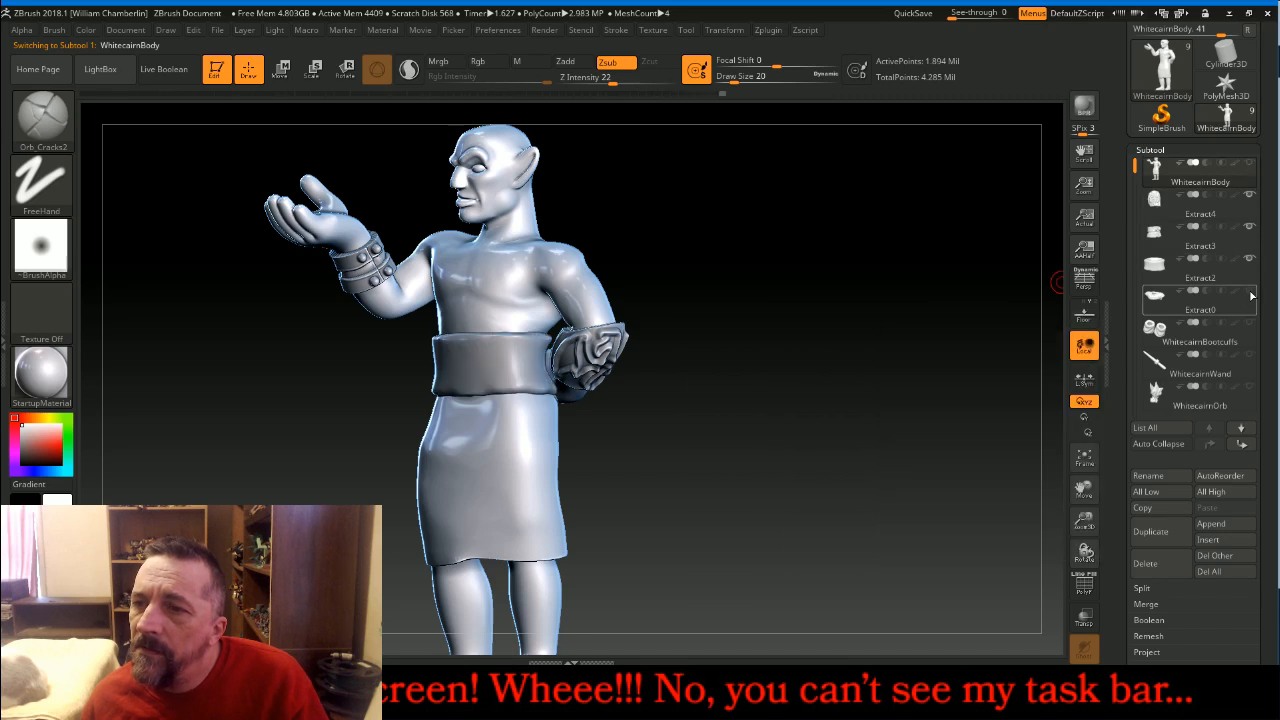
click(1250, 290)
click(1250, 322)
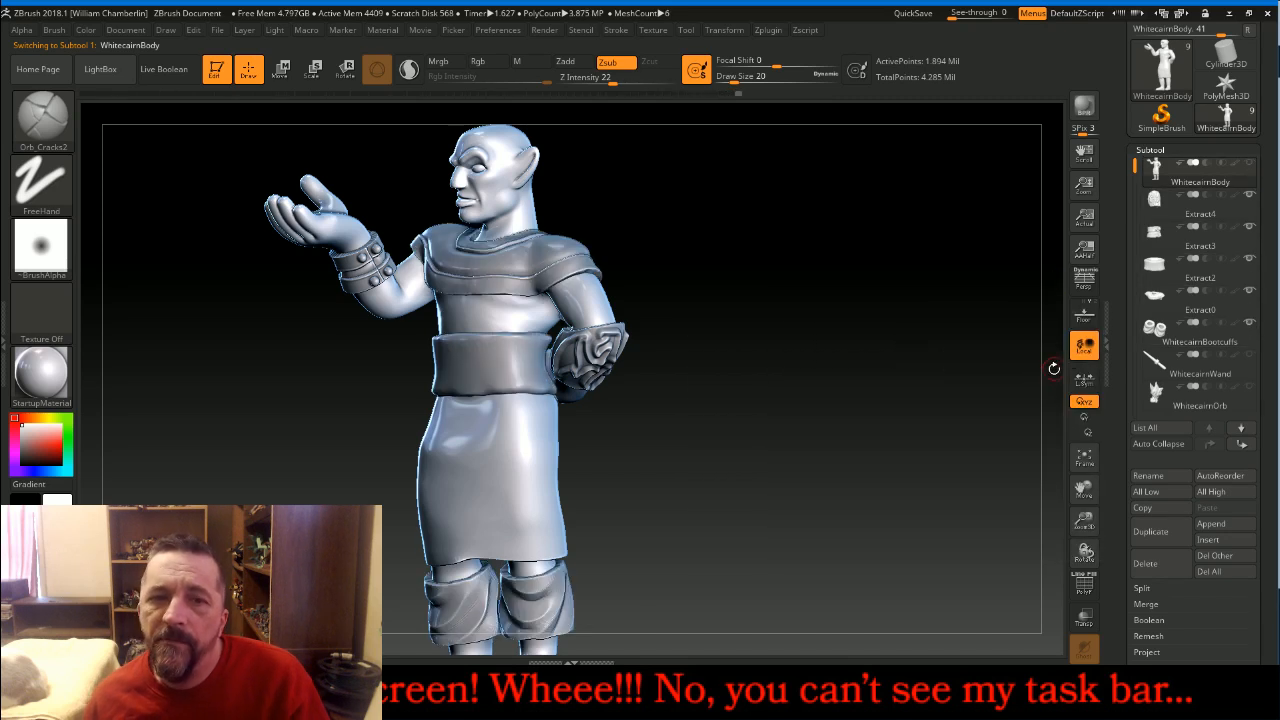
With the seam_16 brush, carve a hem seam across the skirt's front and around its side, just above the lower edge
click(1083, 462)
drag(1022, 484, 963, 433)
drag(1084, 489, 957, 393)
key(b)
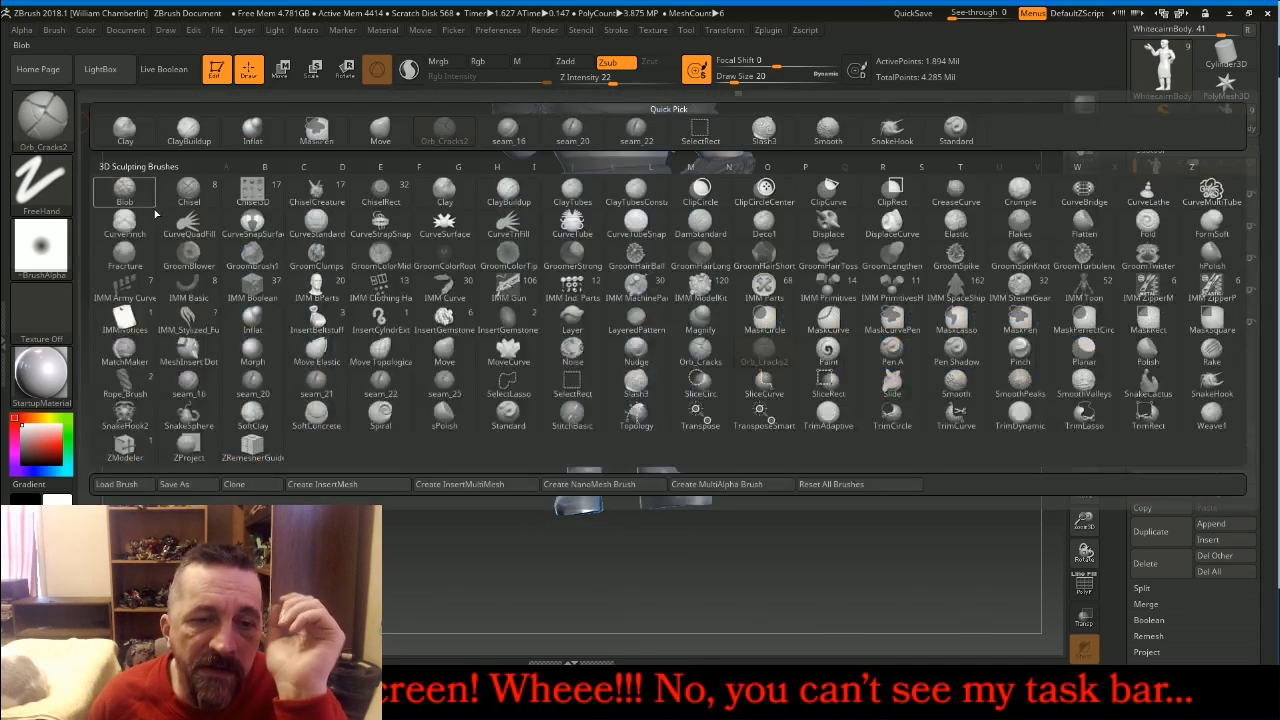
click(193, 382)
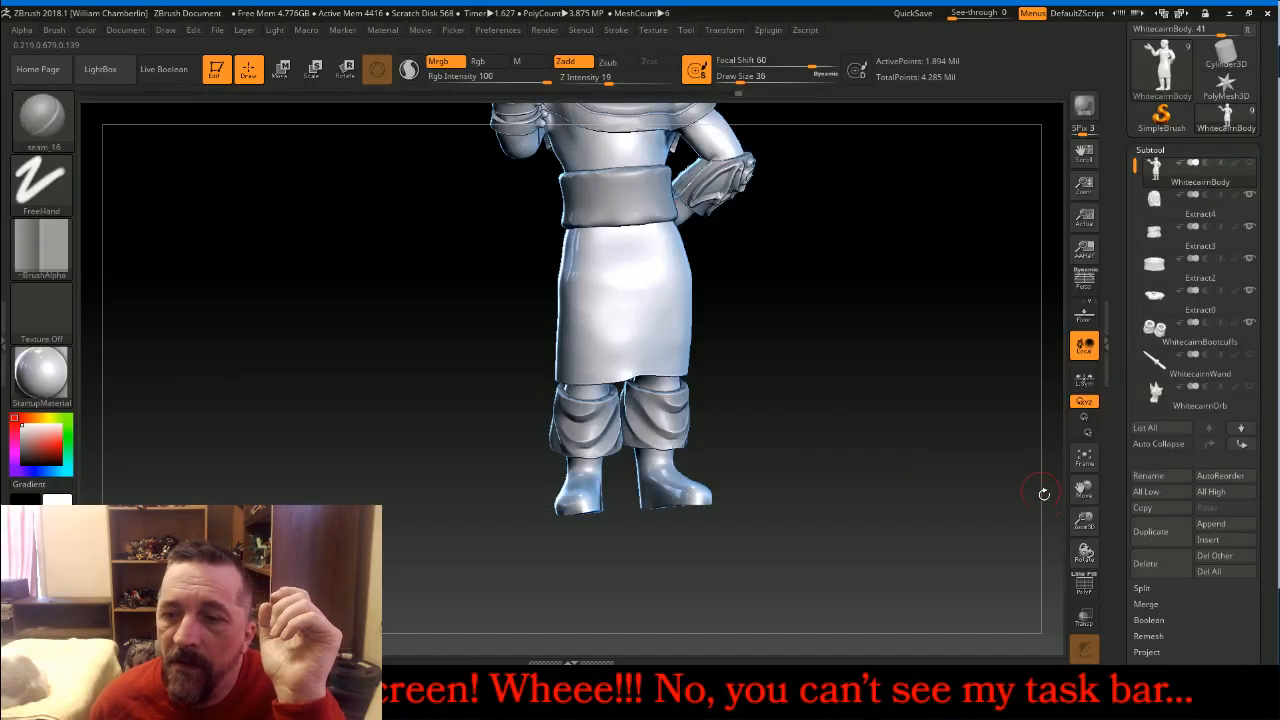
drag(1091, 496, 1158, 400)
drag(1088, 519, 1093, 574)
drag(1089, 488, 1138, 424)
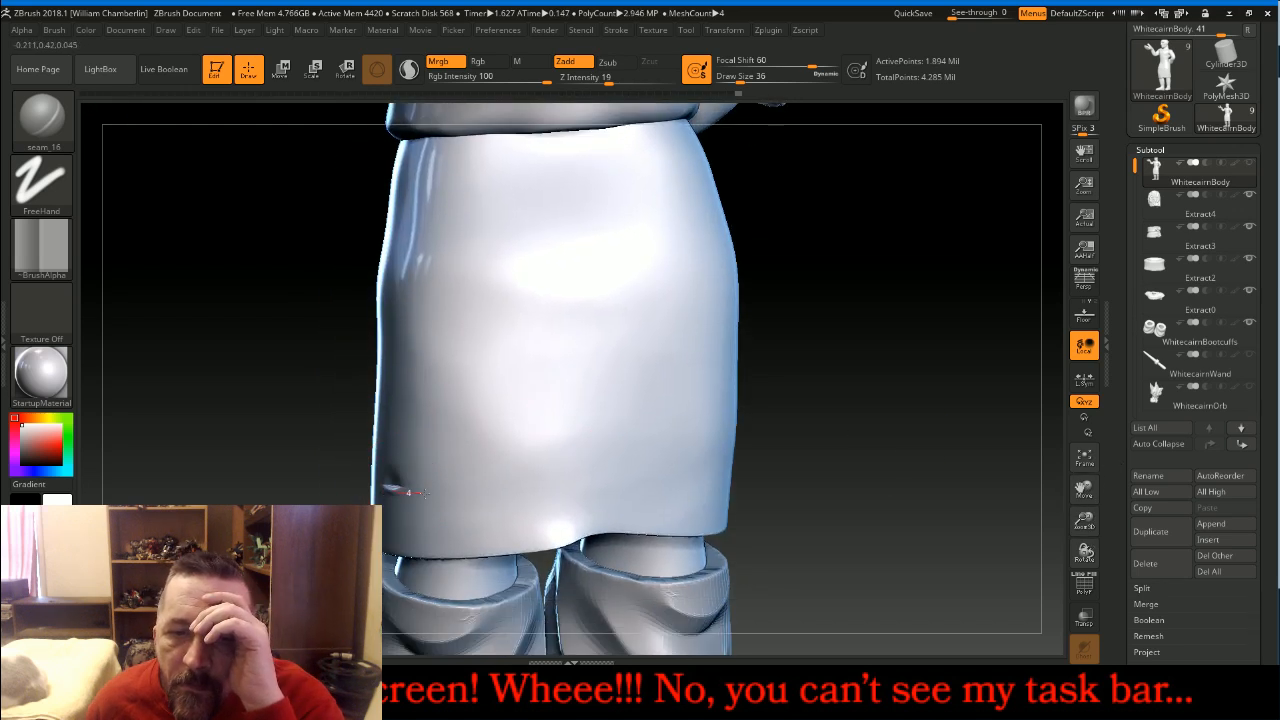
drag(421, 493, 726, 476)
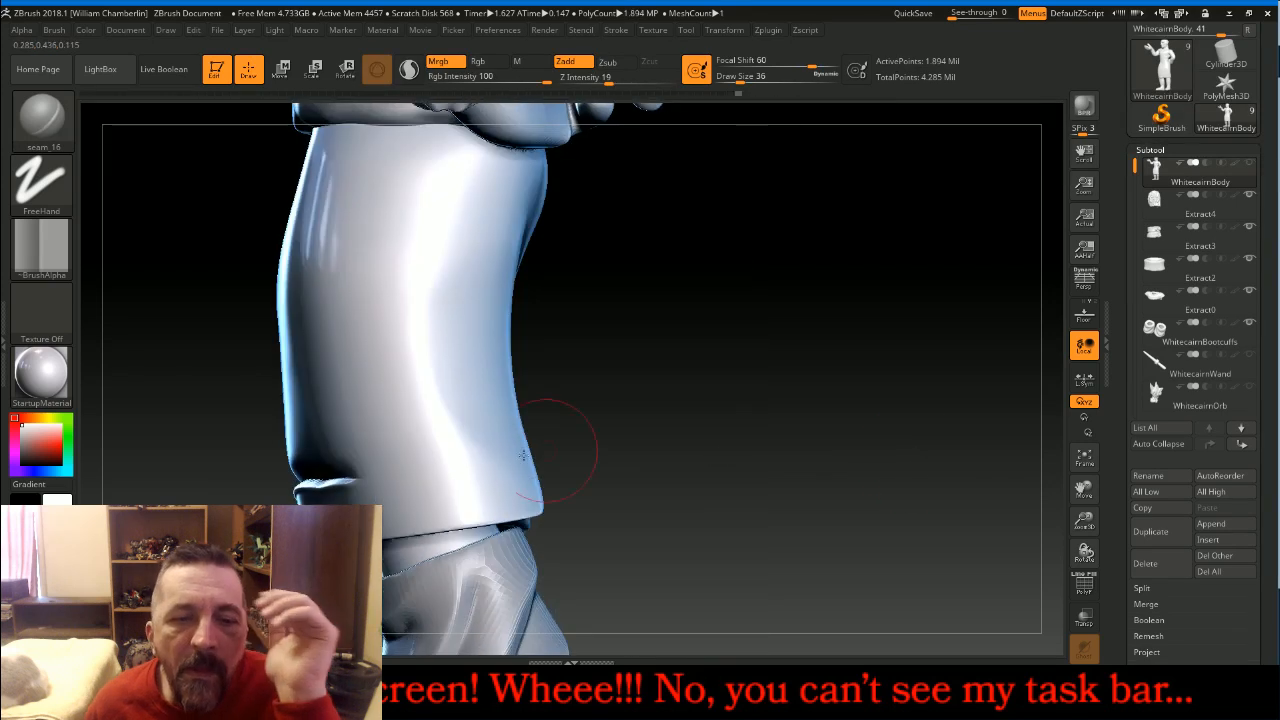
drag(362, 481, 522, 464)
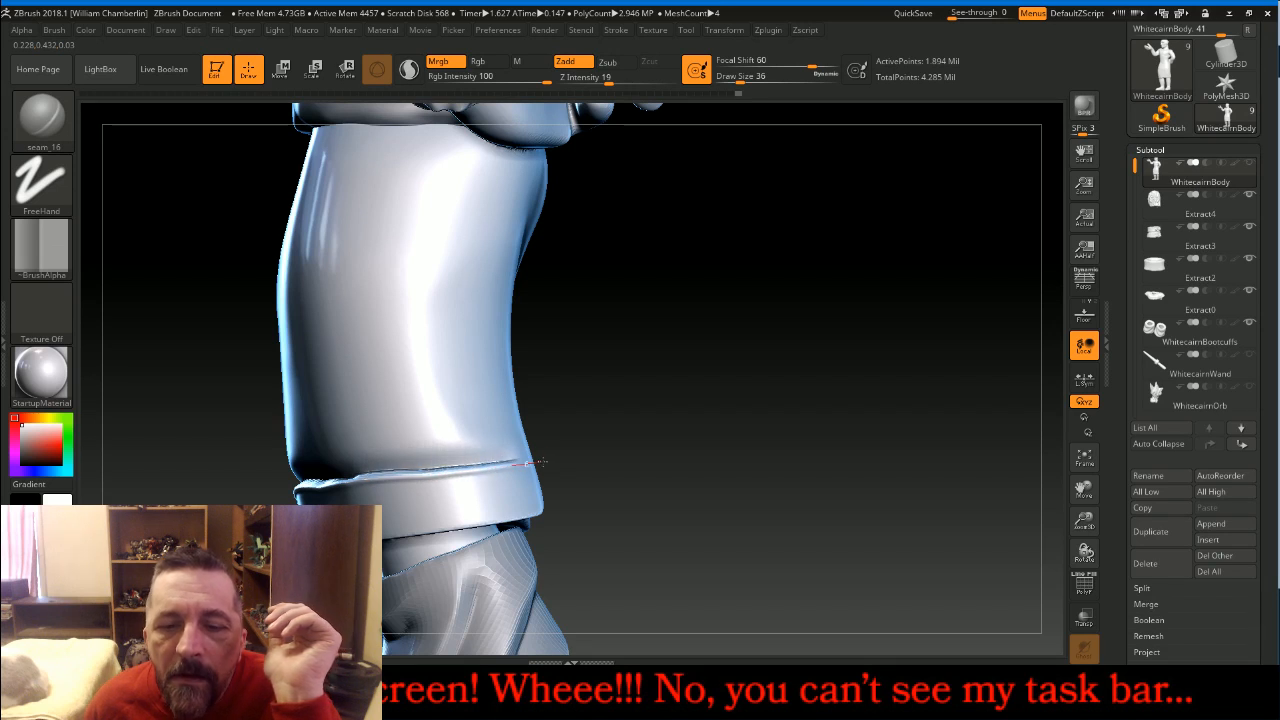
drag(788, 417, 640, 425)
mouse_move(313, 475)
mouse_down()
mouse_move(449, 459)
mouse_move(638, 499)
mouse_move(800, 457)
mouse_move(817, 414)
mouse_up()
key(ctrl)
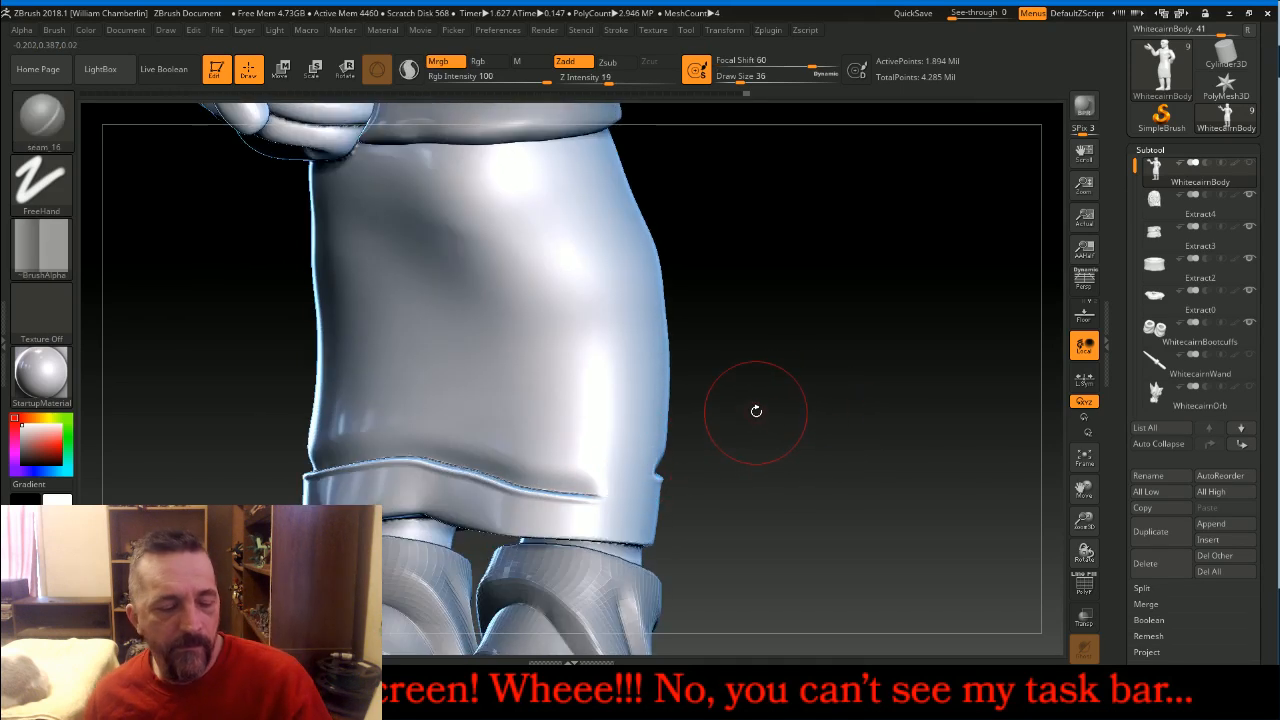
key(ctrl+z)
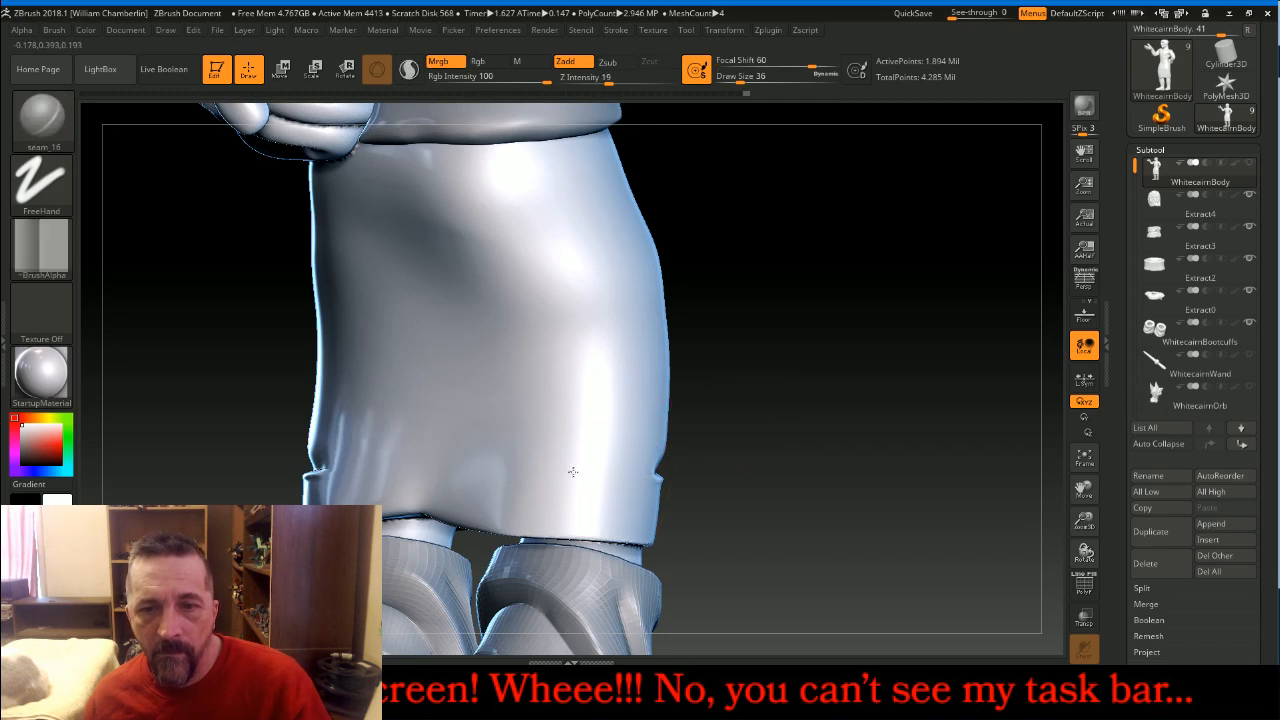
Carve the hem seam across the skirt's back, following the lower edge and joining the seam ends at both sides
mouse_move(598, 473)
mouse_down()
mouse_move(656, 479)
mouse_move(800, 434)
mouse_move(534, 429)
mouse_up()
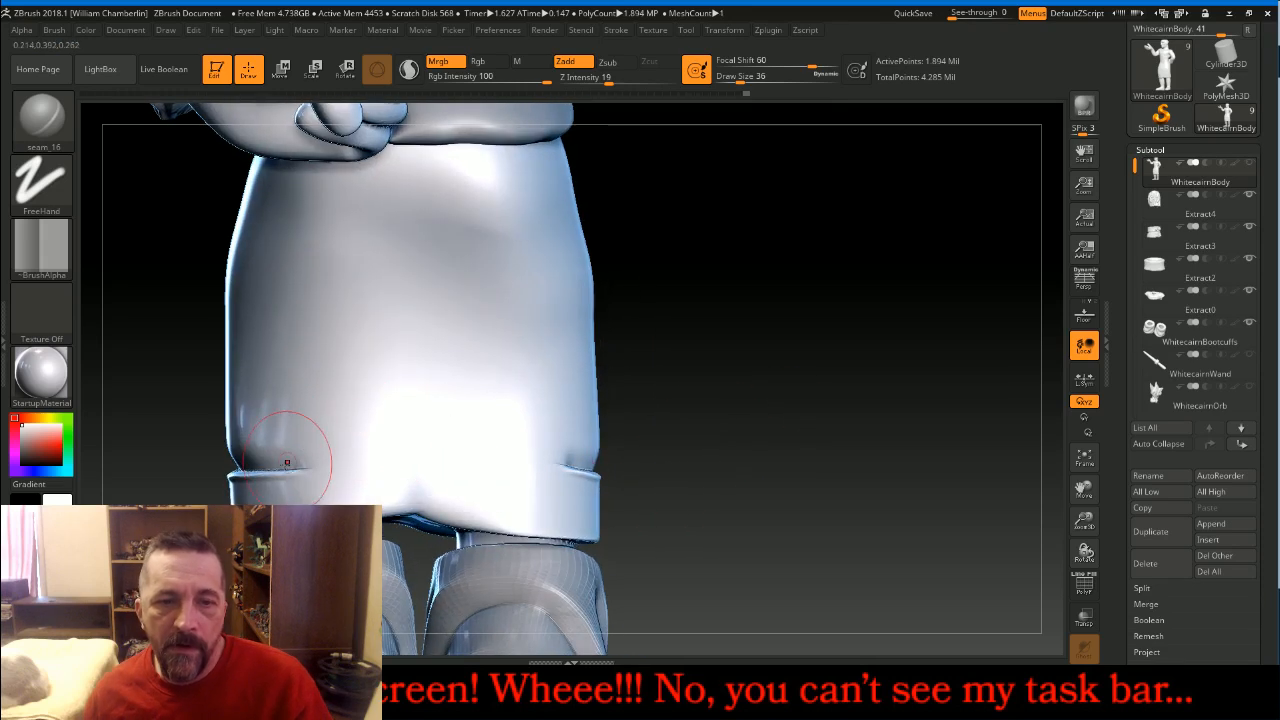
mouse_move(333, 466)
mouse_down()
mouse_move(417, 449)
mouse_move(570, 474)
mouse_up()
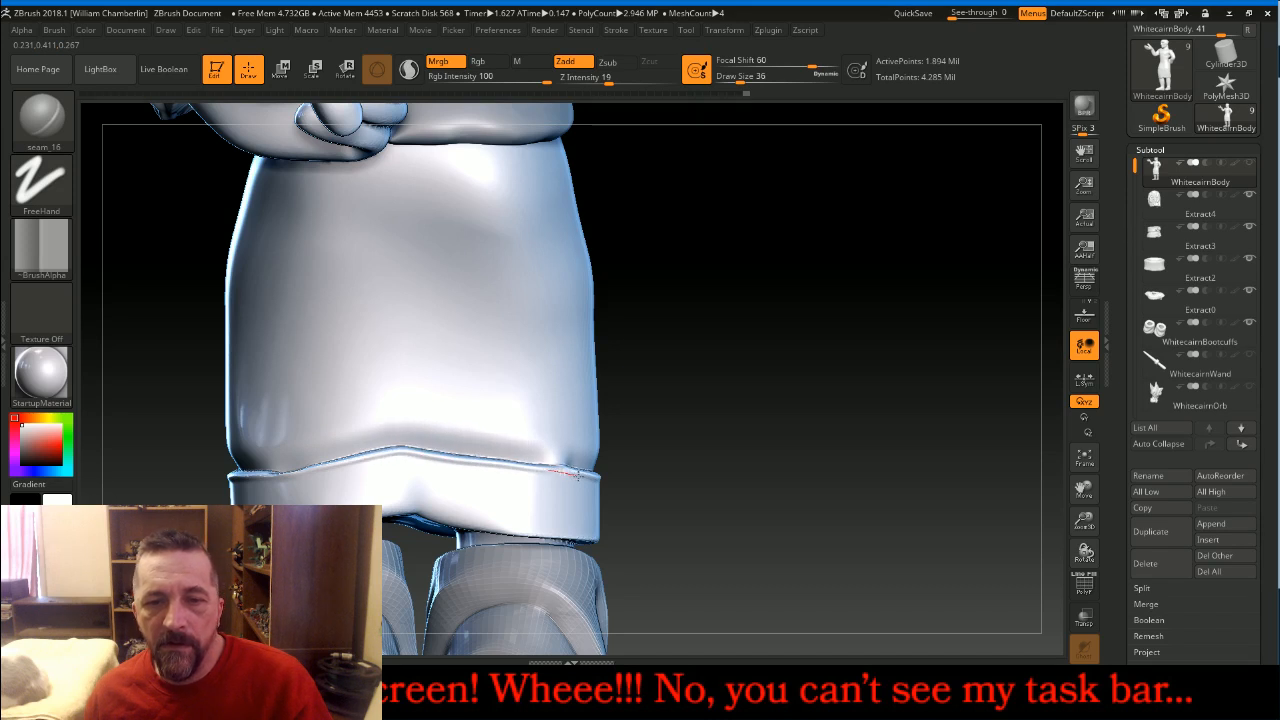
mouse_move(777, 423)
mouse_down()
mouse_move(833, 409)
mouse_move(1050, 509)
mouse_up()
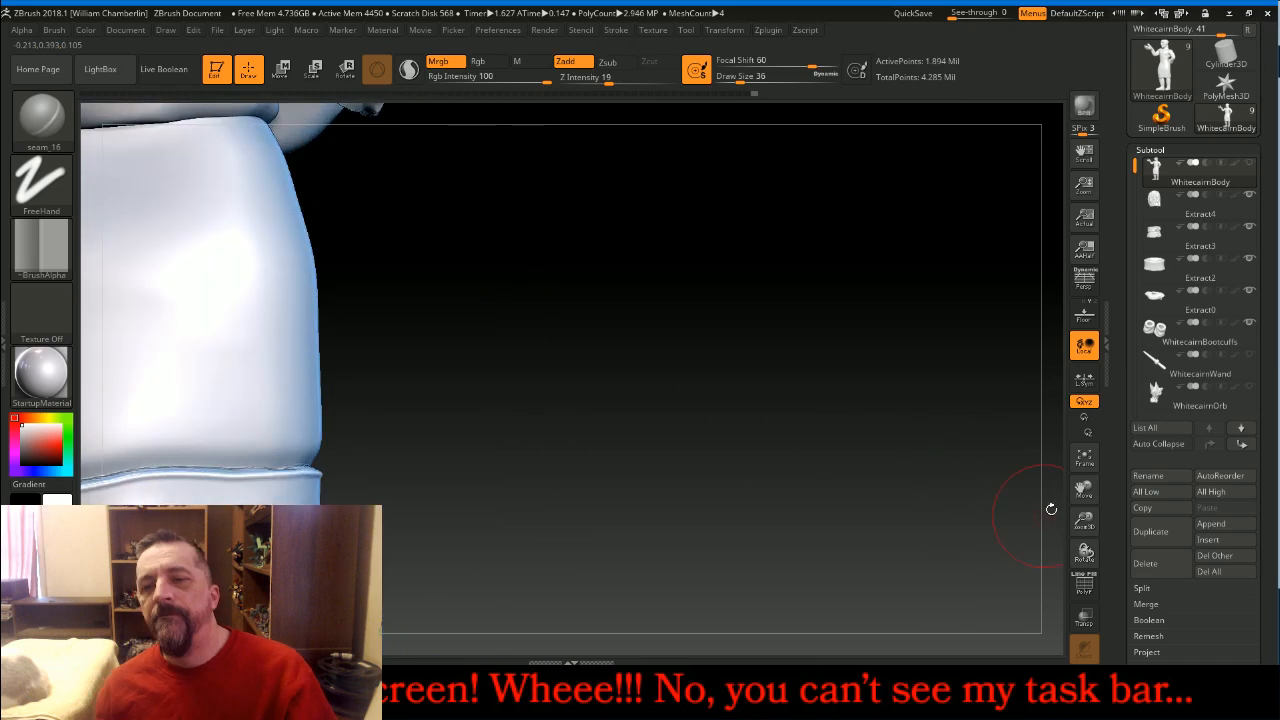
Carve a lengthwise seam along the skirt's side from the hem up to the belt
click(1084, 457)
drag(897, 360, 806, 326)
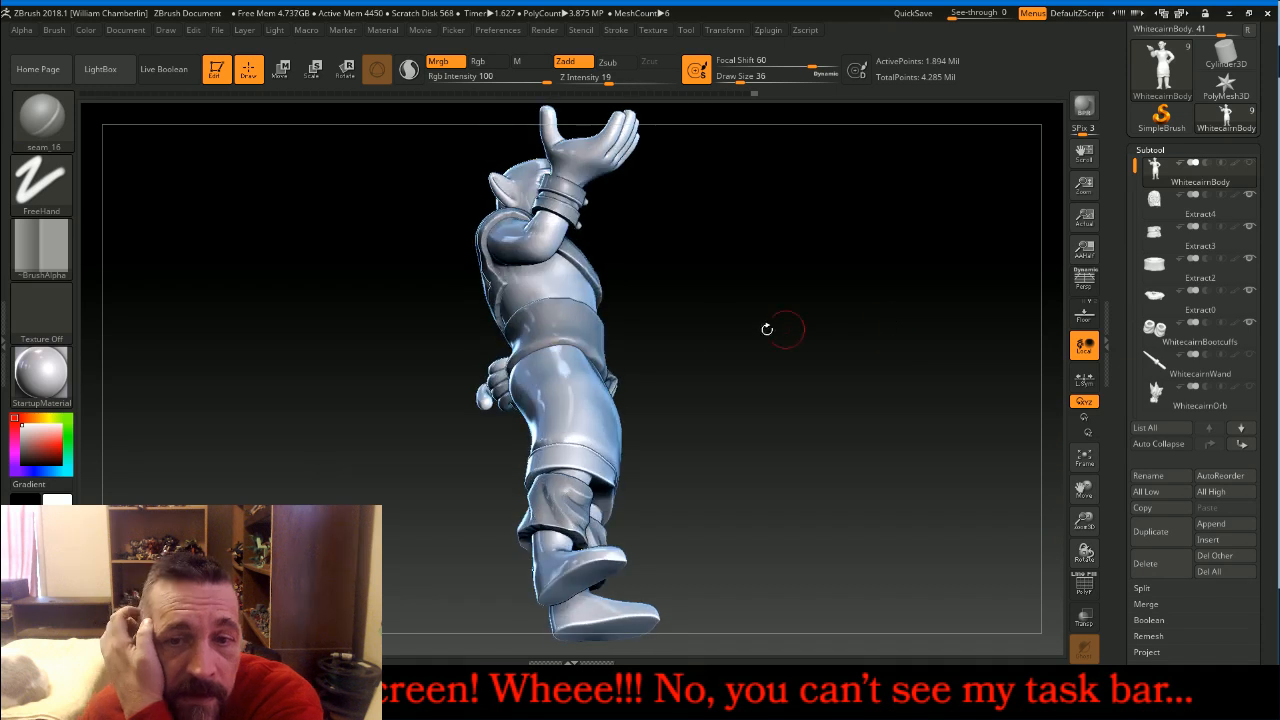
drag(794, 271, 660, 300)
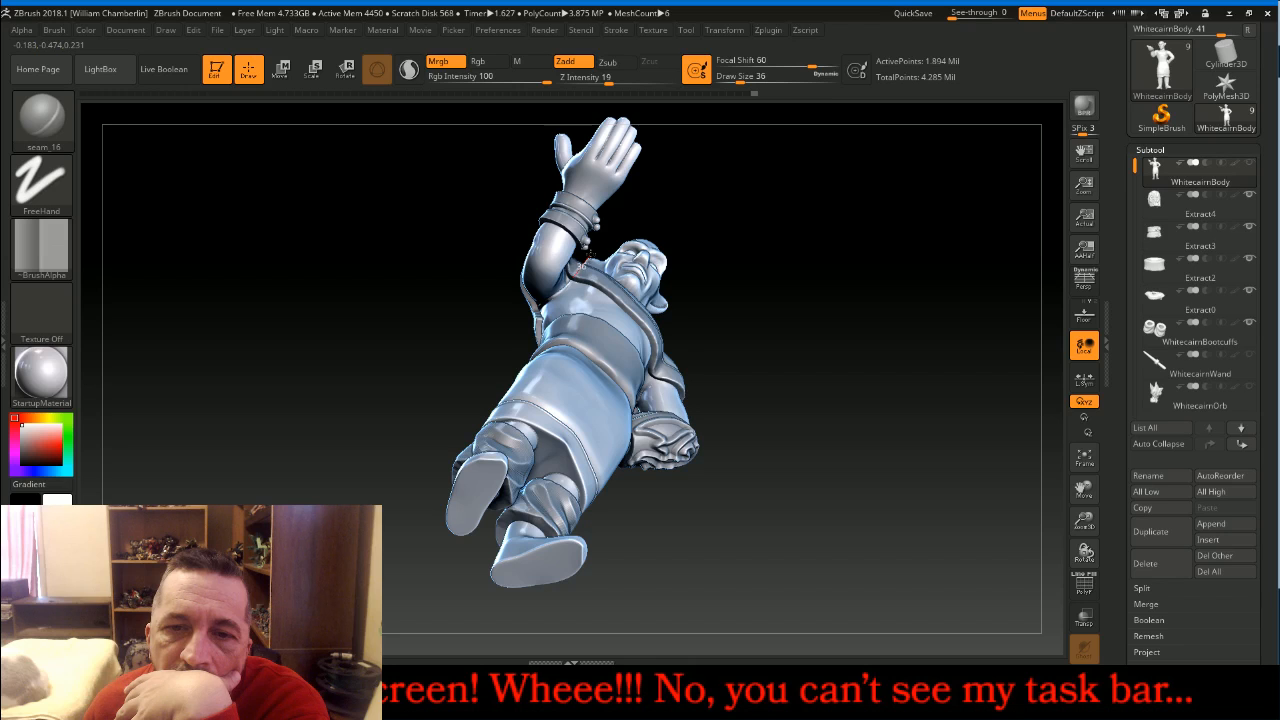
drag(878, 276, 837, 277)
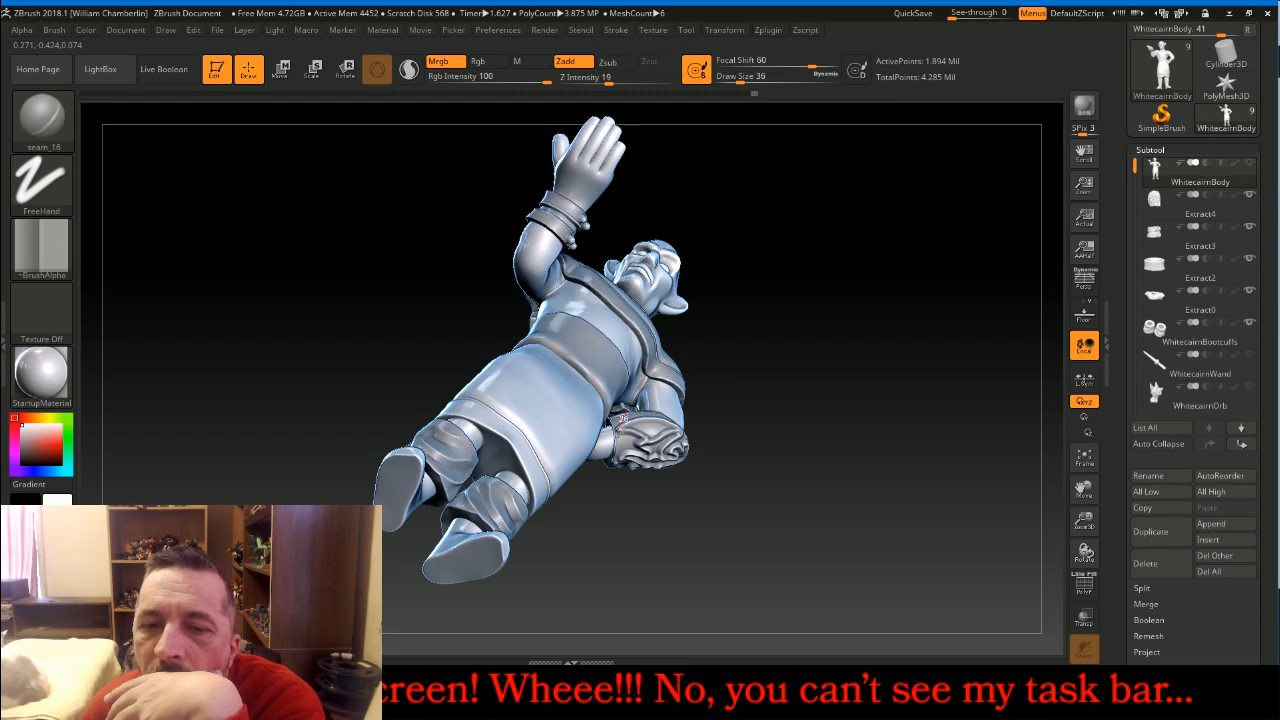
drag(840, 266, 780, 290)
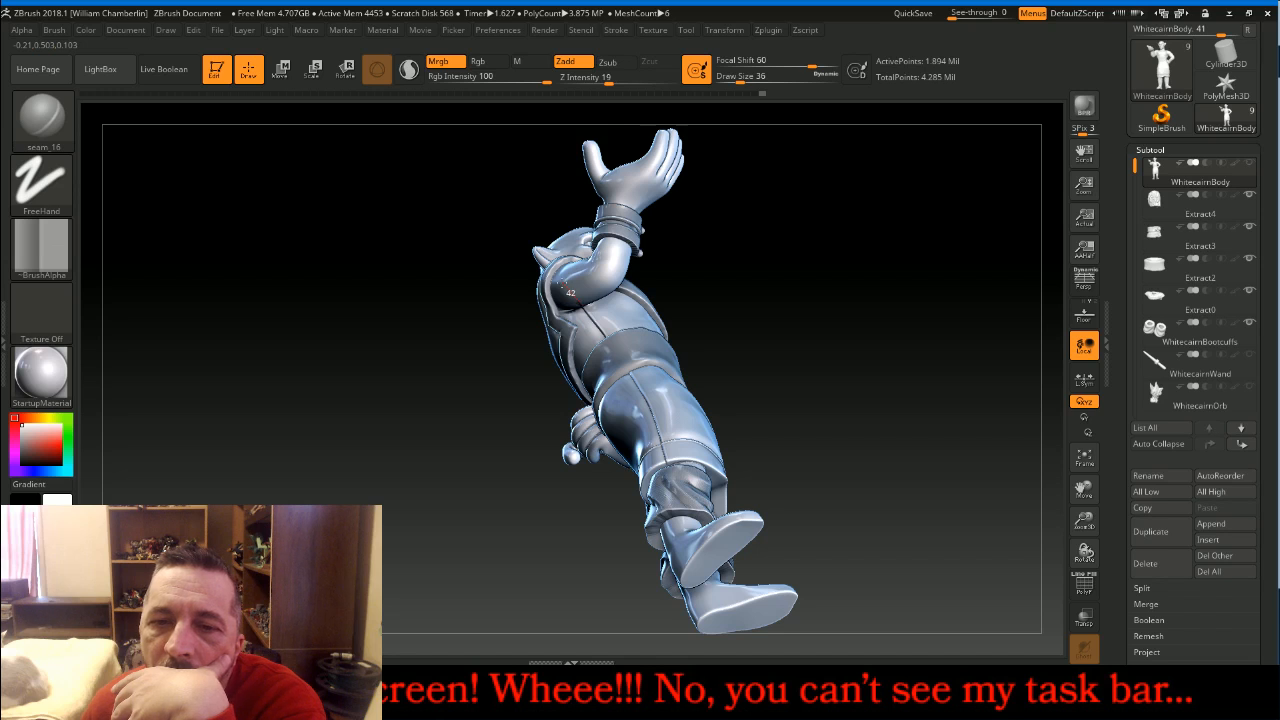
mouse_move(869, 317)
mouse_down()
mouse_move(874, 266)
mouse_move(946, 243)
mouse_move(950, 272)
mouse_move(1008, 344)
mouse_up()
click(1082, 466)
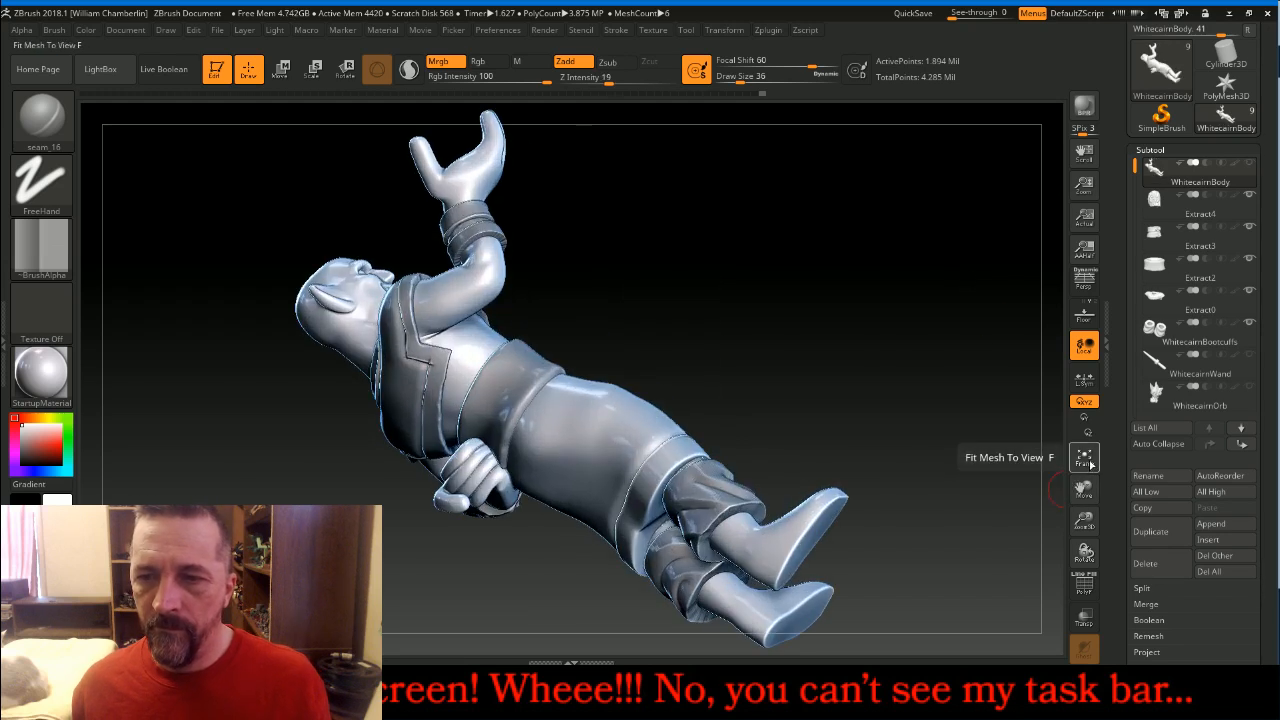
drag(1083, 512, 1085, 598)
mouse_move(790, 540)
mouse_down()
mouse_move(660, 437)
mouse_move(490, 392)
mouse_up()
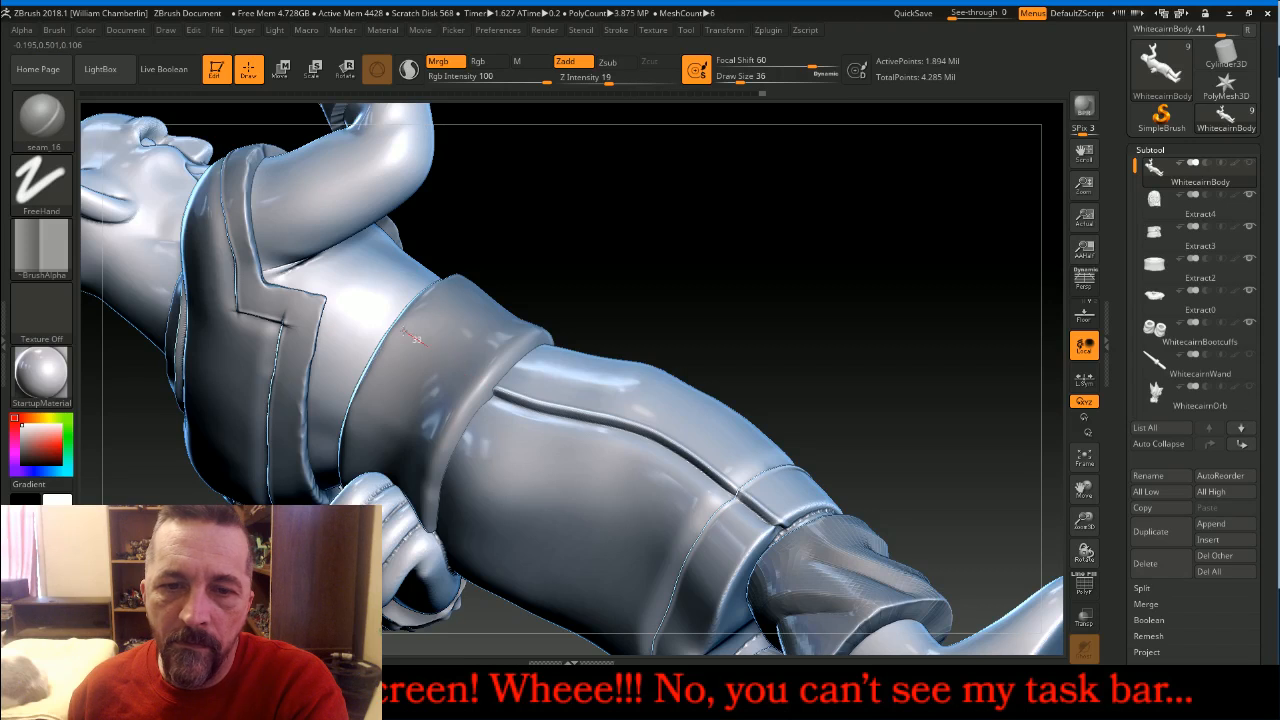
Carve a seam line down the side of the tunic skirt from the belt to the hem with the seam_16 brush
drag(371, 310, 299, 243)
drag(800, 292, 863, 403)
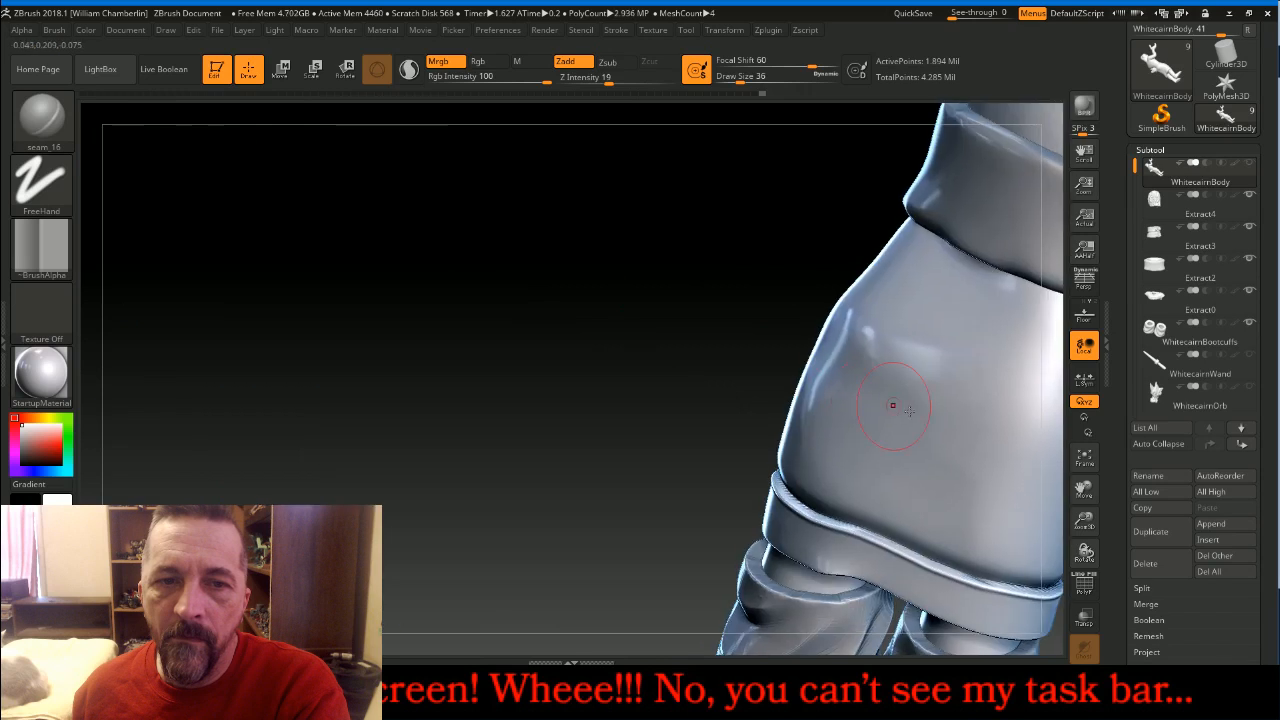
drag(1084, 489, 997, 451)
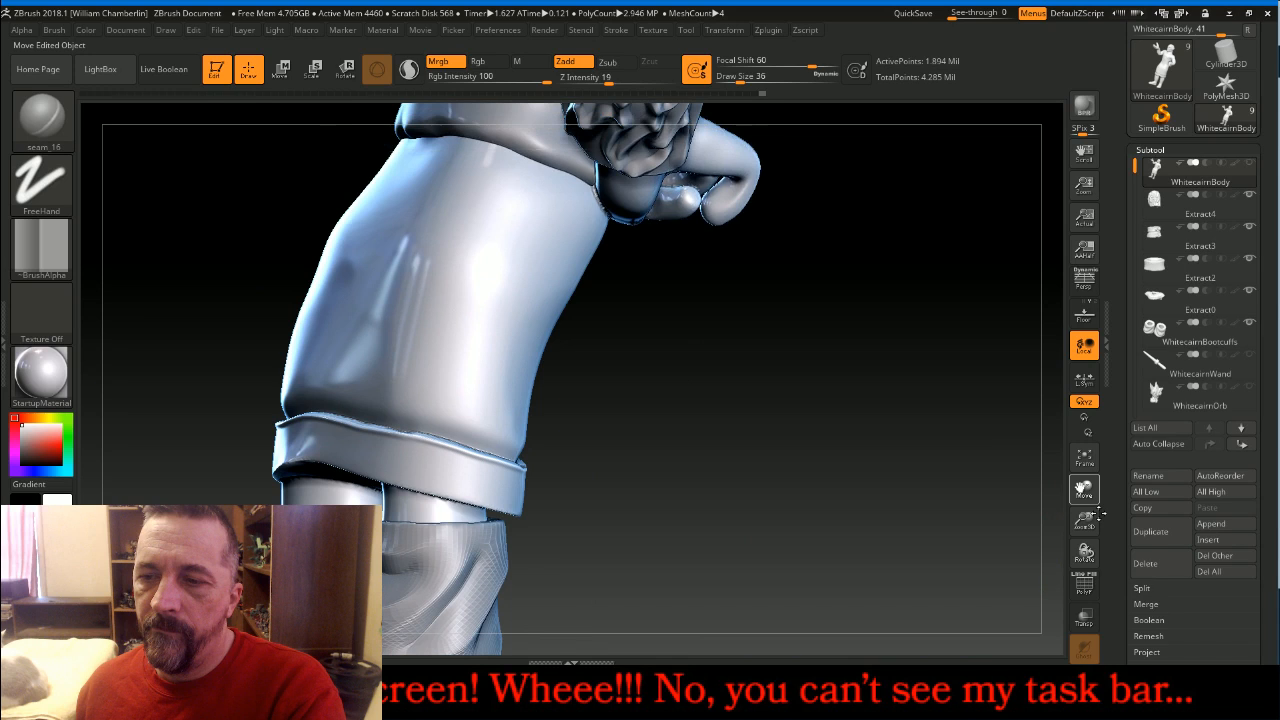
drag(1099, 513, 1112, 640)
drag(940, 500, 929, 451)
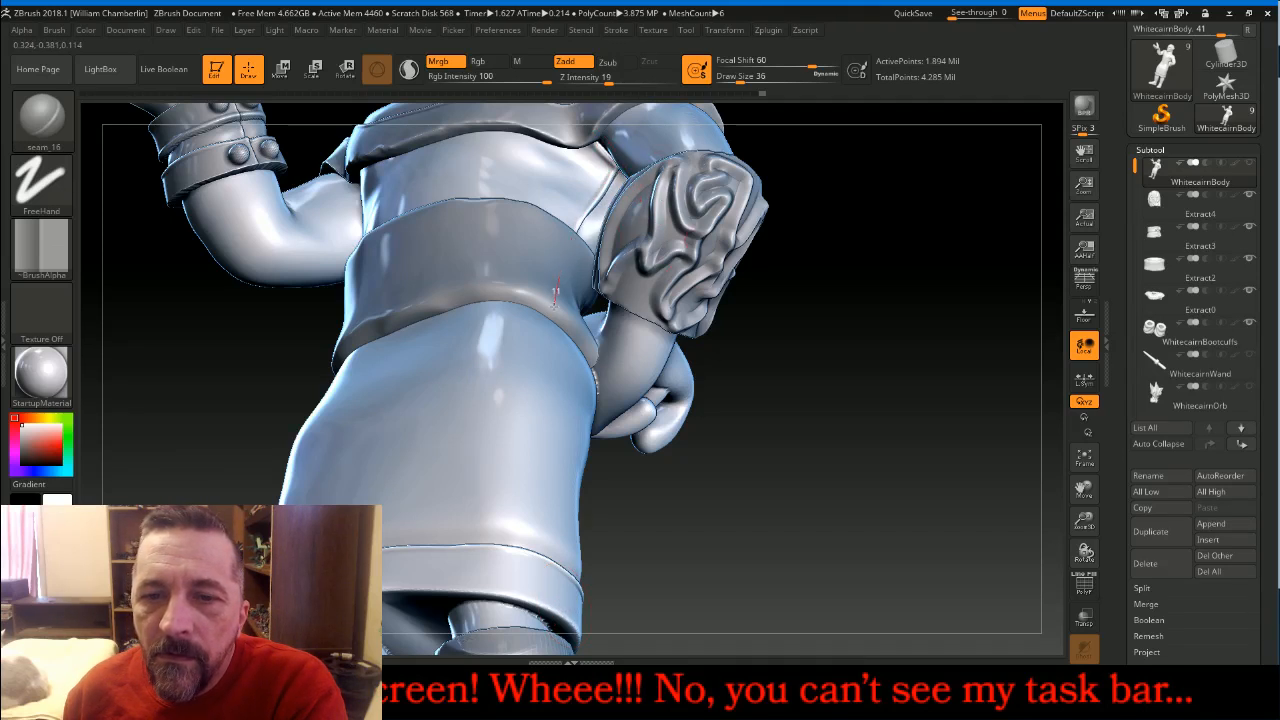
drag(561, 403, 555, 441)
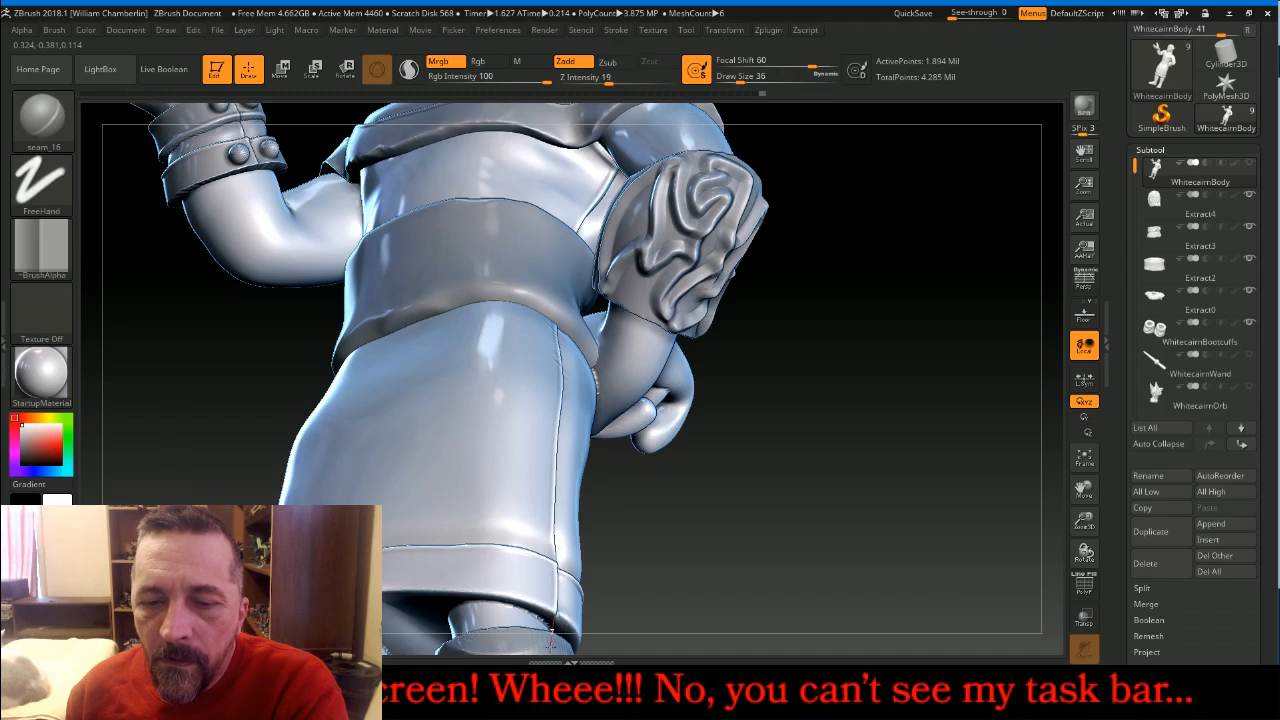
Carve a short side seam on the tunic torso from under the arm behind the back to the belt
drag(943, 371, 848, 435)
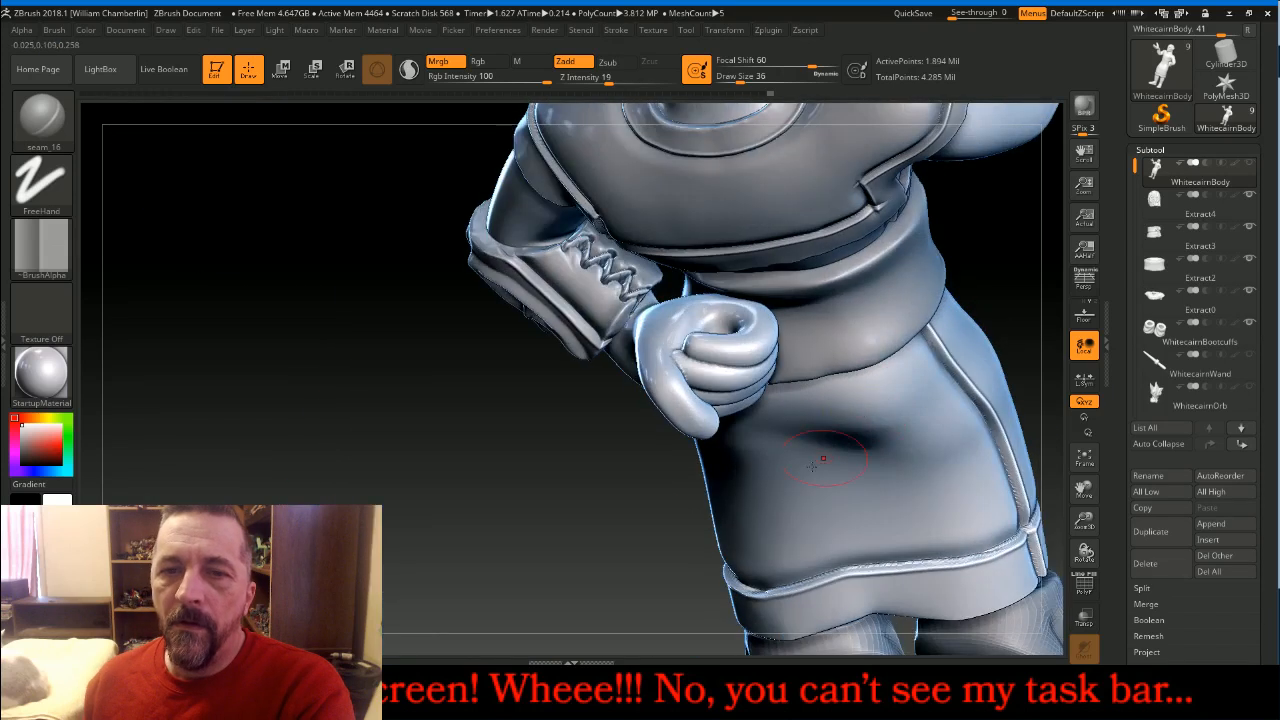
drag(480, 562, 417, 163)
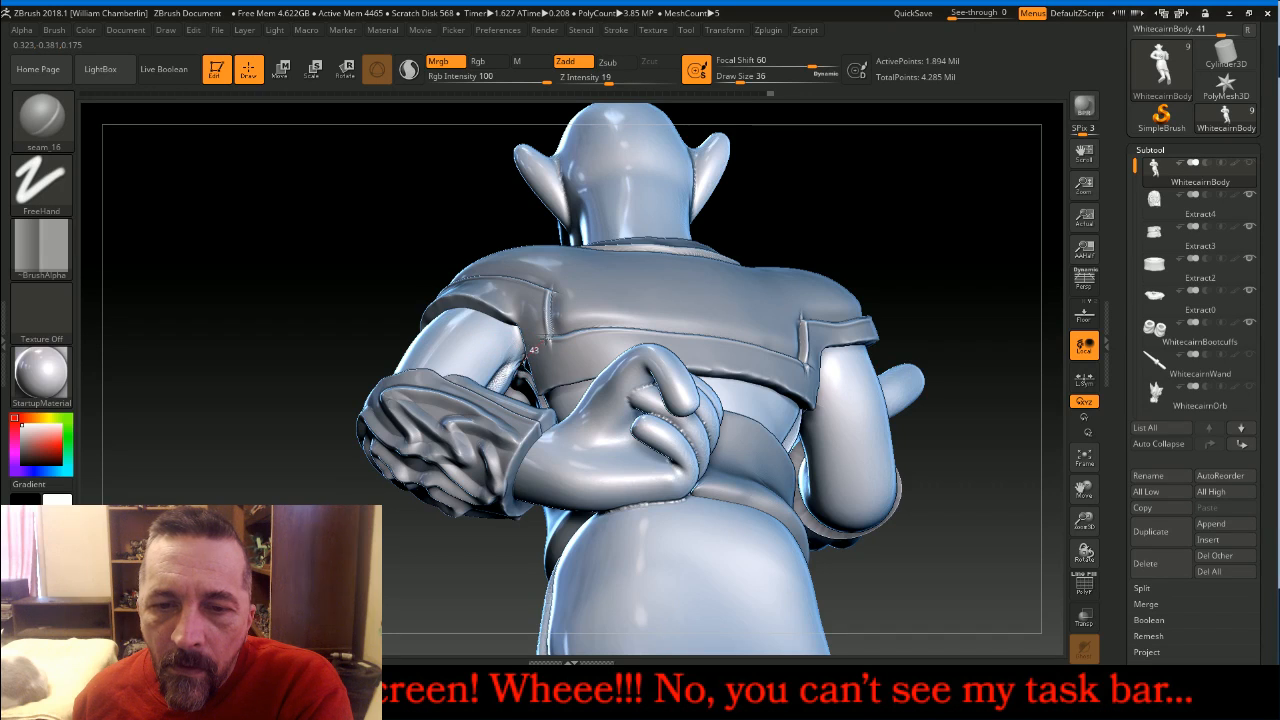
drag(914, 263, 1009, 194)
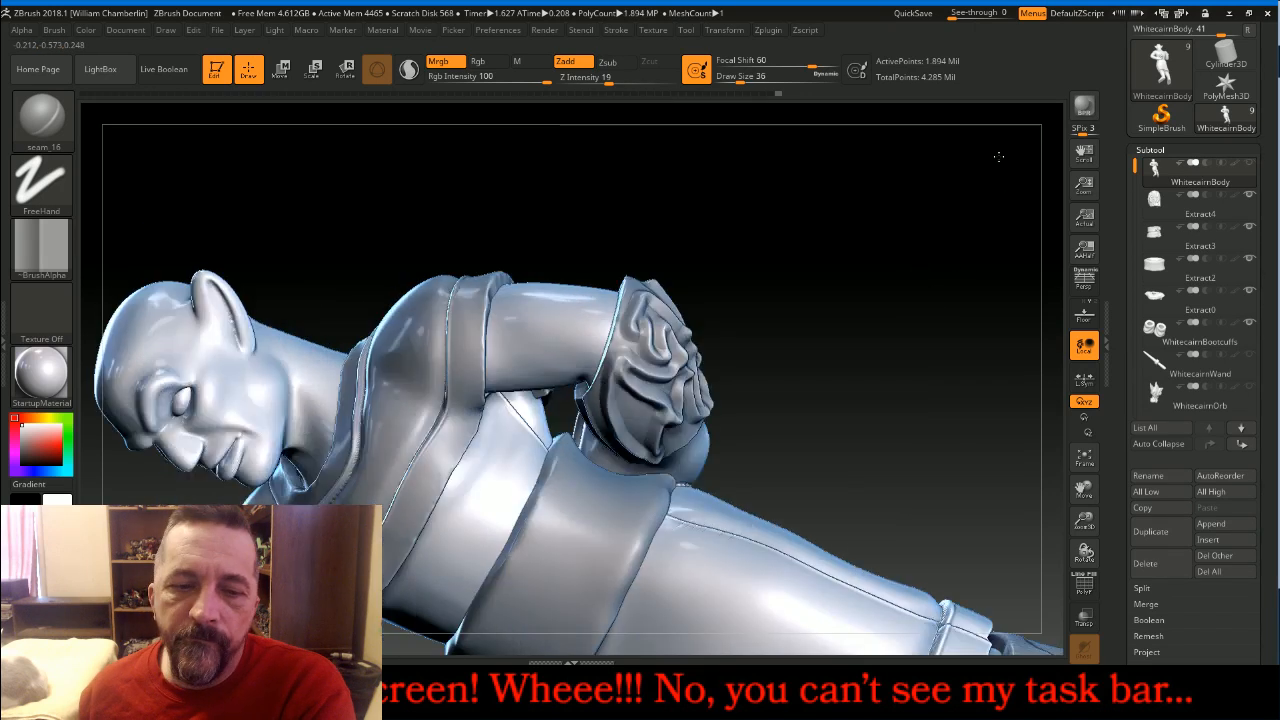
Carve a seam along the inner sleeve of the raised arm from the armpit to the studded cuffs, replacing the first stroke
drag(998, 157, 1029, 300)
drag(1077, 502, 1087, 200)
drag(709, 471, 661, 495)
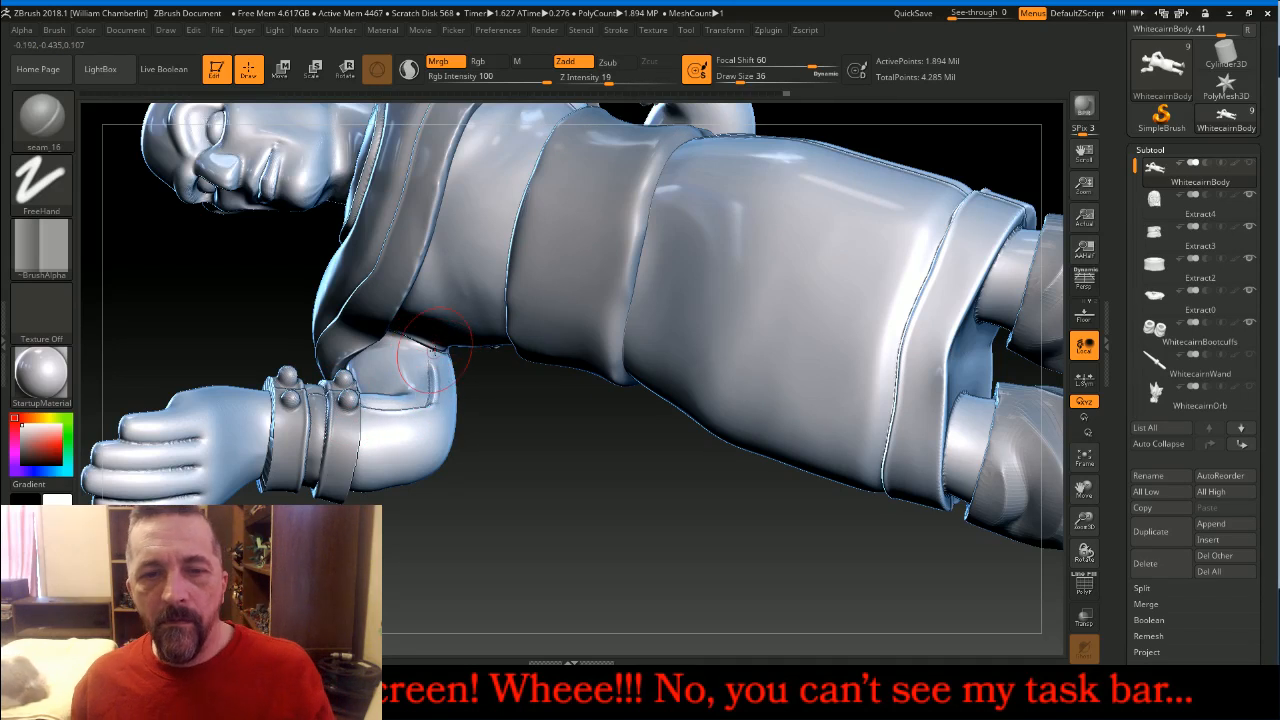
key(ctrl)
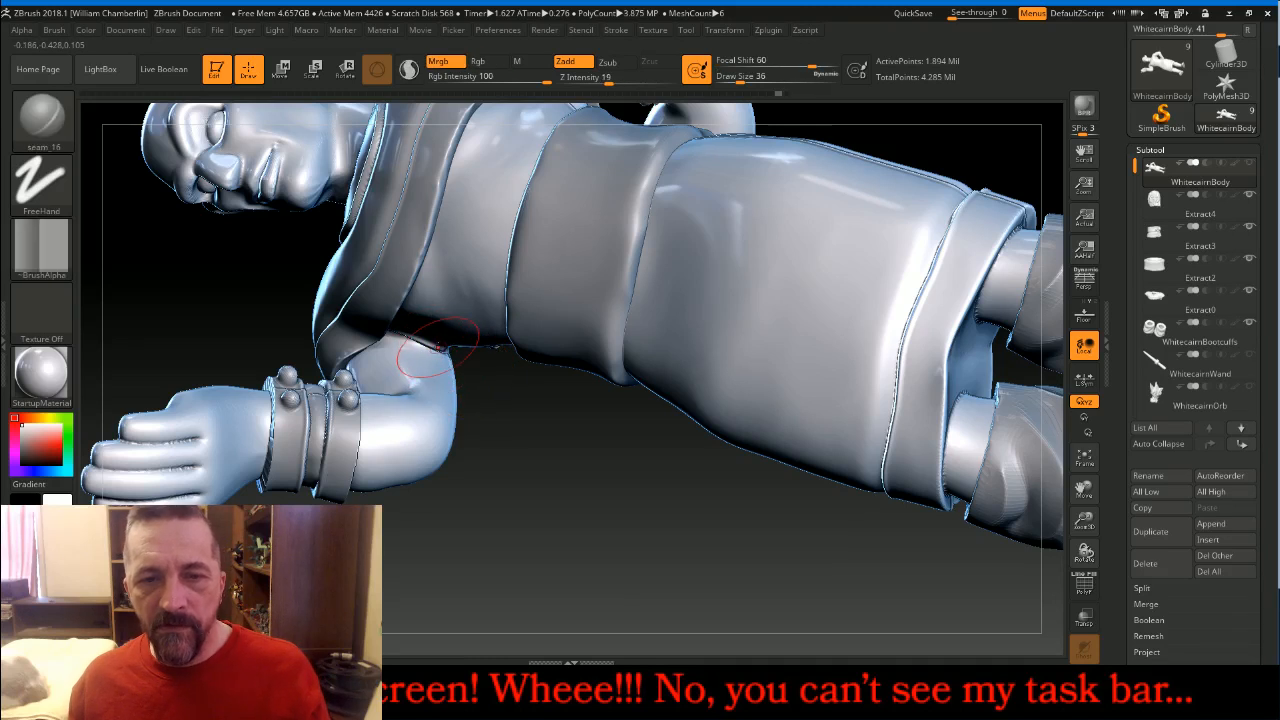
drag(437, 415, 362, 410)
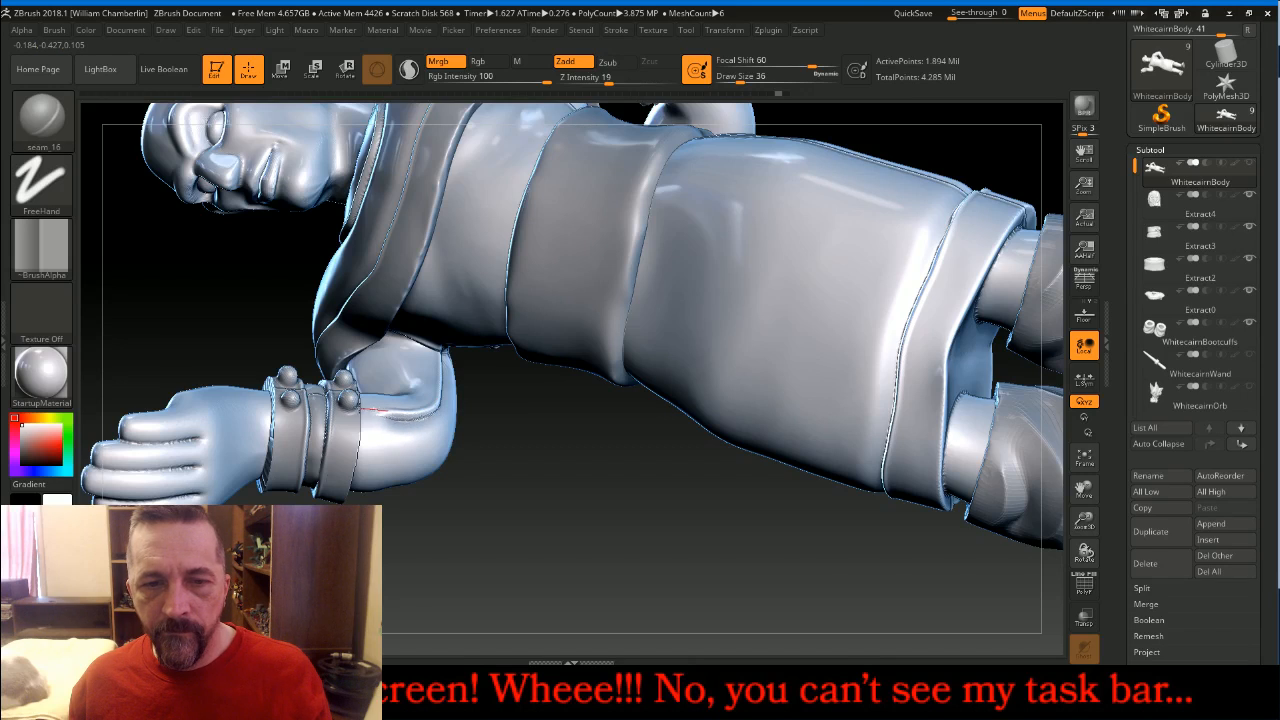
Carve short side seams on the trouser legs between the tunic hem and the boot cuffs
drag(638, 512, 650, 530)
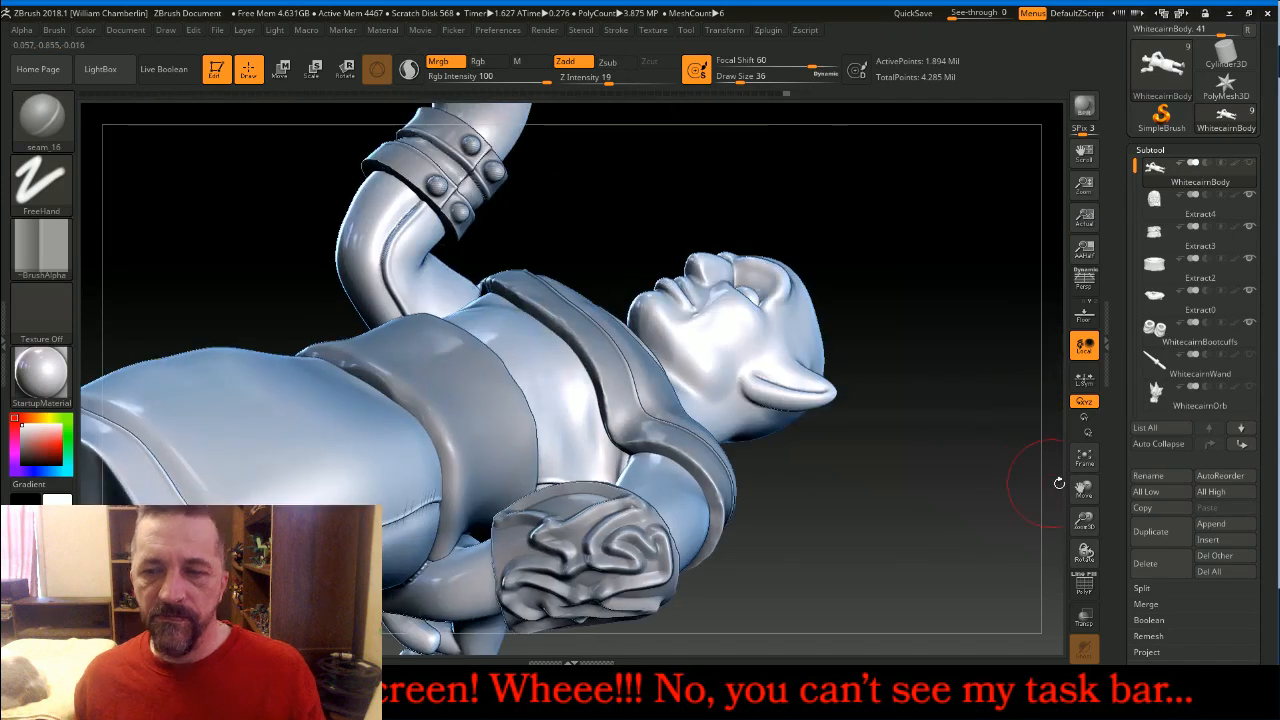
drag(1080, 489, 1085, 491)
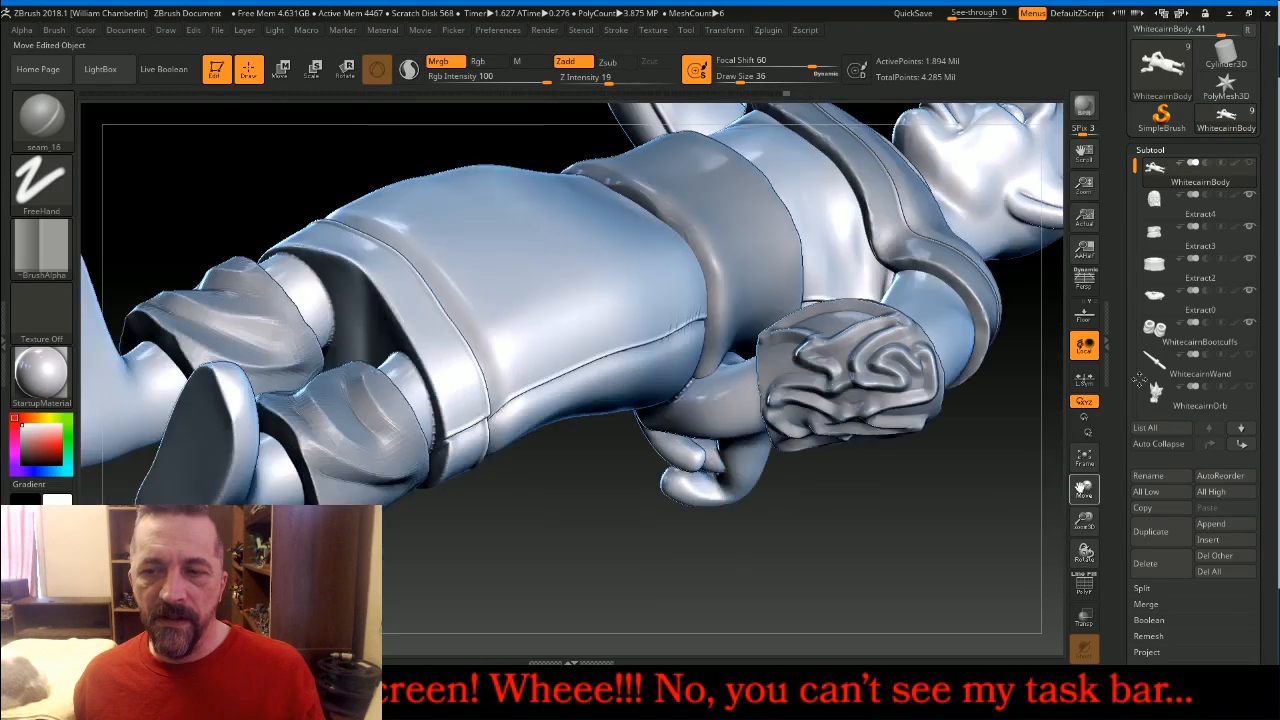
drag(540, 500, 590, 526)
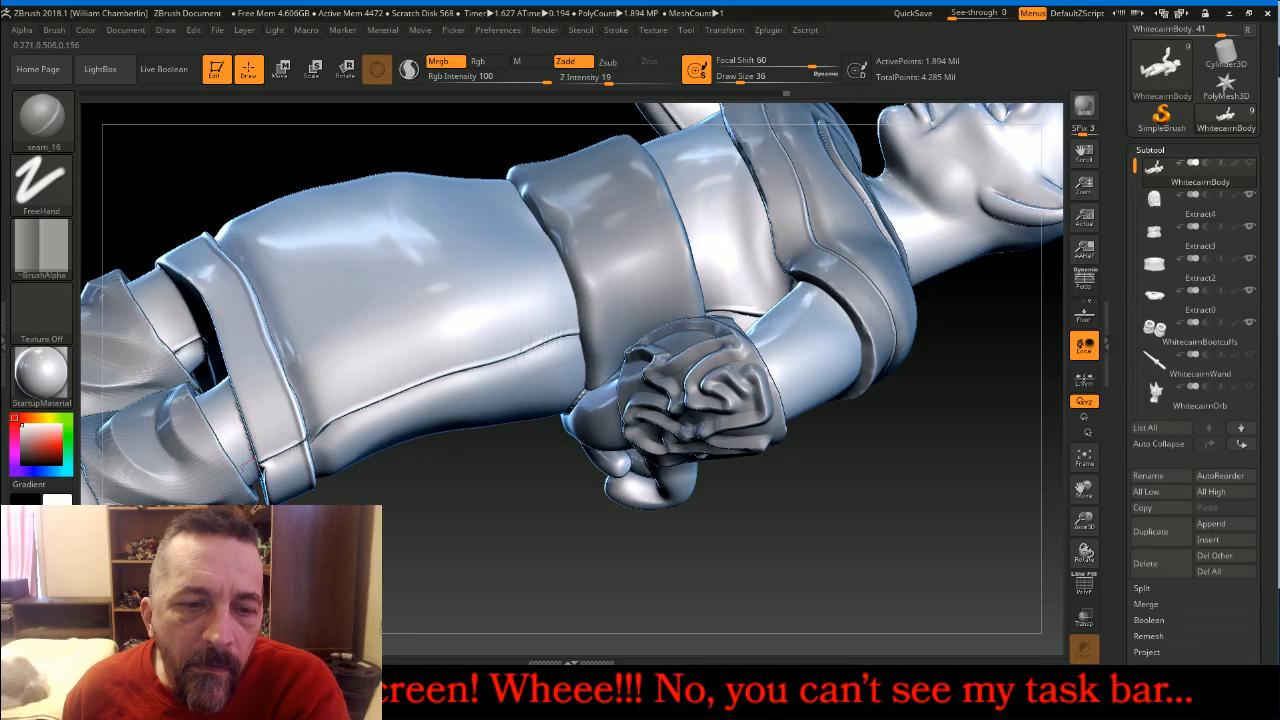
drag(218, 478, 210, 486)
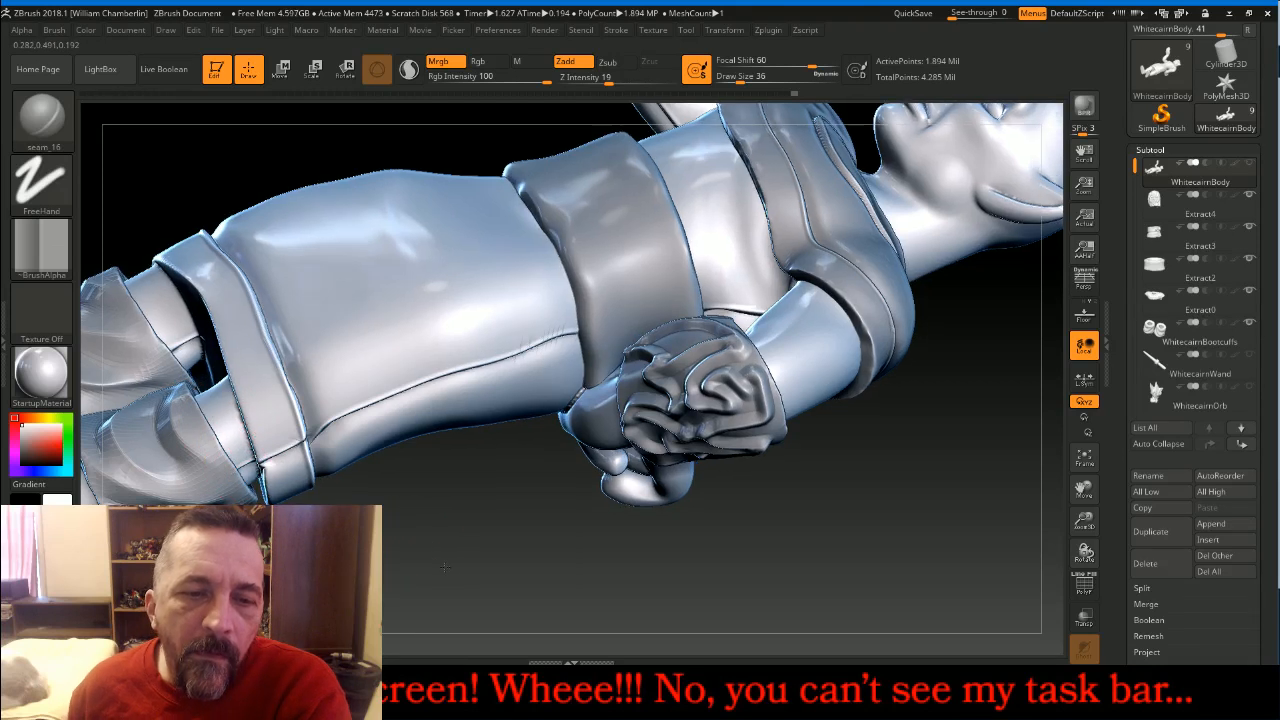
drag(460, 573, 608, 477)
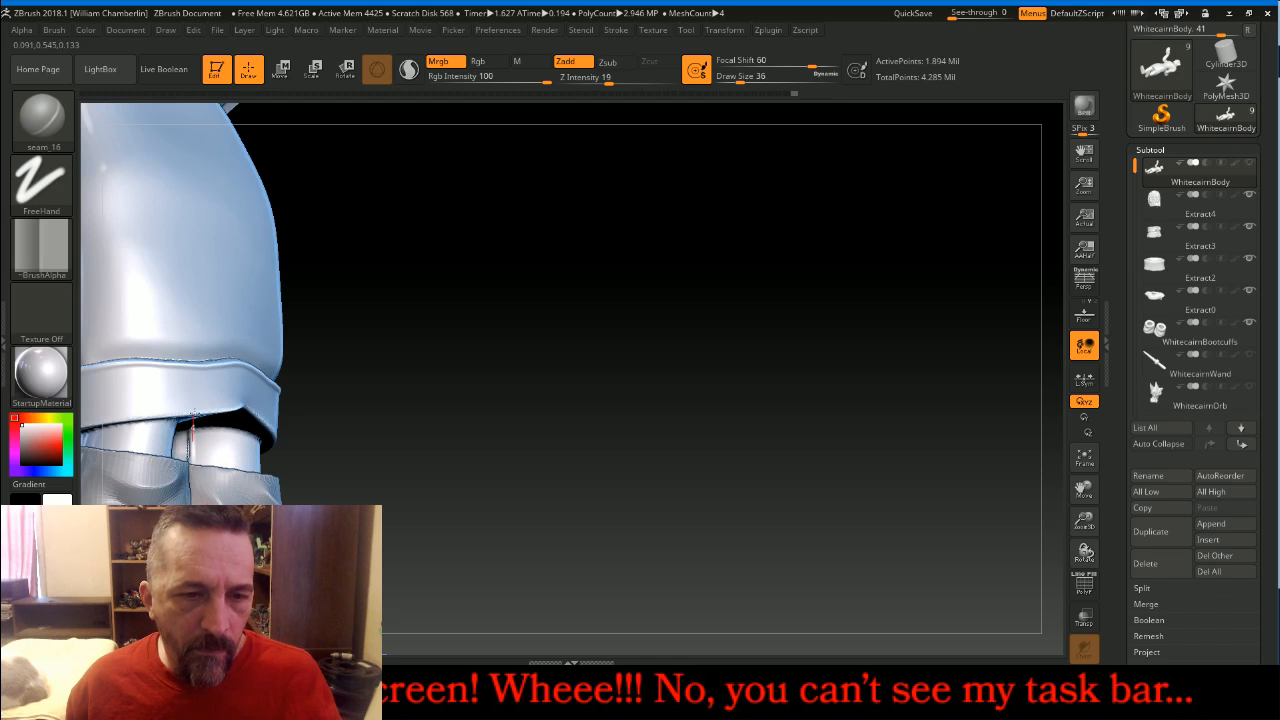
drag(477, 314, 520, 302)
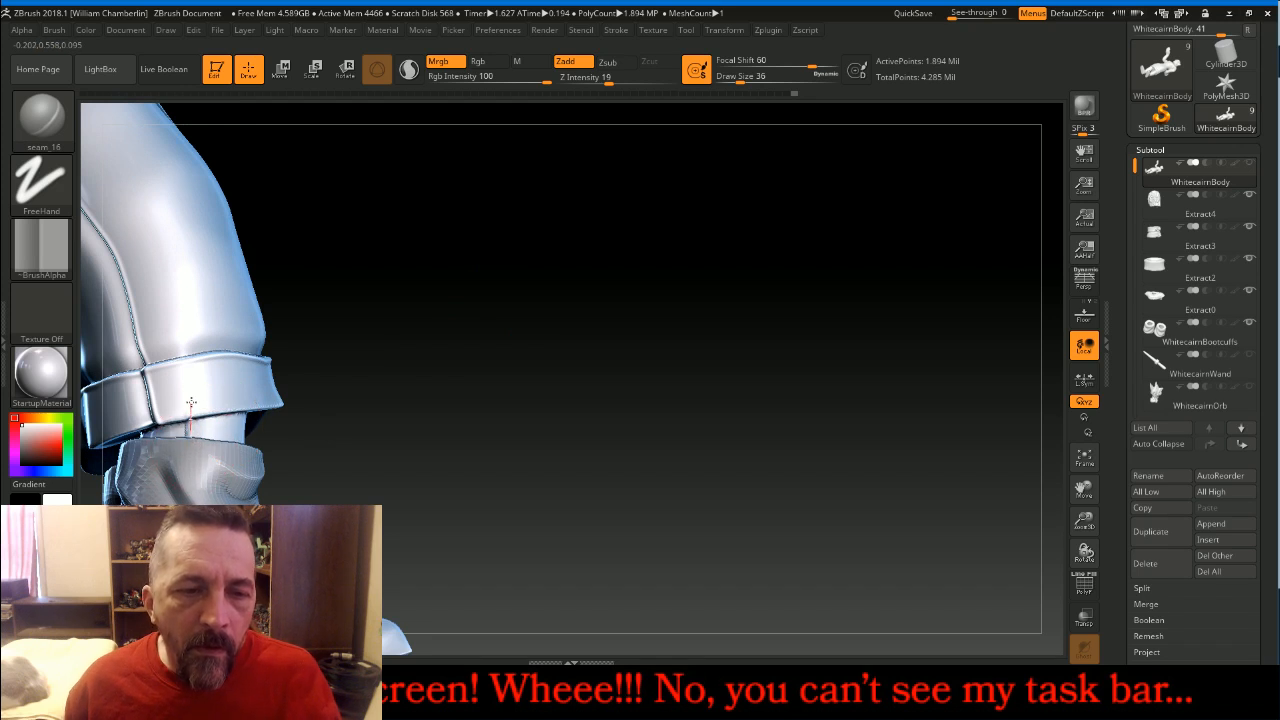
drag(675, 379, 722, 428)
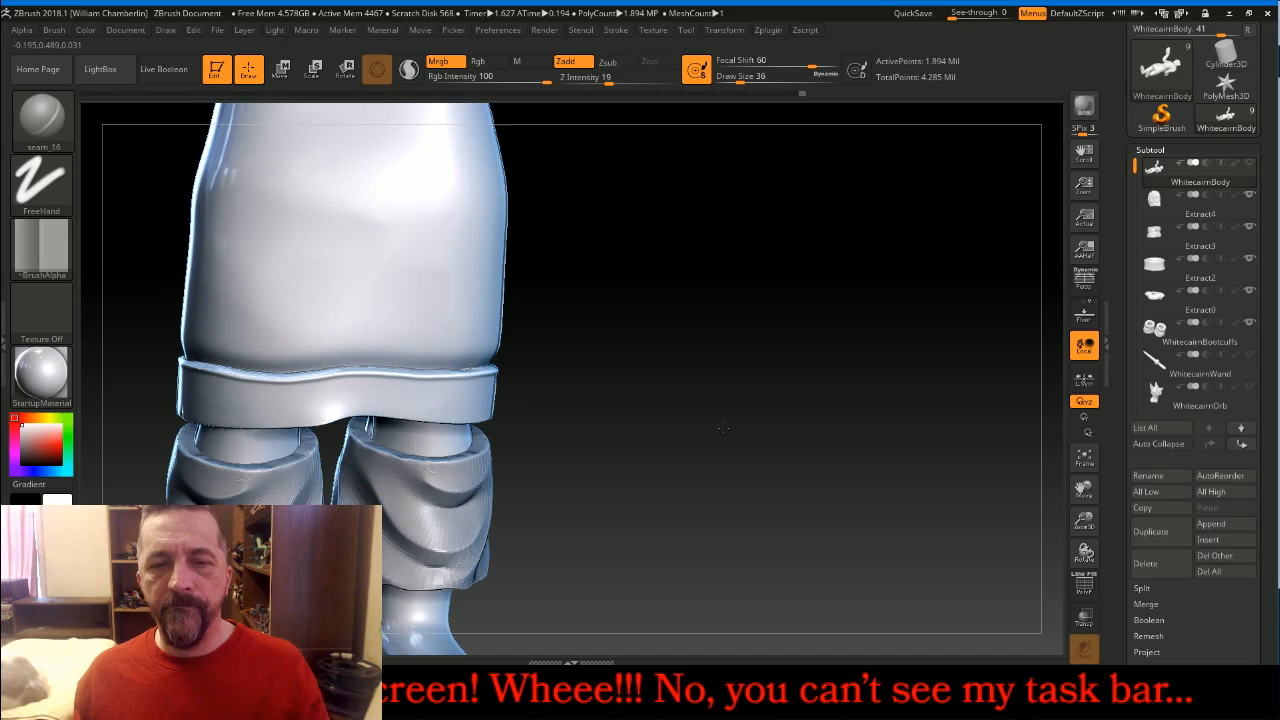
Switch to the Standard brush at draw size 20 for work on the head and show the Lazy Mouse stroke settings
click(1085, 459)
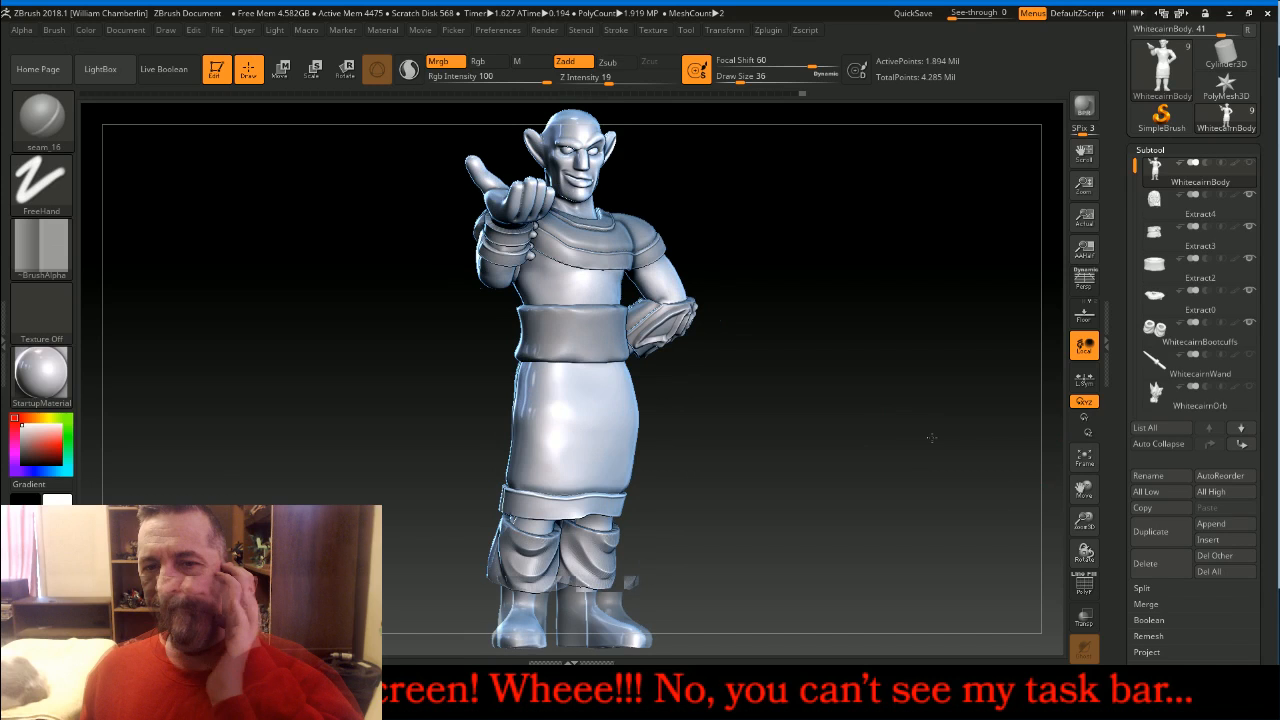
drag(931, 437, 883, 427)
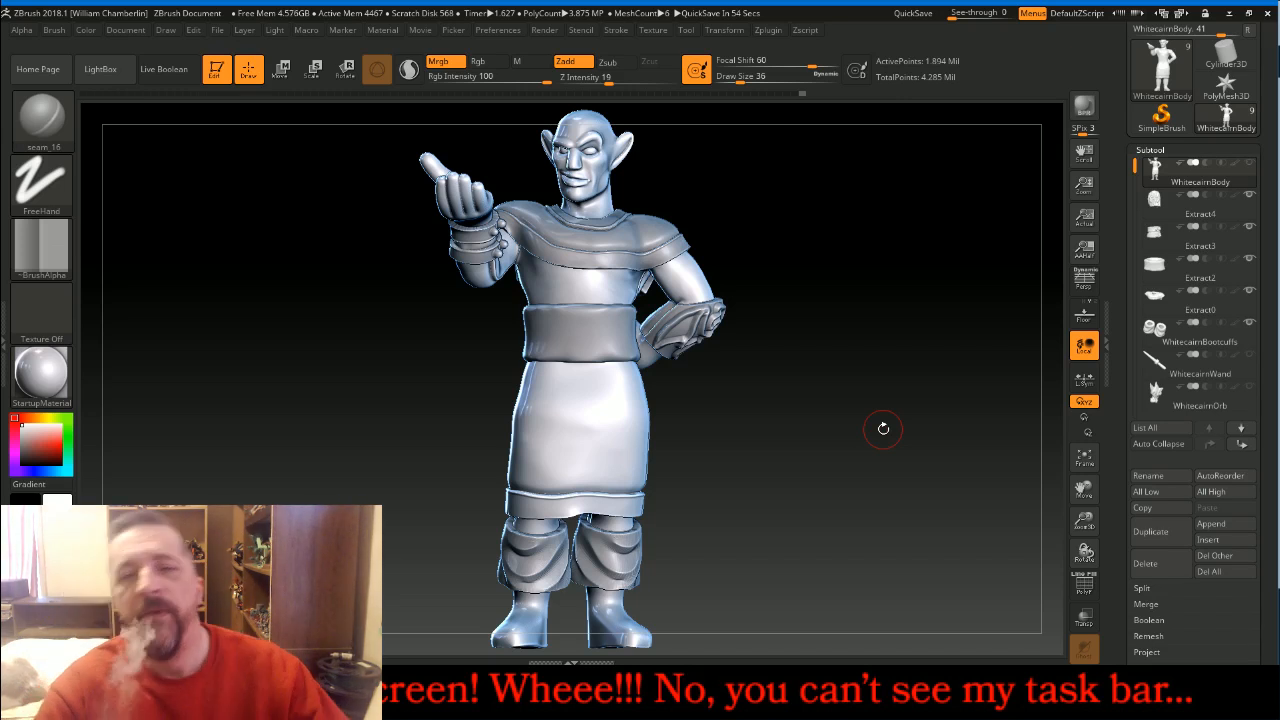
mouse_move(882, 428)
mouse_down()
mouse_move(680, 409)
mouse_move(886, 441)
mouse_up()
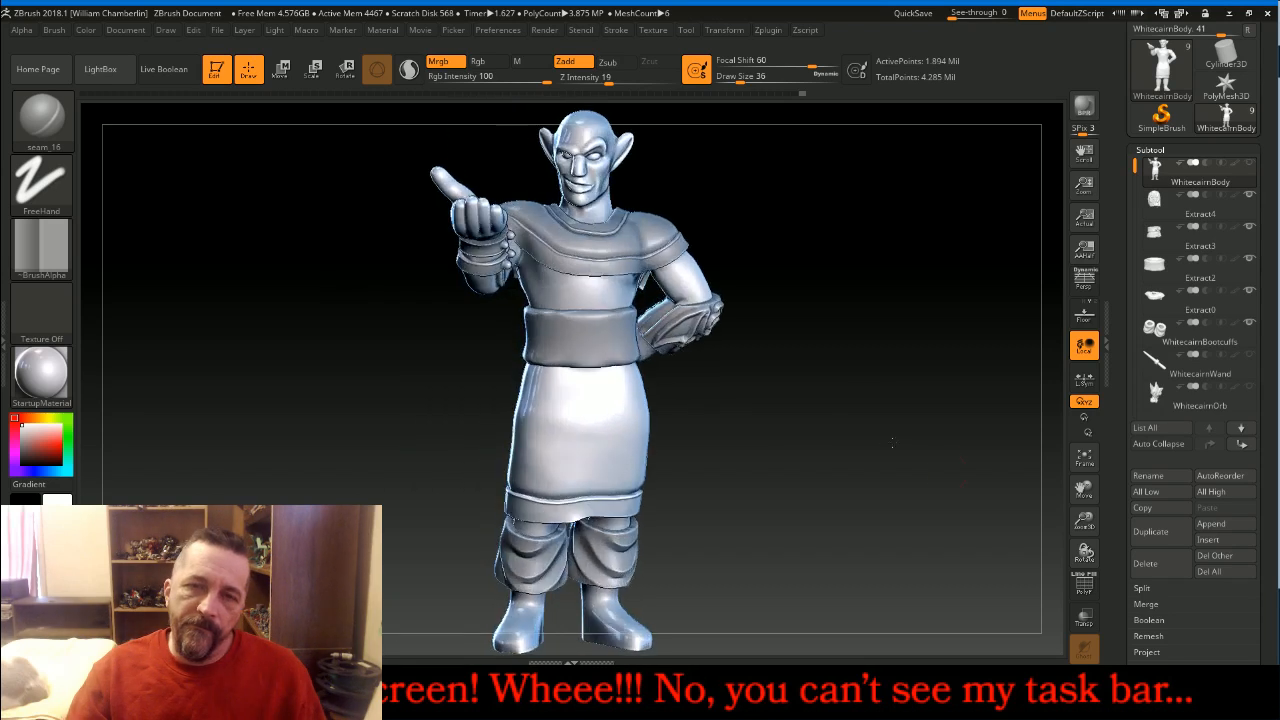
drag(1086, 516, 1056, 634)
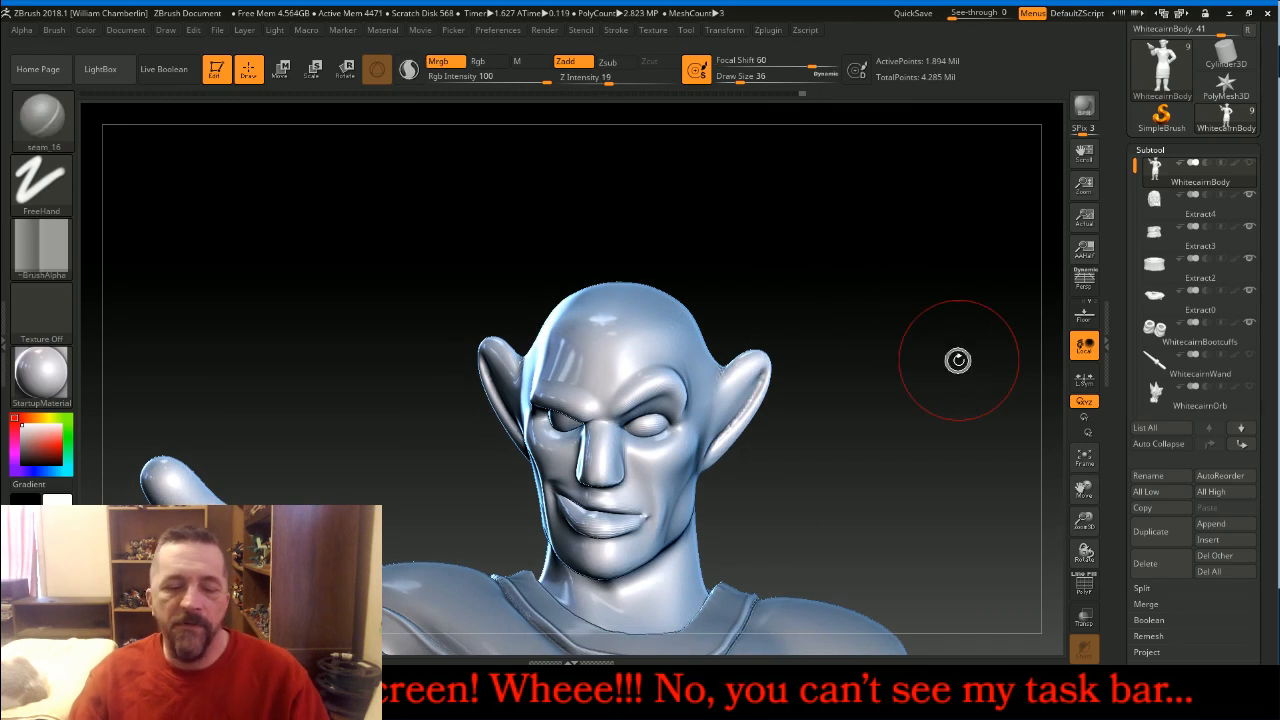
click(41, 117)
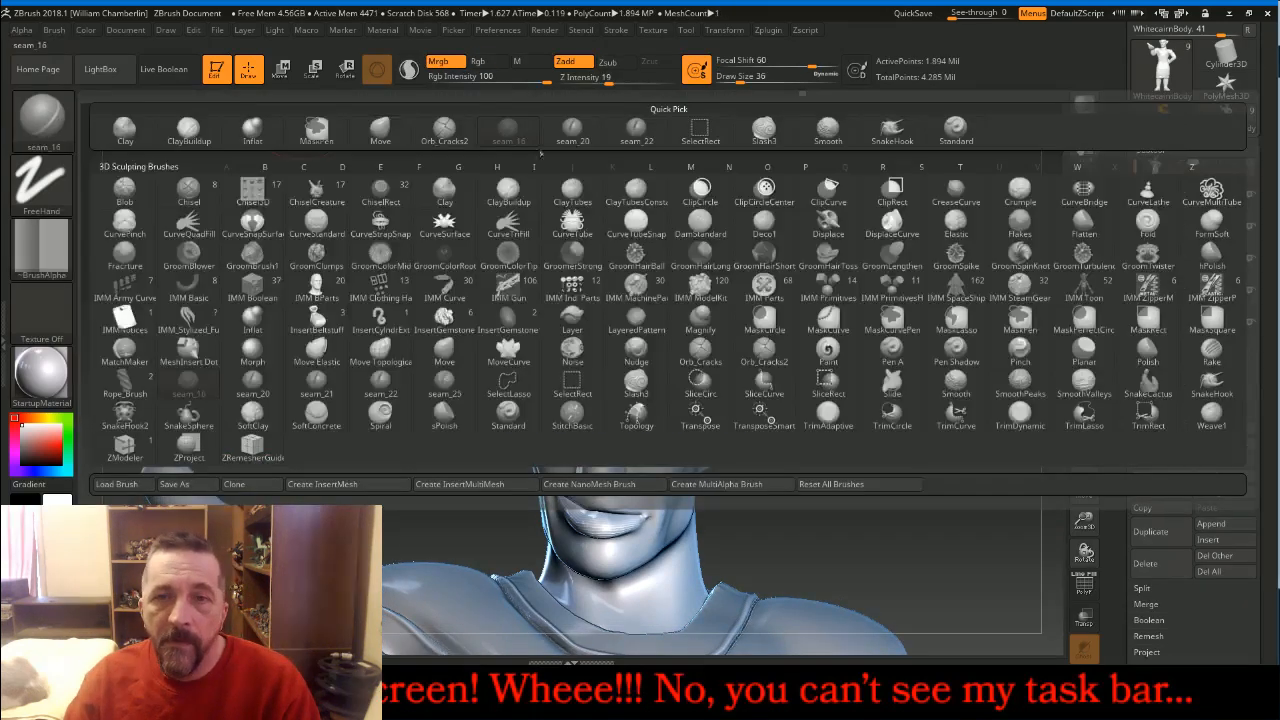
click(955, 130)
key(bracketleft)
key(bracketleft)
key(bracketleft)
key(bracketleft)
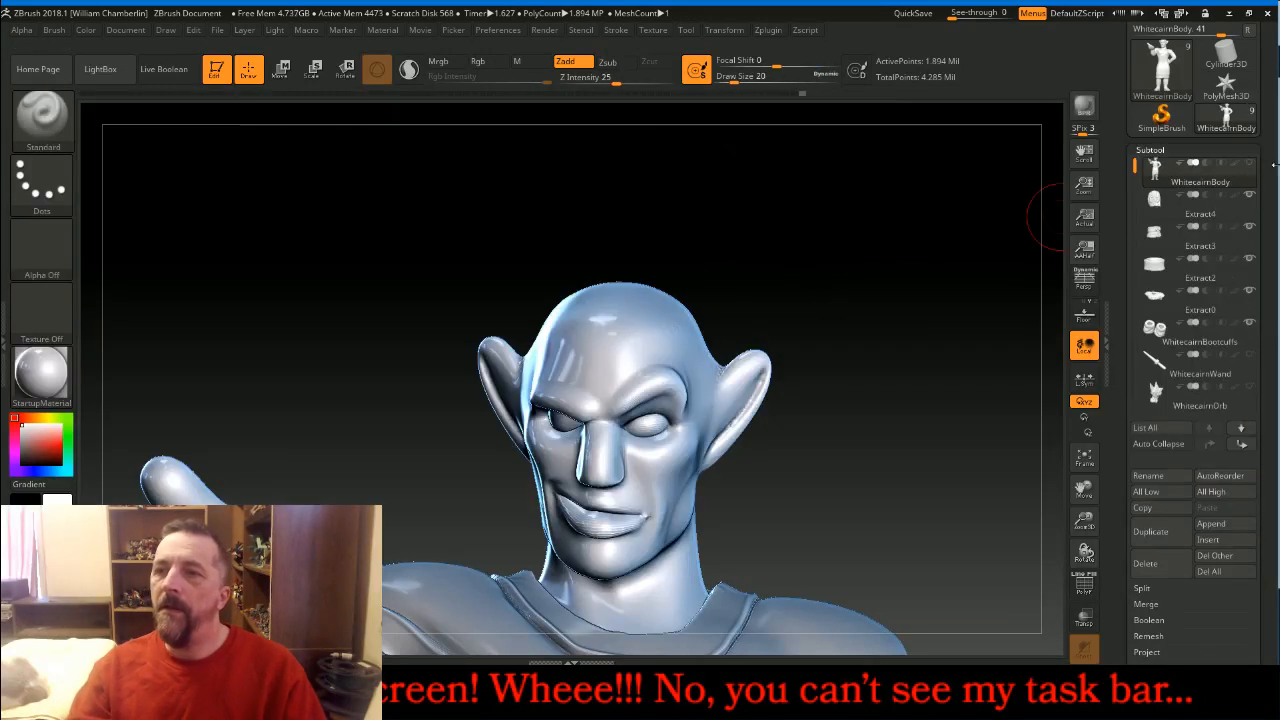
drag(1260, 147, 1260, 661)
key(shift)
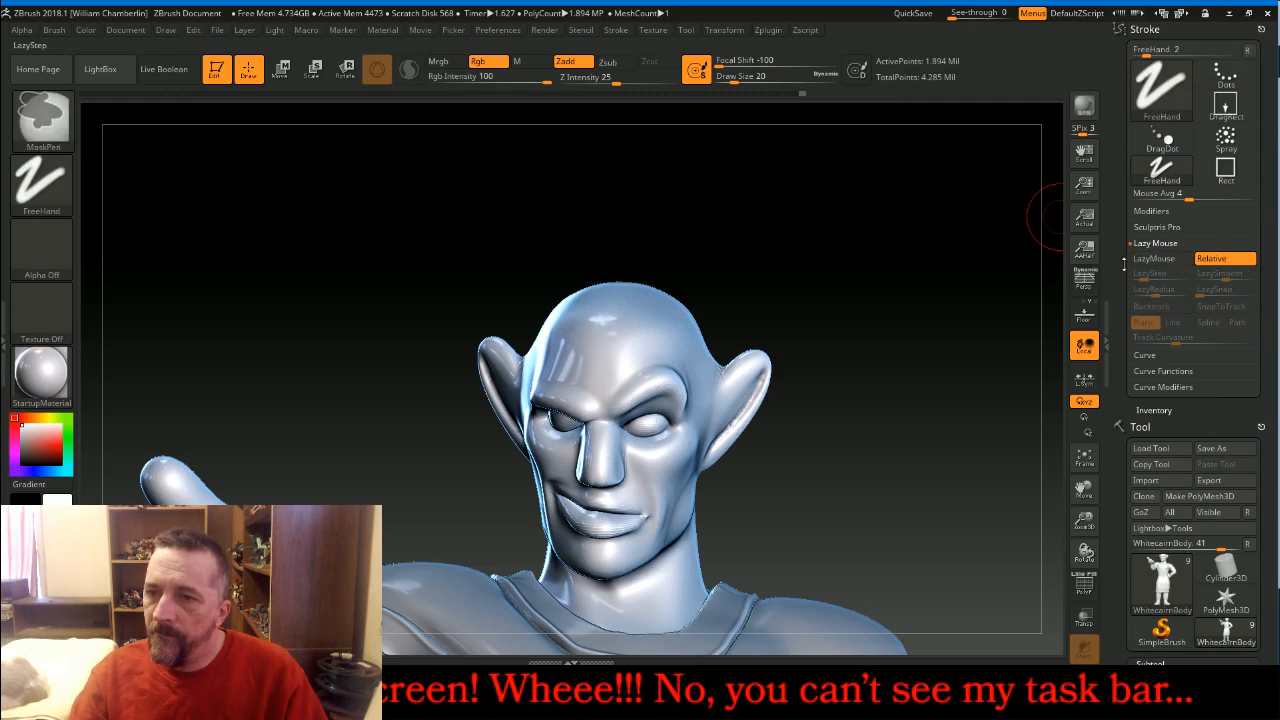
Paint a MaskPen mask over the figure's right sideburn, temple and upper forehead to outline the hairline
mouse_move(826, 219)
mouse_down()
mouse_move(829, 243)
mouse_move(848, 249)
mouse_up()
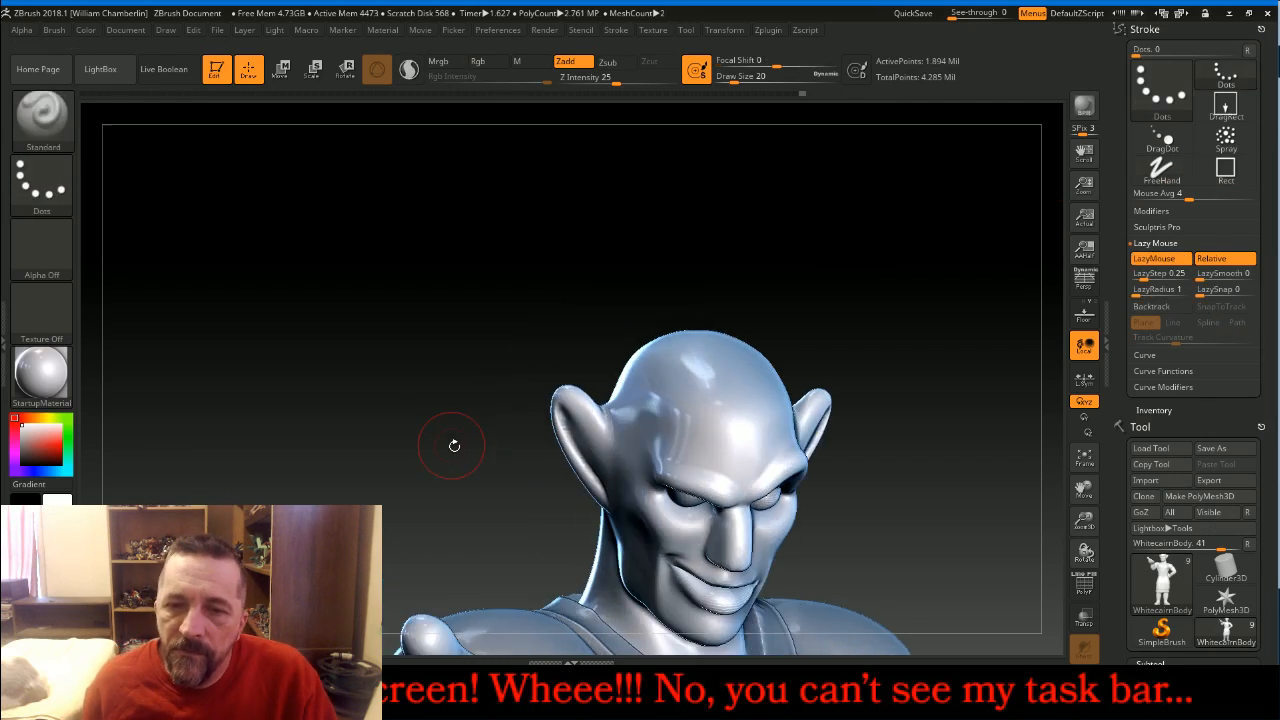
drag(720, 272, 766, 251)
key(ctrl)
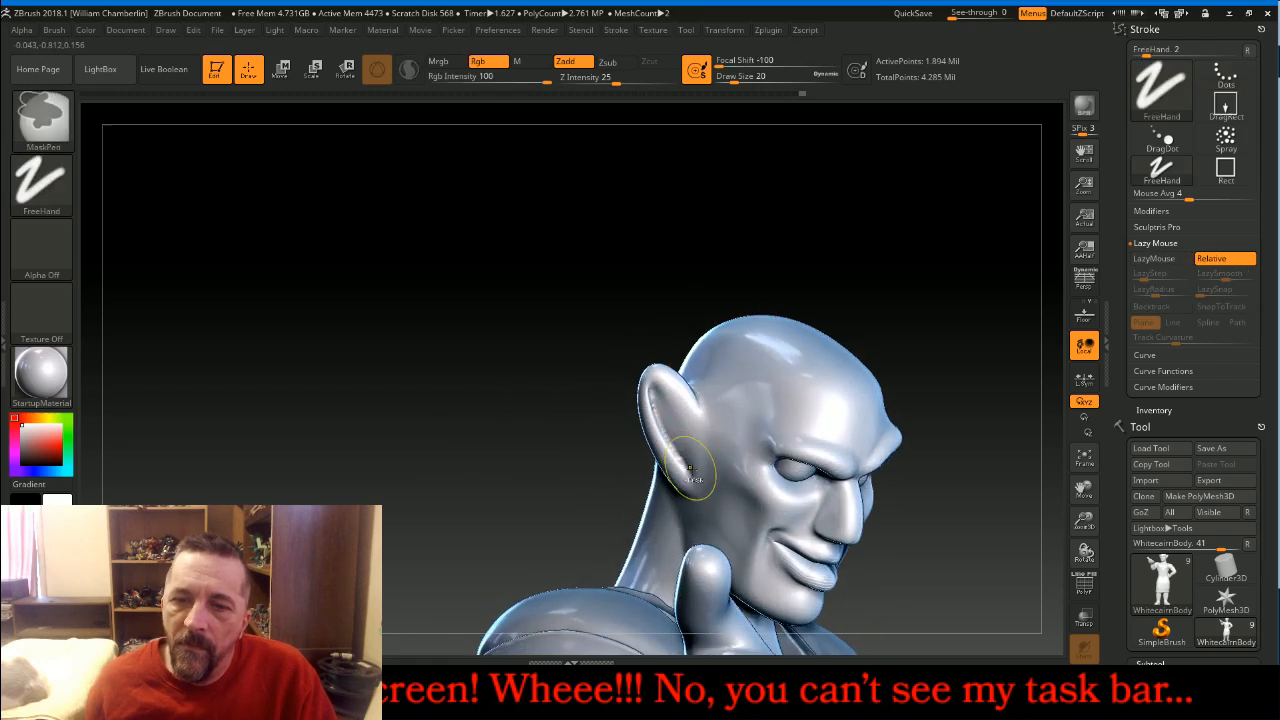
ctrl+click(714, 487)
mouse_move(714, 487)
ctrl+mouse_down()
mouse_move(745, 390)
mouse_move(780, 372)
mouse_move(800, 387)
mouse_move(758, 330)
mouse_move(723, 348)
ctrl+mouse_up()
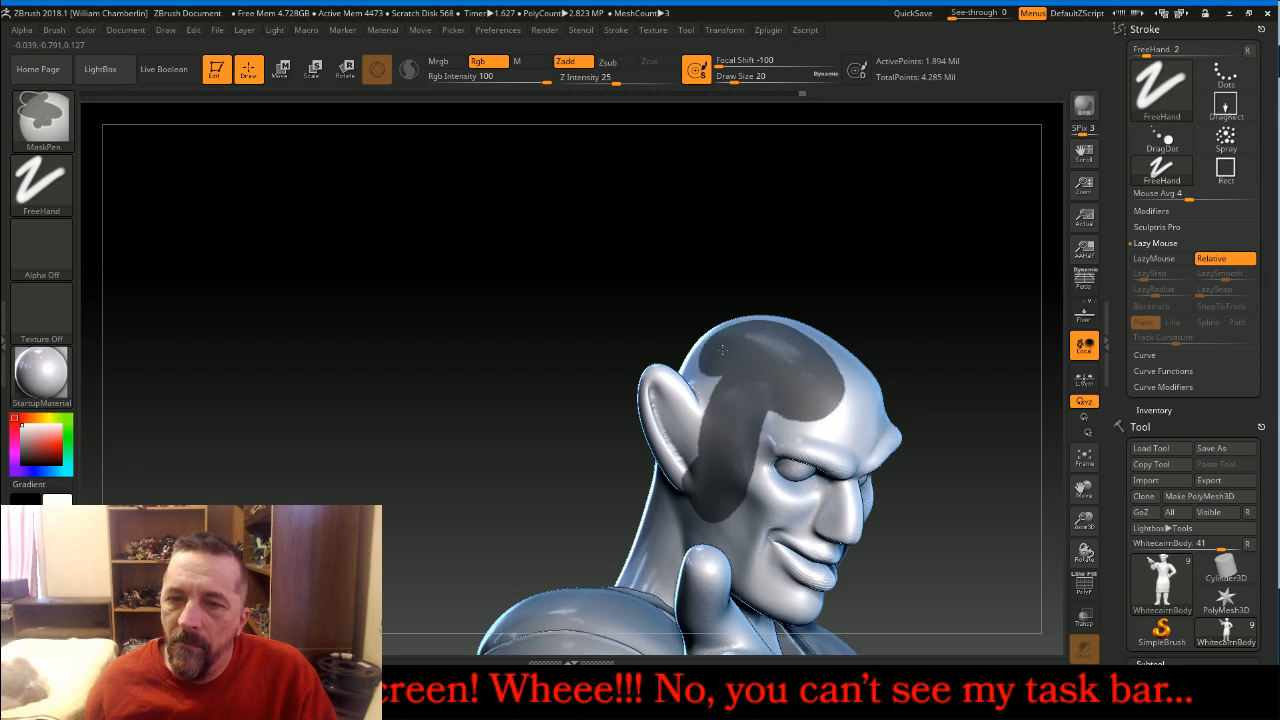
Extend the hairline mask down the figure's left temple and sideburn and over the front of the scalp
mouse_move(951, 297)
mouse_down()
mouse_move(940, 286)
mouse_move(734, 366)
mouse_up()
mouse_move(725, 505)
ctrl+mouse_down()
mouse_move(716, 405)
mouse_move(702, 378)
mouse_move(658, 358)
ctrl+mouse_up()
drag(737, 223, 743, 223)
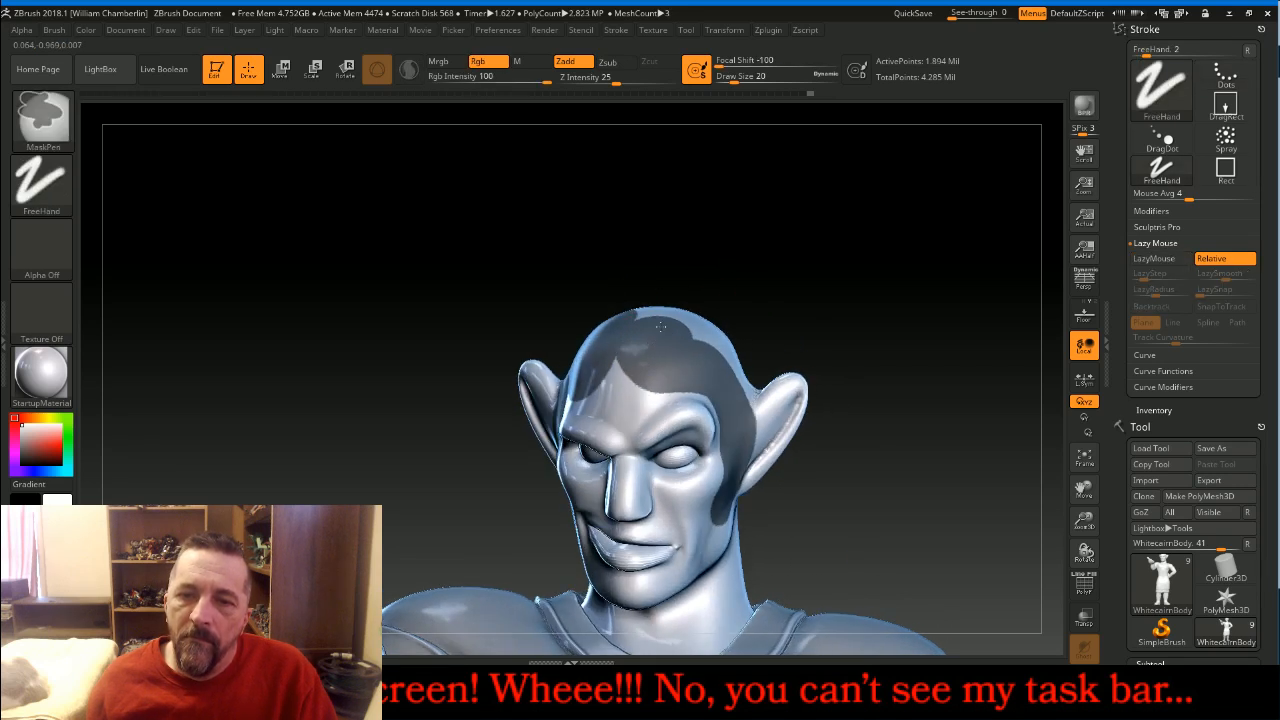
drag(903, 278, 800, 290)
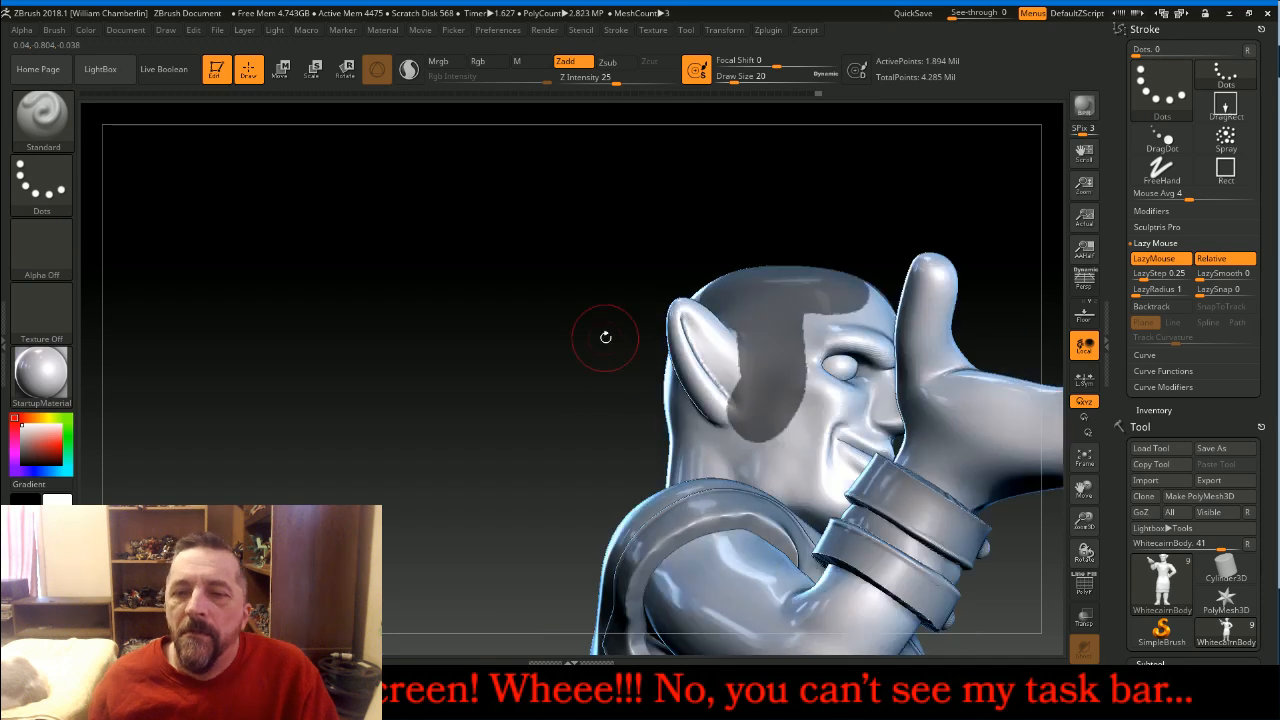
Mask the back of the head and the nape down to the collar
key(ctrl)
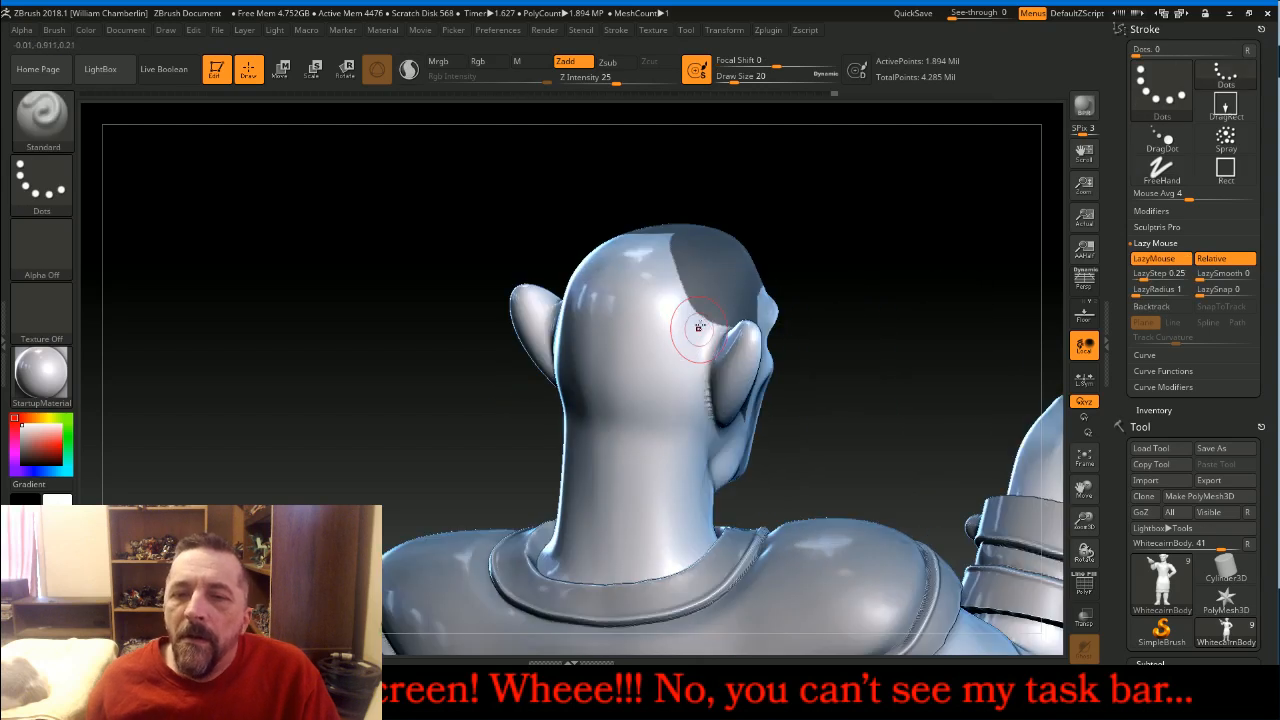
key(ctrl)
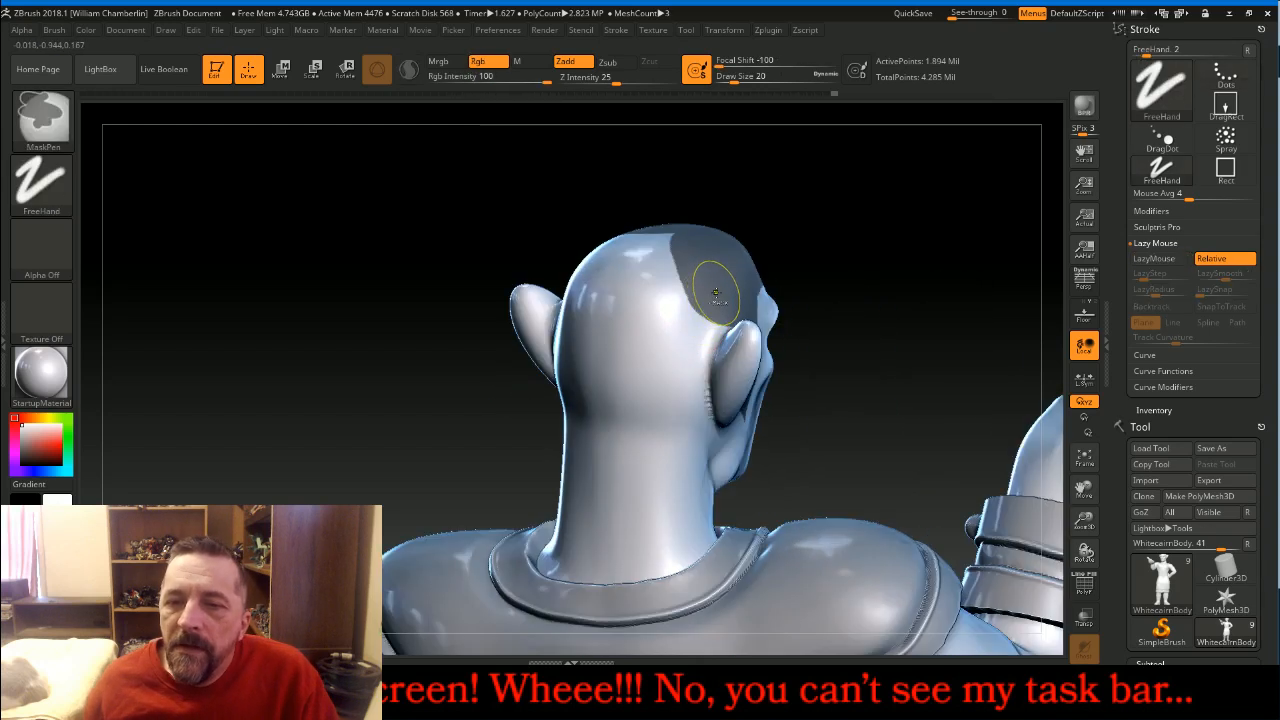
mouse_move(716, 296)
ctrl+mouse_down()
mouse_move(680, 365)
mouse_move(686, 526)
mouse_move(600, 536)
mouse_move(566, 490)
ctrl+mouse_up()
mouse_move(903, 238)
mouse_down()
mouse_move(923, 249)
mouse_move(880, 258)
mouse_up()
ctrl+drag(560, 270, 565, 275)
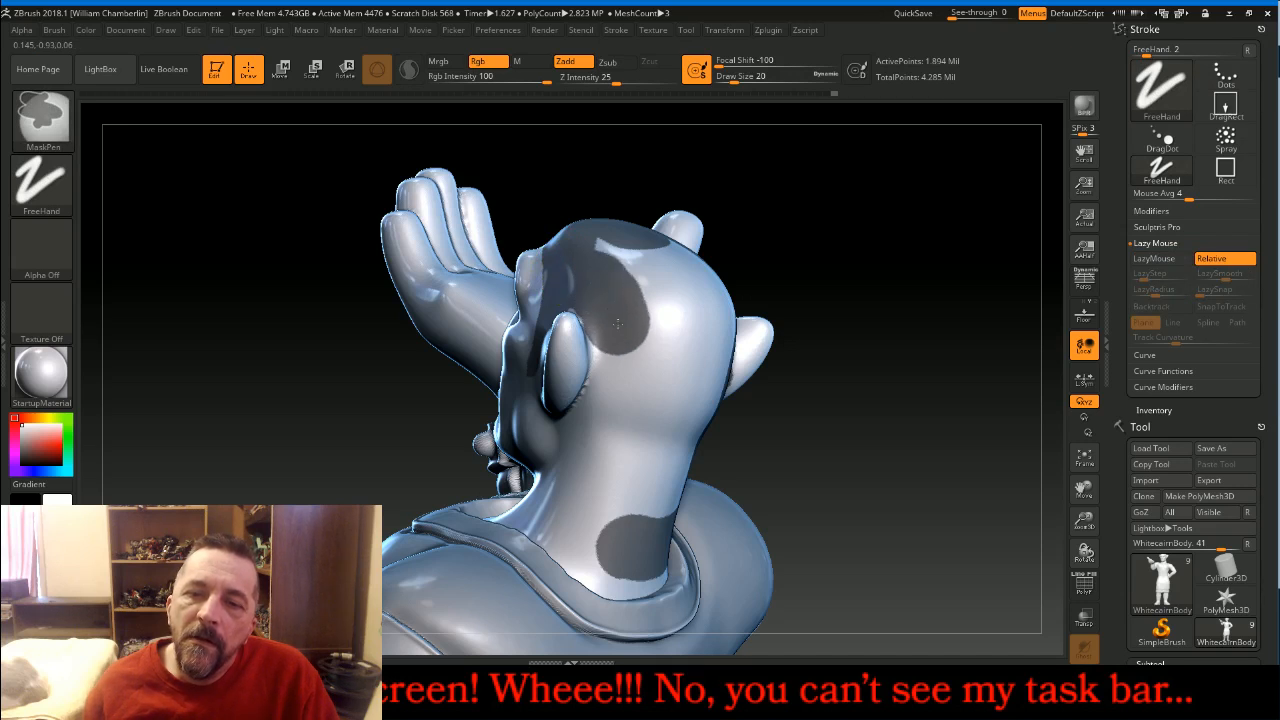
mouse_move(623, 344)
ctrl+mouse_down()
mouse_move(569, 513)
mouse_move(613, 550)
ctrl+mouse_up()
drag(848, 460, 772, 444)
mouse_move(606, 296)
ctrl+mouse_down()
mouse_move(612, 260)
mouse_move(634, 256)
mouse_move(680, 372)
mouse_move(674, 438)
mouse_move(690, 496)
mouse_move(625, 512)
mouse_move(612, 452)
mouse_move(625, 362)
mouse_move(606, 330)
ctrl+mouse_up()
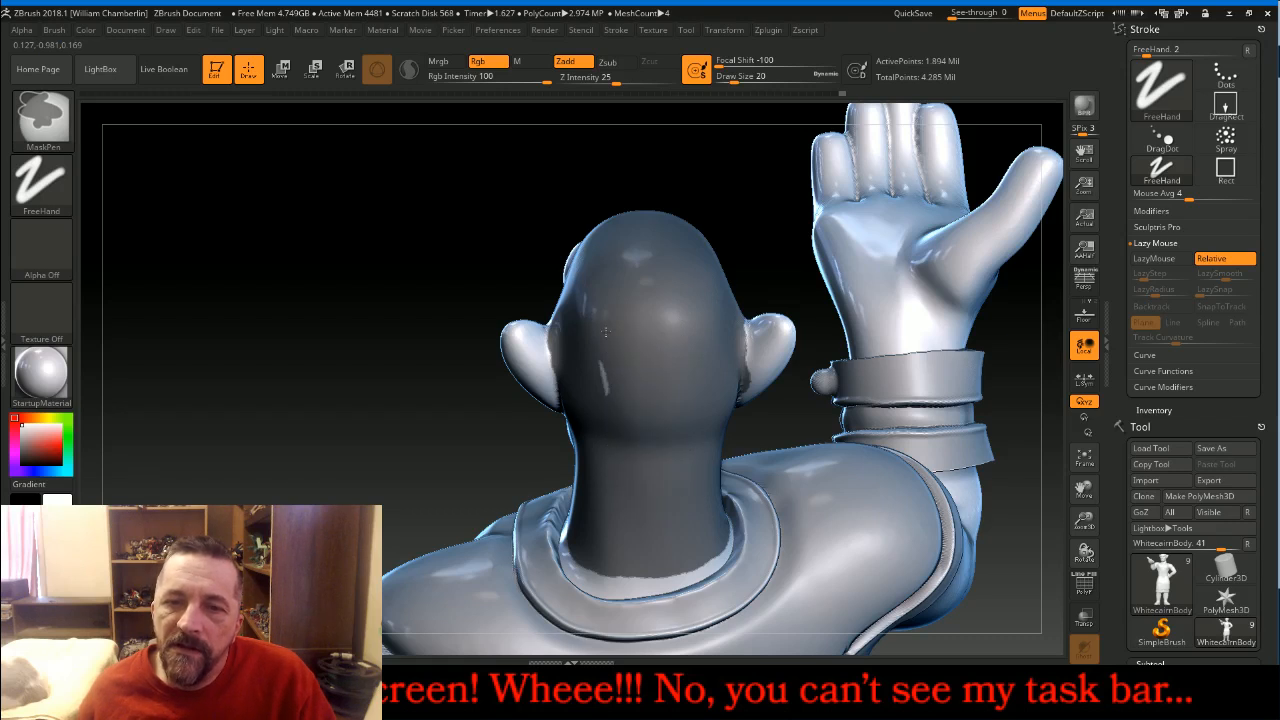
Fill in the scalp mask above and behind the figure's left ear
drag(380, 429, 523, 377)
mouse_move(775, 238)
mouse_down()
mouse_move(771, 266)
mouse_move(752, 277)
mouse_up()
ctrl+drag(553, 310, 535, 305)
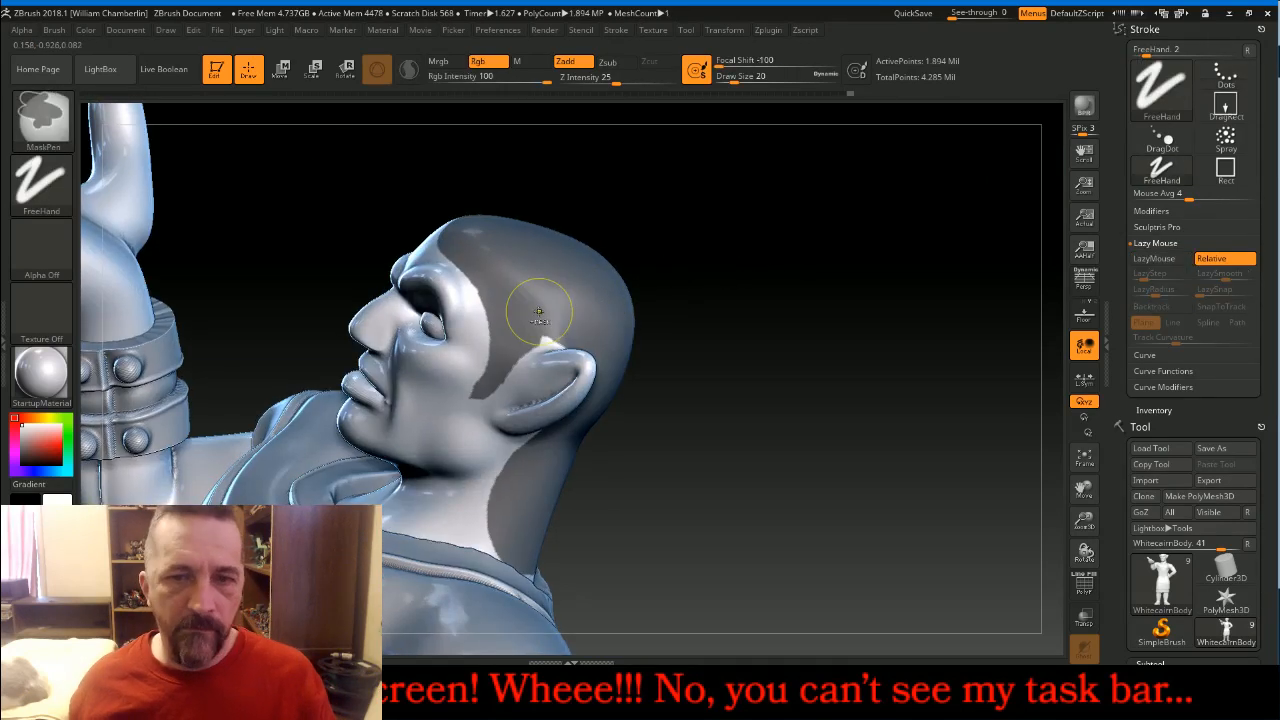
mouse_move(746, 320)
mouse_down()
mouse_move(834, 326)
mouse_move(820, 351)
mouse_up()
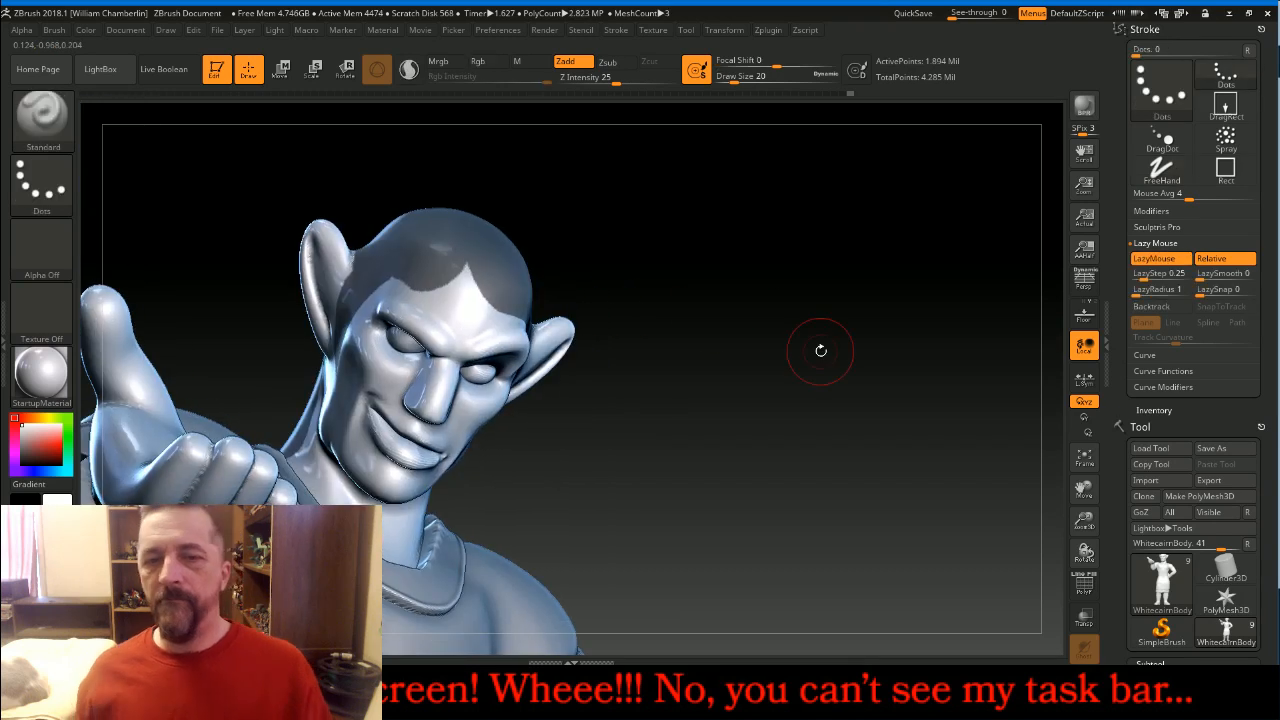
Extract the masked scalp area at a thickness of 0.03 and accept it as a new hair subtool
scroll(1253, 416, down, 10)
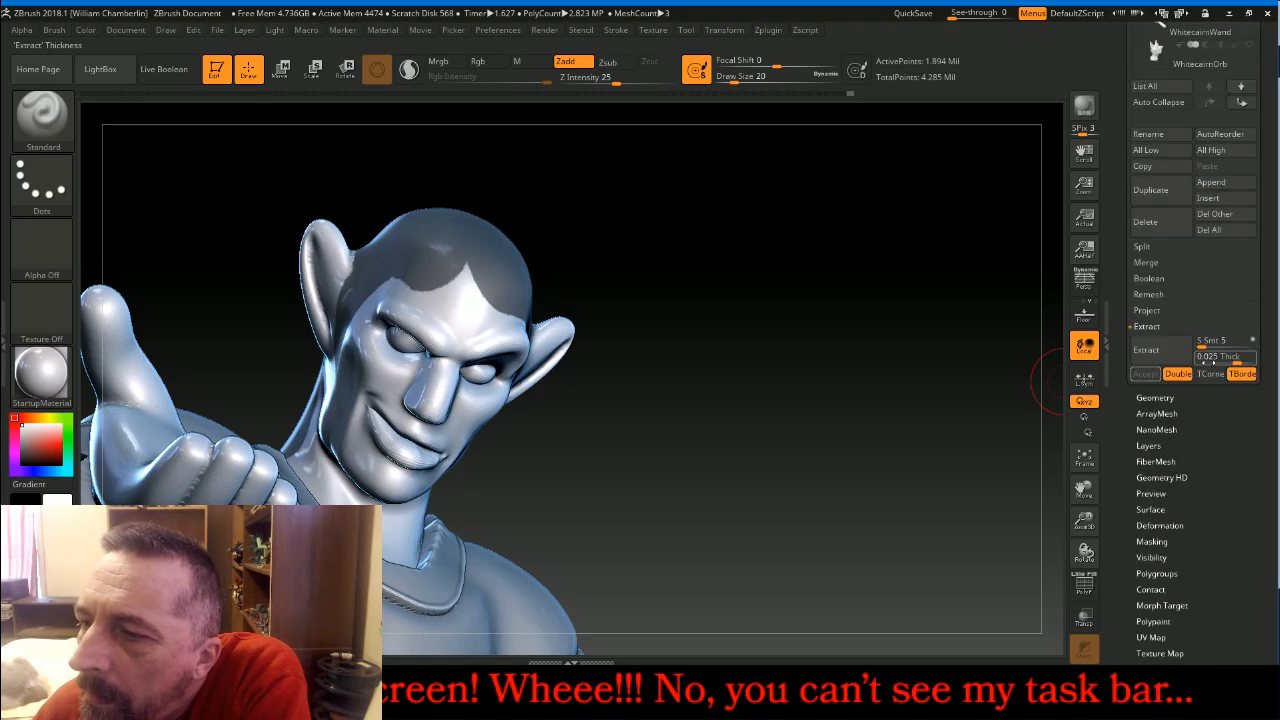
text(0.03)
click(1182, 355)
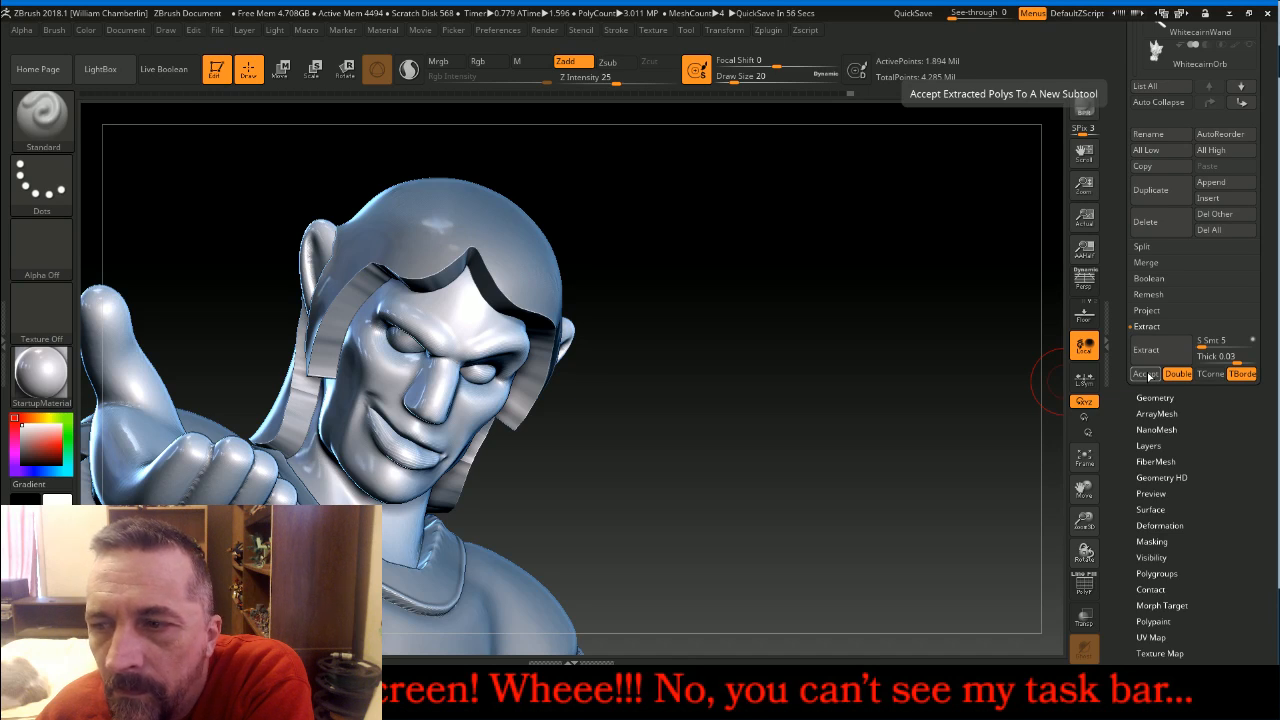
click(1146, 374)
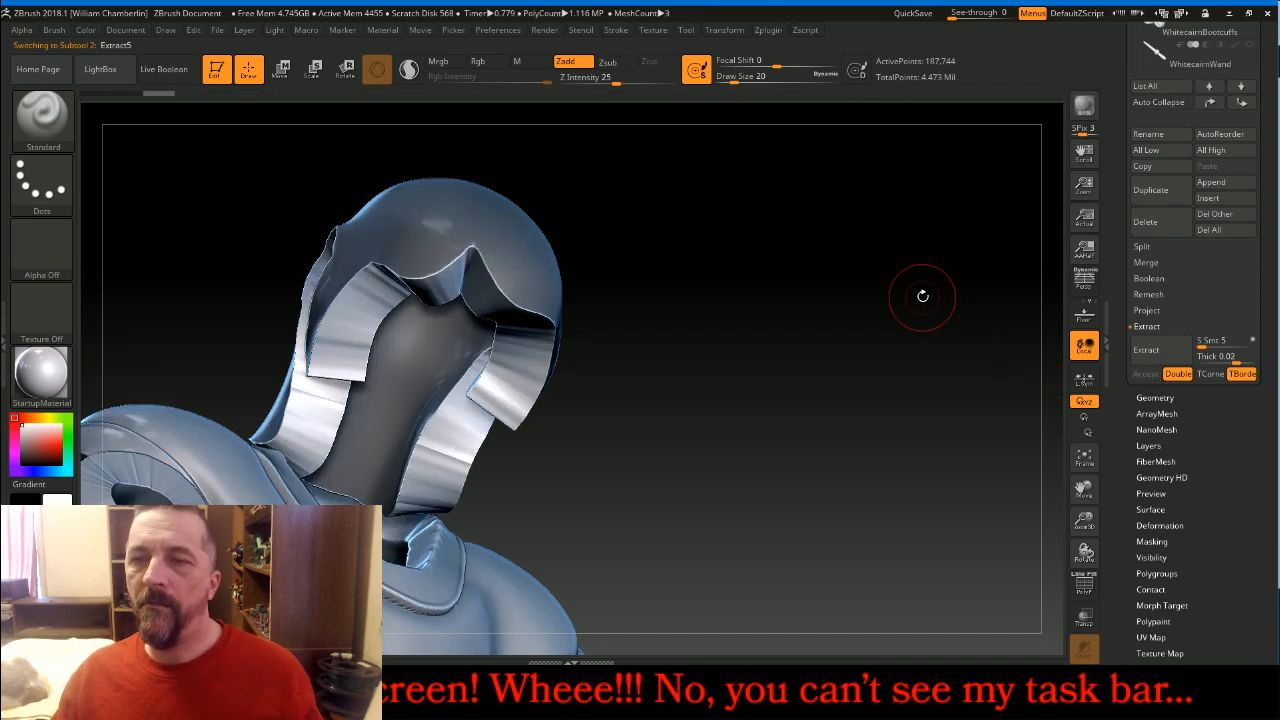
Clear the masks on the extracted hair shell and WhitecairnBody, make the body visible and select Extract5
ctrl+drag(924, 298, 971, 329)
mouse_move(1266, 163)
mouse_down()
mouse_move(1265, 258)
mouse_move(1258, 168)
mouse_up()
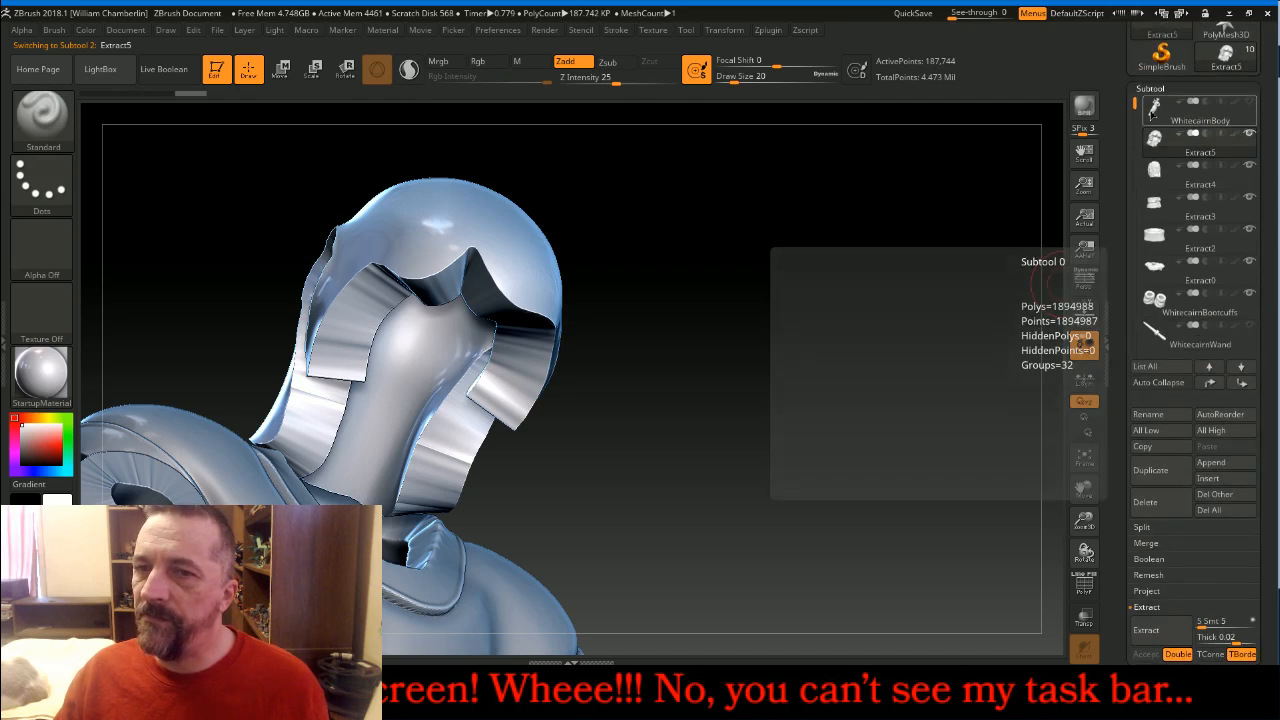
click(1255, 103)
ctrl+drag(736, 218, 825, 351)
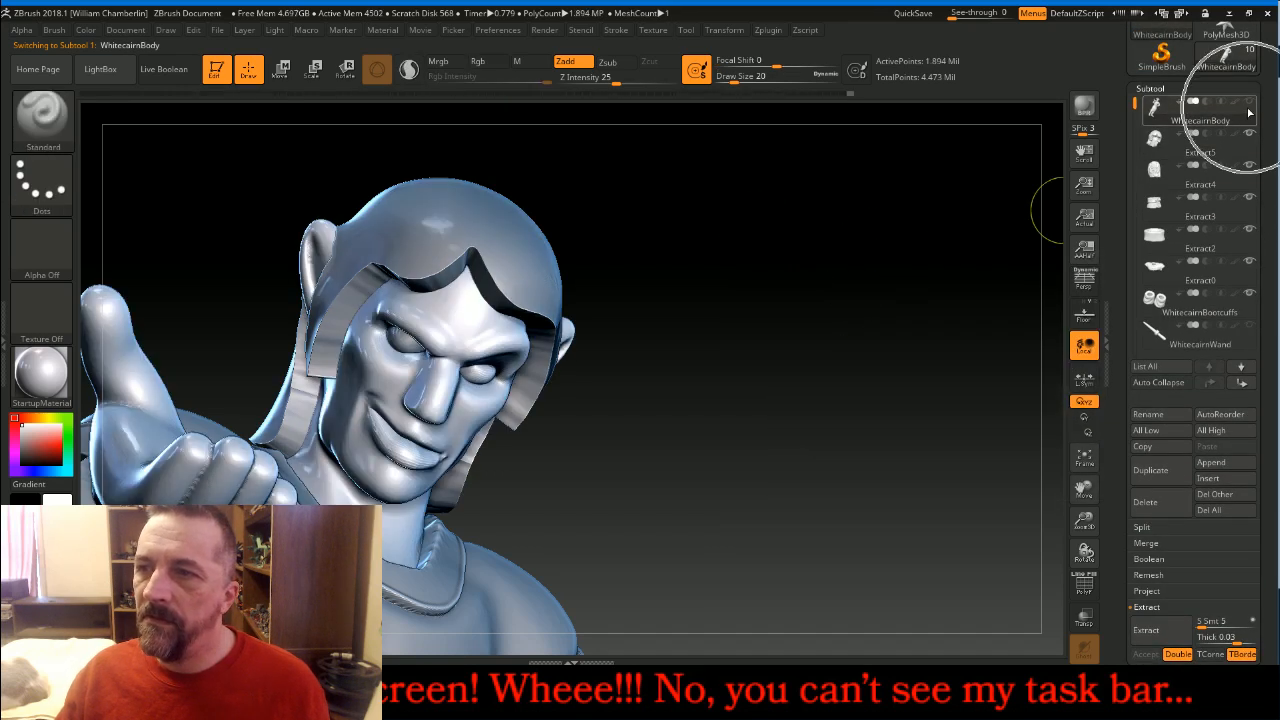
click(1197, 136)
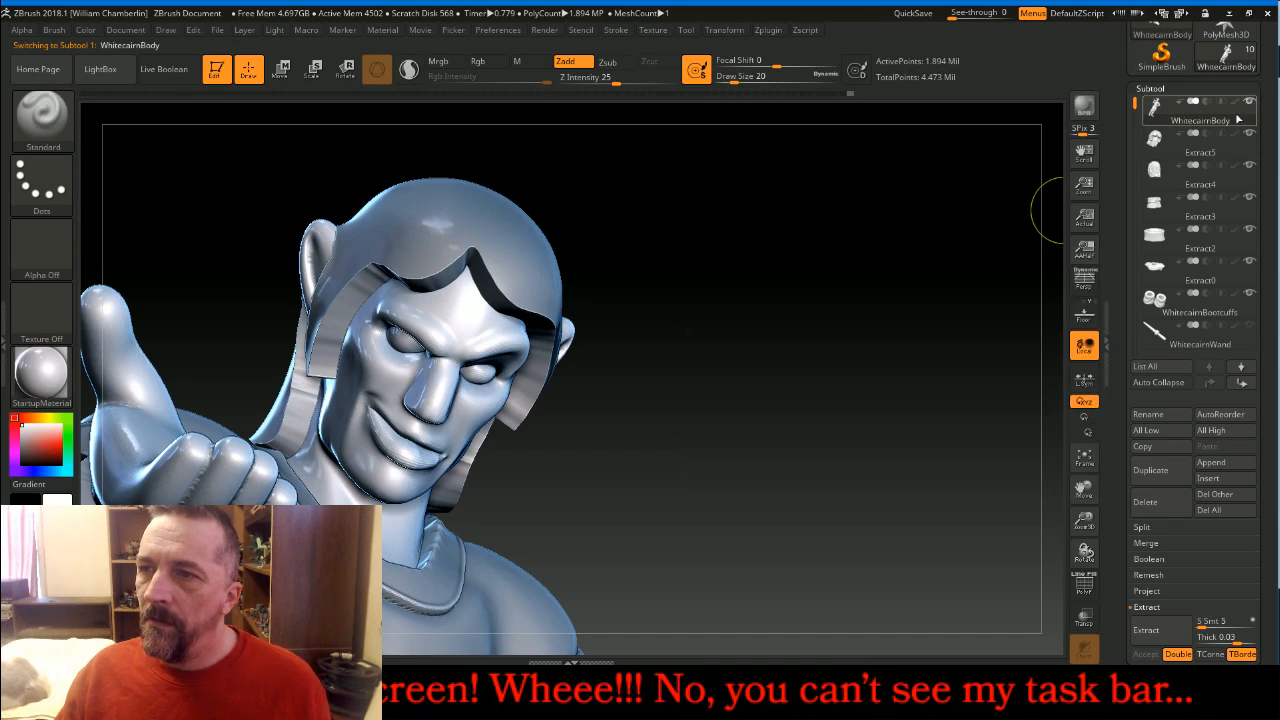
Remesh the Extract5 hair shell with DynaMesh at a resolution of 64
drag(883, 363, 985, 392)
drag(1272, 502, 1253, 398)
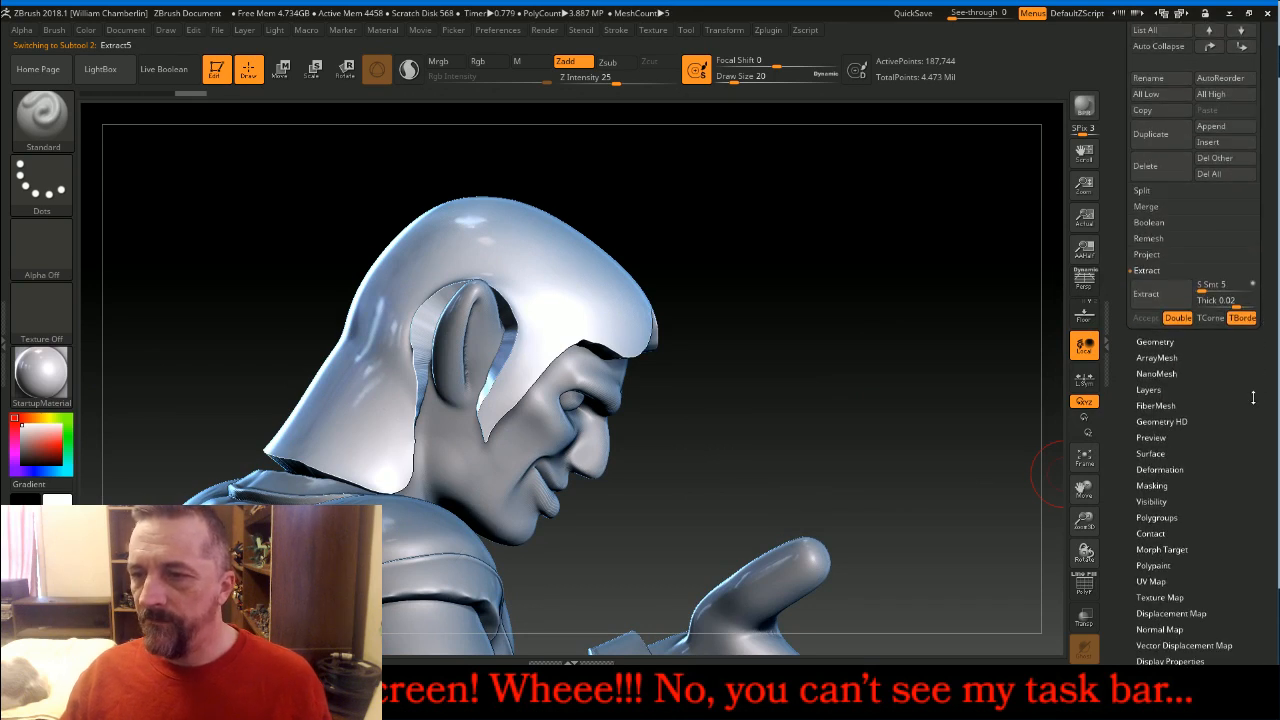
click(1157, 341)
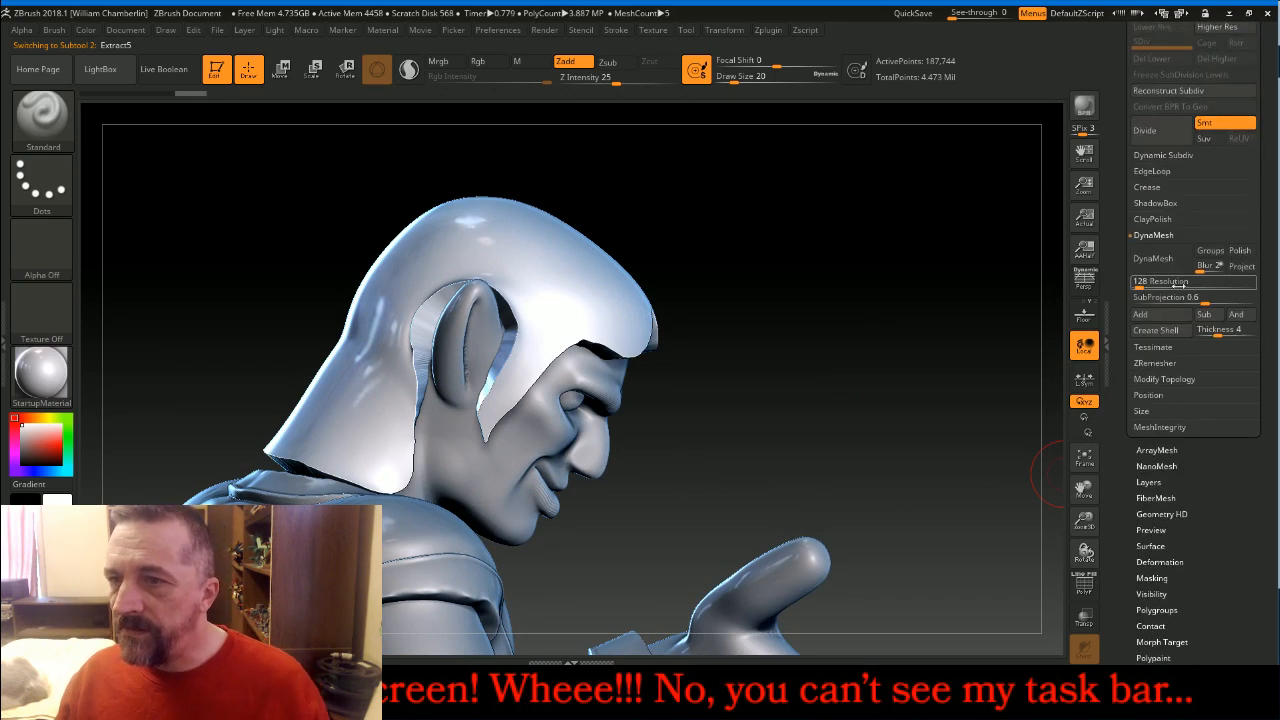
click(1178, 284)
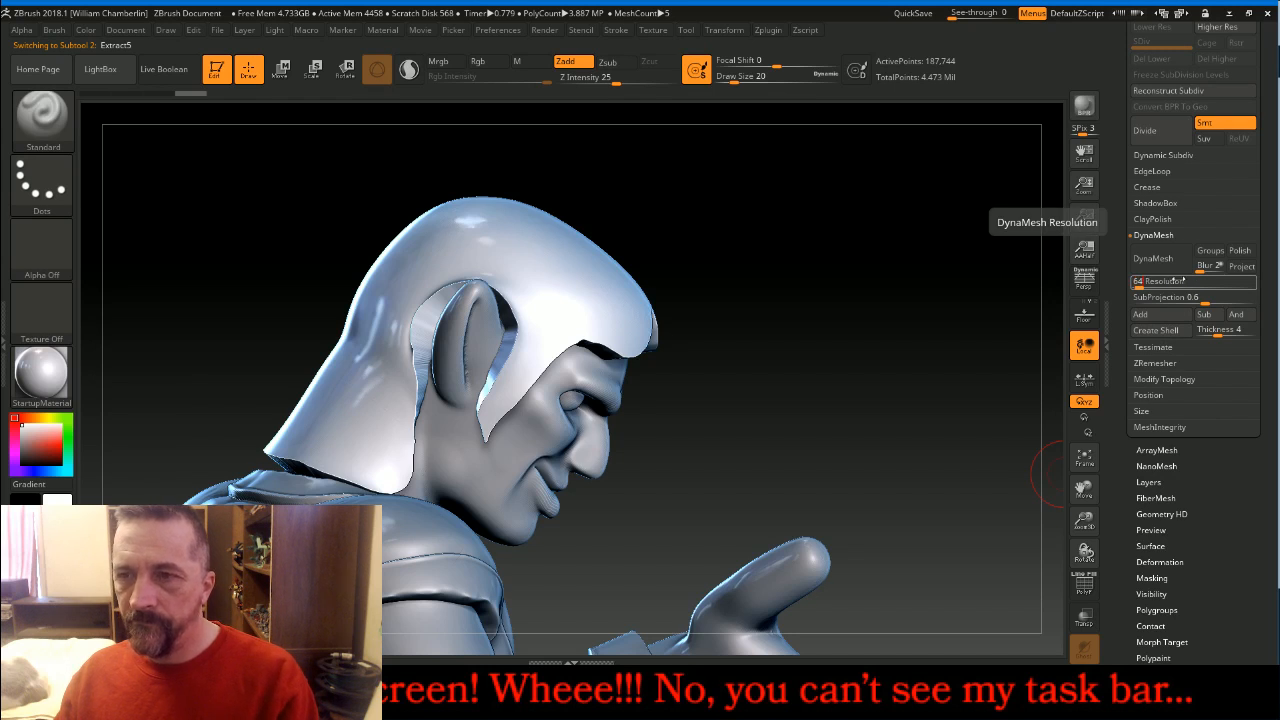
text(64)
key(Return)
click(1155, 258)
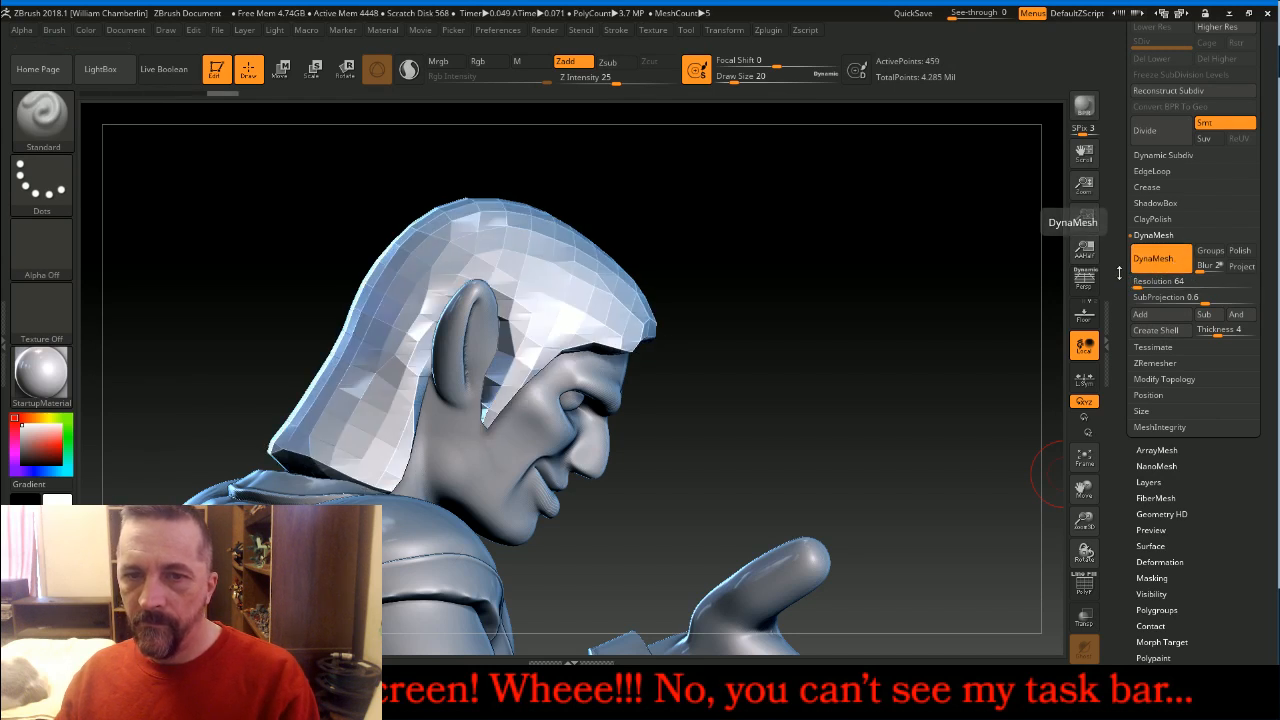
Smooth the hair shell's sideburns and lower edges using the Smooth brush at Z Intensity 8 and Draw Size 32
mouse_move(931, 320)
mouse_down()
mouse_move(834, 303)
mouse_move(777, 266)
mouse_up()
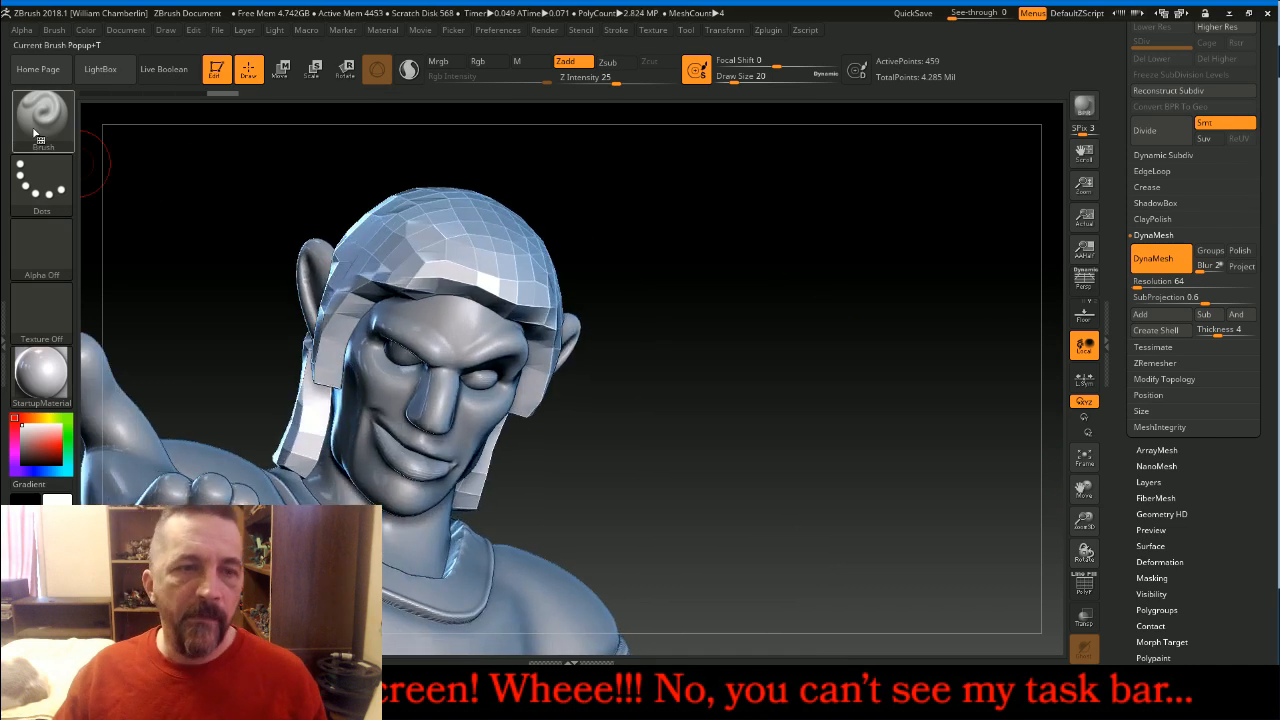
click(37, 135)
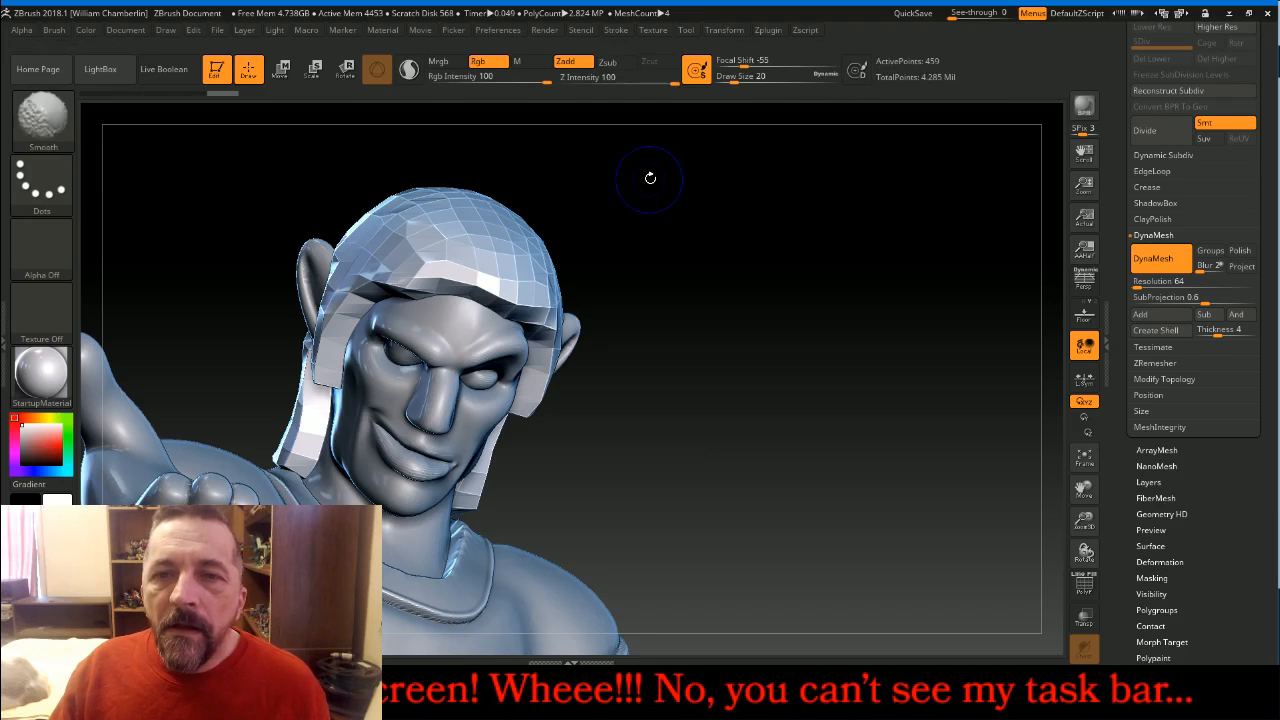
key(])
key(])
key(])
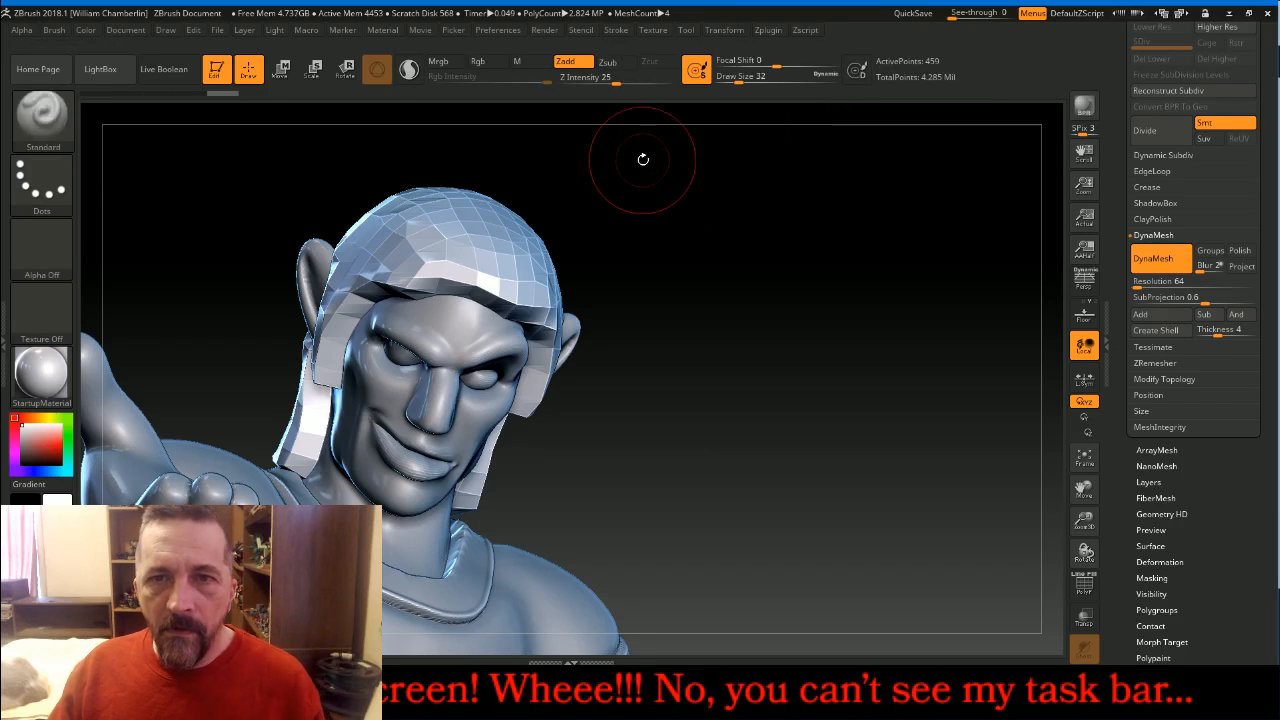
key(shift)
shift+click(593, 80)
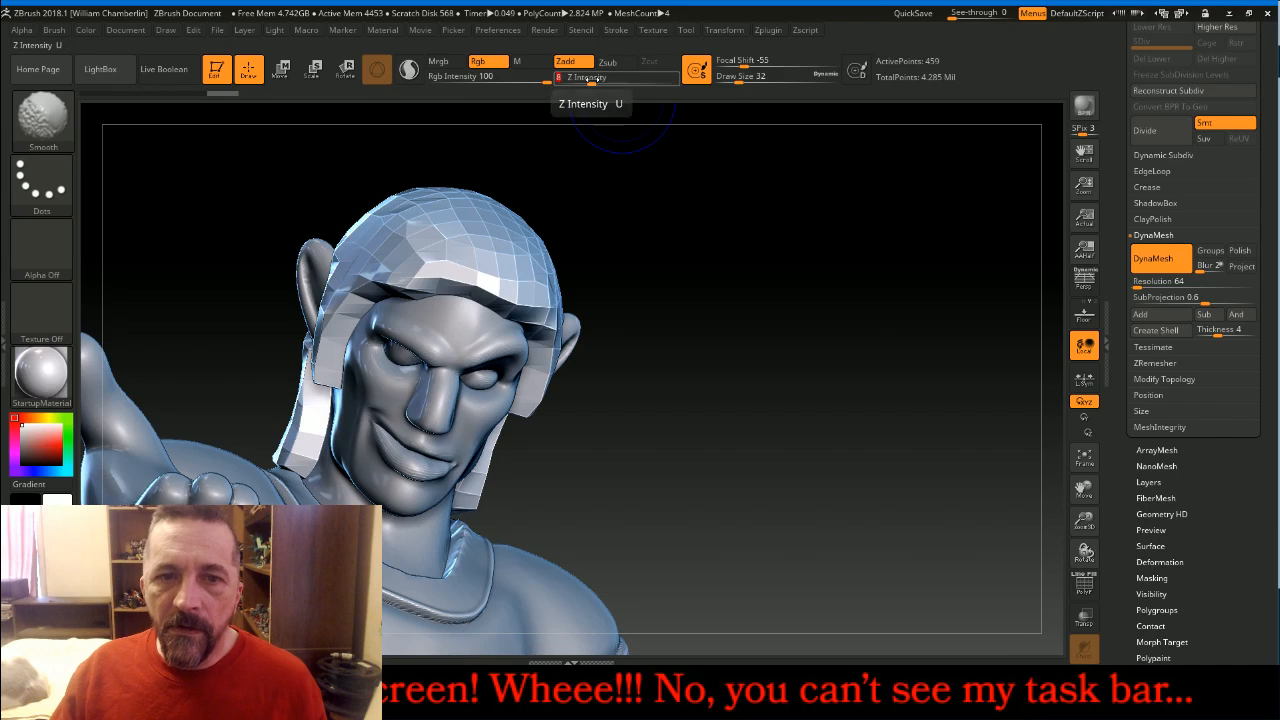
drag(780, 264, 783, 265)
key(shift)
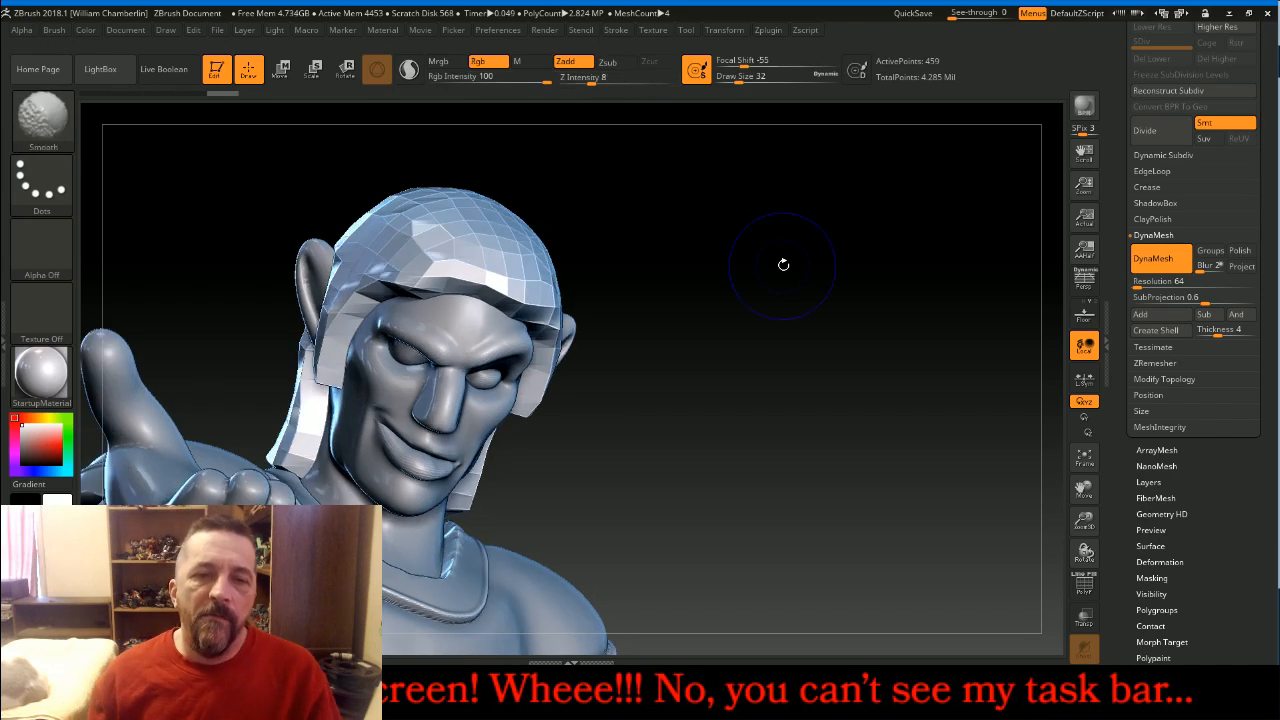
mouse_move(314, 378)
shift+mouse_down()
mouse_move(328, 325)
mouse_move(375, 290)
mouse_move(470, 270)
mouse_move(545, 330)
mouse_move(548, 395)
mouse_move(515, 370)
mouse_move(530, 400)
mouse_move(675, 410)
mouse_move(572, 370)
shift+mouse_up()
shift+drag(632, 420, 617, 539)
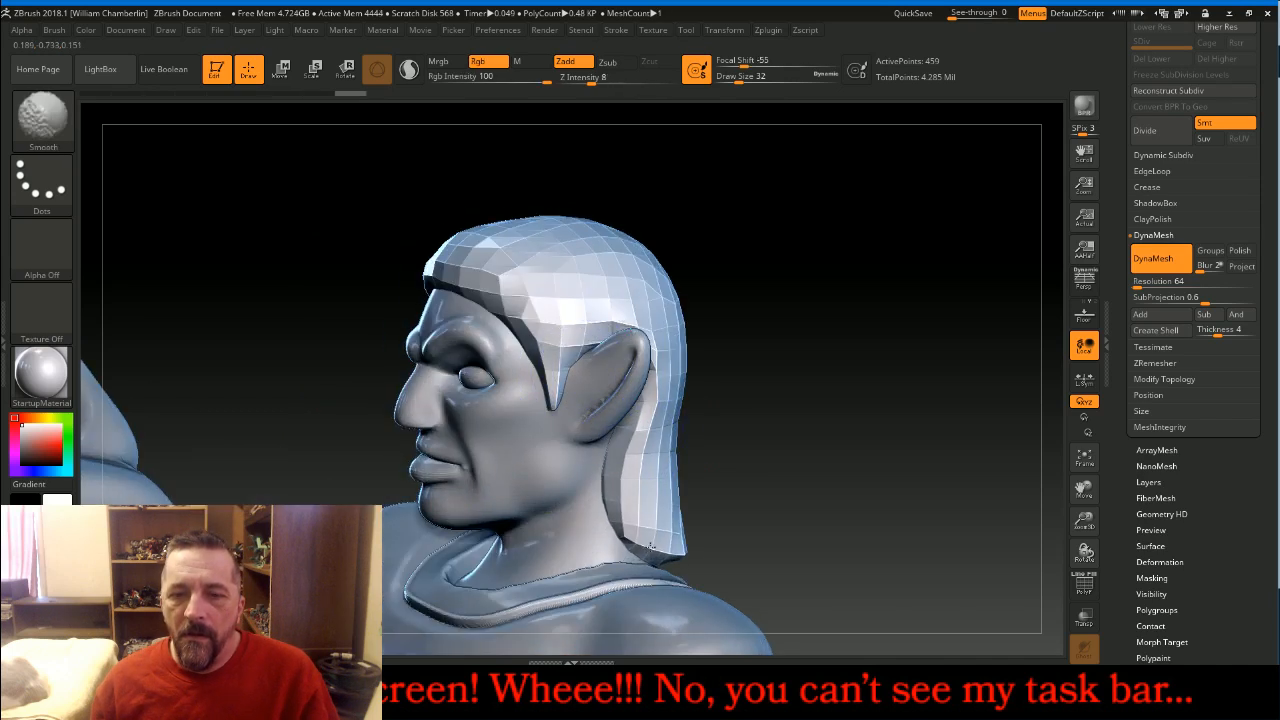
Carve a parting from the front hairline back over the crown using the Slash3 brush at Draw Size 37
mouse_move(817, 457)
mouse_down()
mouse_move(791, 434)
mouse_move(683, 490)
mouse_move(620, 560)
mouse_move(749, 583)
mouse_up()
mouse_move(827, 558)
mouse_down()
mouse_move(757, 586)
mouse_move(846, 509)
mouse_up()
mouse_move(852, 248)
mouse_down()
mouse_move(880, 246)
mouse_move(826, 220)
mouse_move(858, 240)
mouse_move(845, 245)
mouse_up()
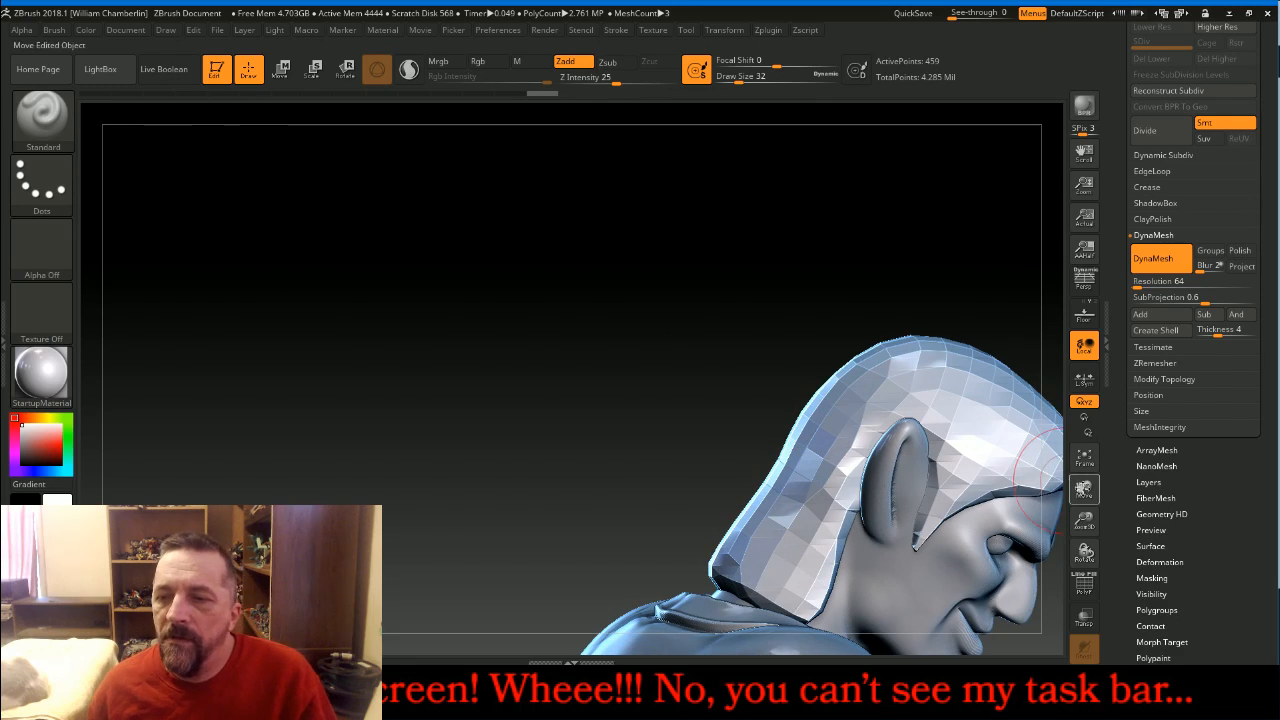
drag(1083, 488, 1067, 482)
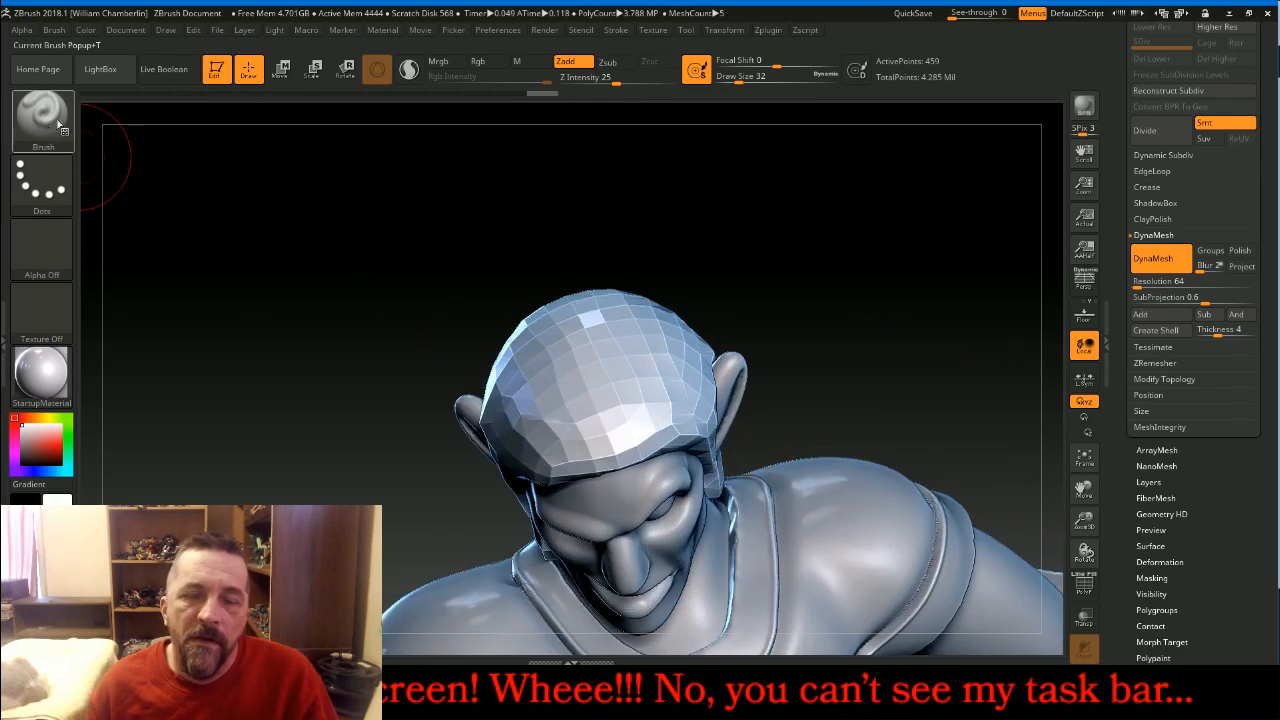
click(44, 128)
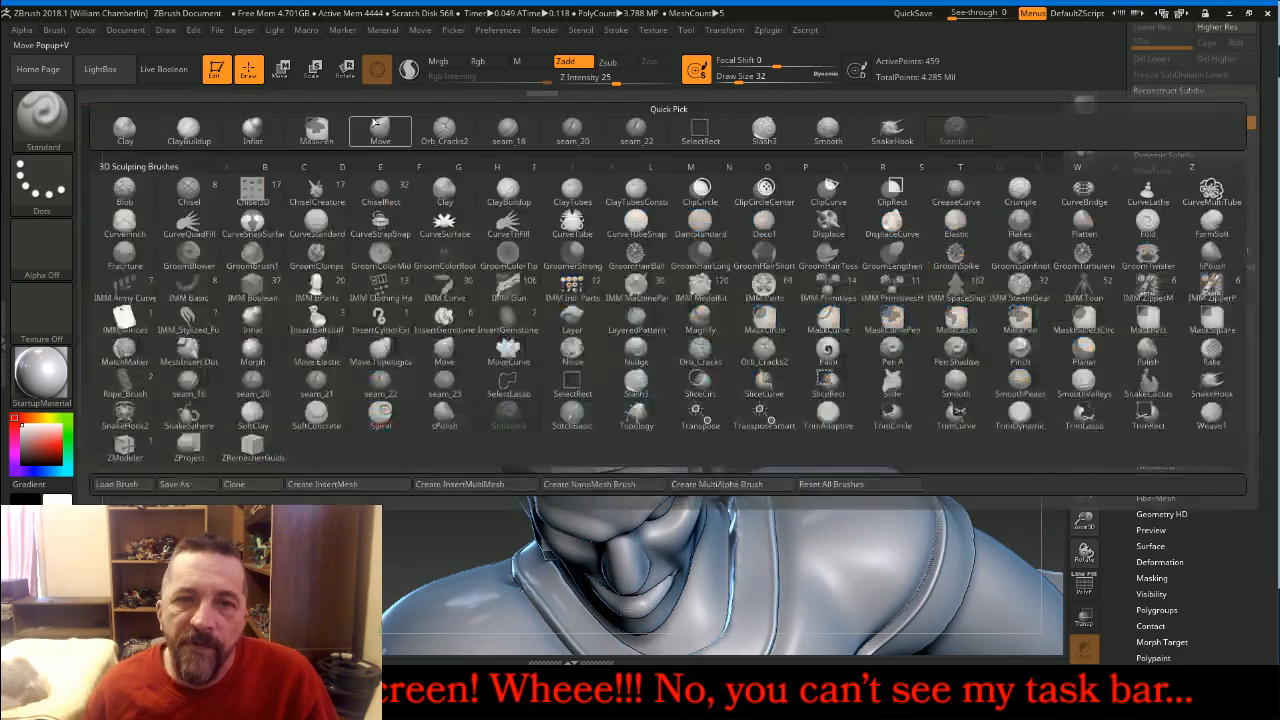
click(764, 130)
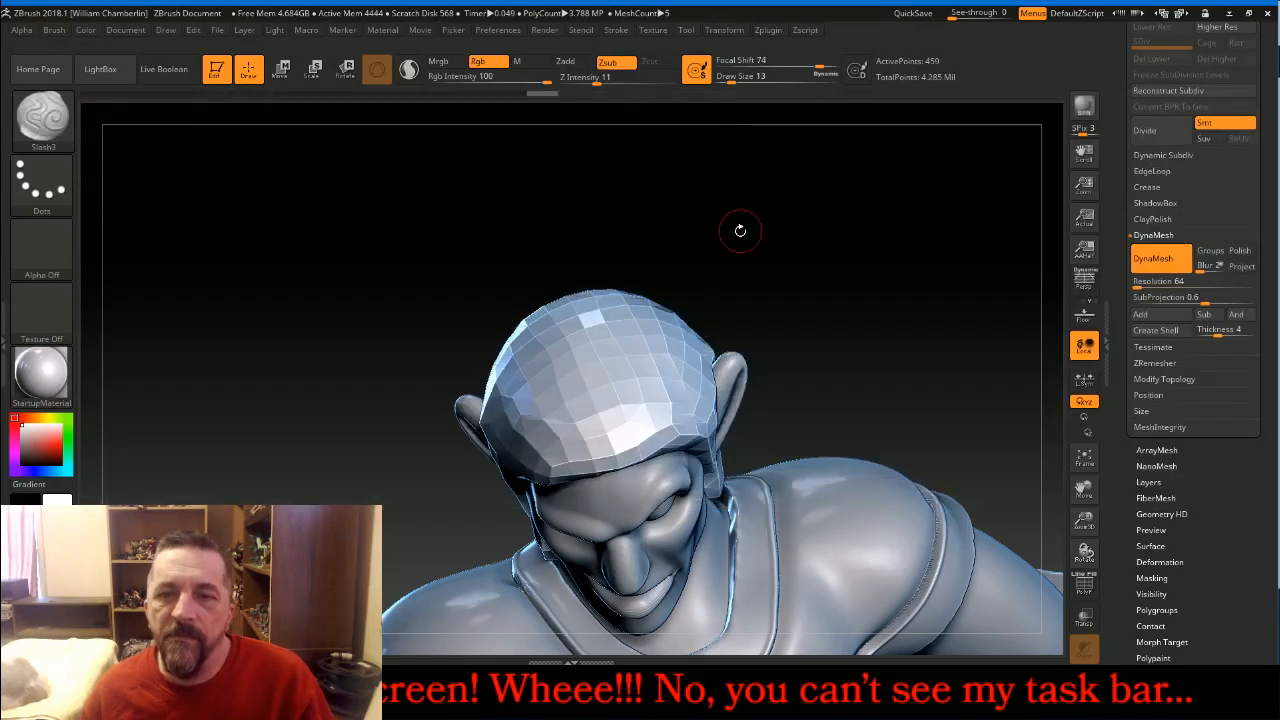
key(bracketright)
key(bracketright)
mouse_move(585, 457)
mouse_down()
mouse_move(560, 360)
mouse_move(571, 301)
mouse_up()
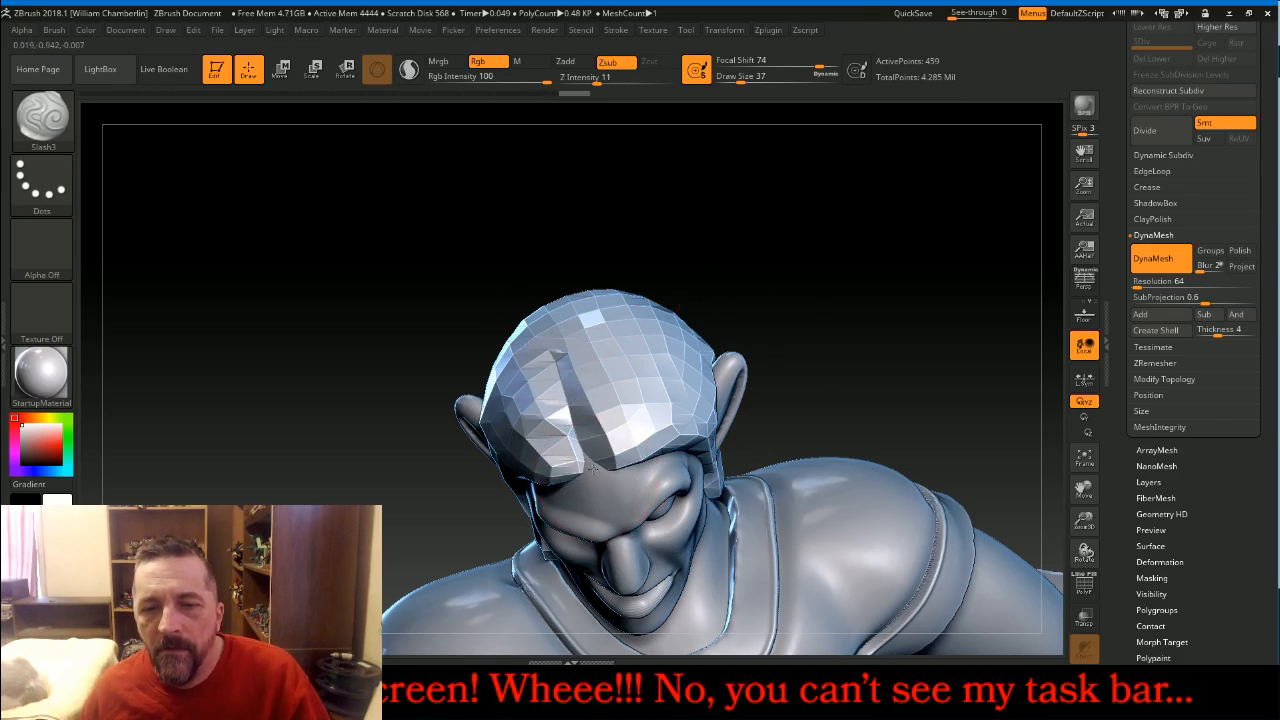
drag(587, 460, 583, 449)
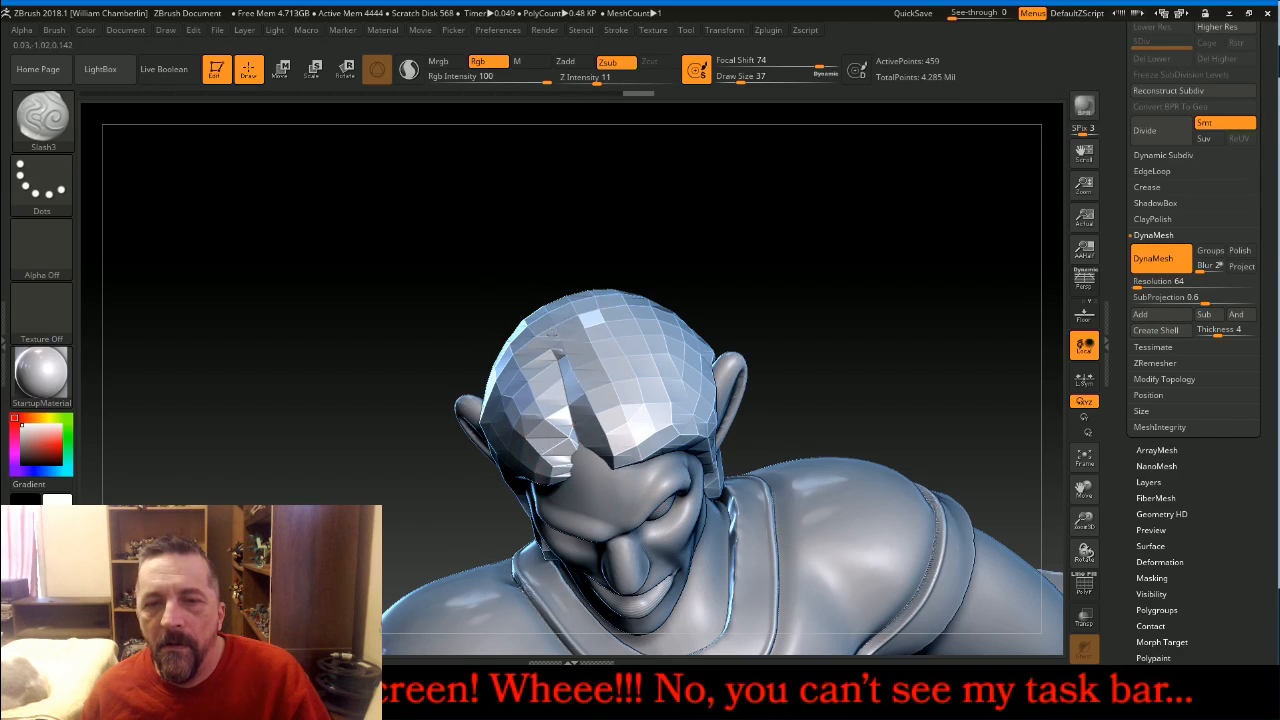
drag(552, 343, 600, 453)
Subdivide the hair mesh four times with smoothing on and delete its lower subdivision levels
mouse_move(820, 311)
mouse_down()
mouse_move(871, 274)
mouse_move(888, 278)
mouse_move(864, 254)
mouse_move(849, 194)
mouse_move(861, 240)
mouse_up()
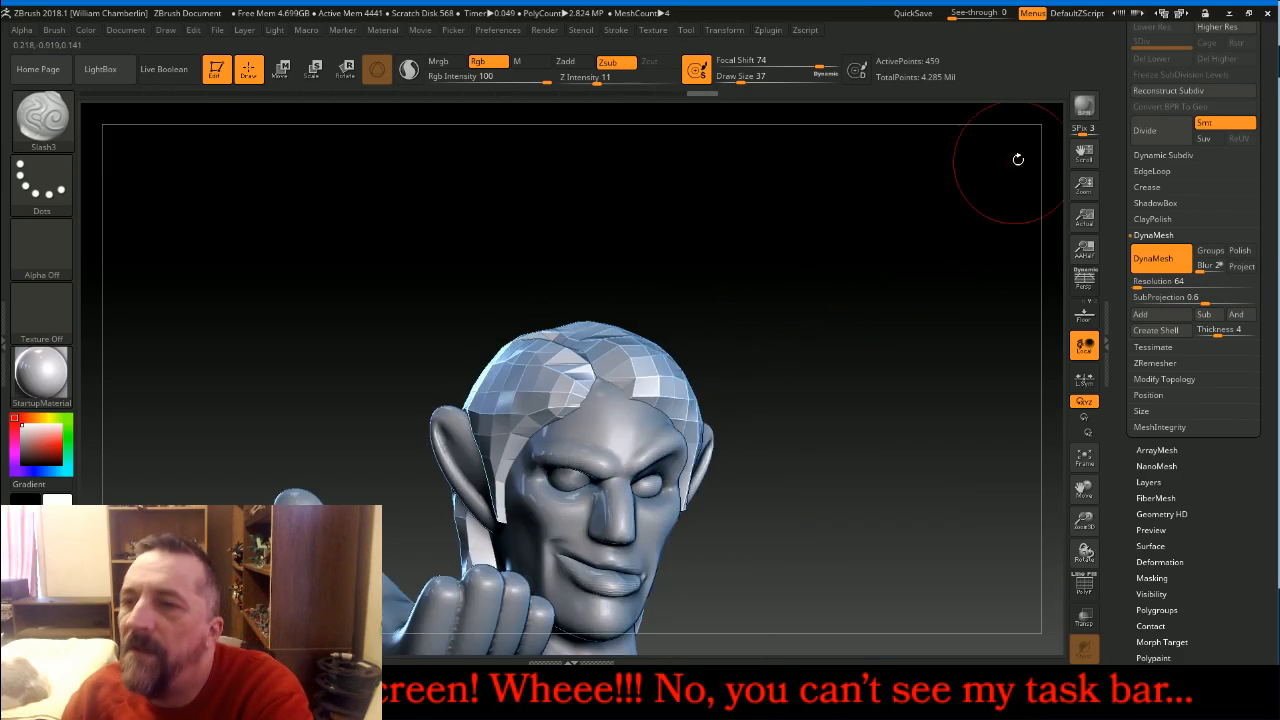
click(1176, 138)
drag(951, 289, 1040, 262)
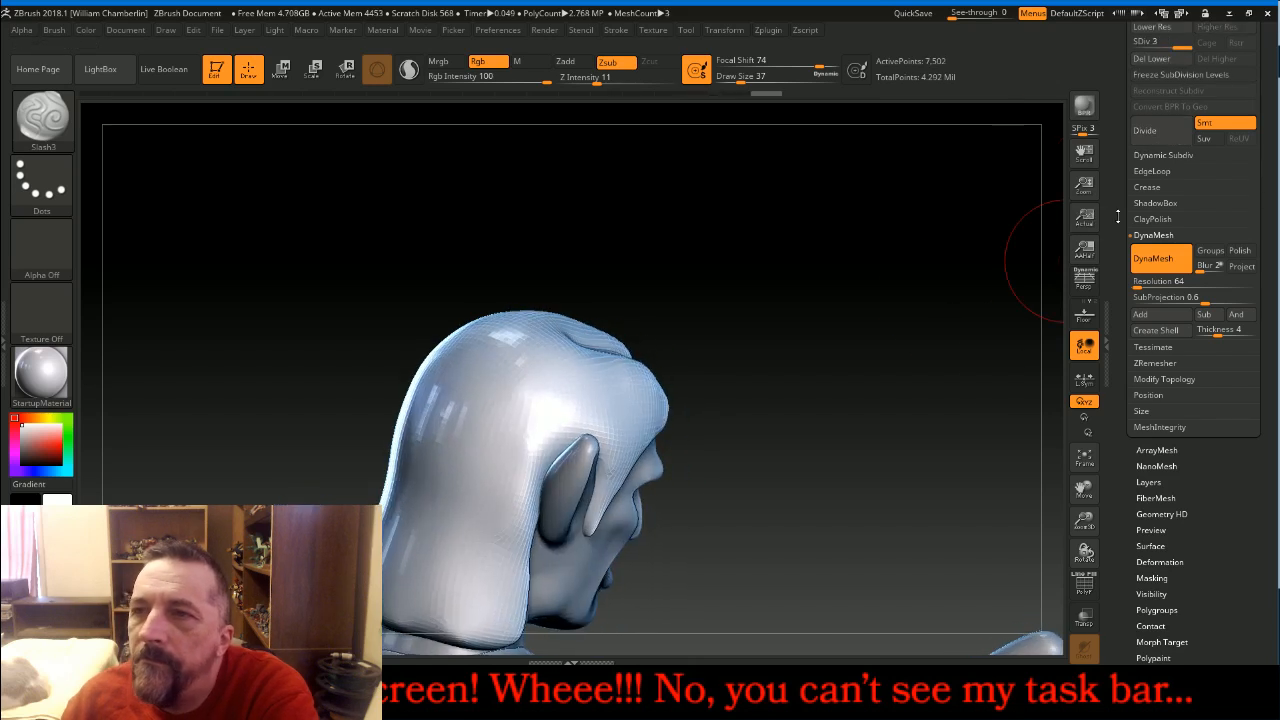
click(1168, 140)
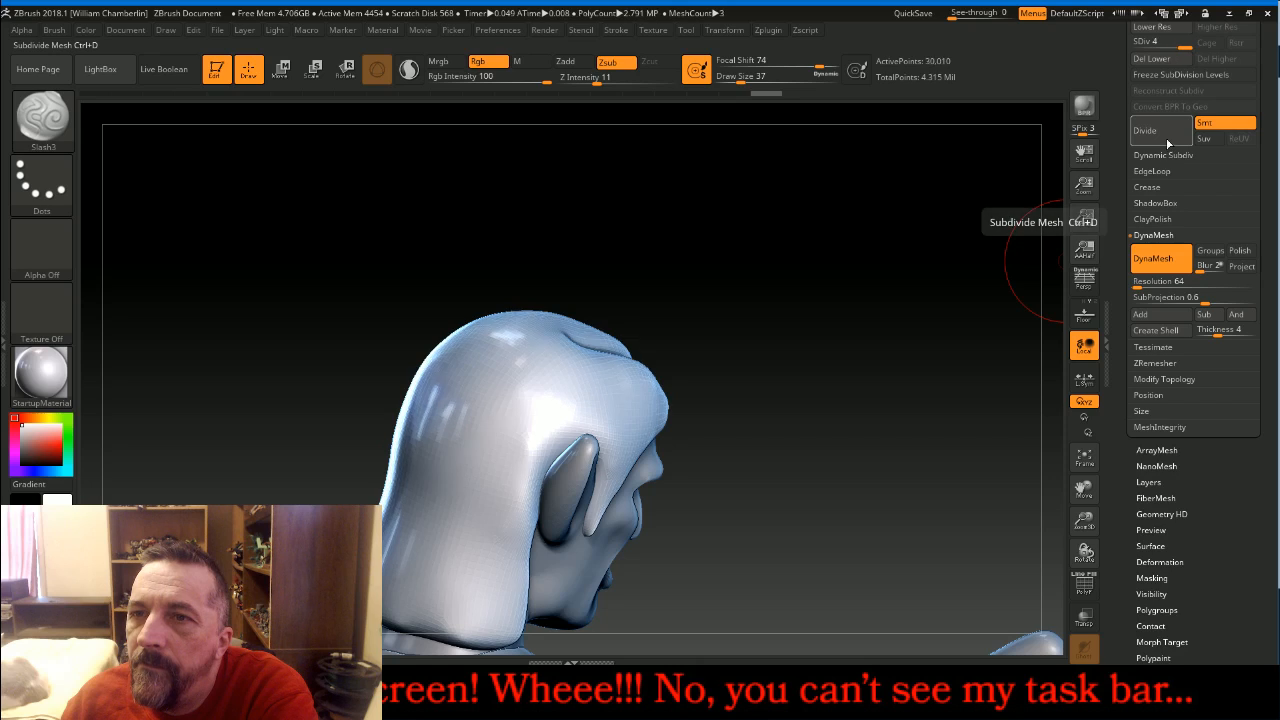
click(1168, 140)
click(1152, 59)
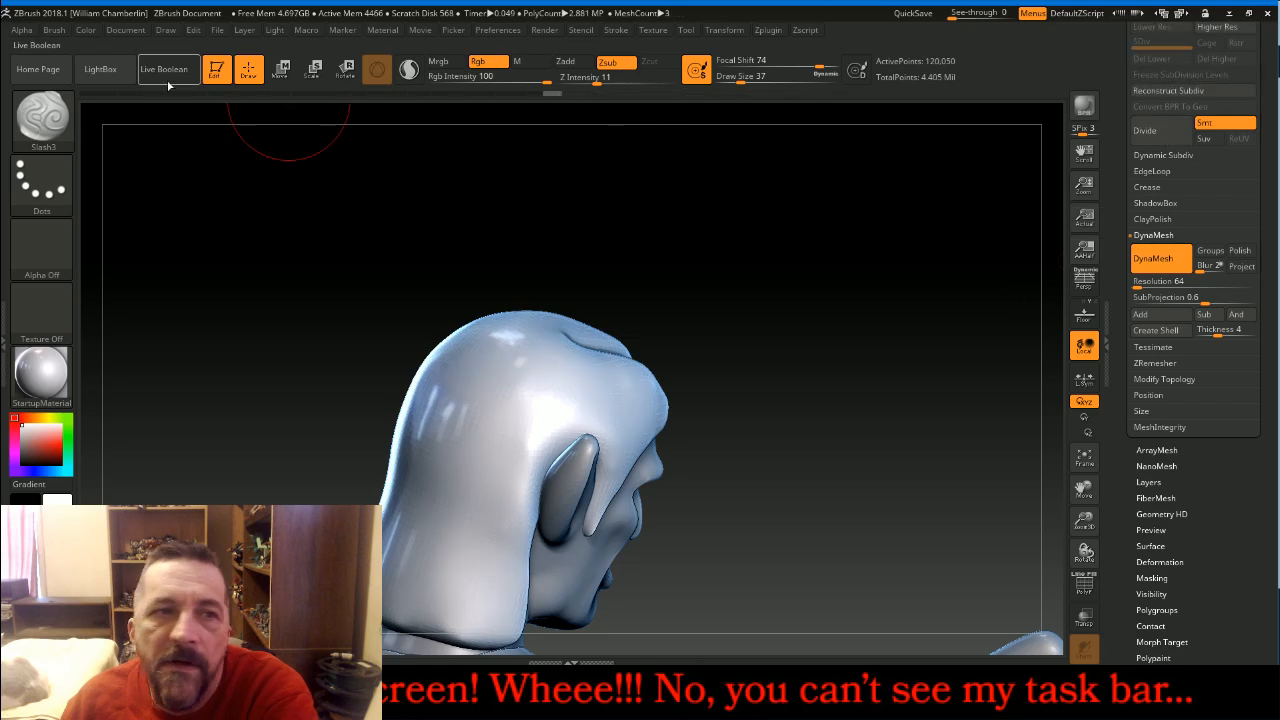
Build up wavy locks on the lower back of the hair behind the right ear using ClayBuildup at Draw Size 32
click(40, 118)
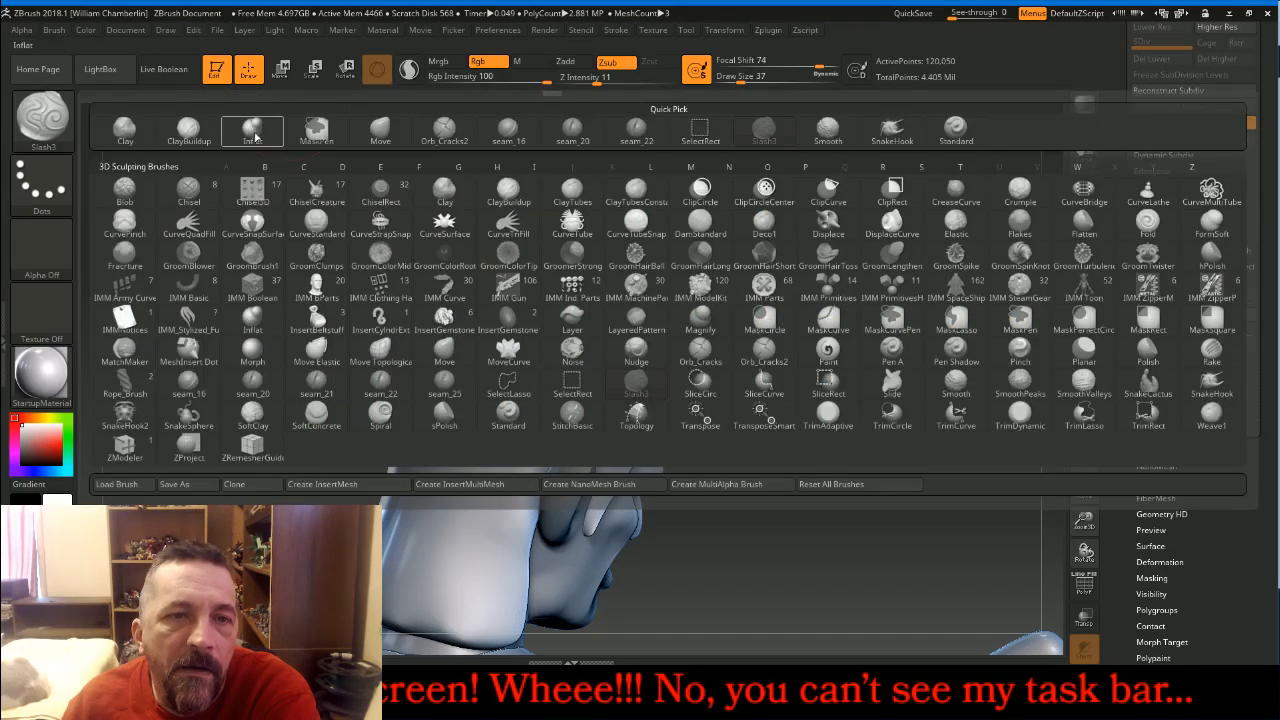
click(188, 130)
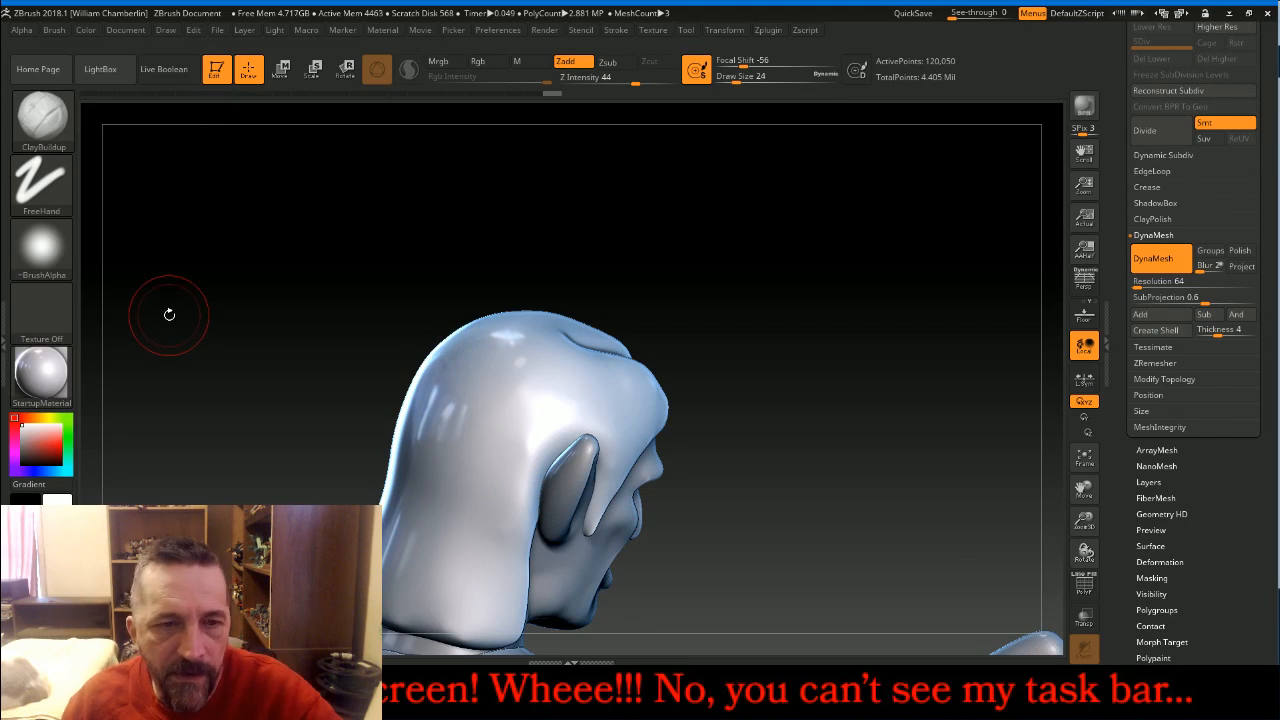
drag(1084, 487, 1137, 440)
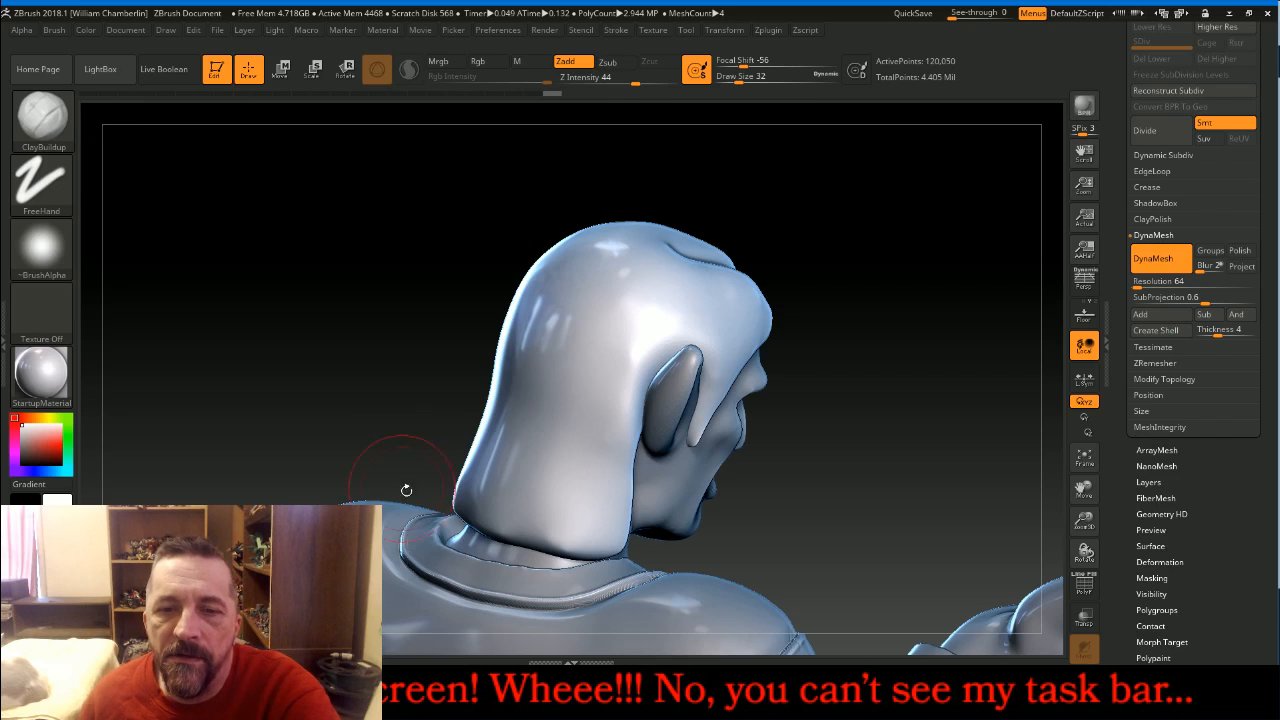
mouse_move(568, 442)
mouse_down()
mouse_move(586, 498)
mouse_move(575, 460)
mouse_move(600, 430)
mouse_move(610, 490)
mouse_up()
mouse_move(630, 553)
mouse_down()
mouse_move(618, 474)
mouse_move(582, 540)
mouse_up()
drag(534, 430, 518, 530)
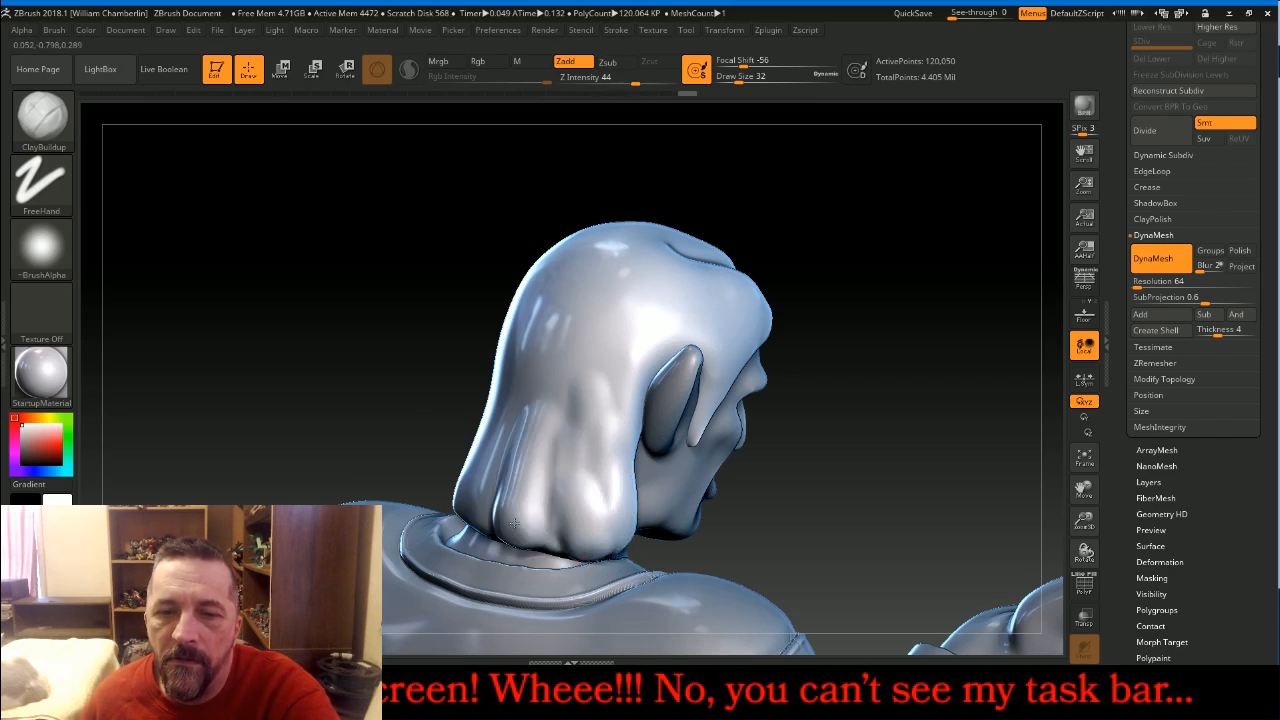
drag(508, 408, 486, 488)
Continue the ClayBuildup locks across the lower back of the hair to behind the left ear
mouse_move(400, 357)
mouse_down()
mouse_move(486, 420)
mouse_move(428, 472)
mouse_up()
drag(418, 390, 408, 480)
drag(410, 366, 390, 441)
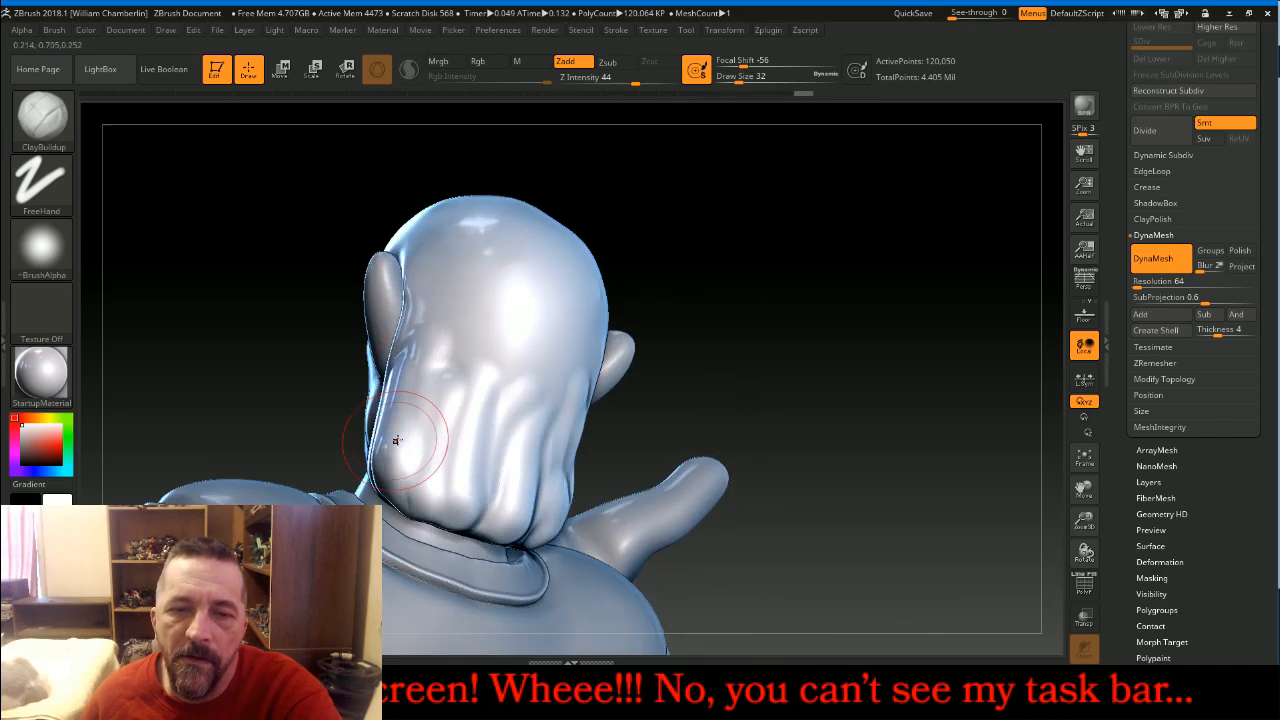
drag(851, 286, 975, 300)
mouse_move(385, 364)
mouse_down()
mouse_move(355, 448)
mouse_move(370, 370)
mouse_move(377, 457)
mouse_move(394, 400)
mouse_move(447, 502)
mouse_up()
Extend the wavy locks higher up the back of the head with long vertical ClayBuildup strokes
drag(647, 458, 520, 450)
mouse_move(484, 414)
mouse_down()
mouse_move(465, 510)
mouse_move(505, 520)
mouse_move(589, 496)
mouse_move(612, 505)
mouse_move(505, 420)
mouse_move(518, 360)
mouse_move(530, 450)
mouse_up()
drag(490, 306, 482, 415)
mouse_move(446, 300)
mouse_down()
mouse_move(440, 385)
mouse_move(405, 375)
mouse_up()
drag(524, 340, 560, 450)
drag(598, 320, 612, 469)
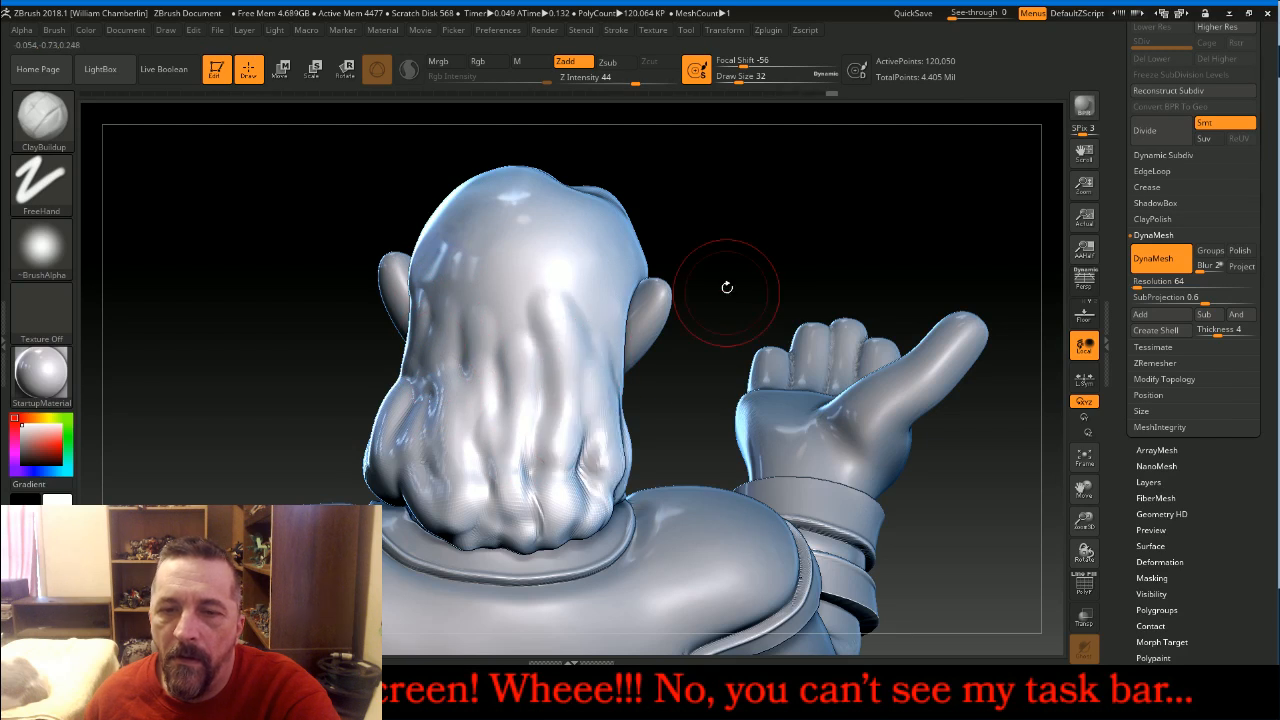
Thicken the locks at the lower rear corner of the hair on the figure's right side
drag(727, 305, 668, 325)
mouse_move(588, 437)
mouse_down()
mouse_move(595, 472)
mouse_move(622, 425)
mouse_up()
mouse_move(625, 370)
mouse_down()
mouse_move(644, 460)
mouse_move(676, 485)
mouse_up()
mouse_move(650, 440)
mouse_down()
mouse_move(664, 482)
mouse_move(652, 498)
mouse_move(622, 448)
mouse_move(632, 482)
mouse_up()
Add locks directly behind and below the right ear, and lightly smooth the built-up hair there
drag(841, 334, 712, 368)
mouse_move(671, 406)
mouse_down()
mouse_move(679, 464)
mouse_move(694, 420)
mouse_move(710, 454)
mouse_up()
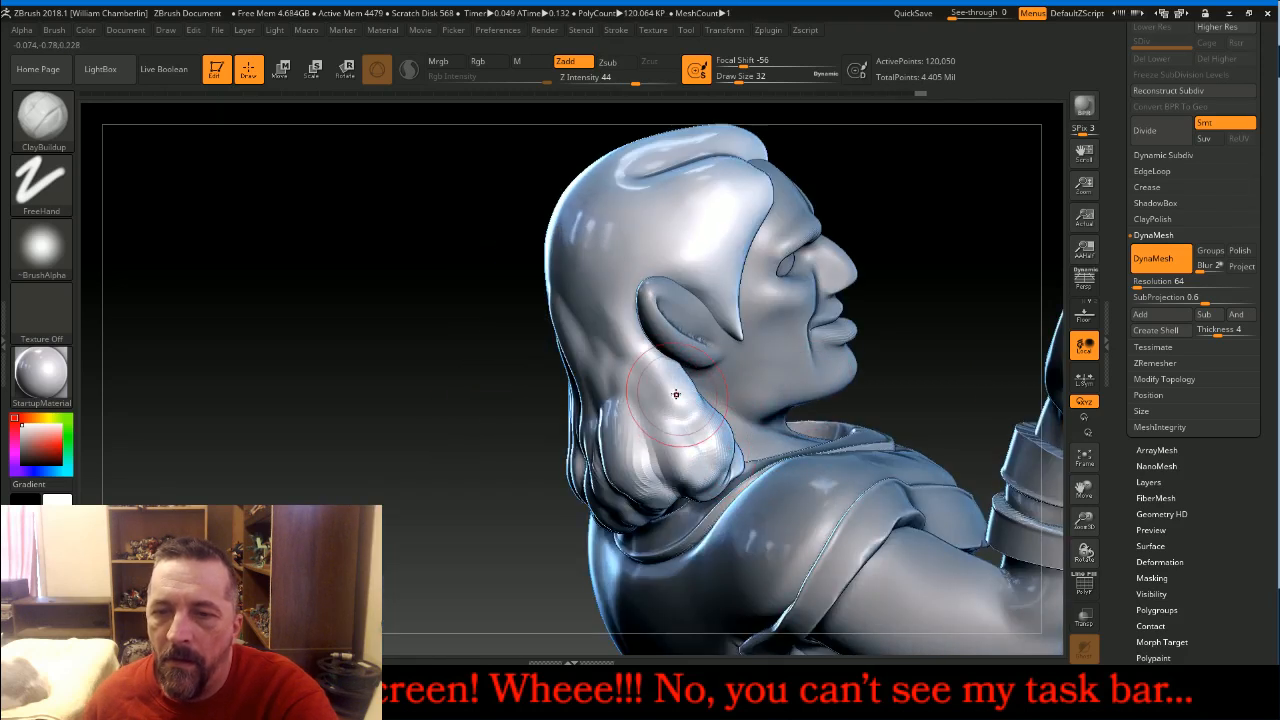
drag(648, 368, 658, 420)
mouse_move(620, 320)
mouse_down()
mouse_move(617, 396)
mouse_move(648, 412)
mouse_up()
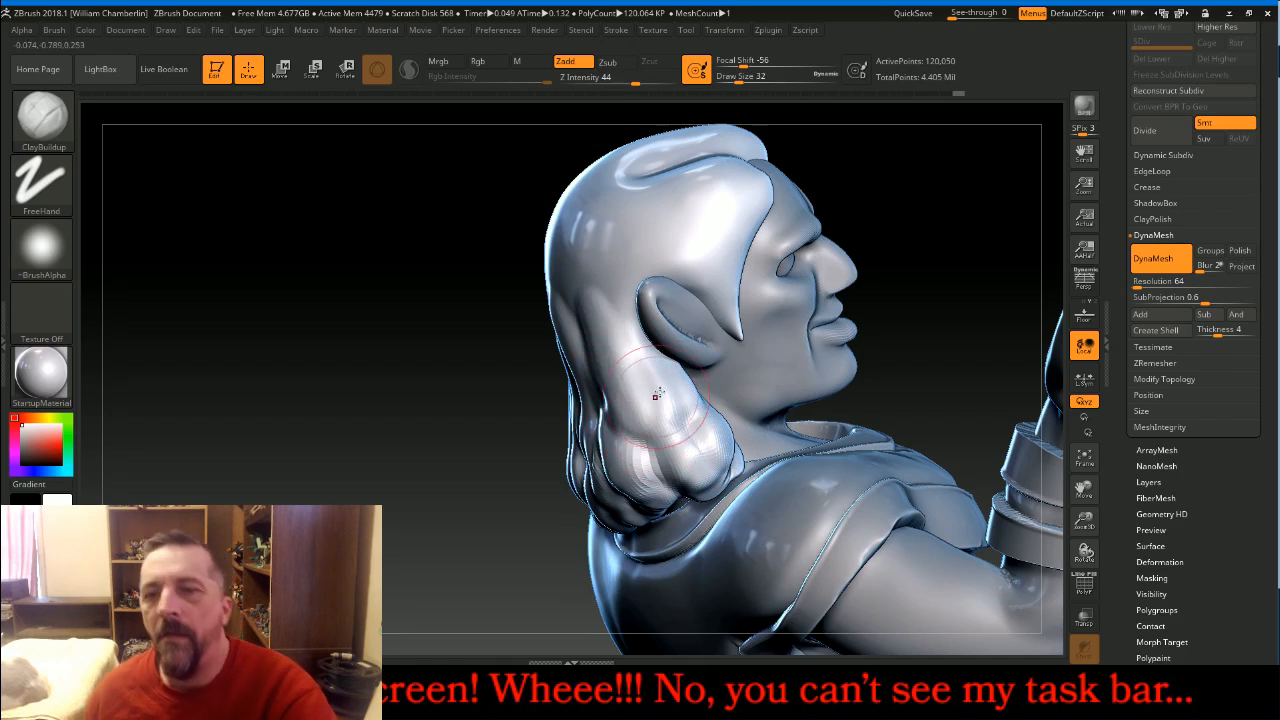
drag(891, 214, 990, 196)
shift+drag(658, 478, 649, 447)
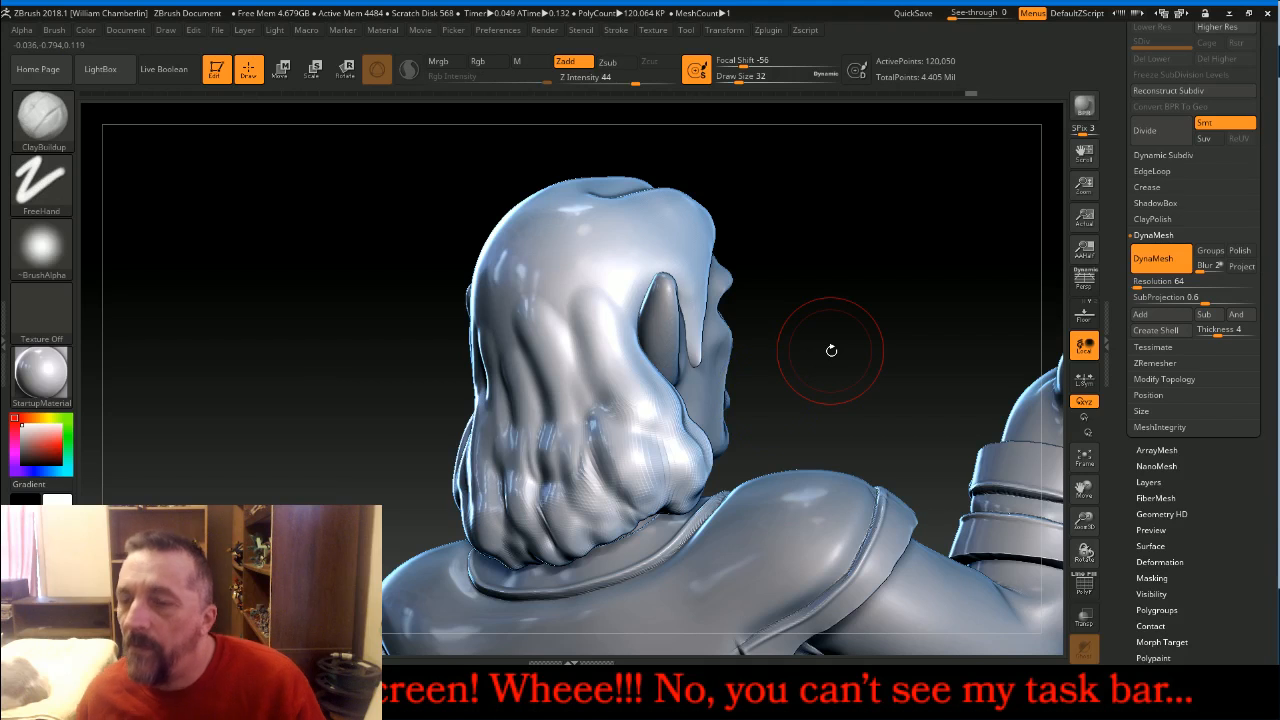
Set the DynaMesh resolution to 128 and remesh the hair
click(1137, 283)
text(1)
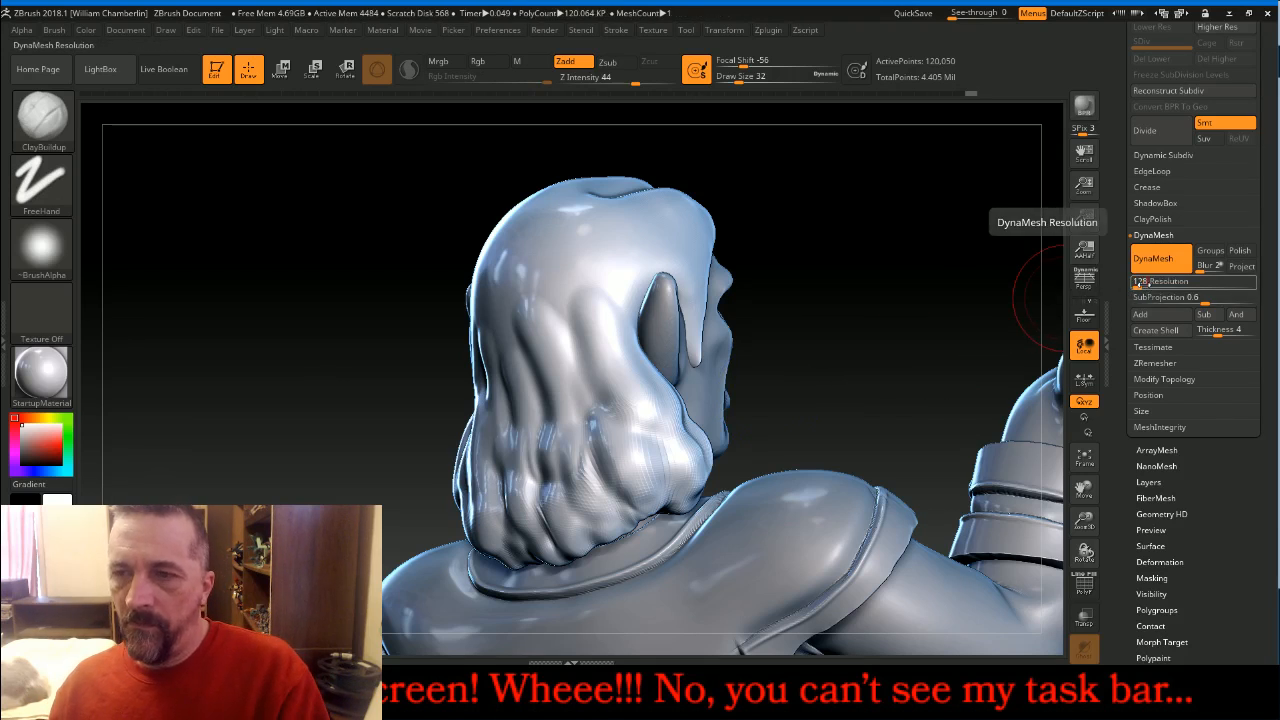
text(28)
key(Return)
ctrl+drag(854, 190, 933, 235)
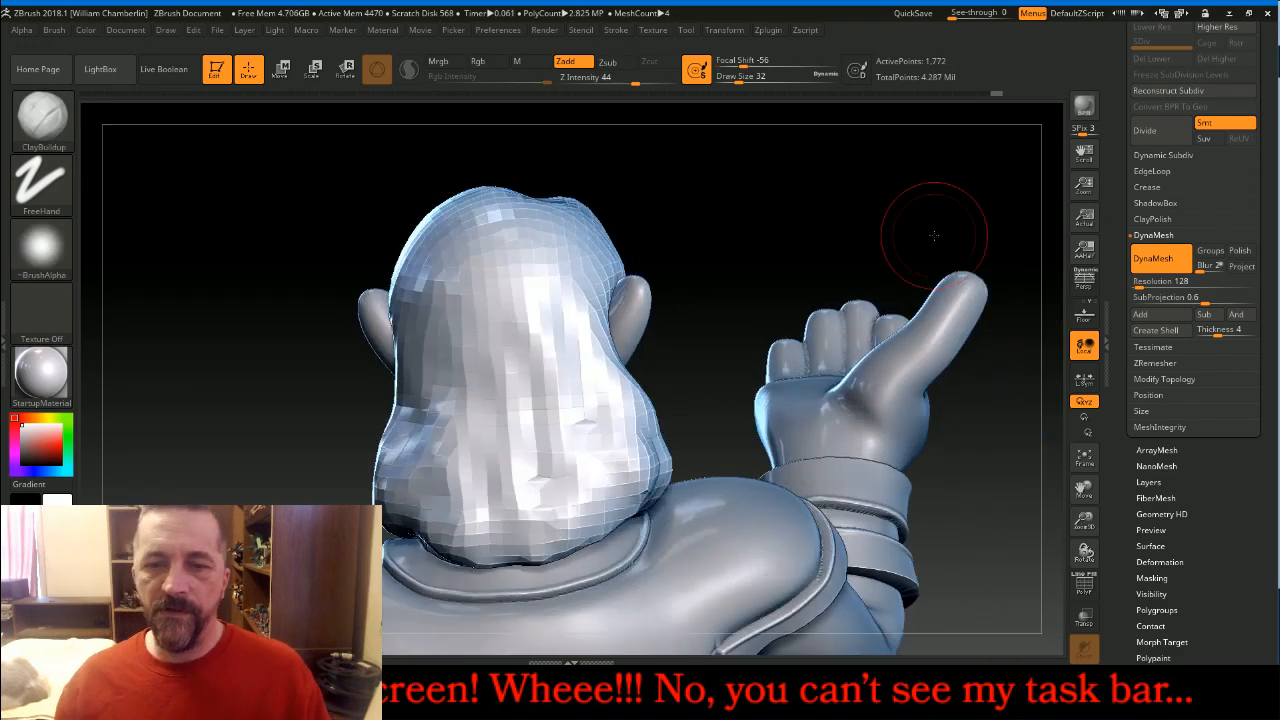
Smooth the surface across the back and lower edges of the remeshed hair
key(shift)
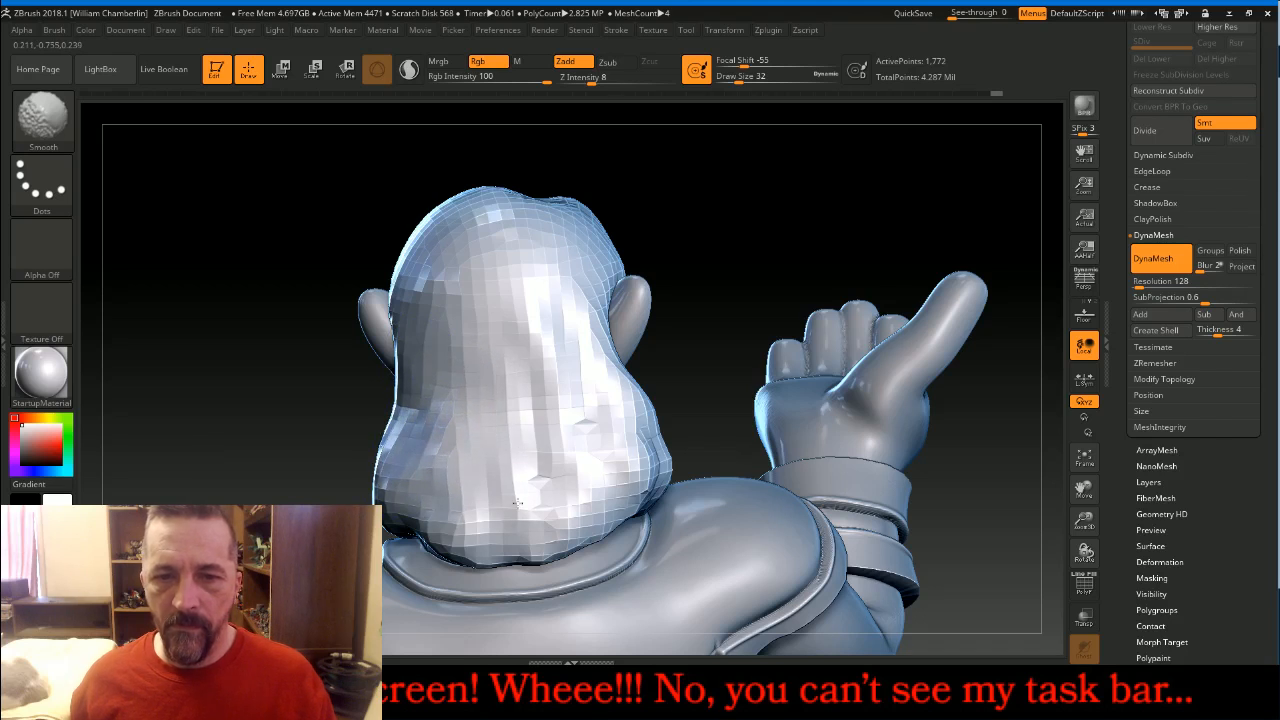
mouse_move(569, 395)
shift+mouse_down()
mouse_move(638, 405)
mouse_move(650, 452)
shift+mouse_up()
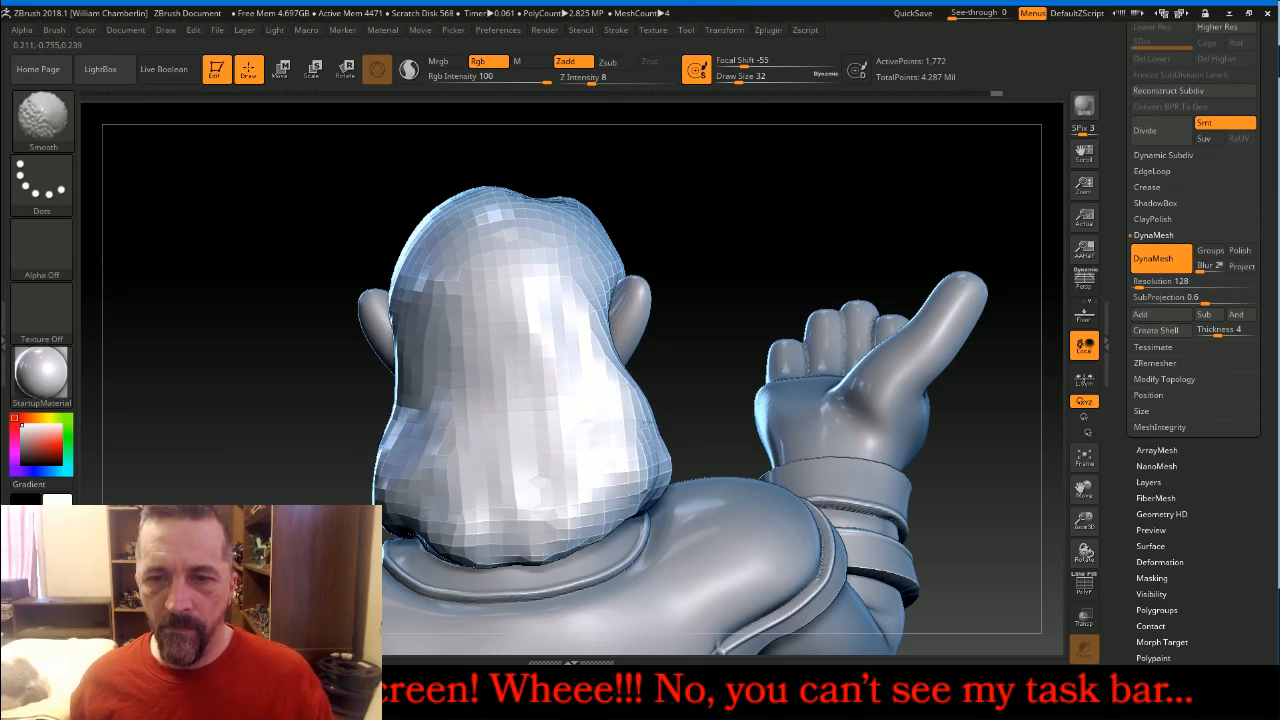
shift+drag(430, 527, 432, 477)
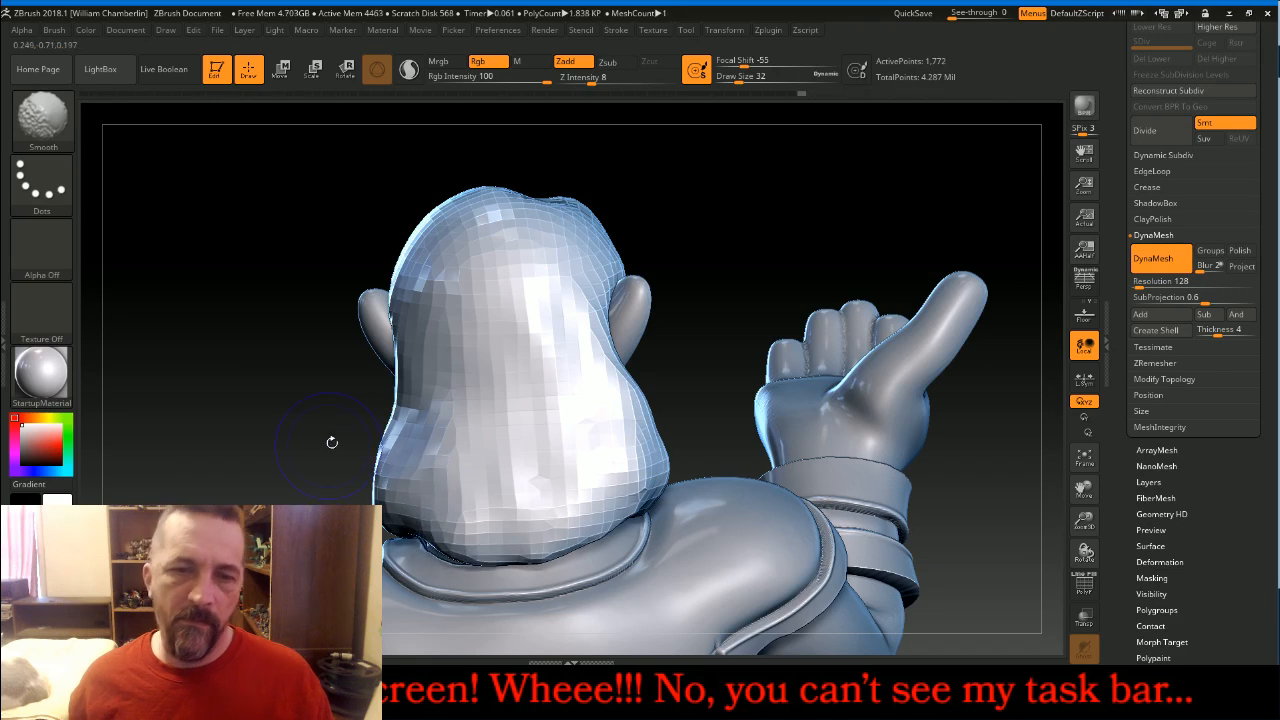
drag(286, 451, 375, 457)
key(shift)
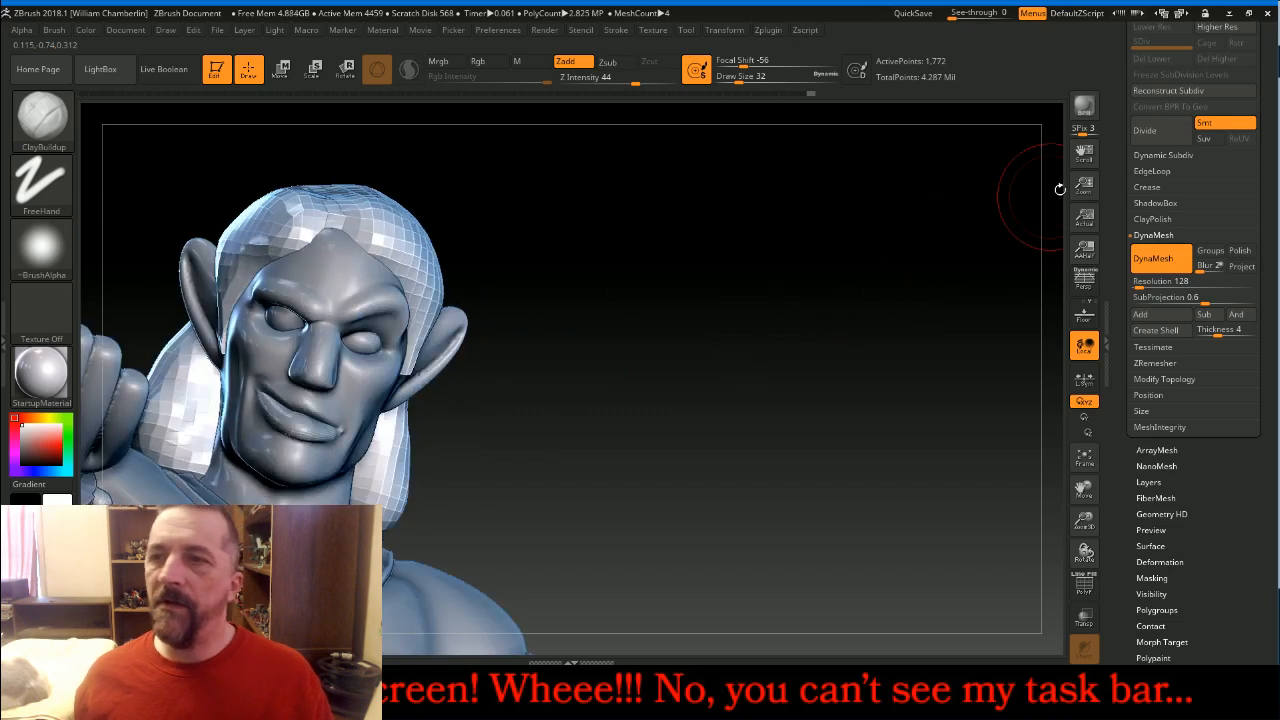
Subdivide the hair mesh four times and delete its lower subdivision levels
click(1146, 131)
click(1157, 137)
click(1157, 137)
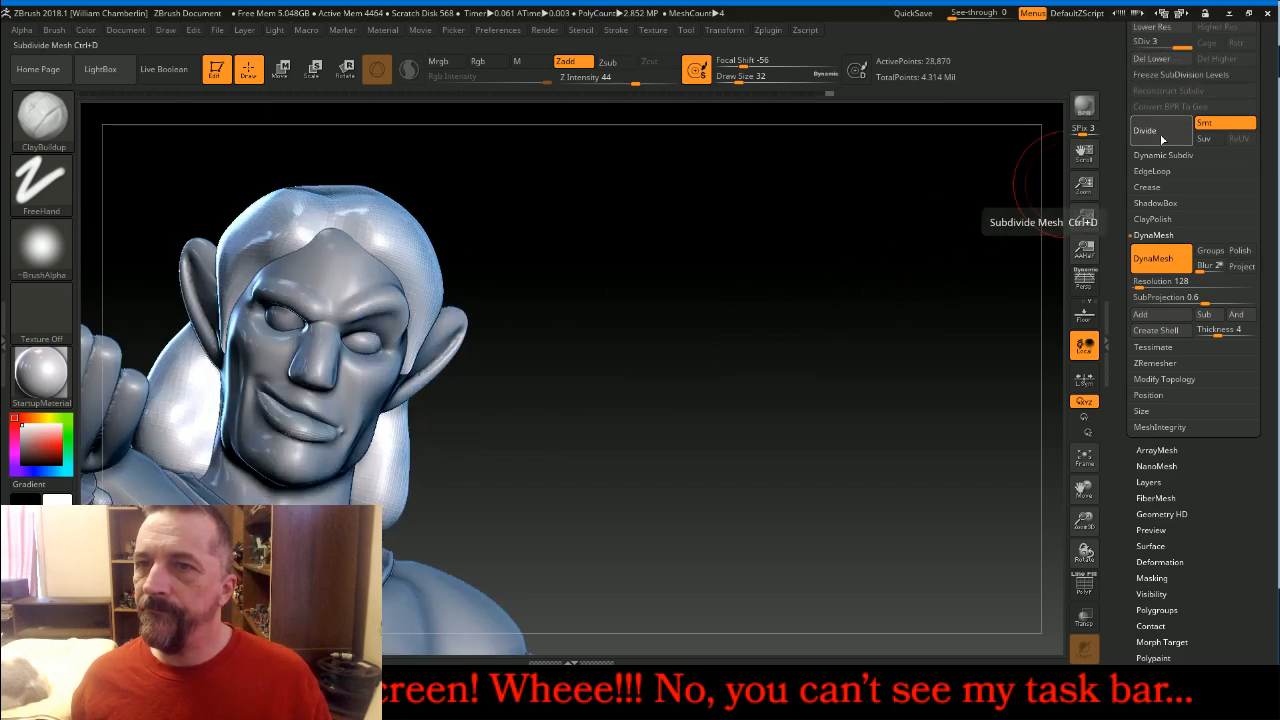
click(1160, 136)
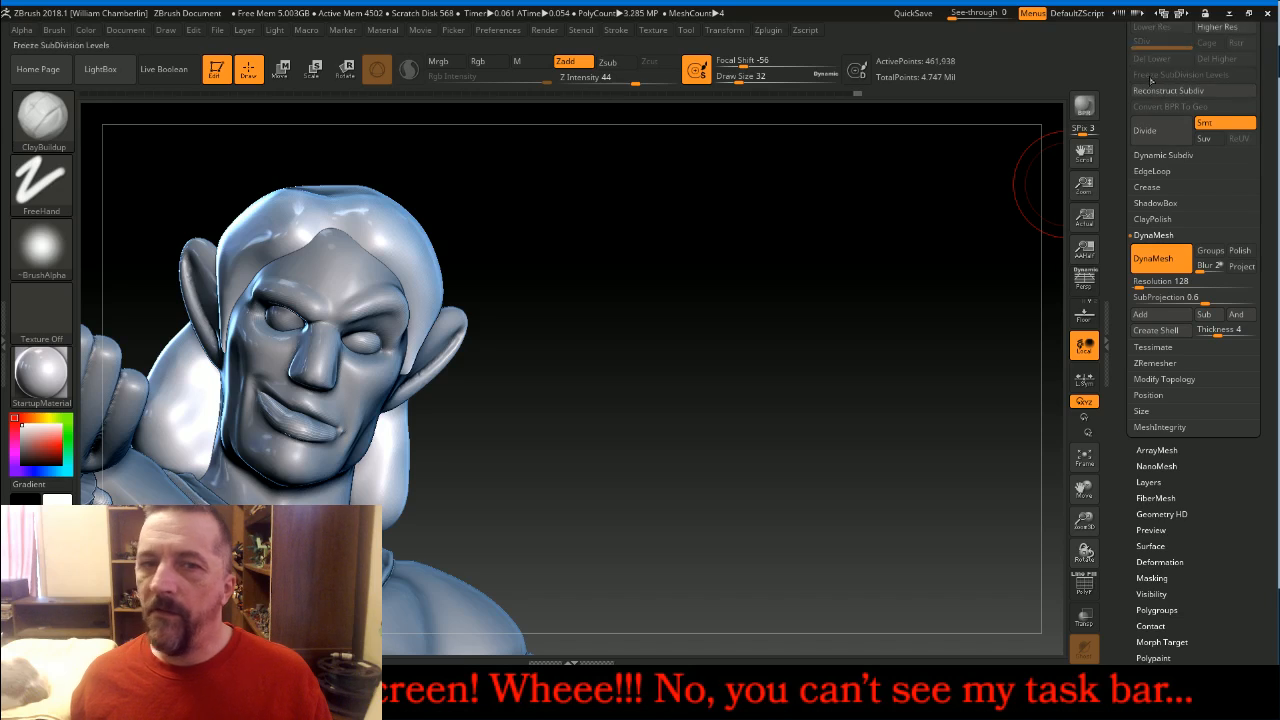
drag(917, 309, 991, 346)
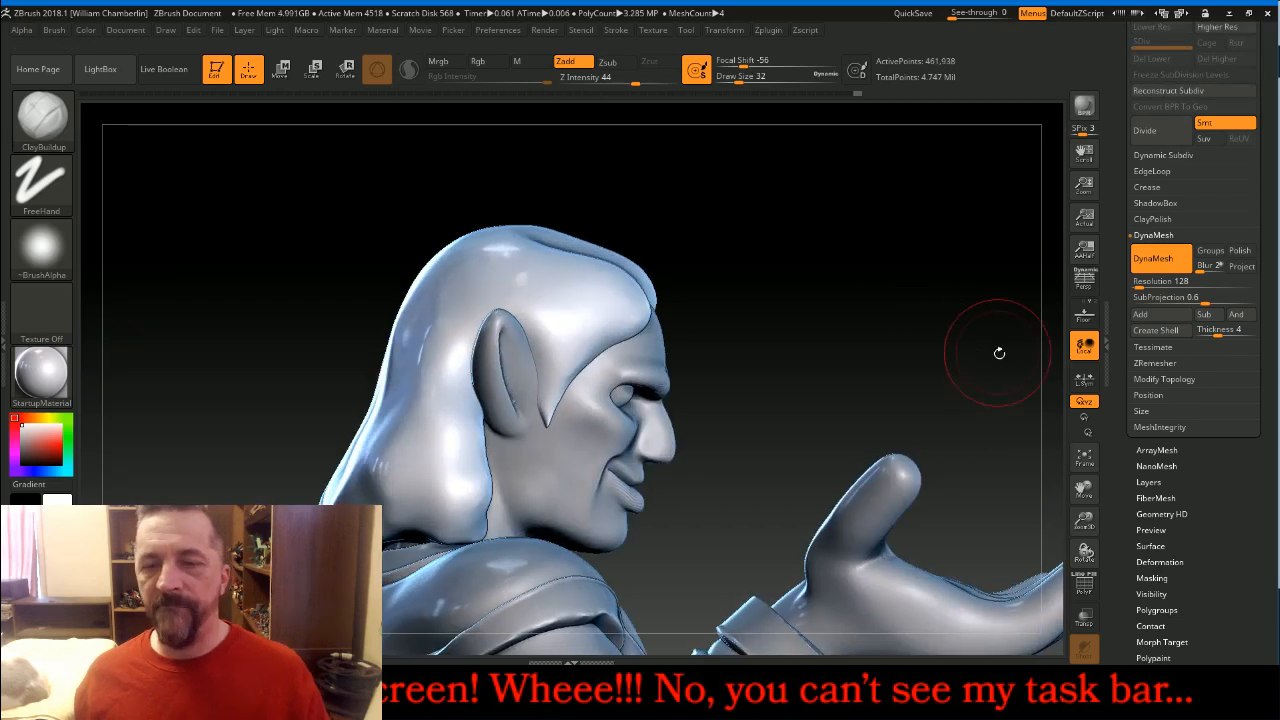
drag(1084, 488, 1174, 475)
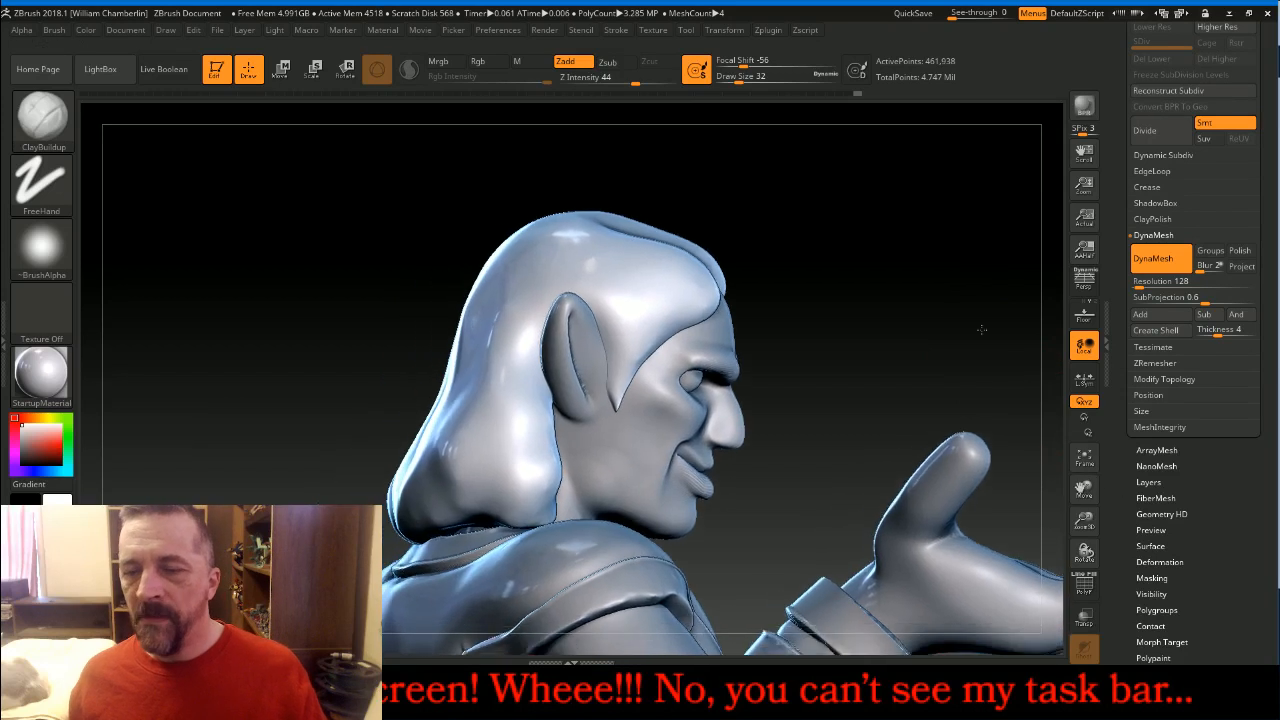
drag(983, 326, 885, 342)
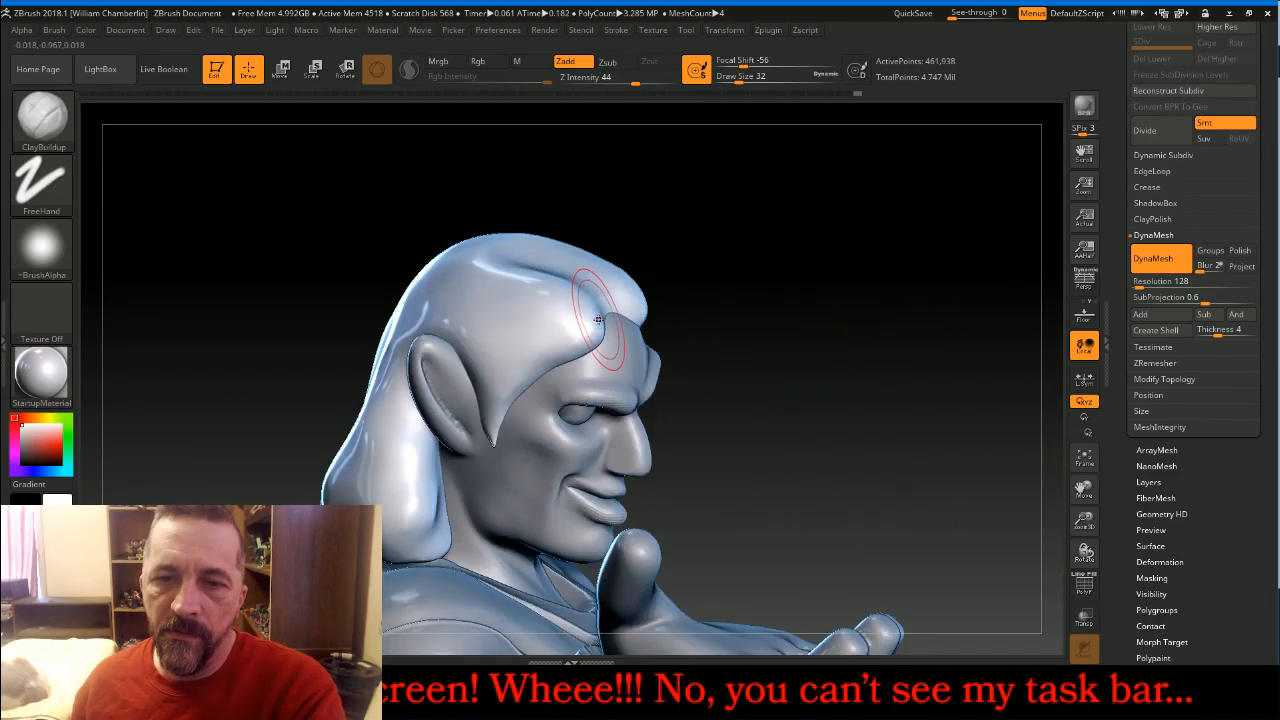
drag(588, 300, 600, 320)
key(bracketleft)
key(bracketleft)
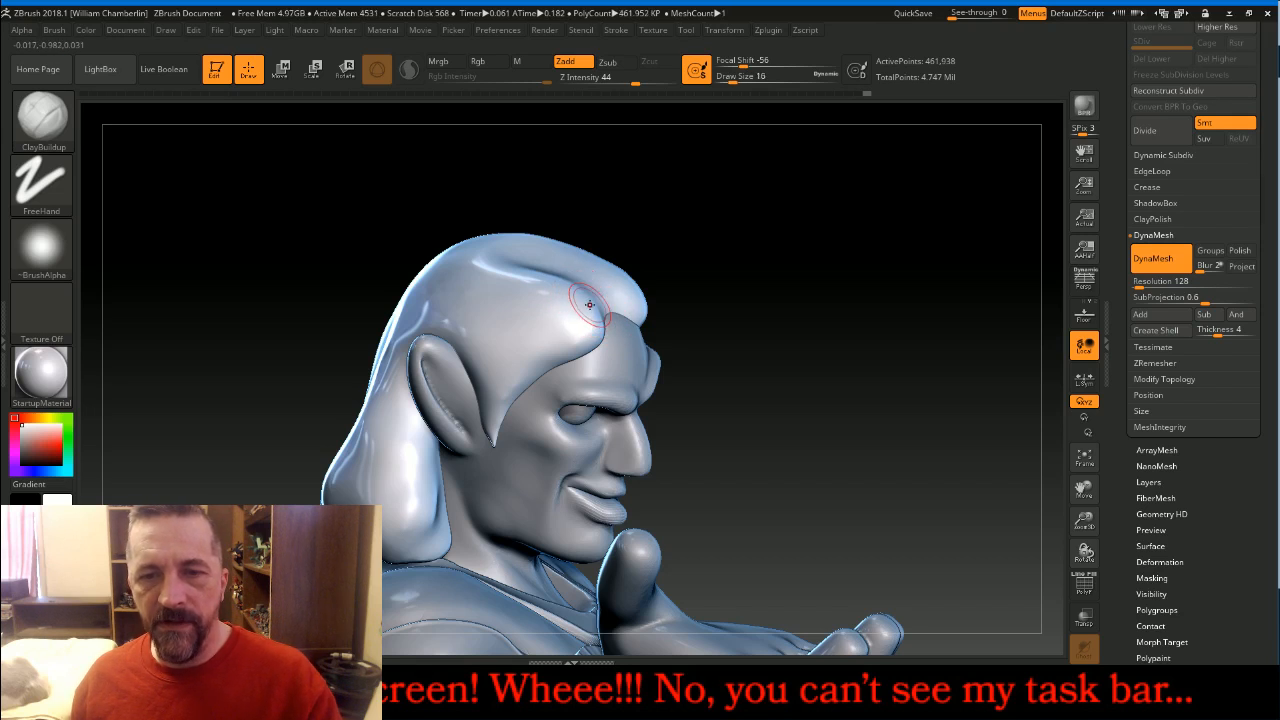
mouse_move(585, 322)
mouse_down()
mouse_move(525, 383)
mouse_move(491, 452)
mouse_up()
key(bracketright)
key(ctrl+z)
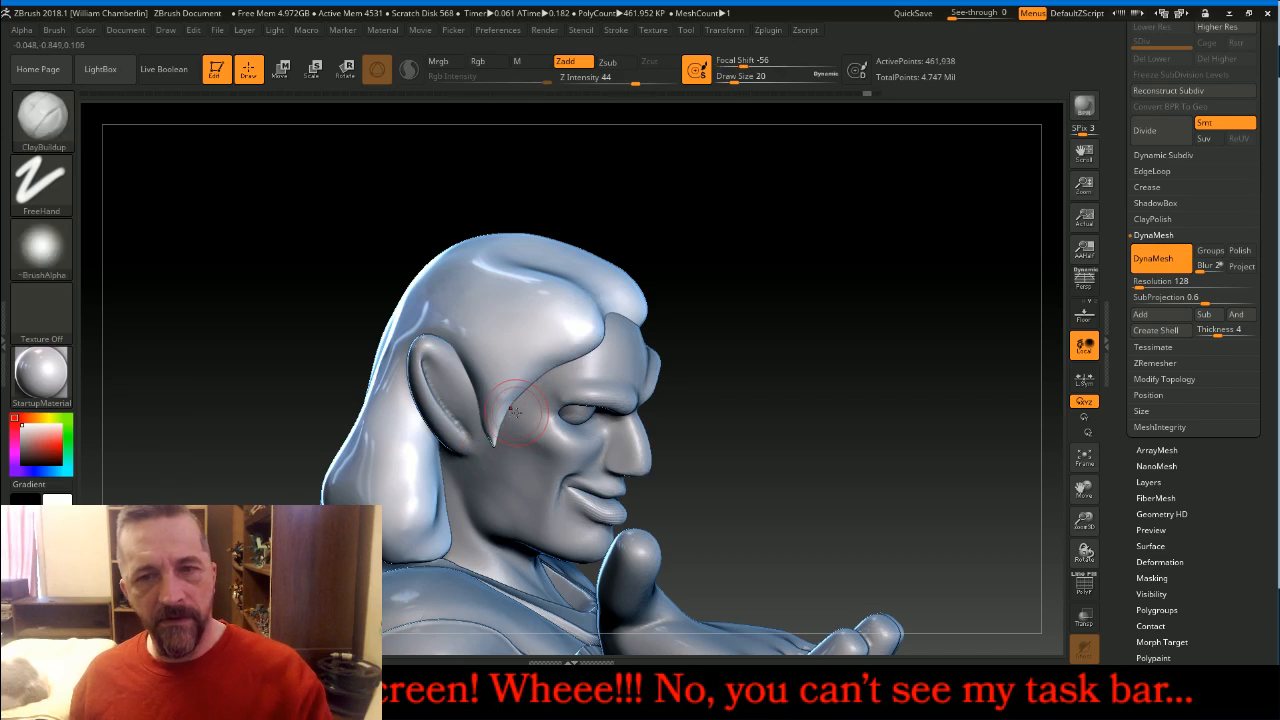
Build ClayBuildup locks from the parting along the right front hairline down to the temple
mouse_move(595, 313)
mouse_down()
mouse_move(522, 388)
mouse_move(490, 450)
mouse_up()
drag(692, 343, 752, 333)
drag(500, 428, 496, 448)
mouse_move(581, 284)
mouse_down()
mouse_move(540, 318)
mouse_move(481, 327)
mouse_move(498, 366)
mouse_up()
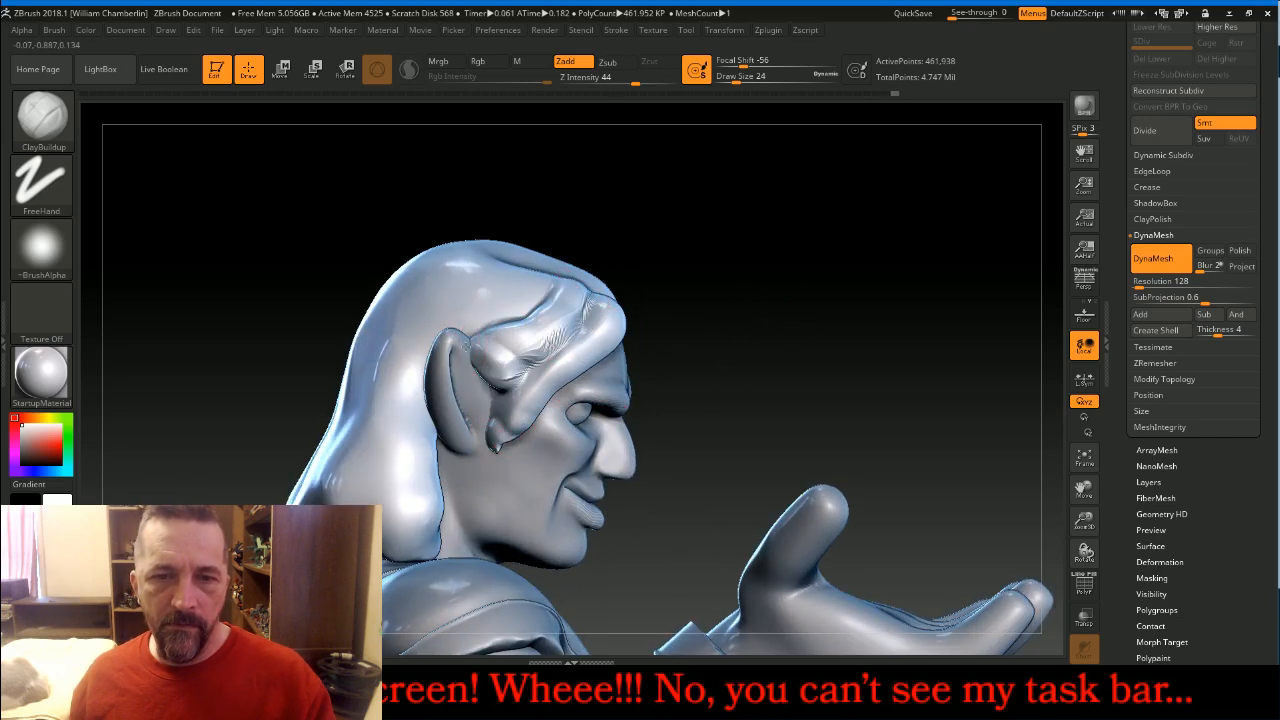
Sculpt locks sweeping from the parting back over and behind the right ear
drag(420, 332, 495, 328)
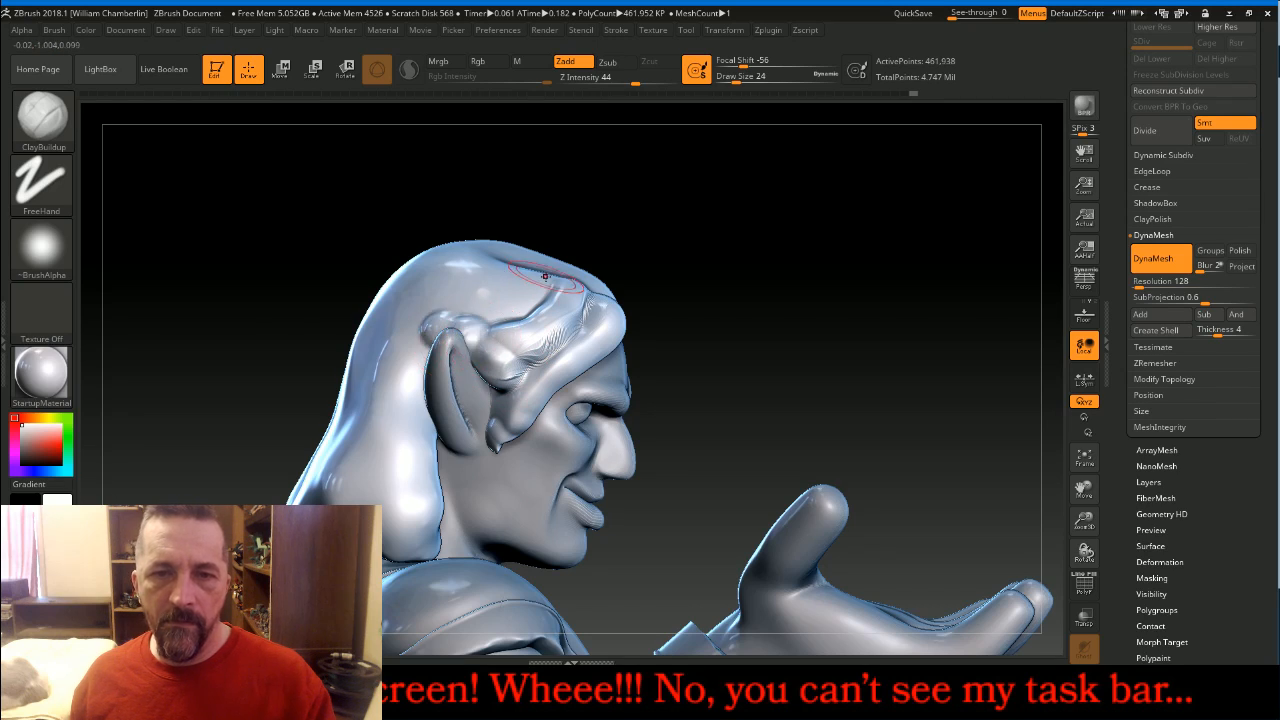
drag(544, 273, 483, 317)
drag(755, 260, 757, 370)
drag(531, 268, 410, 313)
mouse_move(473, 262)
mouse_down()
mouse_move(370, 345)
mouse_move(400, 354)
mouse_move(427, 424)
mouse_up()
Set the Smooth brush's Z Intensity to 100 and smooth the lock above and behind the right ear
mouse_move(812, 350)
mouse_down()
mouse_move(848, 352)
mouse_move(838, 322)
mouse_up()
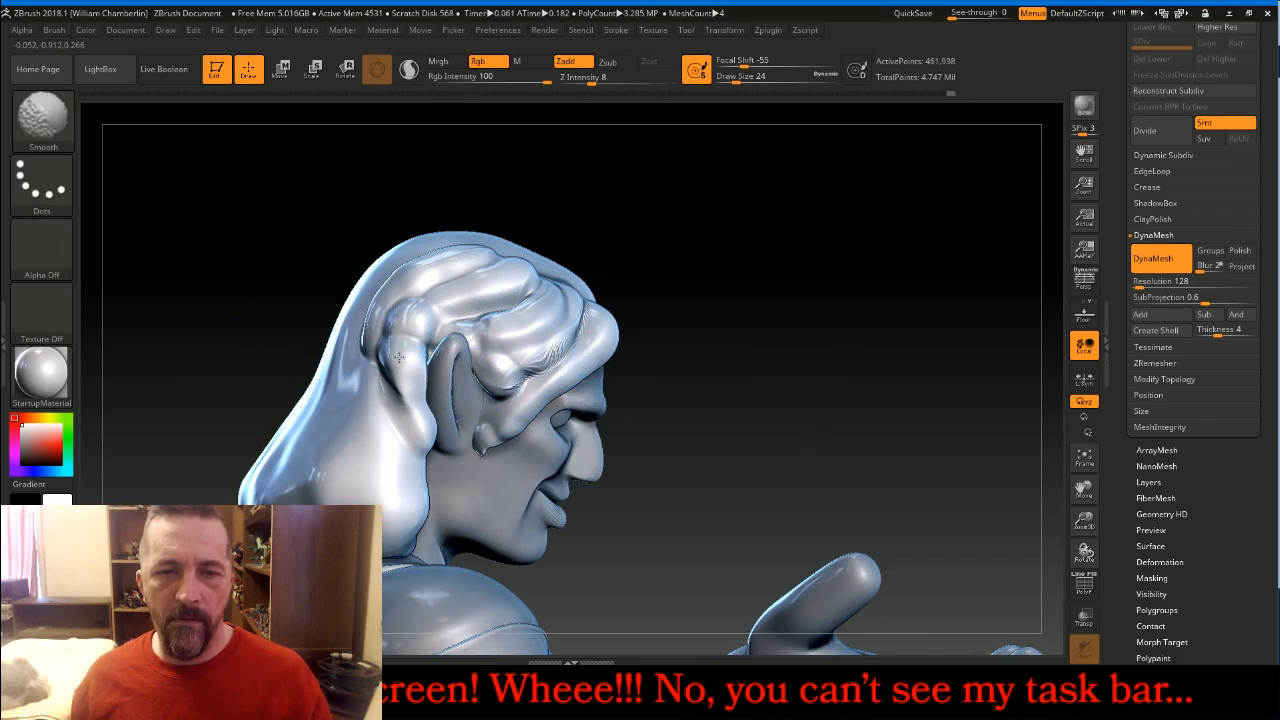
shift+click(674, 81)
shift+drag(408, 364, 407, 329)
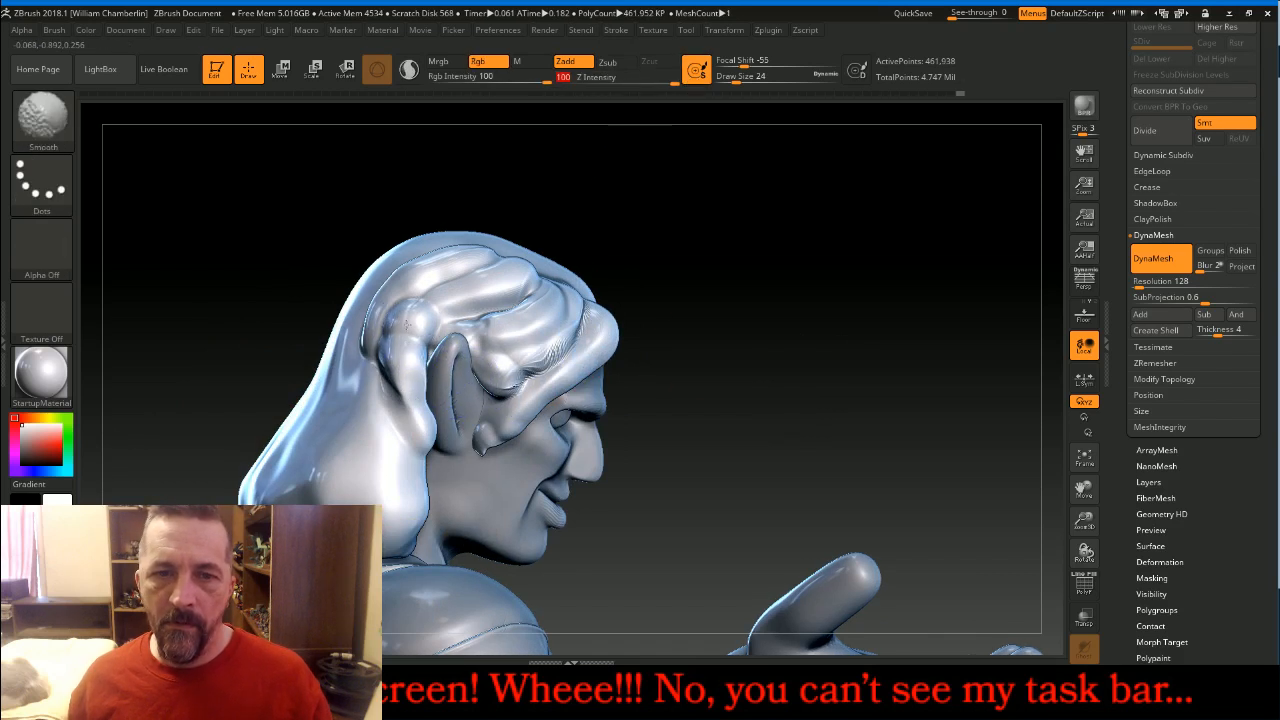
mouse_move(766, 317)
mouse_down()
mouse_move(823, 297)
mouse_move(845, 246)
mouse_move(831, 229)
mouse_move(509, 289)
mouse_up()
Build a thick lock along the left front hairline down to the temple and smooth it
mouse_move(405, 318)
mouse_down()
mouse_move(500, 352)
mouse_move(530, 408)
mouse_up()
mouse_move(733, 304)
mouse_down()
mouse_move(717, 280)
mouse_move(682, 284)
mouse_up()
mouse_move(500, 380)
mouse_down()
mouse_move(519, 405)
mouse_move(525, 383)
mouse_up()
key(shift)
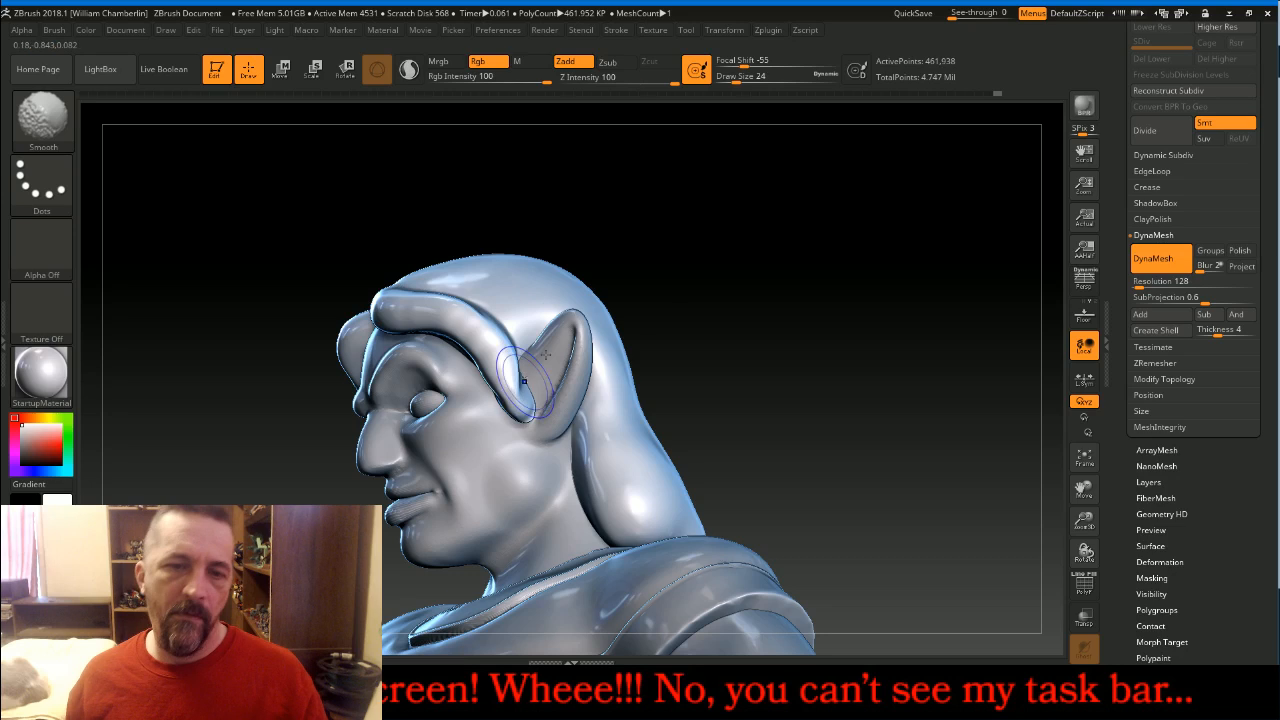
drag(697, 229, 750, 206)
shift+drag(474, 369, 420, 337)
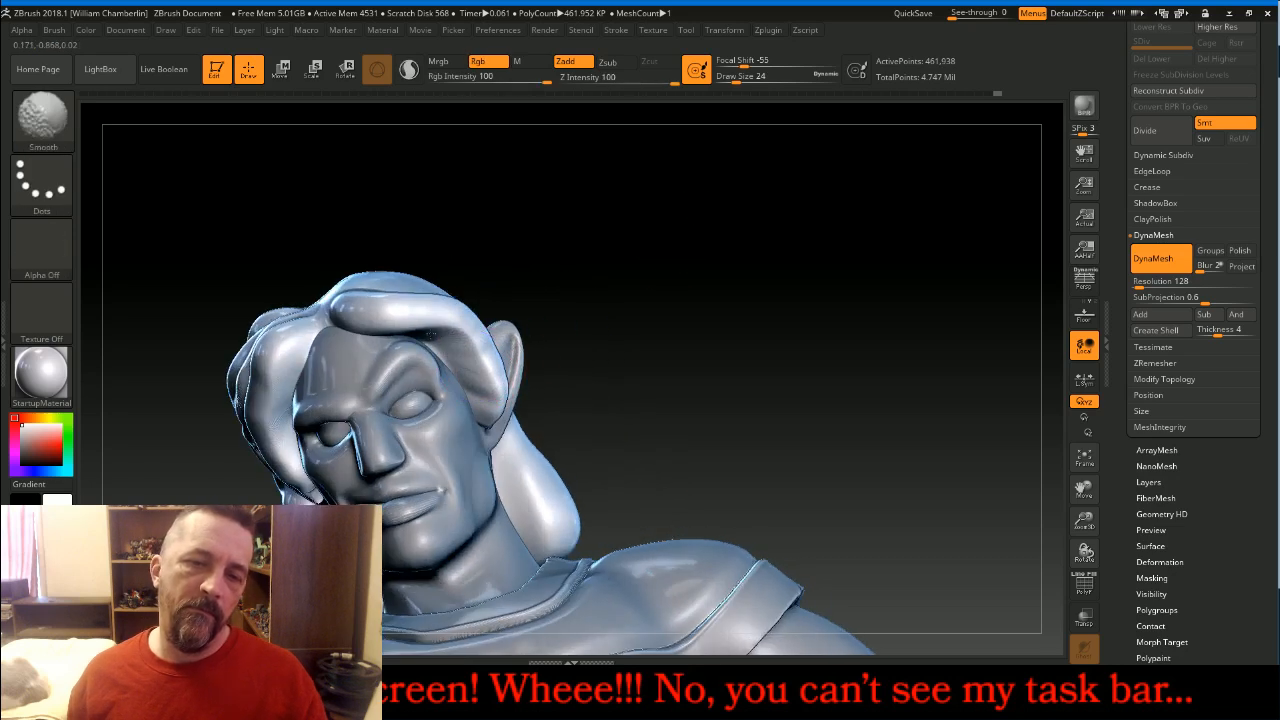
Add wavy ClayBuildup locks from the left front of the hair back over and behind the left ear
mouse_move(714, 277)
mouse_down()
mouse_move(757, 206)
mouse_move(786, 249)
mouse_move(387, 283)
mouse_move(492, 304)
mouse_up()
mouse_move(407, 213)
mouse_down()
mouse_move(440, 255)
mouse_move(505, 240)
mouse_move(513, 177)
mouse_up()
drag(757, 229, 464, 228)
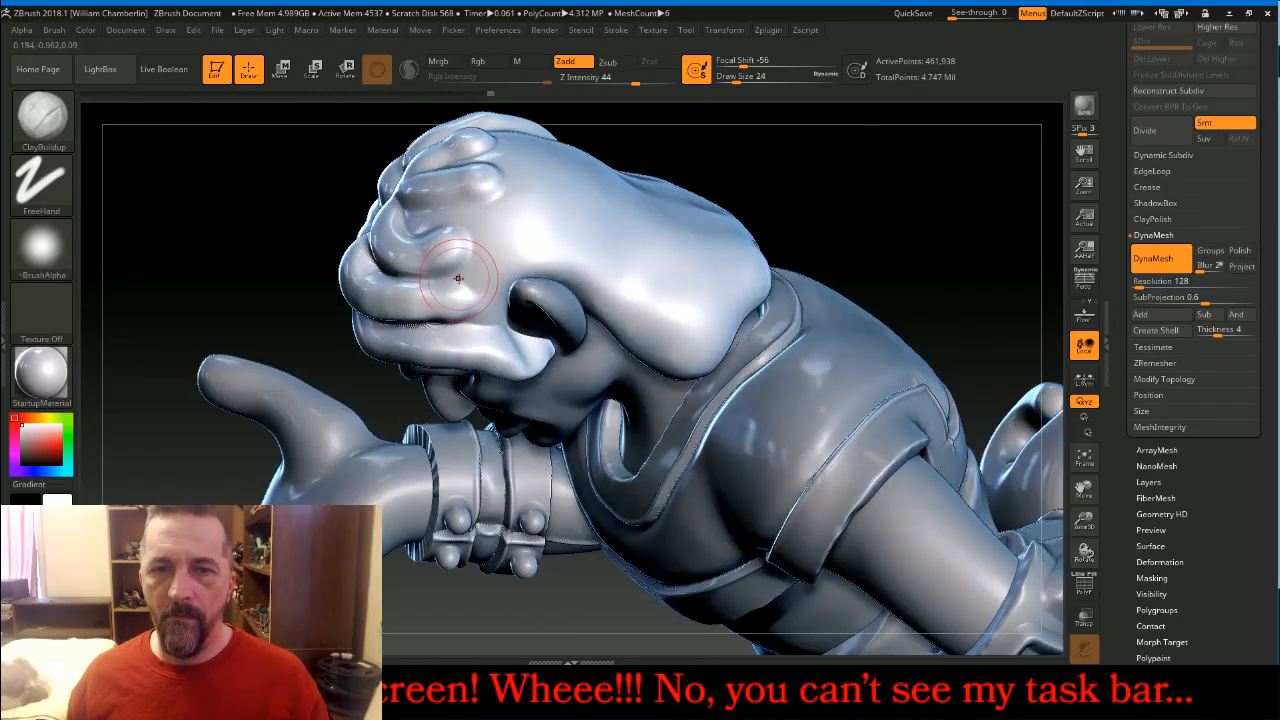
mouse_move(482, 270)
mouse_down()
mouse_move(565, 256)
mouse_move(624, 292)
mouse_up()
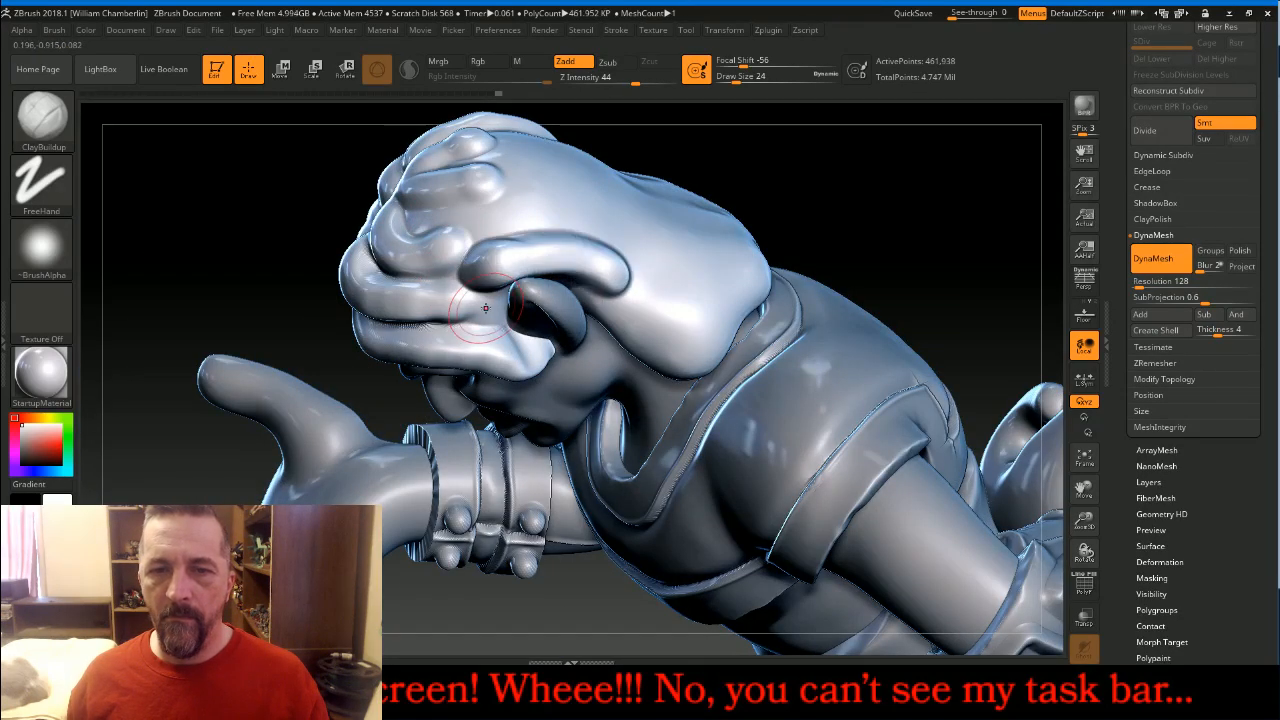
drag(484, 306, 438, 310)
mouse_move(458, 232)
mouse_down()
mouse_move(410, 220)
mouse_move(596, 210)
mouse_move(648, 242)
mouse_move(688, 338)
mouse_move(667, 346)
mouse_up()
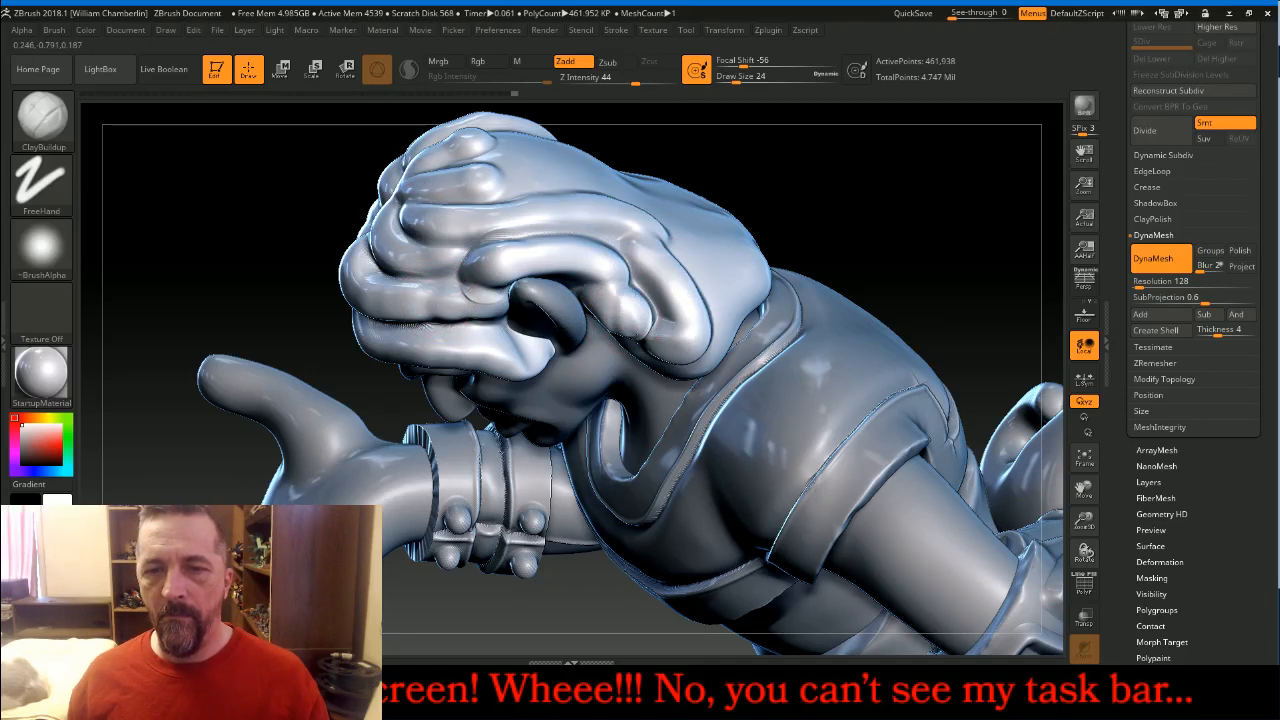
Undo the last curl behind the left ear and sculpt long locks down toward the left shoulder instead
mouse_move(826, 269)
mouse_down()
mouse_move(858, 189)
mouse_move(834, 200)
mouse_up()
key(ctrl)
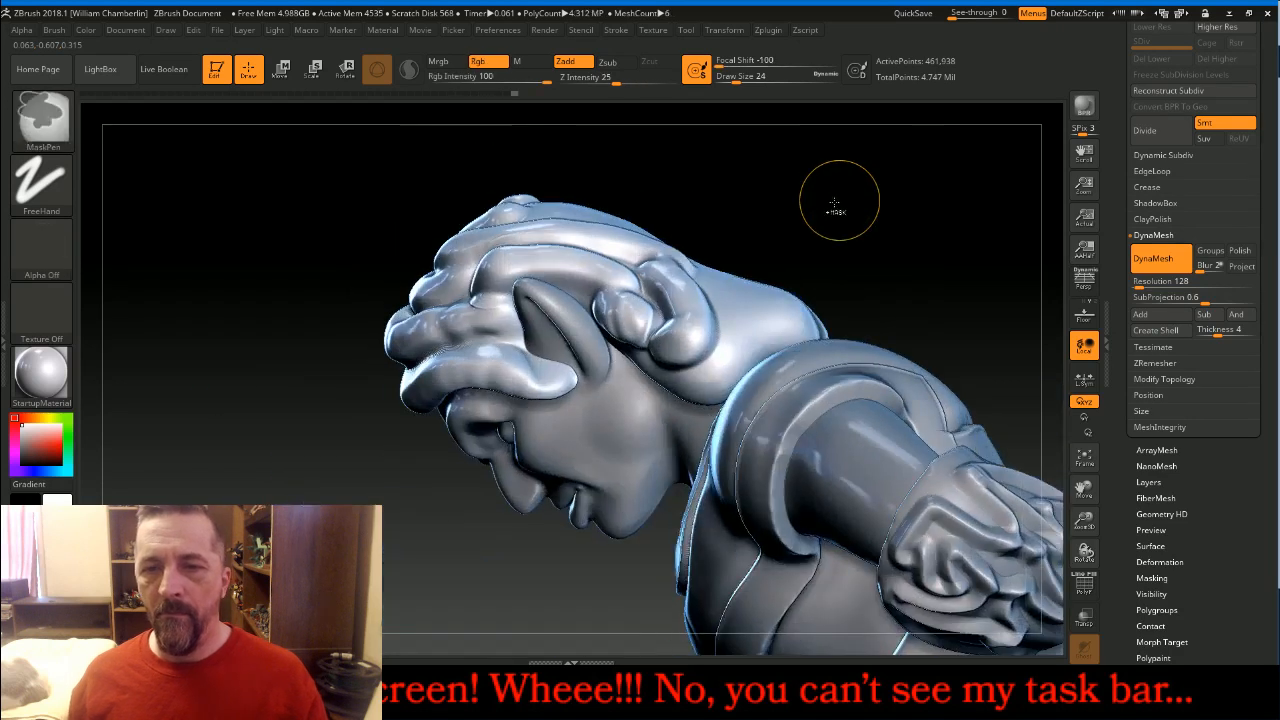
key(ctrl+z)
mouse_move(607, 330)
mouse_down()
mouse_move(690, 374)
mouse_move(735, 362)
mouse_move(667, 283)
mouse_move(742, 320)
mouse_move(782, 295)
mouse_up()
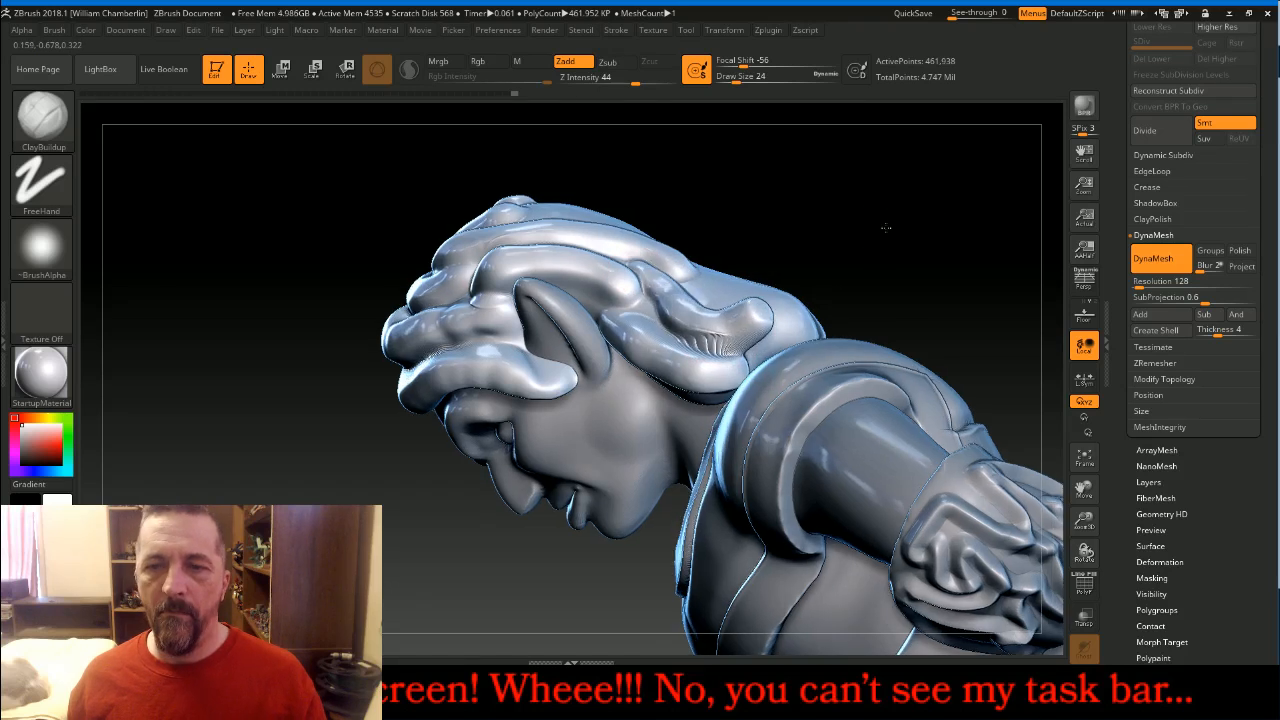
mouse_move(885, 228)
mouse_down()
mouse_move(886, 209)
mouse_move(931, 190)
mouse_move(690, 330)
mouse_up()
mouse_move(643, 334)
mouse_down()
mouse_move(679, 384)
mouse_move(728, 377)
mouse_up()
mouse_move(700, 298)
mouse_down()
mouse_move(716, 354)
mouse_move(755, 362)
mouse_move(772, 350)
mouse_up()
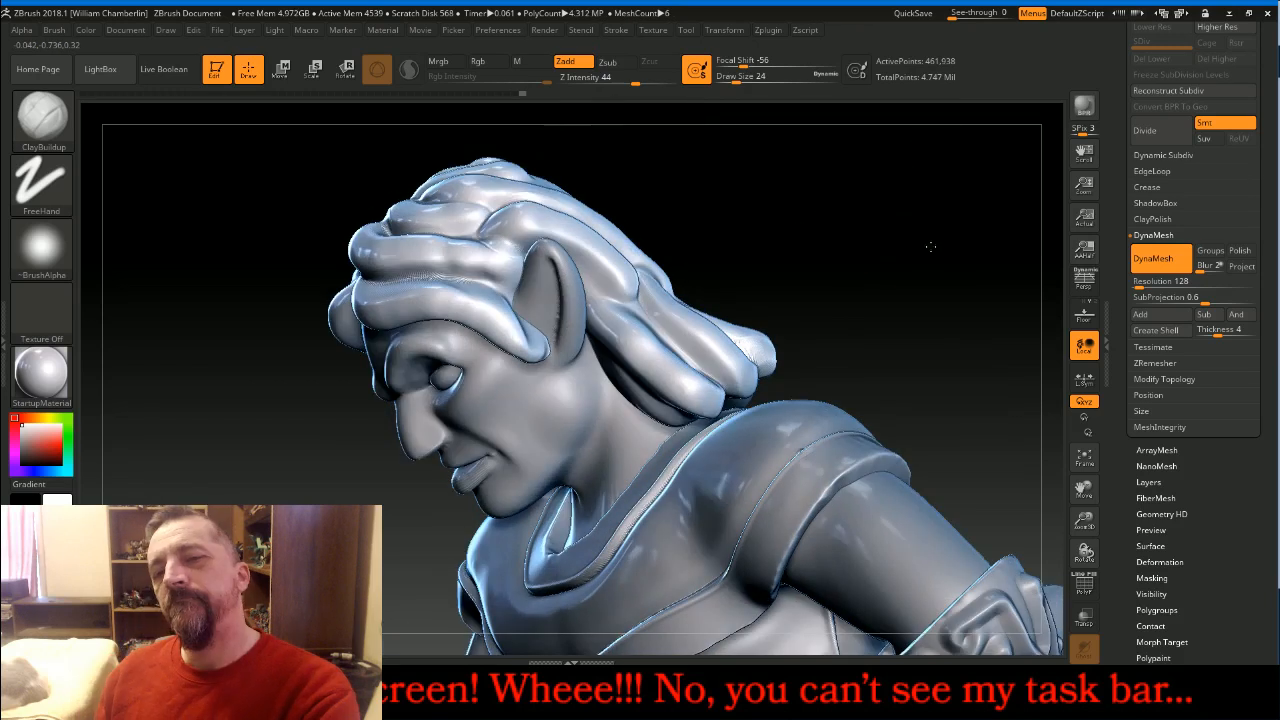
Undo and redraw the lock running from below the right ear down to the right shoulder
mouse_move(930, 246)
mouse_down()
mouse_move(966, 195)
mouse_move(553, 384)
mouse_move(547, 444)
mouse_up()
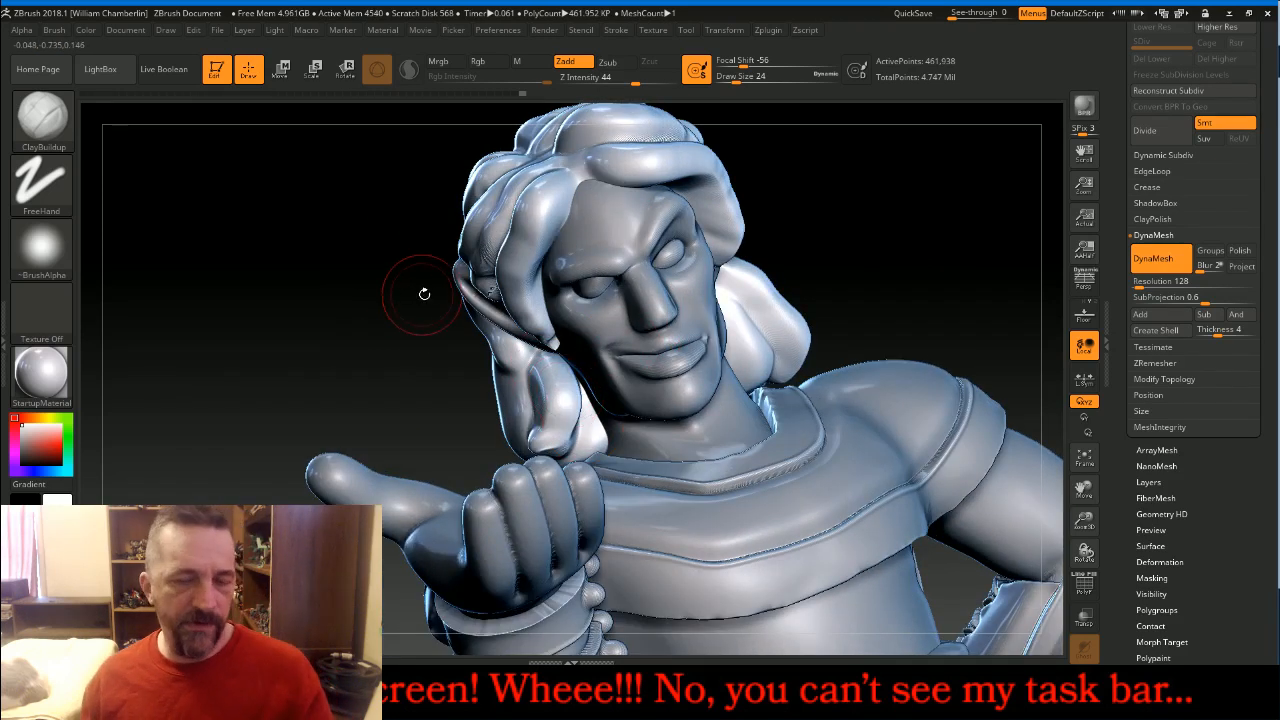
key(ctrl+z)
mouse_move(343, 354)
mouse_down()
mouse_move(361, 343)
mouse_move(530, 440)
mouse_move(567, 402)
mouse_move(552, 368)
mouse_move(558, 430)
mouse_move(541, 454)
mouse_up()
key(ctrl+z)
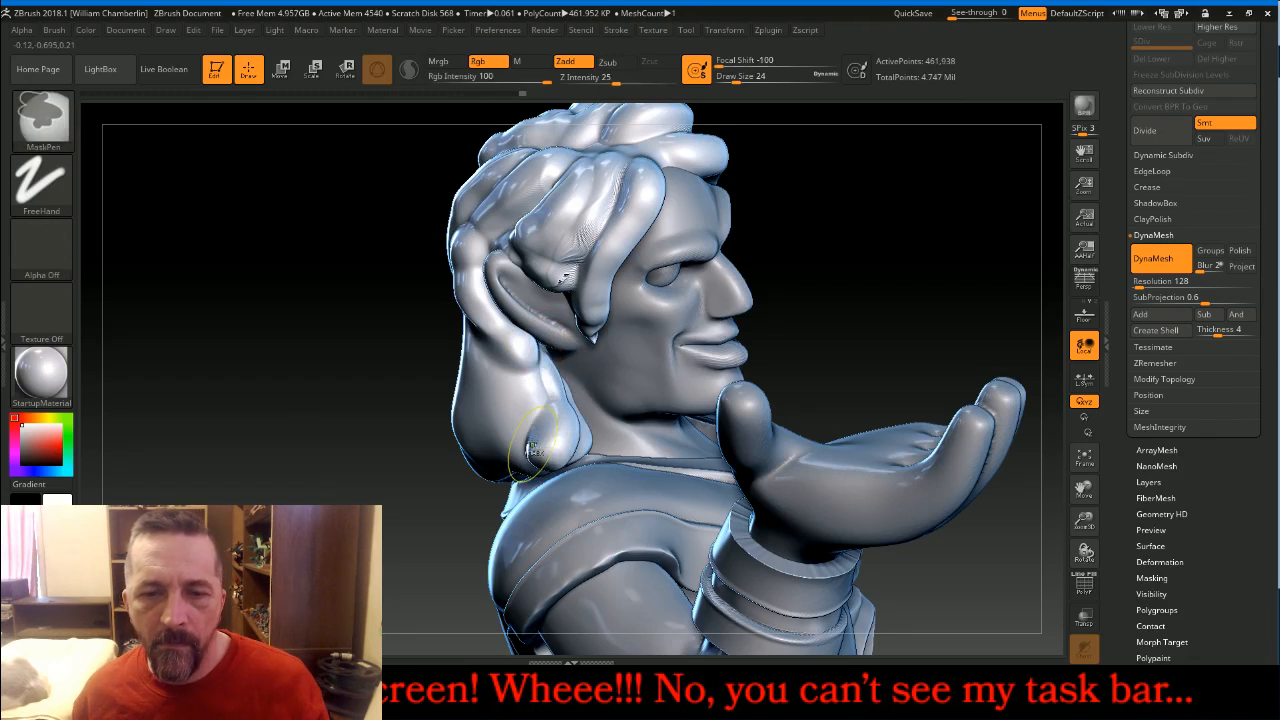
key(ctrl+z)
mouse_move(550, 362)
mouse_down()
mouse_move(556, 408)
mouse_move(540, 460)
mouse_up()
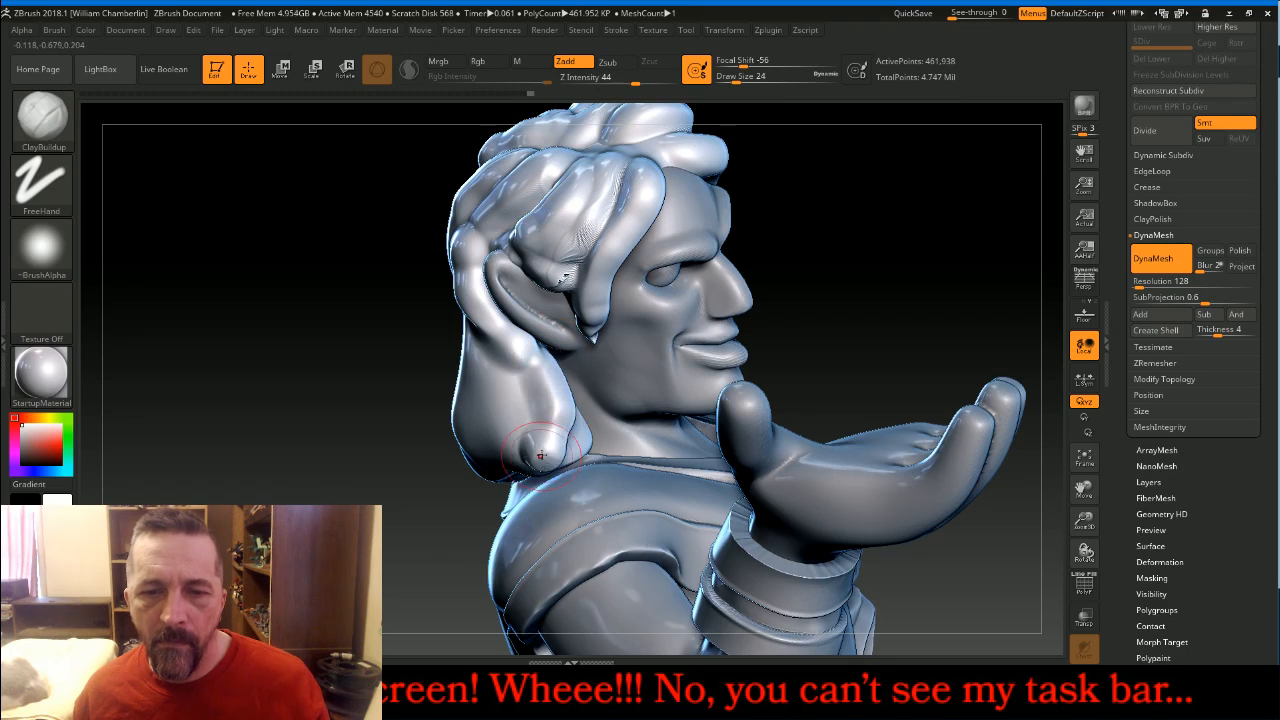
mouse_move(408, 463)
mouse_down()
mouse_move(390, 480)
mouse_move(391, 449)
mouse_up()
key(ctrl+z)
mouse_move(550, 362)
mouse_down()
mouse_move(570, 414)
mouse_move(567, 463)
mouse_up()
Add long vertical locks to the right rear of the hair, behind and below the right ear
drag(891, 254, 740, 335)
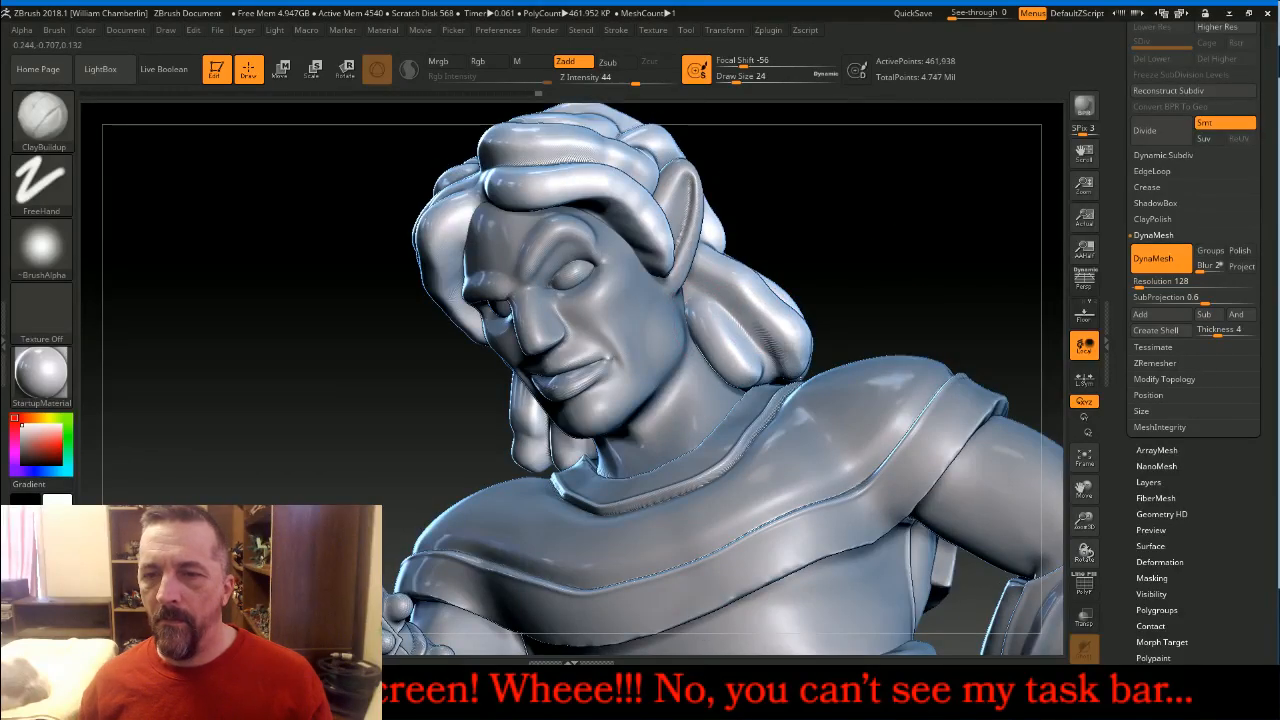
drag(911, 238, 968, 222)
drag(1084, 489, 862, 528)
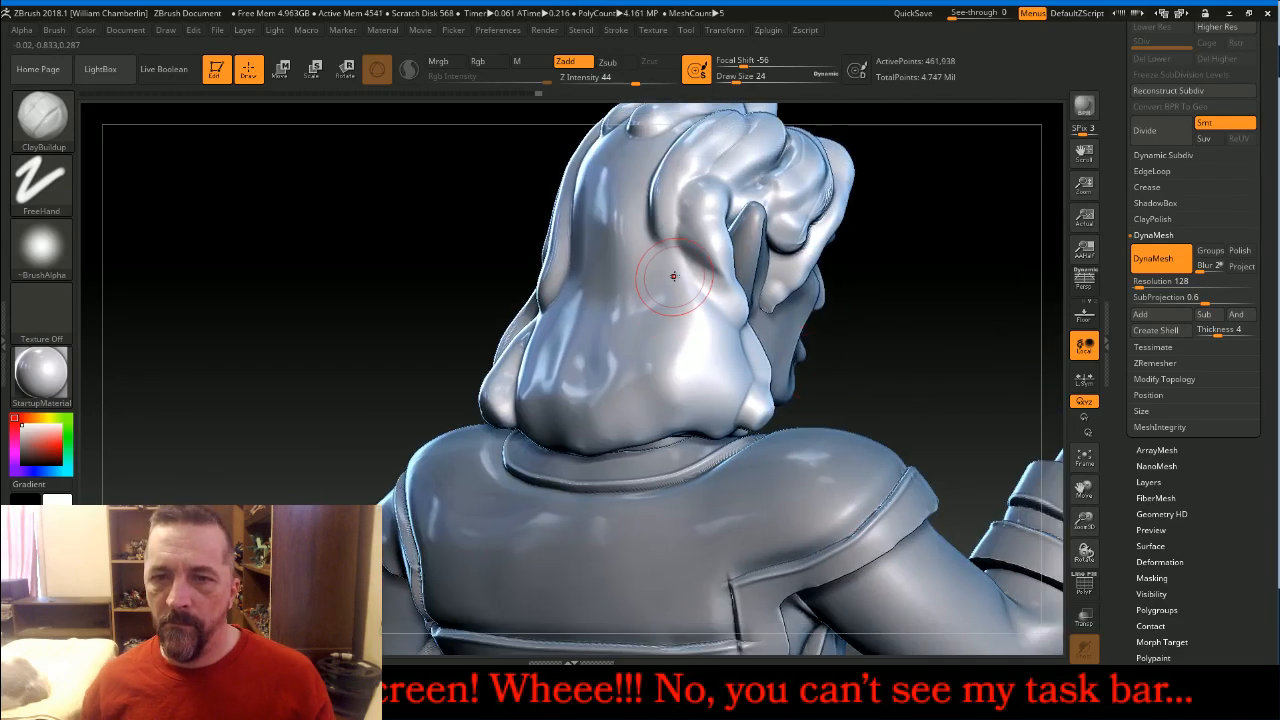
drag(672, 389, 690, 432)
mouse_move(714, 346)
mouse_down()
mouse_move(727, 366)
mouse_move(717, 438)
mouse_up()
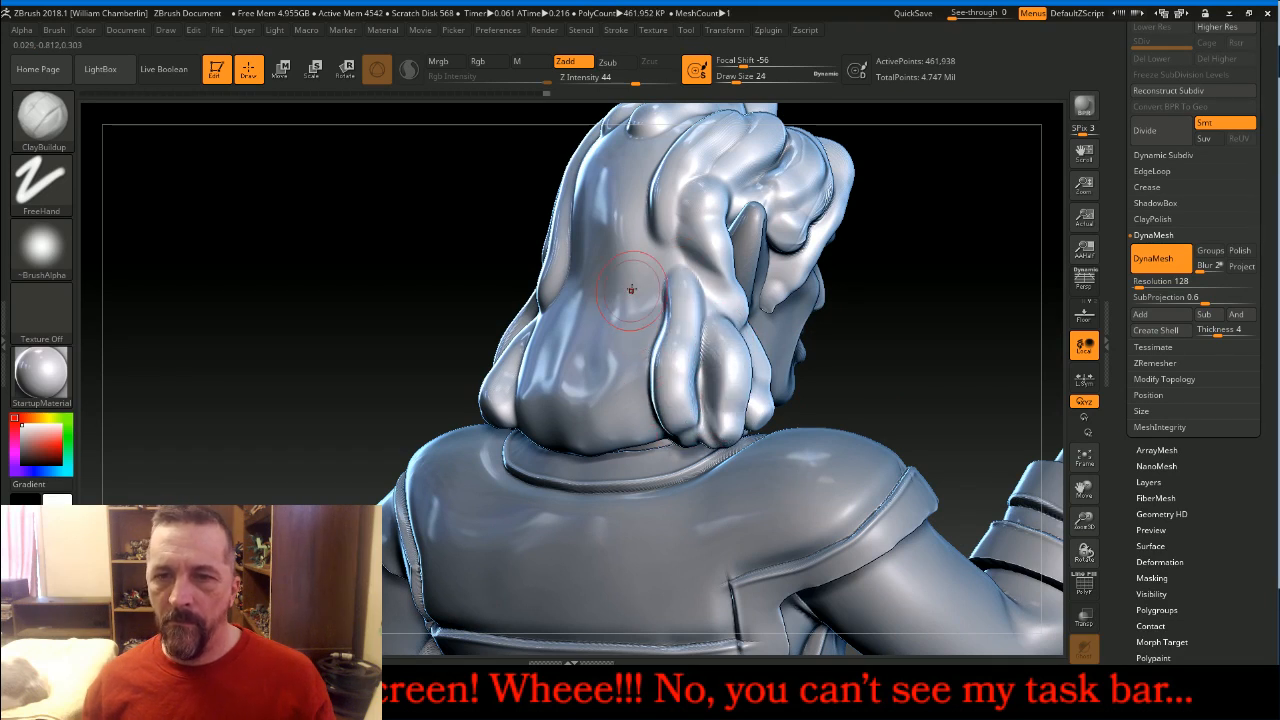
mouse_move(638, 180)
mouse_down()
mouse_move(632, 278)
mouse_move(660, 340)
mouse_move(700, 350)
mouse_up()
Build overlapping curved locks around the crown, falling toward the back of the head
drag(922, 314, 1024, 410)
drag(1086, 490, 1086, 680)
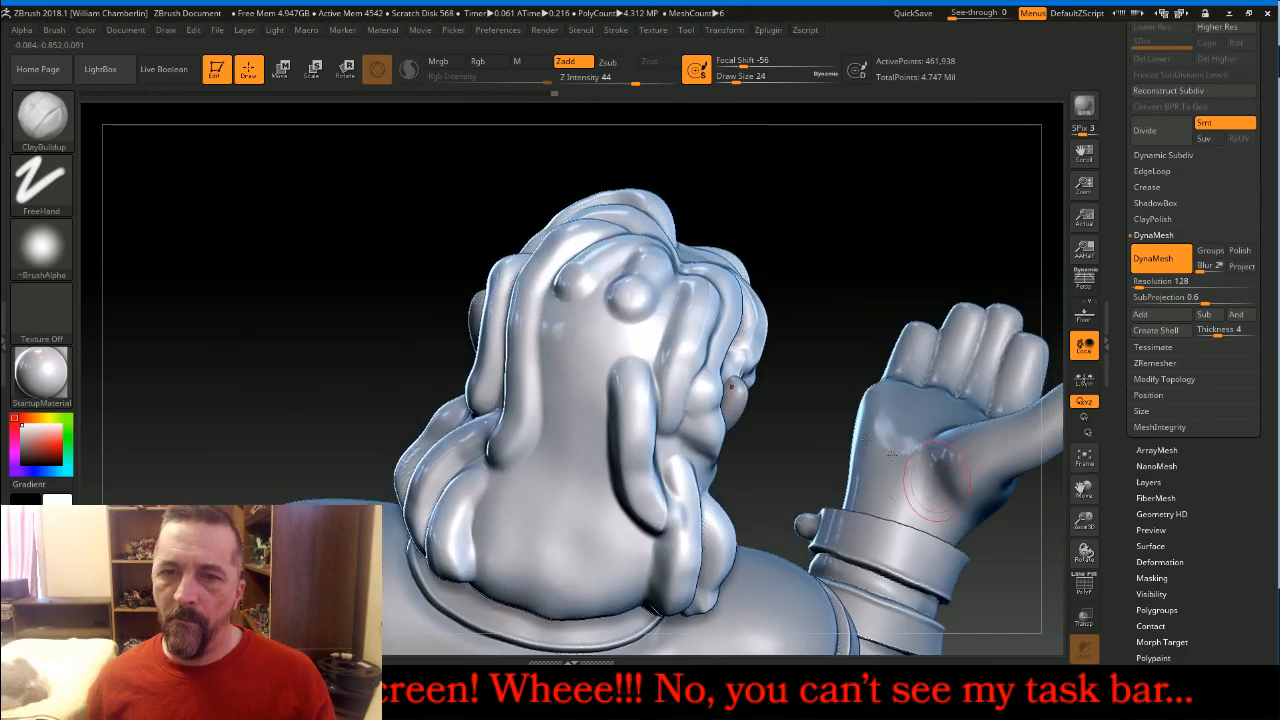
mouse_move(665, 305)
mouse_down()
mouse_move(630, 340)
mouse_move(585, 350)
mouse_move(600, 280)
mouse_move(598, 333)
mouse_move(535, 410)
mouse_up()
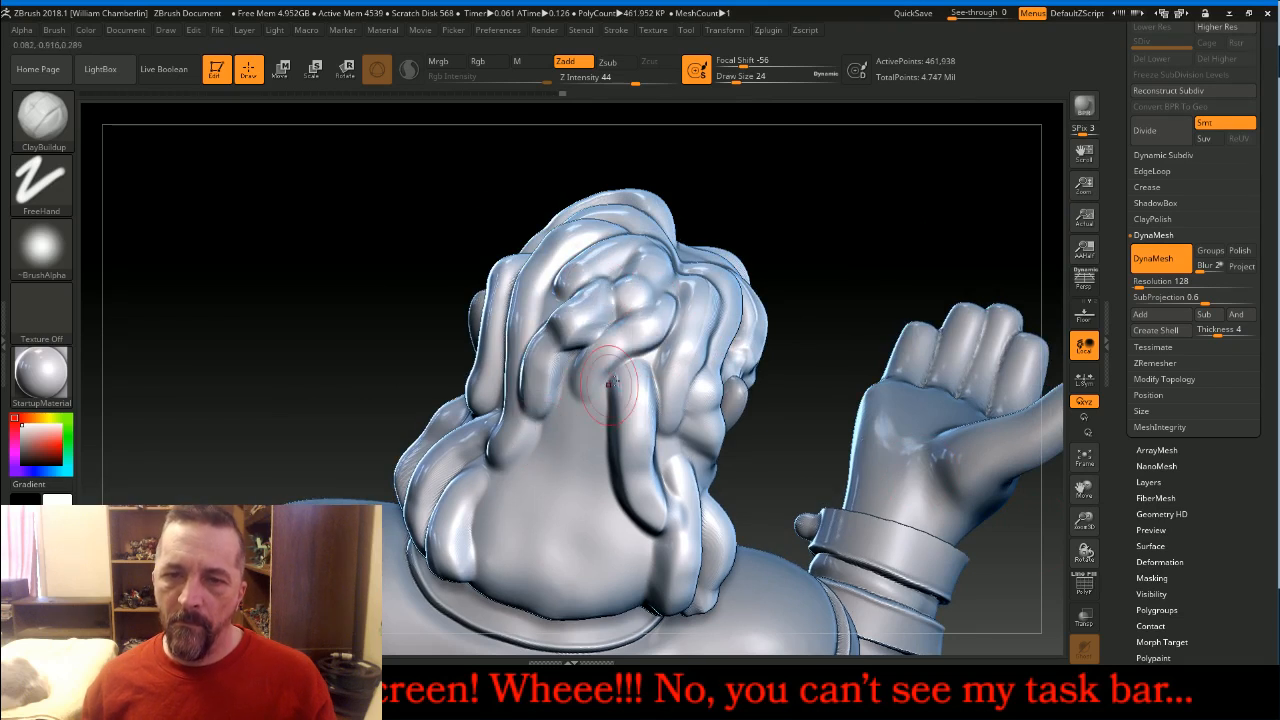
Smooth and reshape the locks at the crown, and add a short lock below them on the back
drag(825, 206, 737, 234)
shift+drag(566, 316, 585, 335)
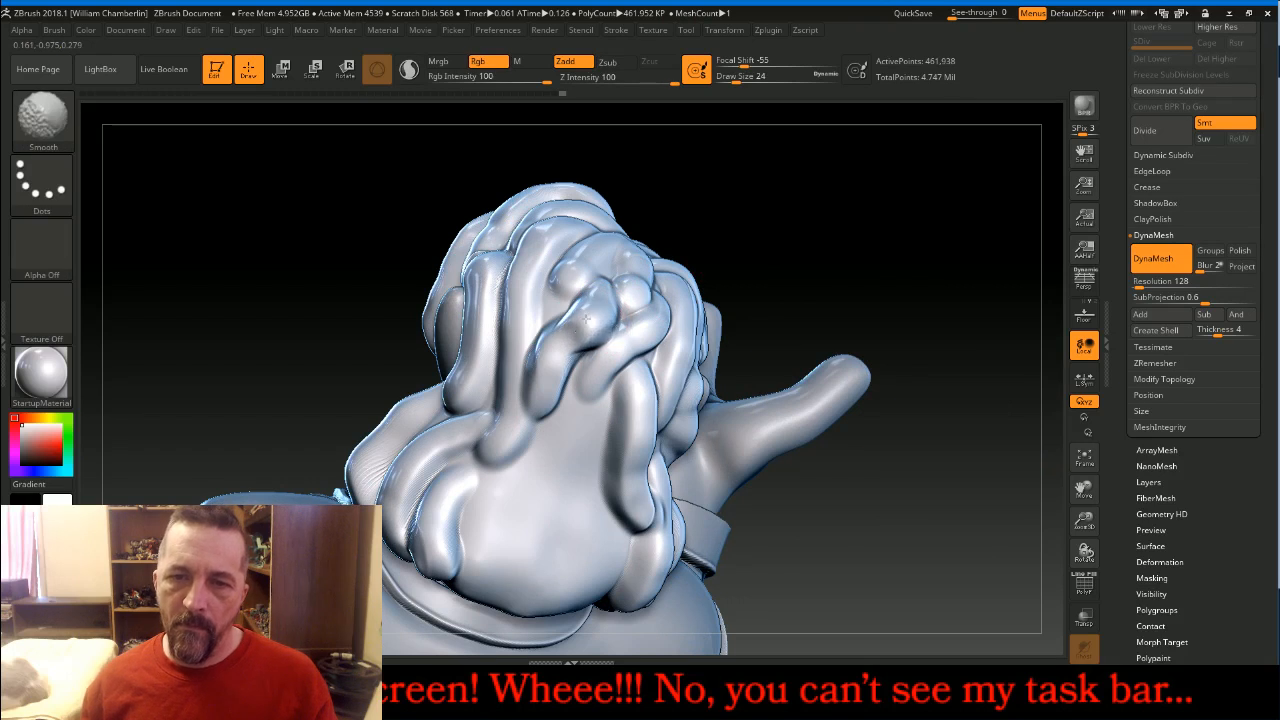
drag(572, 274, 543, 328)
drag(570, 406, 590, 473)
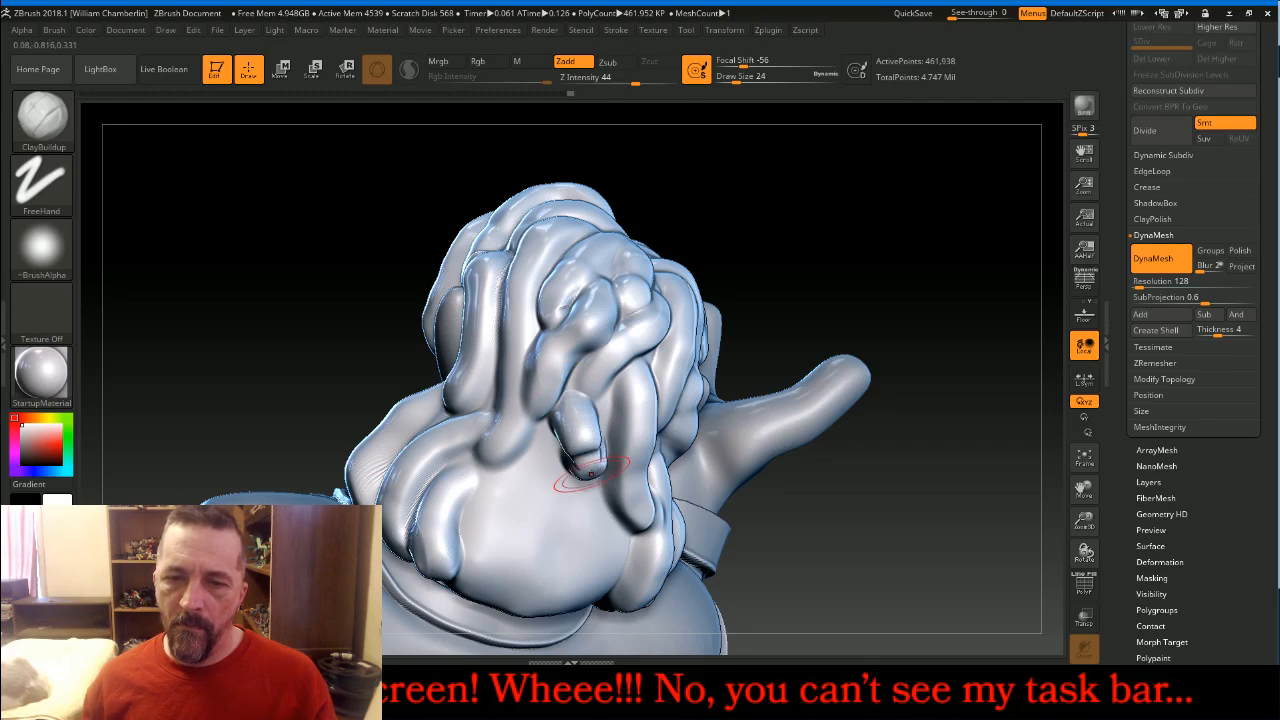
Build long overlapping locks with ClayBuildup over the bare lower back of the hair, down to its bottom edge
mouse_move(814, 240)
mouse_down()
mouse_move(571, 449)
mouse_move(588, 450)
mouse_move(560, 493)
mouse_up()
mouse_move(572, 397)
mouse_down()
mouse_move(488, 542)
mouse_move(526, 522)
mouse_move(510, 592)
mouse_move(539, 620)
mouse_up()
mouse_move(601, 500)
mouse_down()
mouse_move(620, 582)
mouse_move(615, 636)
mouse_up()
drag(580, 563, 581, 625)
drag(546, 515, 536, 582)
drag(582, 506, 540, 570)
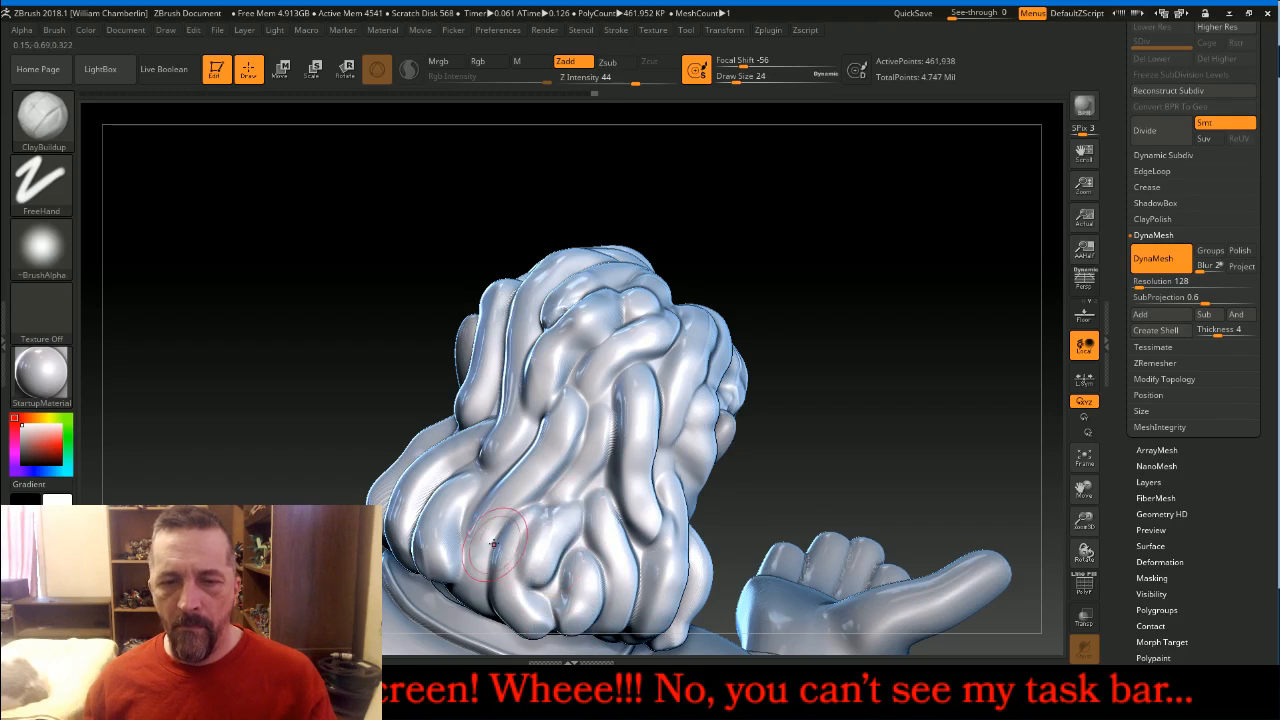
mouse_move(492, 512)
mouse_down()
mouse_move(480, 558)
mouse_move(505, 612)
mouse_up()
Switch to the Slash3 brush with a Z Intensity of 15 and a draw size of 25
mouse_move(845, 296)
mouse_down()
mouse_move(885, 290)
mouse_move(903, 305)
mouse_move(891, 267)
mouse_move(880, 274)
mouse_move(921, 274)
mouse_move(280, 151)
mouse_up()
key(b)
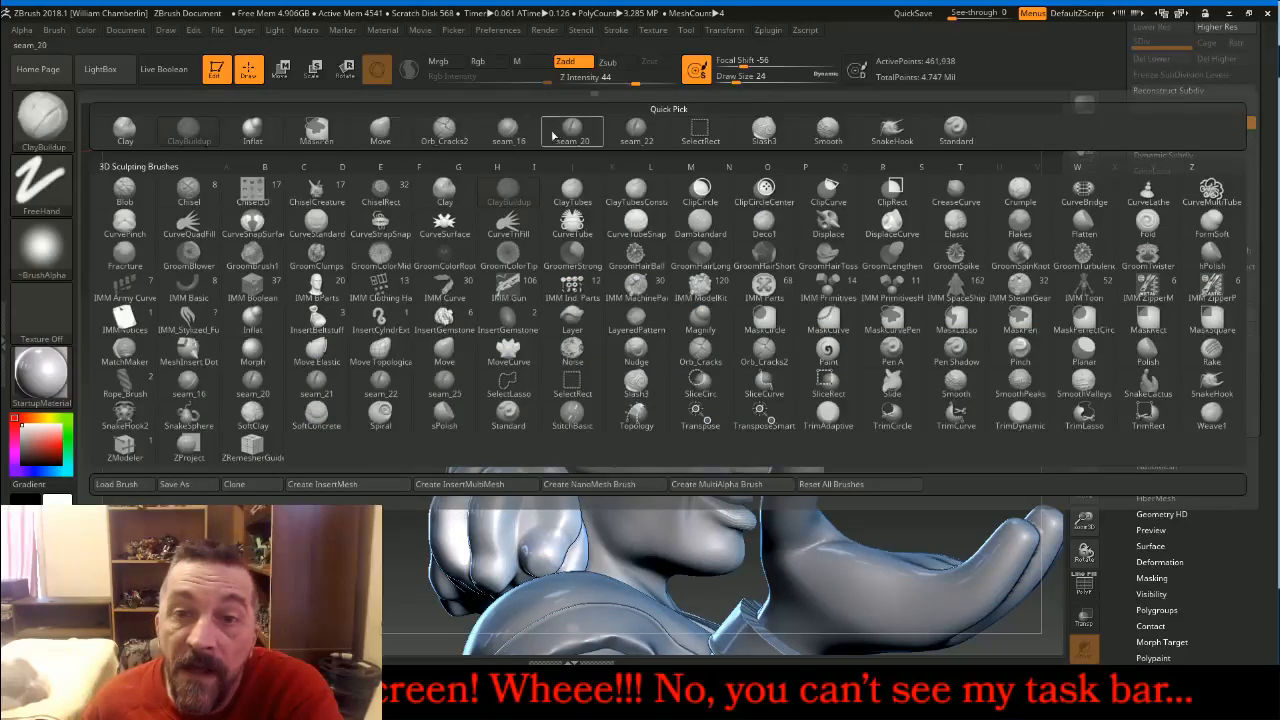
click(741, 138)
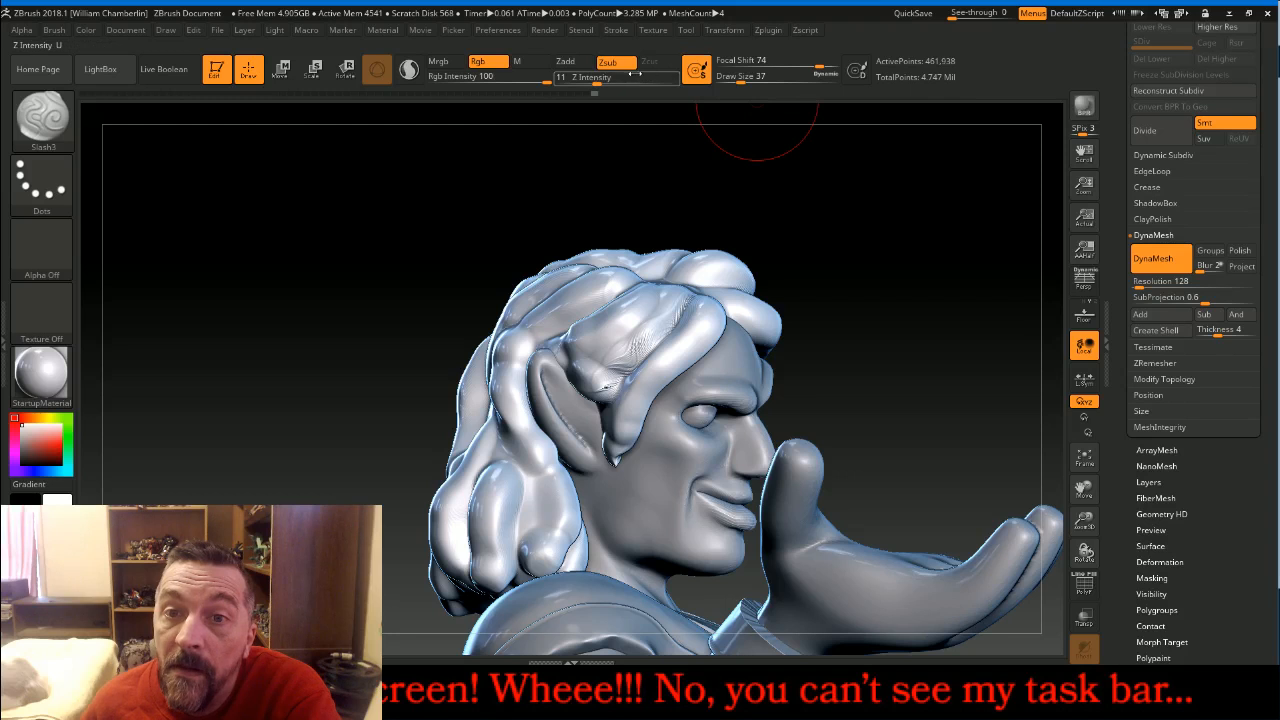
drag(603, 81, 604, 81)
drag(741, 81, 734, 81)
drag(878, 240, 890, 284)
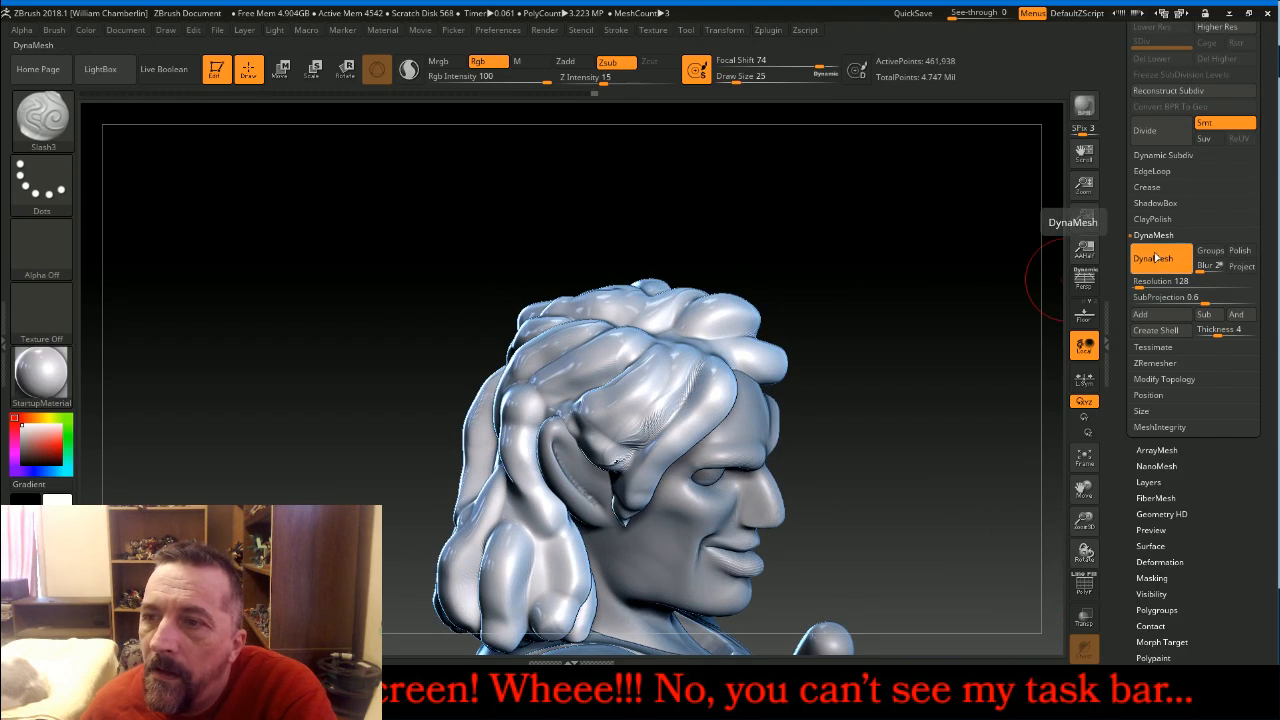
Set the DynaMesh resolution to 256 and remesh the hair
text(500)
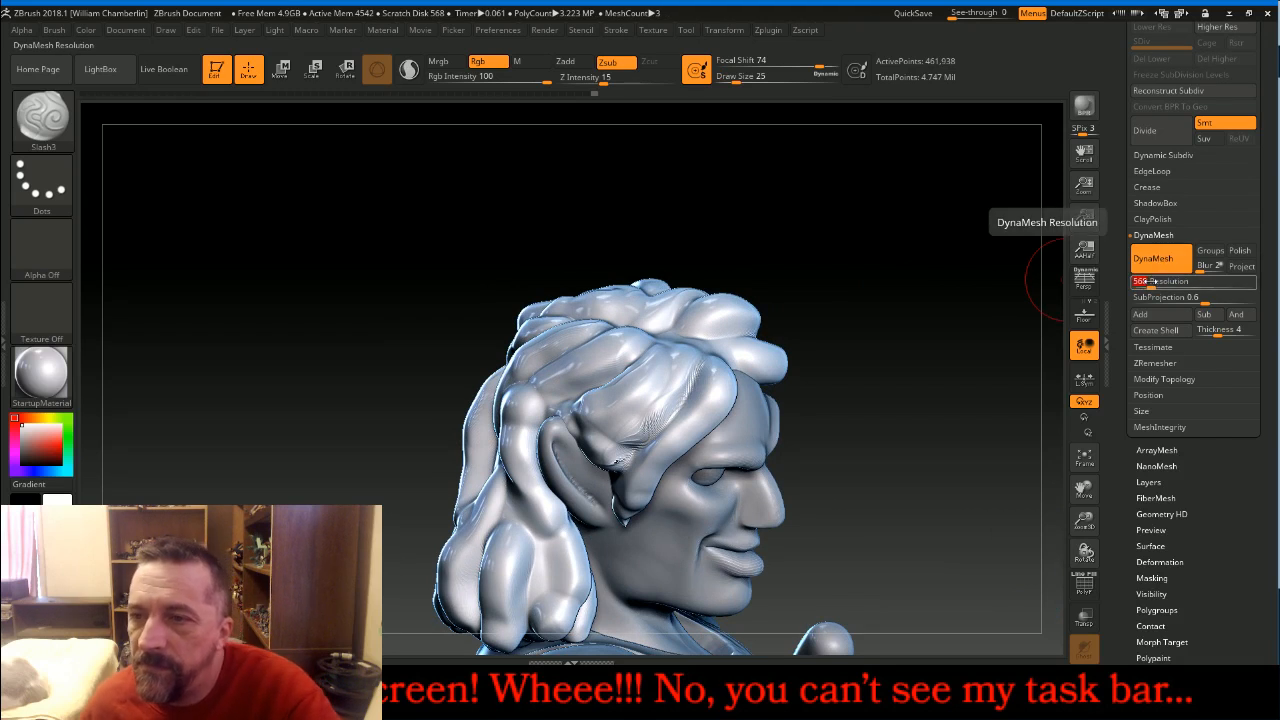
key(Return)
ctrl+drag(880, 190, 914, 234)
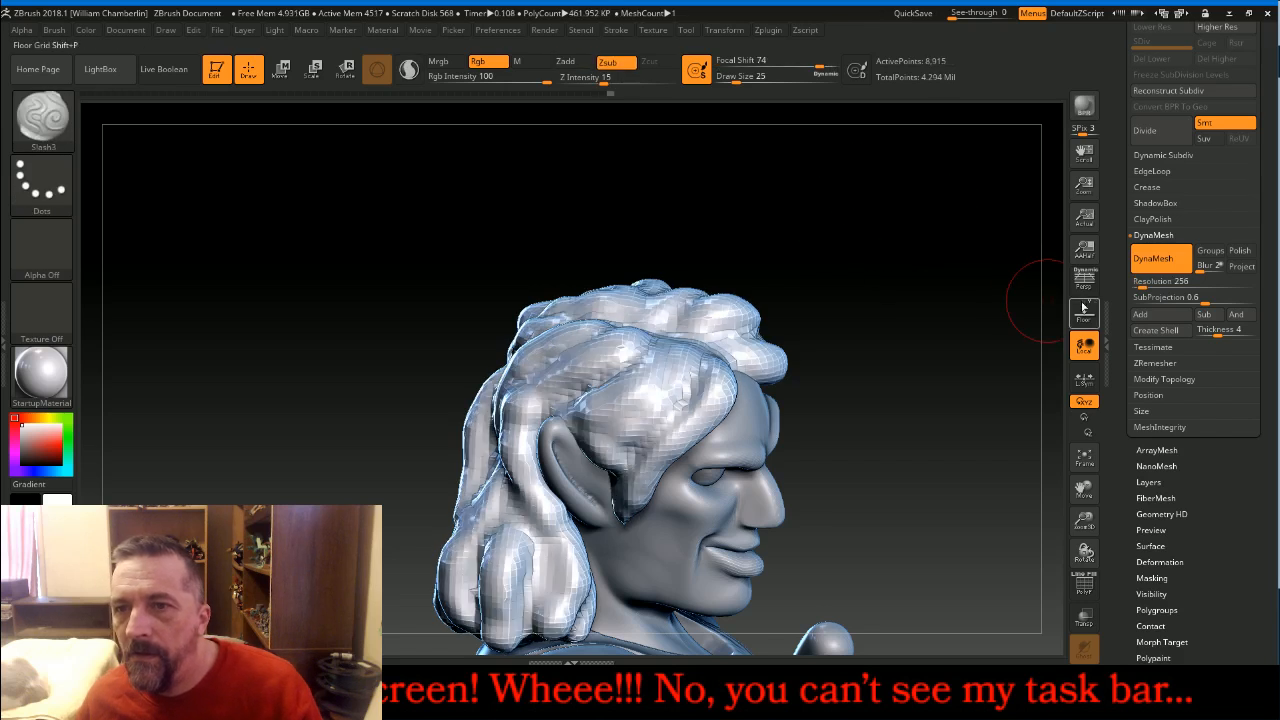
Turn off DynaMesh for the hair, subdivide it twice with smoothing, and delete the lower subdivision levels
click(1160, 260)
click(1168, 138)
click(1168, 138)
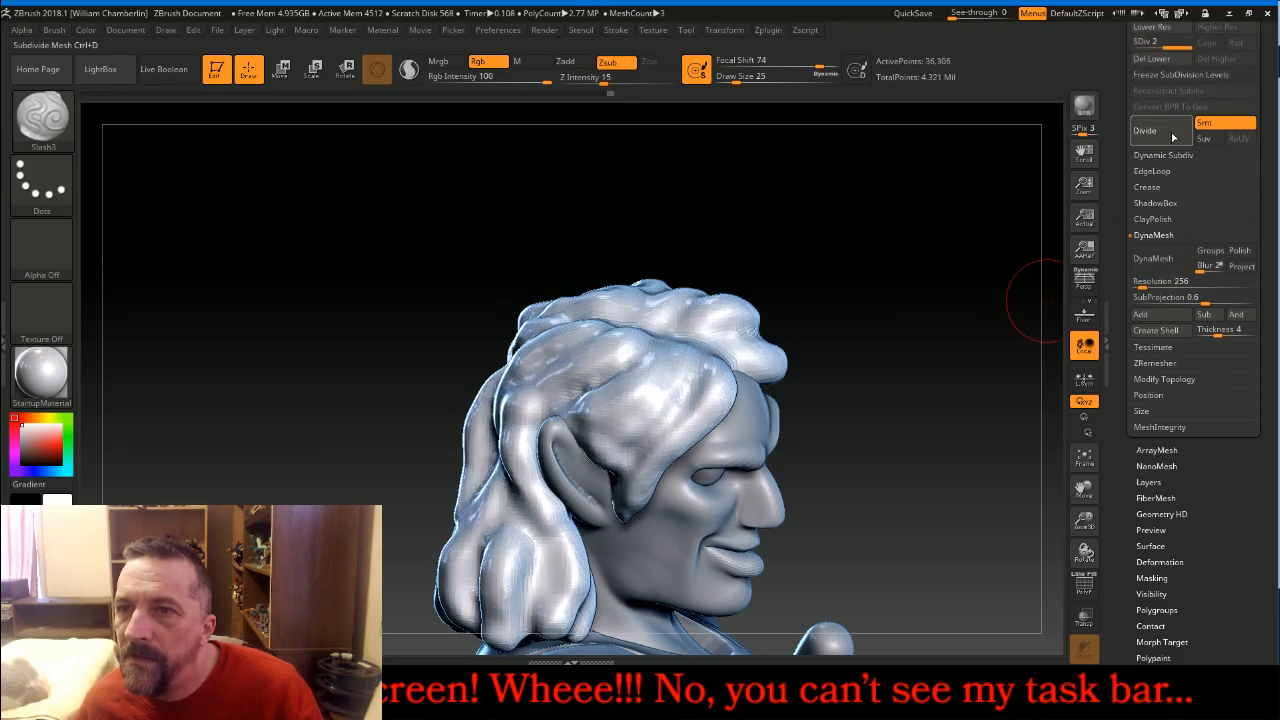
click(1160, 62)
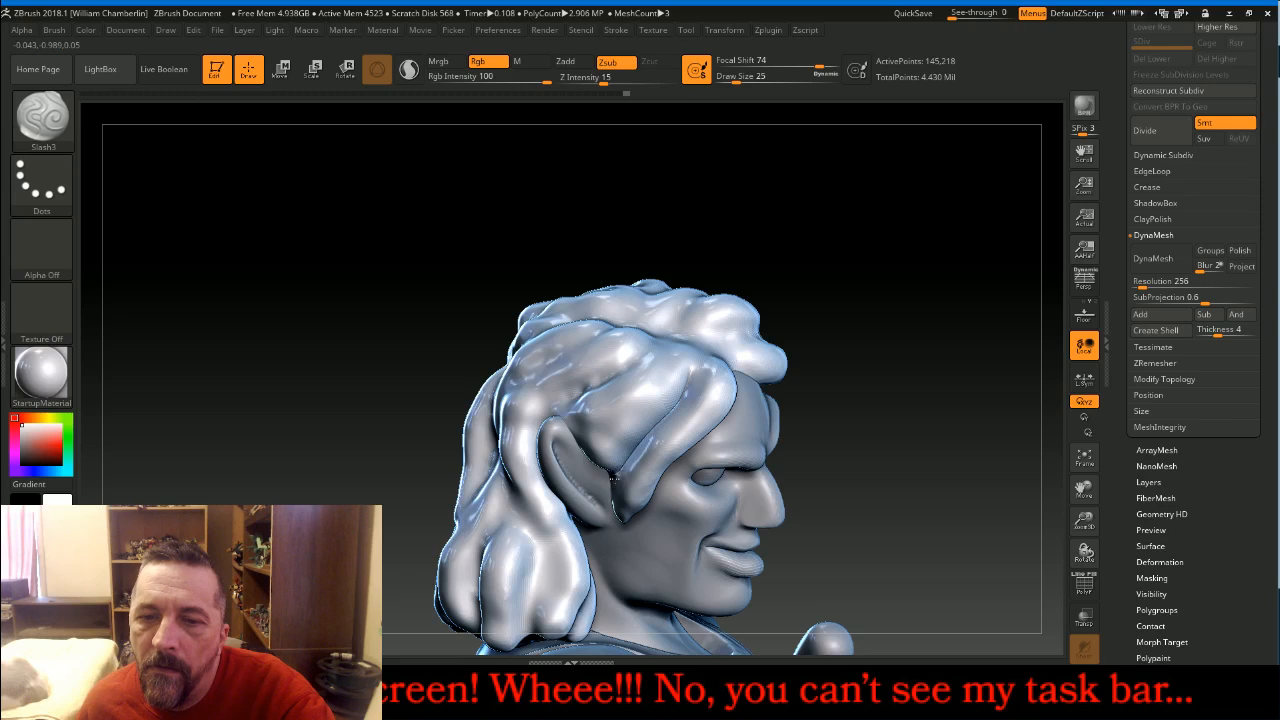
Carve grooves between the locks above and behind the right ear with the Slash3 brush
drag(883, 270, 889, 289)
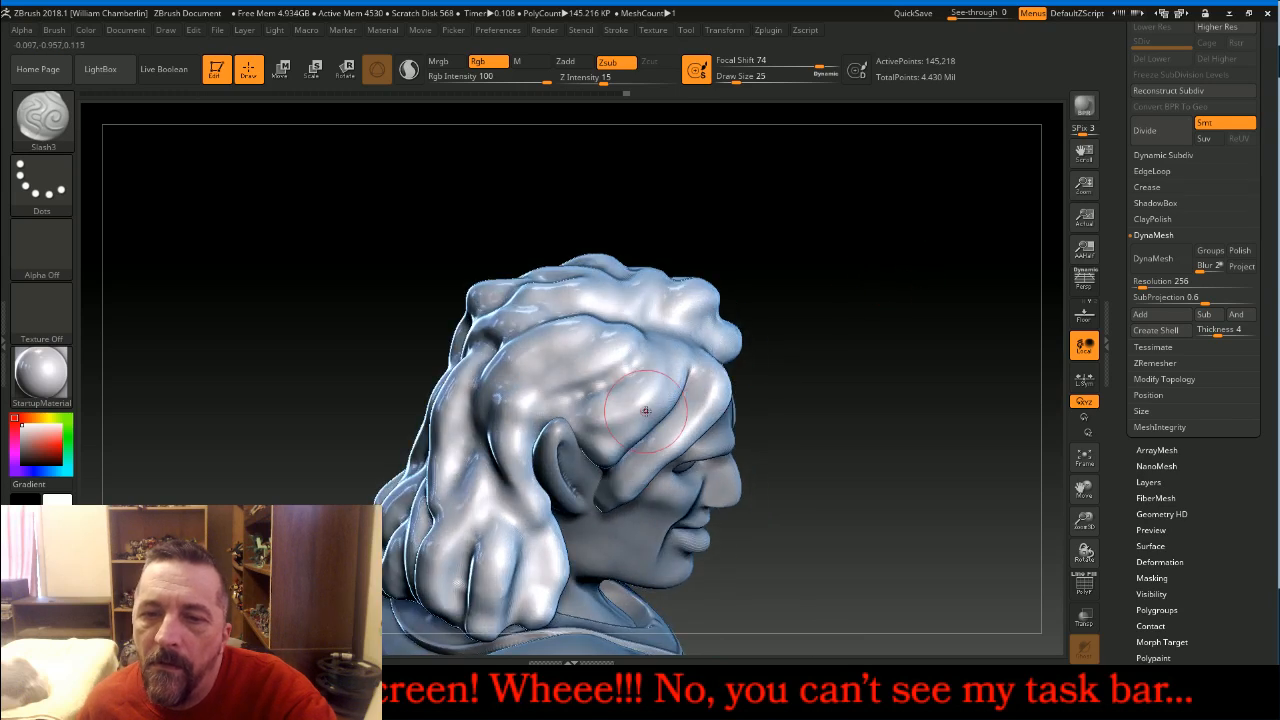
mouse_move(654, 409)
mouse_down()
mouse_move(607, 433)
mouse_move(578, 430)
mouse_up()
mouse_move(666, 320)
mouse_down()
mouse_move(633, 364)
mouse_move(552, 410)
mouse_up()
drag(887, 321, 726, 337)
mouse_move(598, 324)
mouse_down()
mouse_move(556, 346)
mouse_move(522, 404)
mouse_move(540, 502)
mouse_move(505, 632)
mouse_up()
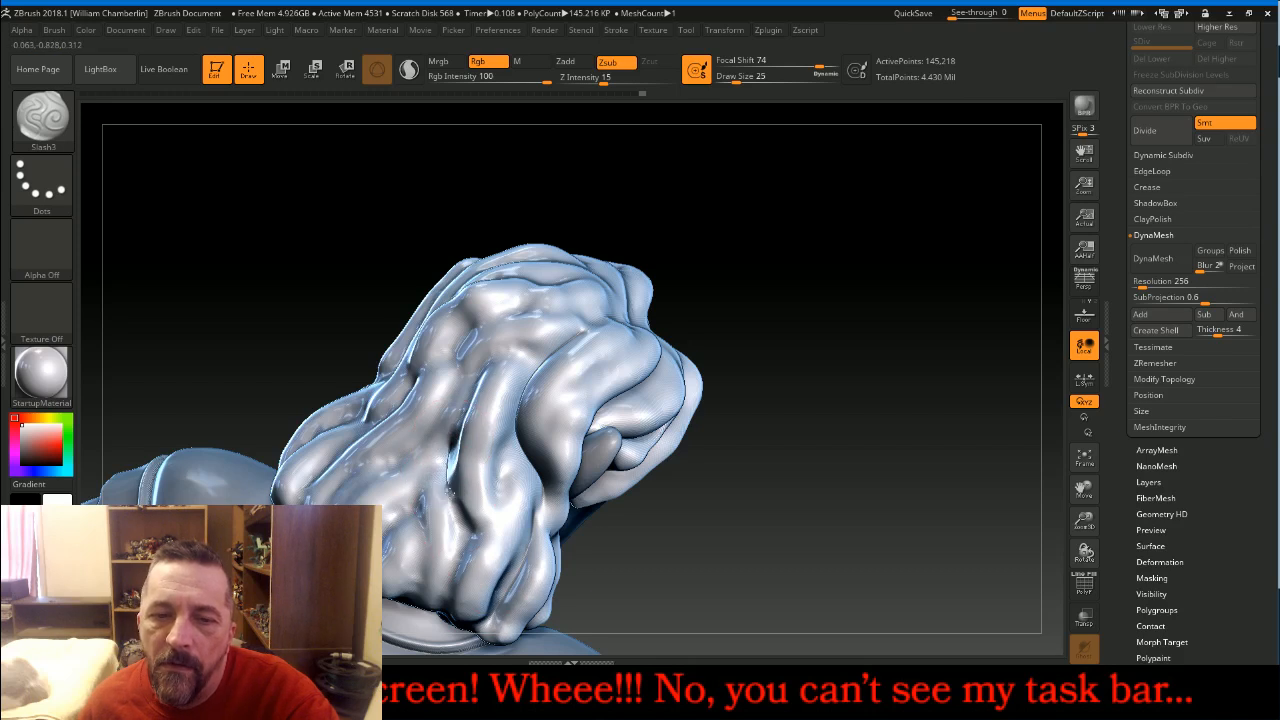
Deepen the grooves between the long locks down the back of the hair
drag(458, 517, 445, 586)
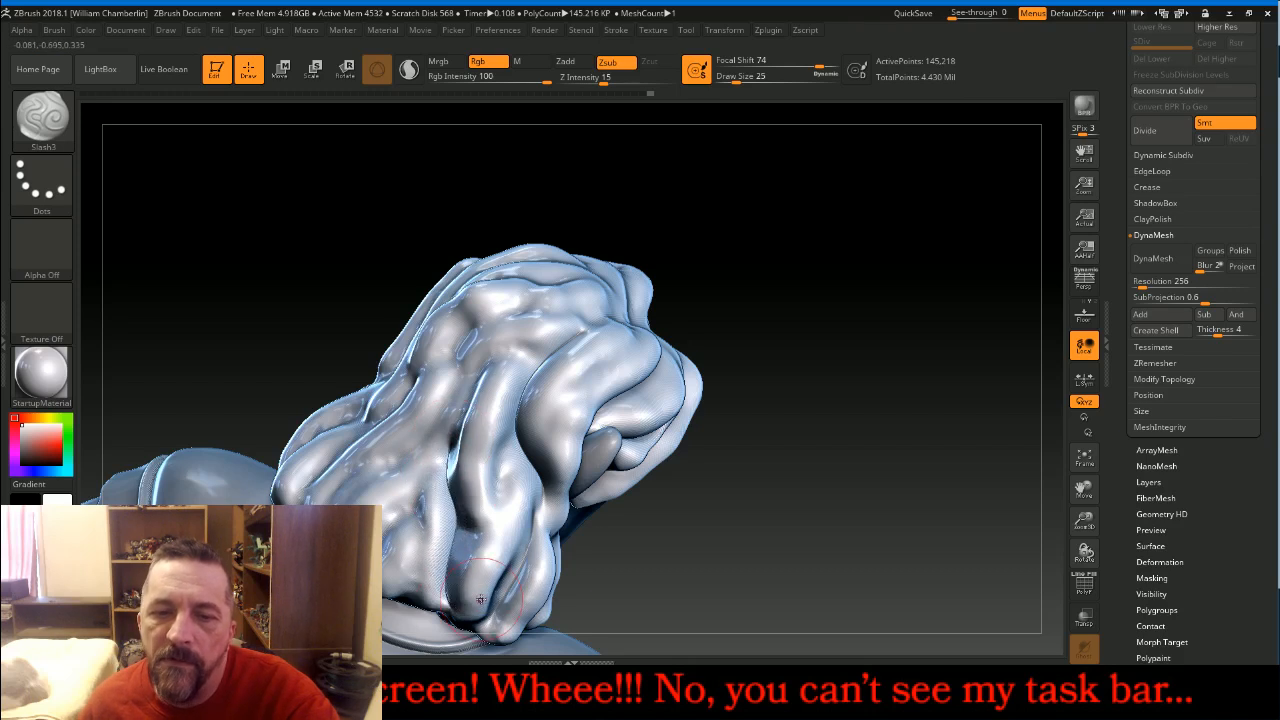
drag(780, 489, 772, 420)
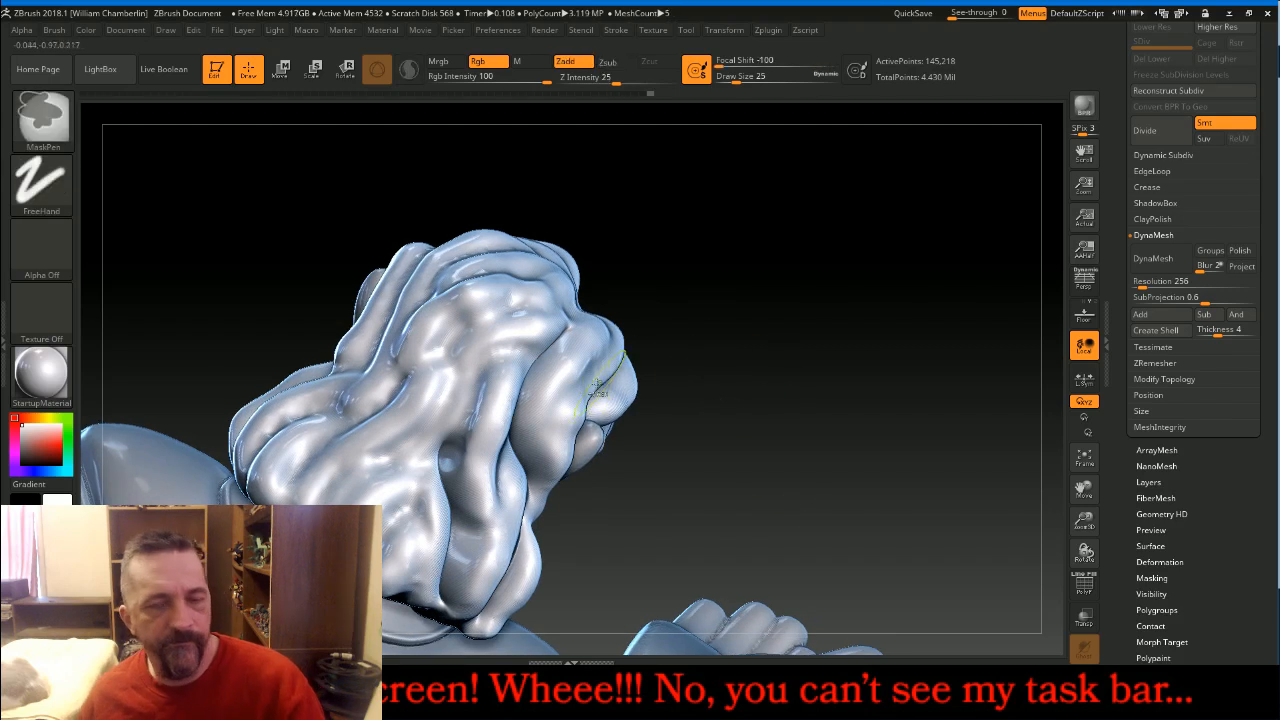
mouse_move(470, 470)
mouse_down()
mouse_move(450, 556)
mouse_move(431, 566)
mouse_up()
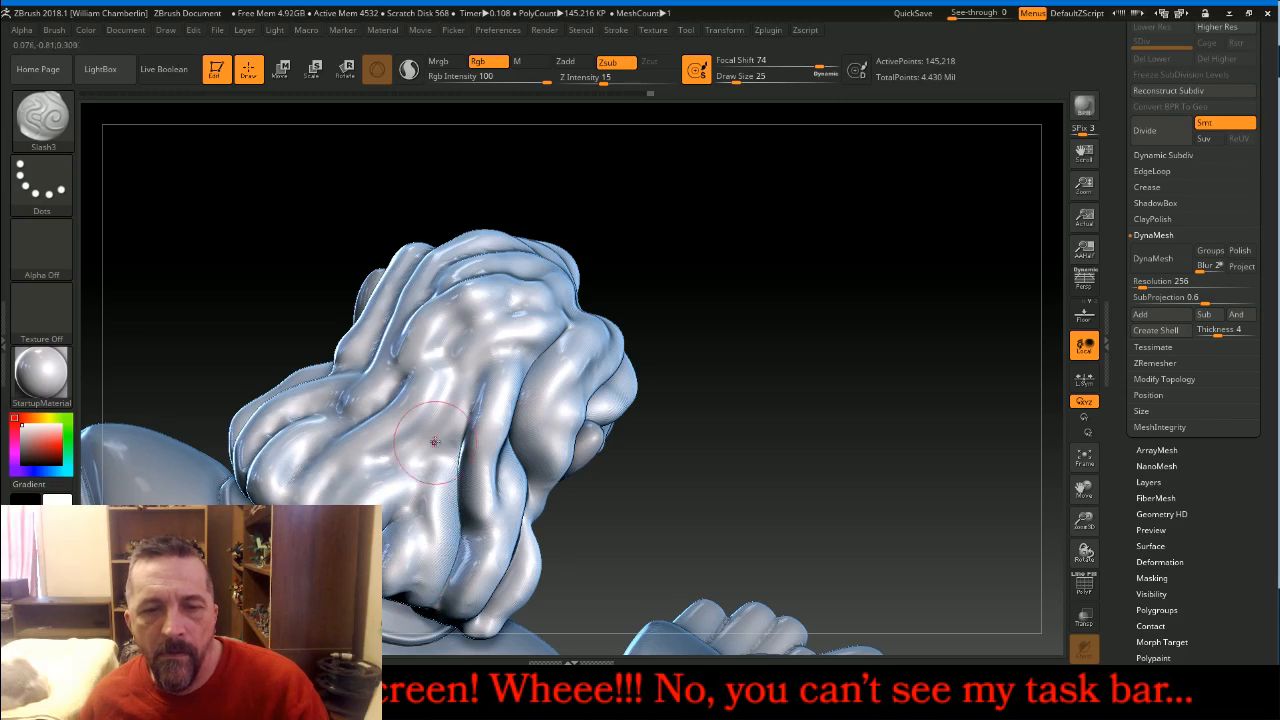
mouse_move(463, 365)
mouse_down()
mouse_move(459, 339)
mouse_move(412, 440)
mouse_move(347, 484)
mouse_up()
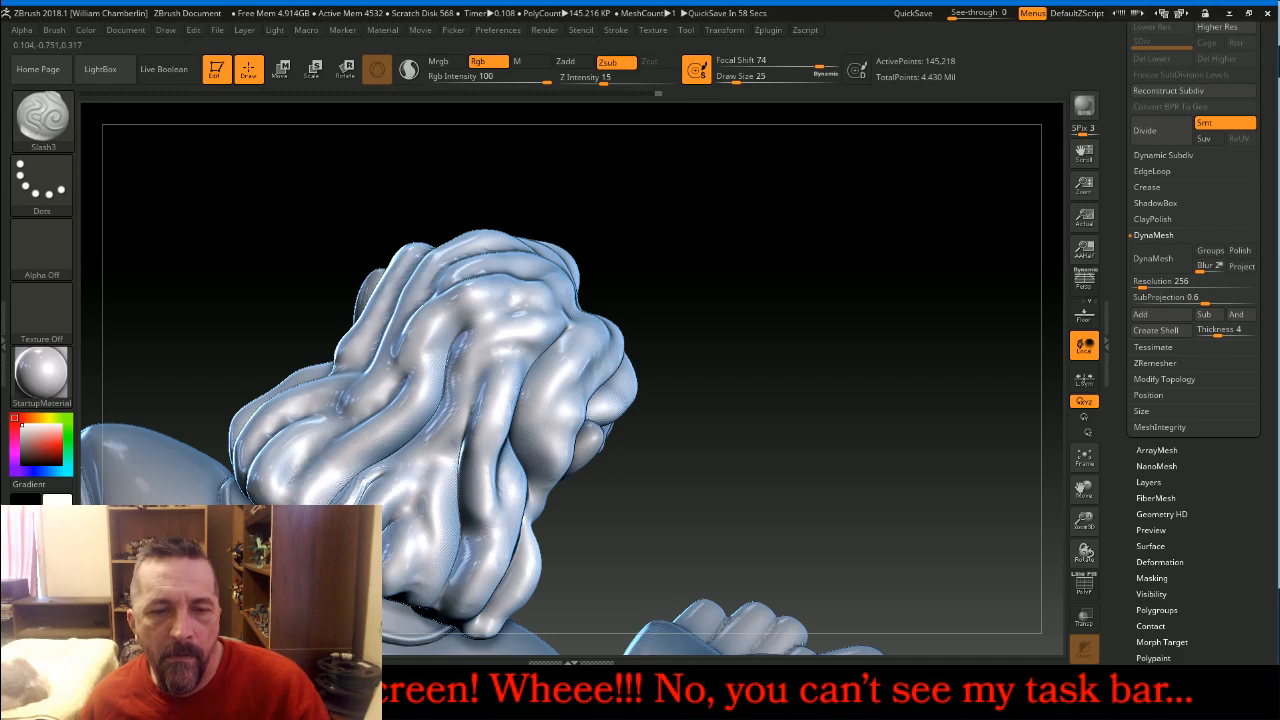
Carve long grooves between the locks on the left side of the hair, behind and below the left ear
mouse_move(777, 291)
mouse_down()
mouse_move(789, 316)
mouse_move(560, 260)
mouse_up()
mouse_move(415, 234)
mouse_down()
mouse_move(418, 294)
mouse_move(370, 408)
mouse_move(300, 421)
mouse_up()
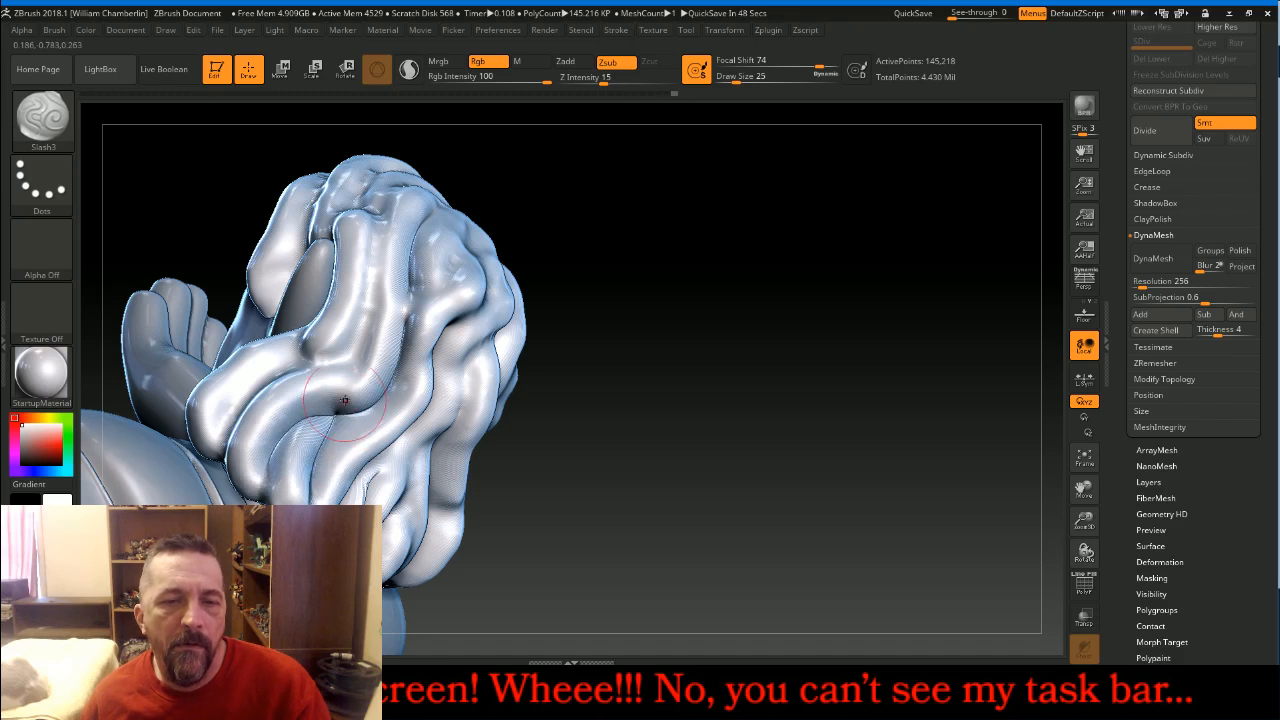
drag(359, 344, 340, 400)
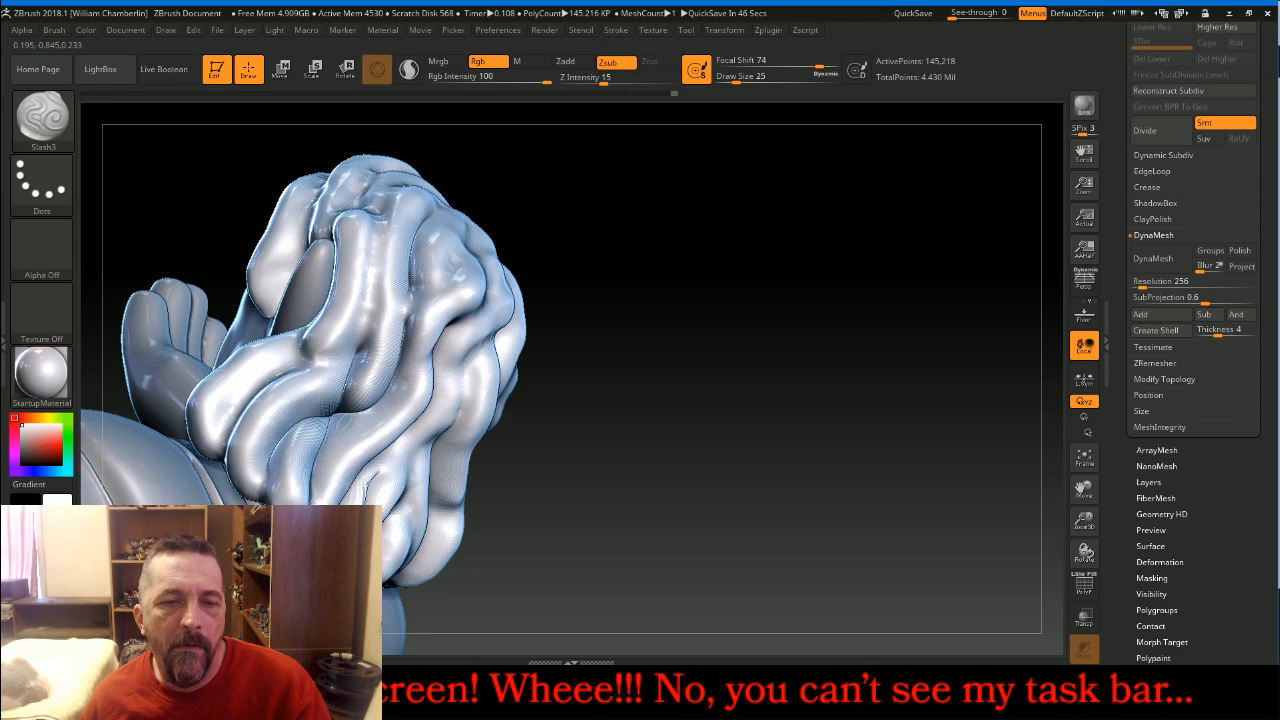
drag(362, 340, 373, 233)
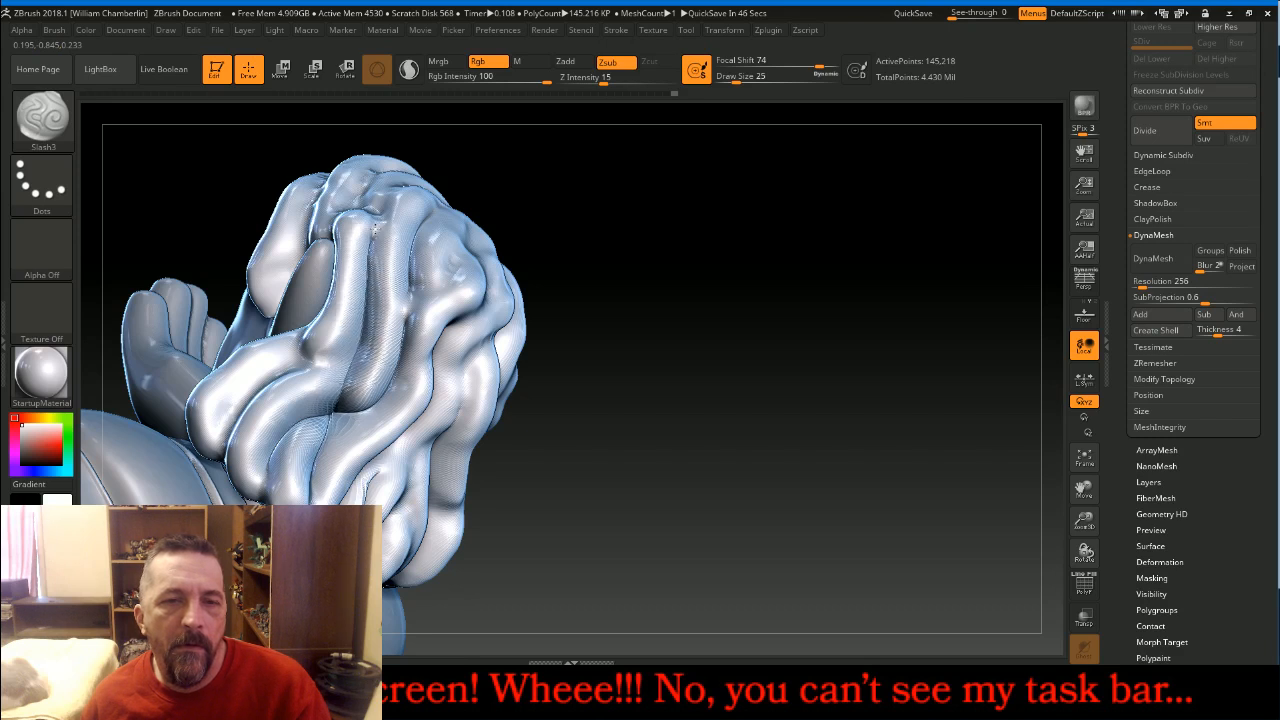
mouse_move(545, 235)
mouse_down()
mouse_move(680, 240)
mouse_move(523, 289)
mouse_up()
drag(333, 323, 312, 455)
Carve a groove between the locks above the left side of the forehead and the left ear
mouse_move(444, 316)
mouse_down()
mouse_move(543, 320)
mouse_move(529, 283)
mouse_move(720, 390)
mouse_move(968, 491)
mouse_up()
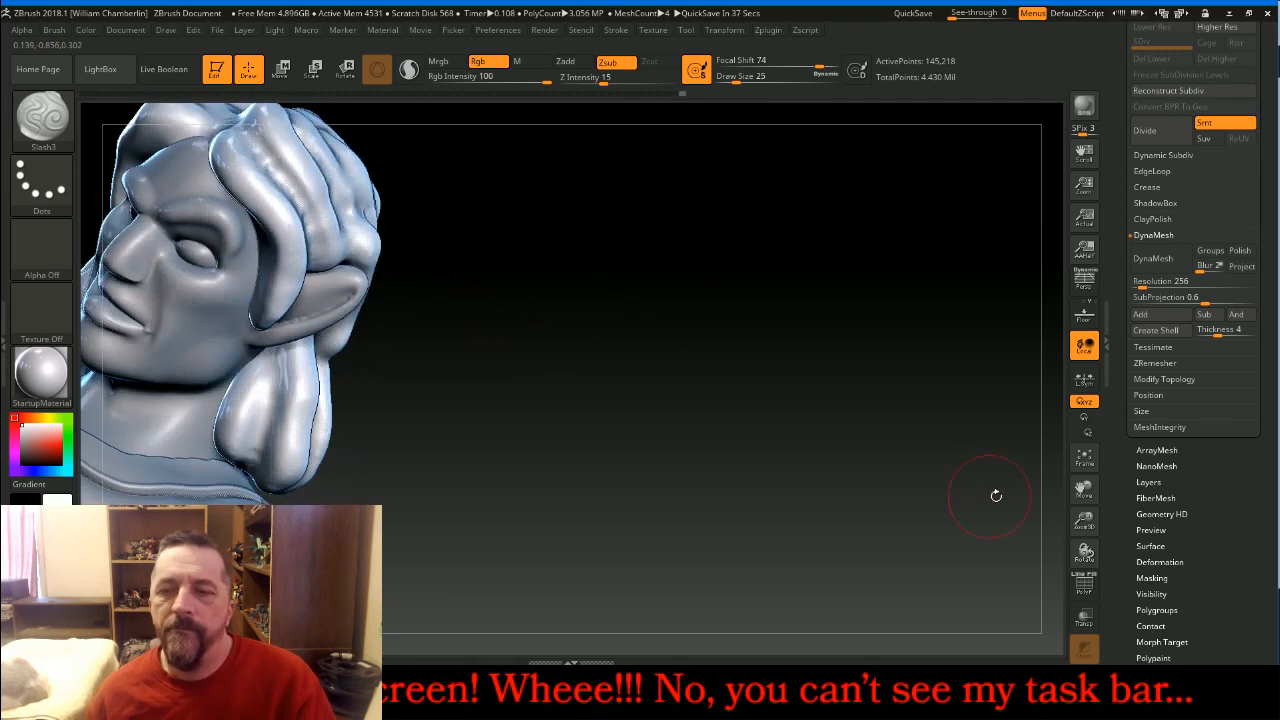
drag(1084, 489, 1132, 608)
drag(566, 294, 610, 267)
mouse_move(262, 296)
mouse_down()
mouse_move(300, 322)
mouse_move(362, 428)
mouse_up()
mouse_move(630, 240)
mouse_down()
mouse_move(600, 277)
mouse_move(330, 300)
mouse_move(353, 357)
mouse_move(415, 352)
mouse_up()
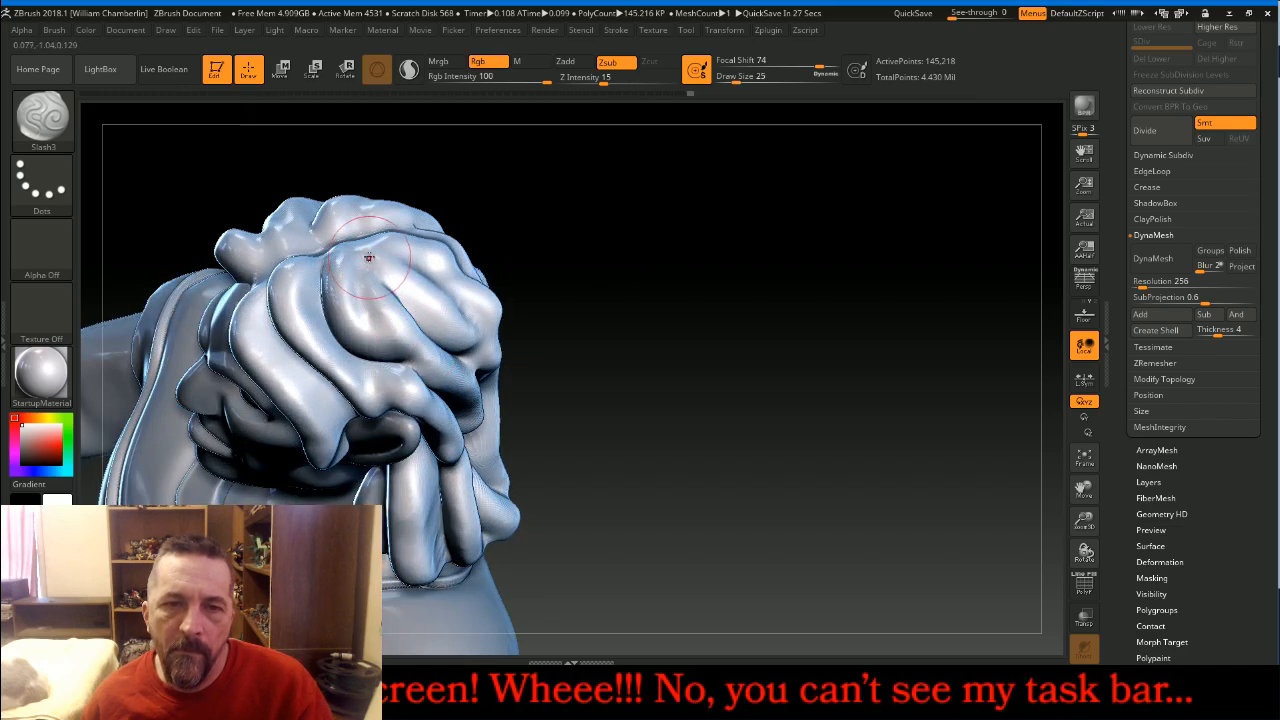
Cut along the parting on top of the head and separate the locks on both sides of it
mouse_move(600, 250)
mouse_down()
mouse_move(631, 234)
mouse_move(591, 289)
mouse_move(575, 280)
mouse_up()
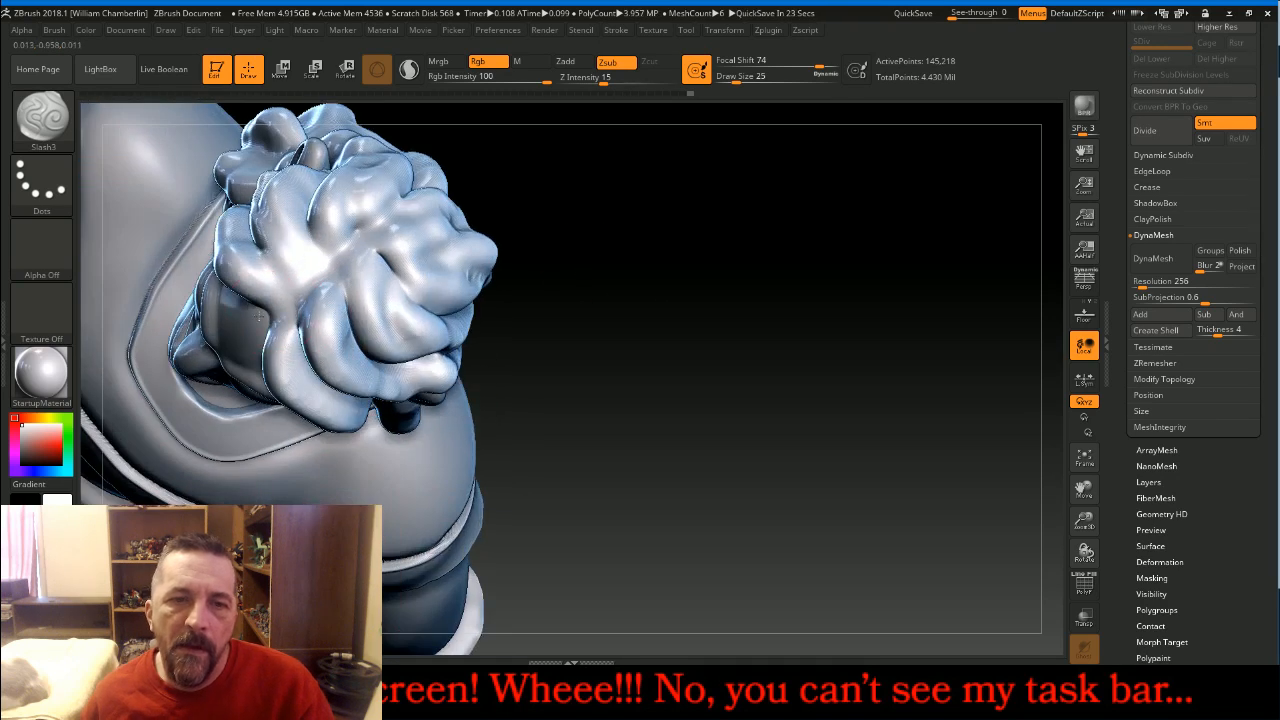
mouse_move(288, 300)
mouse_down()
mouse_move(375, 215)
mouse_move(366, 228)
mouse_move(384, 254)
mouse_move(301, 334)
mouse_up()
drag(261, 245, 281, 282)
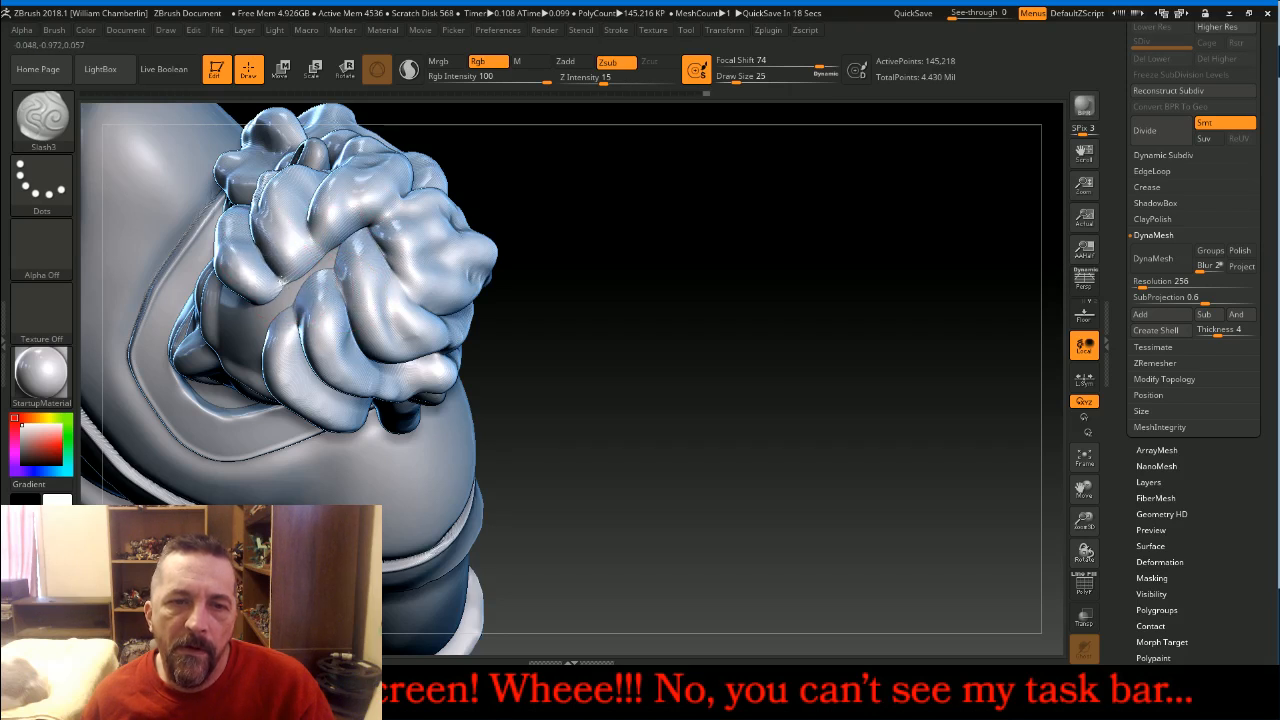
drag(318, 220, 324, 248)
drag(356, 185, 371, 217)
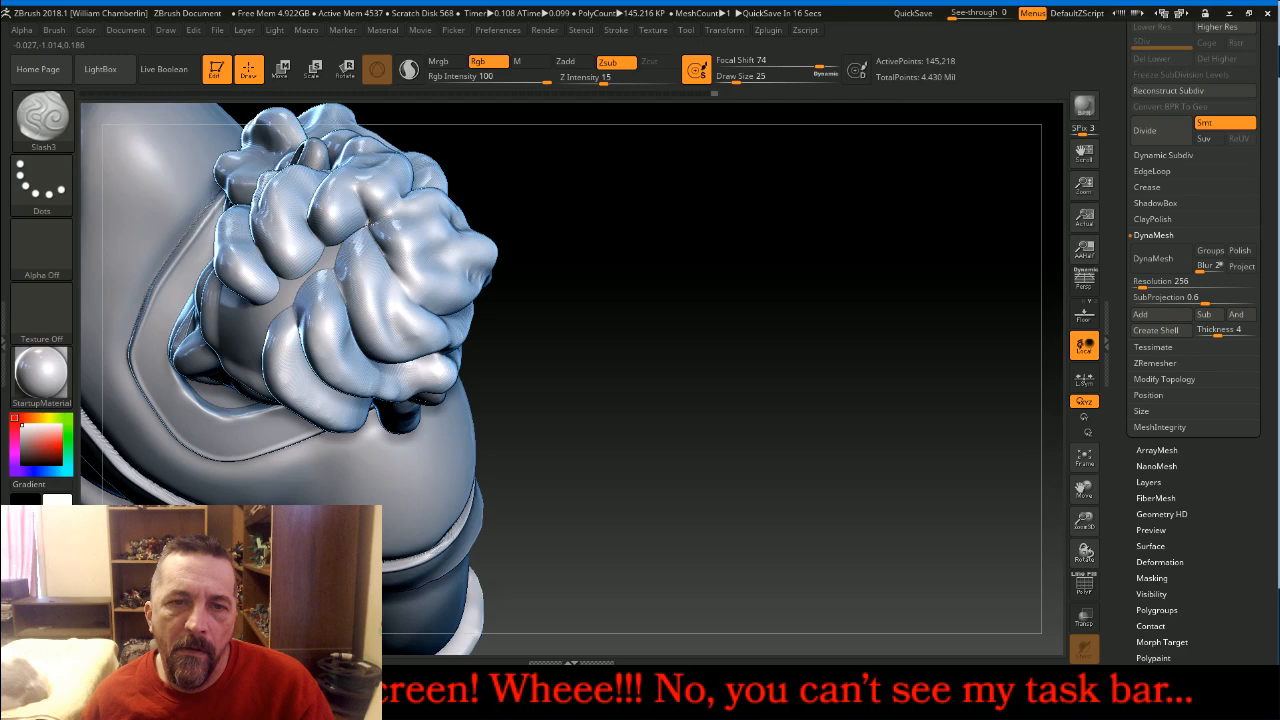
Carve a groove in the hair below the right ear, undoing the first stroke and redrawing it down to the tips
mouse_move(721, 432)
mouse_down()
mouse_move(680, 303)
mouse_move(912, 292)
mouse_up()
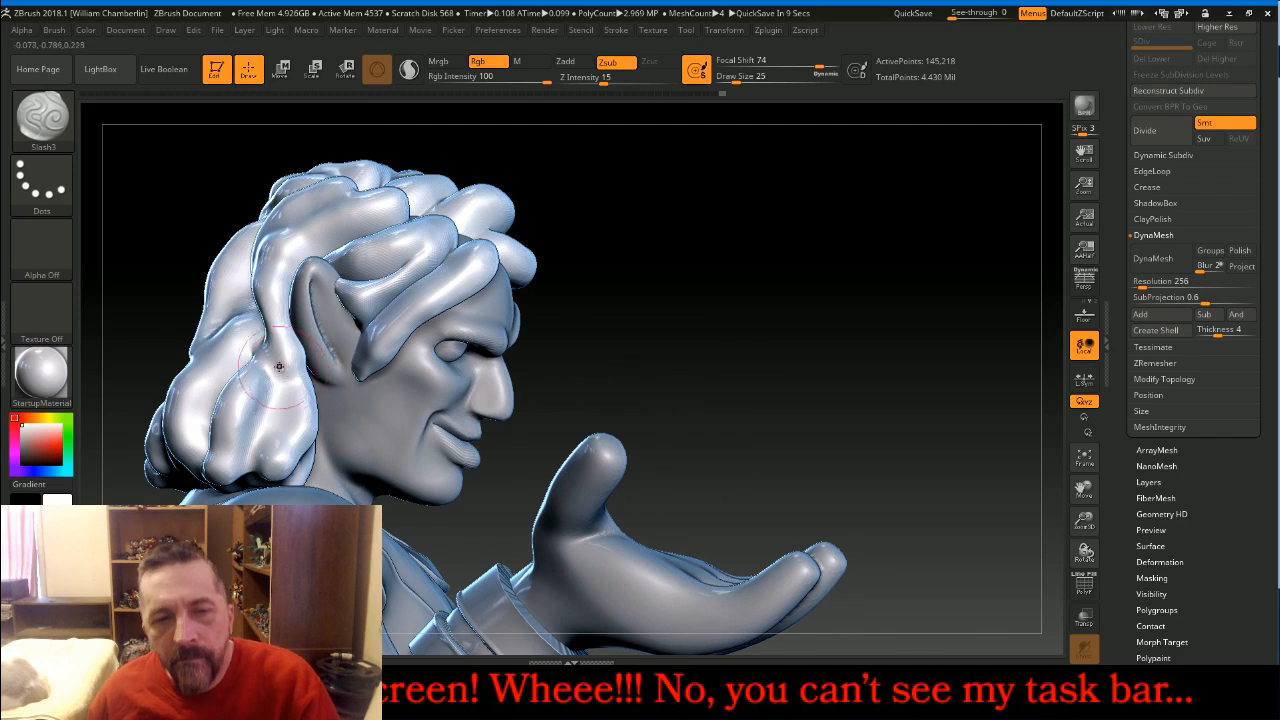
mouse_move(262, 347)
mouse_down()
mouse_move(284, 410)
mouse_move(264, 453)
mouse_up()
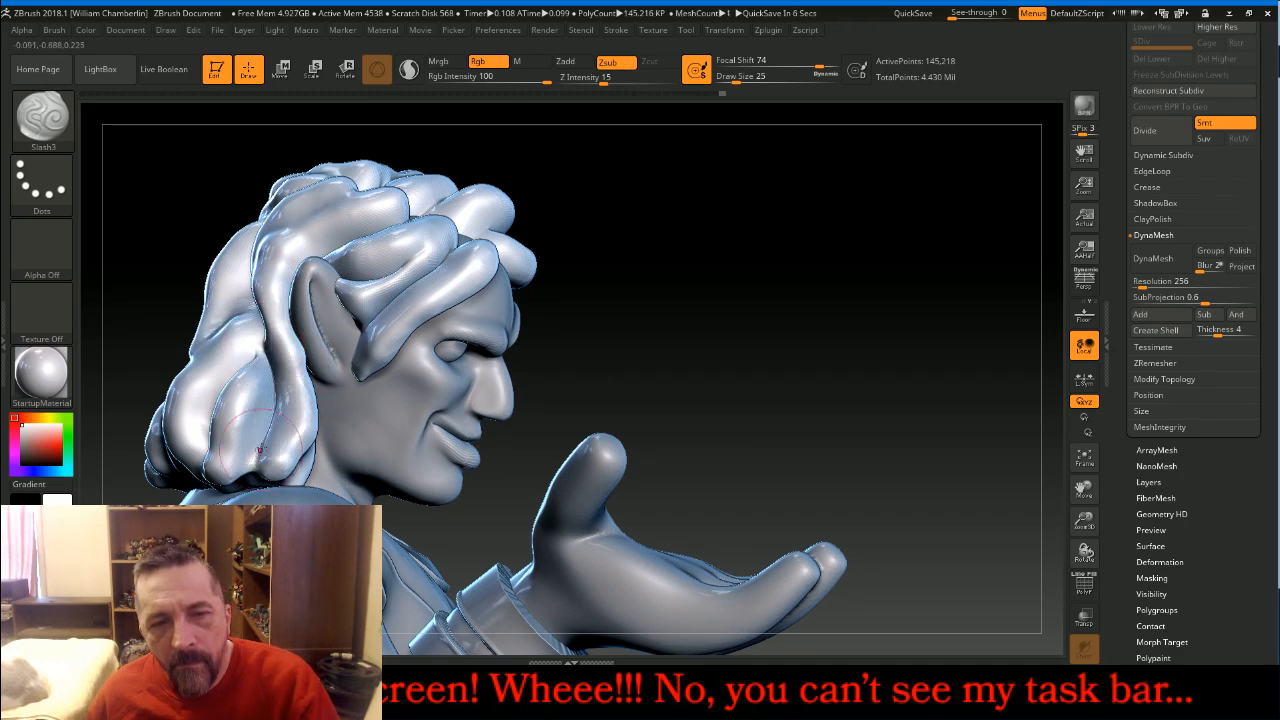
key(ctrl+z)
drag(274, 407, 247, 480)
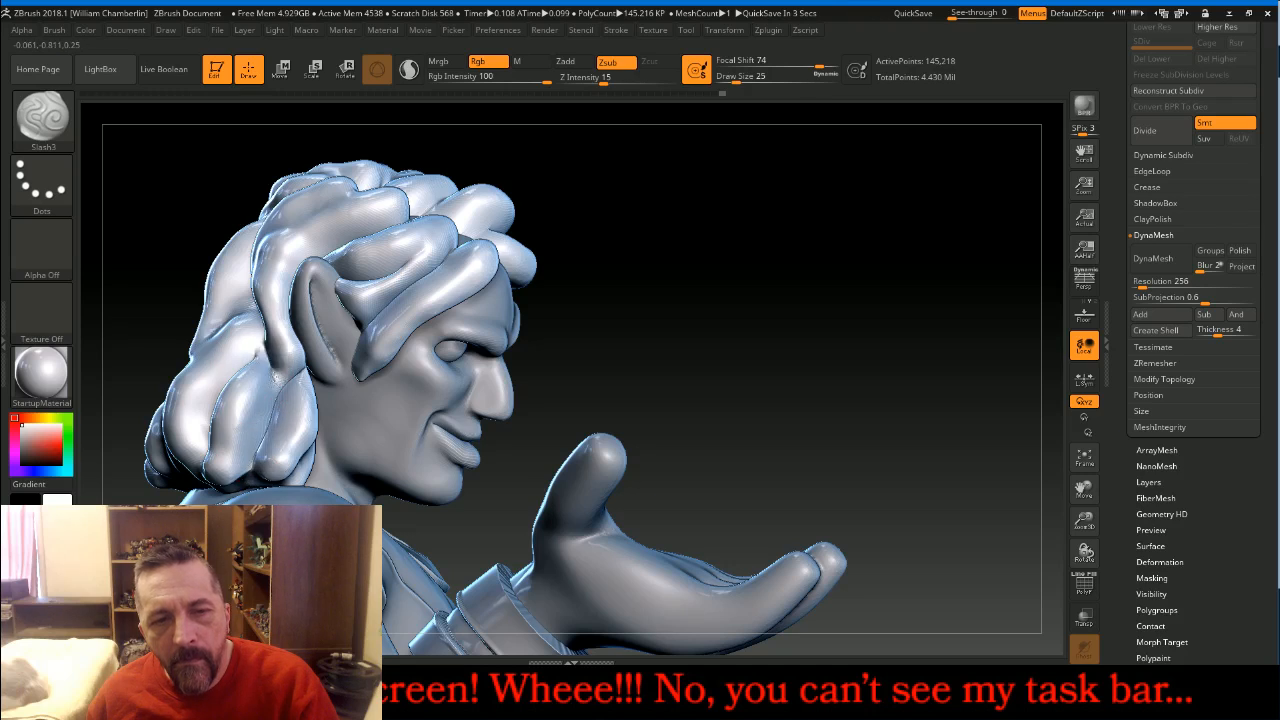
Carve grooves between the curved locks over the crown and the upper left side of the hair
drag(686, 331, 654, 334)
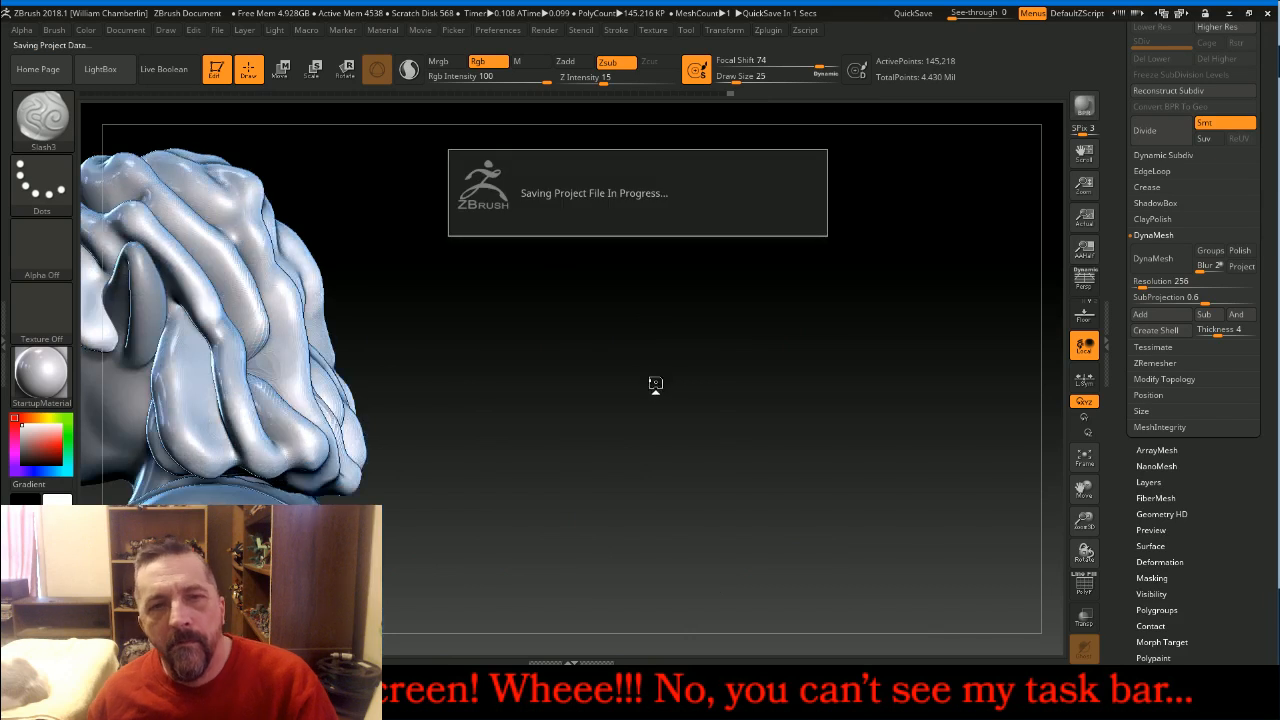
click(1087, 459)
drag(997, 473, 850, 400)
drag(505, 217, 591, 338)
drag(493, 283, 560, 405)
drag(317, 488, 345, 400)
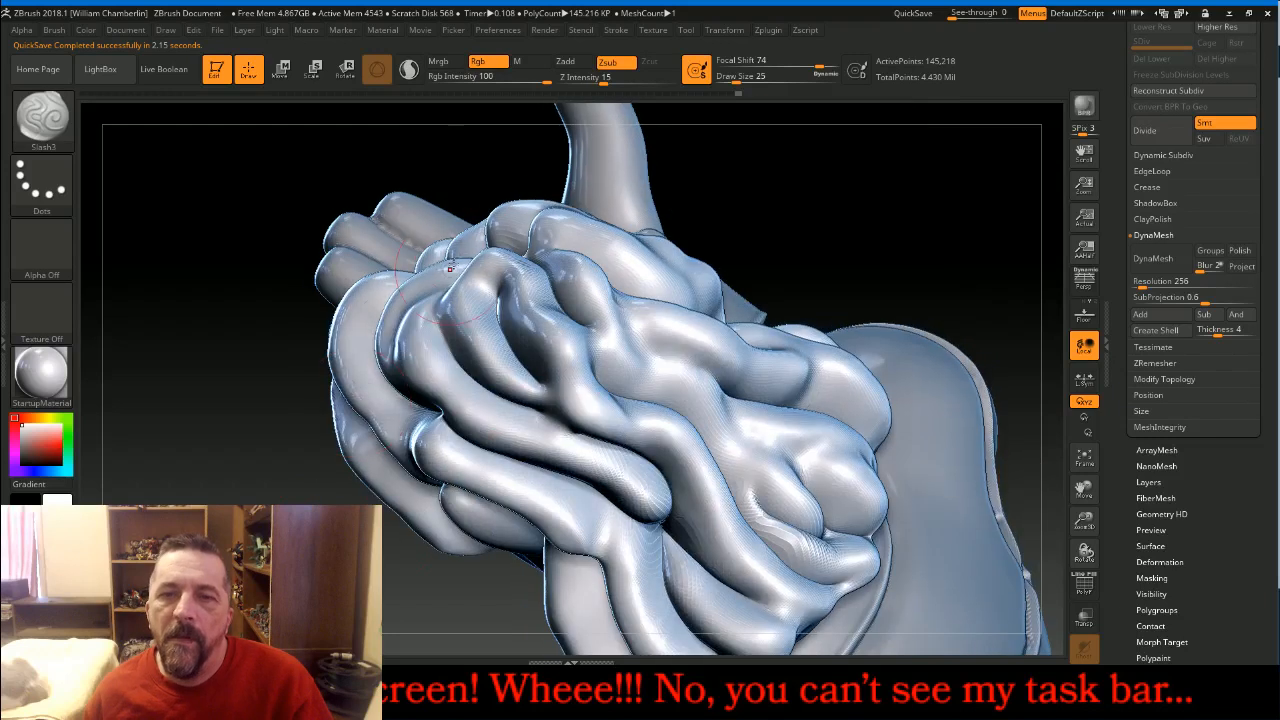
Switch Slash3 to Zadd with a Z Intensity of 7 and raise ridges along the front lock left of the forehead
click(578, 64)
drag(611, 81, 592, 81)
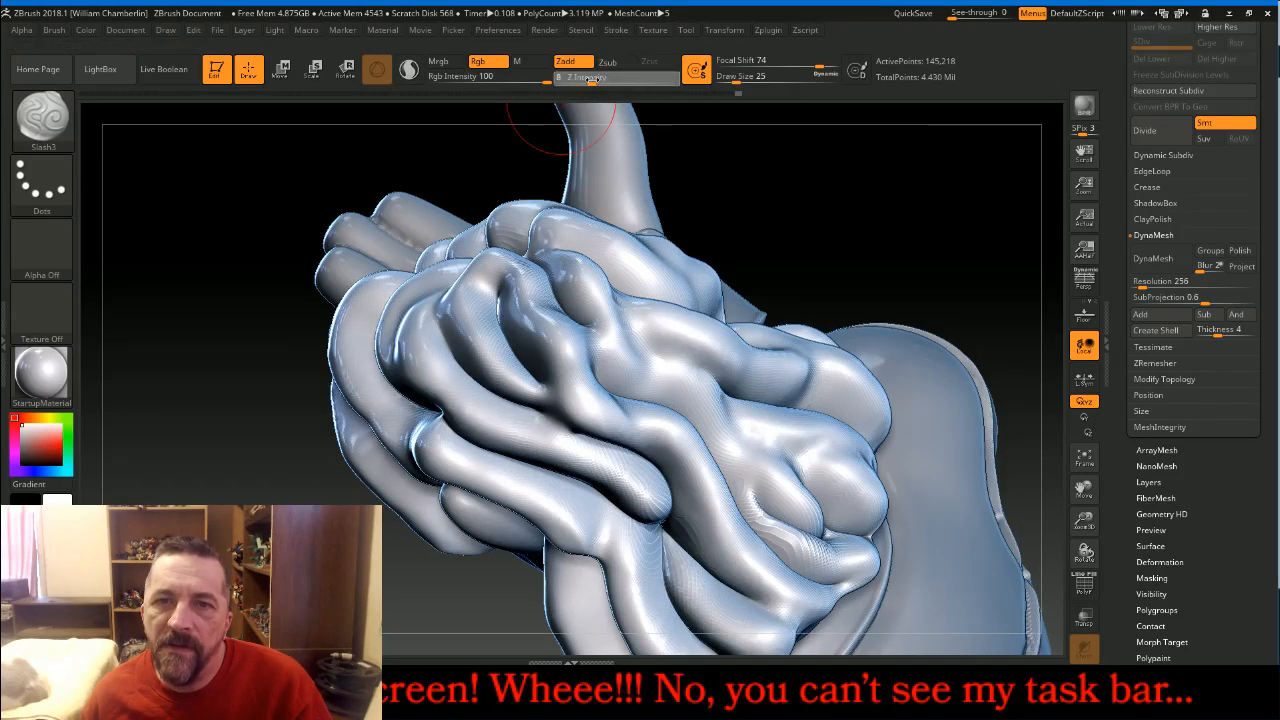
mouse_move(902, 232)
mouse_down()
mouse_move(914, 191)
mouse_move(894, 274)
mouse_up()
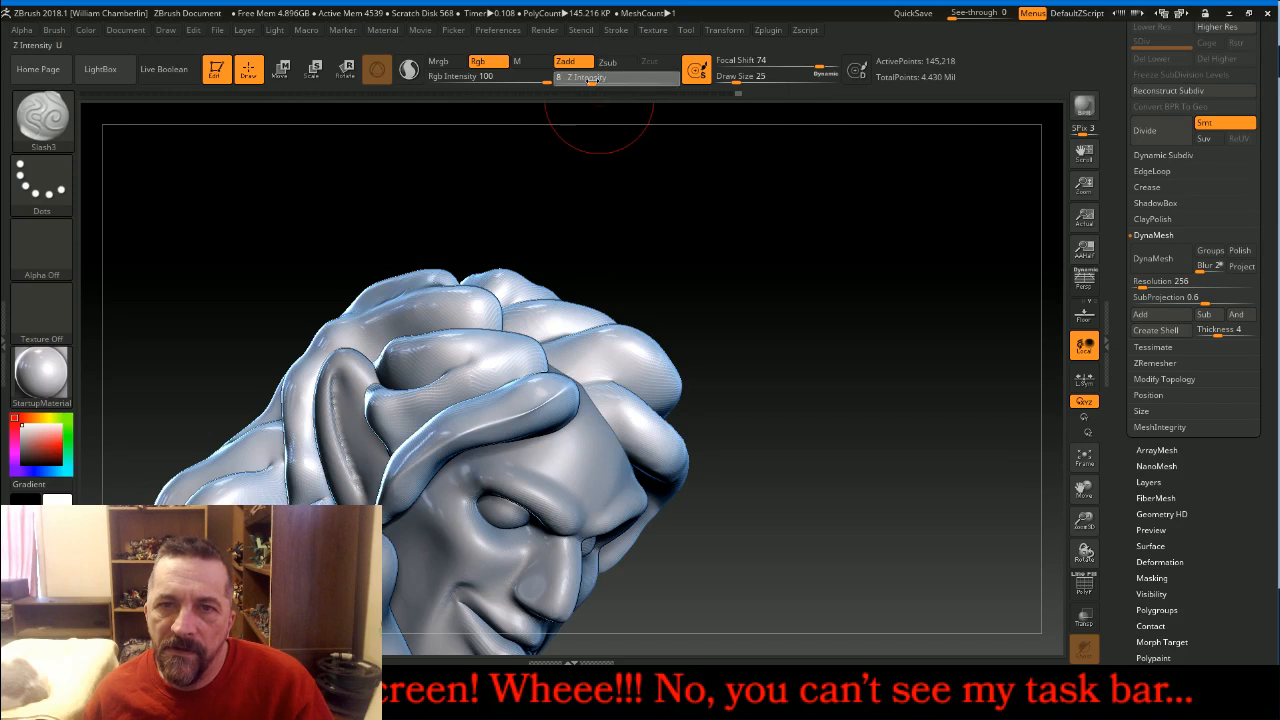
drag(808, 277, 955, 388)
mouse_move(1081, 488)
mouse_down()
mouse_move(1082, 455)
mouse_move(1028, 337)
mouse_up()
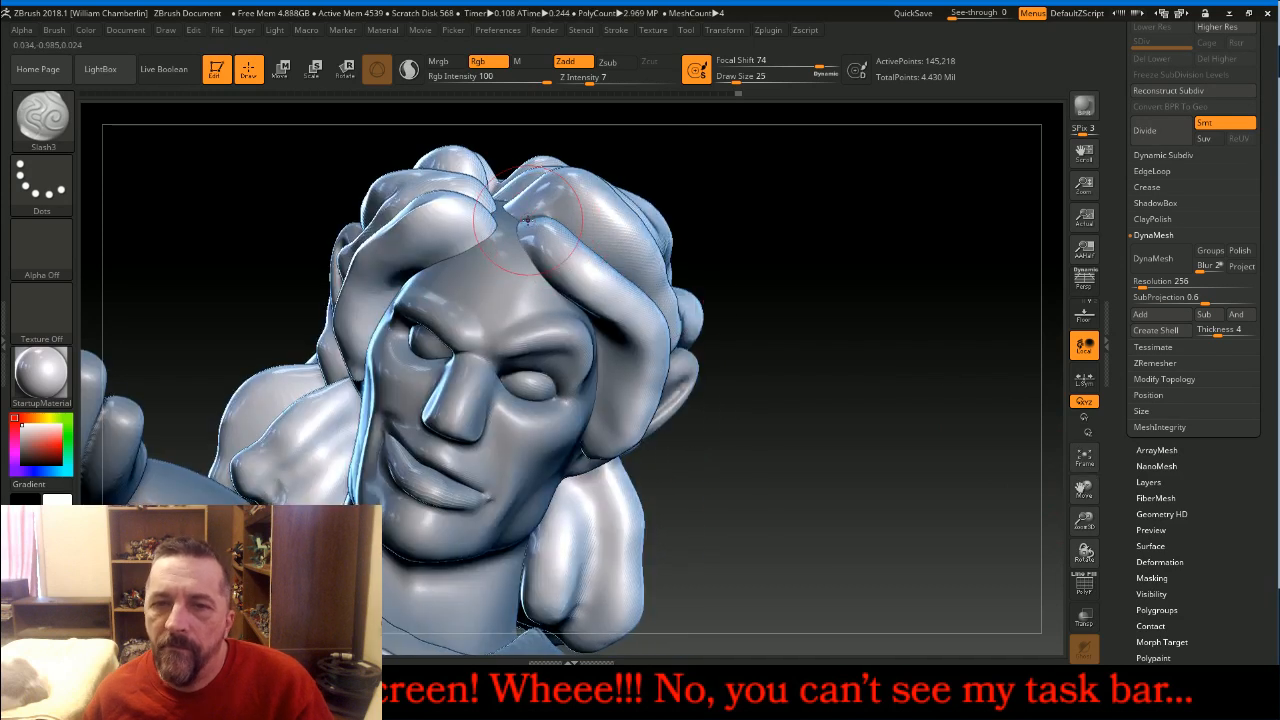
drag(543, 235, 660, 350)
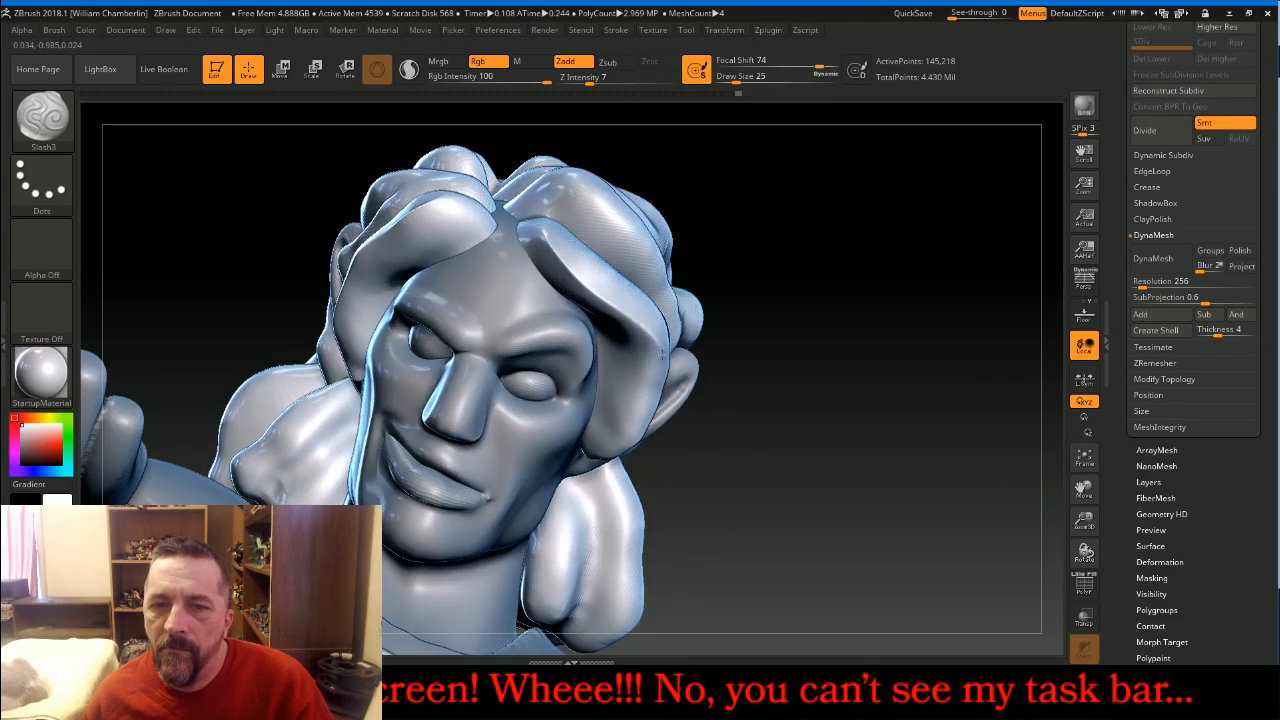
mouse_move(645, 403)
mouse_down()
mouse_move(627, 433)
mouse_move(586, 455)
mouse_up()
Raise a ridge along the lock directly below the left ear and smooth it
mouse_move(872, 412)
mouse_down()
mouse_move(824, 411)
mouse_move(630, 575)
mouse_move(640, 628)
mouse_up()
drag(1082, 487, 1050, 374)
drag(677, 381, 680, 556)
mouse_move(748, 522)
mouse_down()
mouse_move(815, 437)
mouse_move(721, 308)
mouse_move(656, 480)
mouse_up()
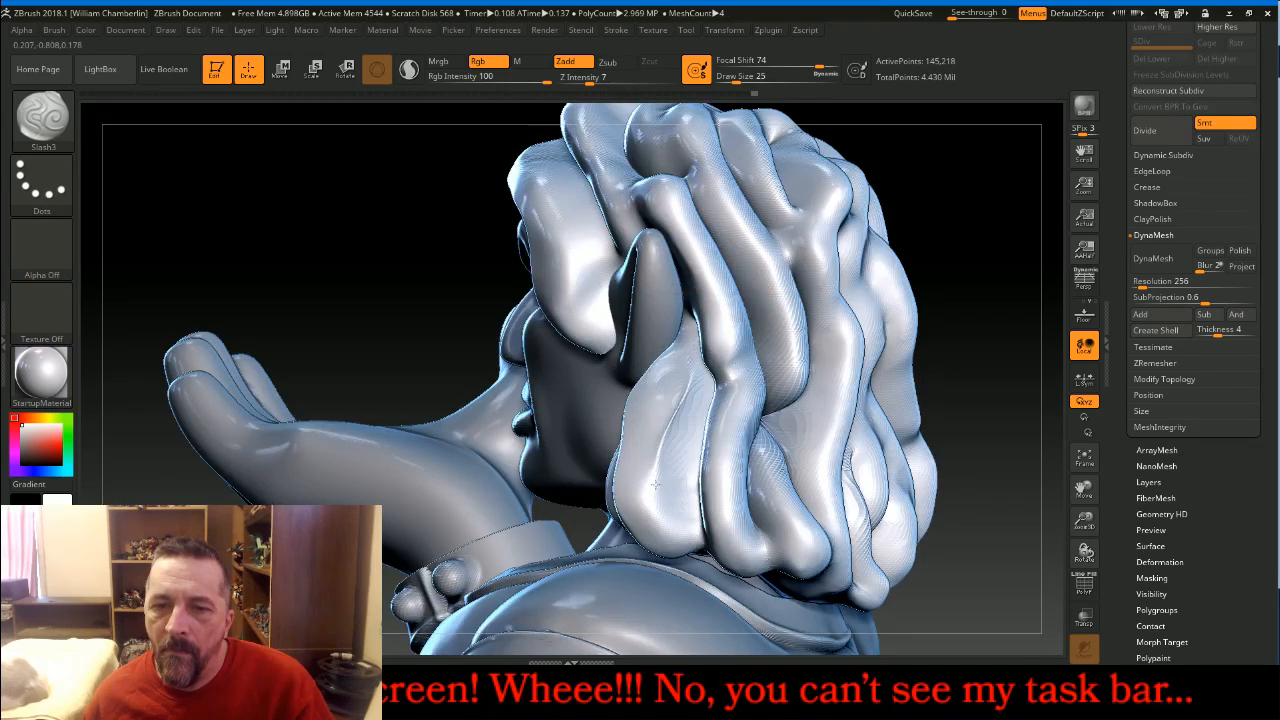
key(shift)
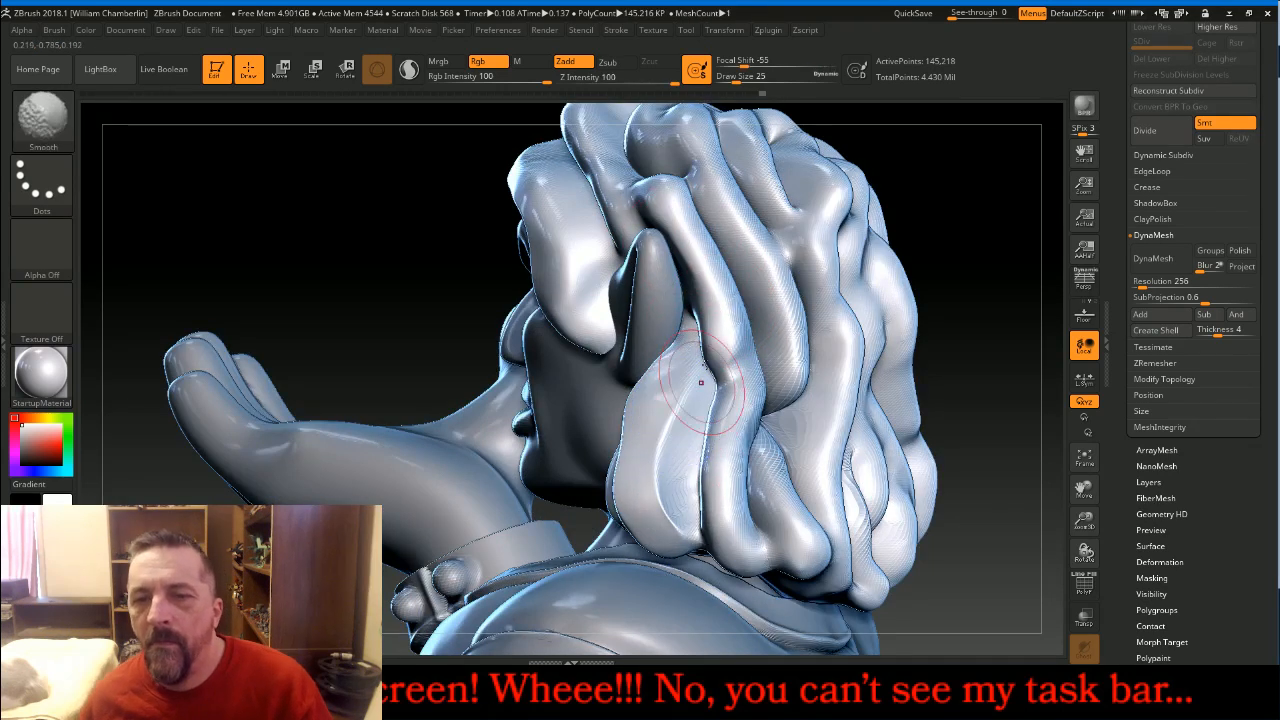
Raise long ridges along the two locks running down behind the left ear to the shoulder
mouse_move(660, 188)
mouse_down()
mouse_move(732, 337)
mouse_move(692, 405)
mouse_up()
mouse_move(744, 360)
mouse_down()
mouse_move(725, 545)
mouse_move(768, 562)
mouse_up()
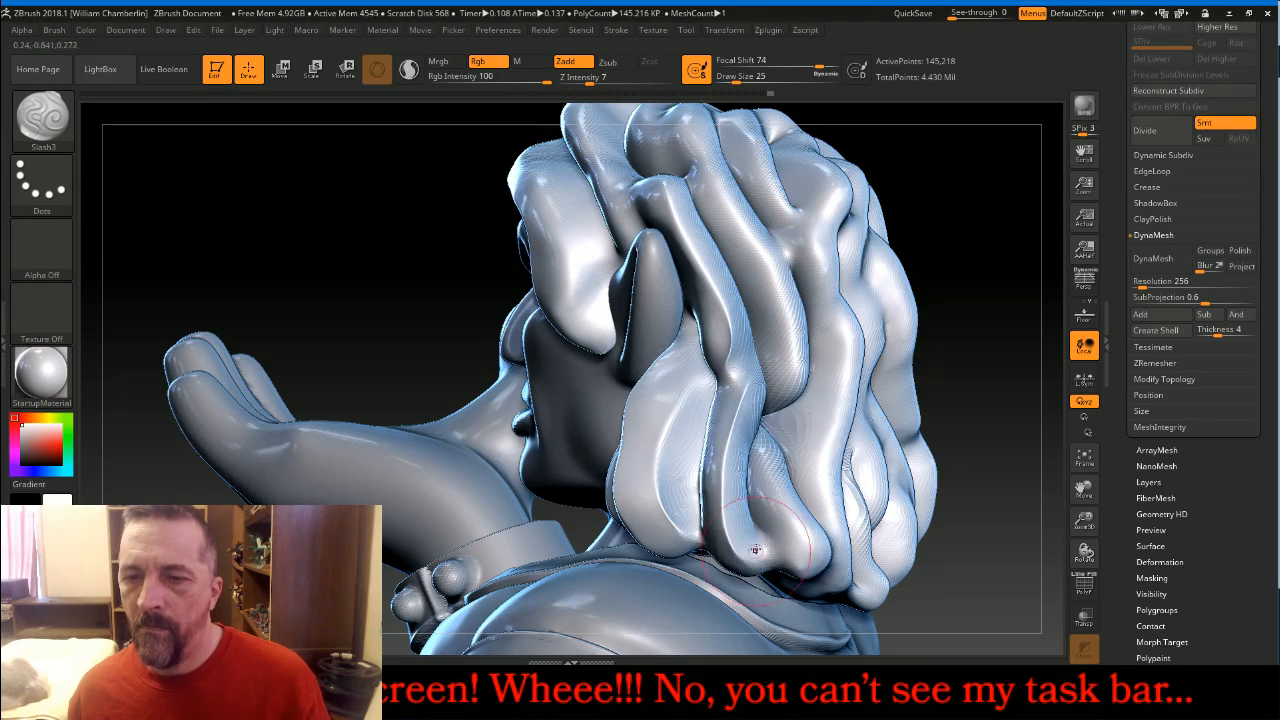
drag(764, 434, 806, 562)
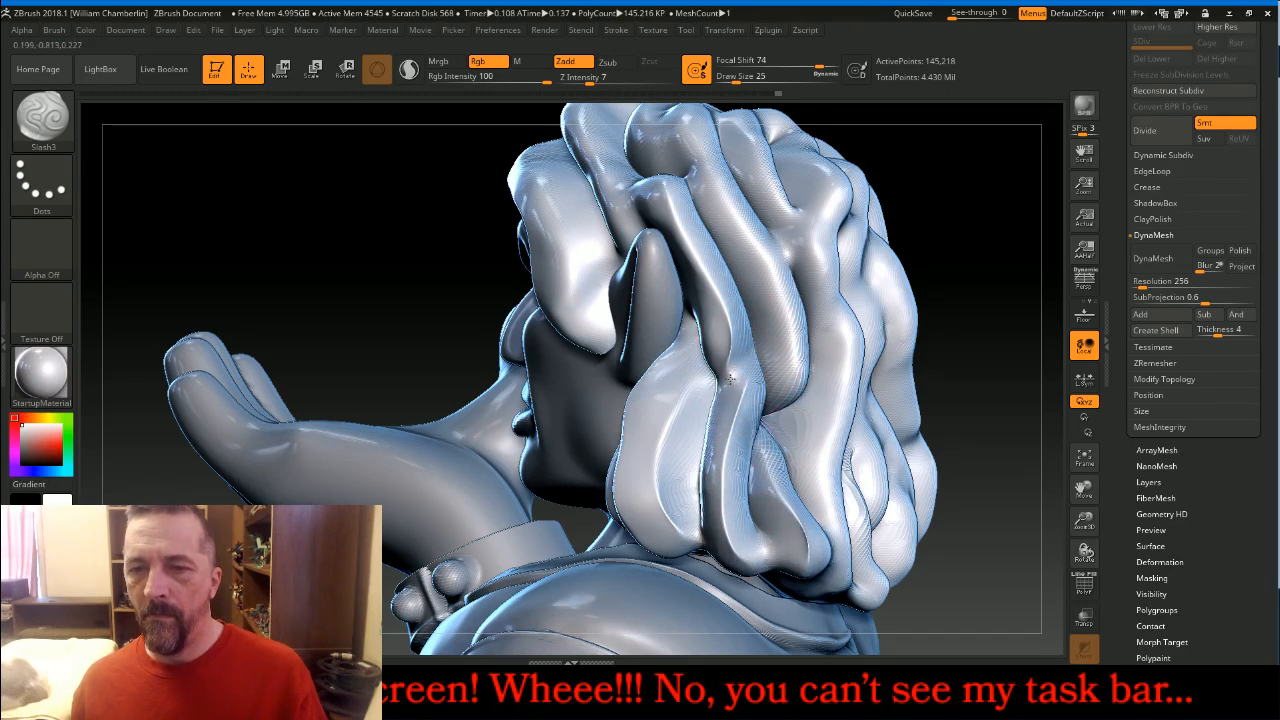
Raise ridges along the lock behind the left ear and the curved locks over the top of the head
mouse_move(727, 130)
mouse_down()
mouse_move(715, 178)
mouse_move(783, 315)
mouse_move(785, 390)
mouse_up()
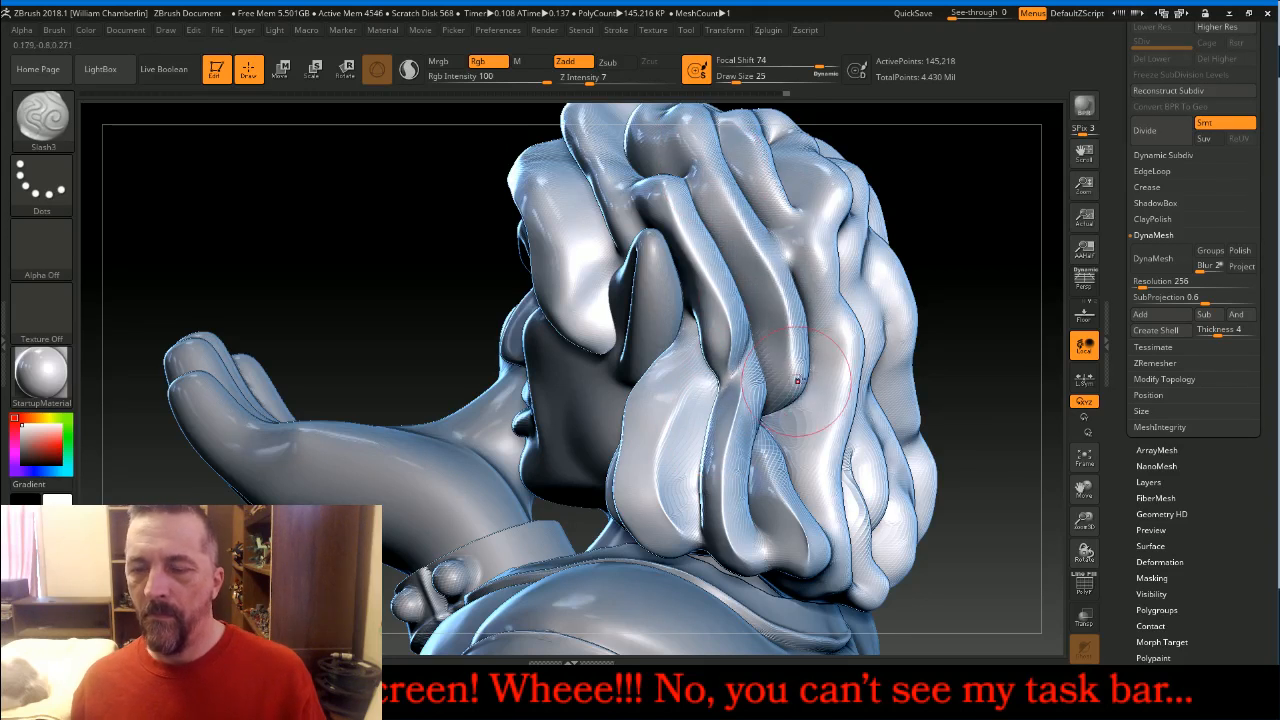
drag(941, 331, 1052, 385)
drag(1085, 490, 1087, 640)
drag(982, 380, 935, 425)
drag(941, 253, 547, 218)
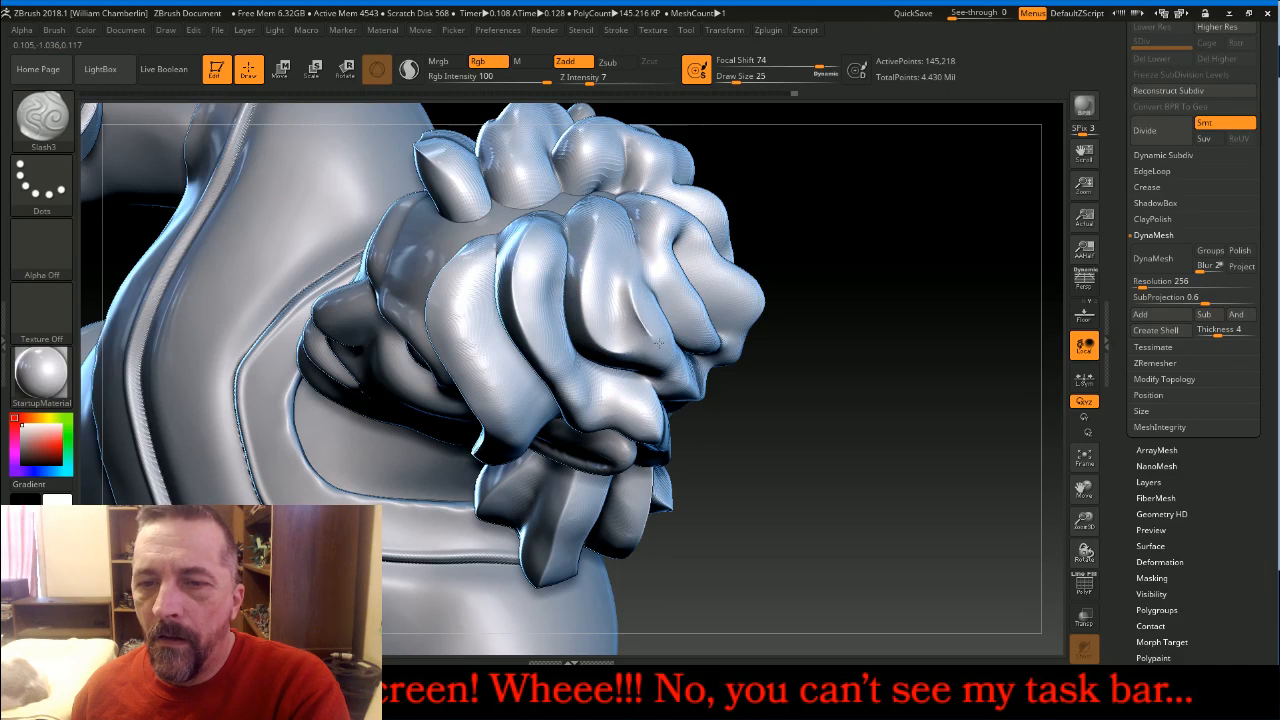
drag(894, 386, 697, 357)
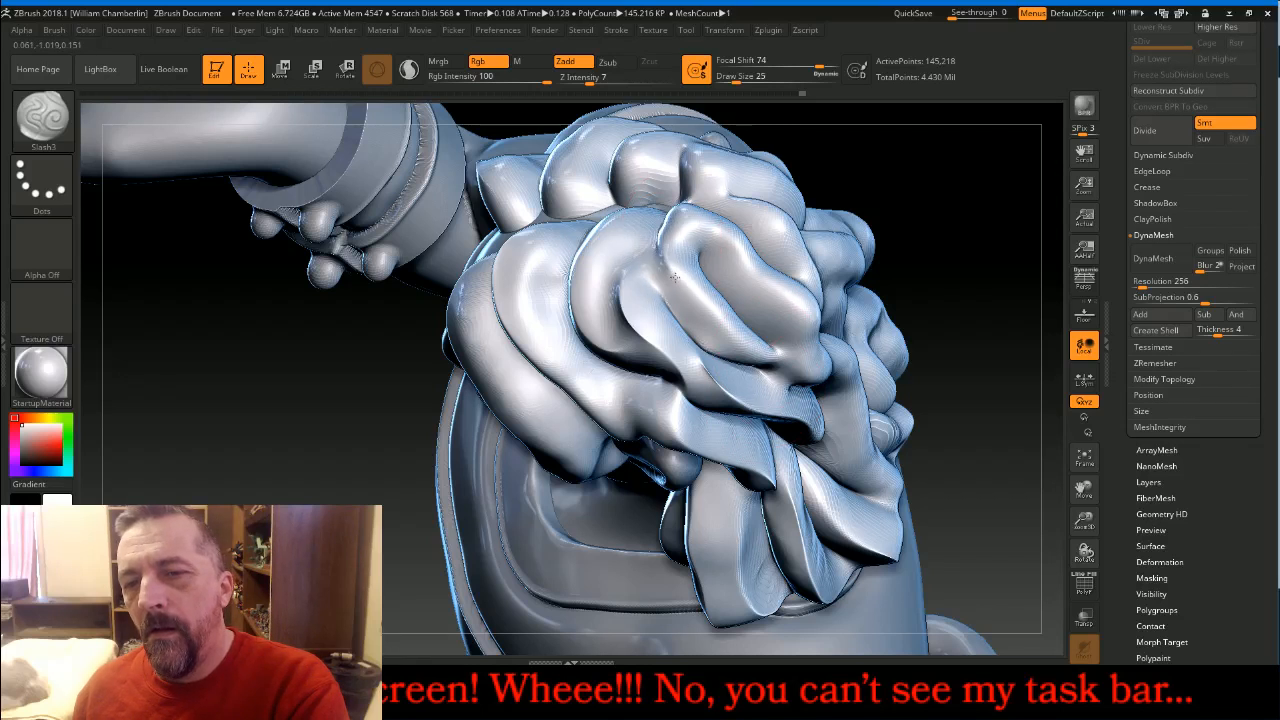
drag(710, 320, 769, 343)
mouse_move(982, 228)
mouse_down()
mouse_move(946, 249)
mouse_move(803, 243)
mouse_up()
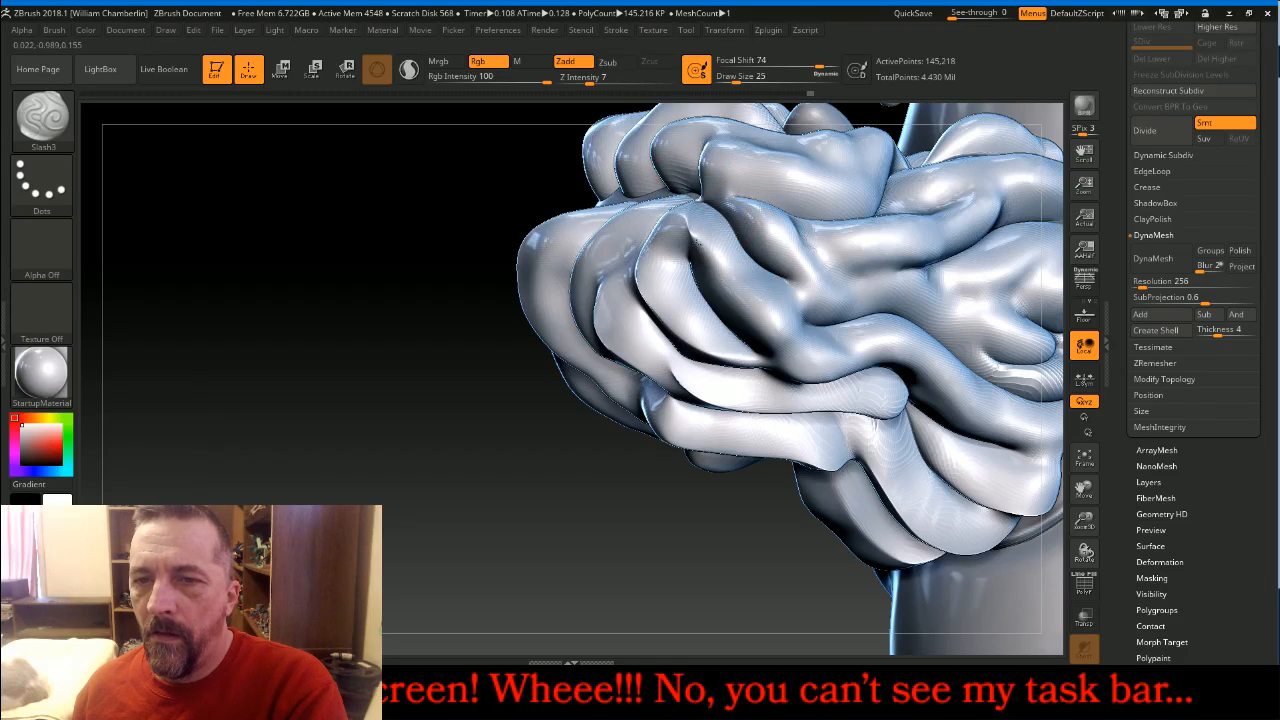
drag(714, 272, 782, 323)
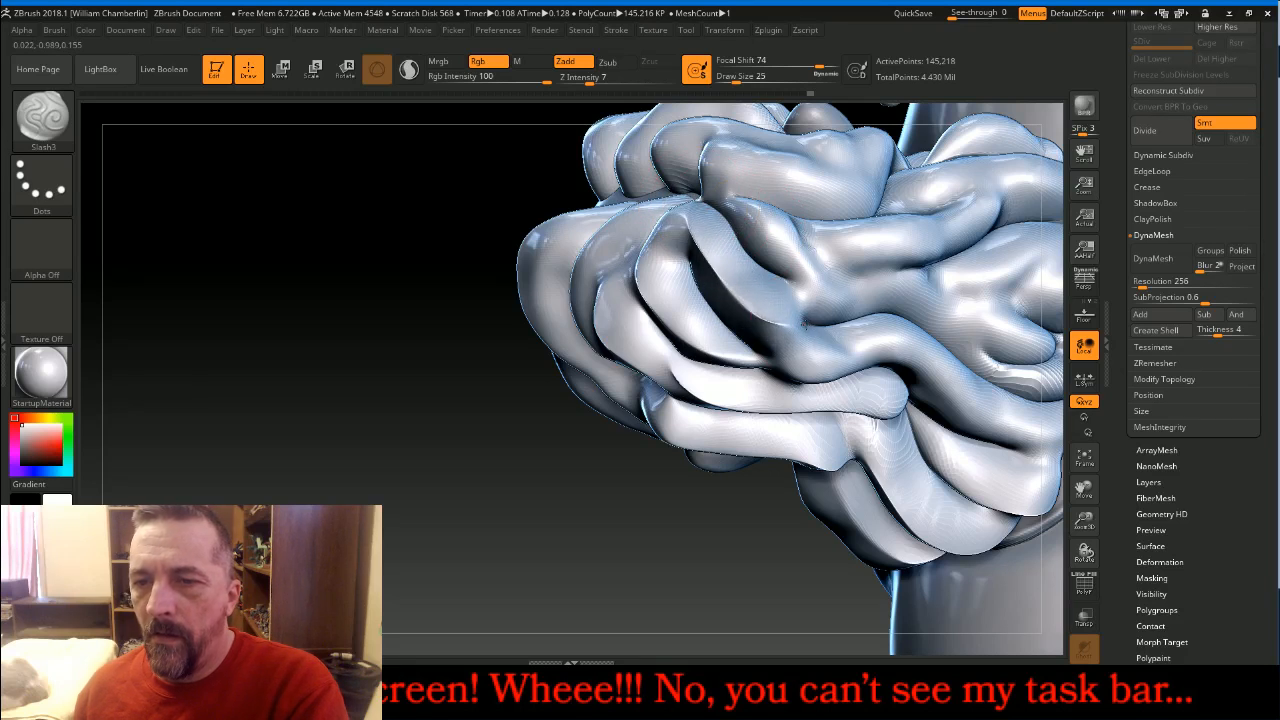
Raise ridges along the thick lock ends hanging at the back of the head
drag(1084, 488, 748, 390)
mouse_move(448, 478)
mouse_down()
mouse_move(420, 288)
mouse_move(548, 242)
mouse_move(695, 352)
mouse_move(732, 345)
mouse_move(779, 302)
mouse_move(645, 270)
mouse_up()
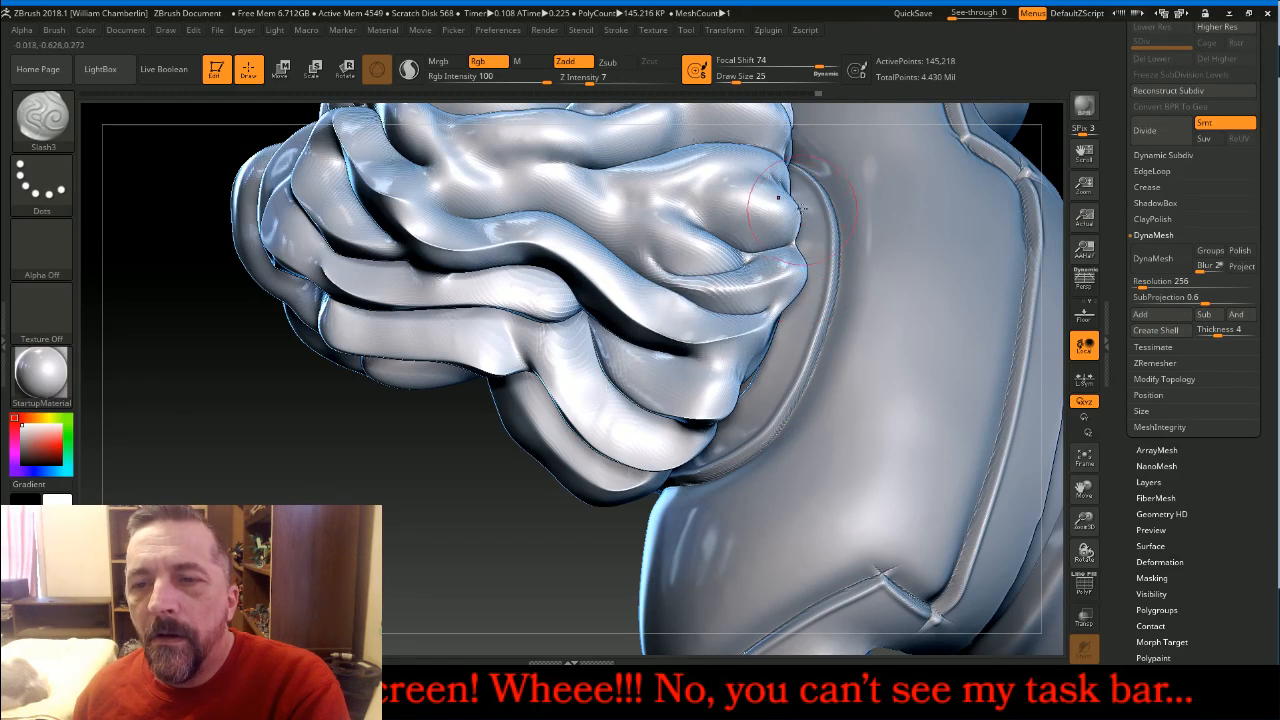
drag(784, 215, 689, 212)
mouse_move(752, 262)
mouse_down()
mouse_move(582, 207)
mouse_move(549, 167)
mouse_up()
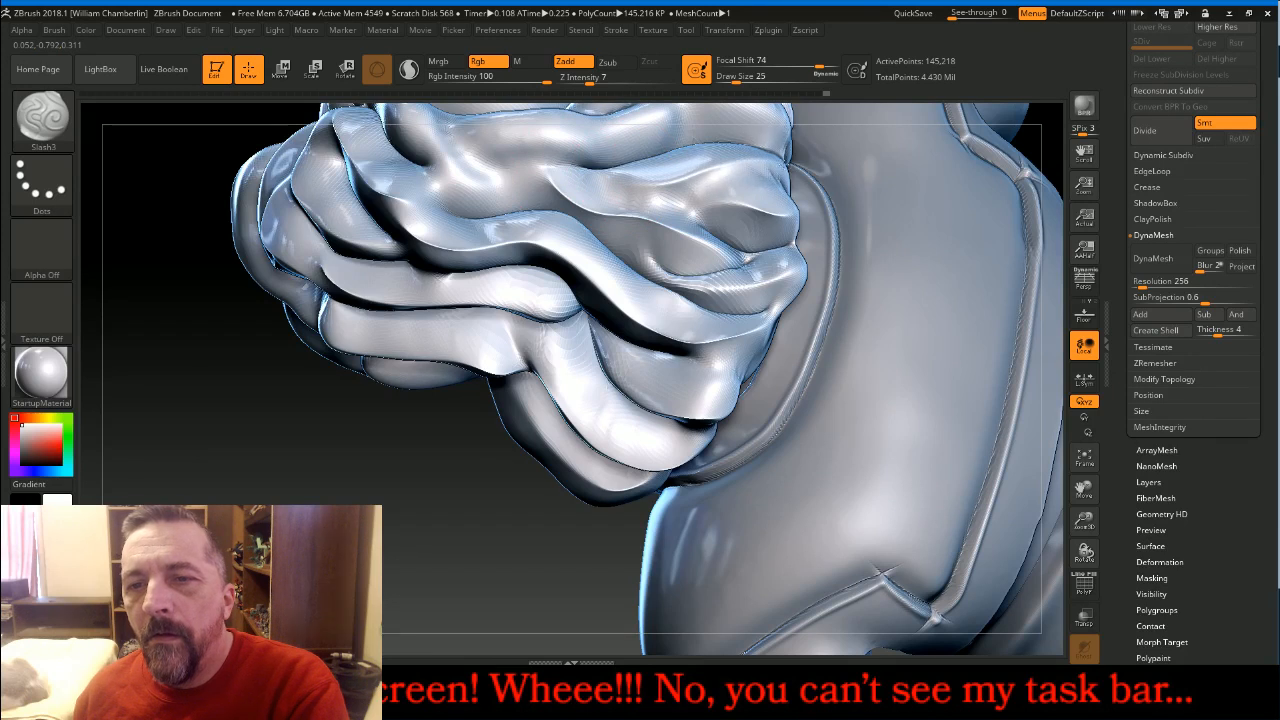
drag(1048, 440, 1128, 446)
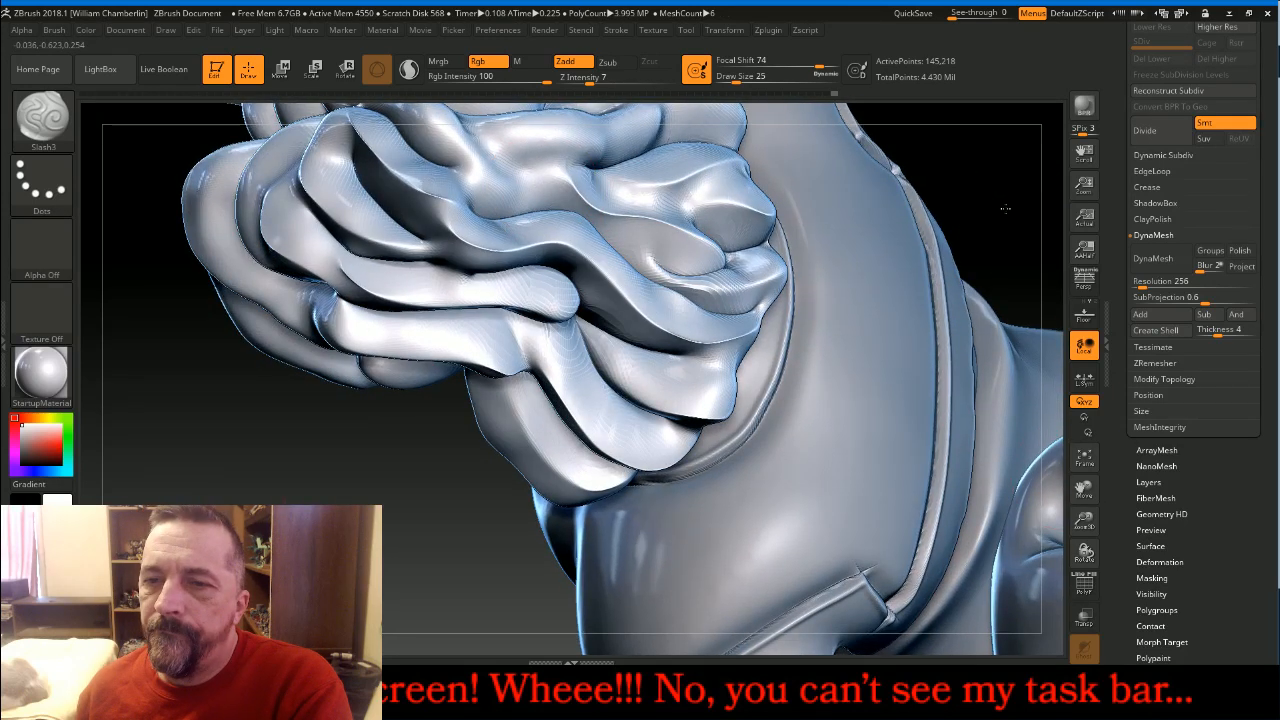
Raise ridges along the curved locks in front of and above the right ear
drag(1005, 208, 1025, 397)
drag(1084, 490, 993, 495)
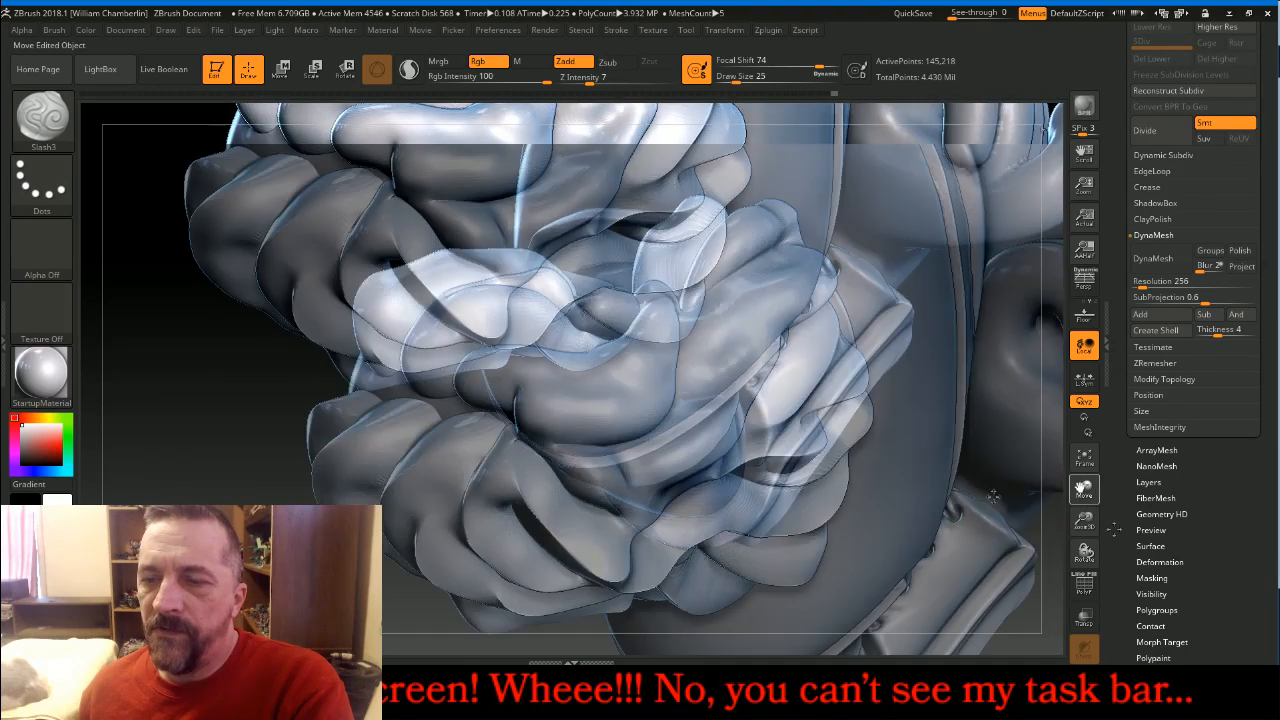
drag(1114, 529, 1100, 515)
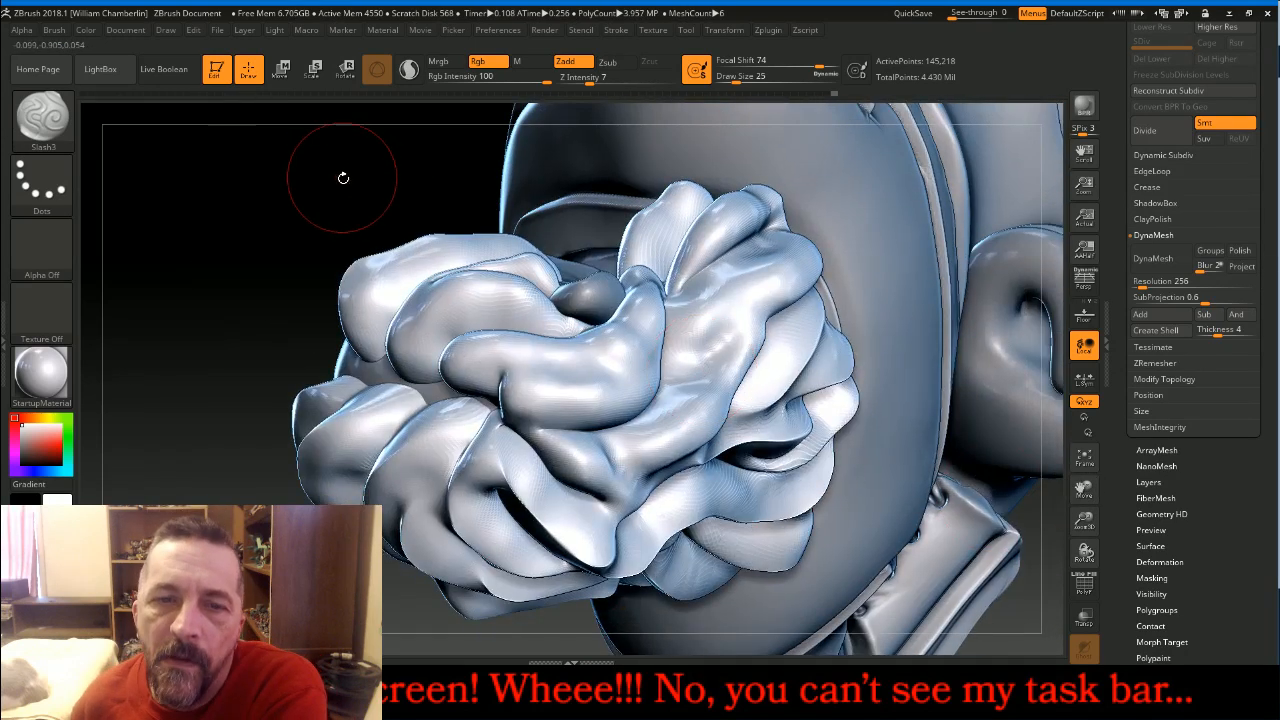
drag(367, 190, 713, 217)
drag(849, 197, 780, 257)
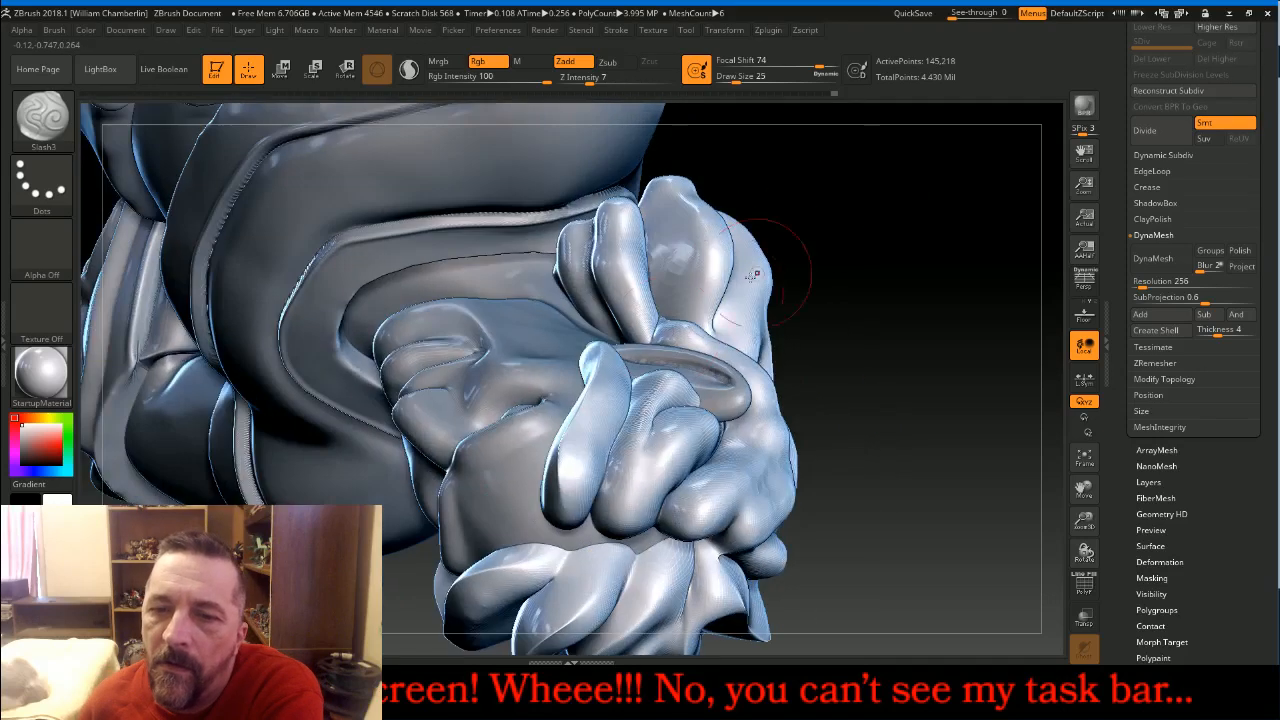
drag(635, 434, 669, 384)
mouse_move(951, 320)
mouse_down()
mouse_move(760, 433)
mouse_move(686, 448)
mouse_move(648, 480)
mouse_move(645, 526)
mouse_move(810, 432)
mouse_move(818, 370)
mouse_up()
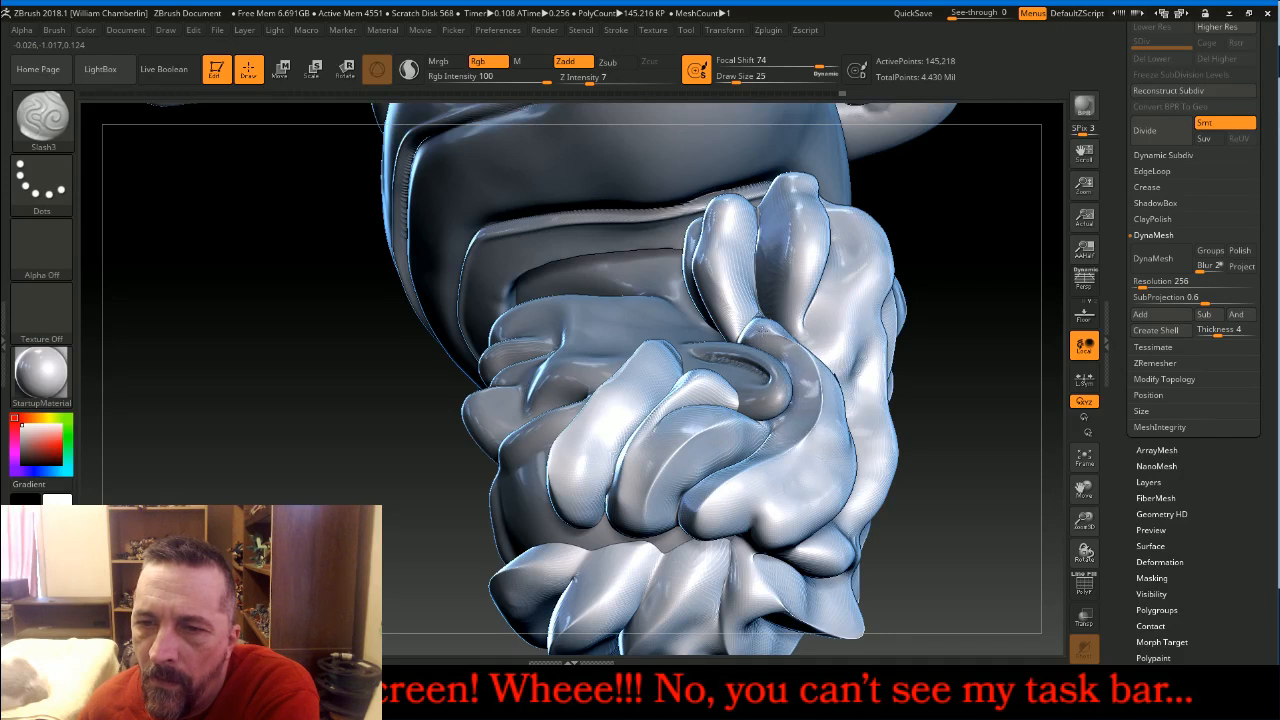
mouse_move(1020, 402)
mouse_down()
mouse_move(900, 440)
mouse_move(790, 505)
mouse_move(870, 455)
mouse_move(890, 420)
mouse_move(886, 390)
mouse_up()
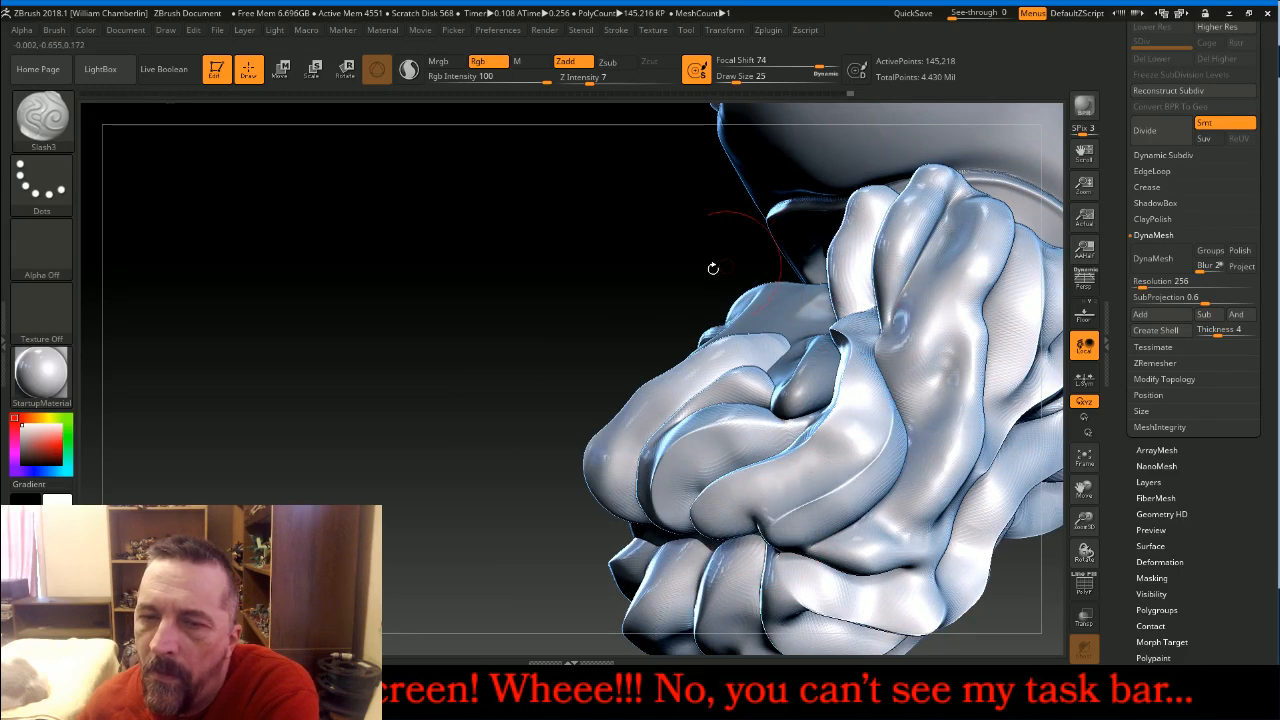
drag(520, 335, 645, 305)
Raise ridges along the hanging lock ends behind and below the right ear
mouse_move(765, 290)
mouse_down()
mouse_move(752, 215)
mouse_move(760, 140)
mouse_up()
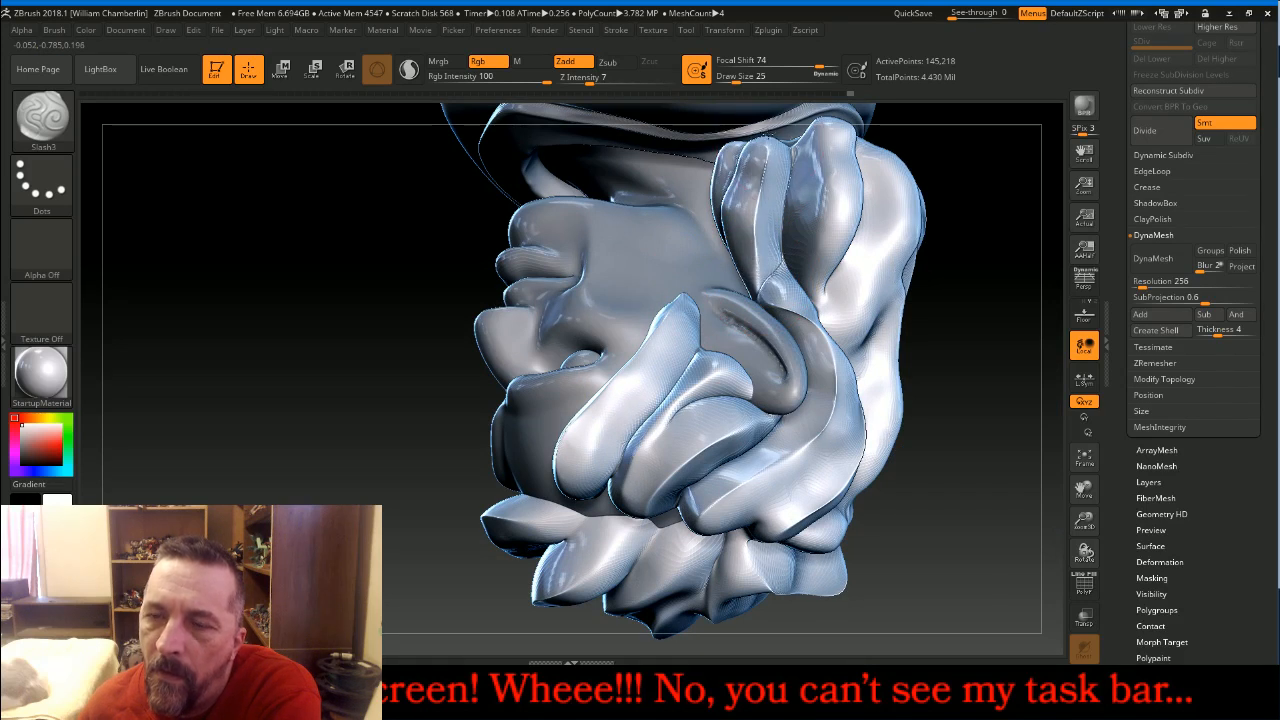
mouse_move(980, 280)
mouse_down()
mouse_move(1017, 349)
mouse_move(857, 206)
mouse_up()
drag(690, 155, 685, 217)
drag(906, 351, 869, 316)
mouse_move(710, 153)
mouse_down()
mouse_move(695, 197)
mouse_move(734, 286)
mouse_up()
mouse_move(798, 122)
mouse_down()
mouse_move(801, 196)
mouse_move(820, 161)
mouse_move(780, 190)
mouse_move(776, 239)
mouse_move(845, 345)
mouse_up()
Raise long ridges down the two adjacent locks behind the right ear
drag(1100, 491, 1098, 517)
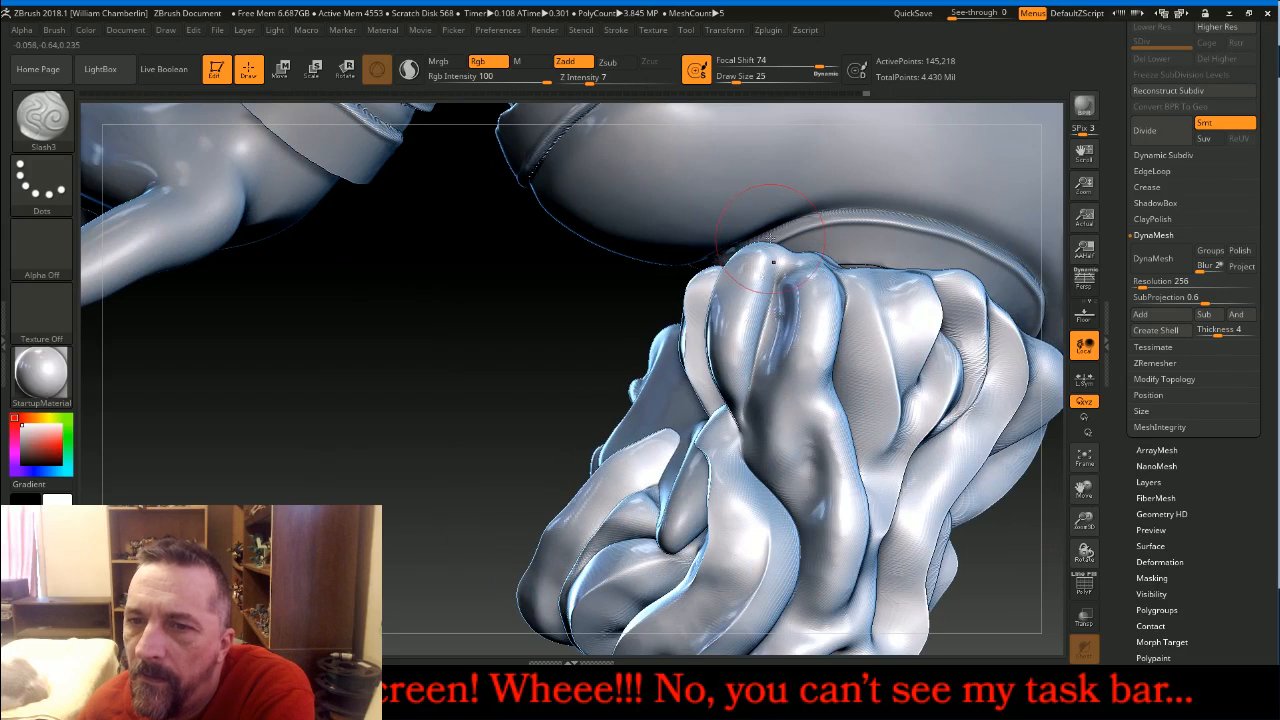
mouse_move(766, 242)
mouse_down()
mouse_move(740, 330)
mouse_move(742, 395)
mouse_move(779, 441)
mouse_up()
mouse_move(770, 530)
mouse_down()
mouse_move(785, 400)
mouse_move(809, 355)
mouse_move(820, 277)
mouse_up()
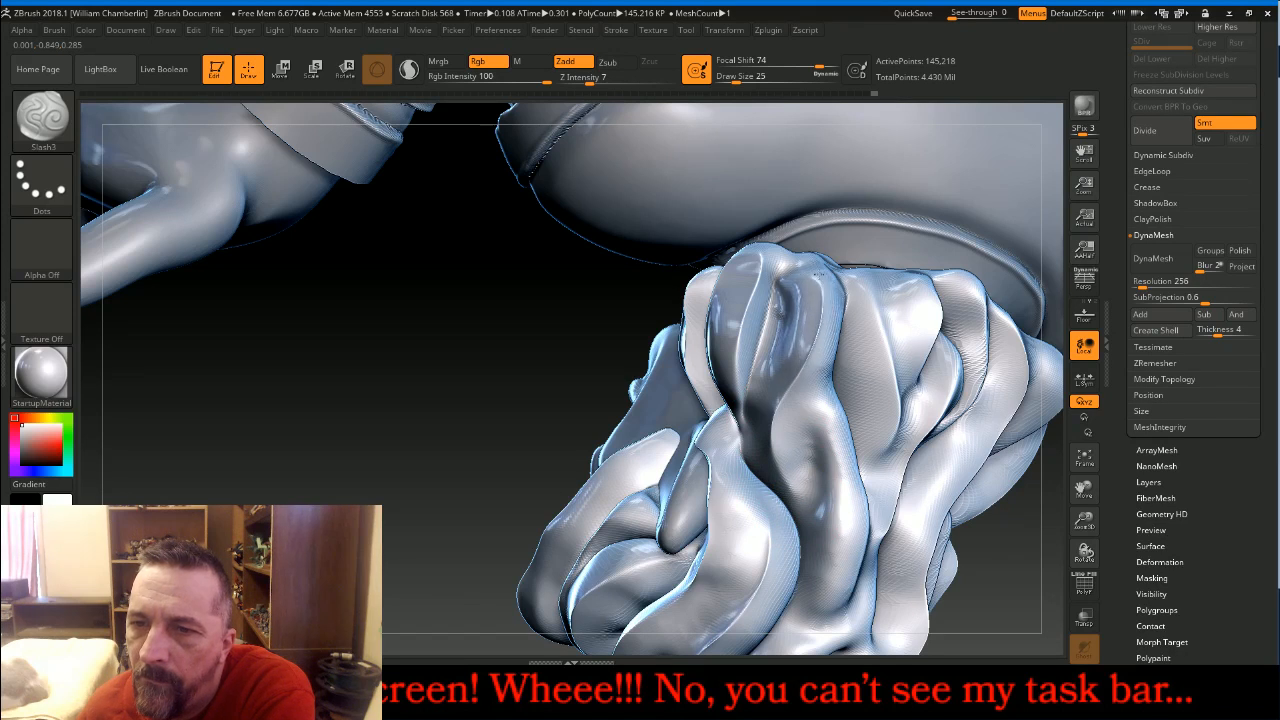
mouse_move(826, 376)
mouse_down()
mouse_move(843, 520)
mouse_move(821, 585)
mouse_up()
drag(414, 466, 403, 441)
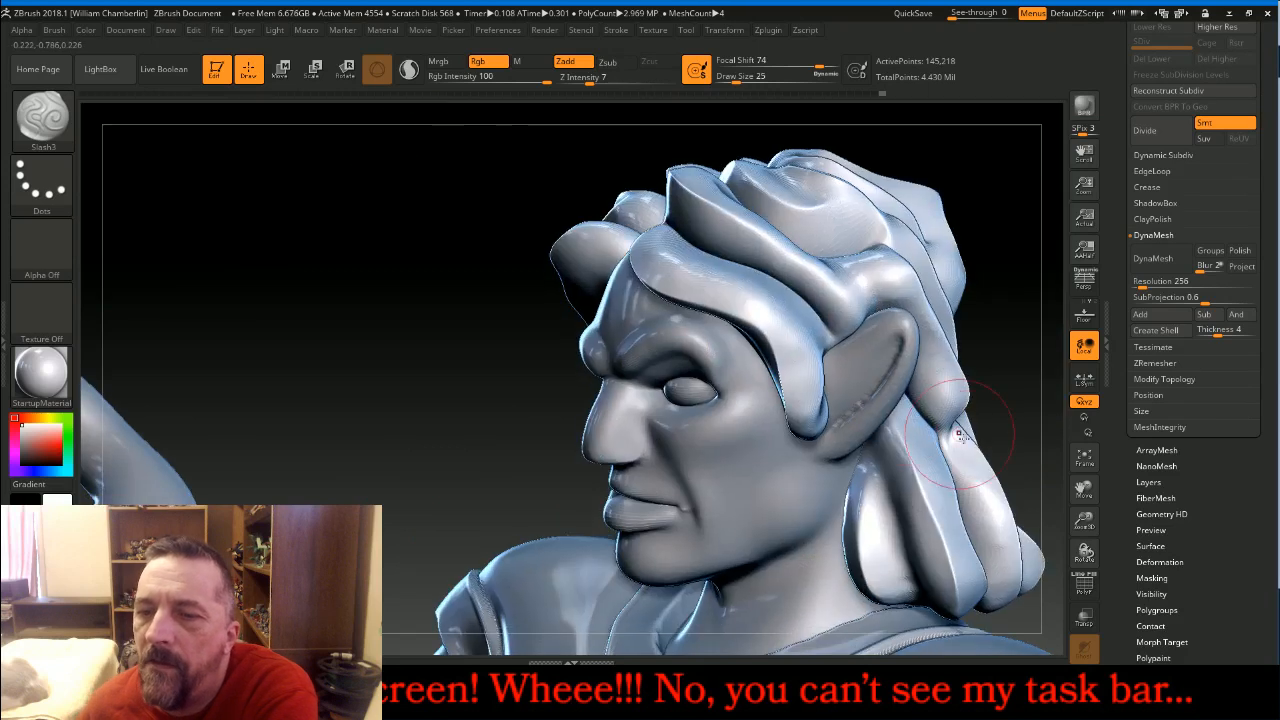
Examine the hair on the full figure and check the live chat in the Firefox window
click(1084, 458)
drag(978, 504, 920, 498)
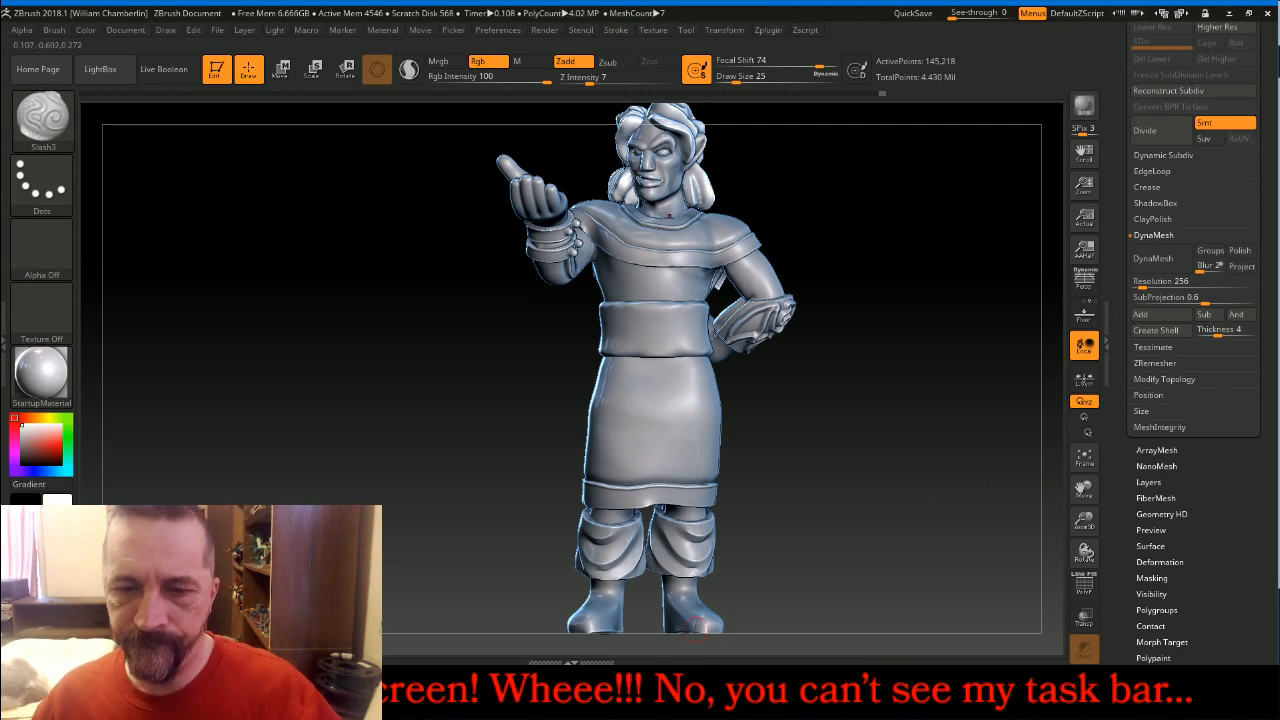
key(alt+Tab)
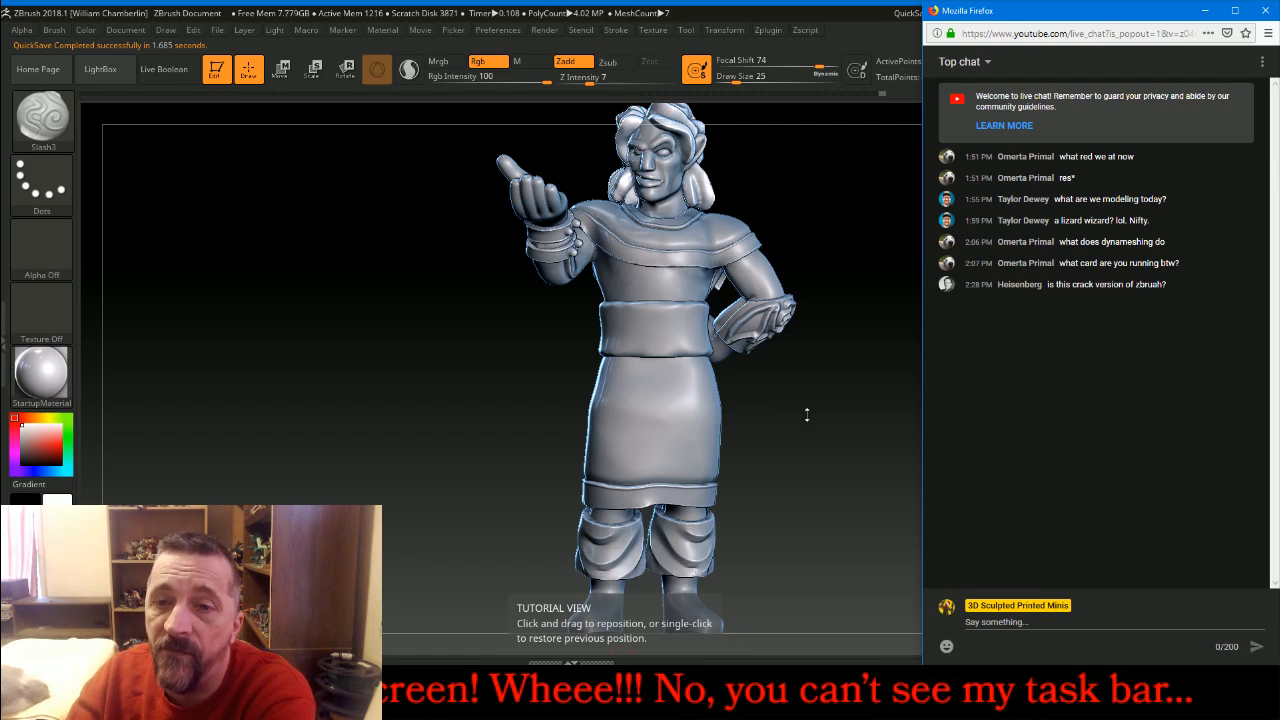
drag(807, 415, 966, 438)
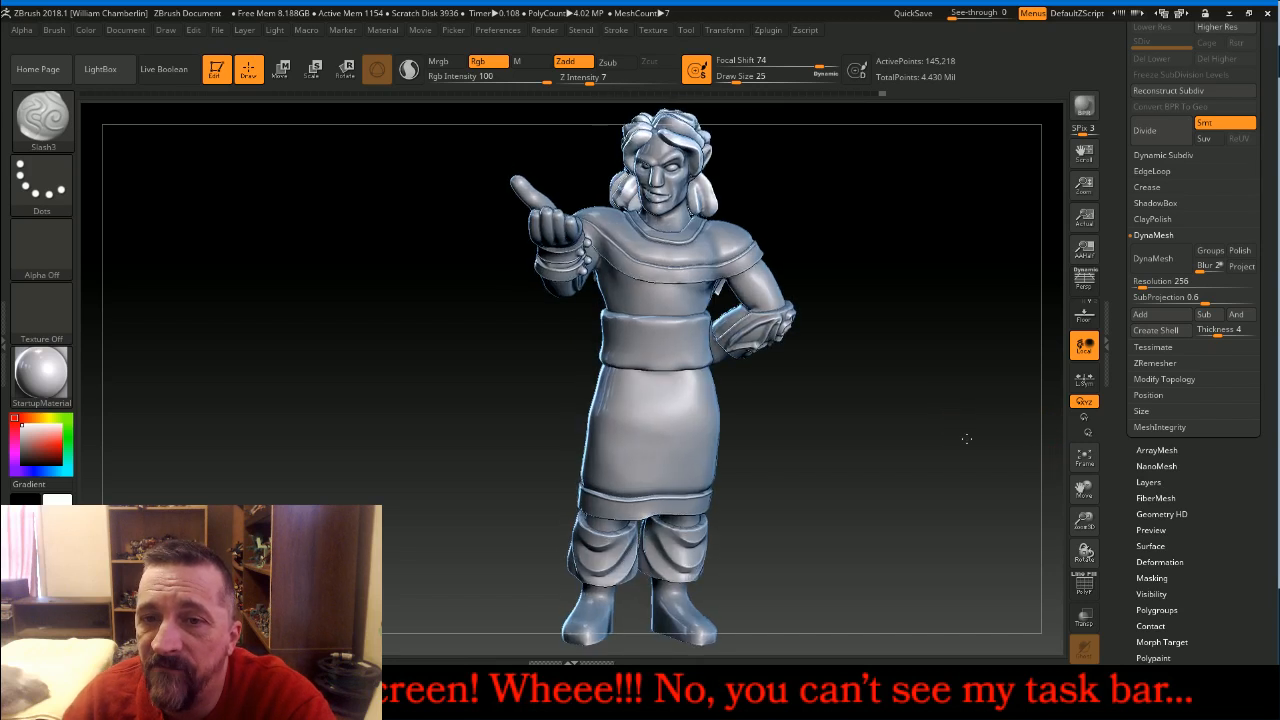
Show the WhitecairnWand, WhitecairnOrb and WhitecairnBase subtools together with the figure
drag(1084, 520, 1044, 397)
drag(1084, 488, 1057, 628)
drag(902, 510, 922, 398)
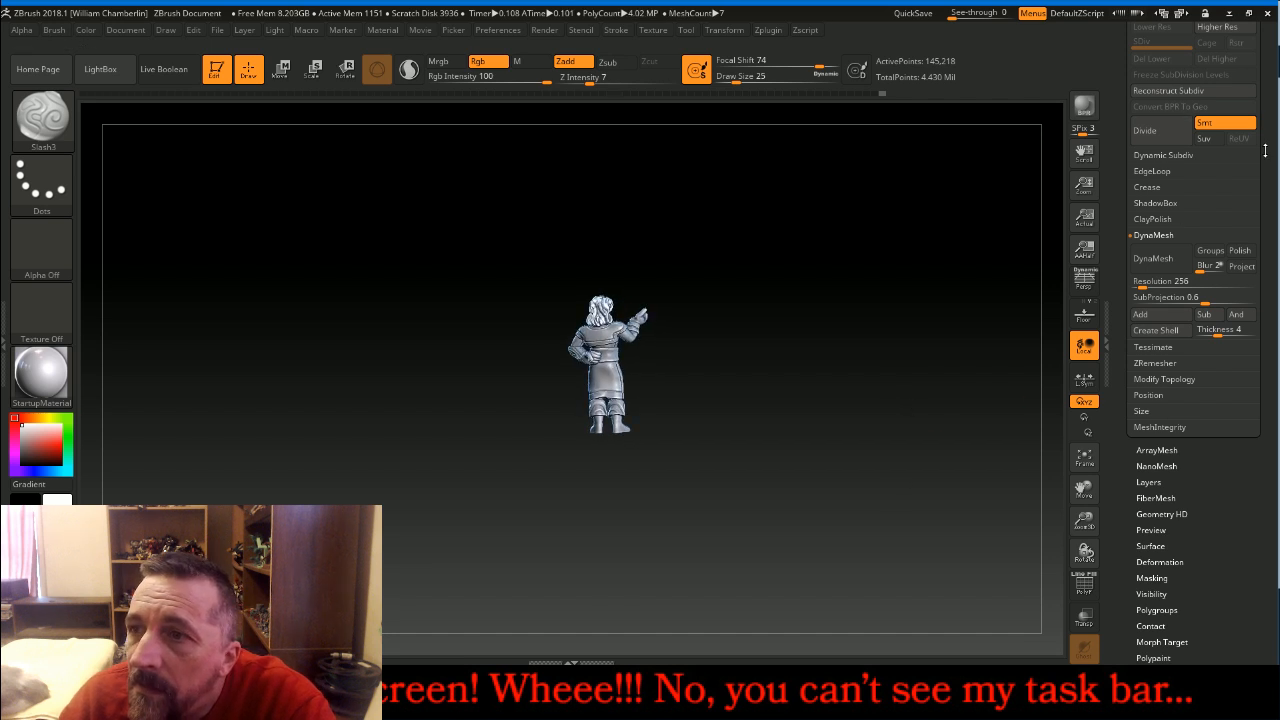
scroll(1220, 190, up, 5)
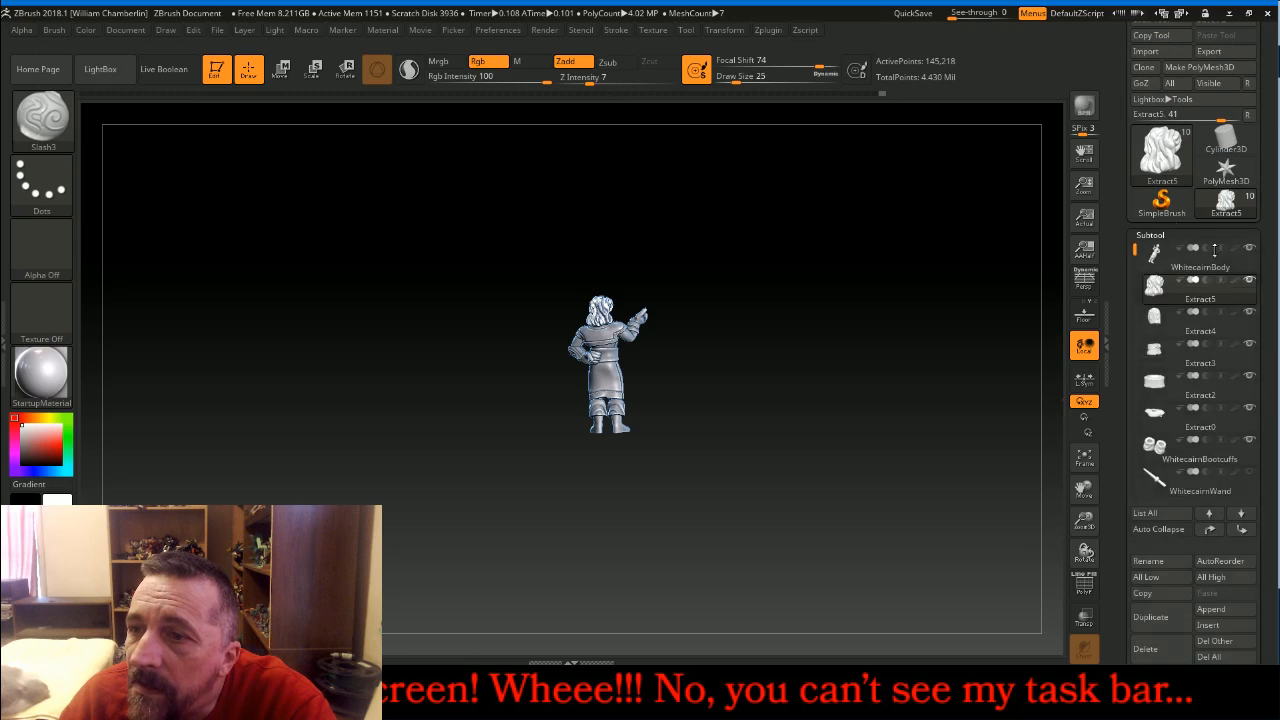
click(1226, 470)
scroll(1240, 430, down, 3)
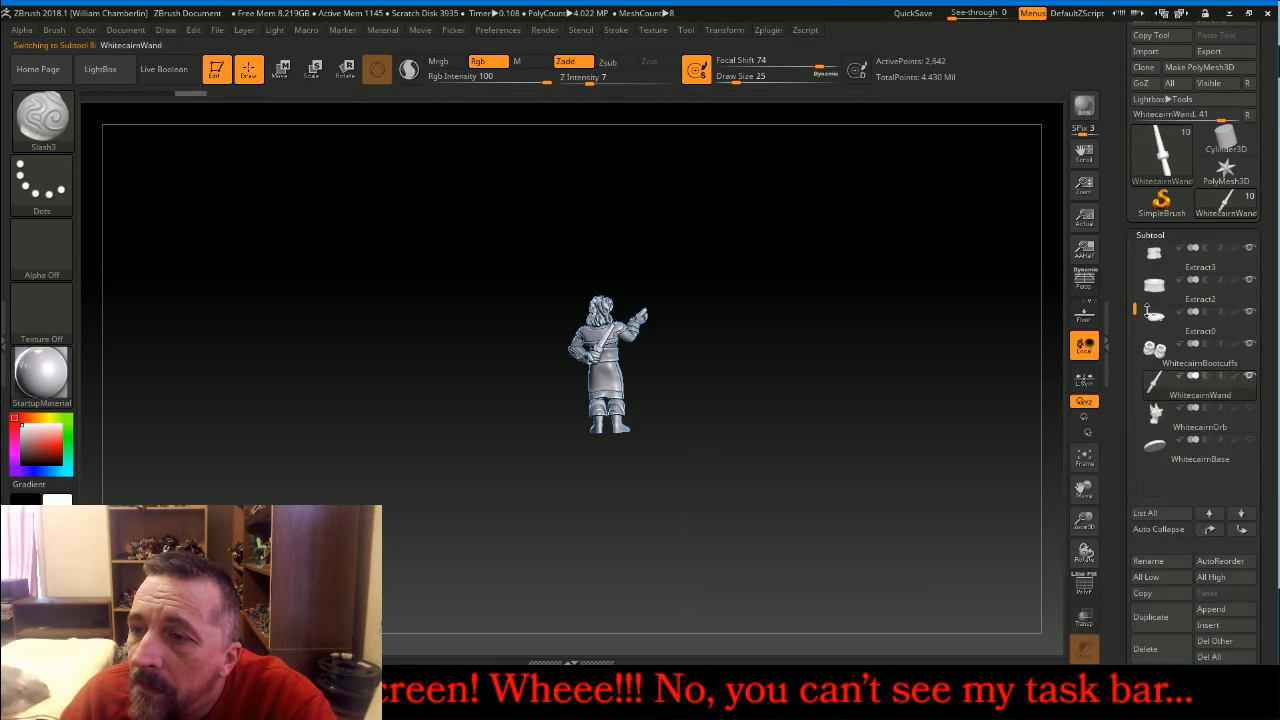
click(1249, 408)
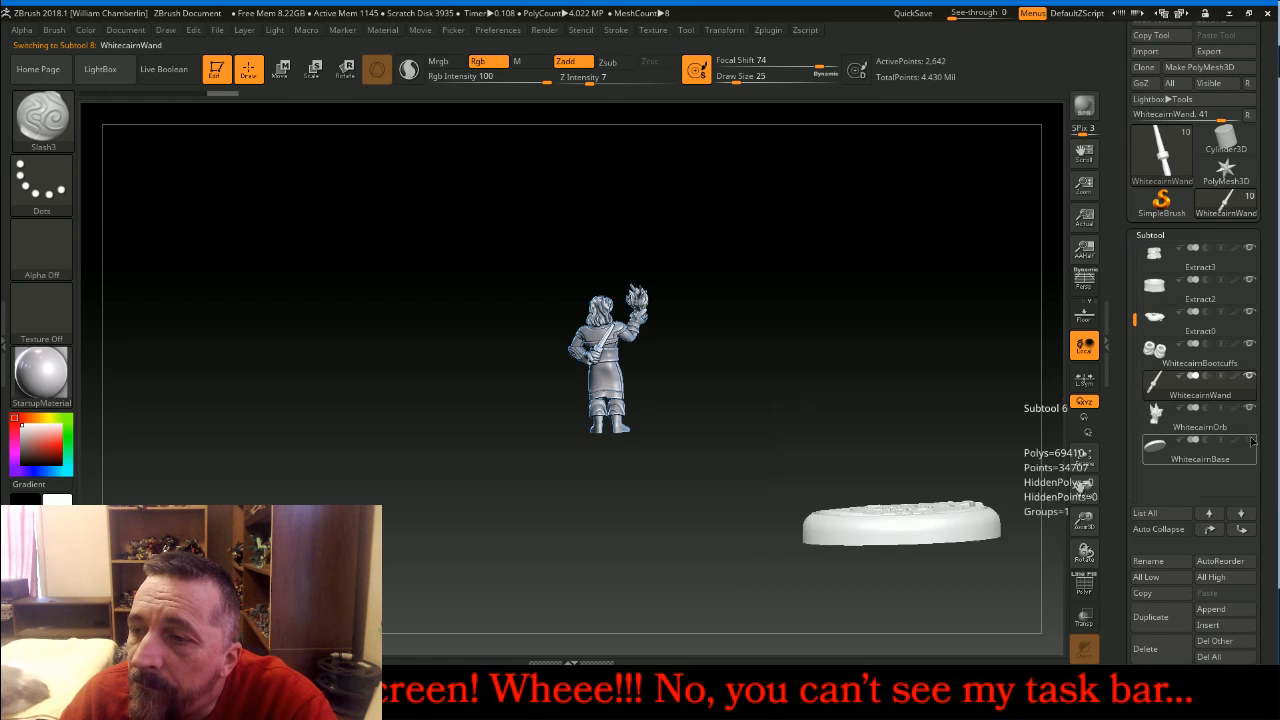
click(1249, 440)
drag(934, 397, 820, 334)
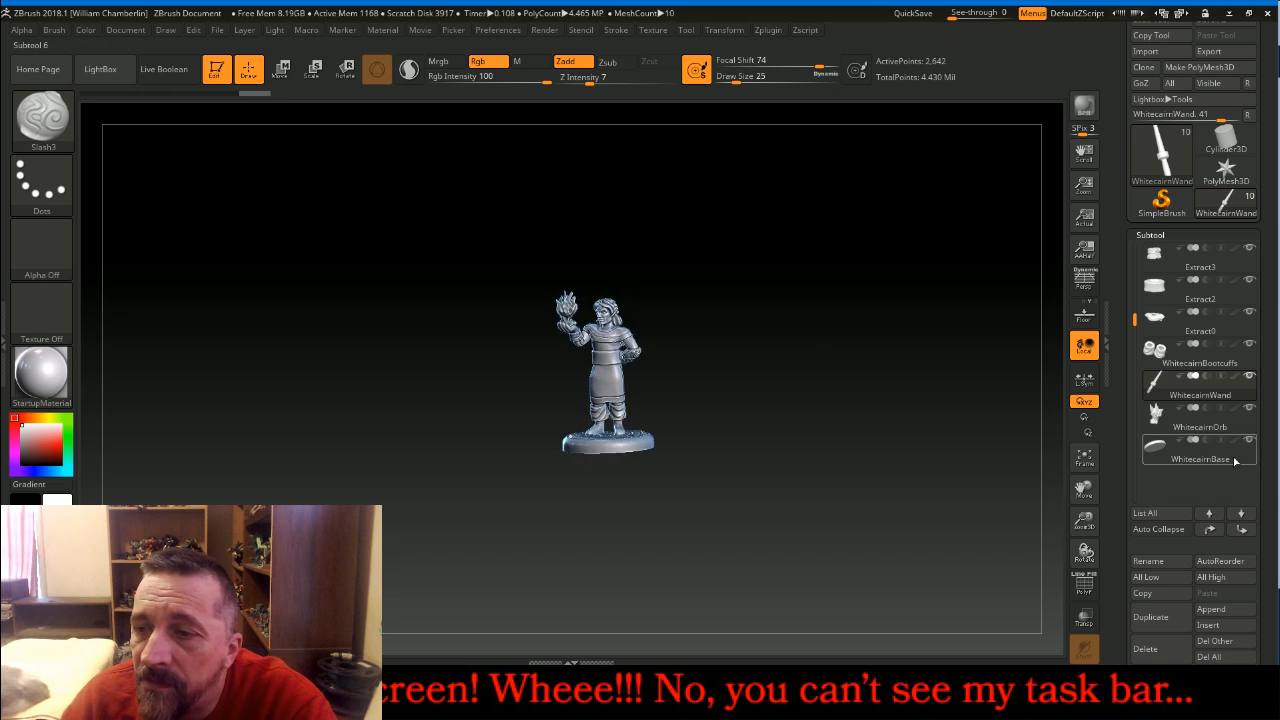
Make WhitecairnBody the active subtool and frame it
drag(1134, 318, 1134, 254)
click(1160, 262)
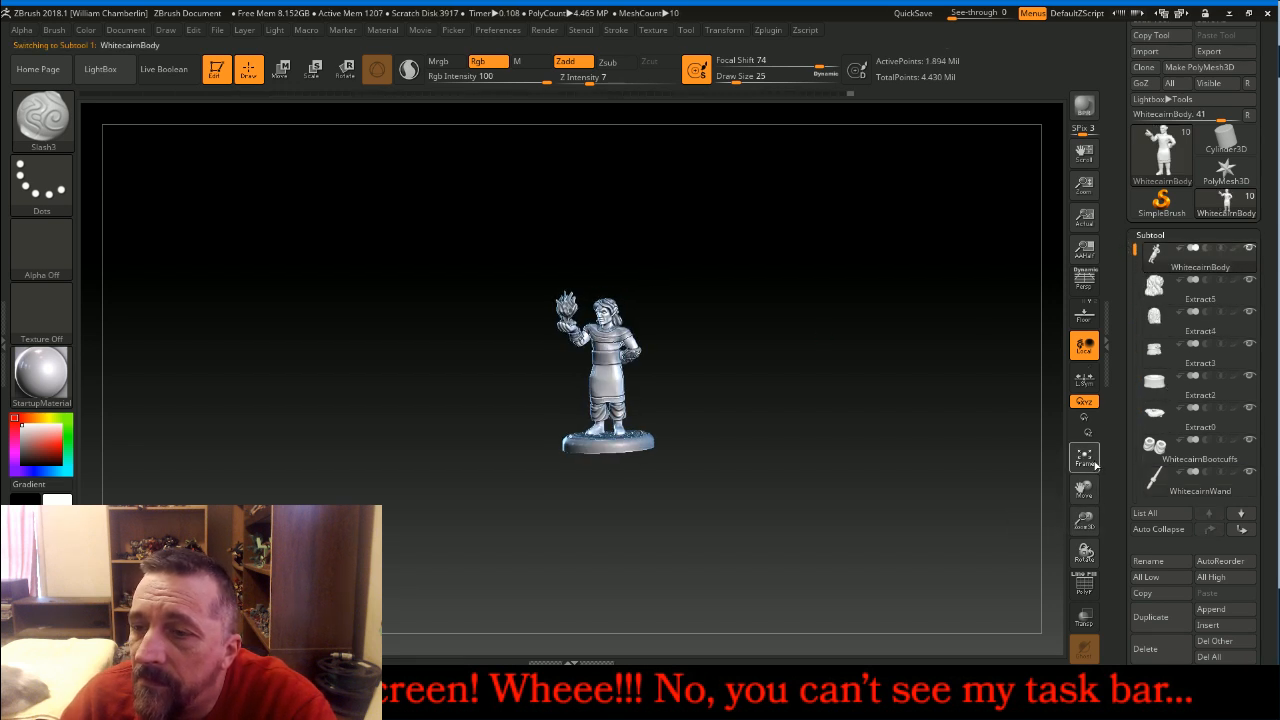
click(1088, 460)
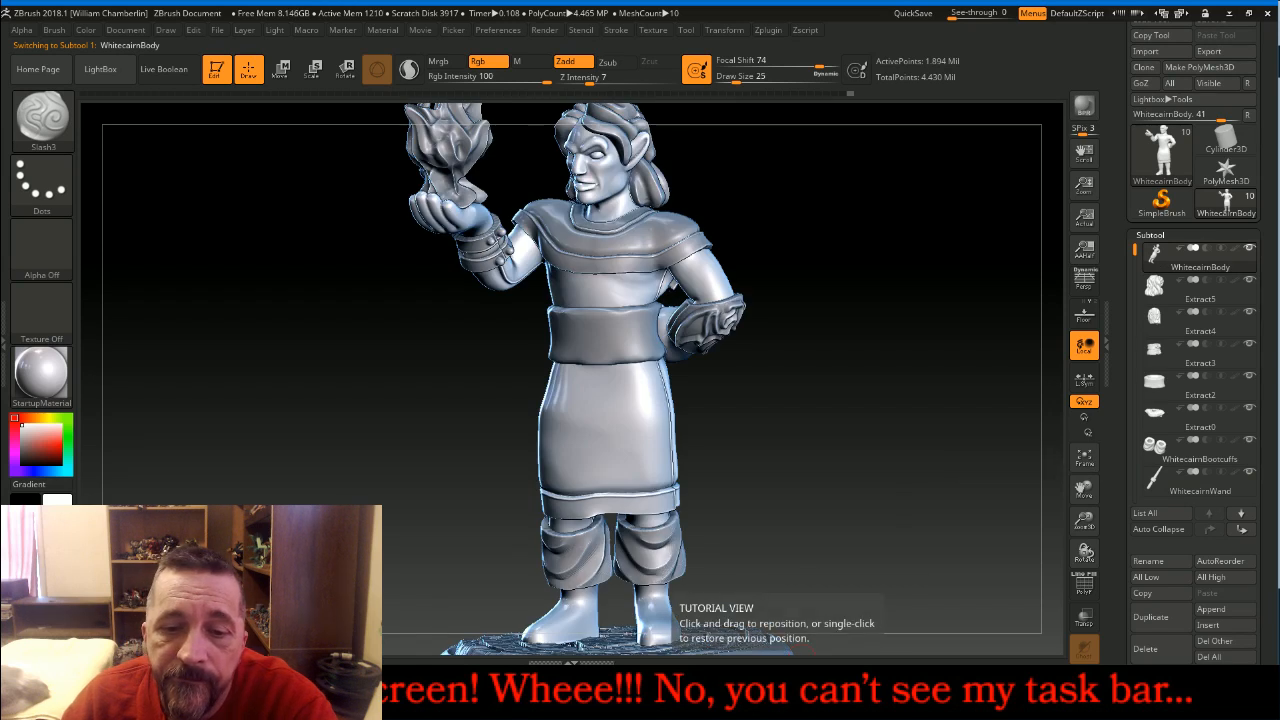
Check the live chat in the Firefox window and return to the sculpt in ZBrush
click(765, 688)
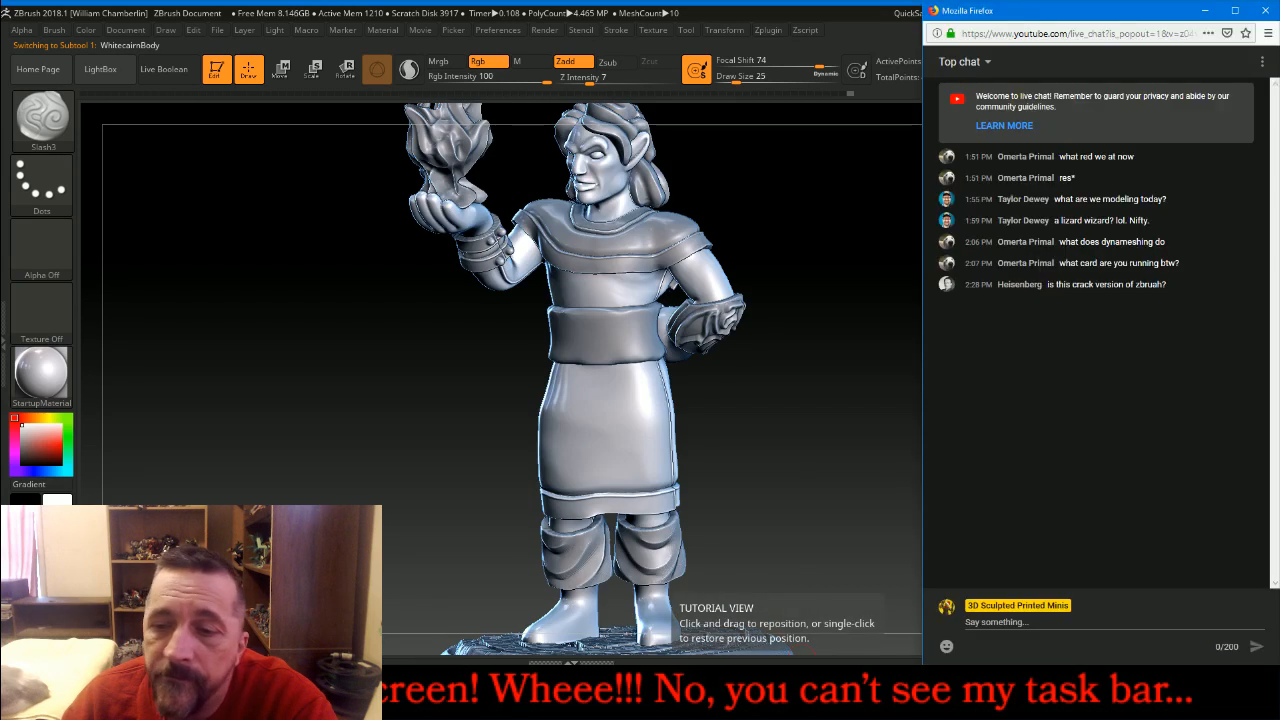
click(849, 425)
drag(851, 421, 885, 421)
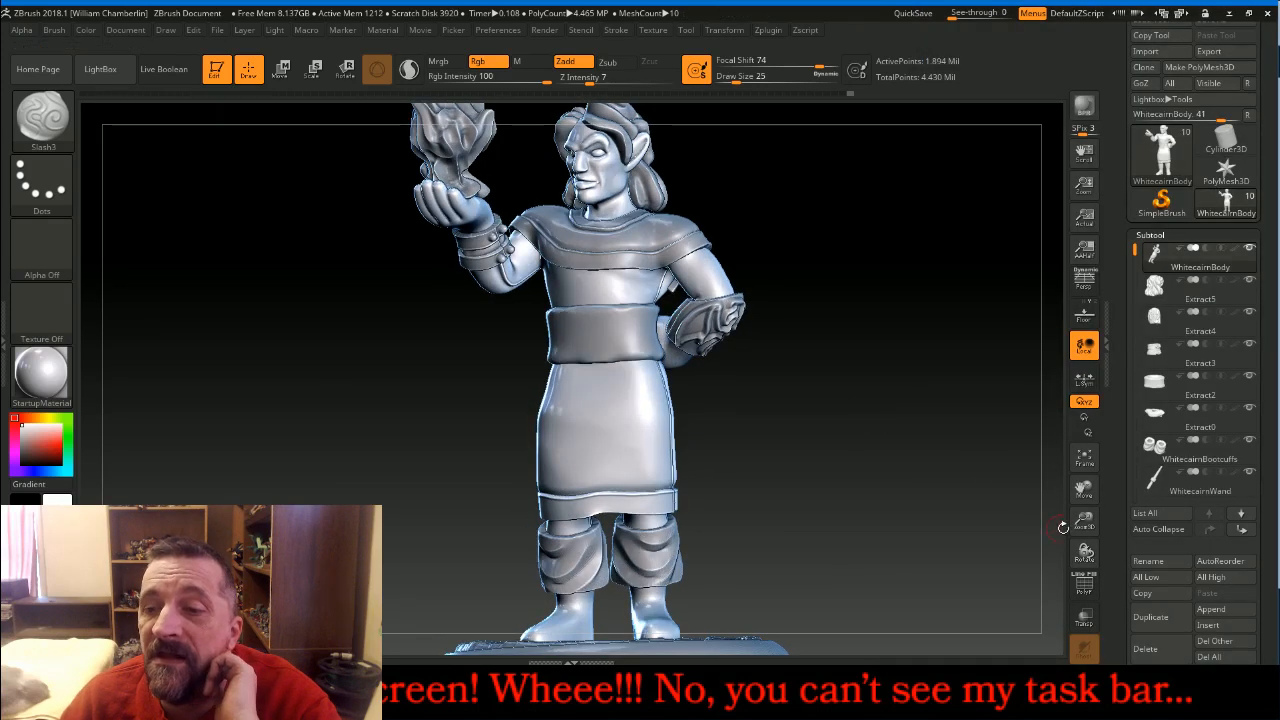
Select the ClayBuildup brush and set its Draw Size to 36
drag(1084, 520, 1005, 515)
click(48, 117)
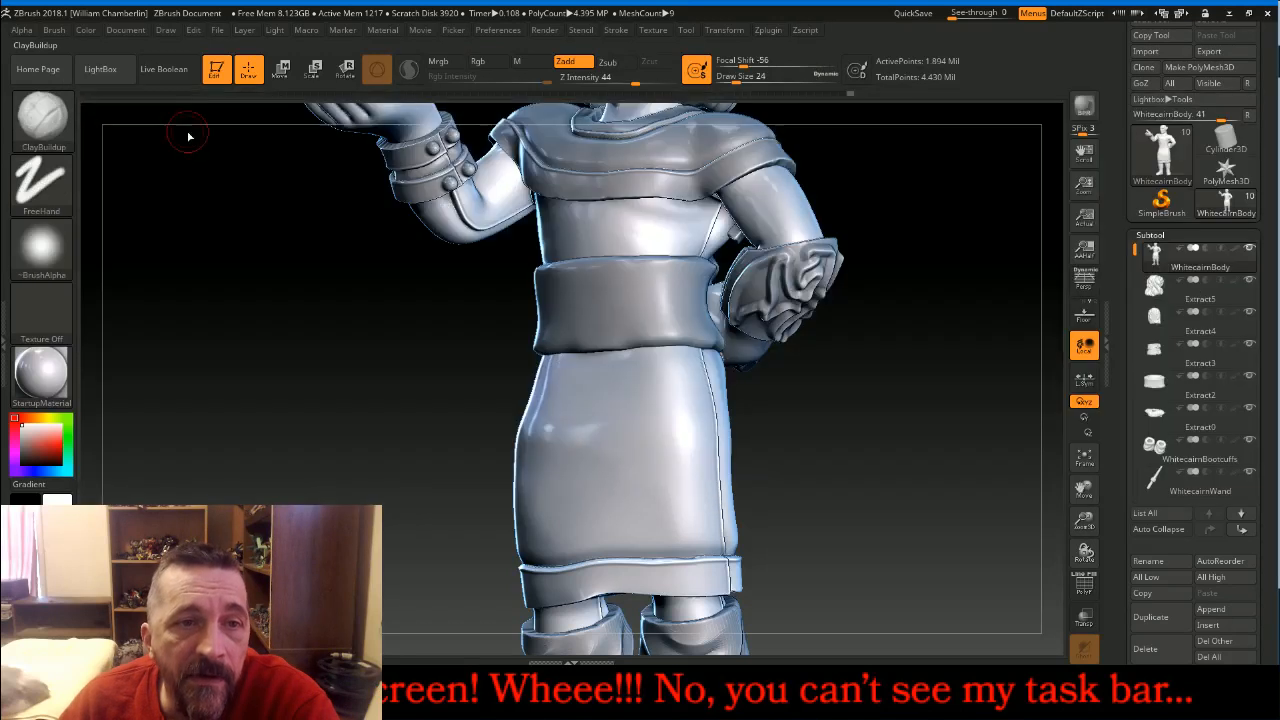
click(188, 130)
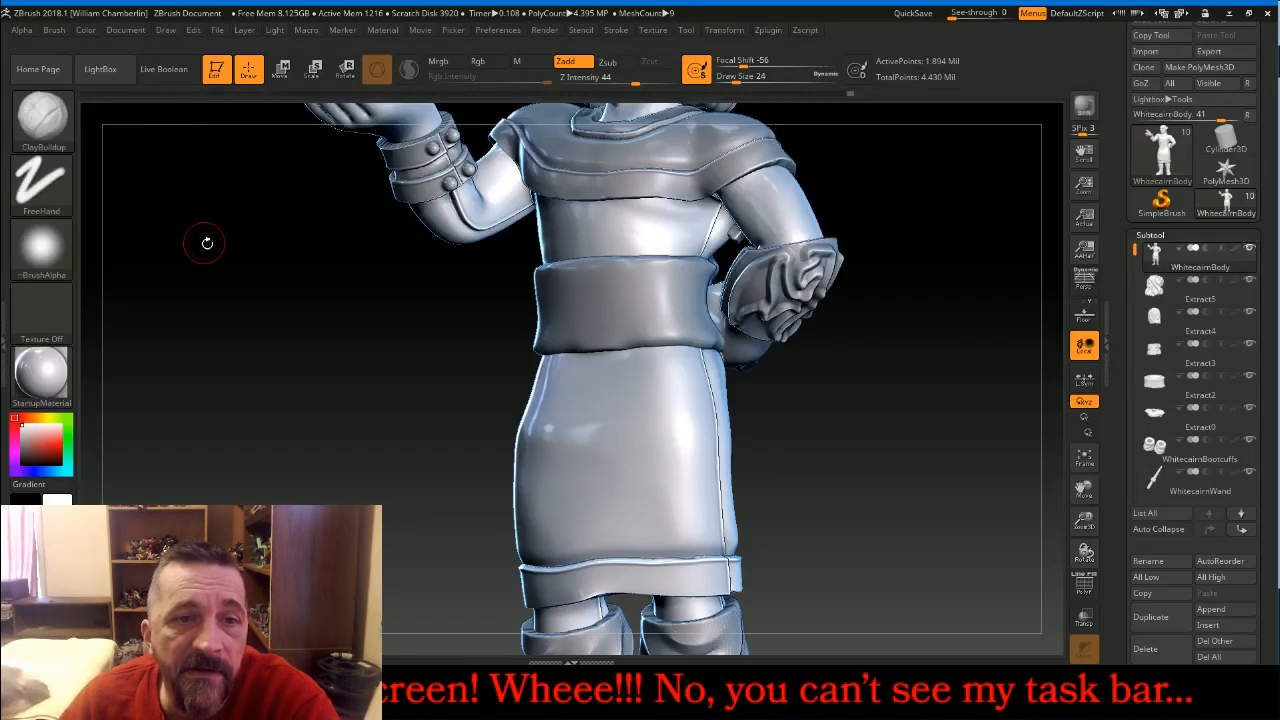
key(bracketright)
key(bracketright)
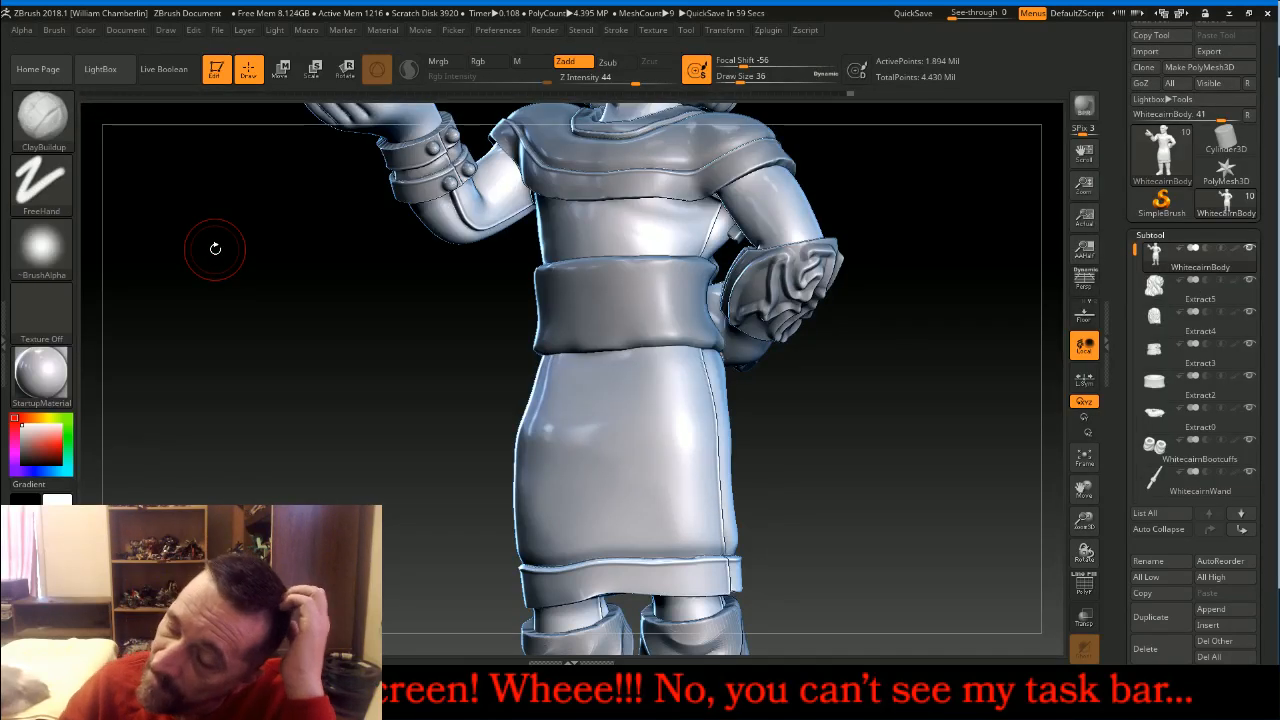
Try a ClayBuildup stroke across the front of the skirt just below the wide belt and undo it
drag(231, 338, 252, 338)
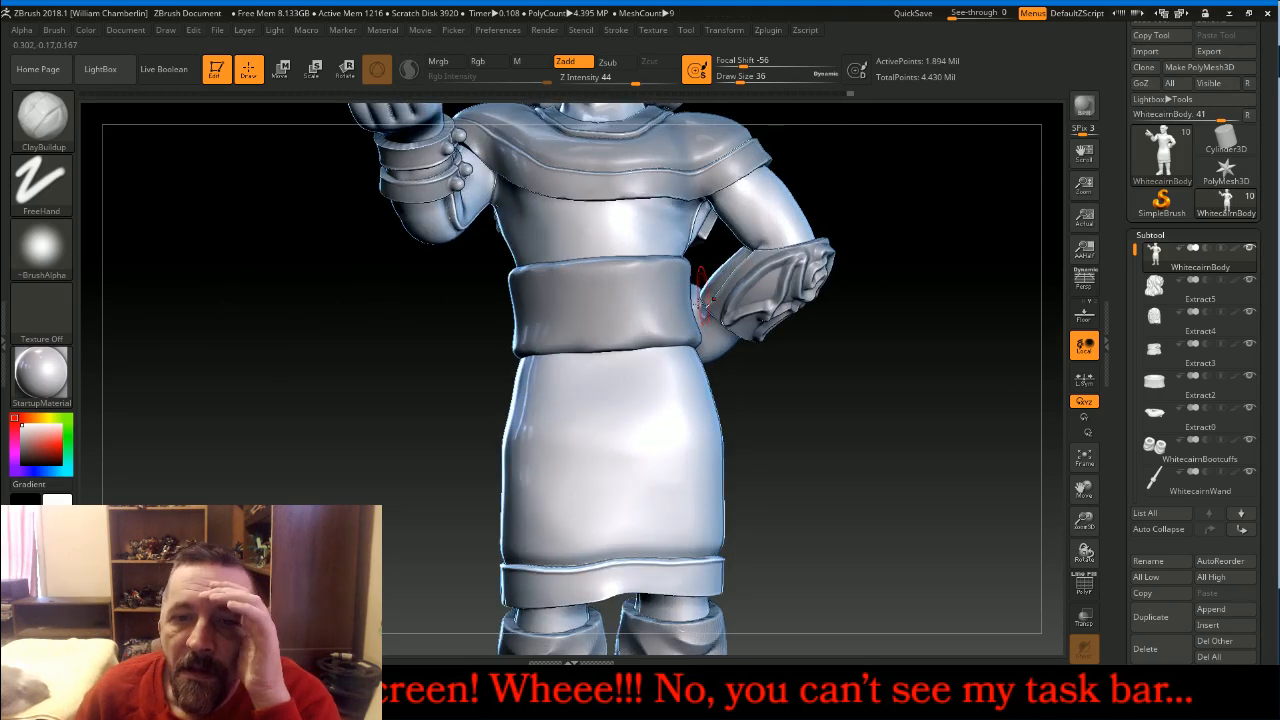
drag(541, 361, 604, 362)
key(ctrl+z)
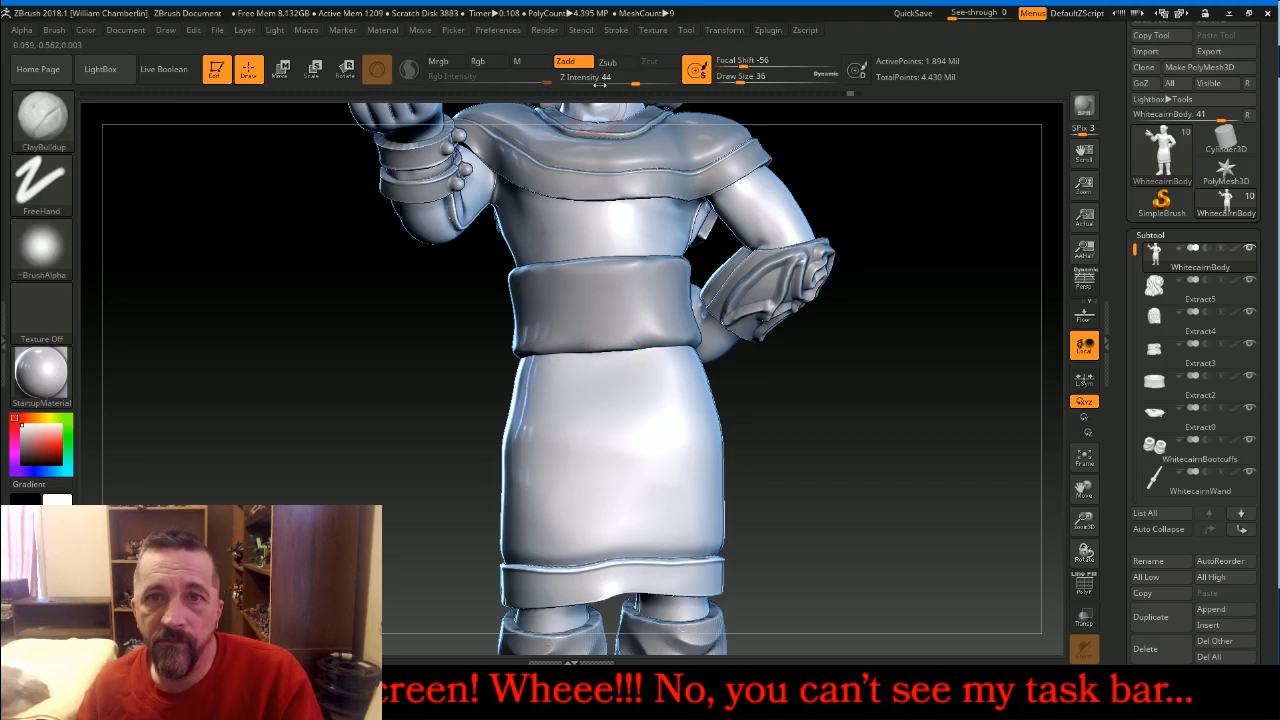
Set the ClayBuildup brush to a Z Intensity of 21 and a Draw Size of 48
click(627, 82)
key(s)
click(582, 125)
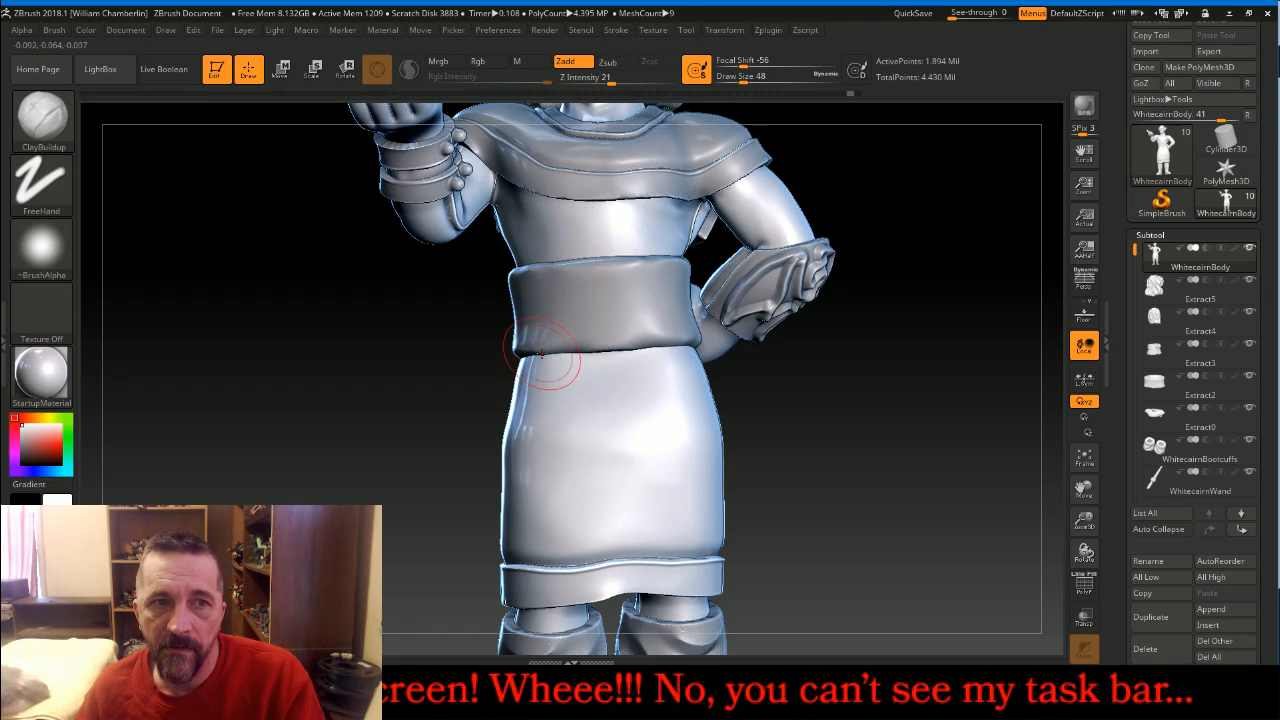
Build up draped folds across the front of the skirt with ClayBuildup and undo the unwanted last stroke
mouse_move(555, 357)
mouse_down()
mouse_move(668, 357)
mouse_move(610, 393)
mouse_move(528, 376)
mouse_move(540, 412)
mouse_move(600, 462)
mouse_up()
mouse_move(690, 345)
mouse_down()
mouse_move(662, 475)
mouse_move(614, 529)
mouse_up()
mouse_move(518, 447)
mouse_down()
mouse_move(586, 529)
mouse_move(643, 429)
mouse_move(638, 444)
mouse_move(629, 456)
mouse_move(634, 410)
mouse_move(626, 427)
mouse_move(656, 400)
mouse_move(615, 493)
mouse_up()
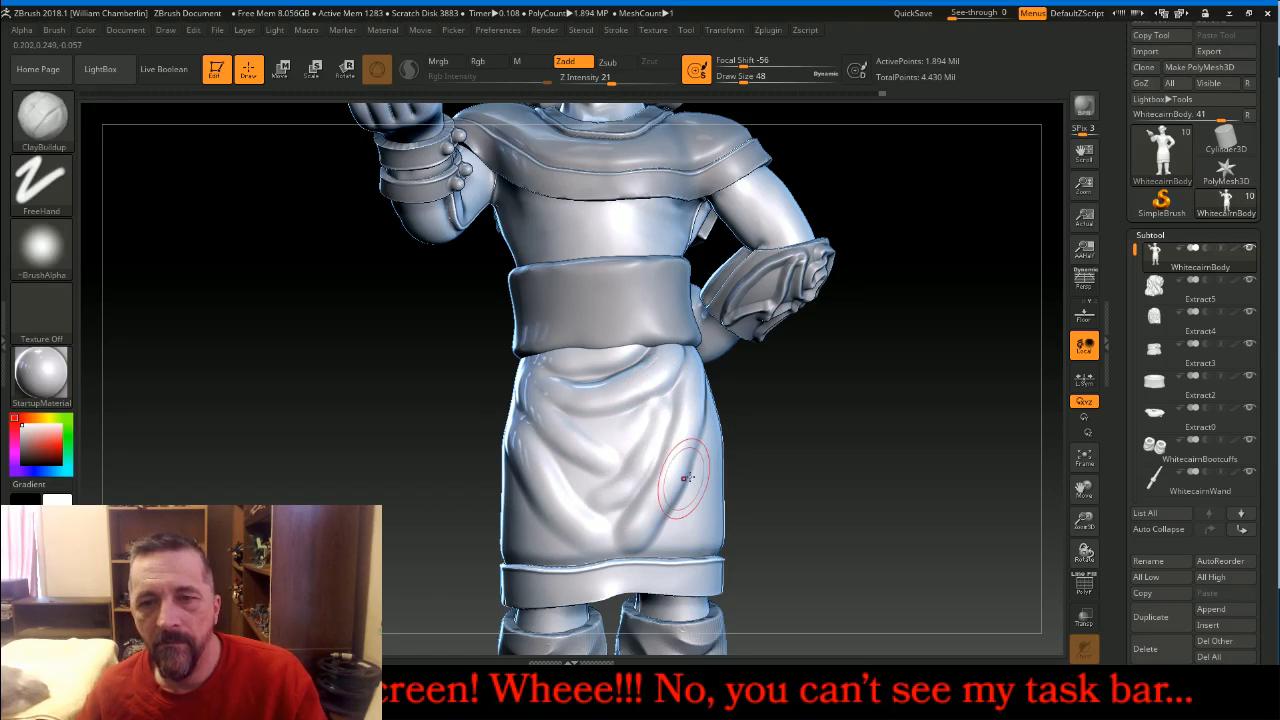
key(ctrl+z)
Build up sagging and diagonal cloth folds on the side and back of the skirt below the belt with ClayBuildup
mouse_move(837, 401)
mouse_down()
mouse_move(811, 406)
mouse_move(763, 380)
mouse_move(731, 534)
mouse_move(748, 510)
mouse_up()
mouse_move(855, 444)
mouse_down()
mouse_move(752, 362)
mouse_move(845, 347)
mouse_up()
drag(591, 457, 666, 437)
mouse_move(852, 352)
mouse_down()
mouse_move(866, 378)
mouse_move(818, 410)
mouse_move(700, 366)
mouse_move(748, 440)
mouse_move(798, 478)
mouse_up()
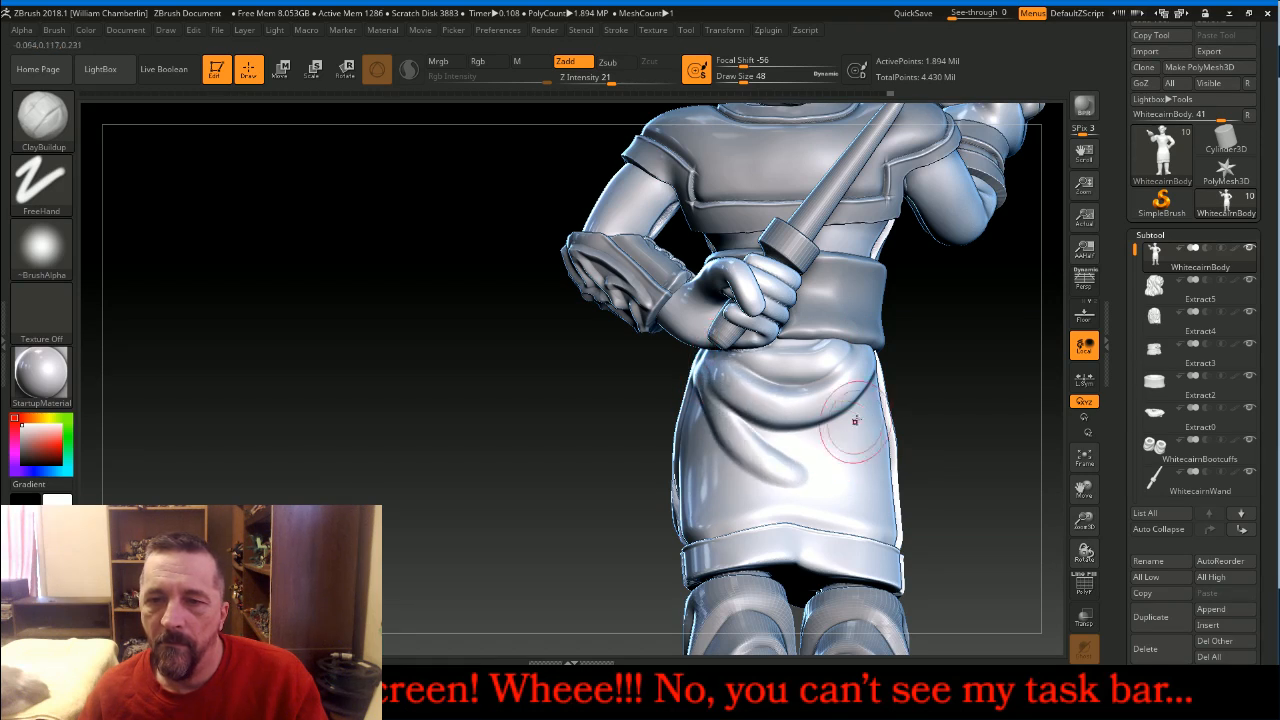
mouse_move(872, 385)
mouse_down()
mouse_move(852, 458)
mouse_move(820, 503)
mouse_up()
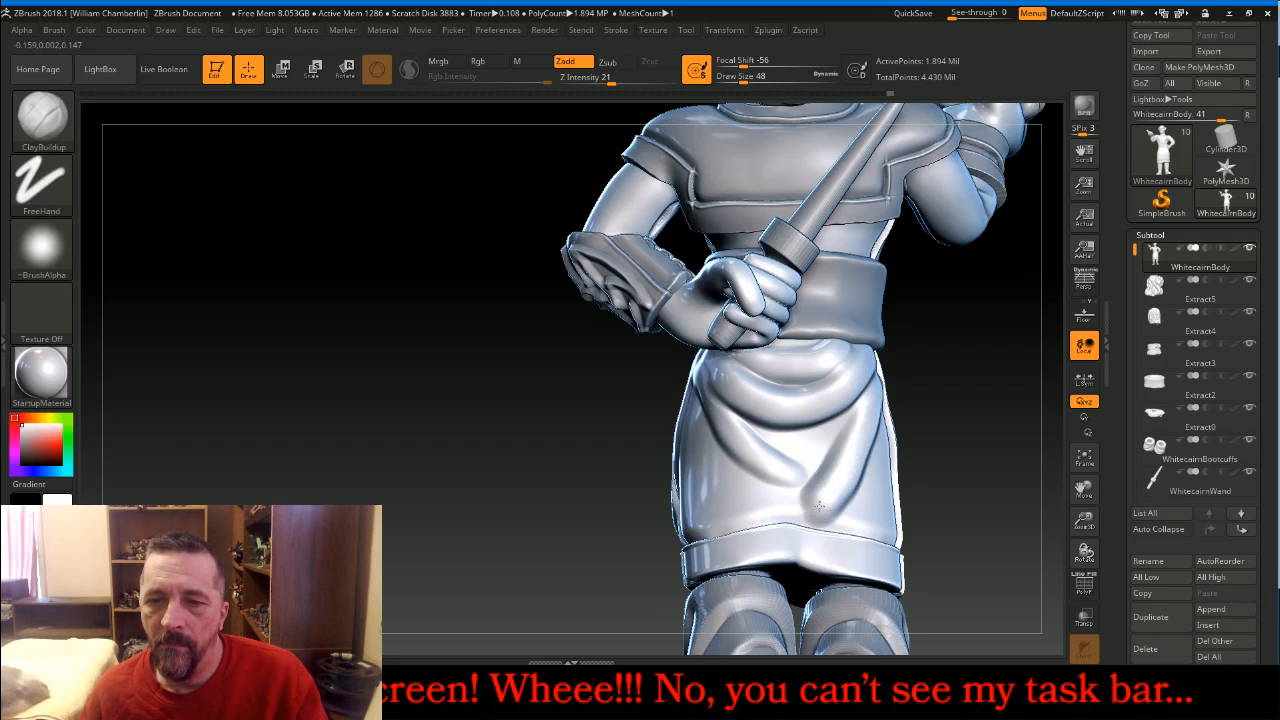
drag(949, 349, 790, 455)
mouse_move(733, 396)
mouse_down()
mouse_move(767, 505)
mouse_move(847, 490)
mouse_up()
mouse_move(952, 388)
mouse_down()
mouse_move(845, 430)
mouse_move(808, 468)
mouse_move(779, 538)
mouse_move(764, 462)
mouse_up()
Smooth the new ClayBuildup folds on the back of the skirt
key(shift)
mouse_move(550, 490)
mouse_down()
mouse_move(613, 485)
mouse_move(645, 462)
mouse_up()
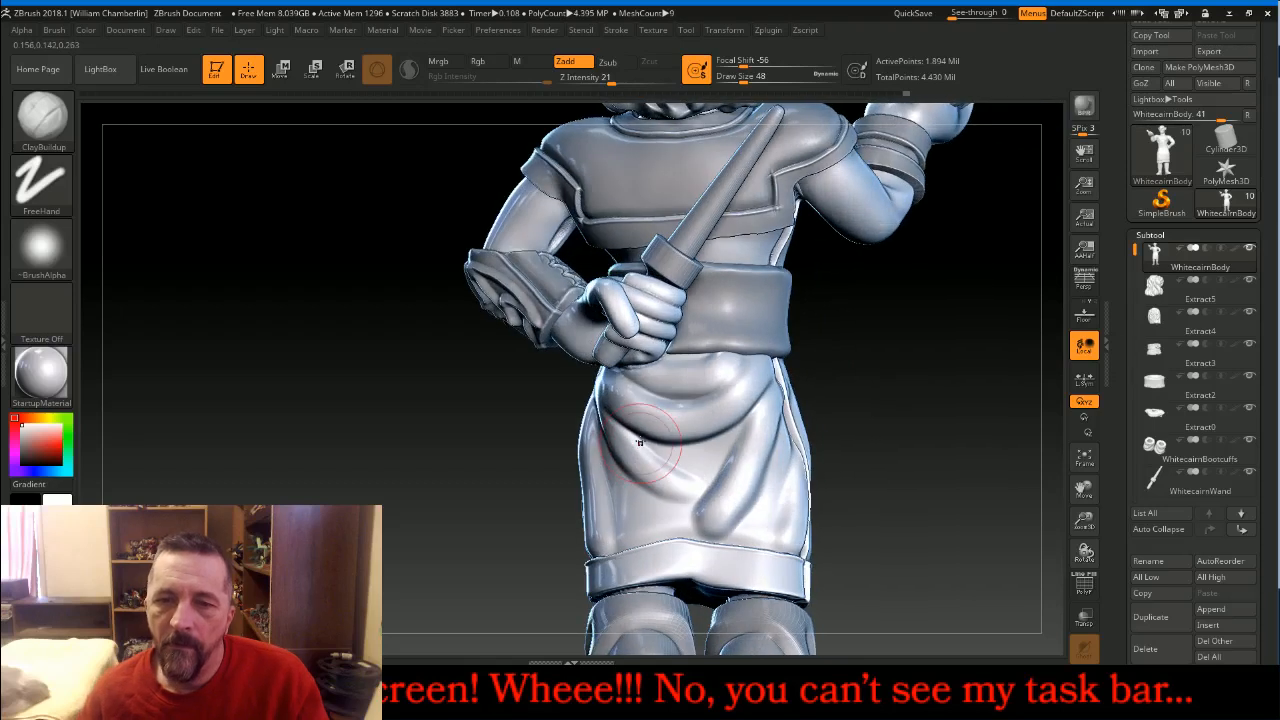
key(shift)
shift+drag(712, 399, 705, 407)
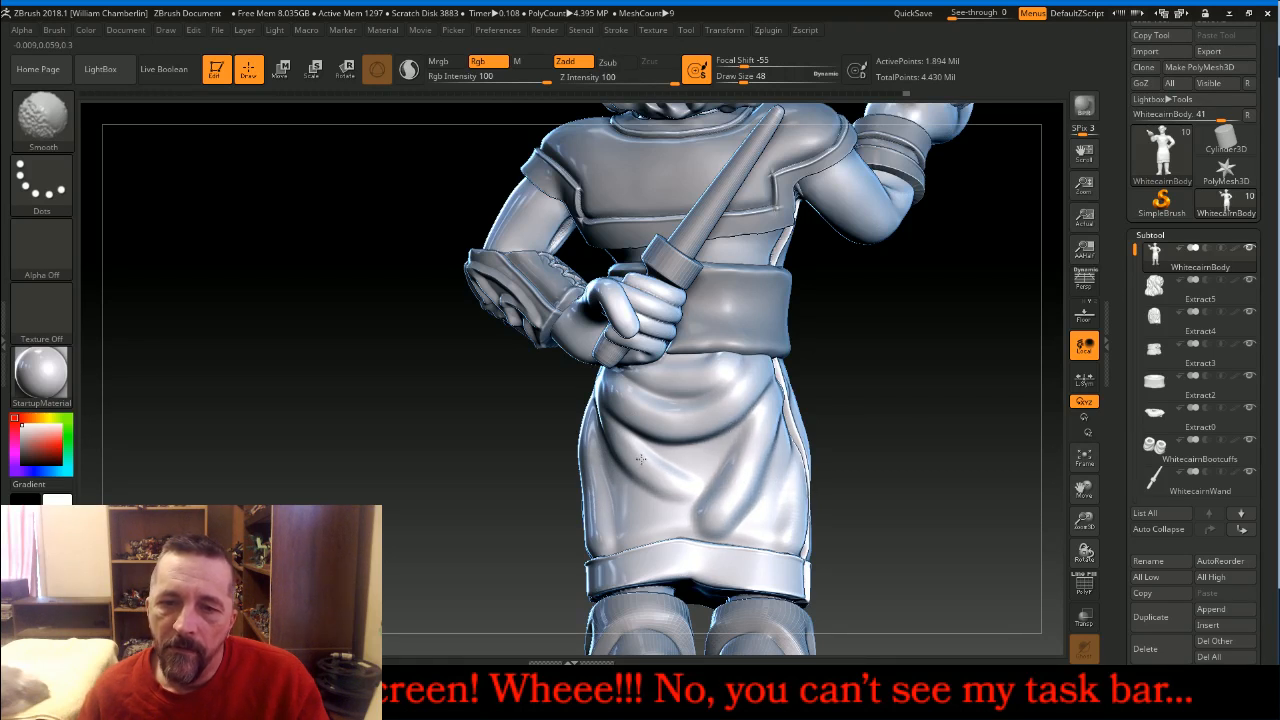
shift+drag(606, 489, 617, 518)
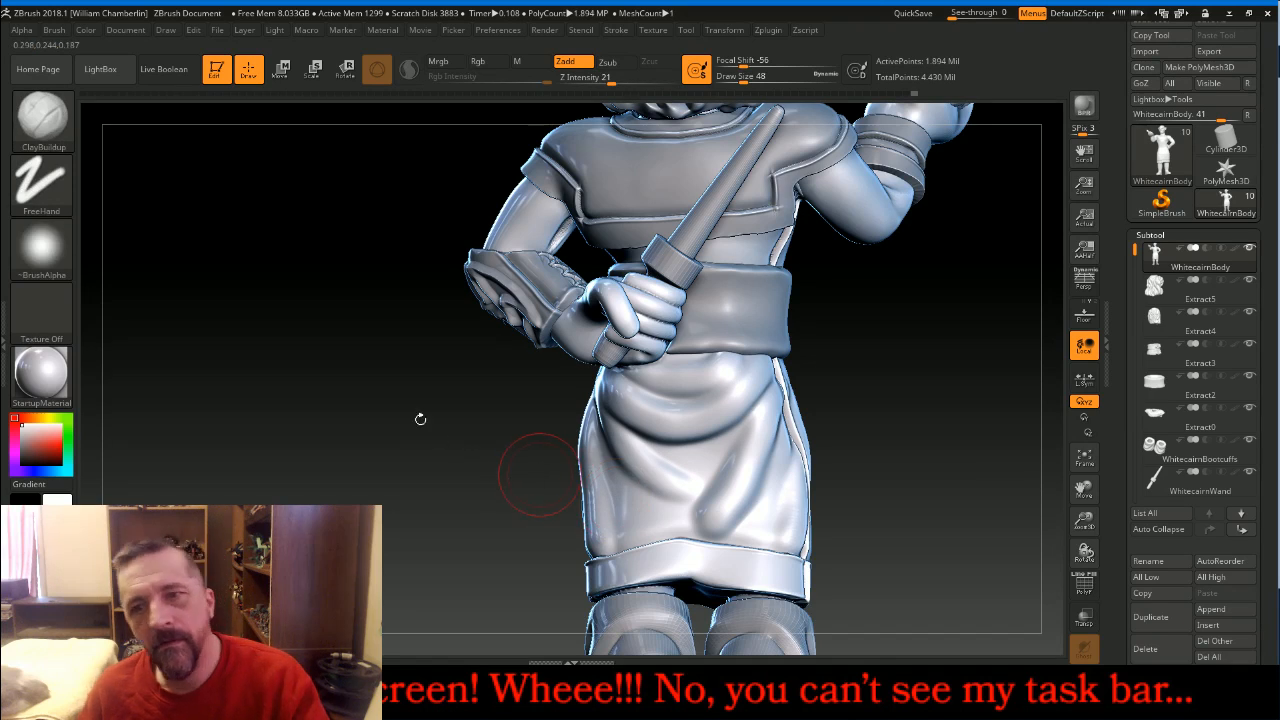
key(shift)
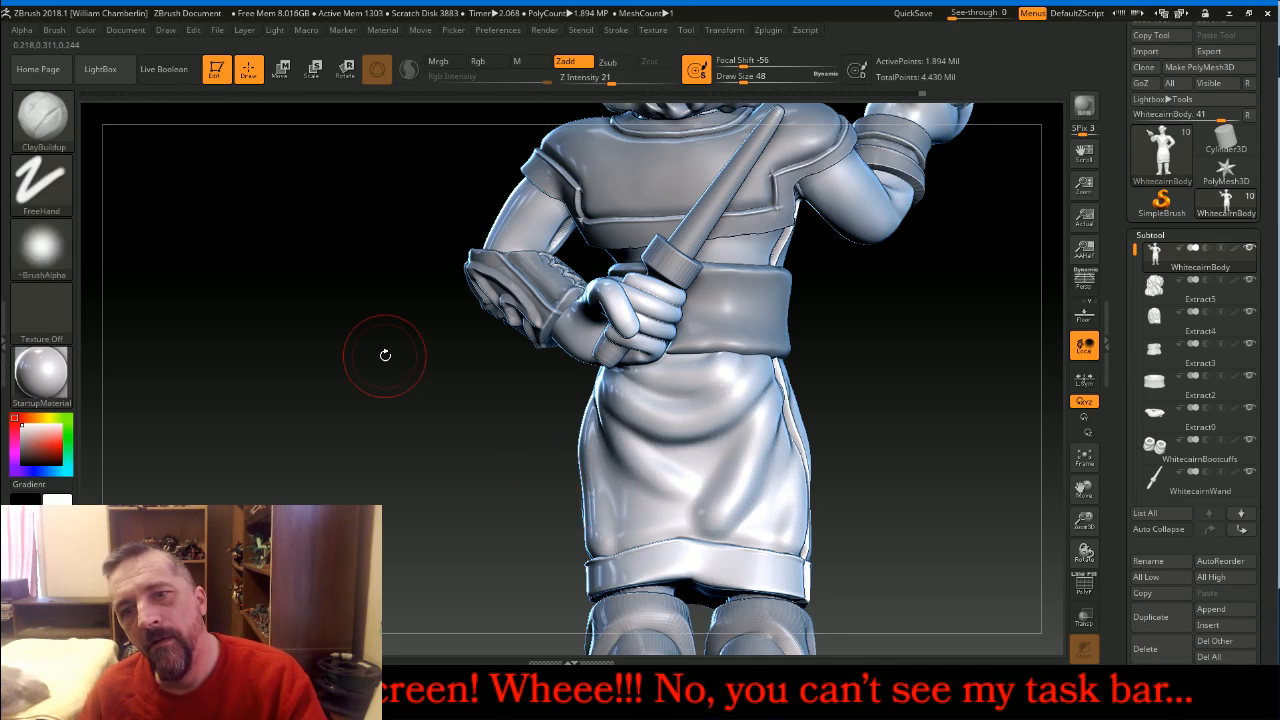
Smooth the draped folds on the front of the skirt, including the lower ends near the hem
drag(380, 347, 517, 340)
key(shift)
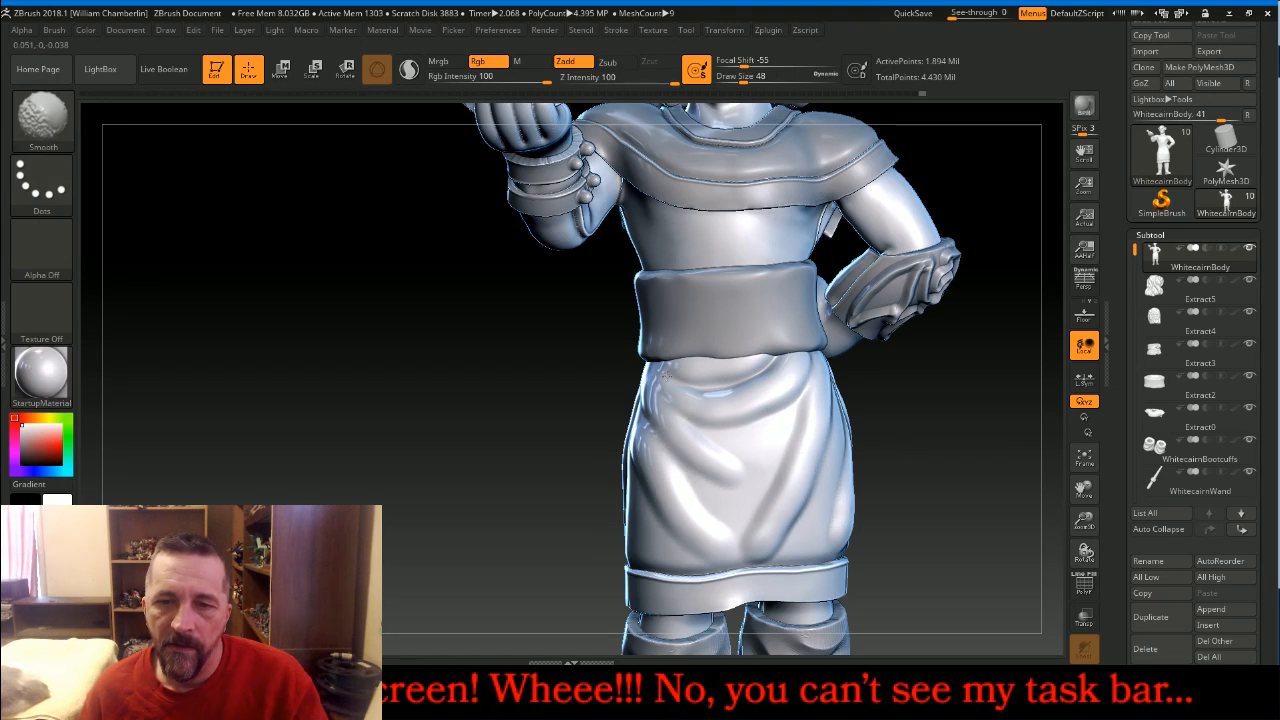
shift+drag(782, 527, 778, 510)
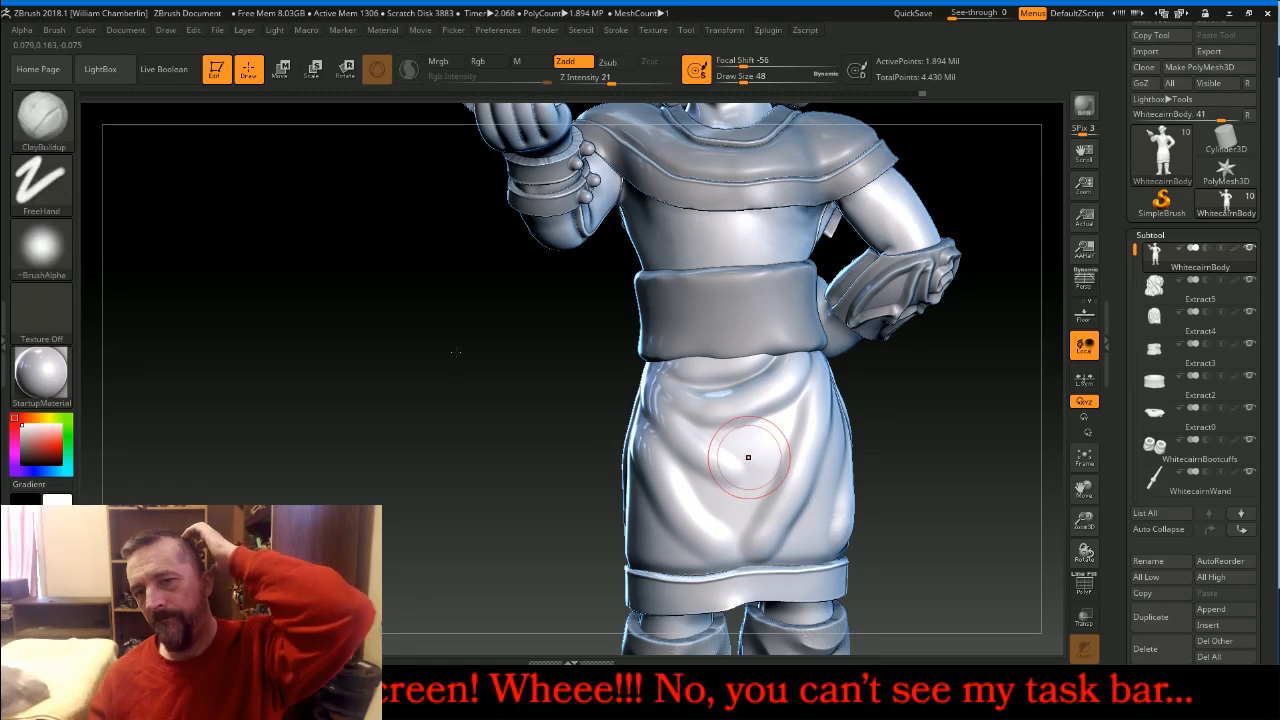
key(shift)
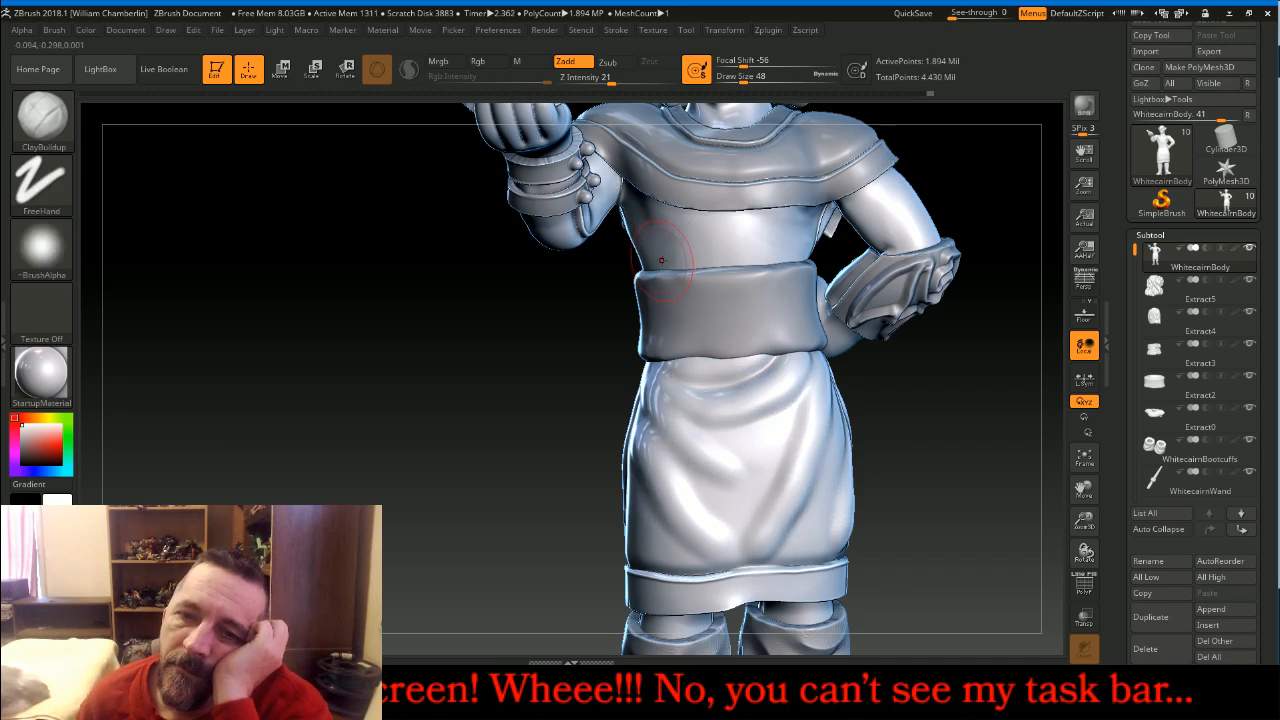
Add vertical ClayBuildup folds around the tunic between the shoulder cape and the wide belt, on front, back and sides
mouse_move(682, 253)
mouse_down()
mouse_move(725, 260)
mouse_move(748, 240)
mouse_move(808, 242)
mouse_up()
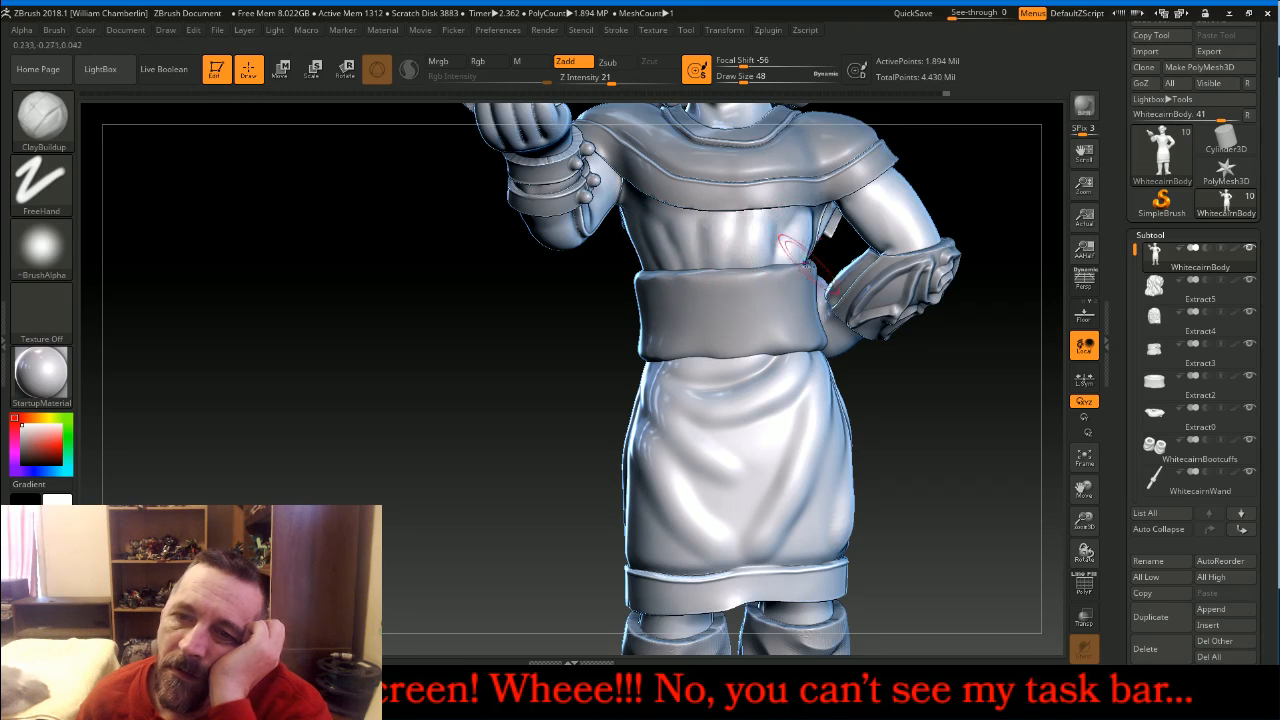
mouse_move(474, 380)
mouse_down()
mouse_move(538, 360)
mouse_move(793, 213)
mouse_up()
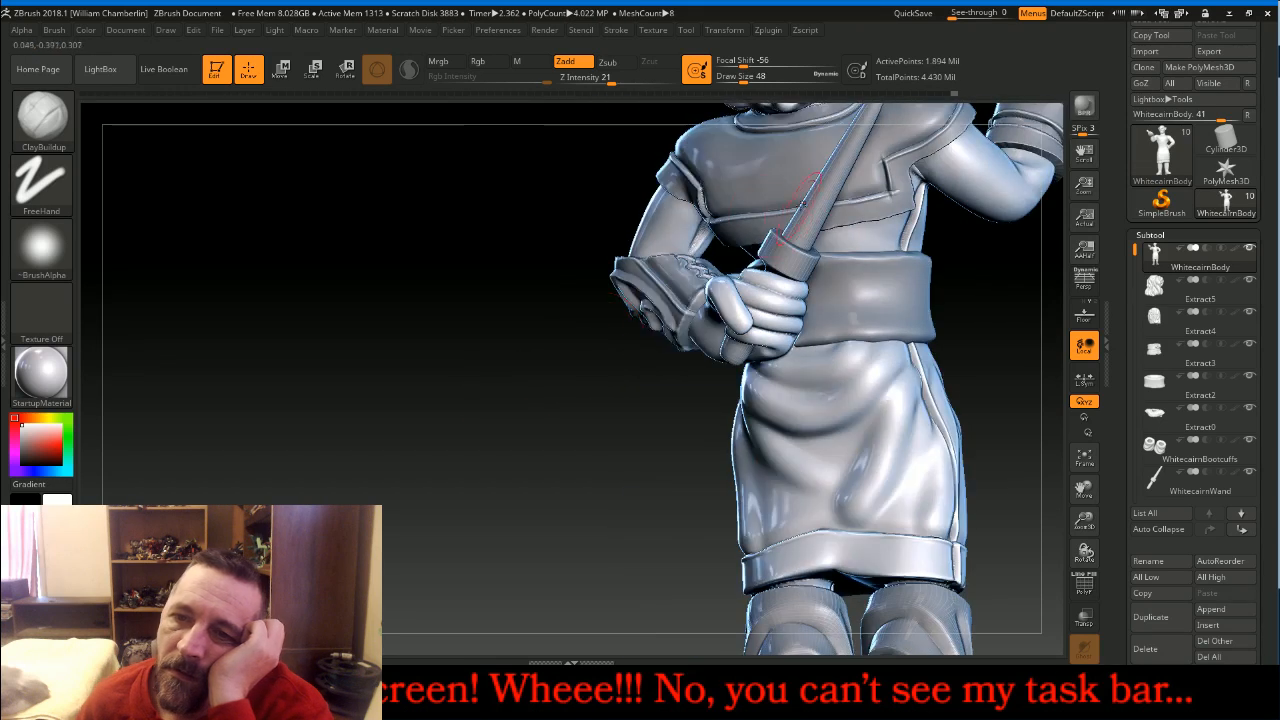
drag(873, 248, 862, 240)
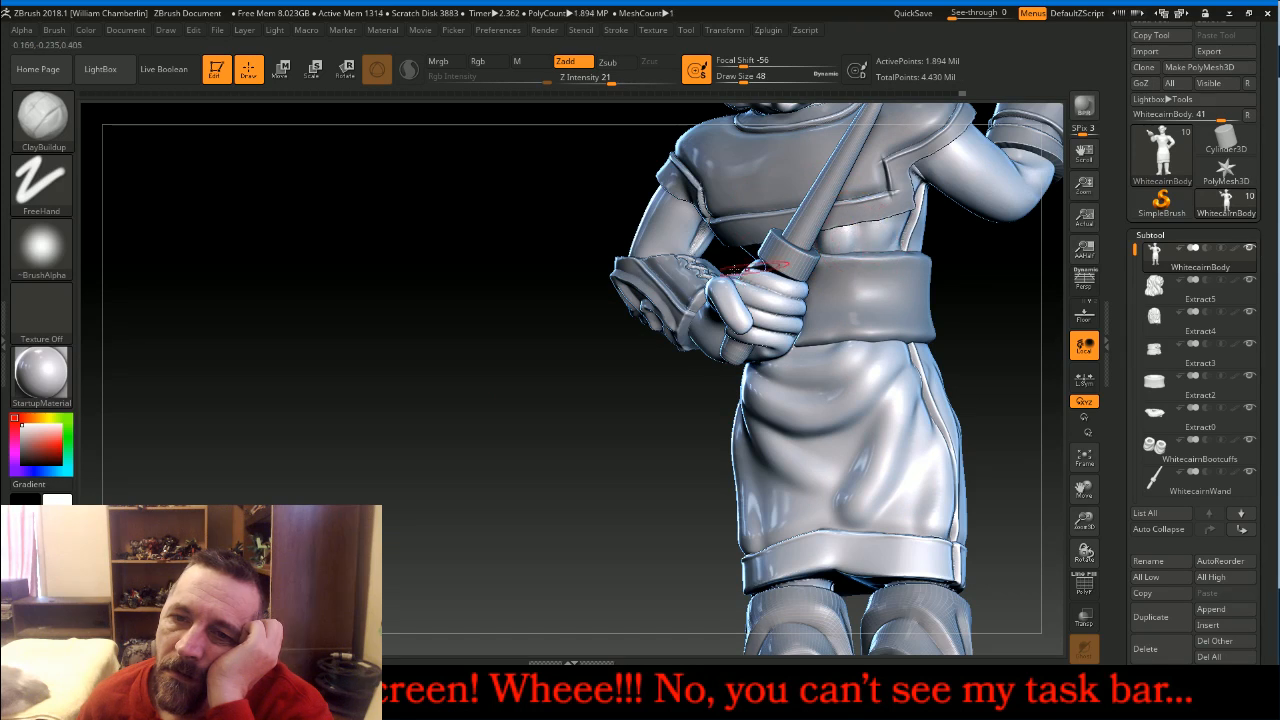
drag(686, 240, 658, 261)
drag(570, 400, 640, 398)
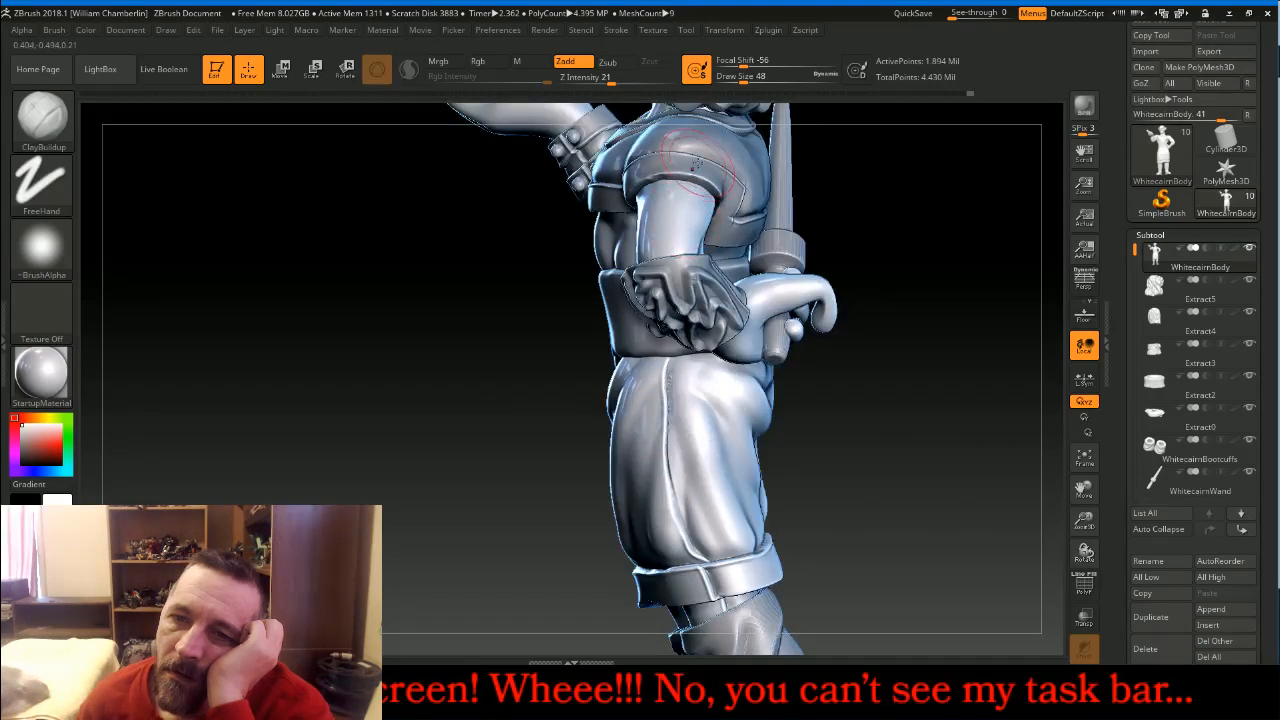
mouse_move(549, 357)
mouse_down()
mouse_move(561, 367)
mouse_move(610, 300)
mouse_up()
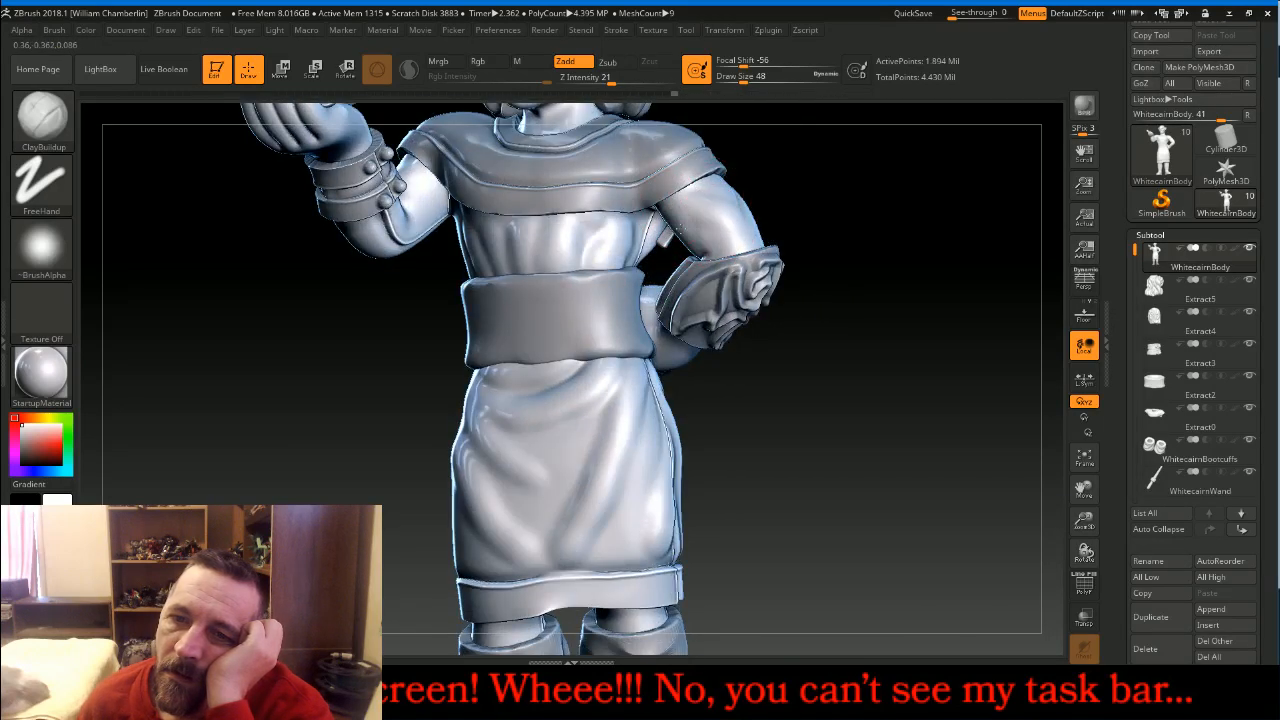
right_drag(724, 220, 694, 236)
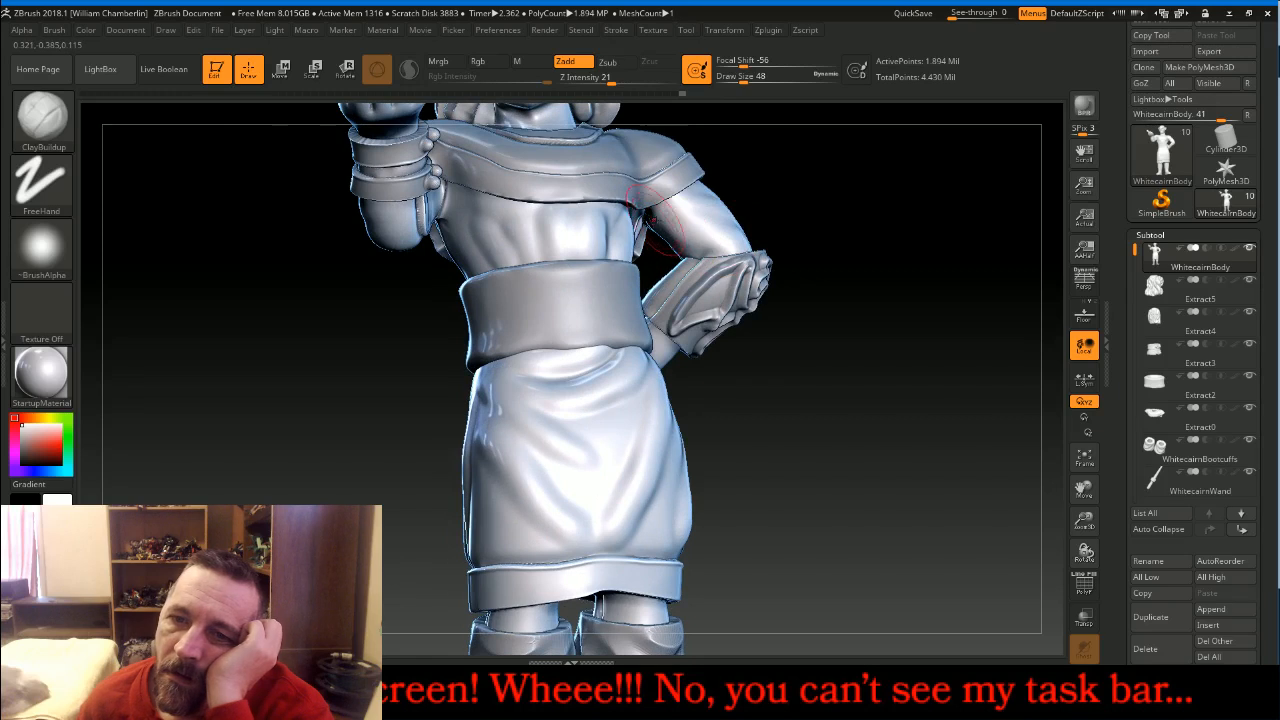
right_drag(871, 277, 810, 290)
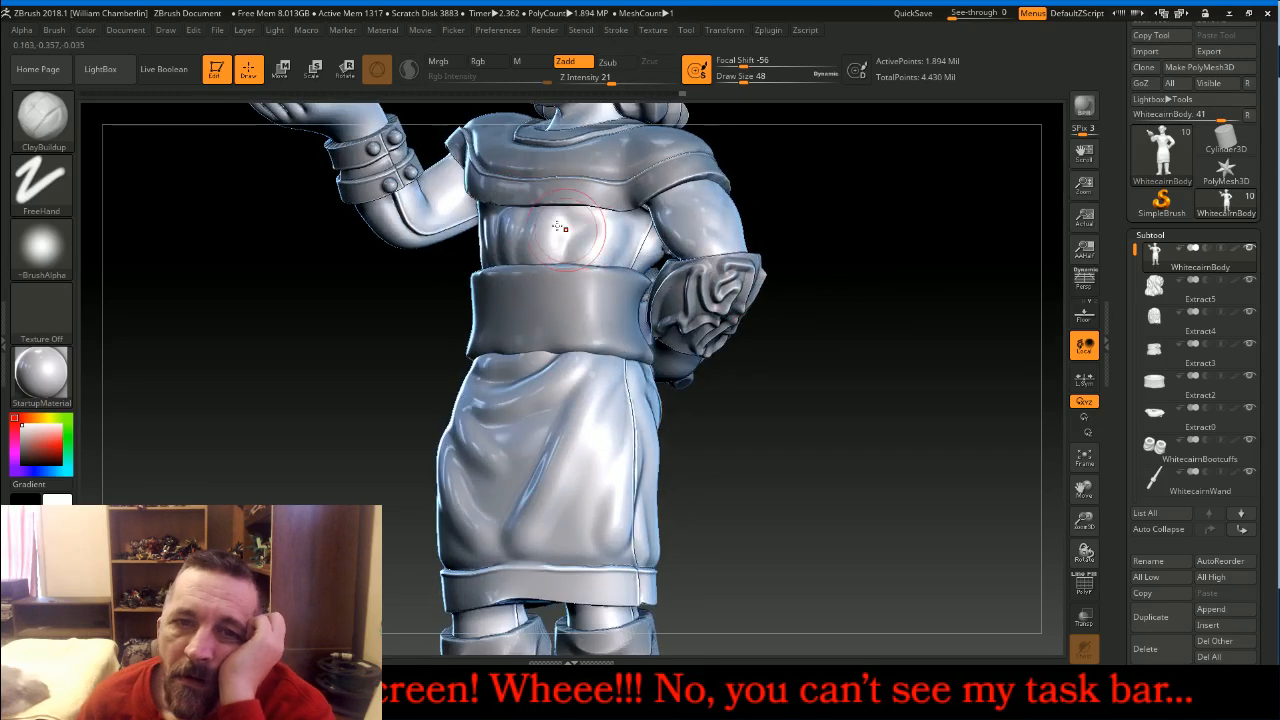
drag(388, 337, 452, 325)
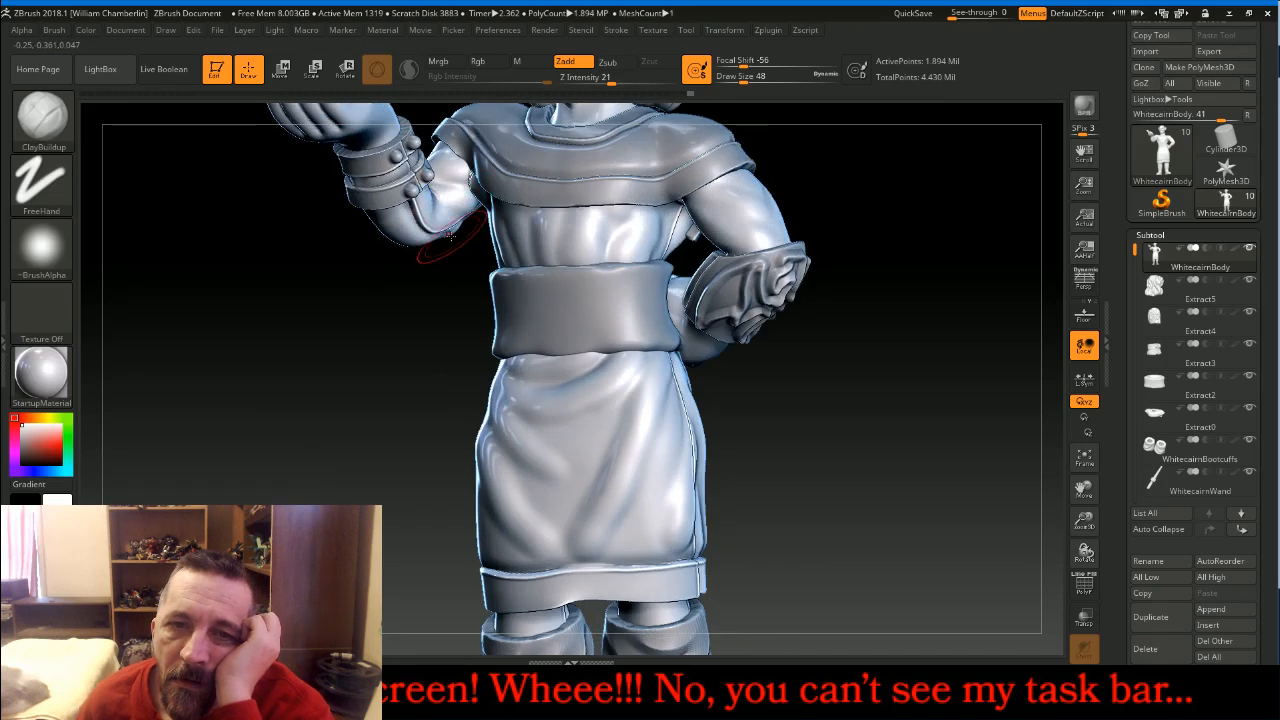
Build up ClayBuildup volume on the raised arm around the elbow, between the cape and the bracer
drag(371, 294, 486, 286)
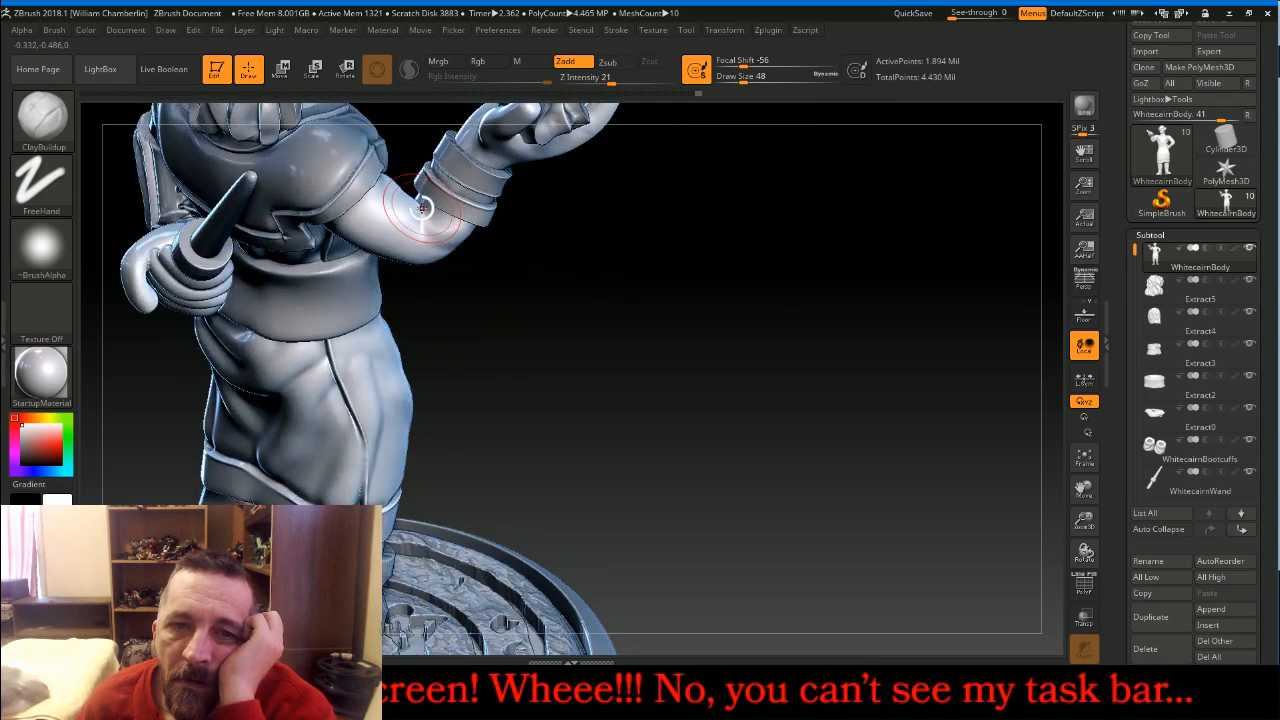
mouse_move(402, 238)
mouse_down()
mouse_move(428, 222)
mouse_move(428, 250)
mouse_up()
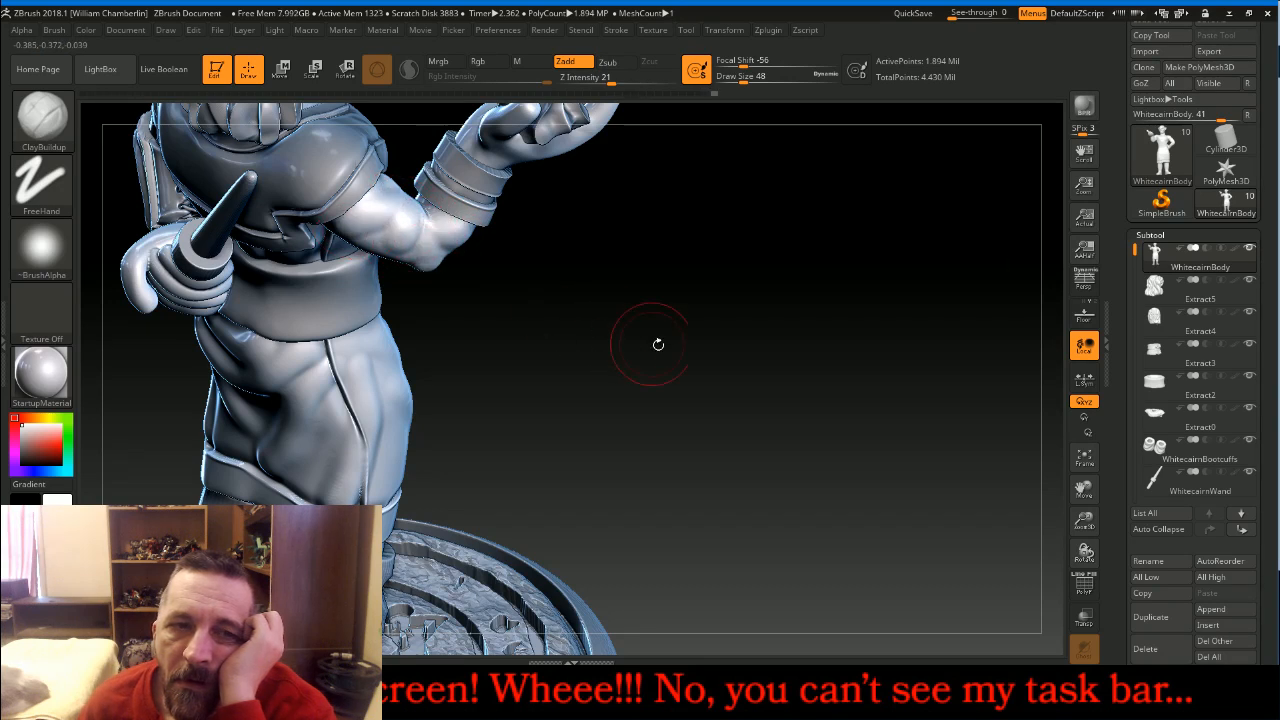
drag(697, 343, 451, 434)
Select the Slash3 brush and set it to Zsub with a Draw Size of 41 and a Z Intensity of 10
click(70, 121)
click(43, 118)
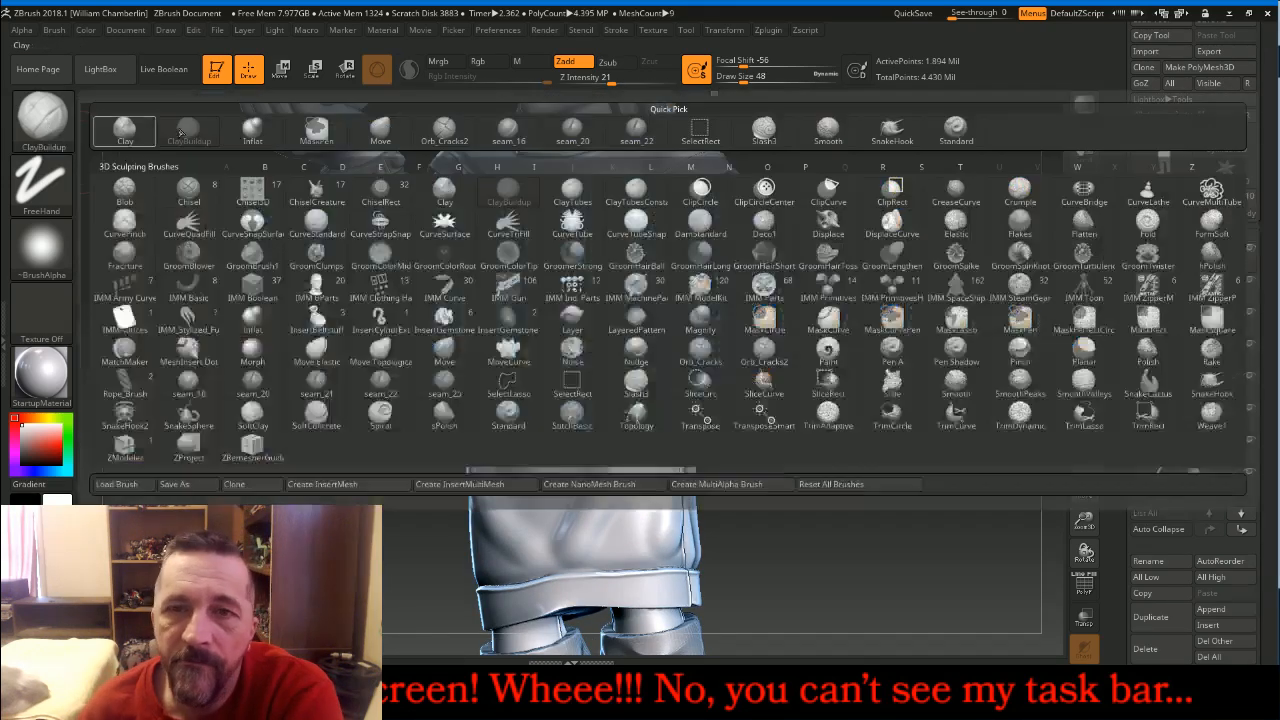
click(764, 128)
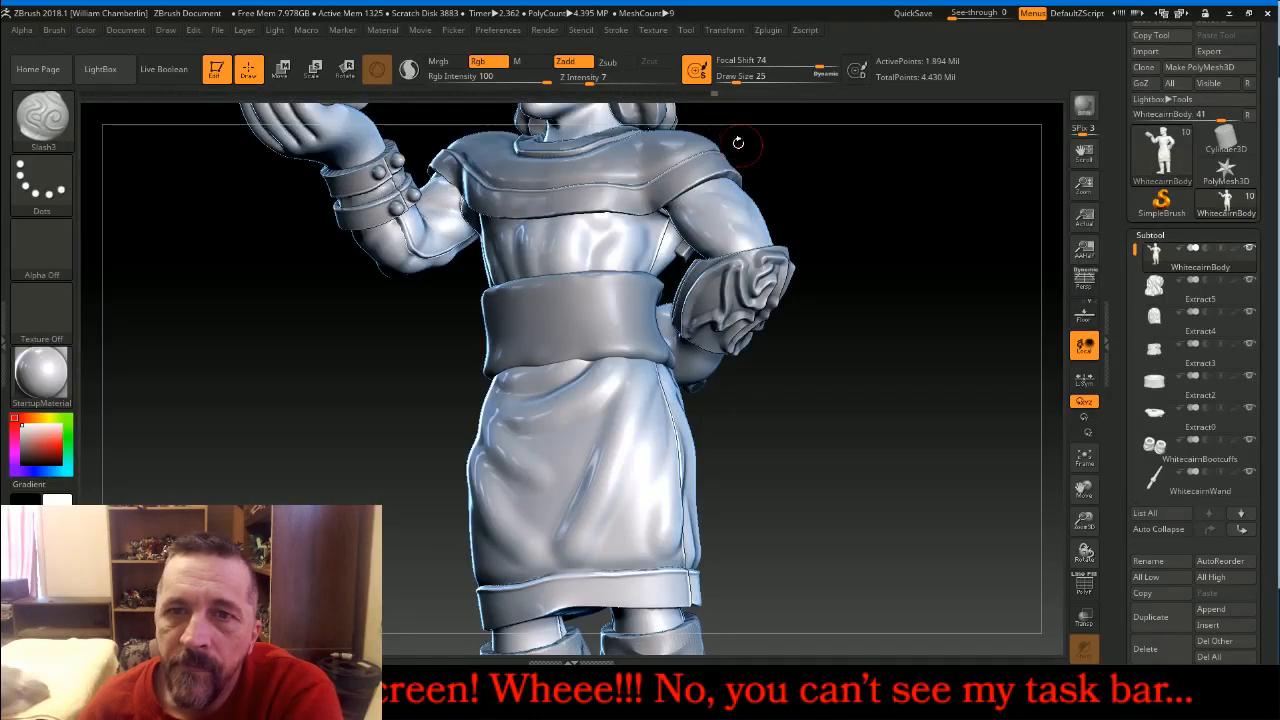
drag(736, 80, 741, 80)
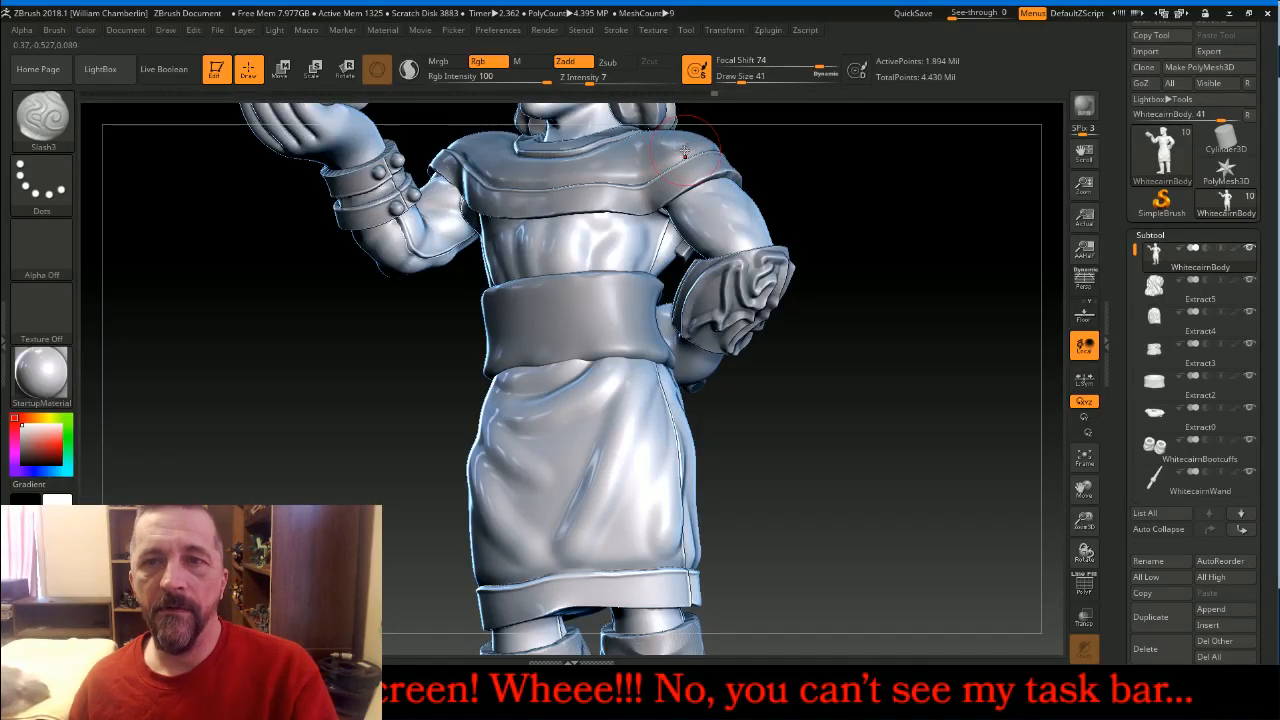
click(607, 62)
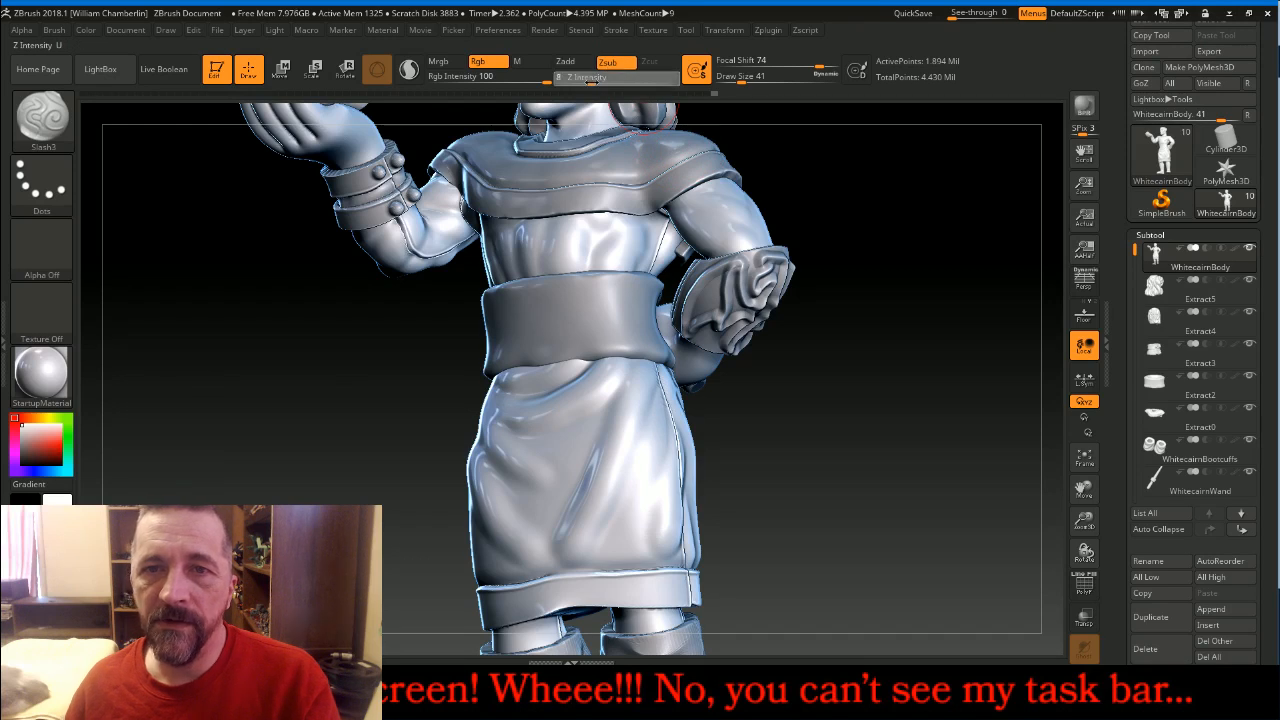
Carve Slash3 creases between the folds on the front of the skirt, from the belt towards the hem
drag(872, 232, 920, 246)
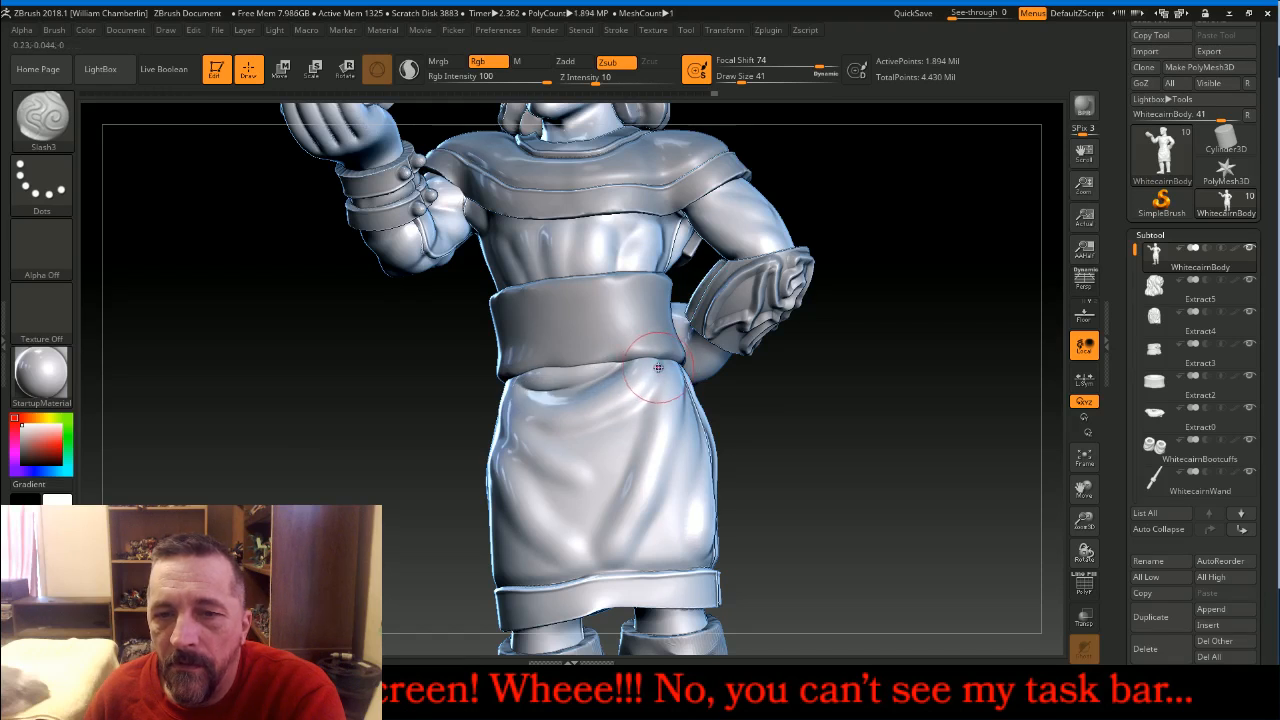
drag(660, 380, 529, 441)
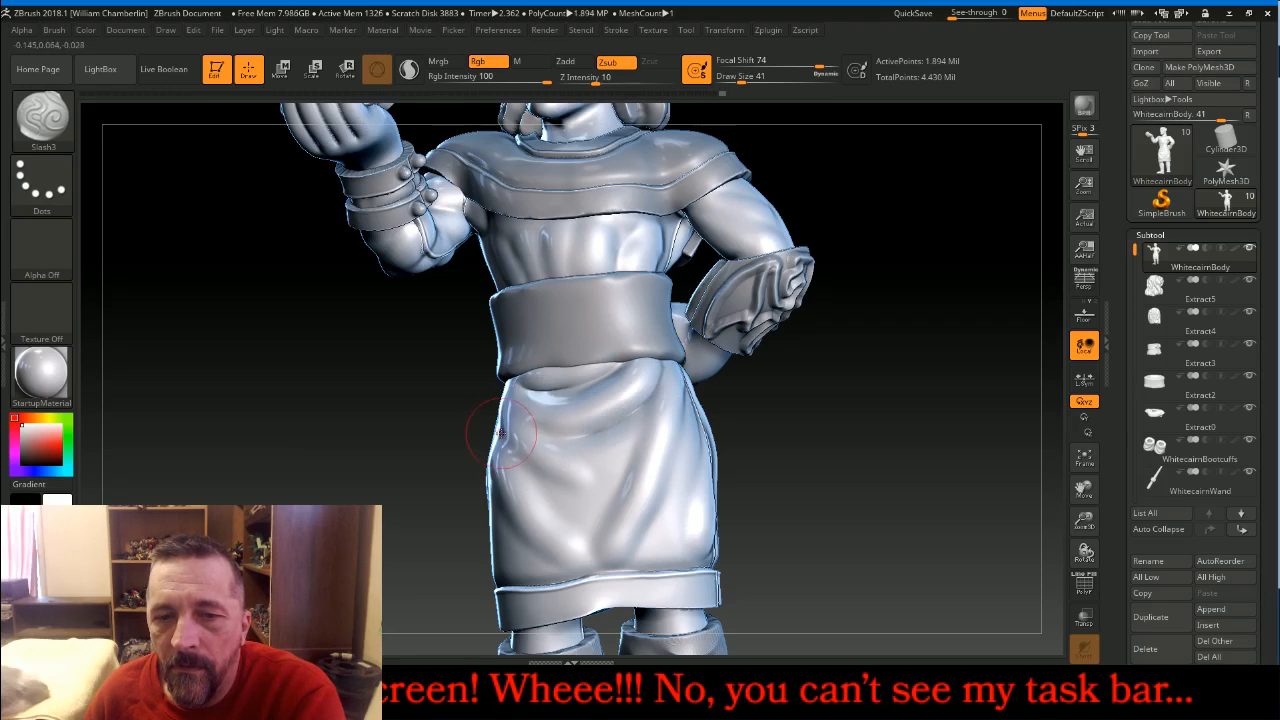
drag(873, 385, 580, 423)
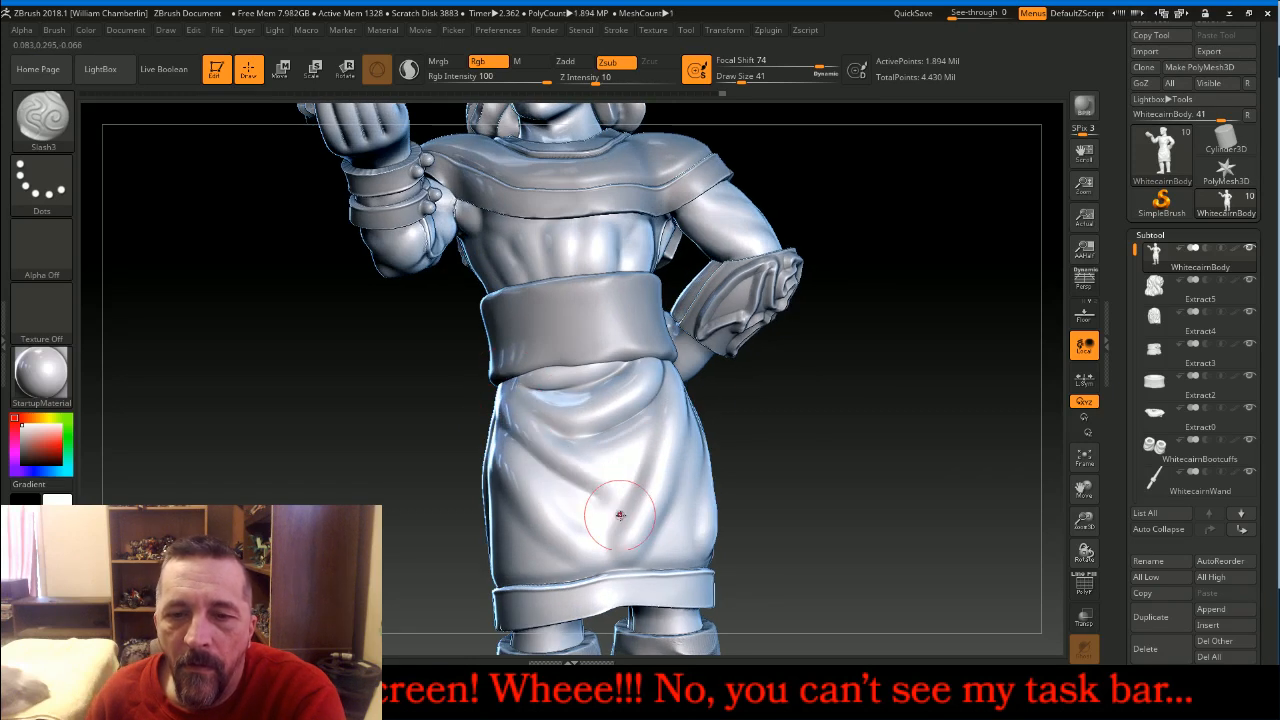
drag(917, 409, 705, 410)
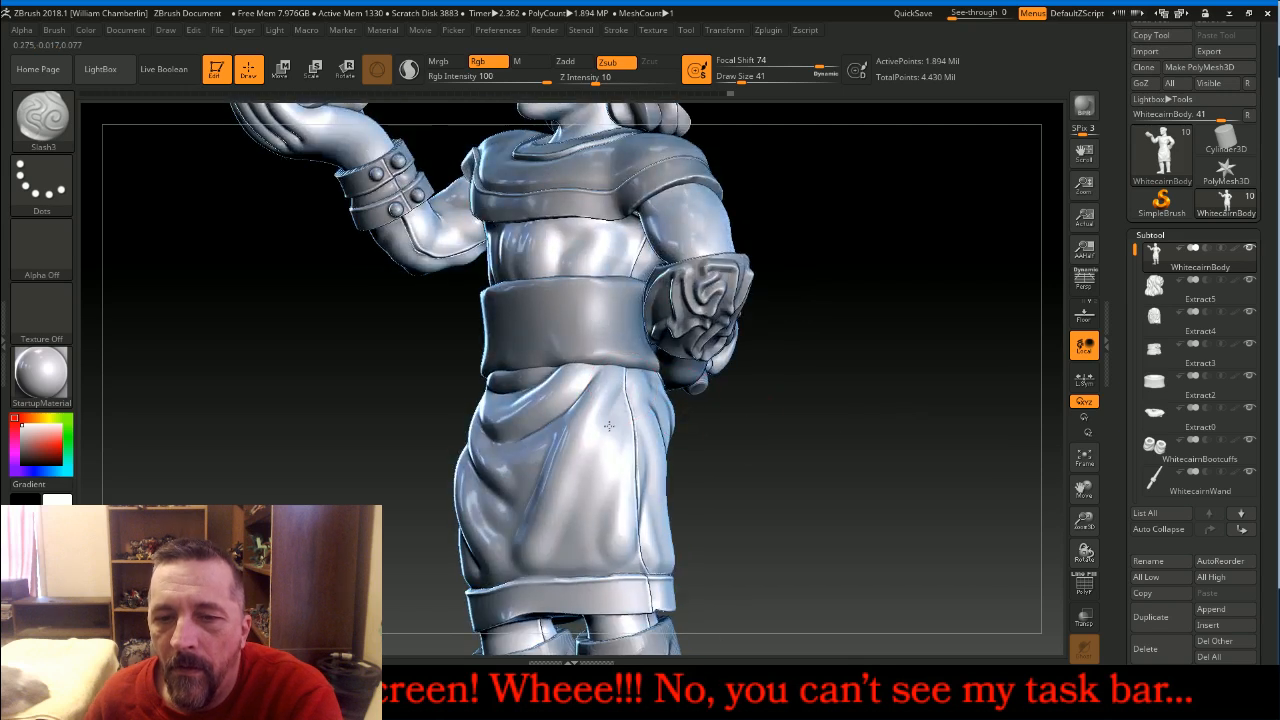
Carve Slash3 creases along the side and under the draped folds on the back of the skirt
drag(825, 457, 740, 458)
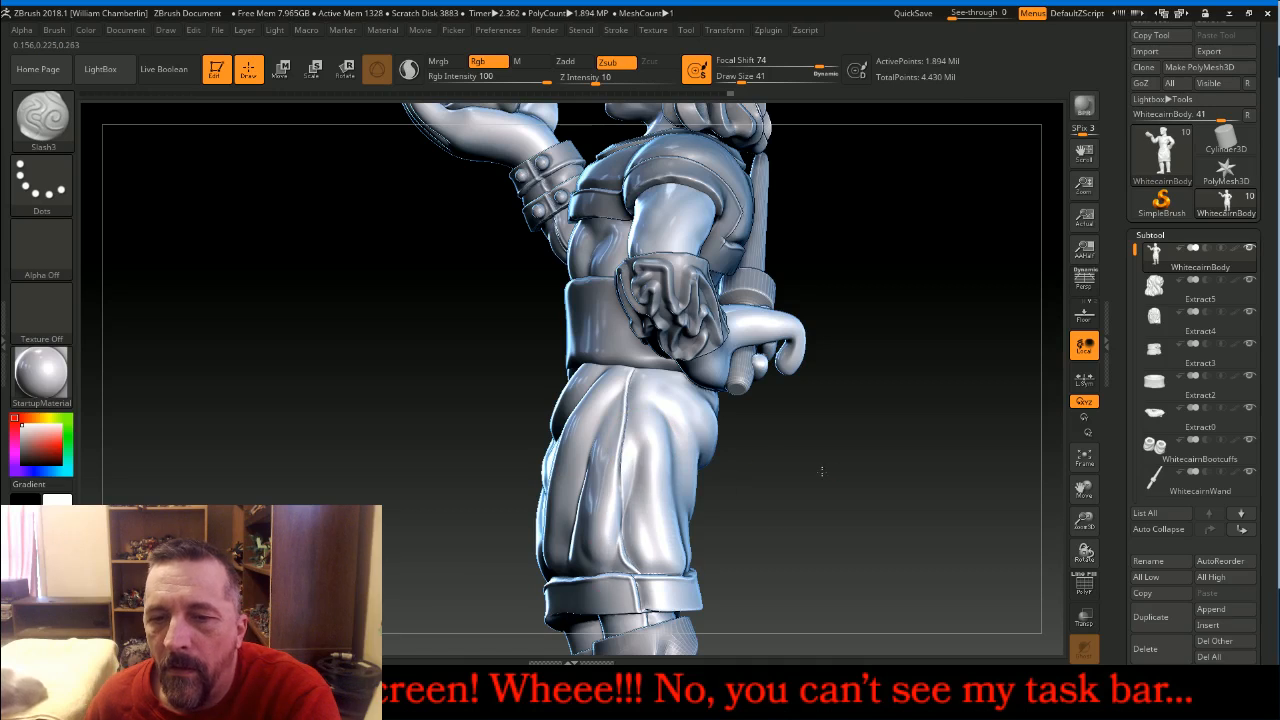
drag(826, 468, 764, 442)
mouse_move(960, 426)
mouse_down()
mouse_move(765, 420)
mouse_move(821, 404)
mouse_up()
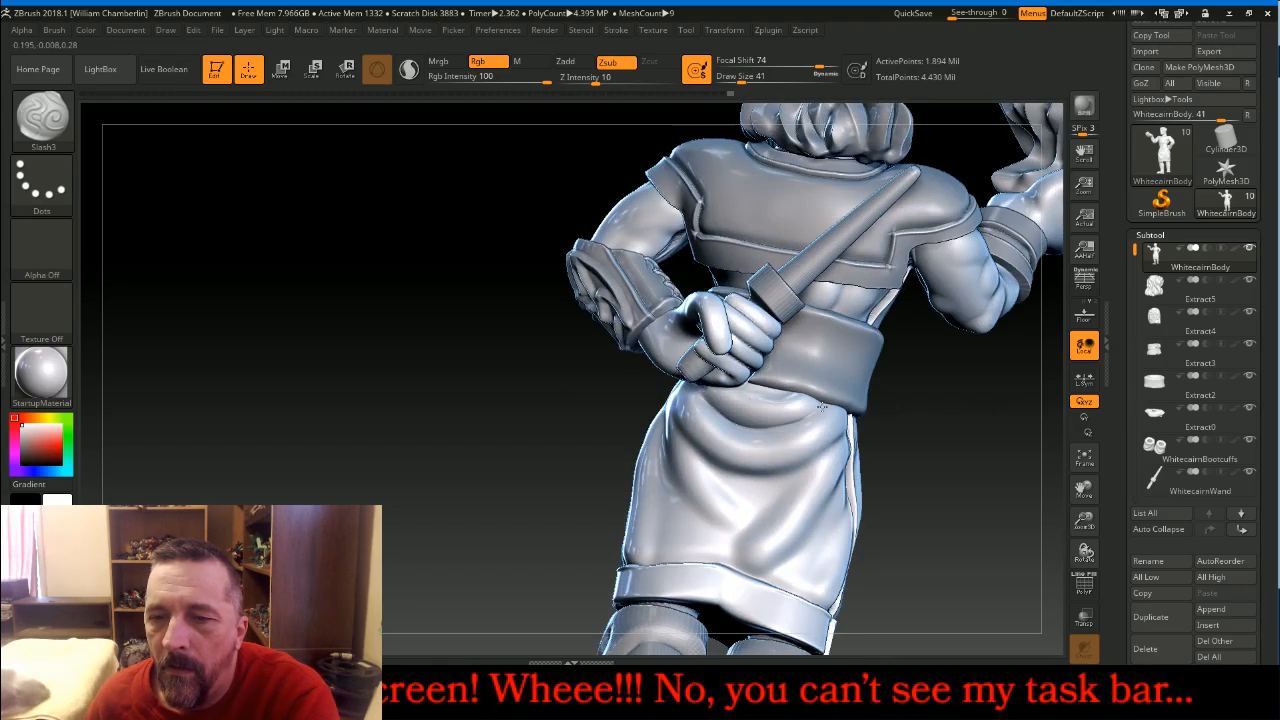
mouse_move(566, 437)
mouse_down()
mouse_move(557, 429)
mouse_move(648, 398)
mouse_move(704, 453)
mouse_move(745, 468)
mouse_up()
drag(922, 420, 841, 427)
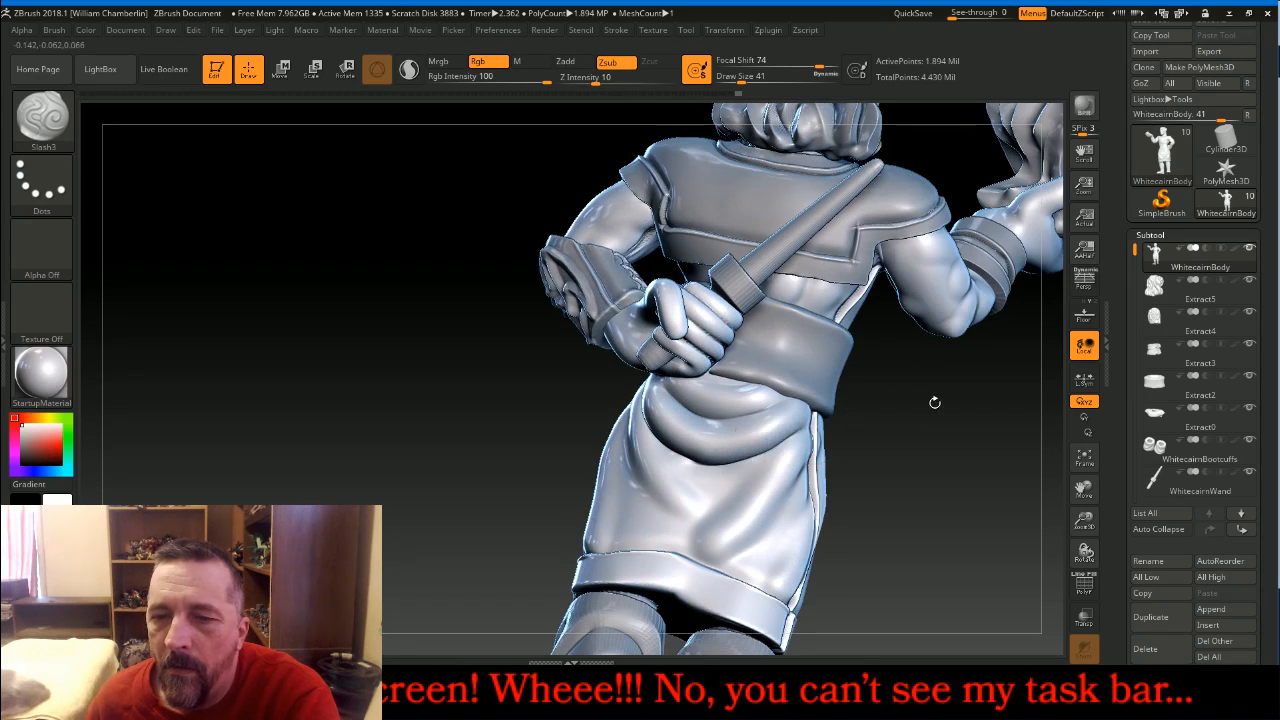
drag(935, 403, 757, 449)
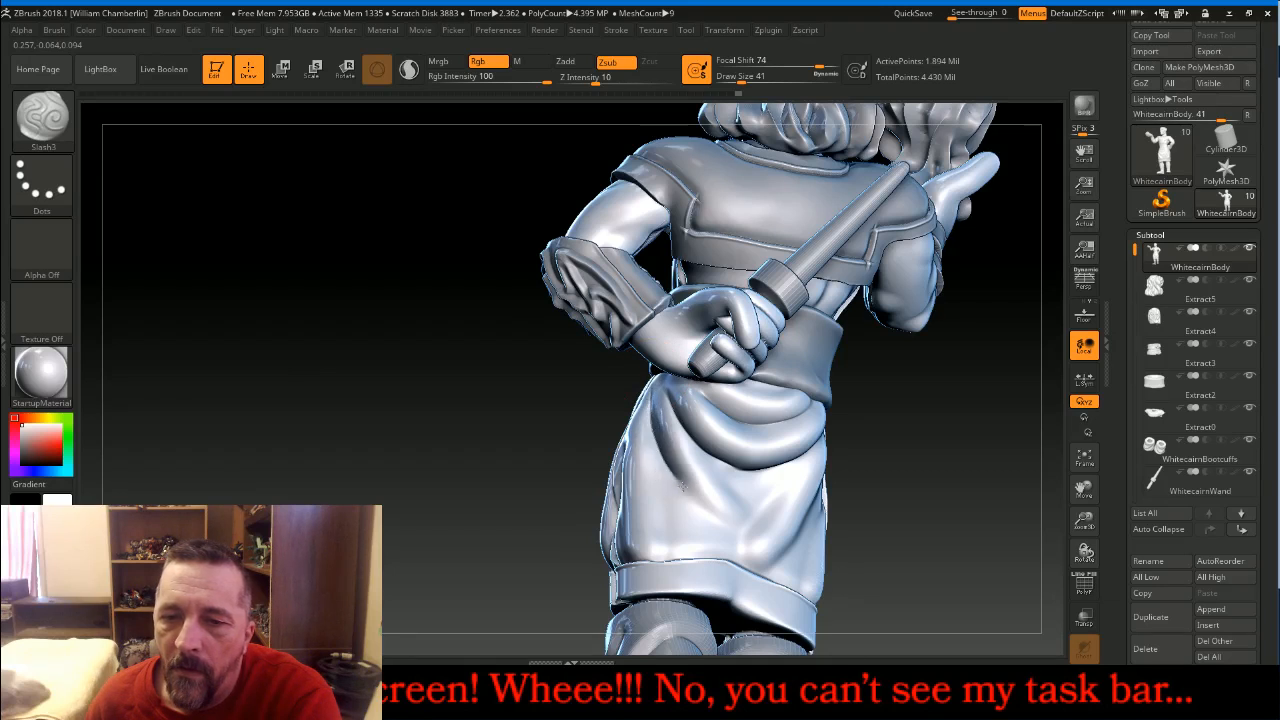
drag(940, 517, 819, 452)
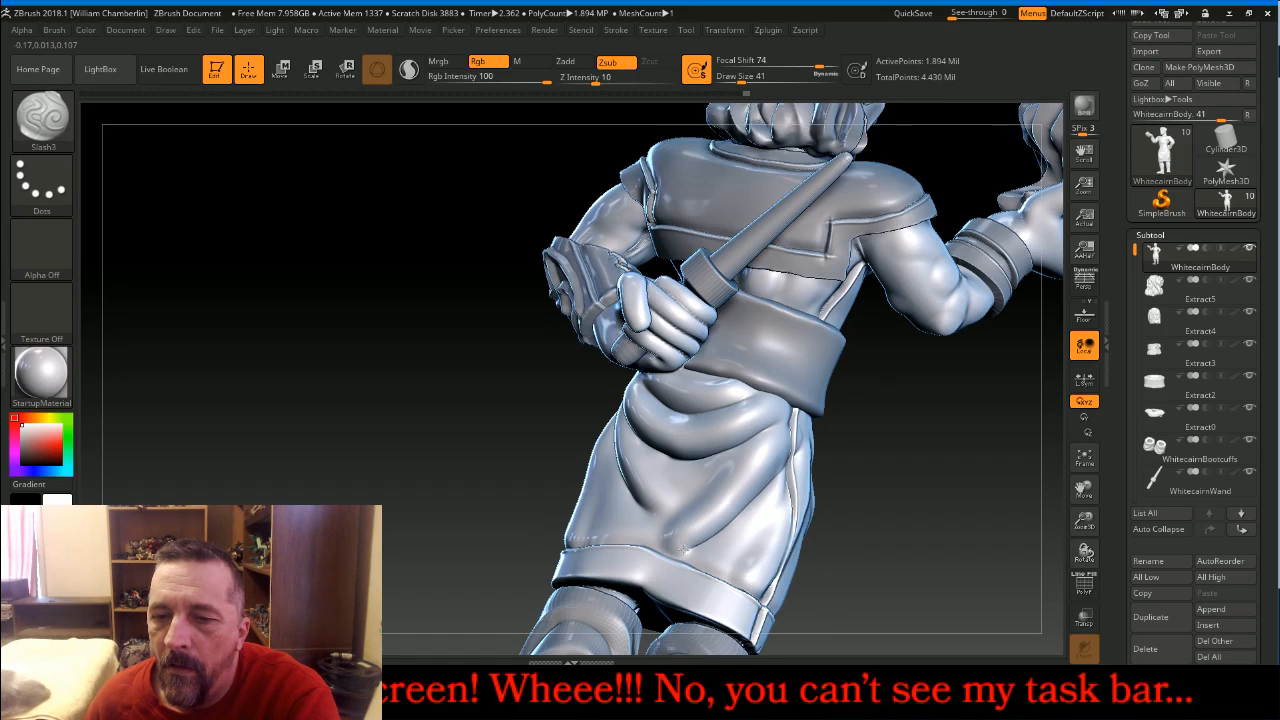
Deepen the fold creases on both sides of the skirt, near the side seams, with Slash3
drag(876, 496, 760, 492)
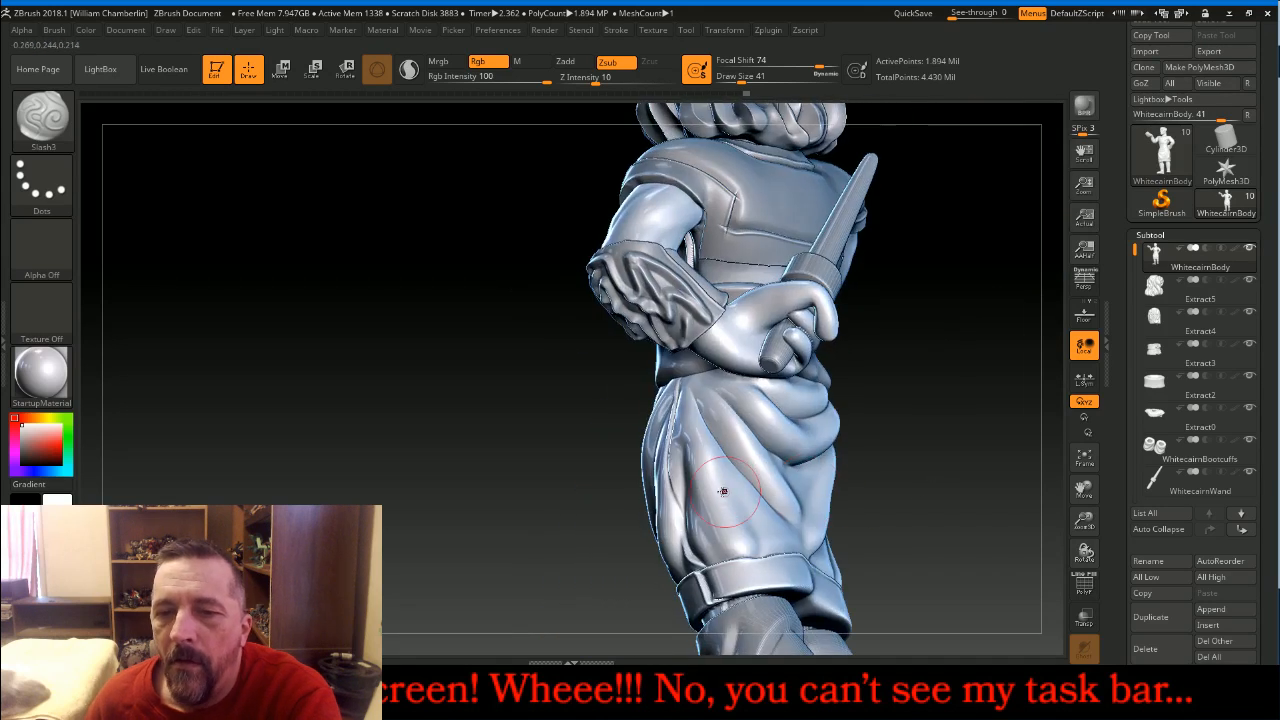
mouse_move(686, 476)
mouse_down()
mouse_move(736, 553)
mouse_move(701, 460)
mouse_up()
drag(869, 484, 740, 565)
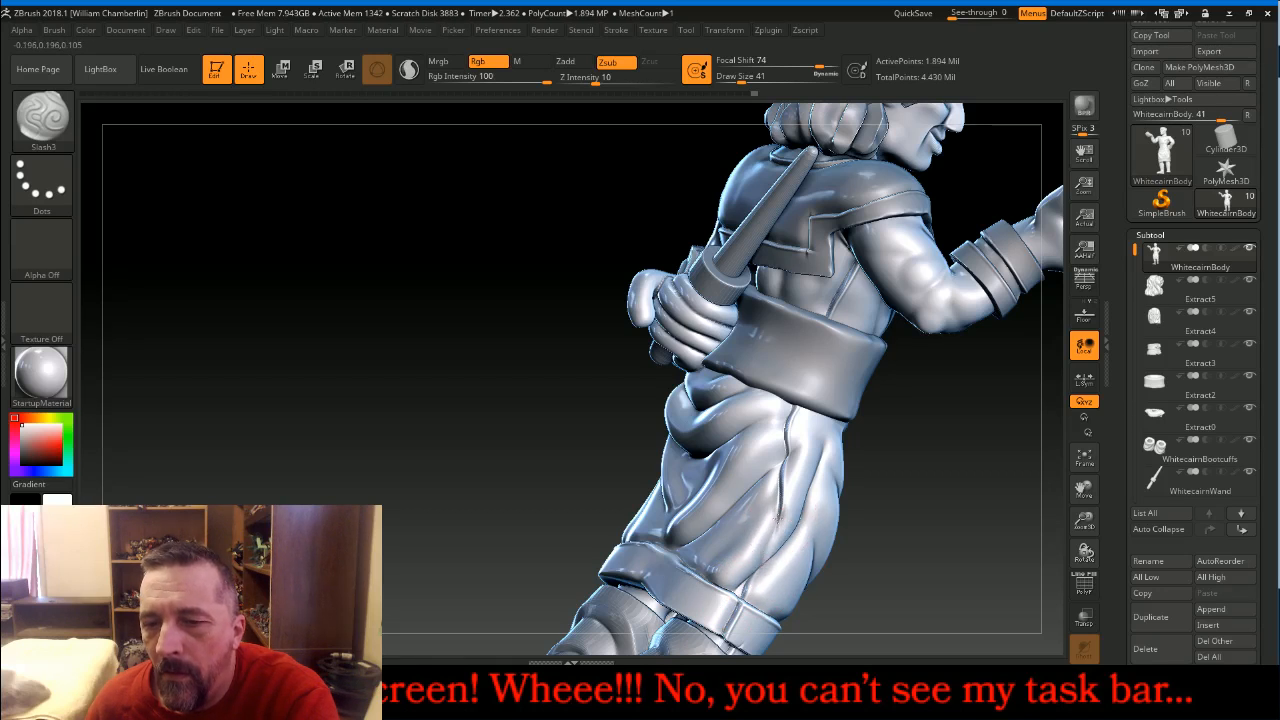
Carve Slash3 creases between the tunic folds above the belt, around the front and sides of the torso
mouse_move(925, 502)
mouse_down()
mouse_move(885, 497)
mouse_move(957, 457)
mouse_move(980, 465)
mouse_move(820, 295)
mouse_up()
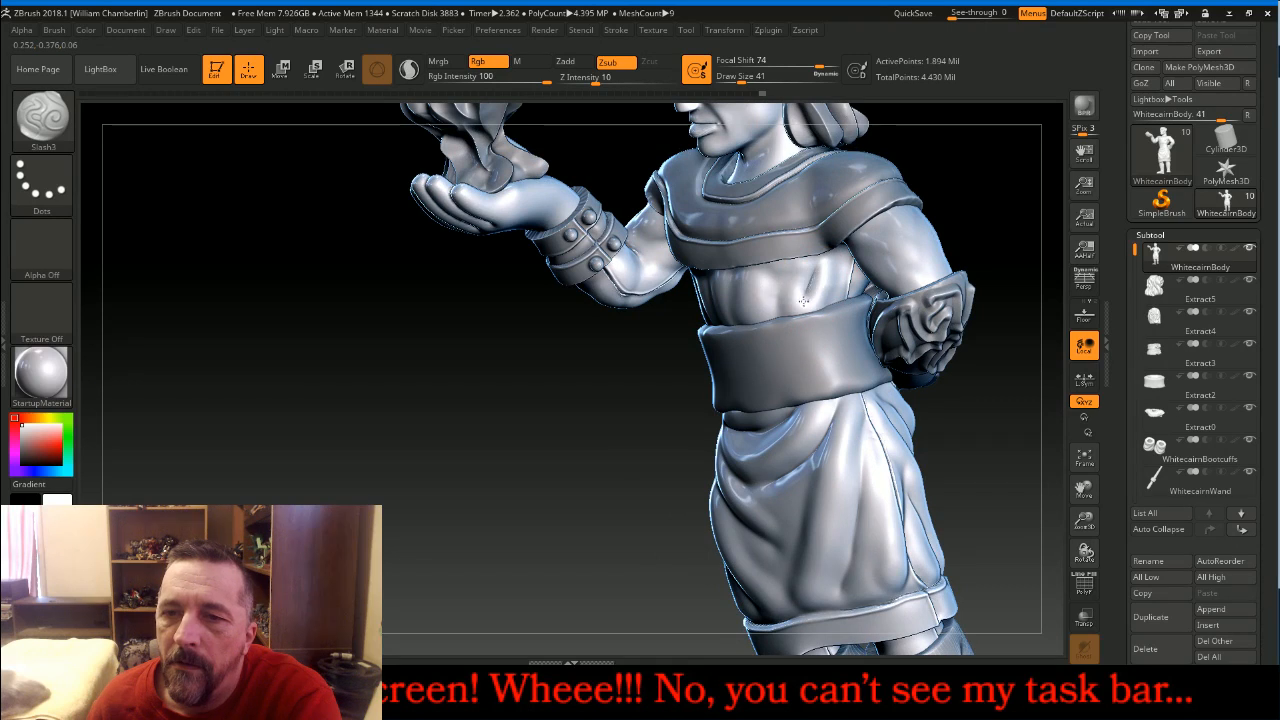
drag(626, 443, 760, 330)
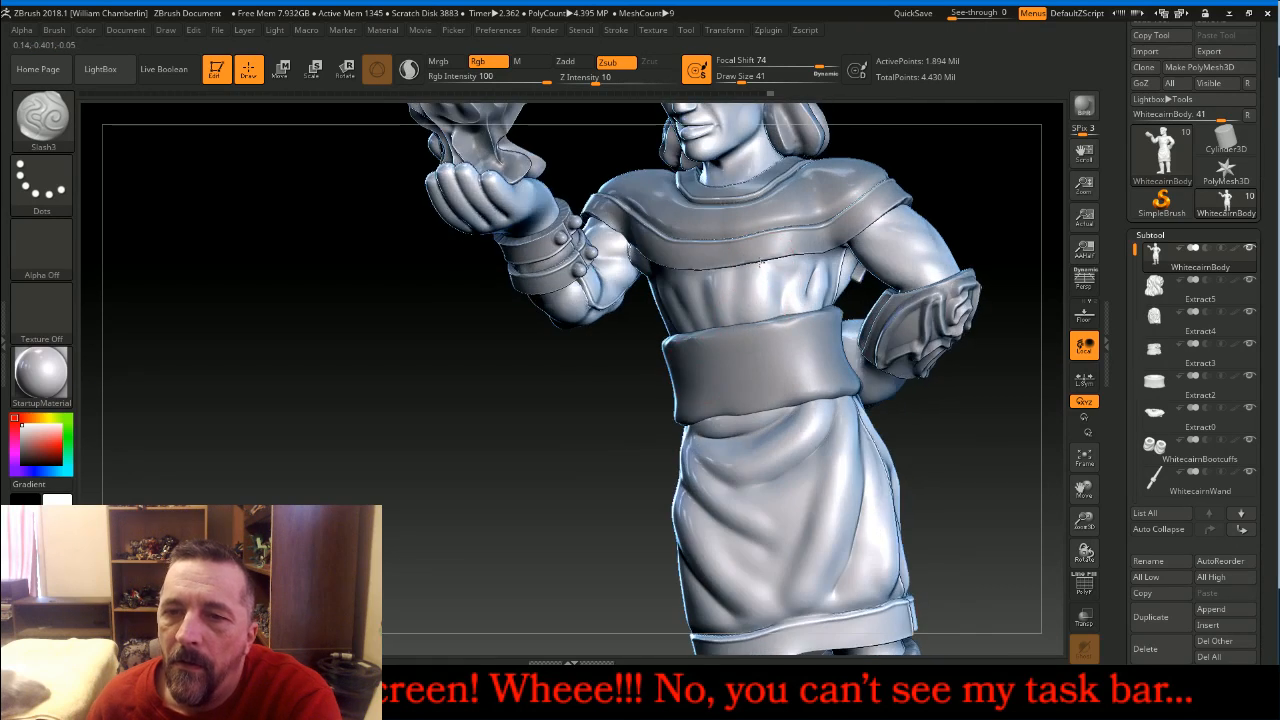
drag(716, 277, 716, 304)
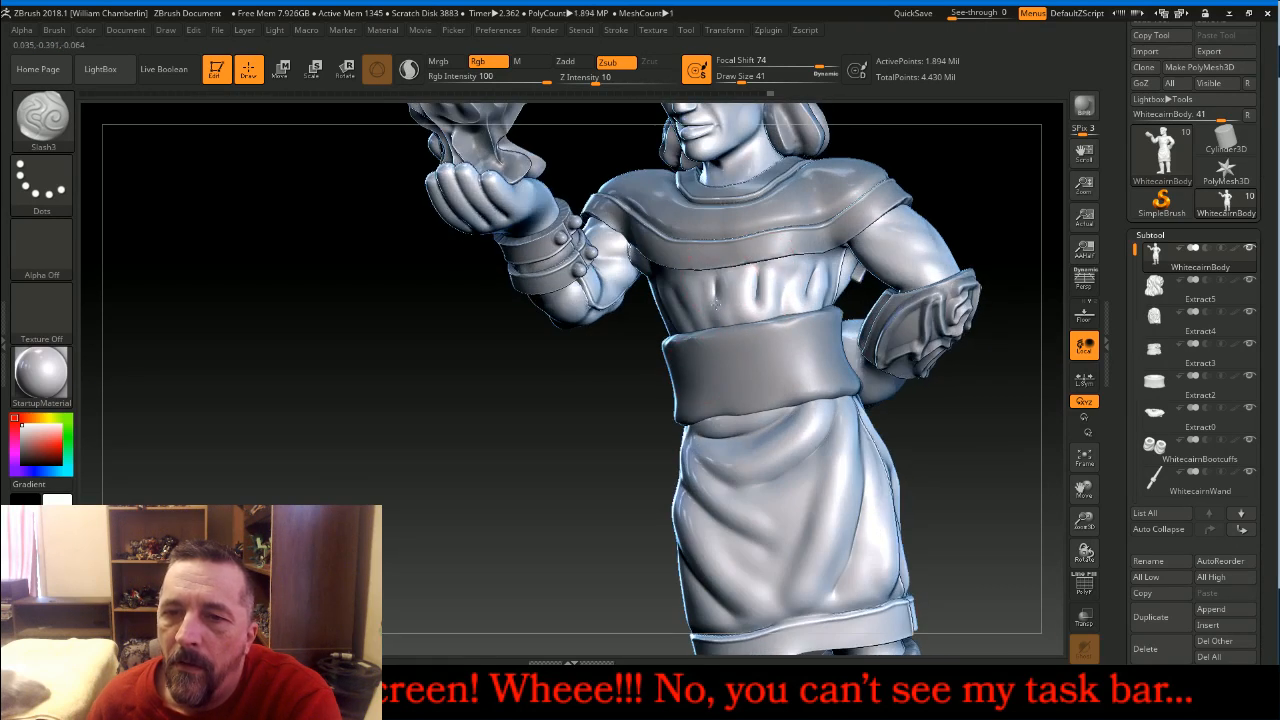
drag(573, 476, 682, 318)
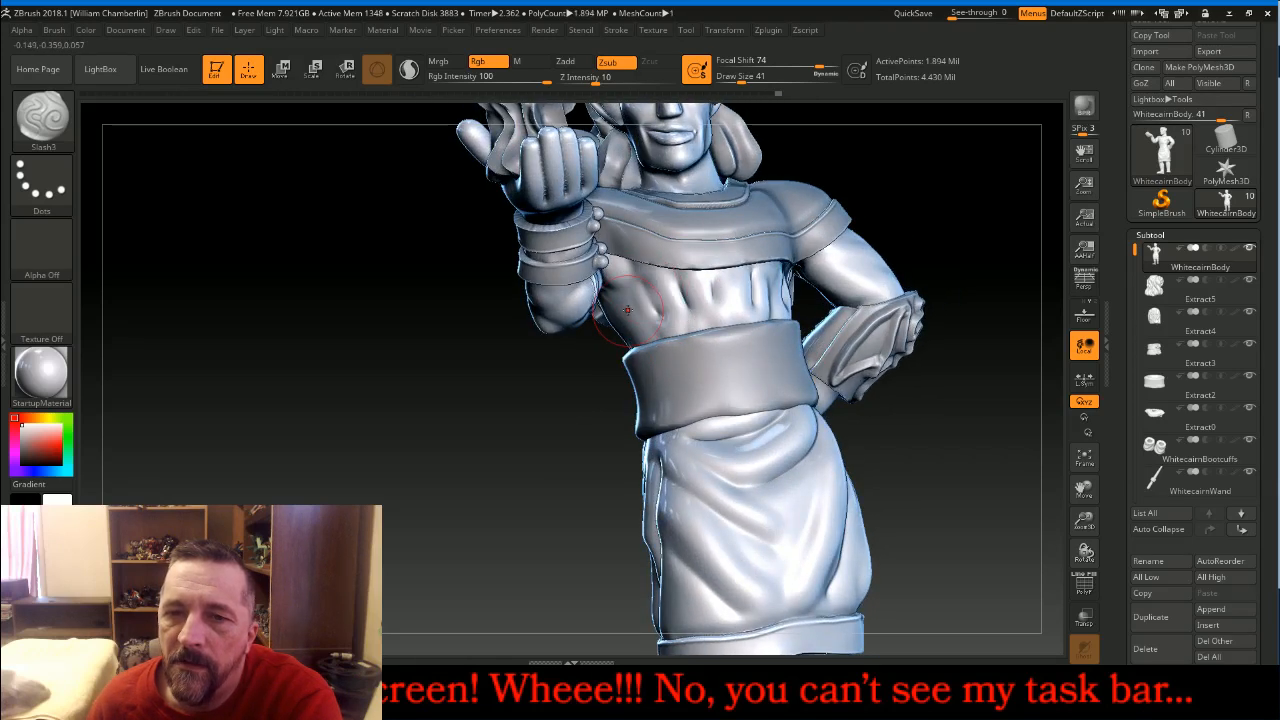
drag(622, 310, 644, 324)
mouse_move(416, 464)
mouse_down()
mouse_move(570, 467)
mouse_move(600, 345)
mouse_up()
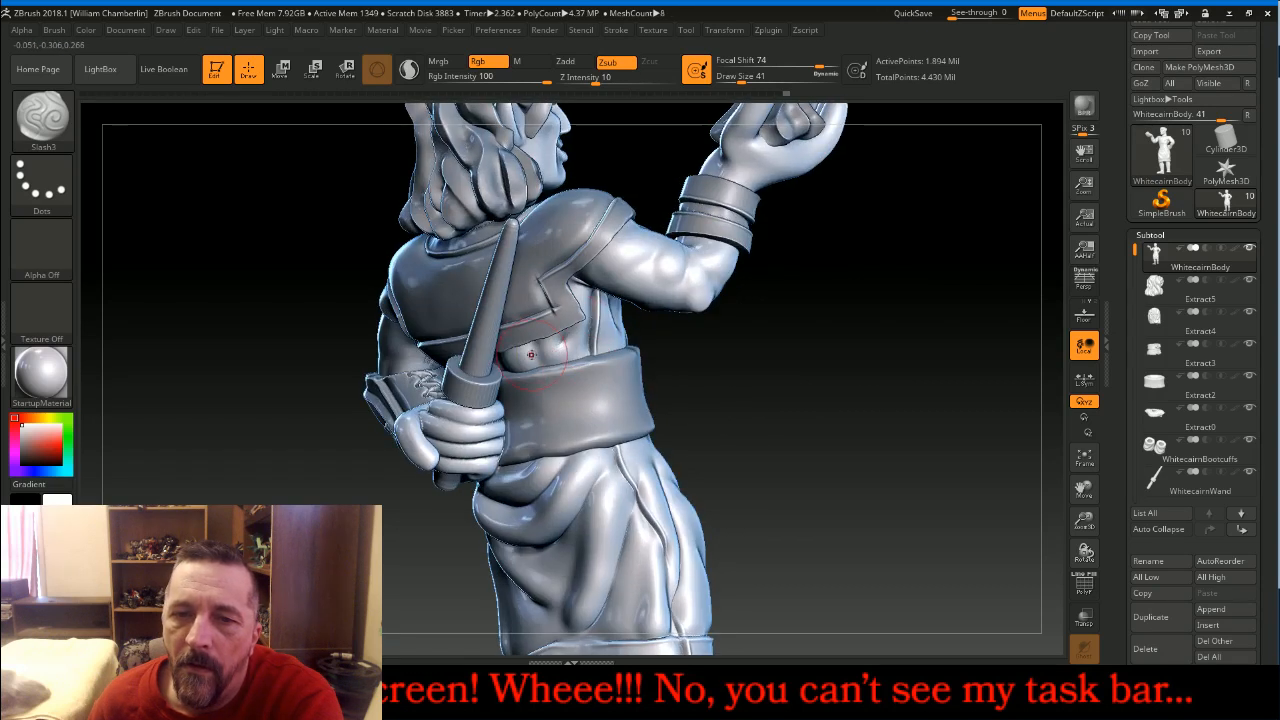
Carve Slash3 creases into the sleeve folds on both arms
drag(829, 343, 680, 282)
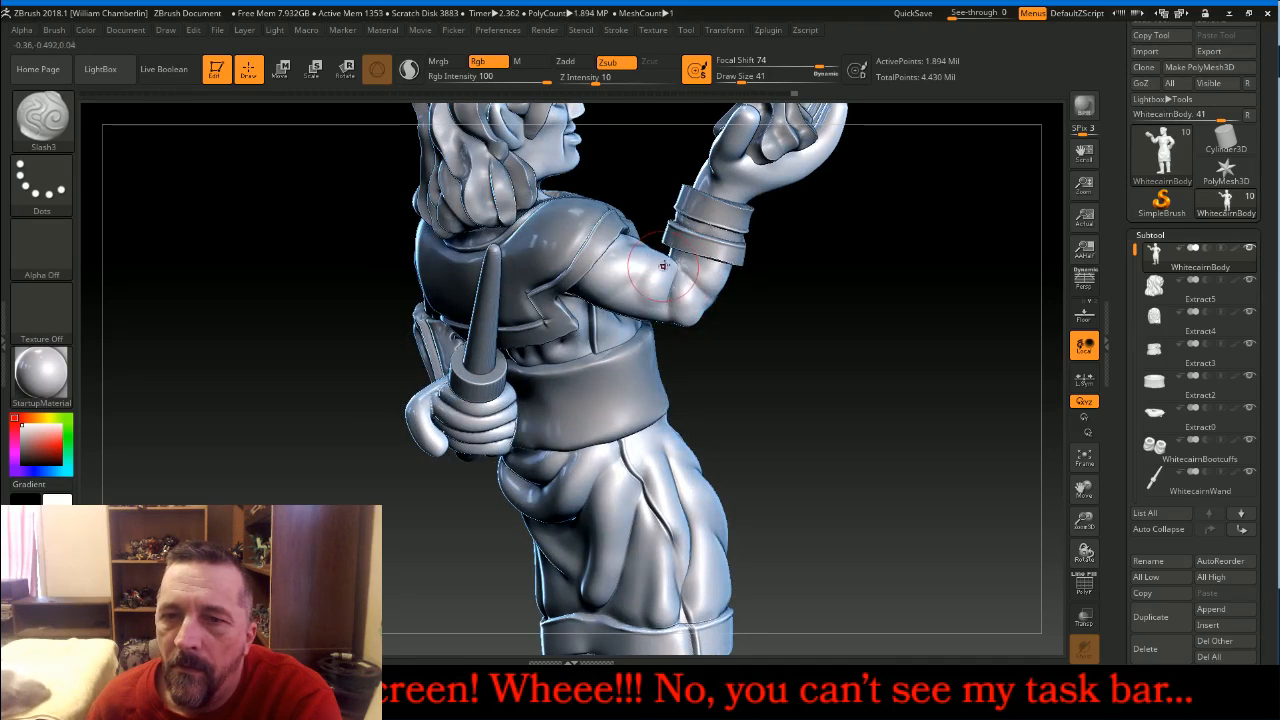
mouse_move(790, 330)
mouse_down()
mouse_move(858, 341)
mouse_move(643, 363)
mouse_move(705, 285)
mouse_up()
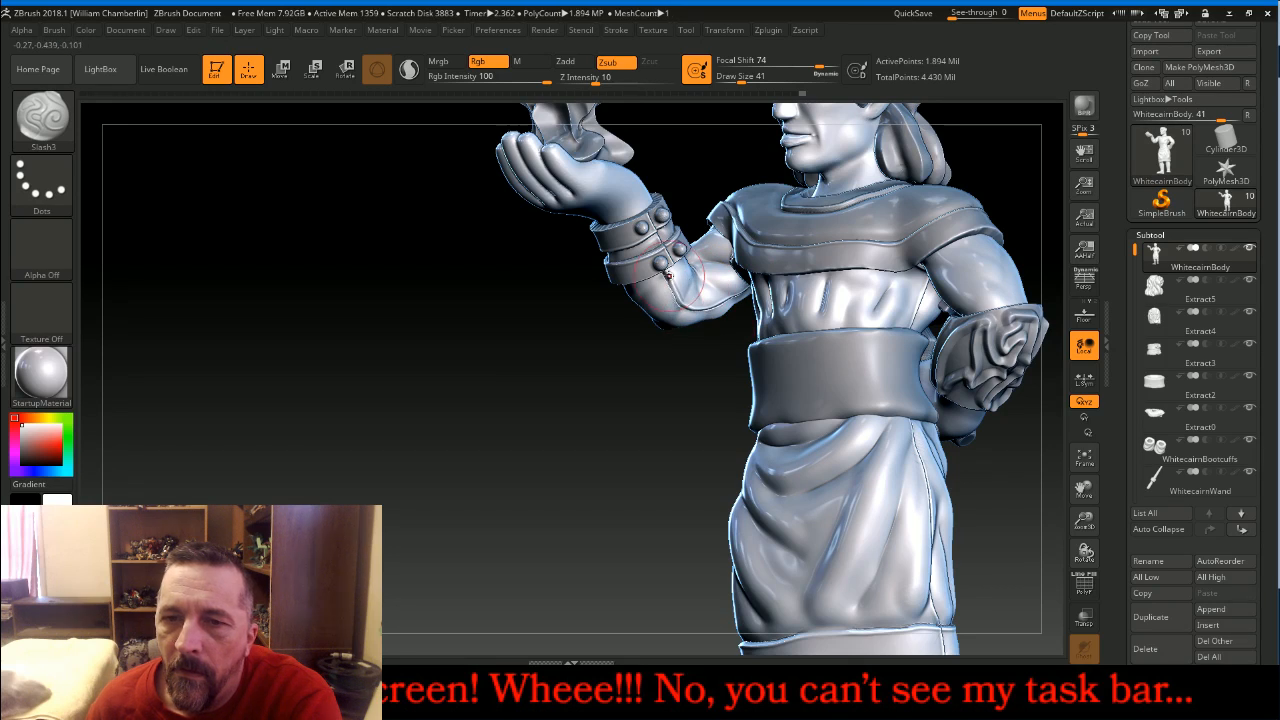
drag(573, 450, 603, 440)
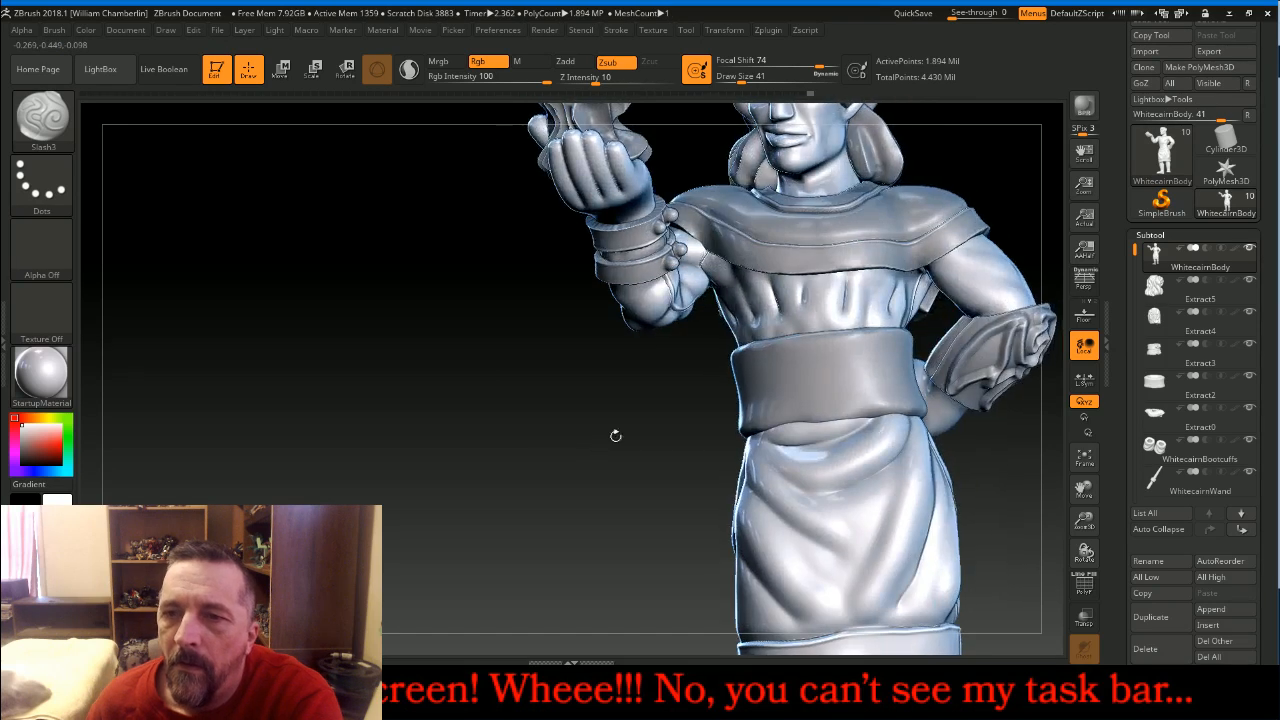
drag(1084, 488, 811, 406)
mouse_move(604, 289)
mouse_down()
mouse_move(648, 270)
mouse_move(637, 246)
mouse_up()
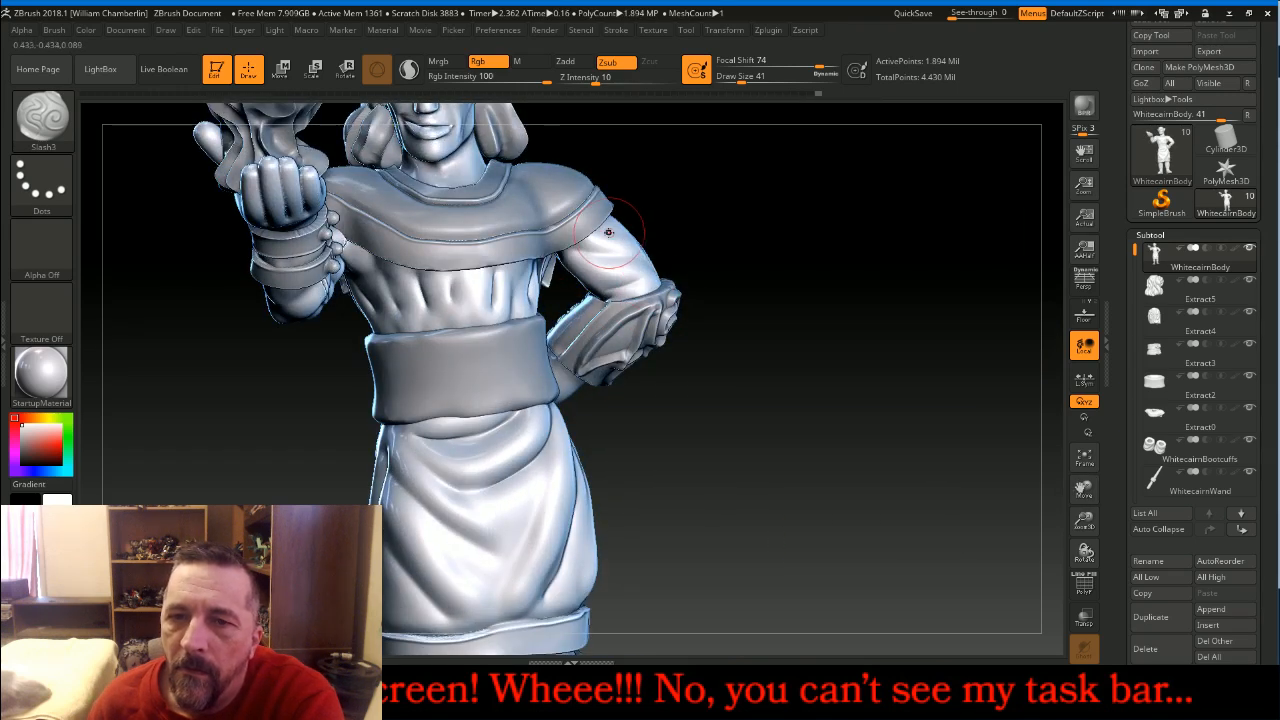
drag(791, 294, 652, 257)
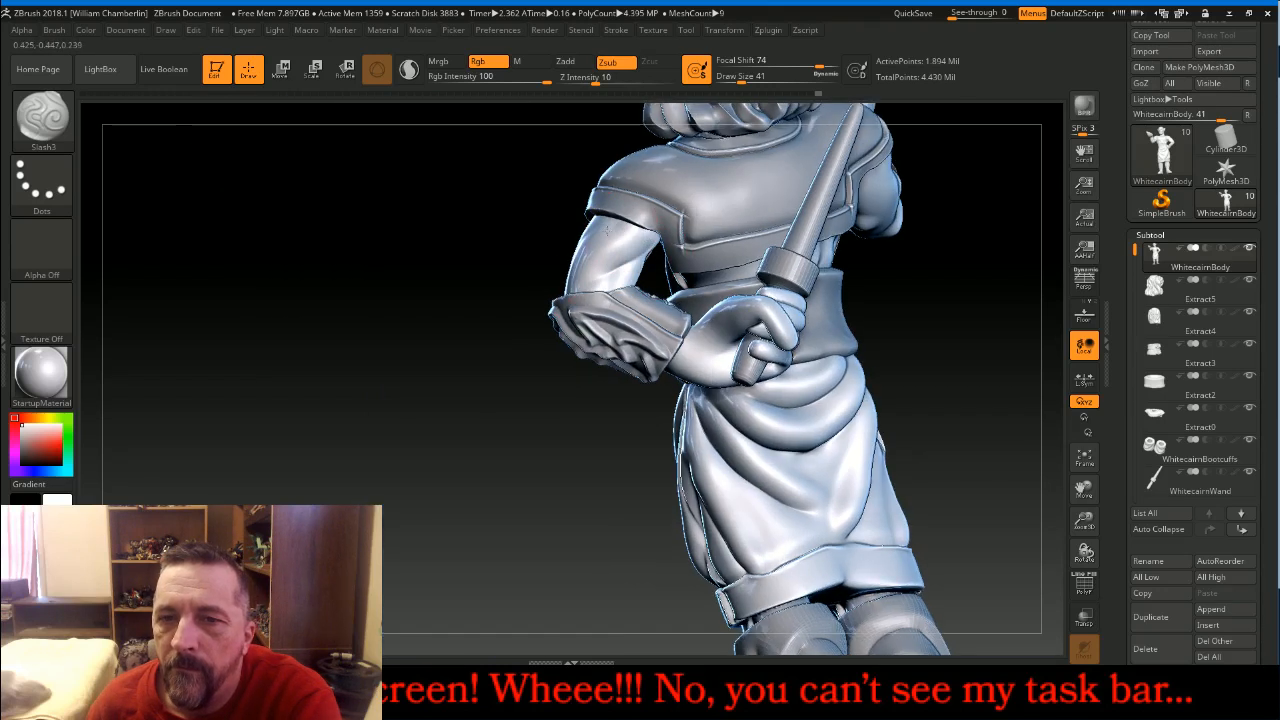
drag(514, 443, 755, 410)
drag(880, 411, 838, 388)
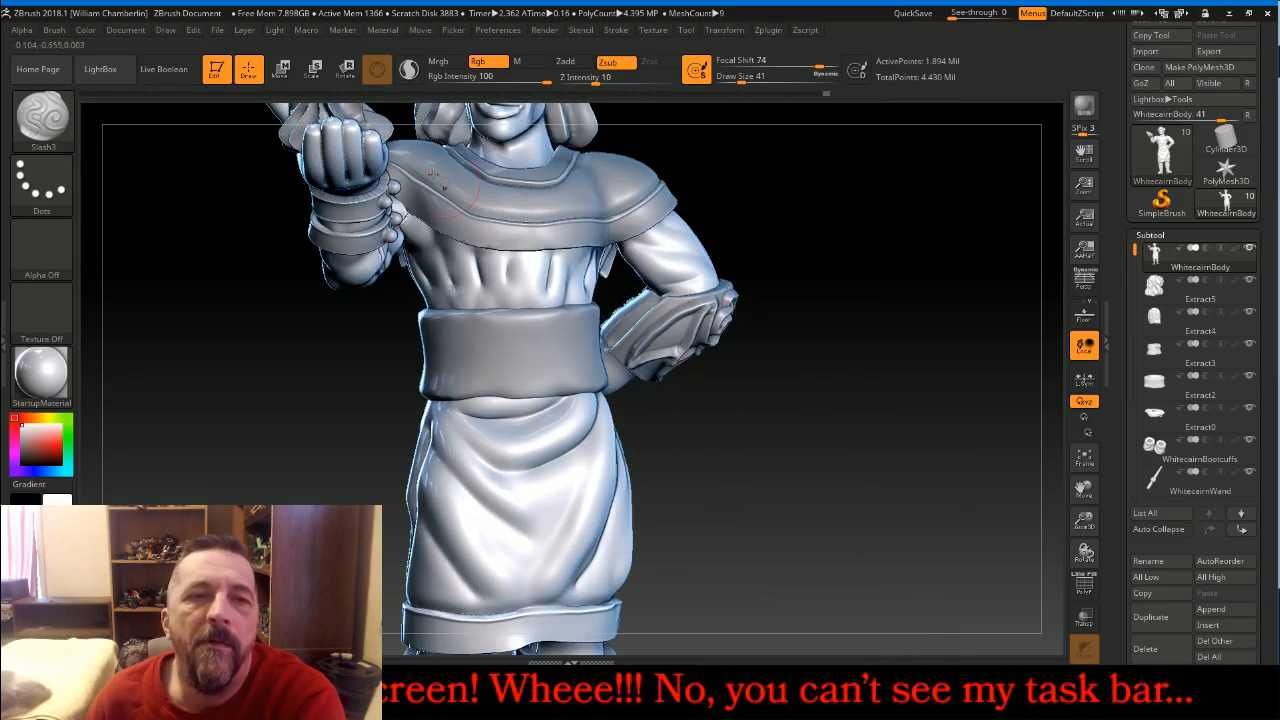
Switch the Slash3 brush to Zadd and set its Z Intensity to 6
click(565, 62)
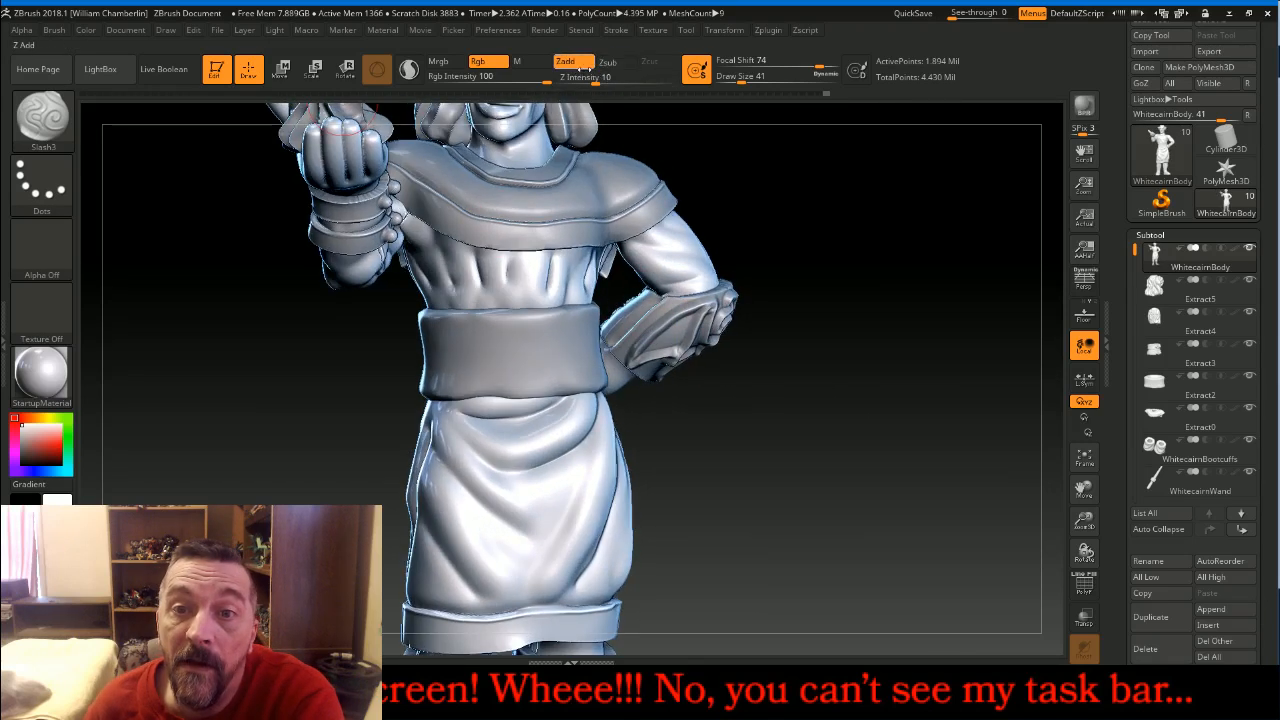
click(595, 78)
drag(596, 78, 585, 77)
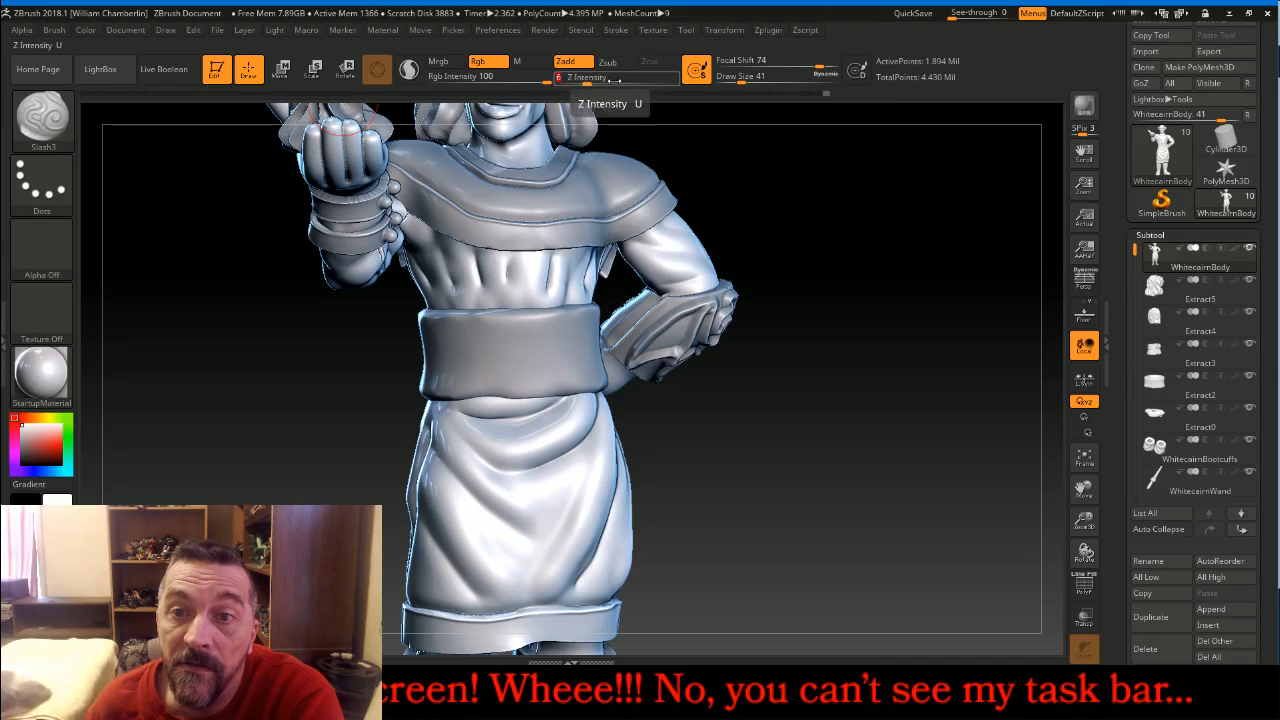
Raise sharp ridges along the crests of the skirt folds on the front, back and sides with Slash3
drag(1084, 487, 1118, 397)
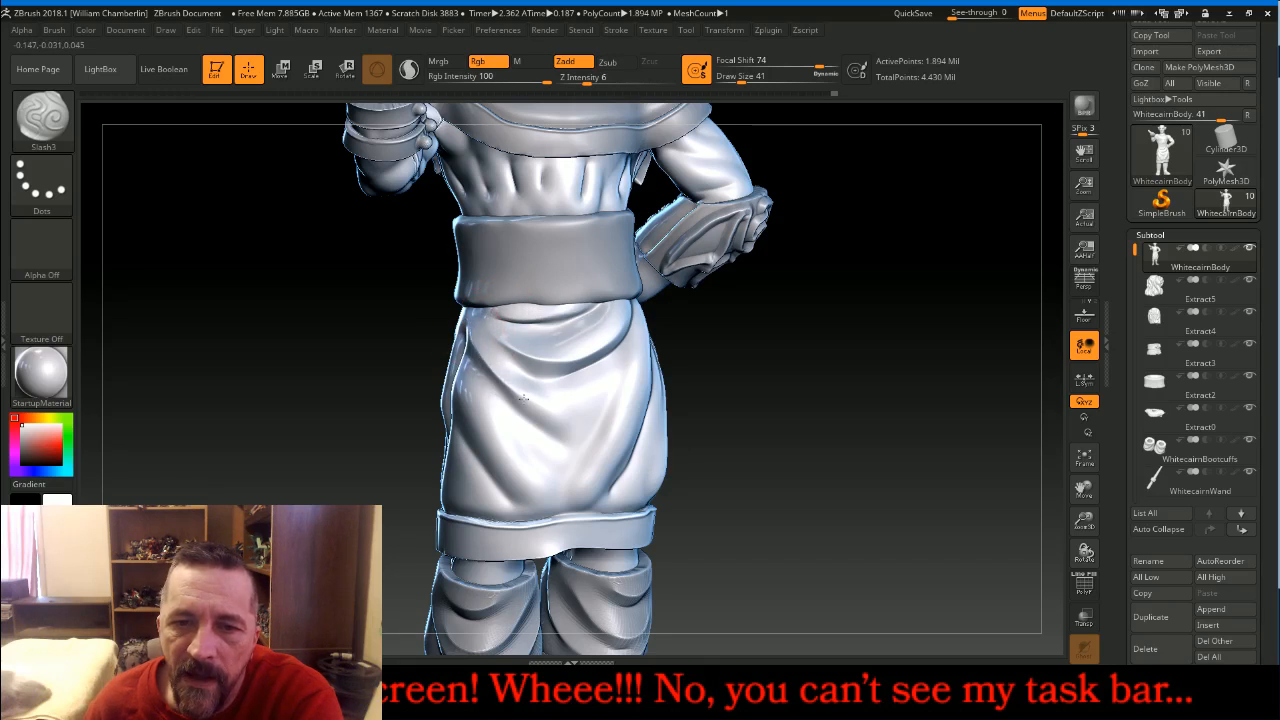
drag(826, 351, 775, 351)
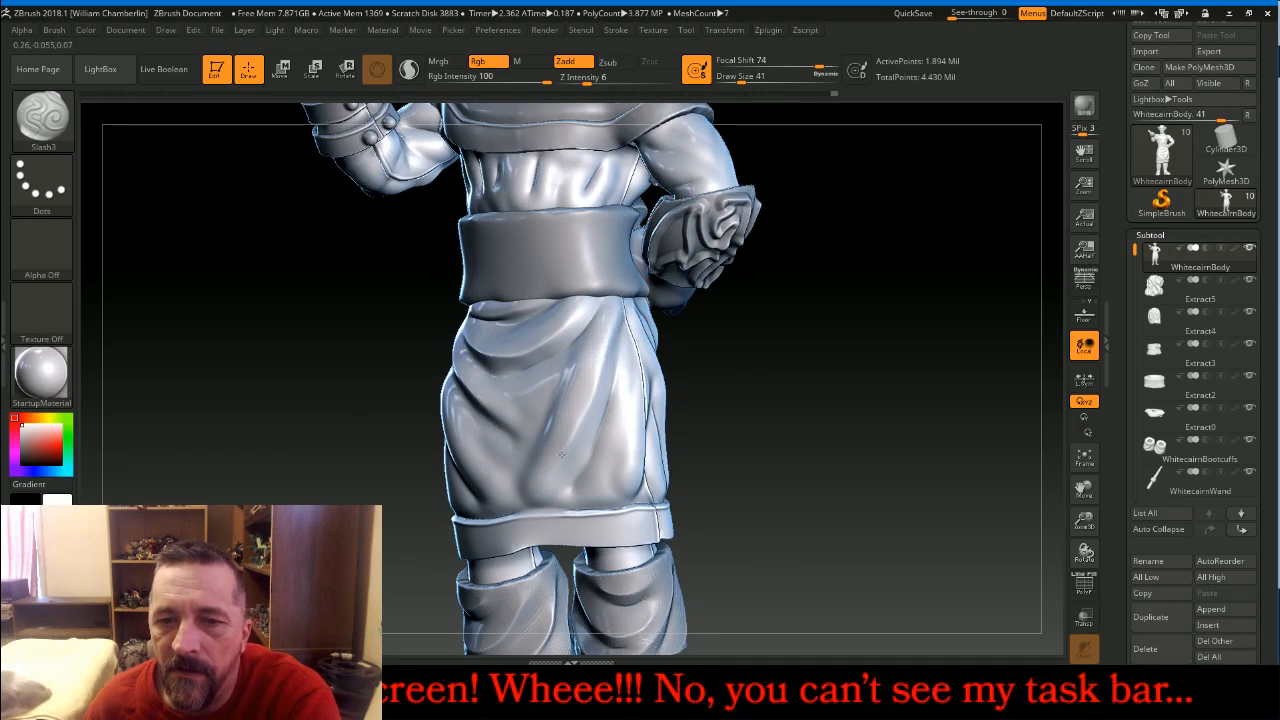
drag(847, 389, 660, 355)
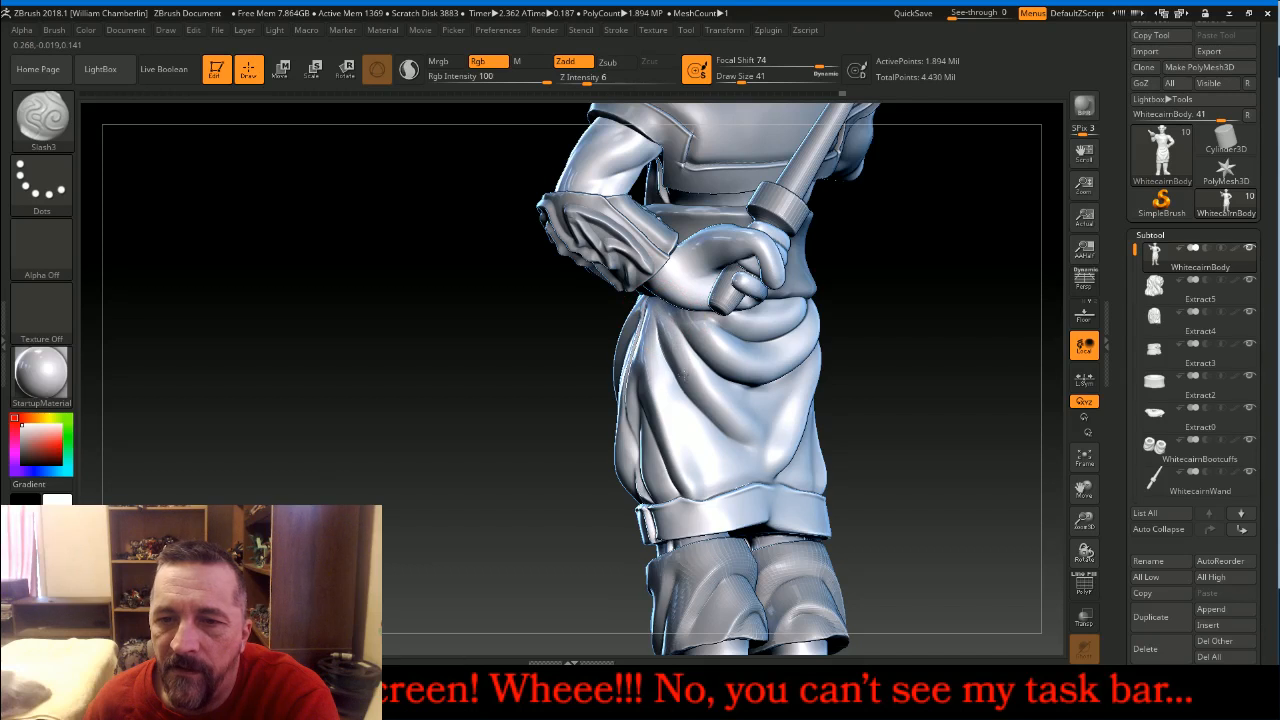
drag(938, 390, 871, 357)
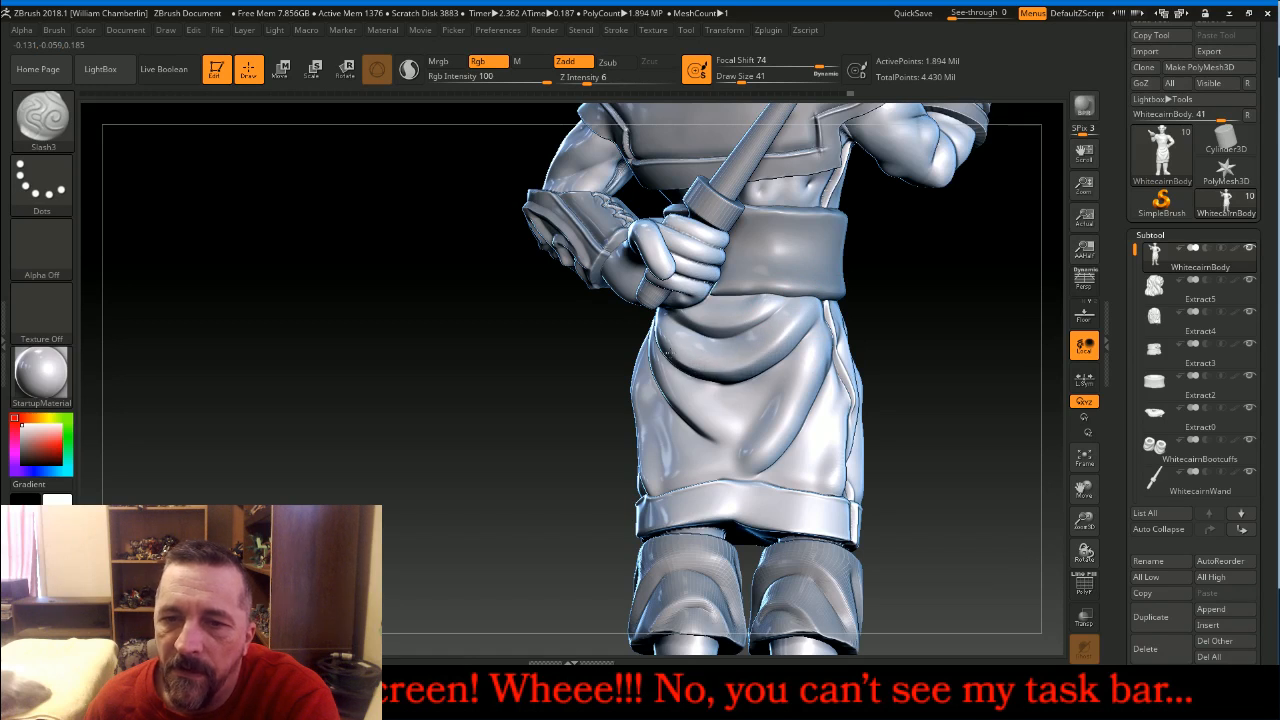
drag(938, 345, 865, 325)
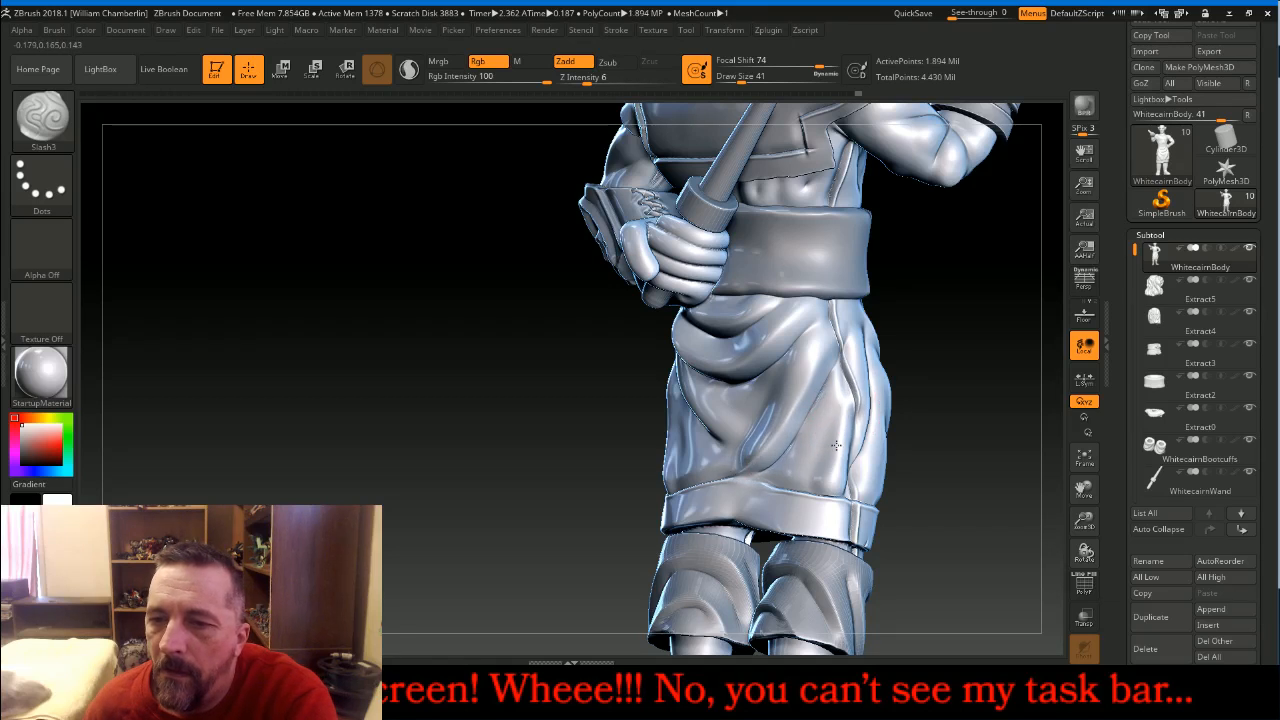
drag(960, 402, 890, 388)
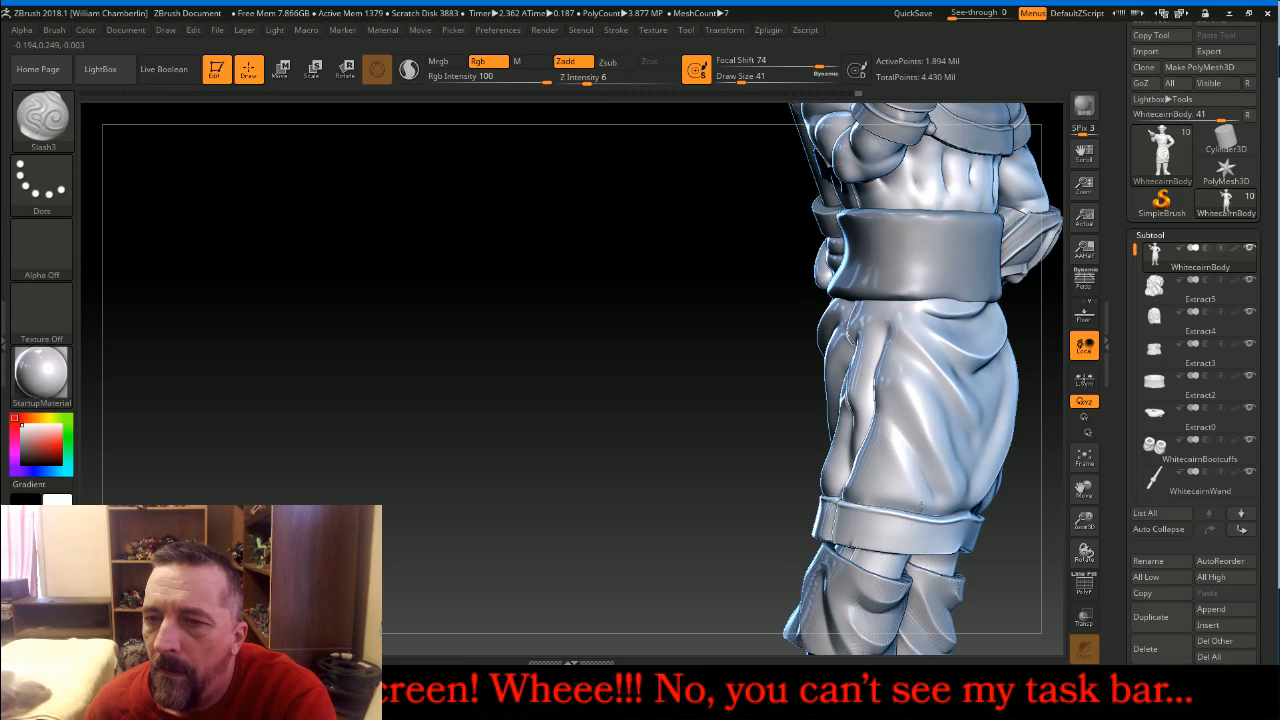
drag(892, 392, 889, 346)
mouse_move(678, 430)
mouse_down()
mouse_move(659, 433)
mouse_move(985, 470)
mouse_up()
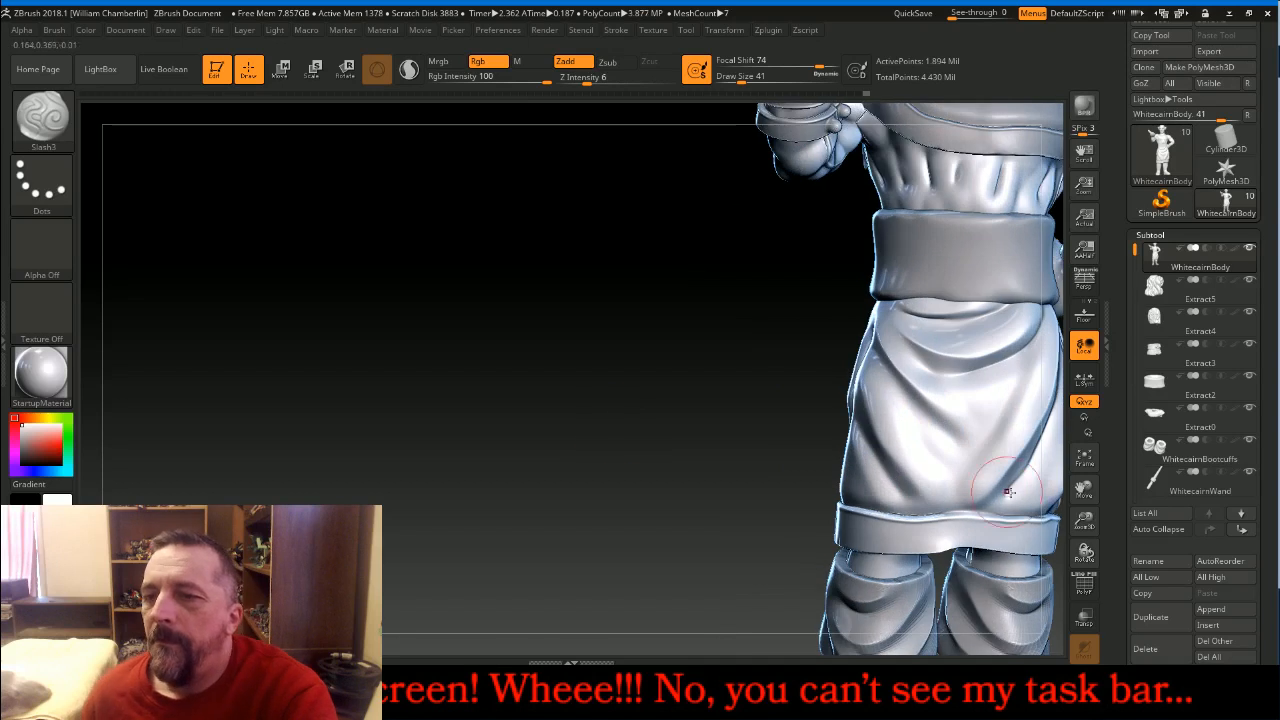
Raise Slash3 ridges along the tunic folds above the belt and the folds of the sleeves
drag(1084, 489, 711, 581)
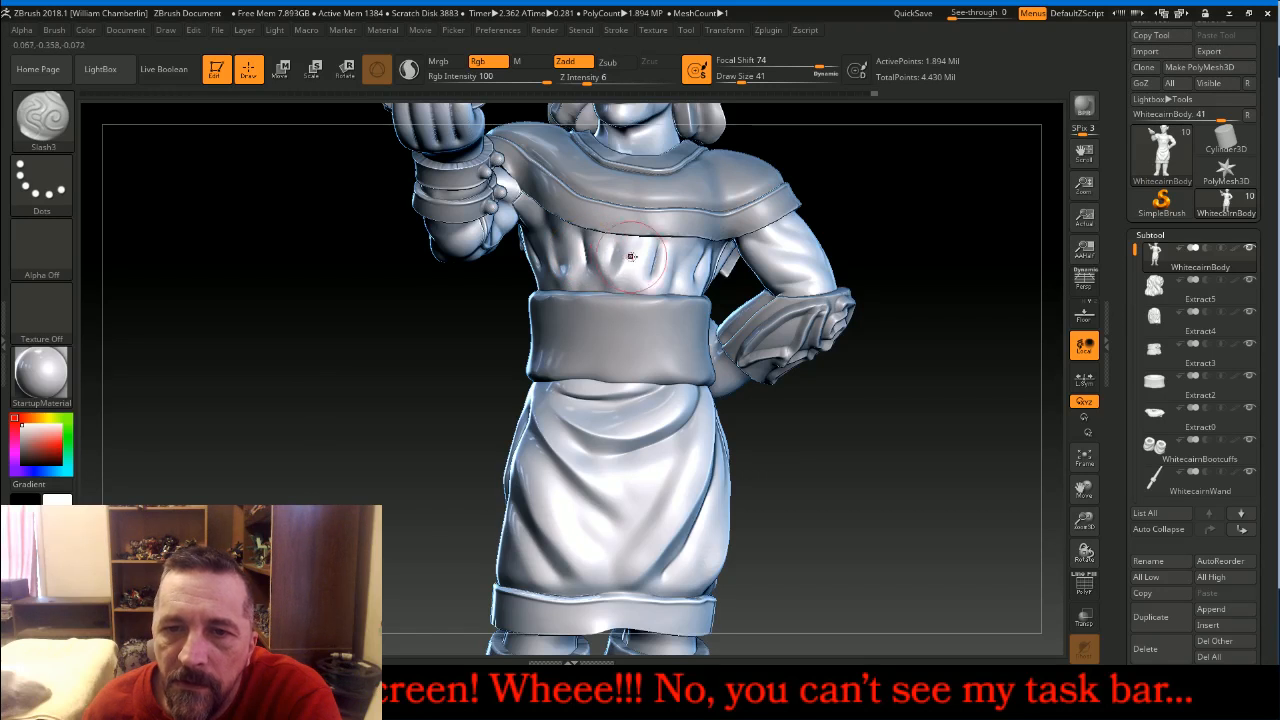
drag(800, 437, 700, 280)
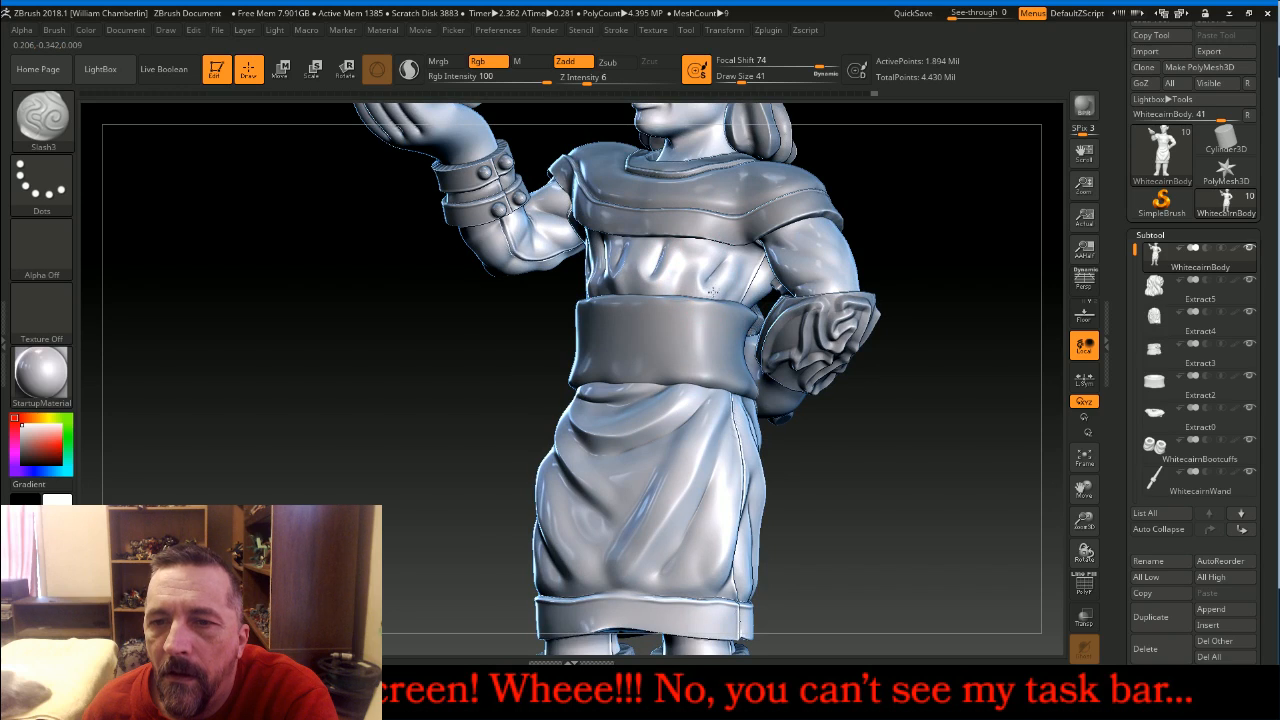
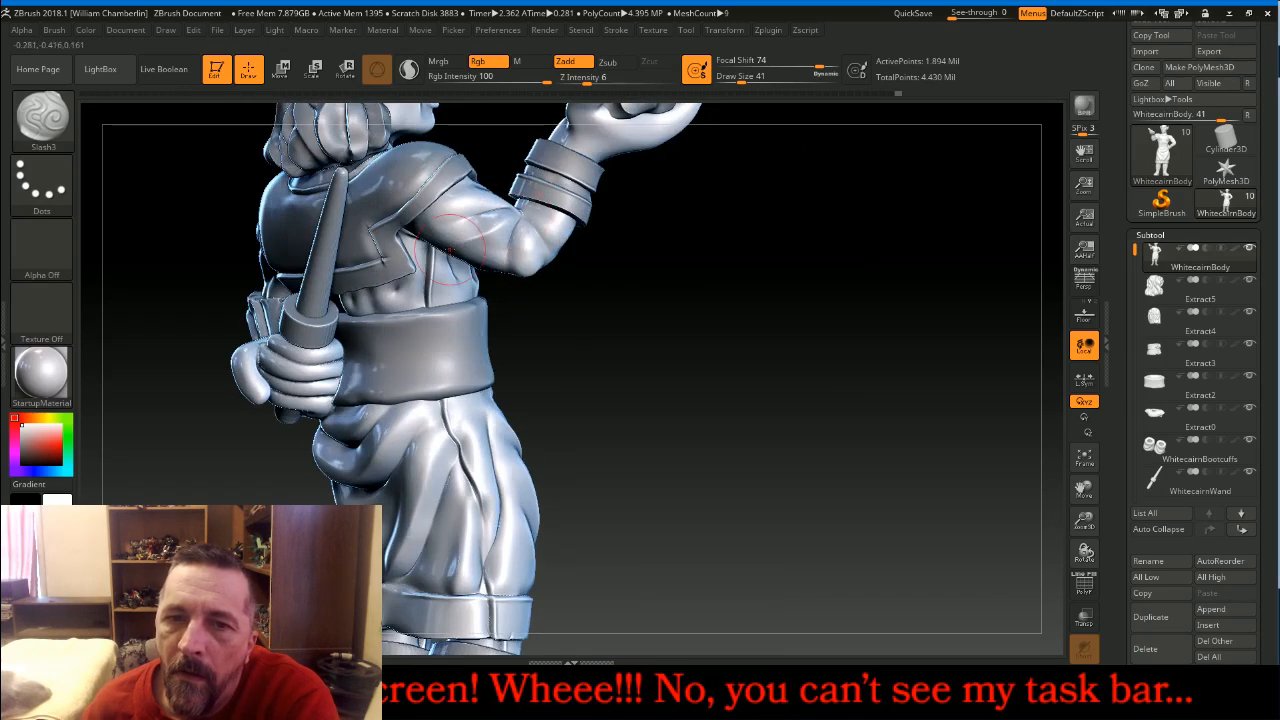
drag(532, 232, 532, 268)
mouse_move(531, 216)
mouse_down()
mouse_move(548, 231)
mouse_move(503, 204)
mouse_up()
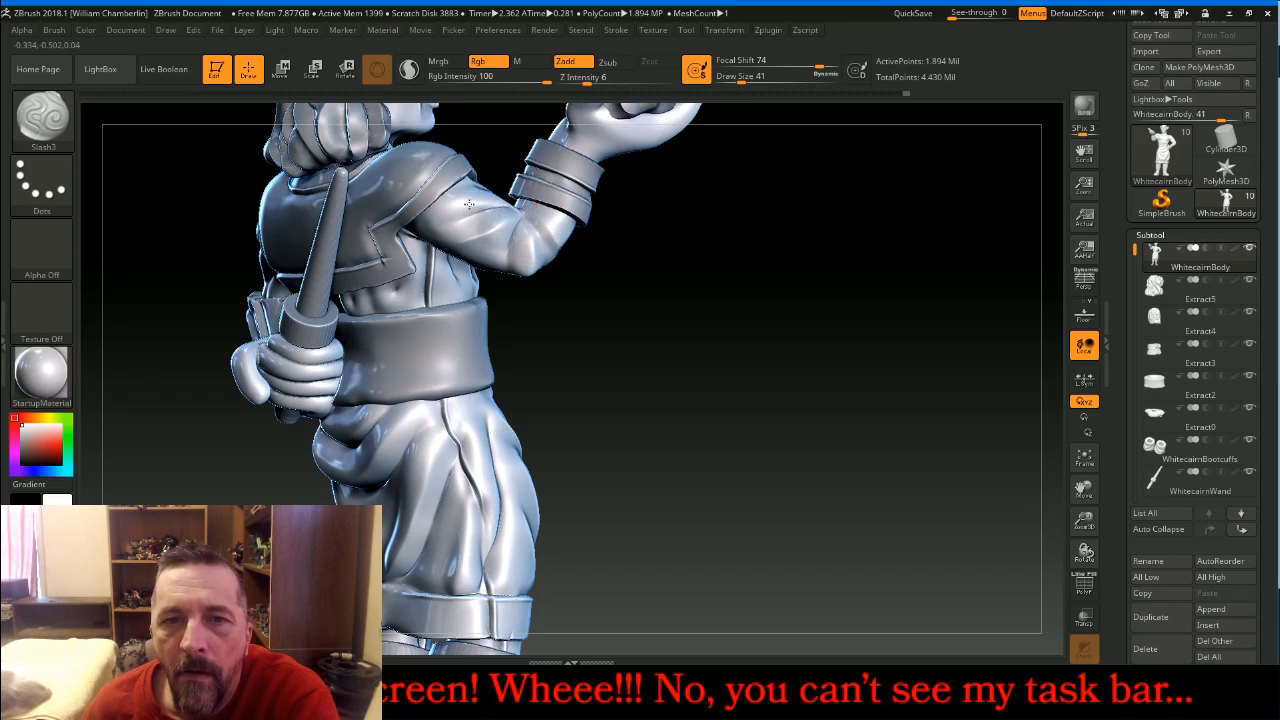
drag(636, 326, 470, 328)
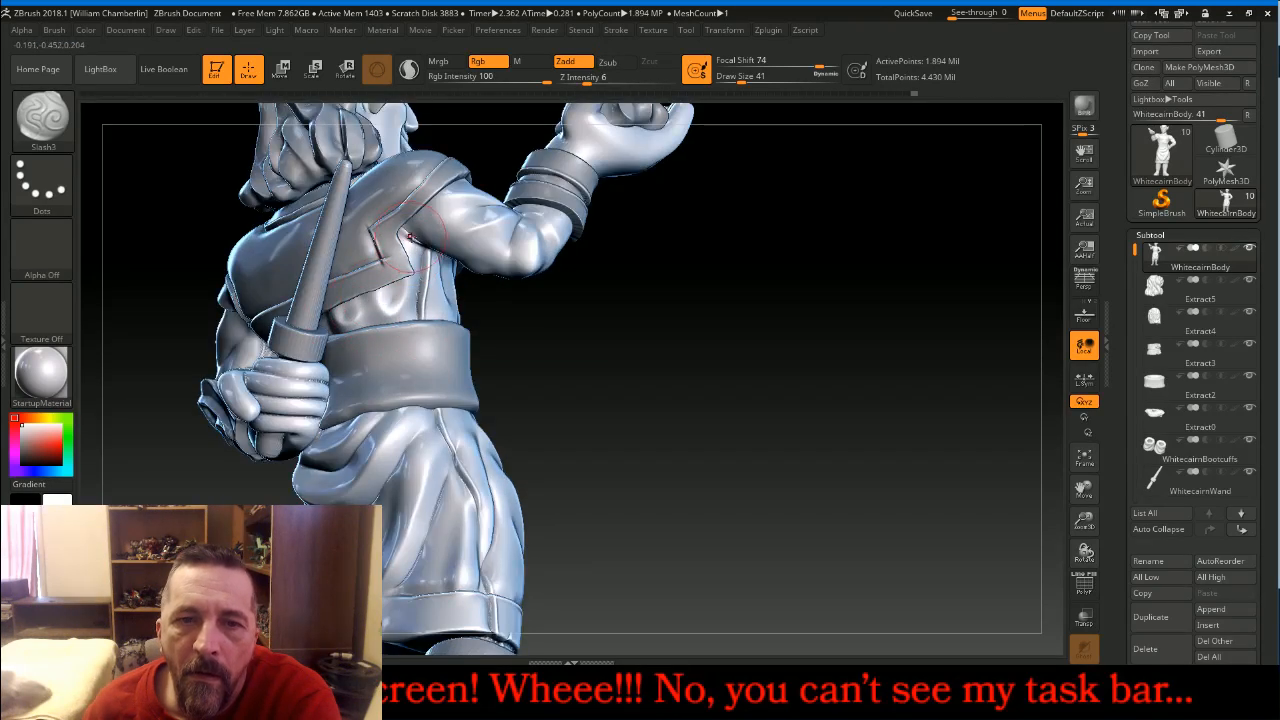
mouse_move(655, 376)
mouse_down()
mouse_move(744, 390)
mouse_move(405, 348)
mouse_up()
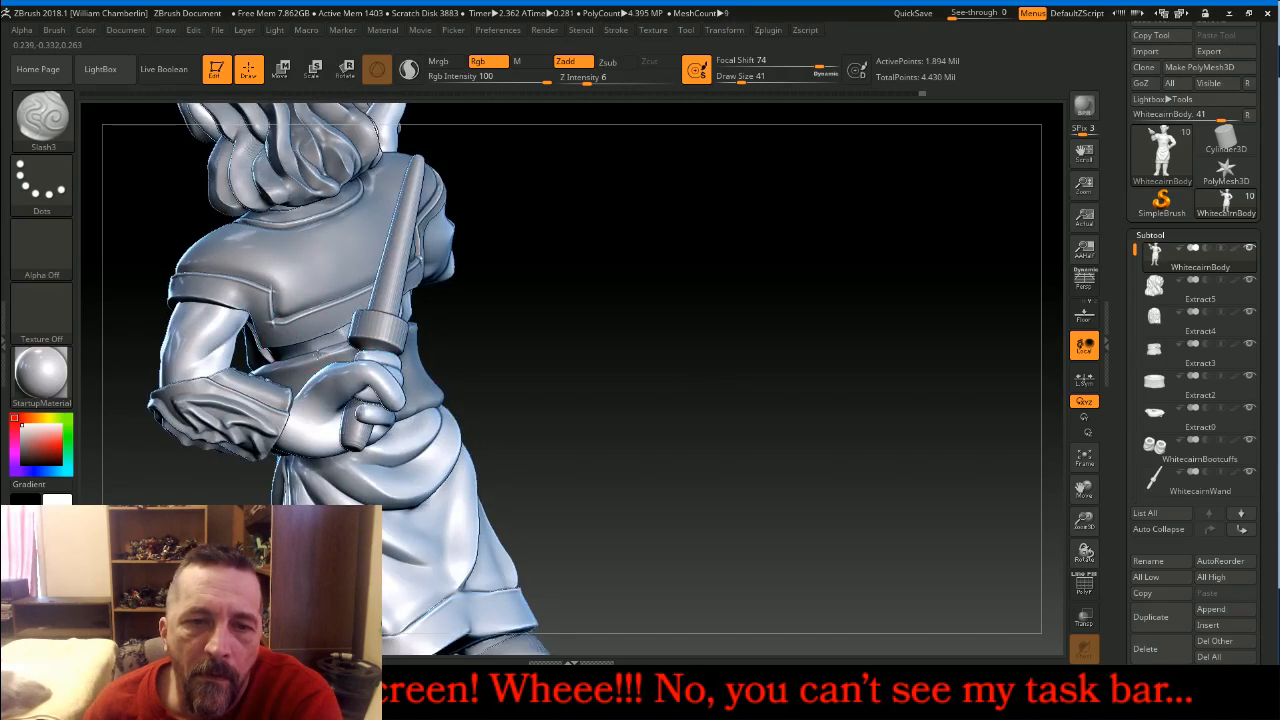
drag(682, 337, 1012, 404)
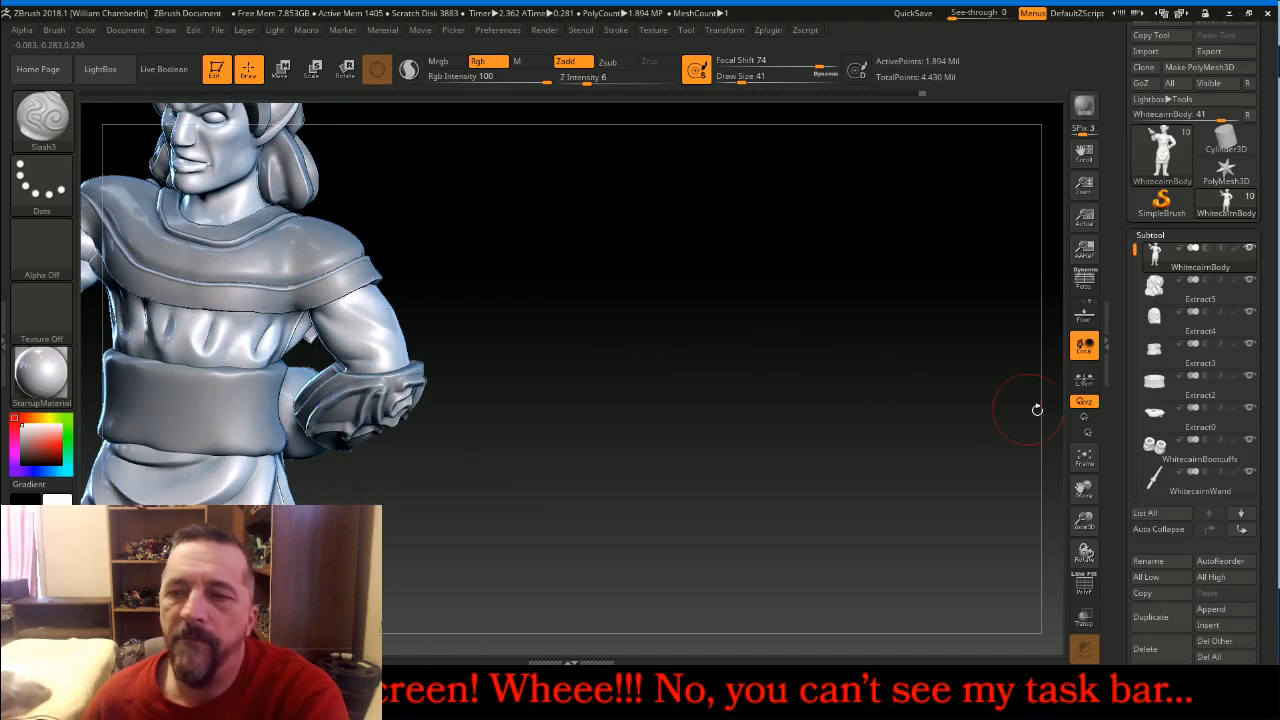
Check the whole figure from several sides, and make the Extract2 belt the active subtool in a close view
click(1084, 458)
drag(997, 500, 836, 435)
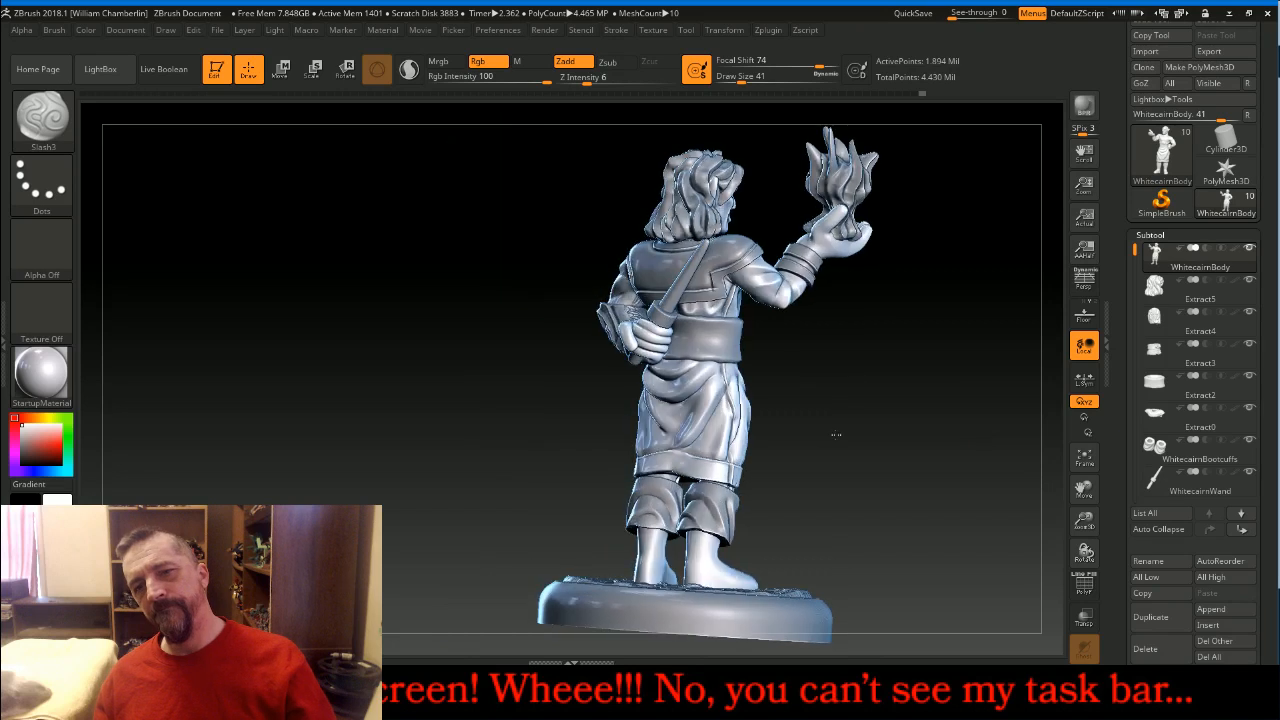
drag(836, 435, 1000, 380)
click(1154, 381)
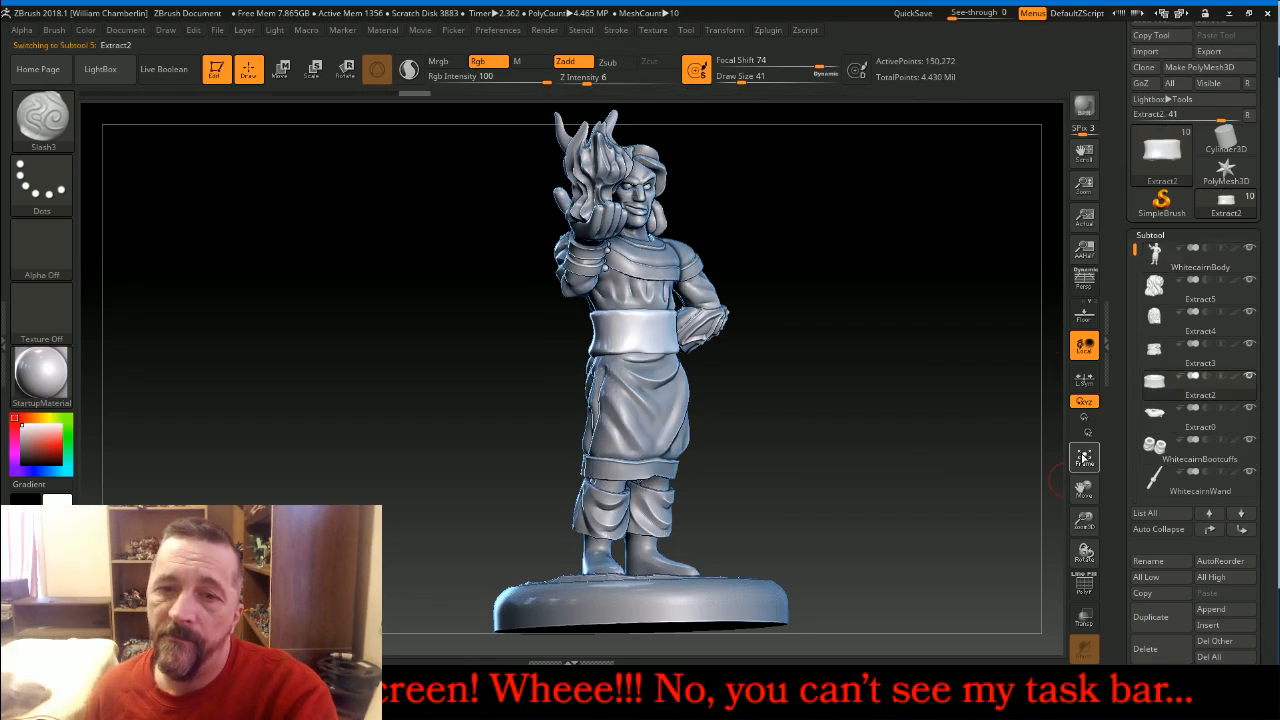
click(1085, 457)
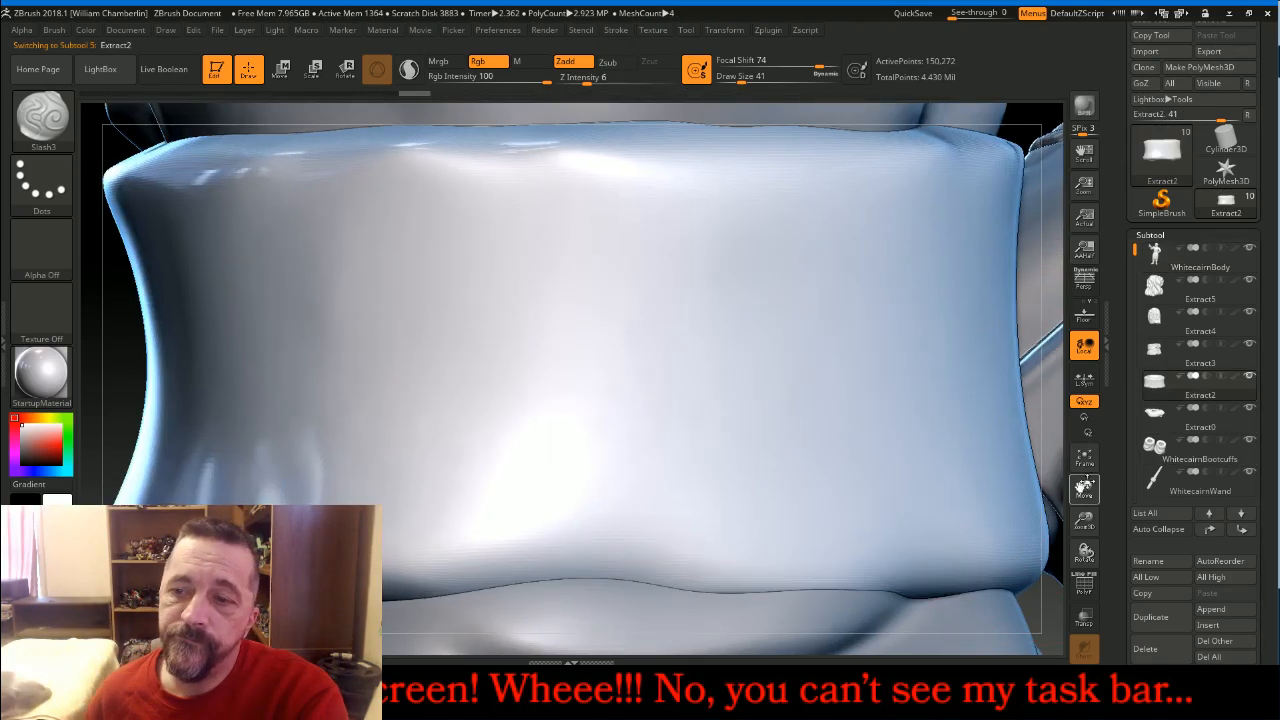
mouse_move(1085, 487)
mouse_down()
mouse_move(1085, 523)
mouse_move(1088, 420)
mouse_up()
Carve a vertical seam across the full height of the belt's front with the seam_16 brush
click(46, 119)
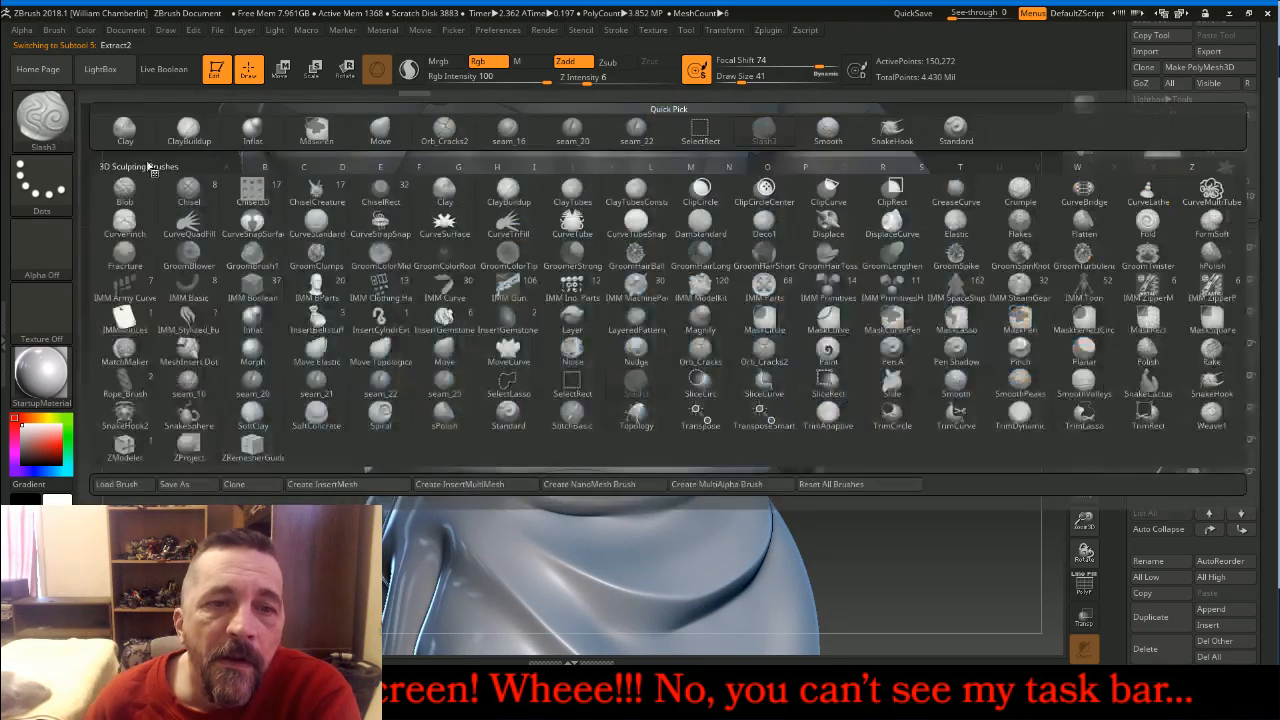
click(518, 133)
drag(275, 370, 280, 370)
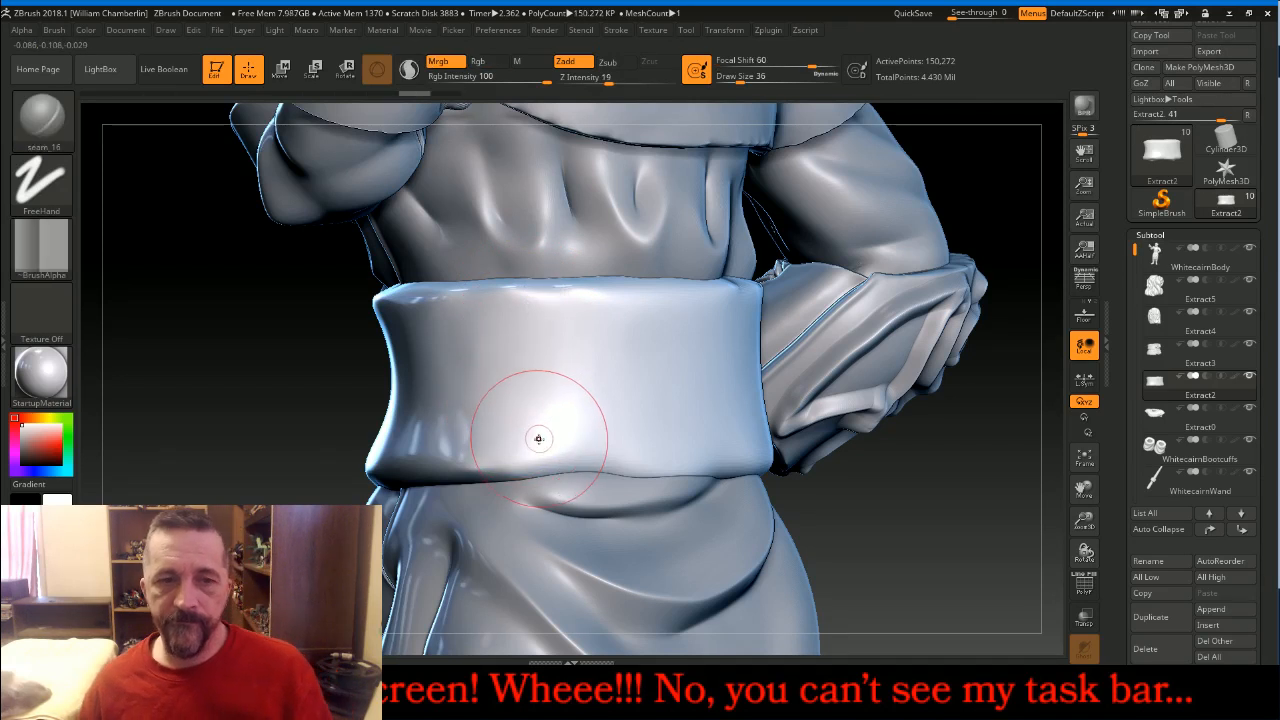
drag(540, 457, 533, 266)
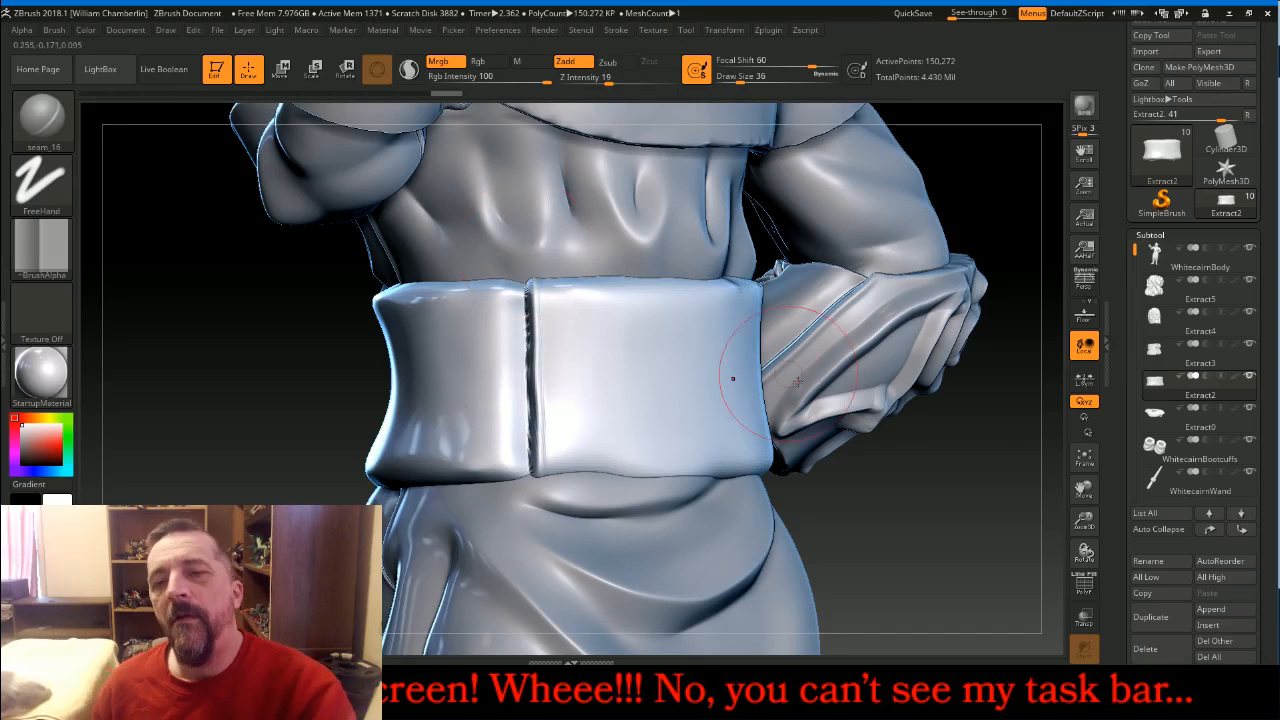
drag(971, 443, 853, 457)
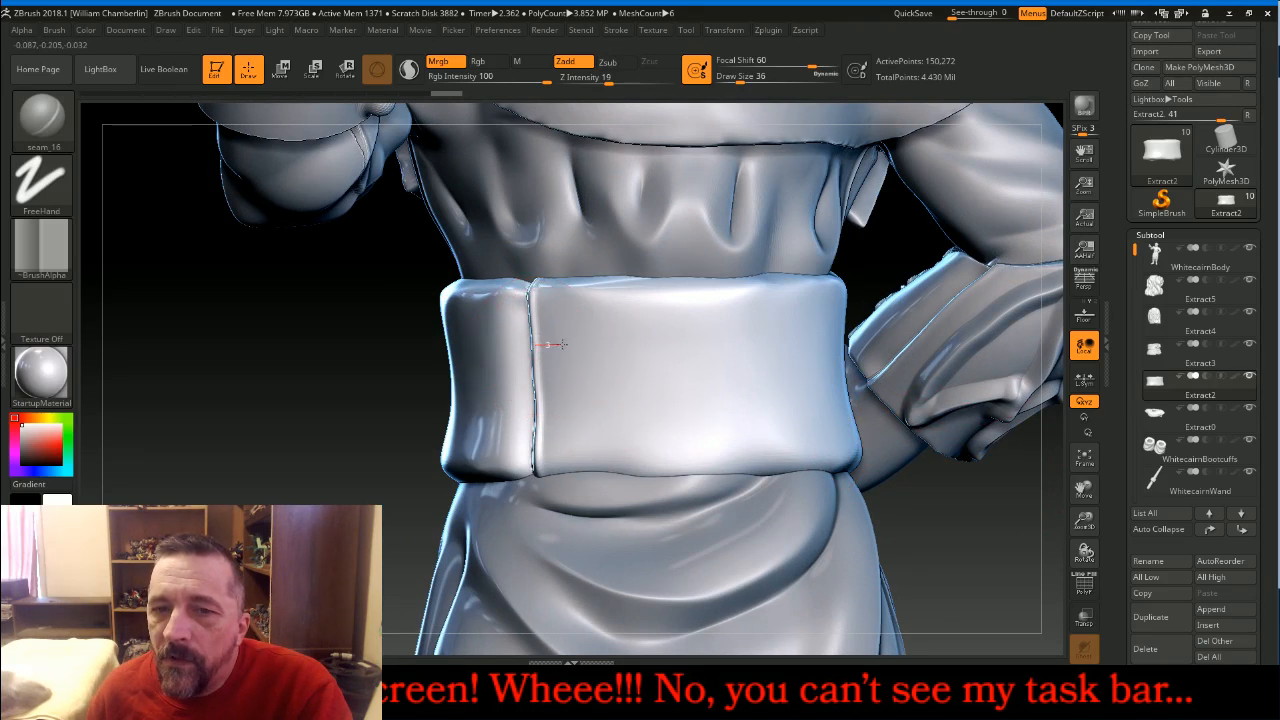
drag(578, 342, 580, 342)
key(ctrl+z)
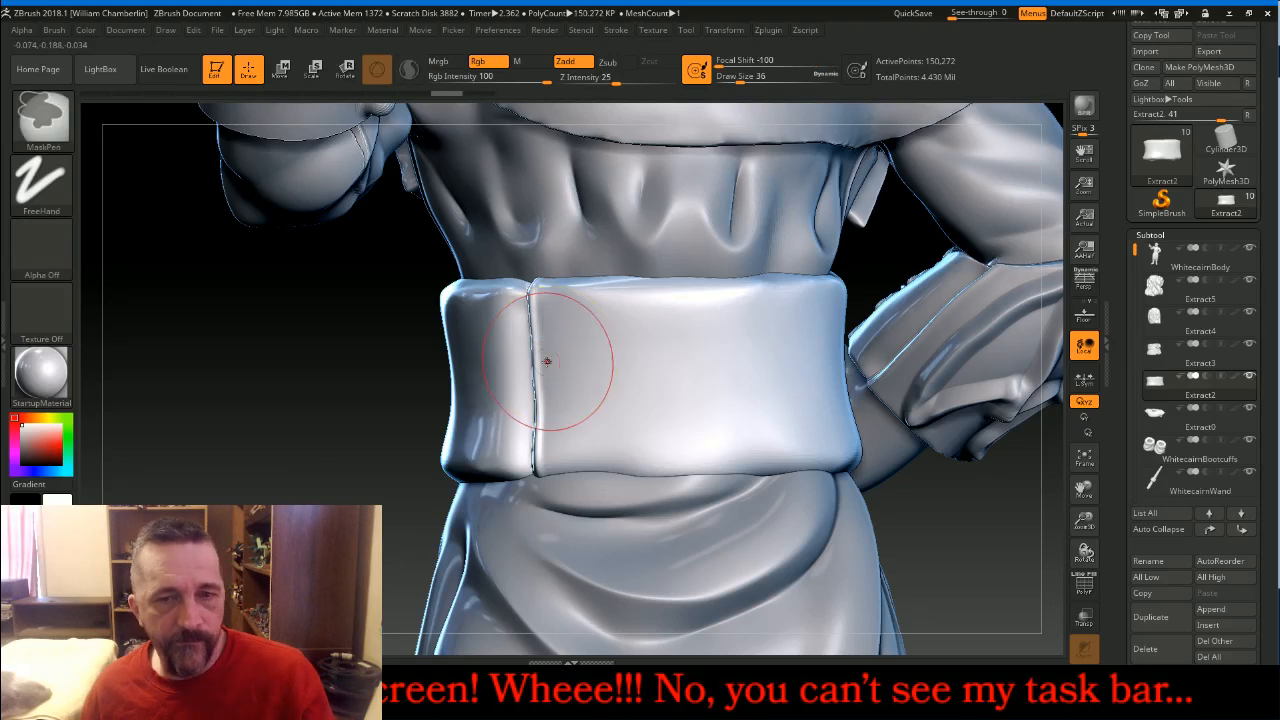
Carve two horizontal seams with the seam_16 brush from the belt's vertical seam around its side
mouse_move(423, 528)
mouse_down()
mouse_move(397, 505)
mouse_move(427, 422)
mouse_up()
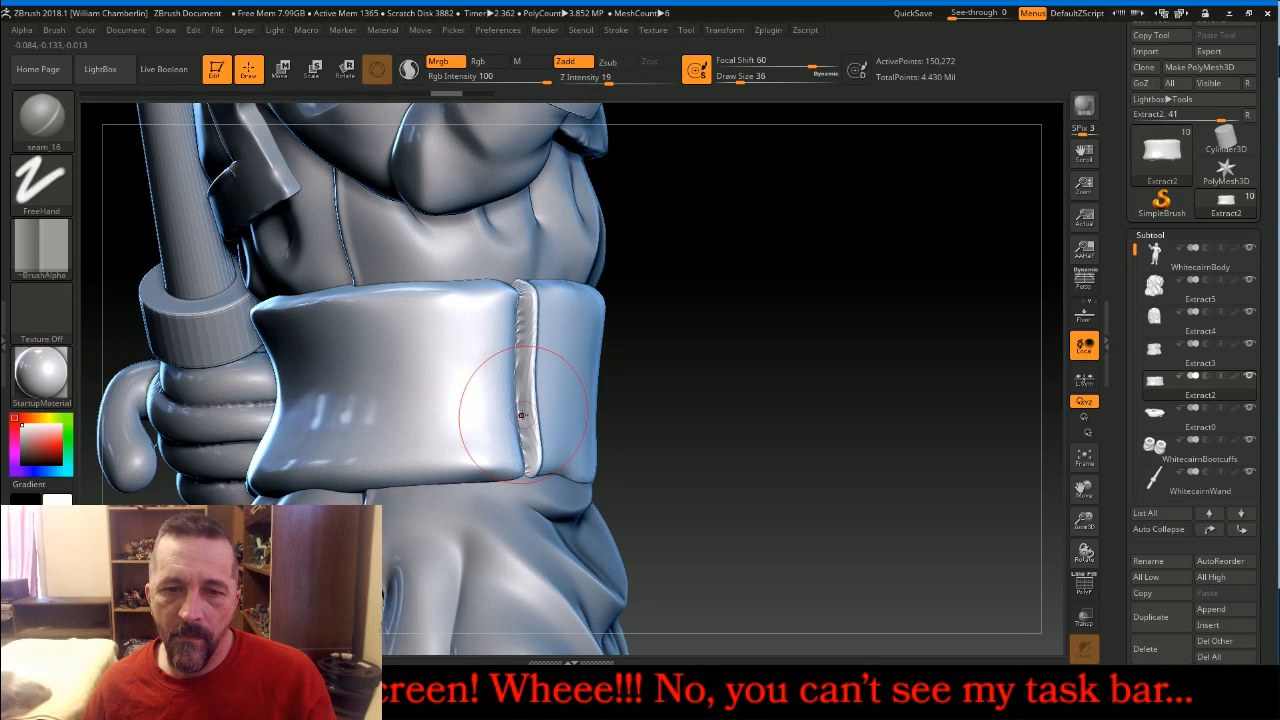
drag(507, 414, 391, 414)
key(ctrl+z)
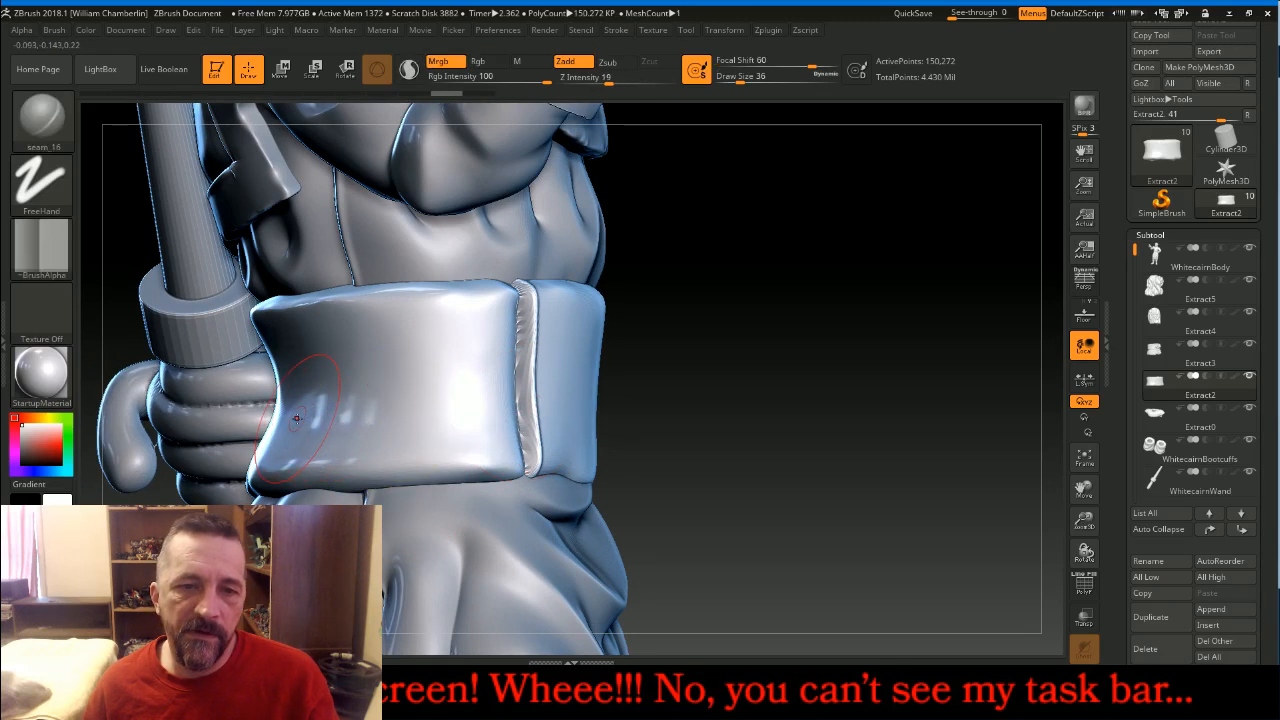
right_drag(285, 421, 289, 421)
drag(338, 416, 536, 412)
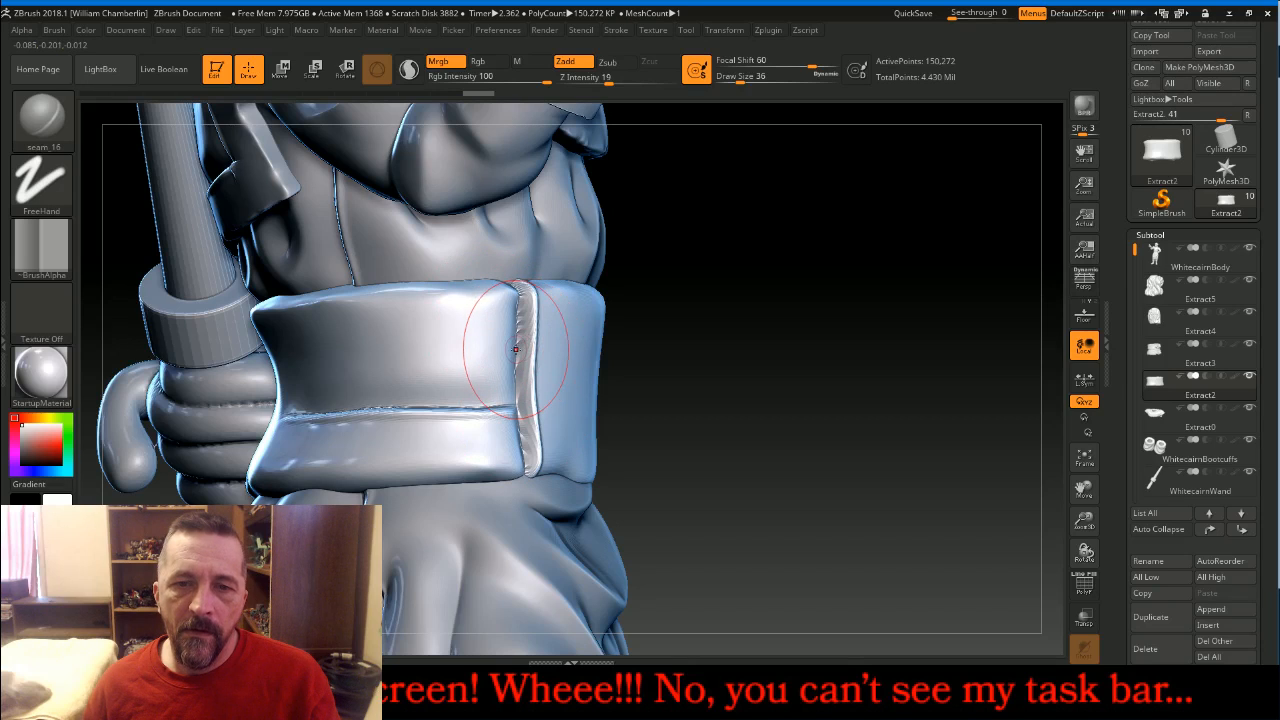
drag(455, 352, 256, 358)
mouse_move(724, 331)
mouse_down()
mouse_move(806, 310)
mouse_move(729, 337)
mouse_up()
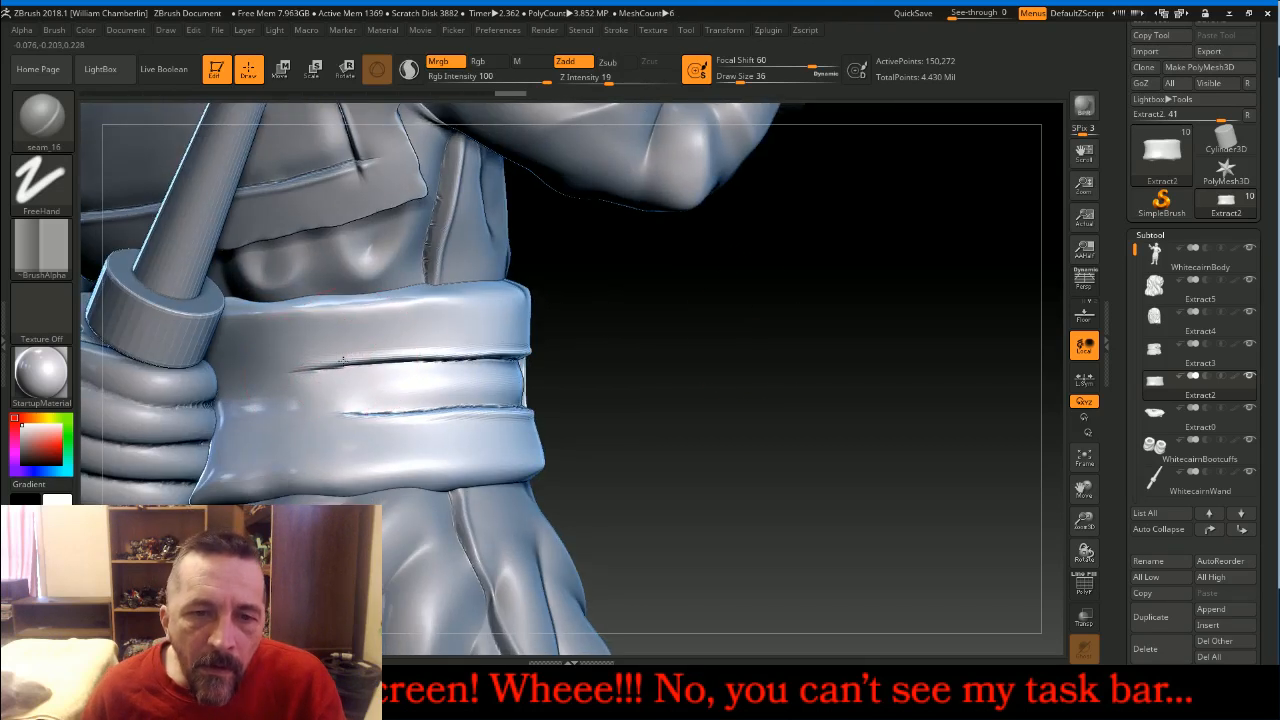
Extend both horizontal seams around the rest of the belt with seam_16, dividing its back and front into three bands
drag(322, 362, 198, 374)
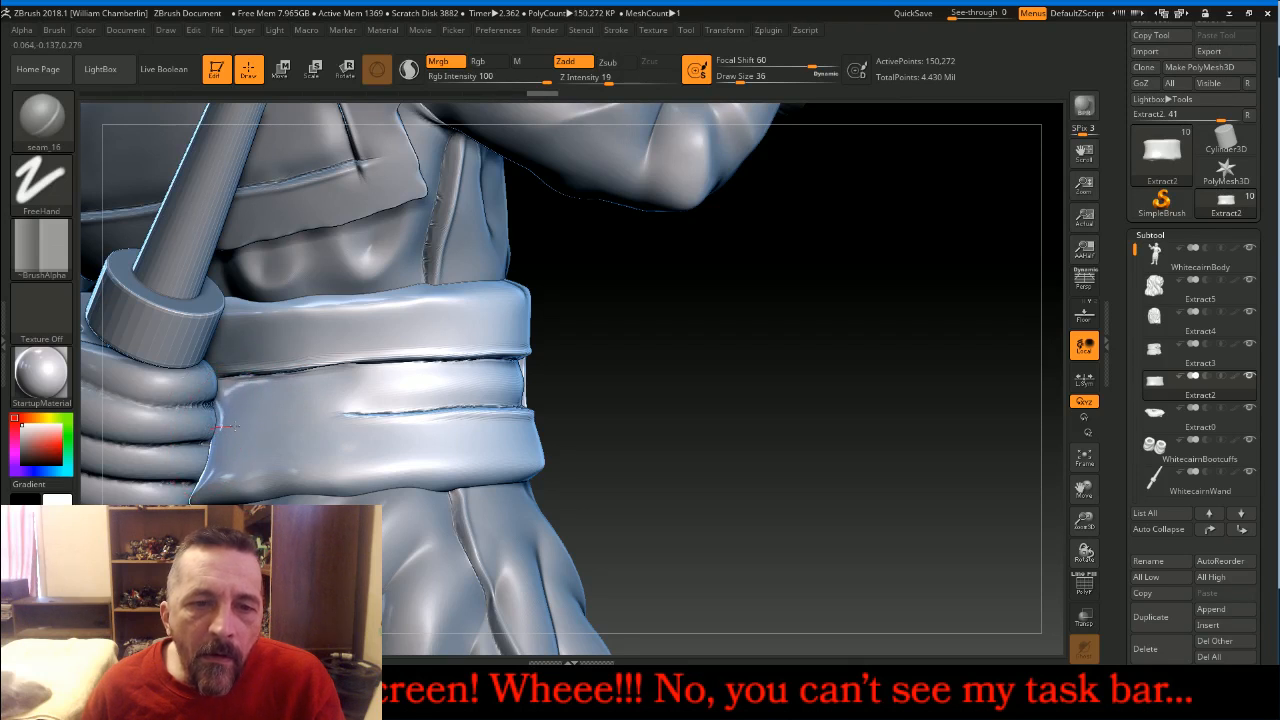
mouse_move(257, 426)
mouse_down()
mouse_move(285, 412)
mouse_move(385, 415)
mouse_up()
mouse_move(754, 337)
mouse_down()
mouse_move(600, 235)
mouse_move(582, 290)
mouse_move(224, 313)
mouse_up()
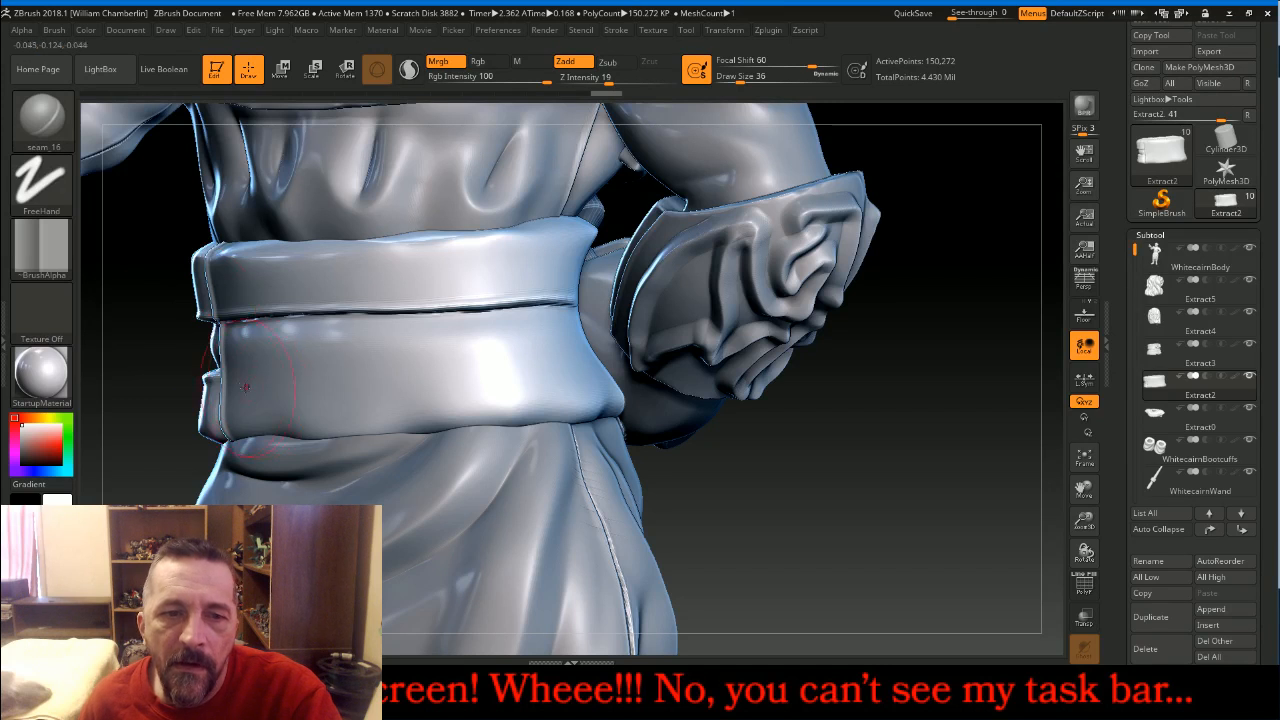
drag(248, 370, 572, 348)
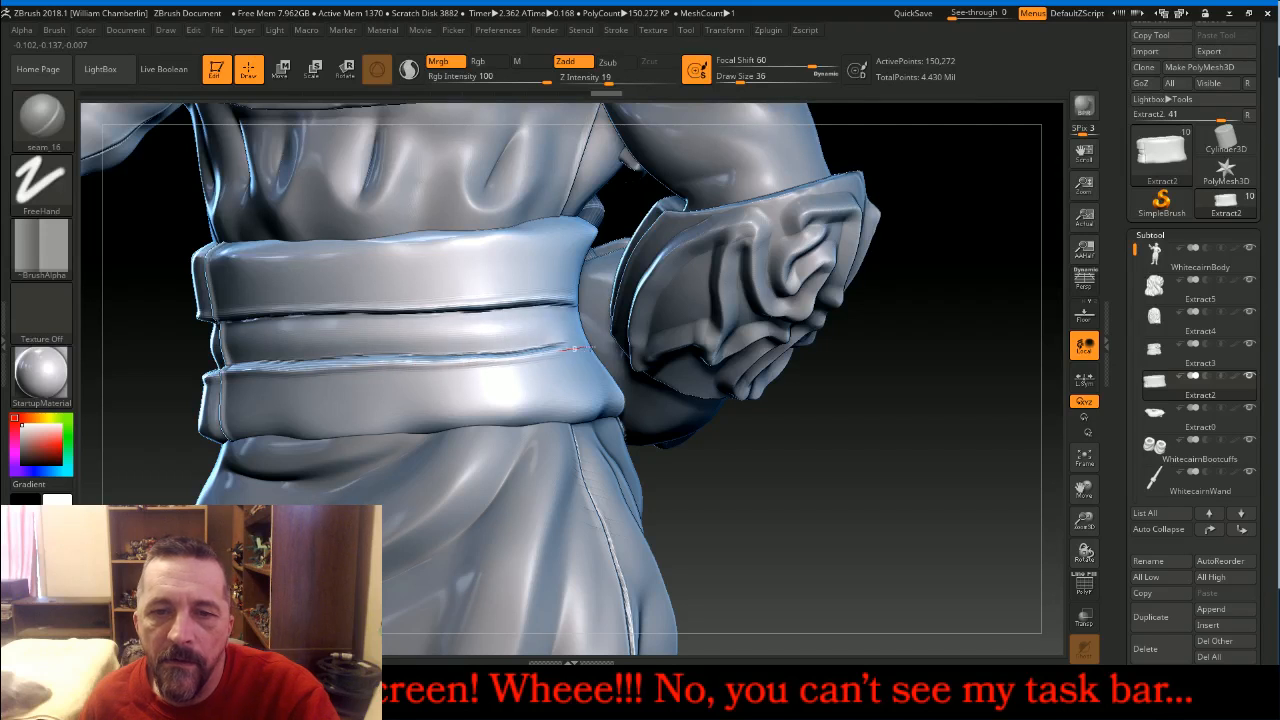
mouse_move(930, 405)
mouse_down()
mouse_move(871, 410)
mouse_move(917, 394)
mouse_up()
click(1084, 457)
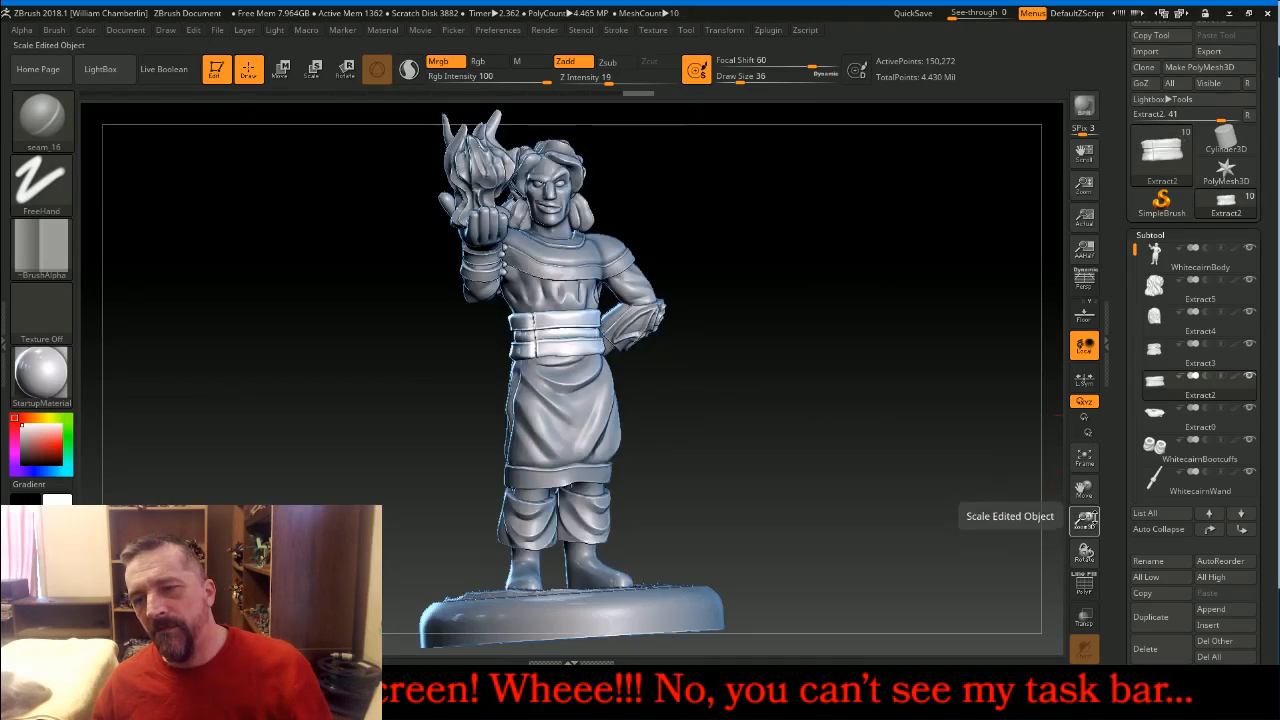
drag(1084, 520, 1085, 580)
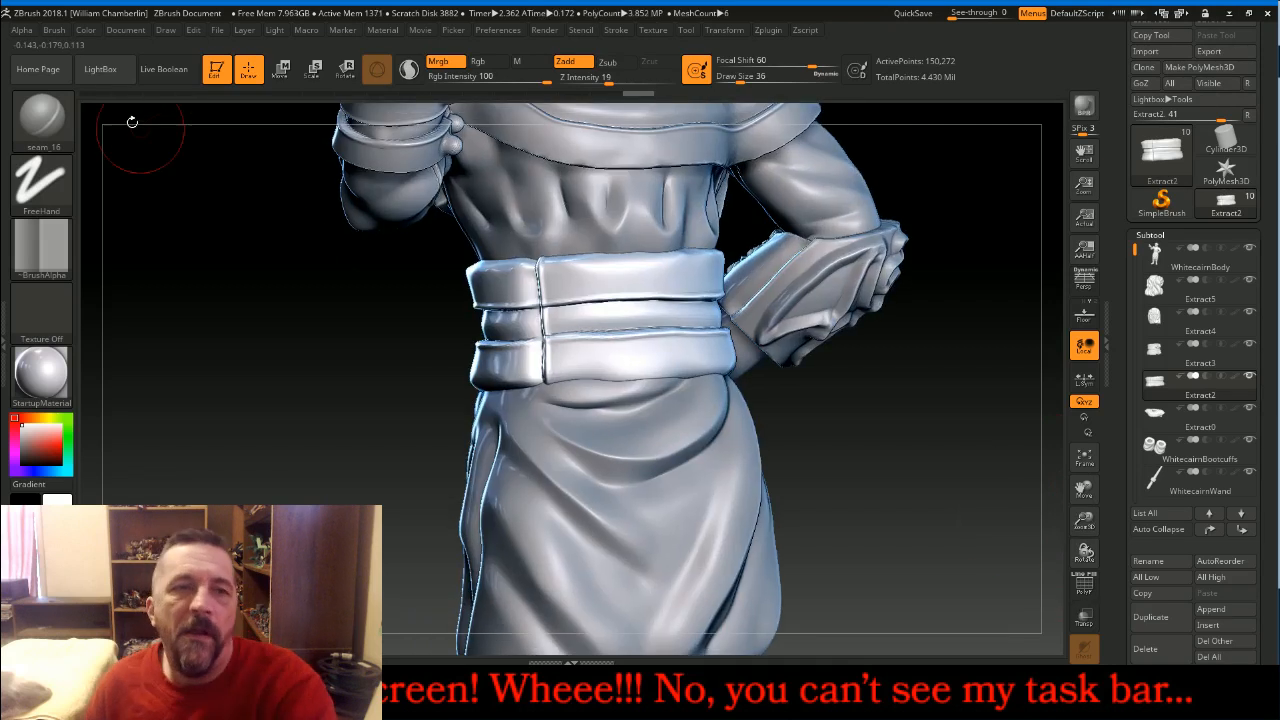
Set up the InsertGemstone brush's buckle mesh with an Imbed depth of 0, and expand the subtool Split options
click(41, 117)
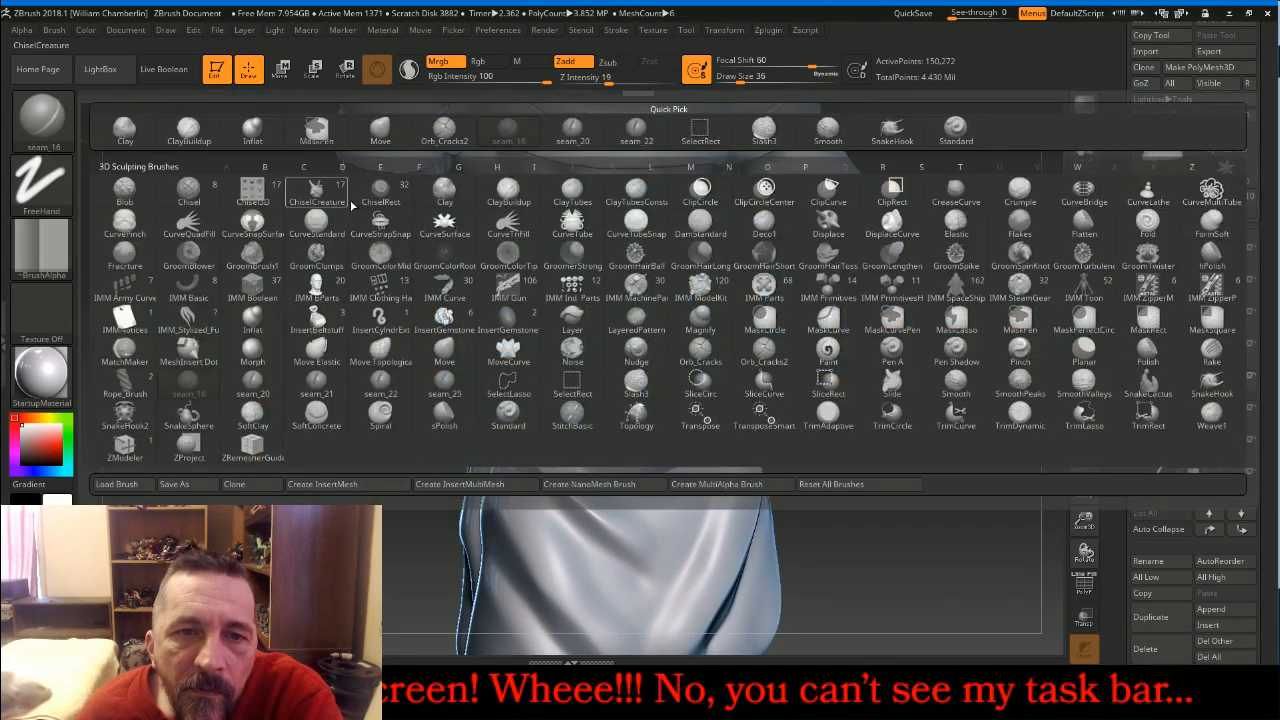
click(446, 314)
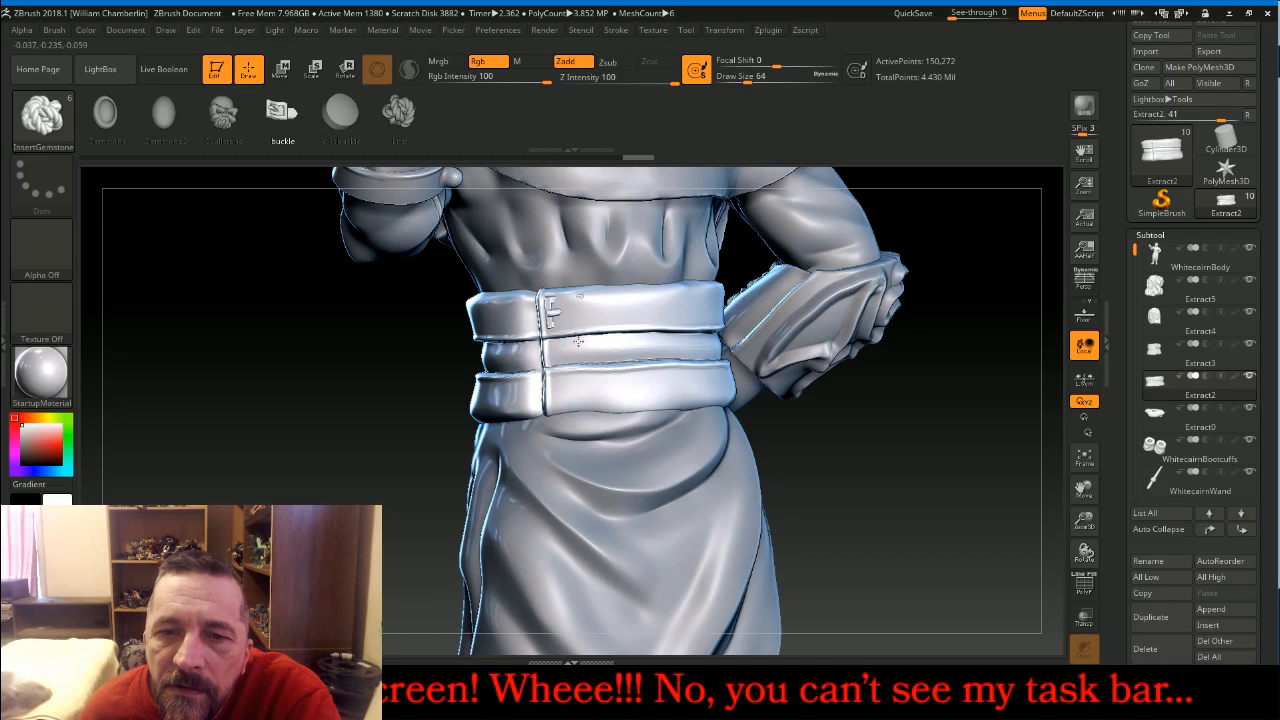
drag(576, 350, 575, 350)
key(ctrl+z)
click(5, 334)
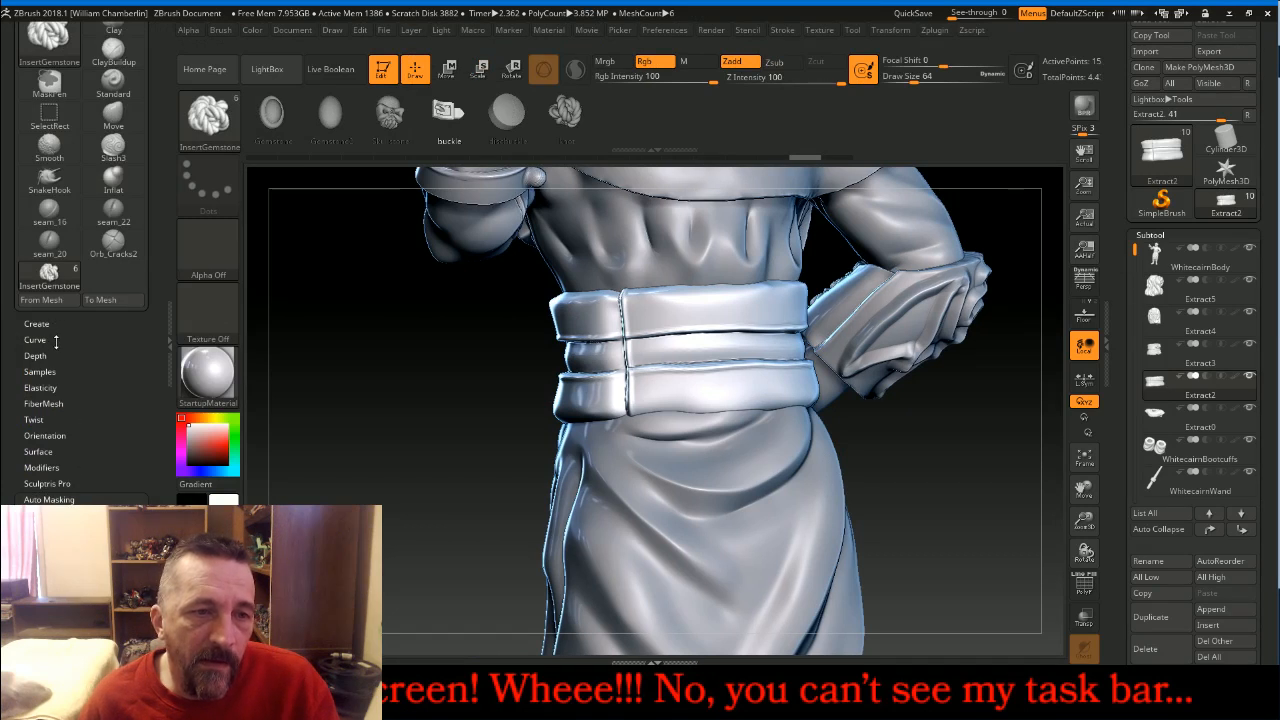
click(40, 355)
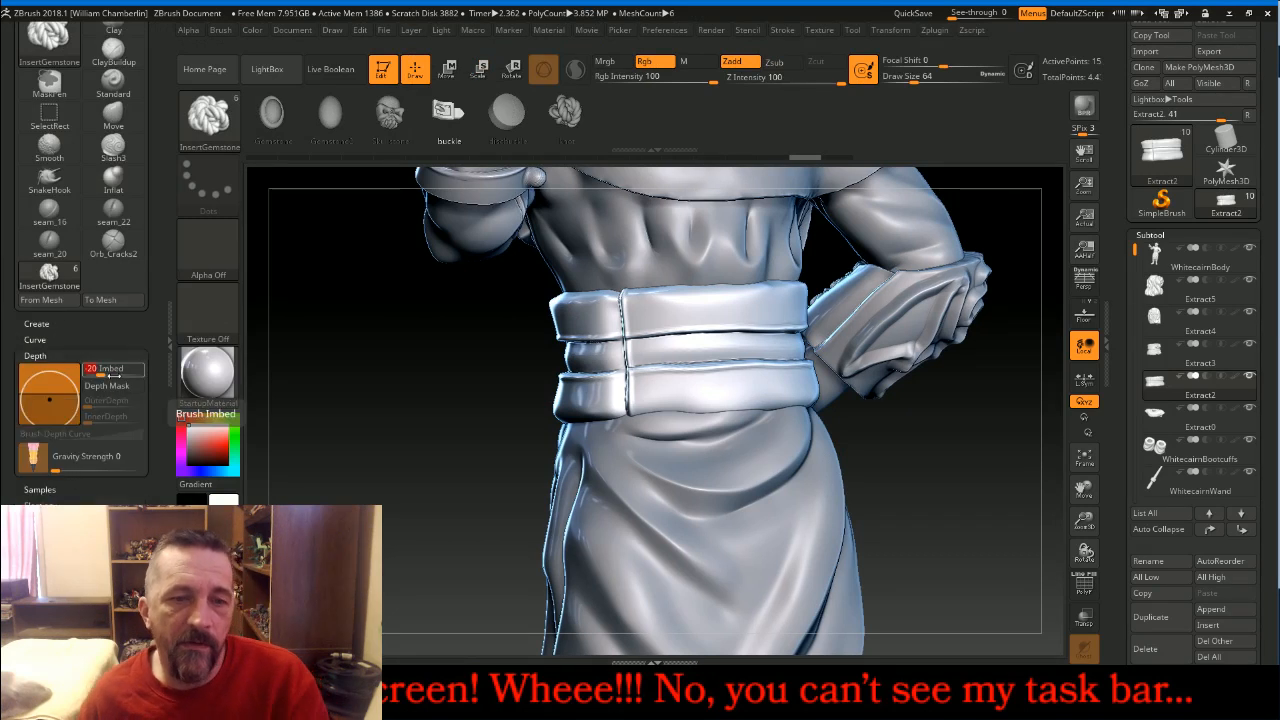
key(Return)
drag(1263, 141, 1265, 68)
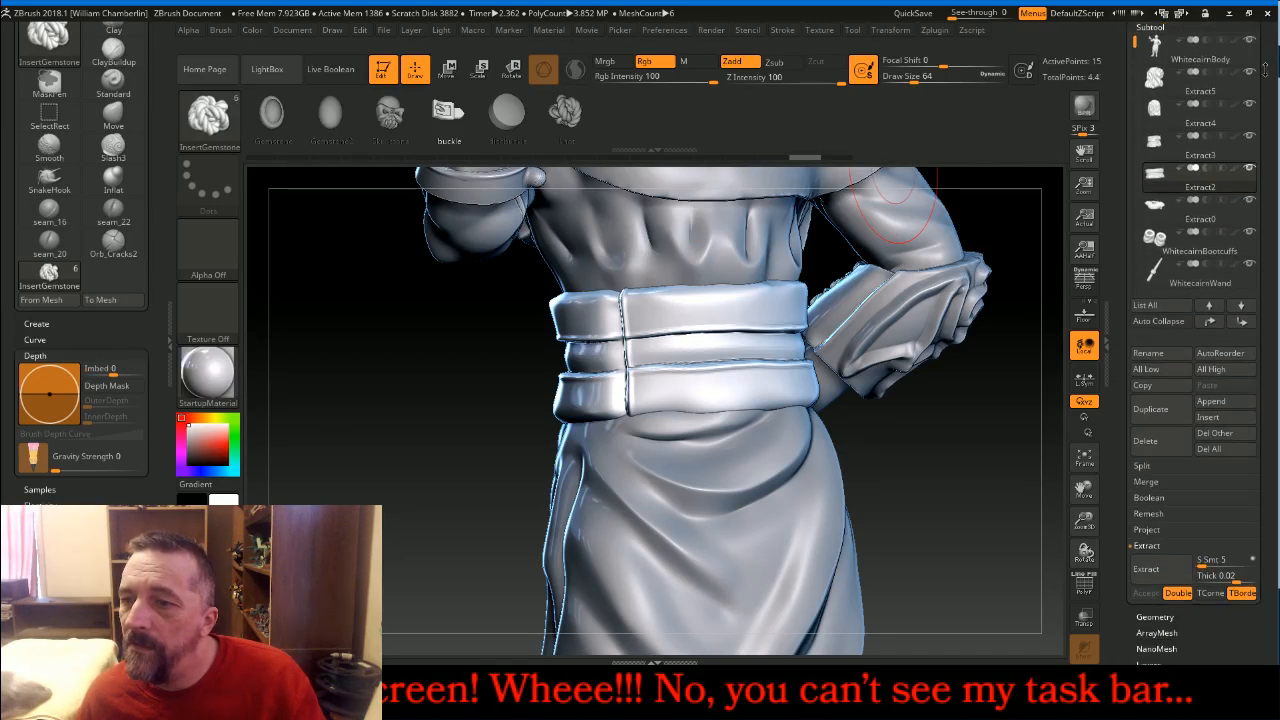
click(1141, 465)
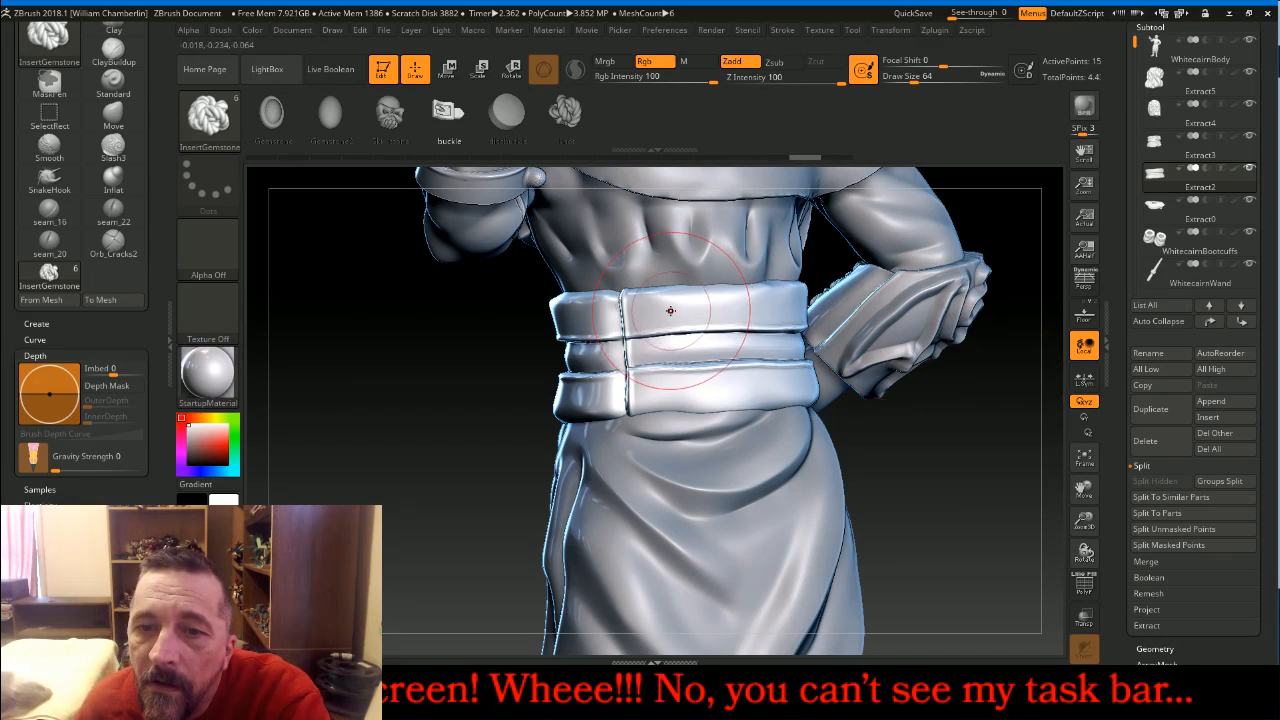
mouse_move(670, 310)
mouse_down()
mouse_move(684, 342)
mouse_move(676, 376)
mouse_up()
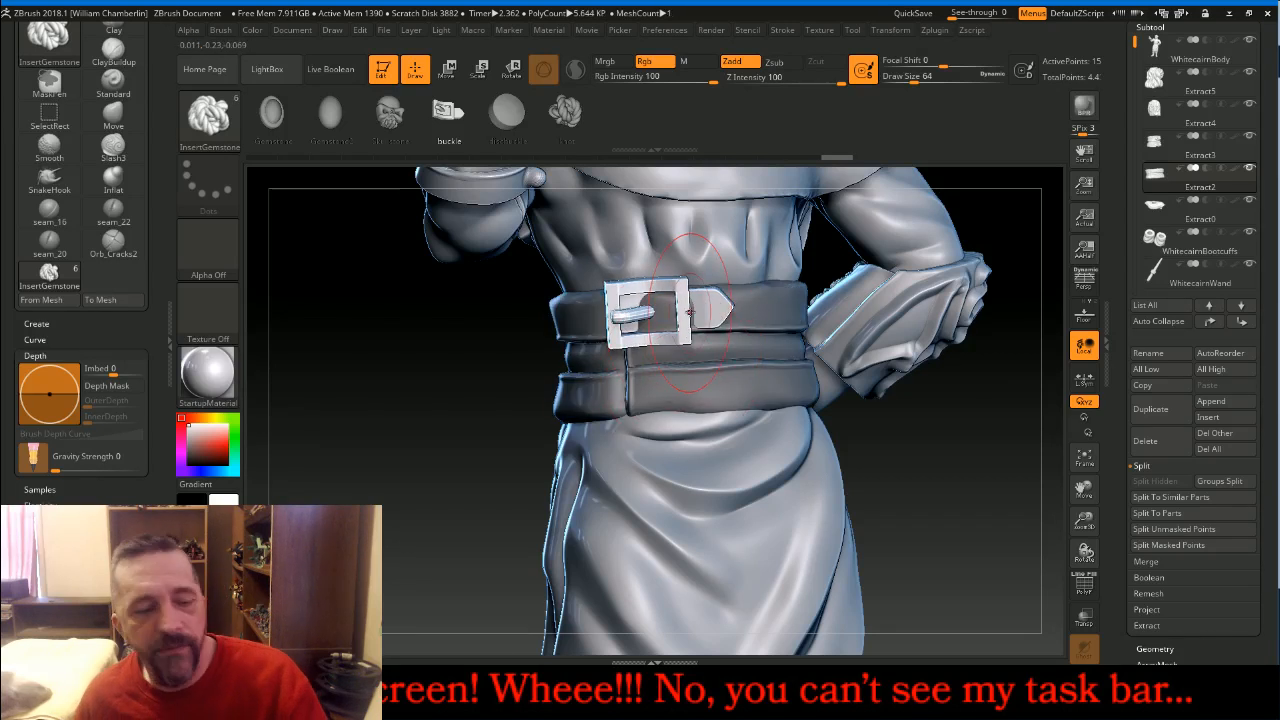
key(ctrl+z)
key(ctrl+z)
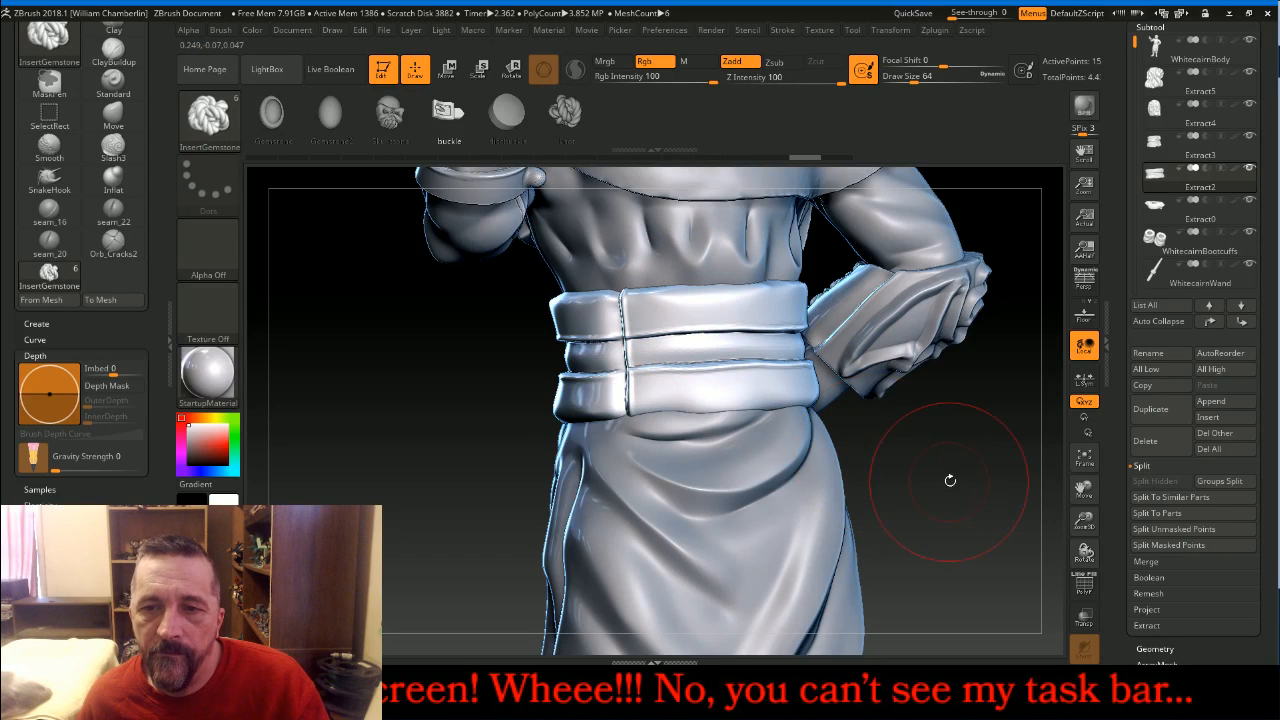
Insert a buckle on the belt's upper band and a smaller one on the lower band, splitting each into its own subtool
drag(957, 394, 929, 408)
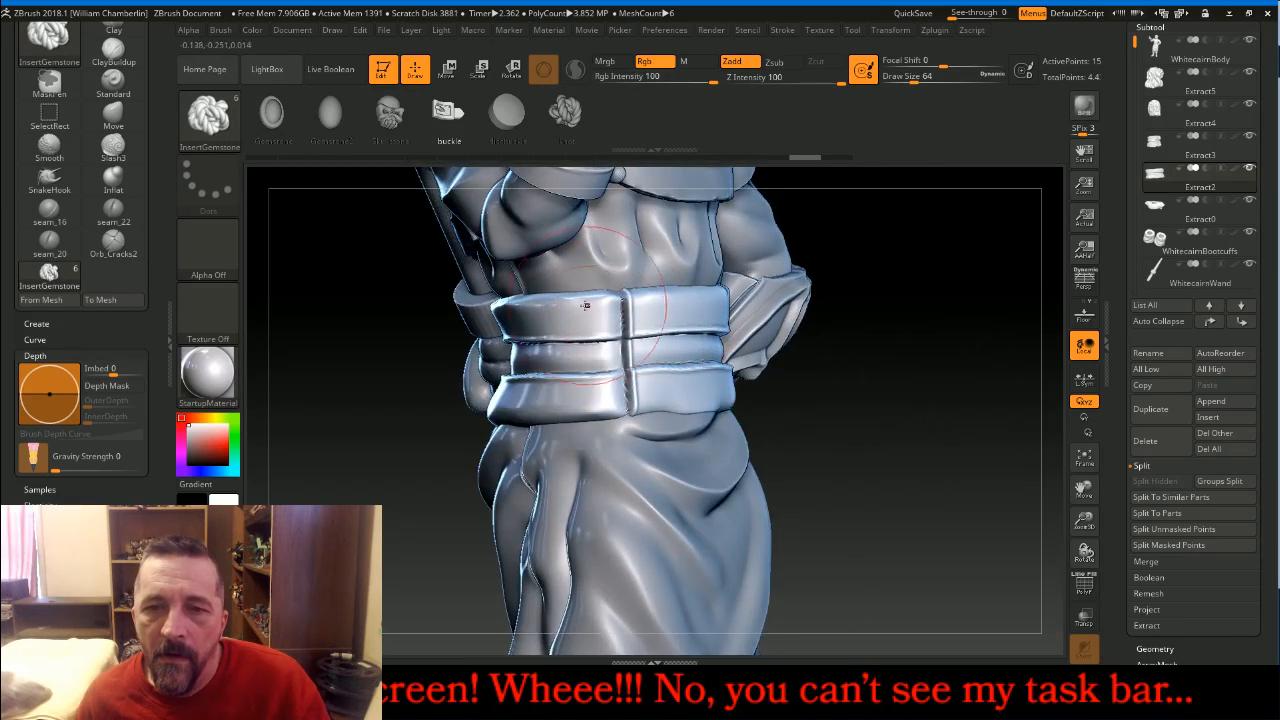
drag(575, 316, 582, 395)
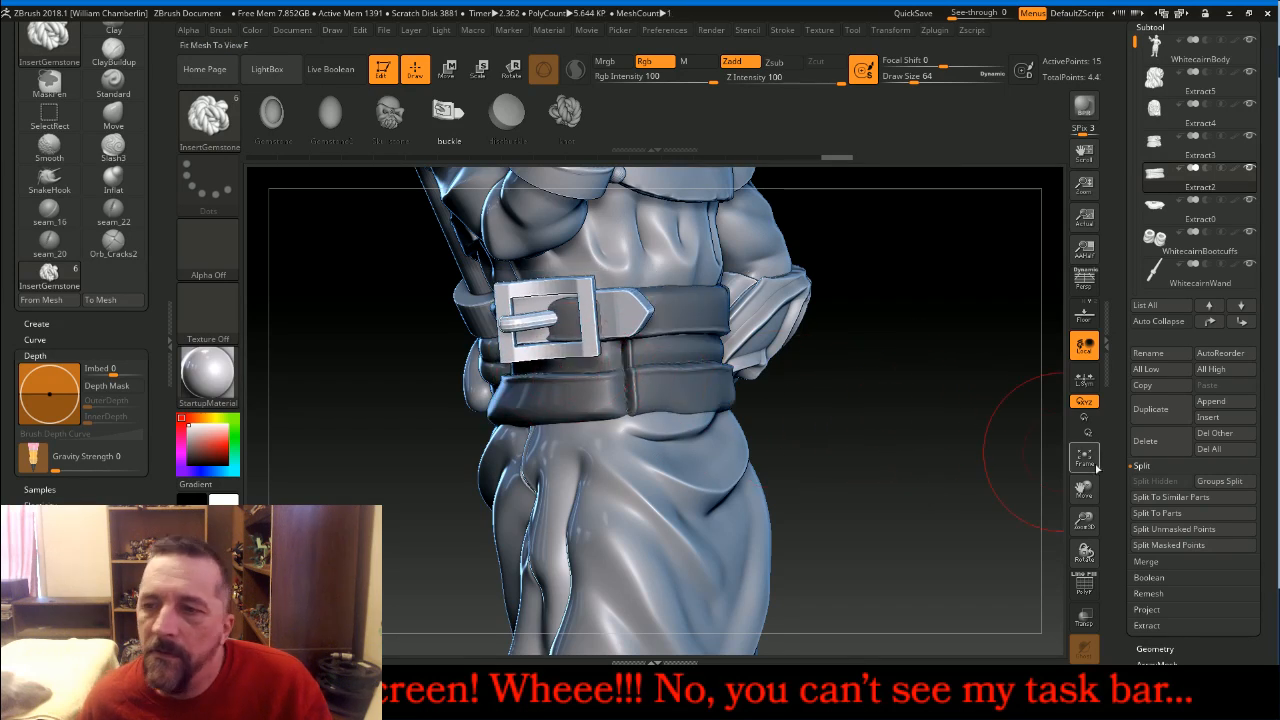
click(1178, 531)
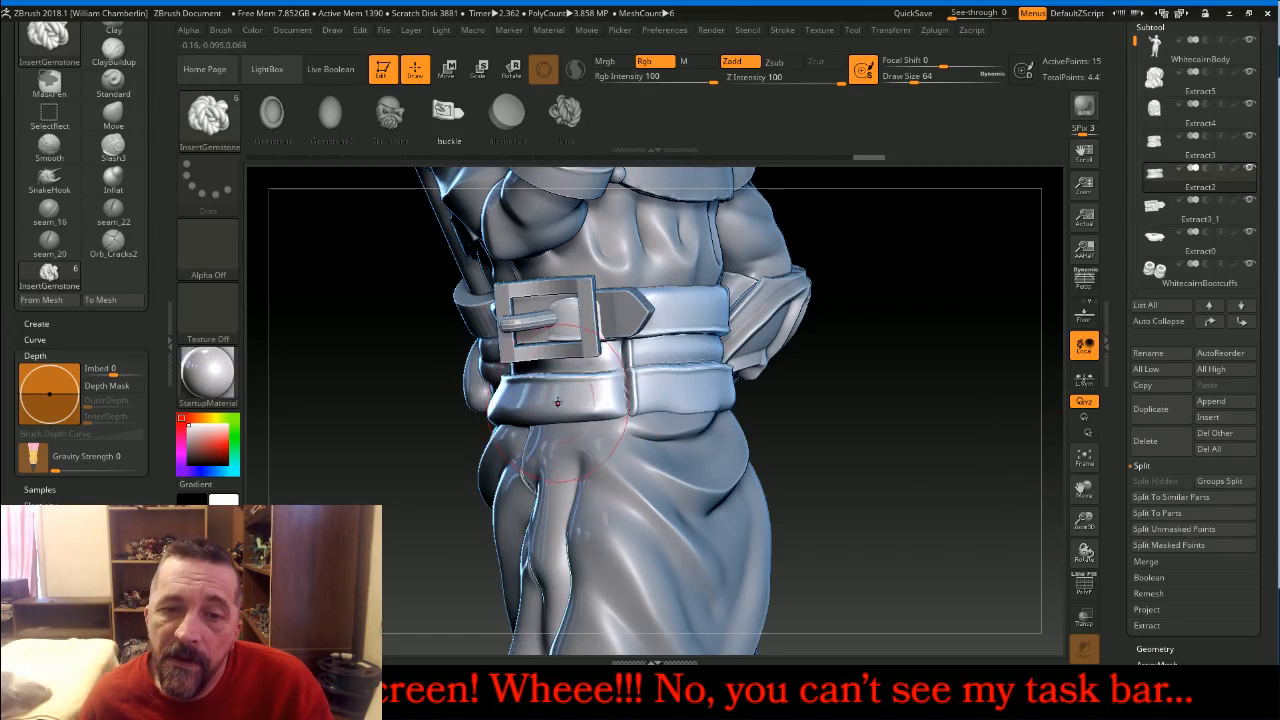
drag(560, 394, 561, 464)
click(1198, 529)
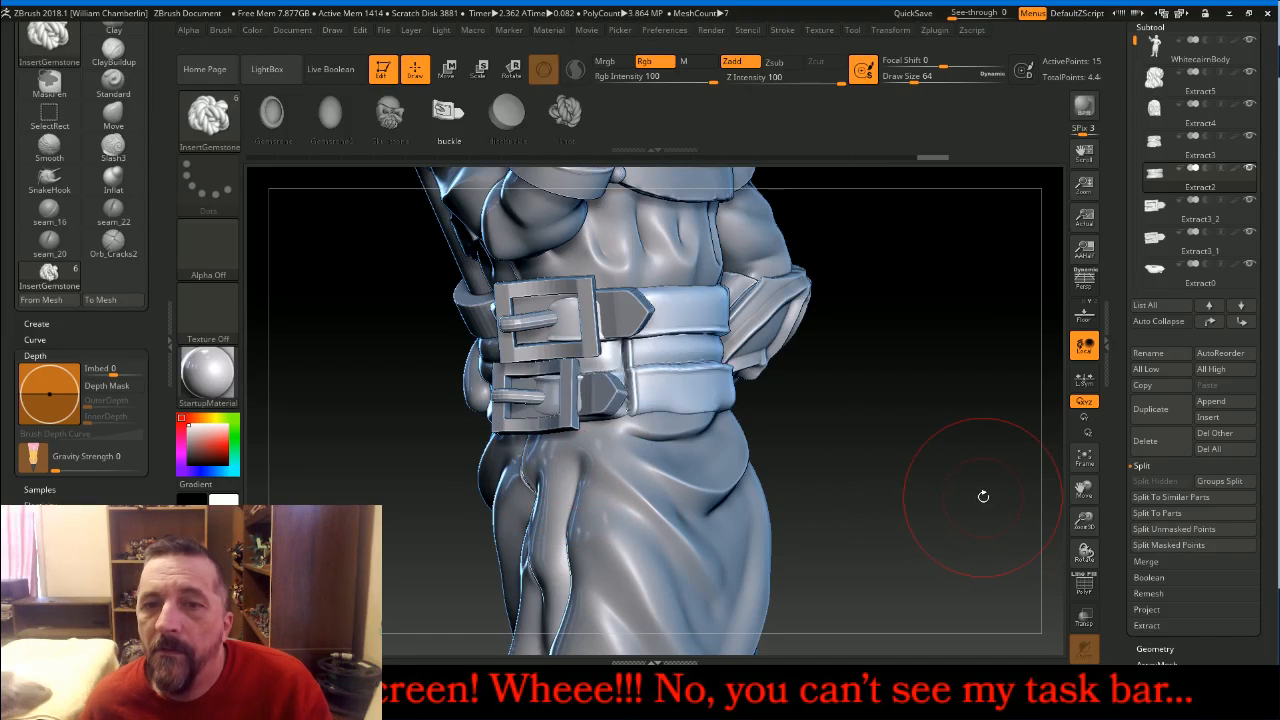
Make the upper buckle, Extract3_1, the active subtool and set up the Move brush with a draw size of 112
drag(982, 497, 1029, 474)
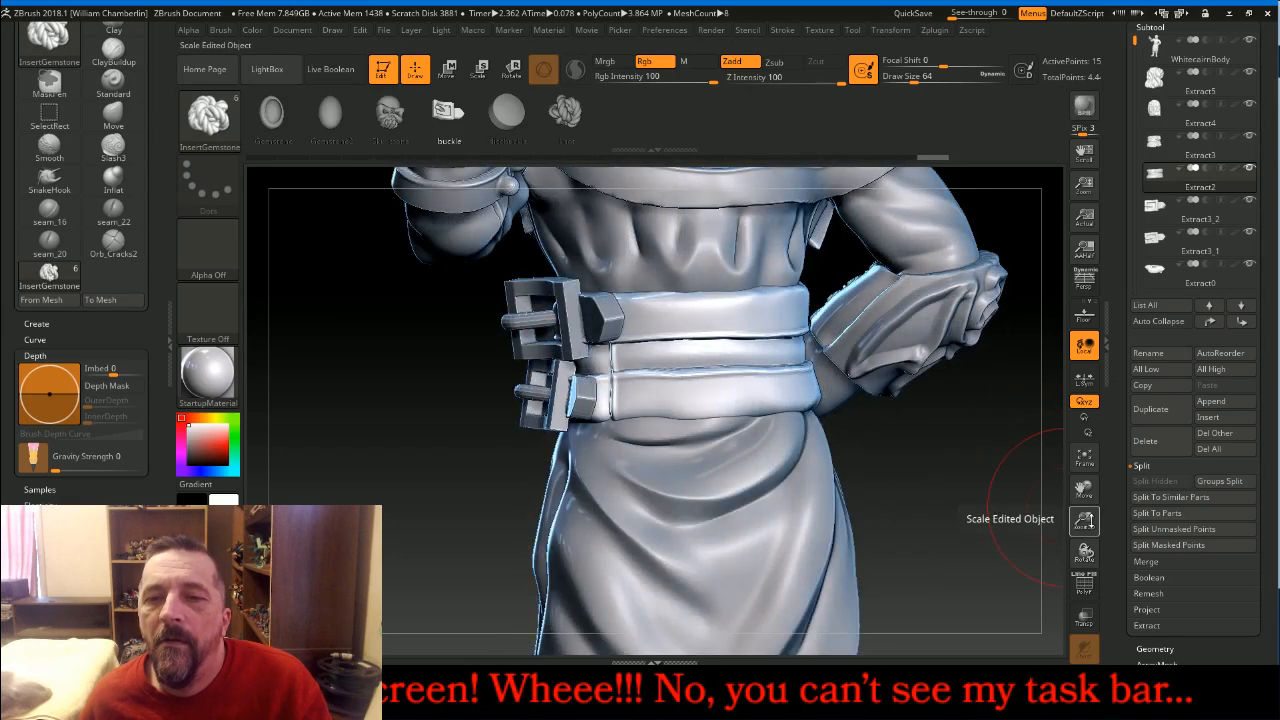
drag(1087, 521, 1086, 524)
drag(1084, 470, 1083, 416)
drag(949, 400, 1030, 492)
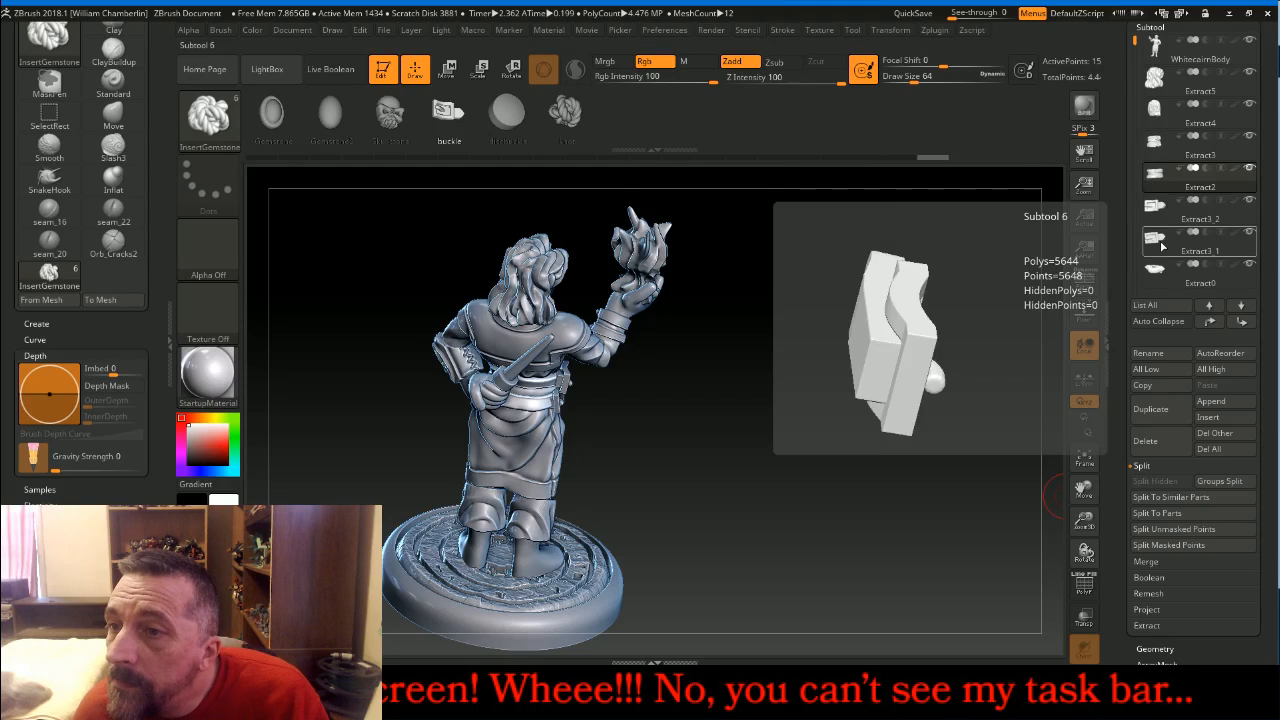
click(1163, 248)
click(1086, 458)
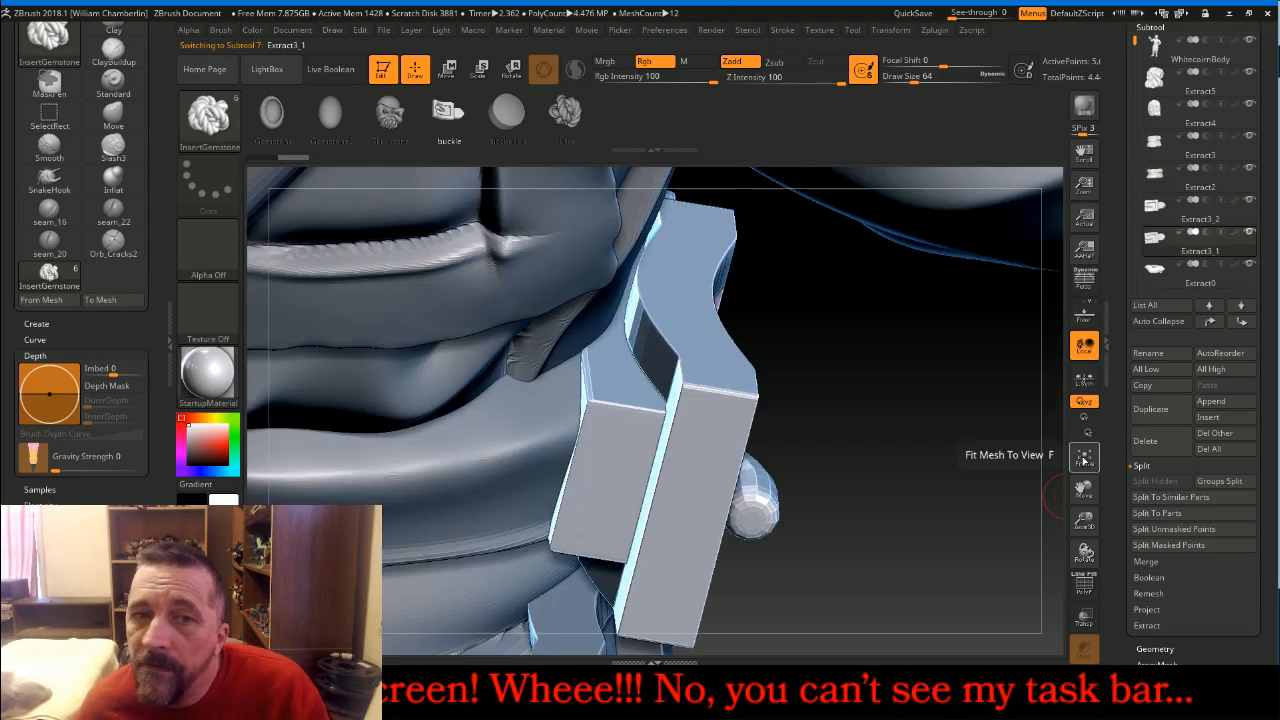
click(210, 120)
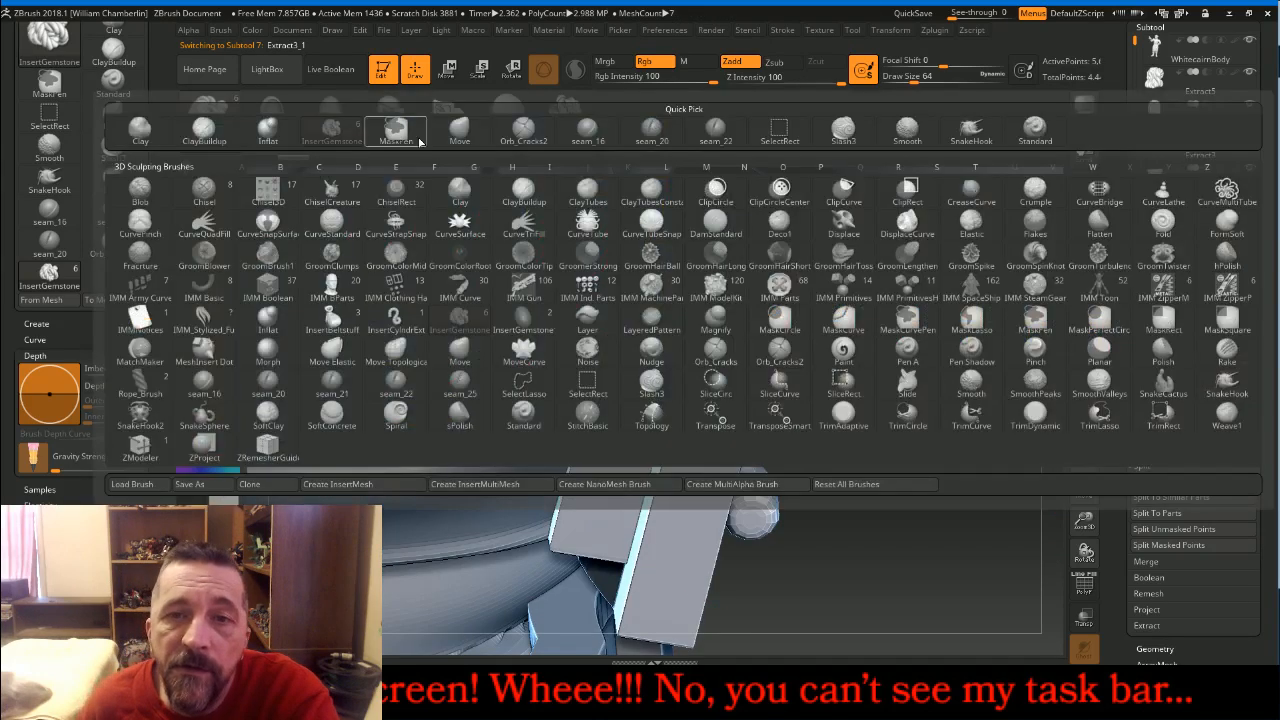
click(459, 130)
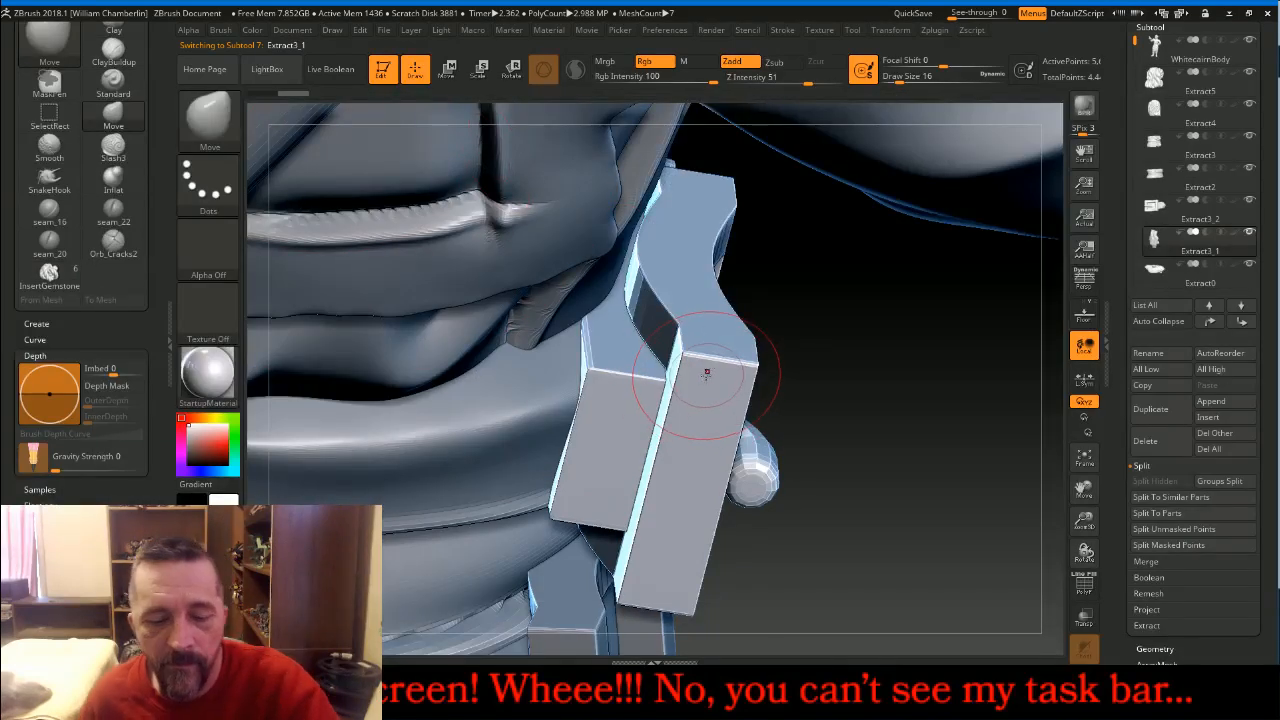
key(])
key(])
key(])
key(])
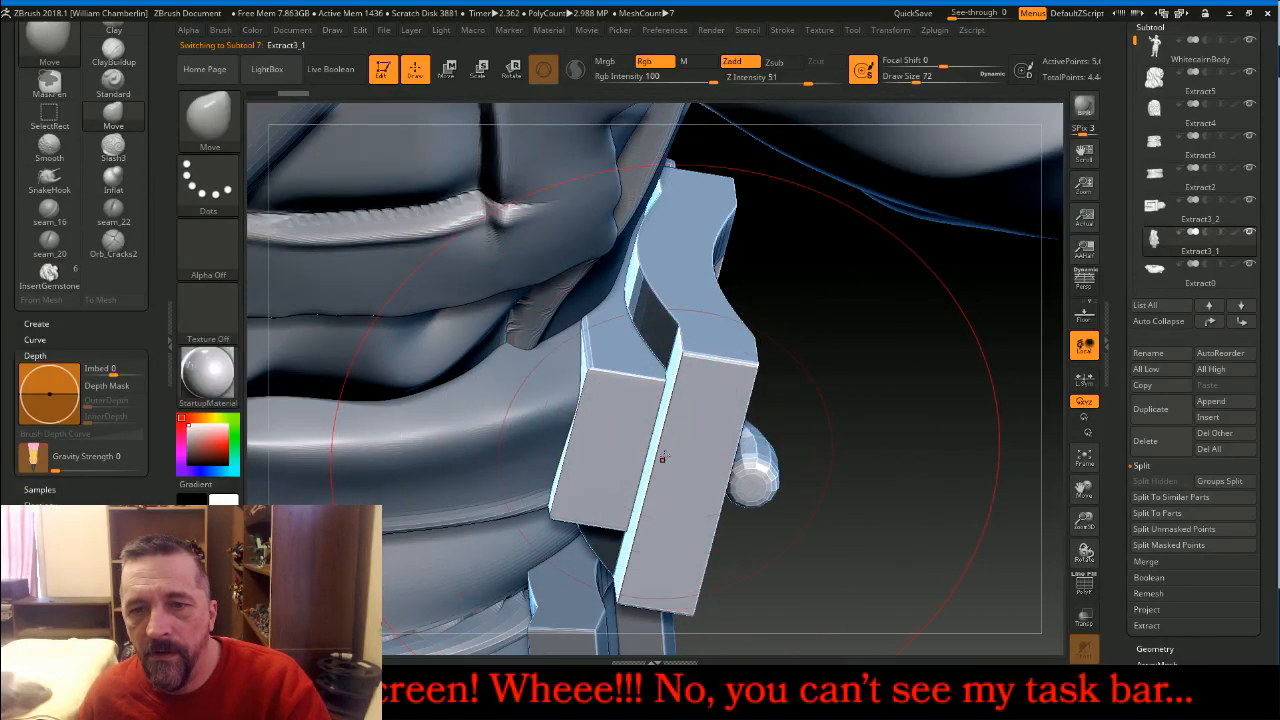
key(])
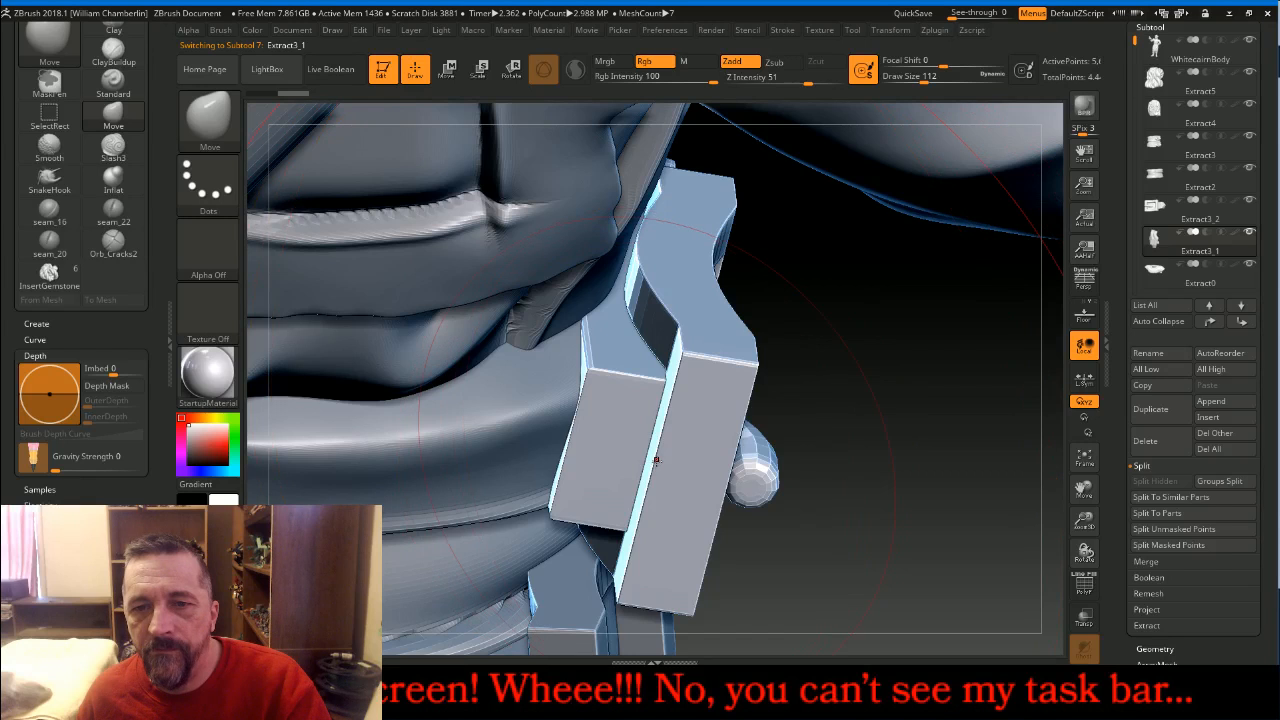
Push the upper buckle in against the belt with the Move brush so it follows the waist's curve
drag(655, 460, 444, 442)
drag(855, 449, 602, 438)
key(ctrl+z)
right_click(698, 437)
drag(681, 361, 673, 357)
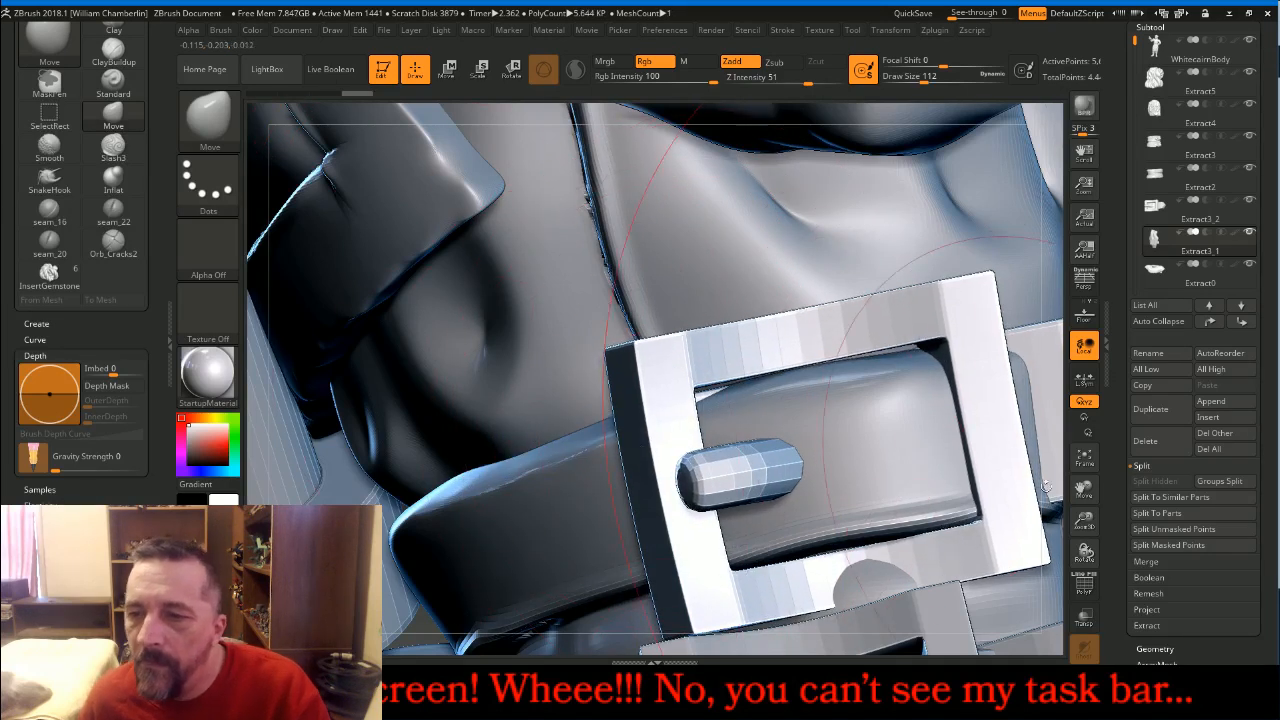
Bend the lower buckle, Extract3_2, against the belt with the Move brush at a draw size of 76
drag(1084, 509, 943, 380)
key(alt+Up)
key([)
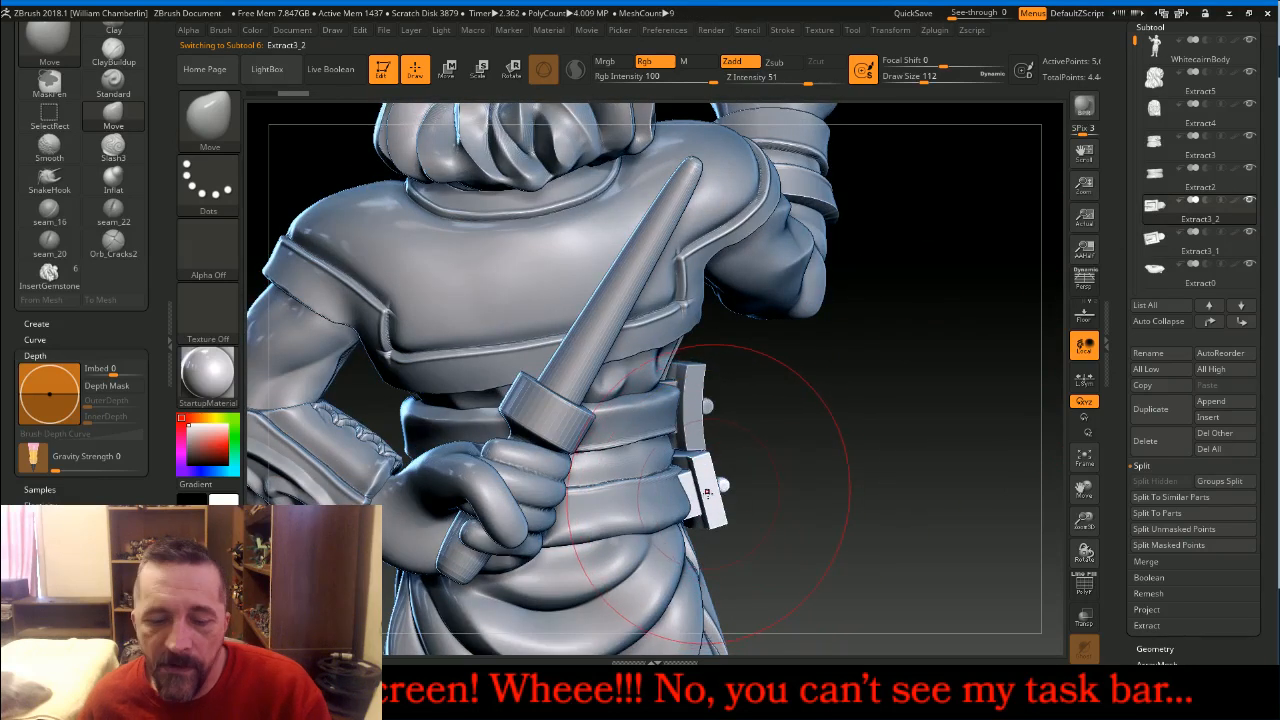
key([)
key([)
drag(690, 499, 682, 501)
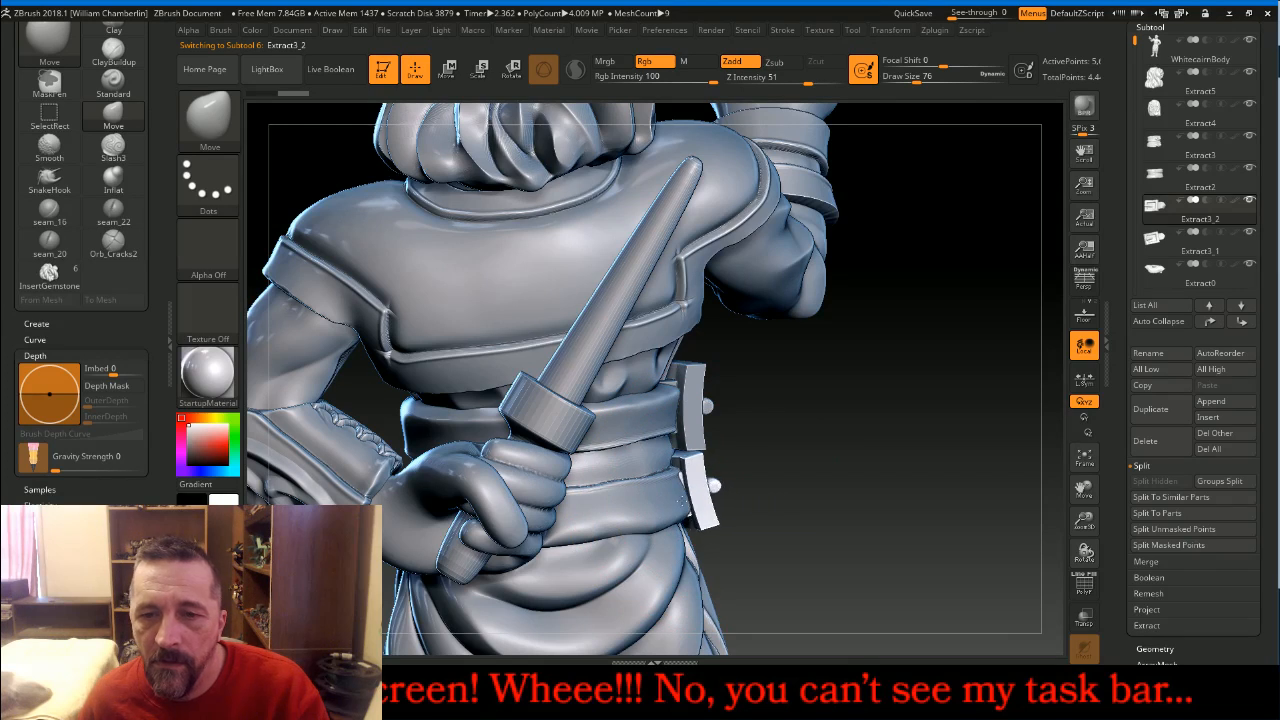
Check the fitted buckles on the whole figure from several sides, and make WhitecairnBody the active subtool
drag(858, 461, 760, 463)
click(1084, 458)
drag(971, 451, 978, 484)
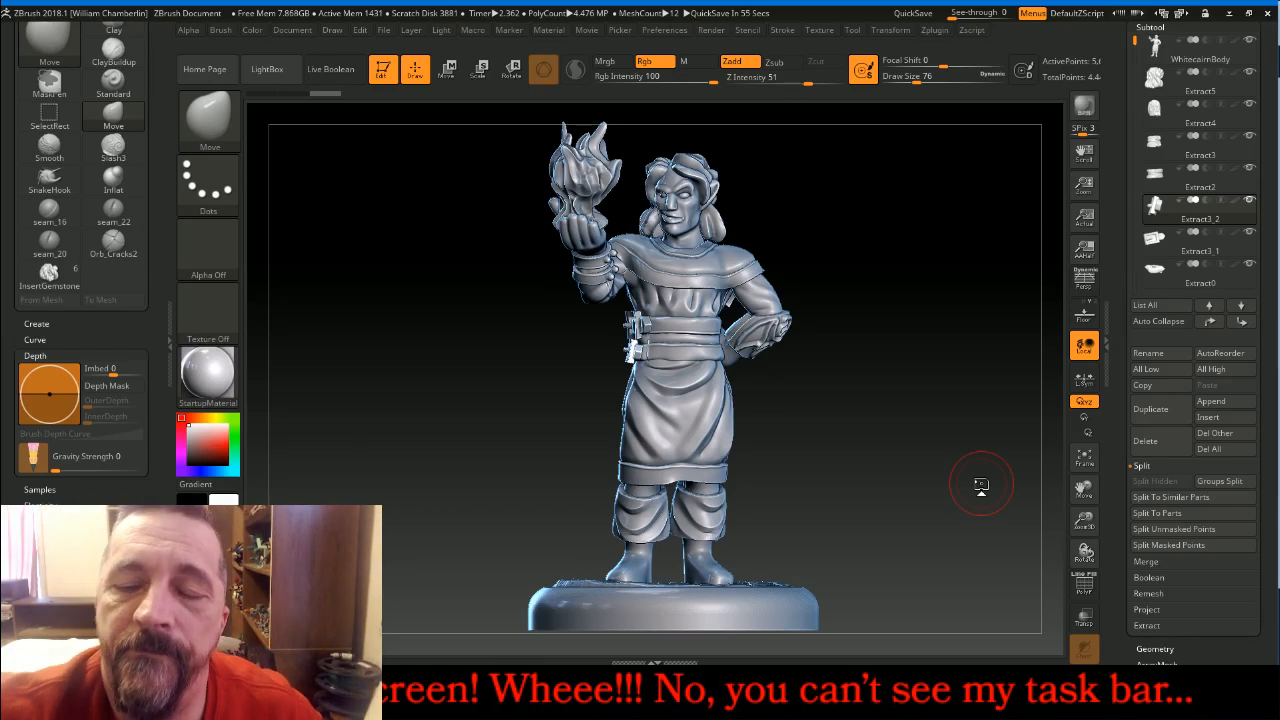
drag(960, 429, 924, 418)
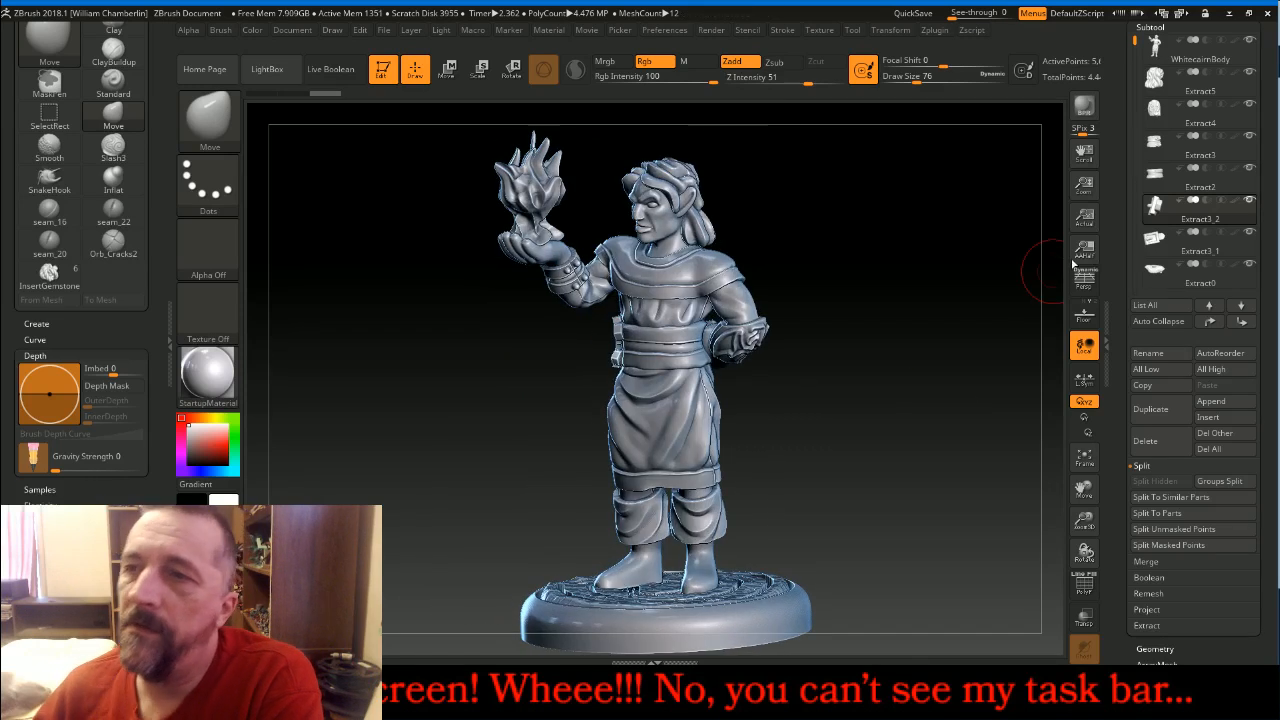
click(1175, 48)
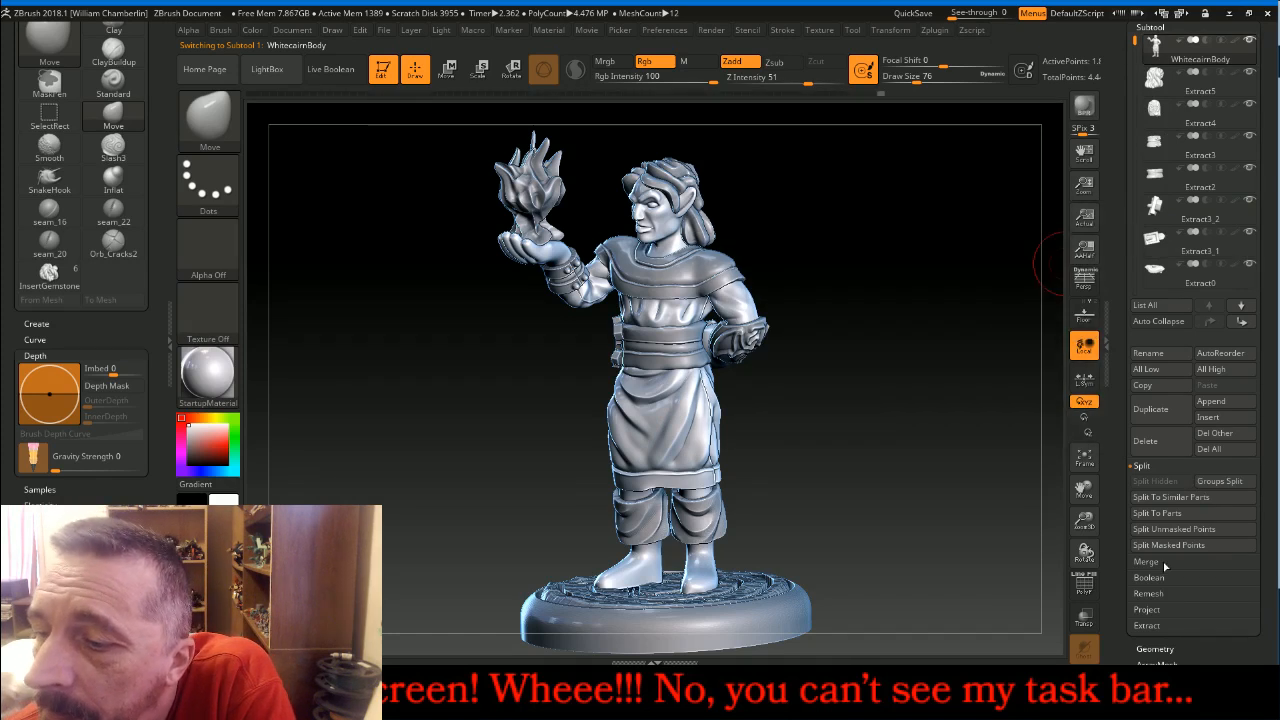
drag(871, 337, 950, 327)
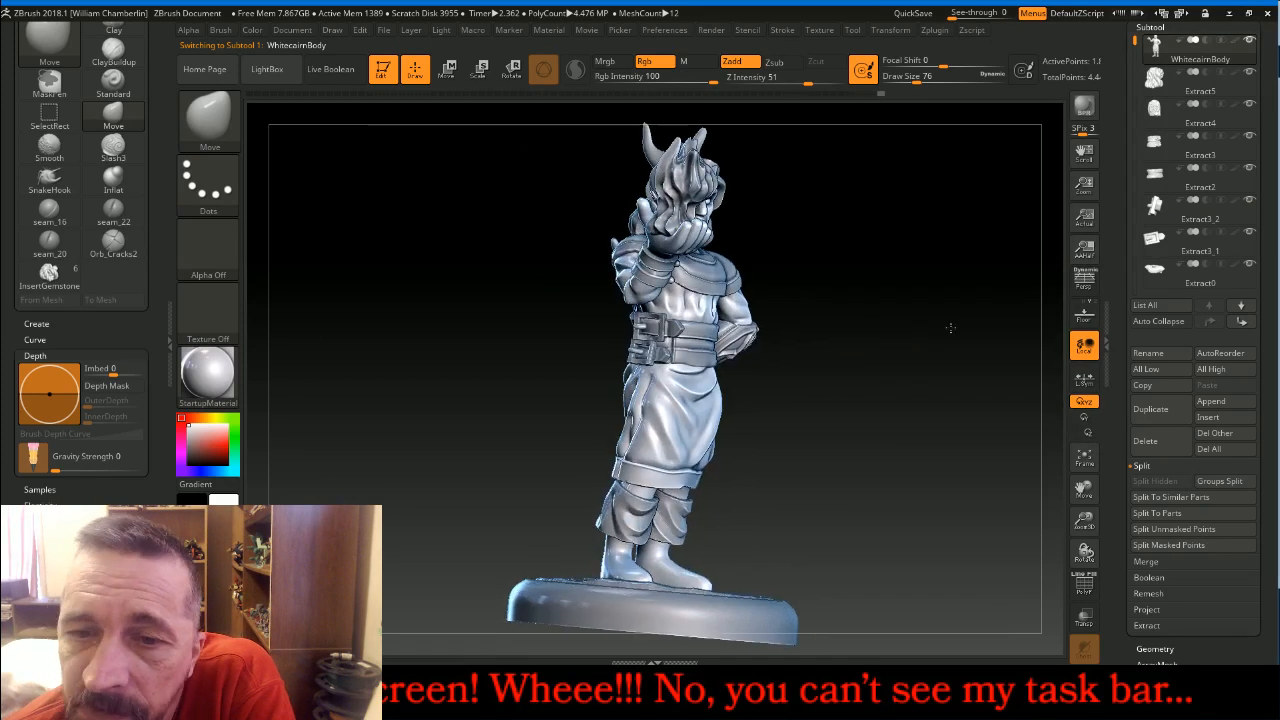
Merge the lower buckle, Extract3_2, down with the upper buckle, Extract3_1, into a single subtool
click(1200, 210)
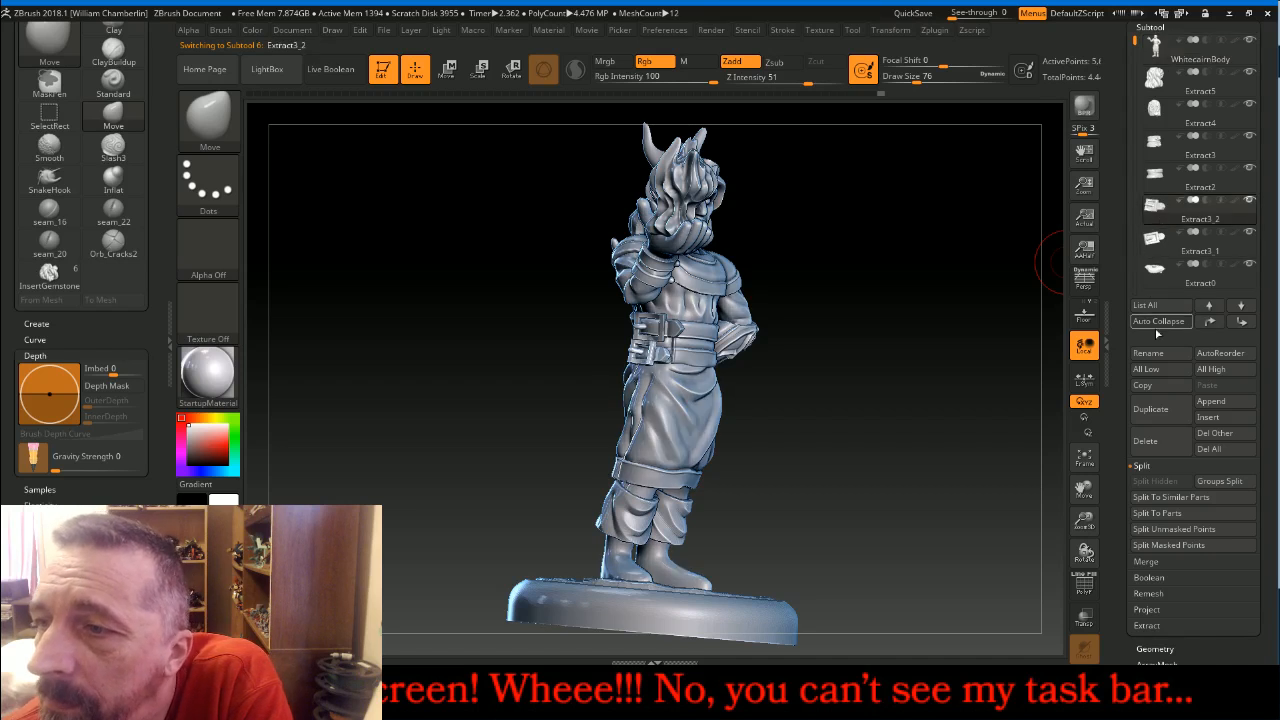
click(1151, 564)
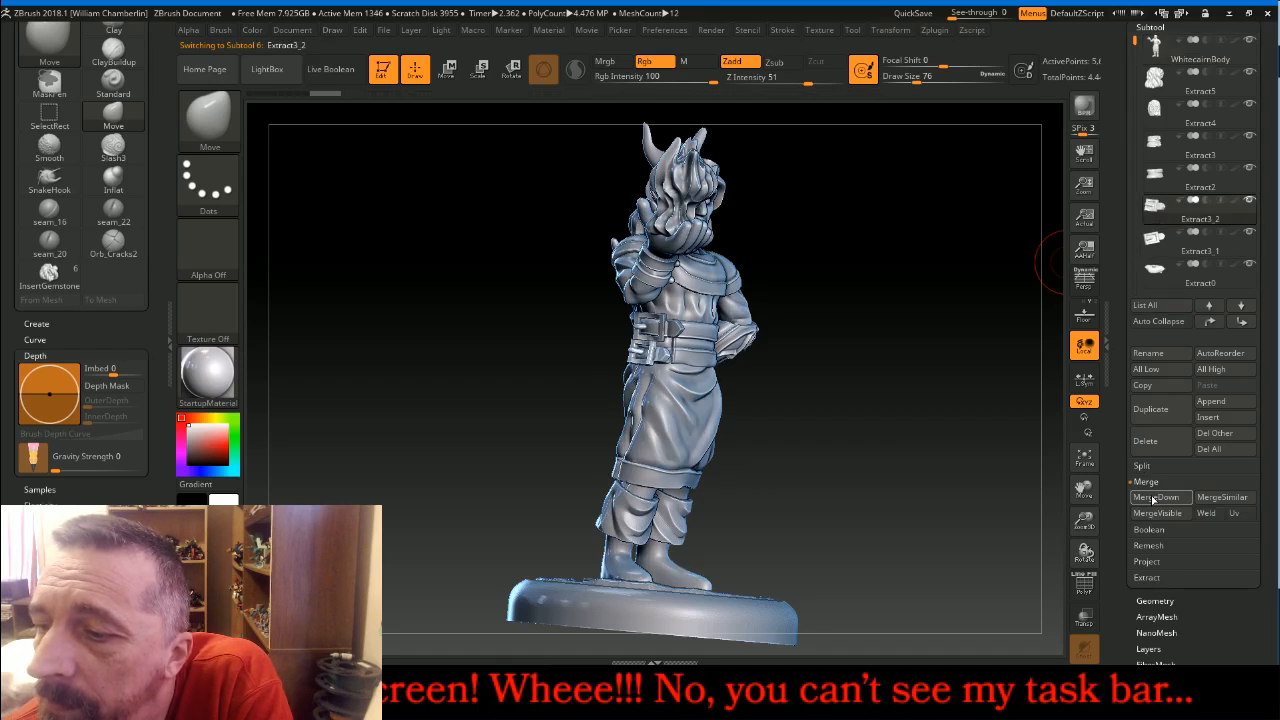
click(1154, 499)
click(1041, 526)
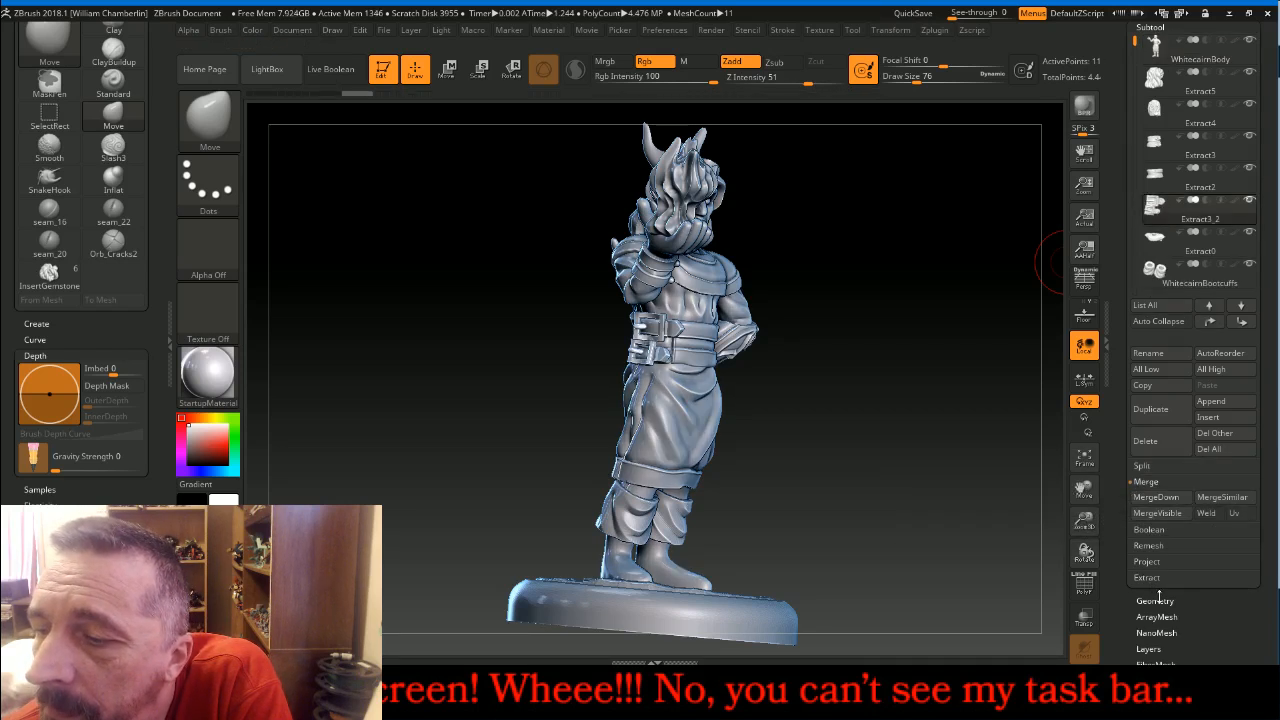
Divide the merged buckles' geometry twice and delete the lower subdivision levels
click(1155, 600)
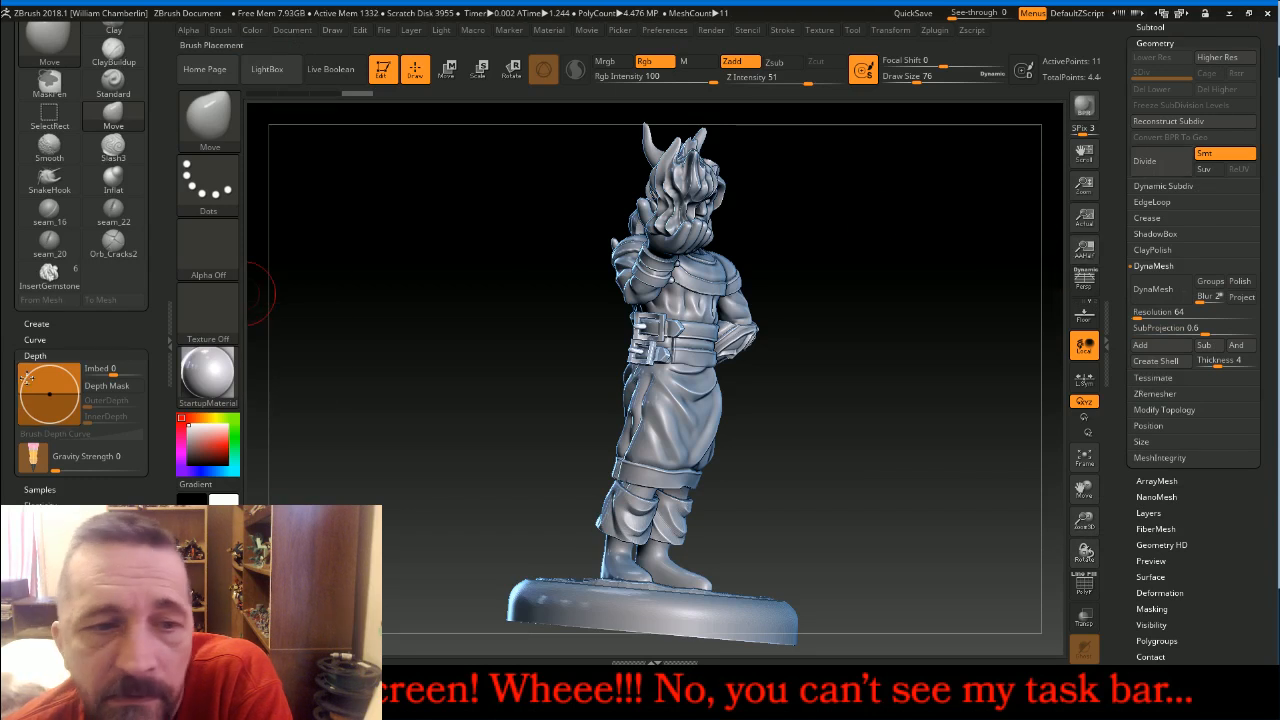
click(172, 343)
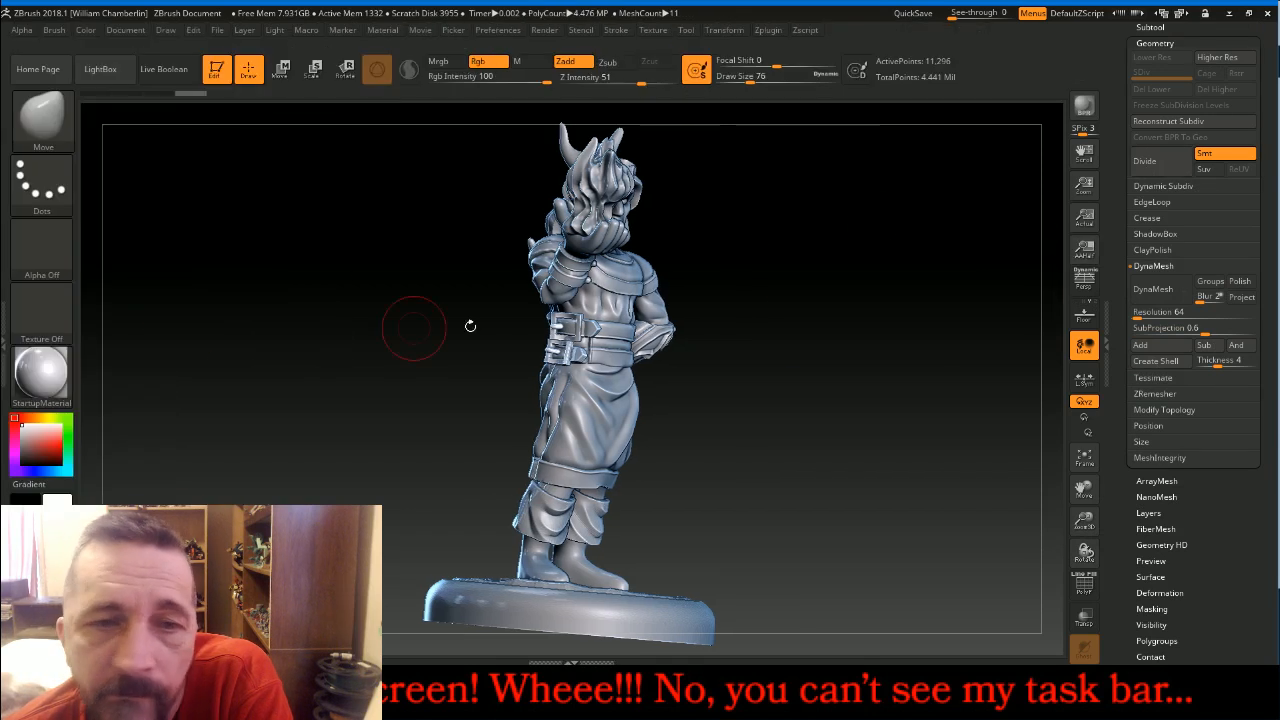
click(1150, 165)
click(1150, 165)
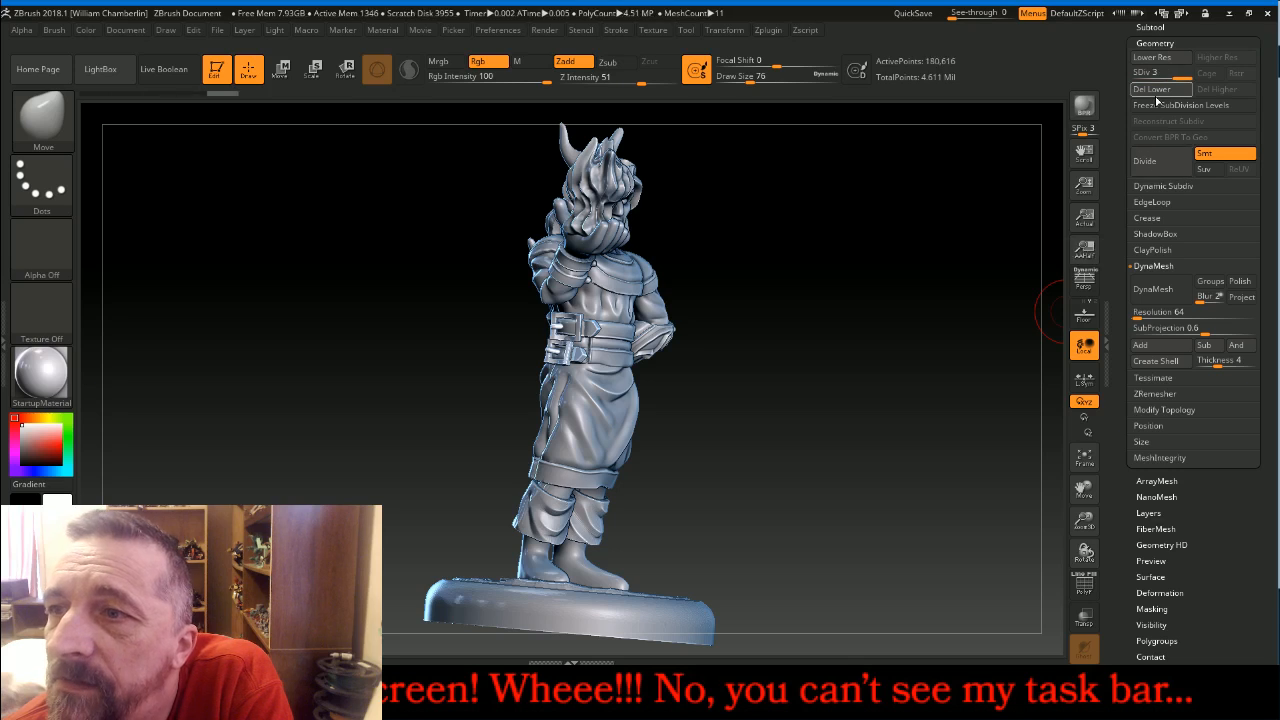
click(1157, 92)
Merge WhitecairnBody down with the clothing, buckle, boot cuff, wand and orb subtools, leaving out WhitecairnBase
click(1148, 26)
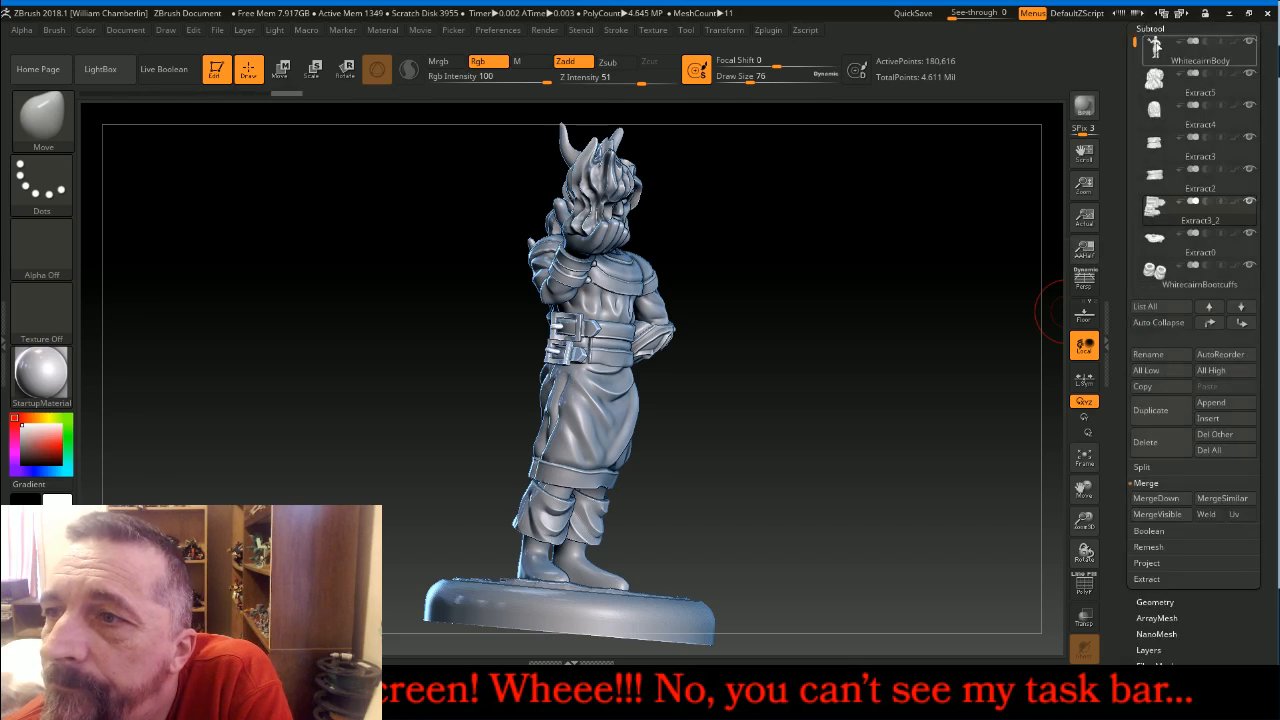
click(1158, 42)
click(1162, 28)
click(1162, 28)
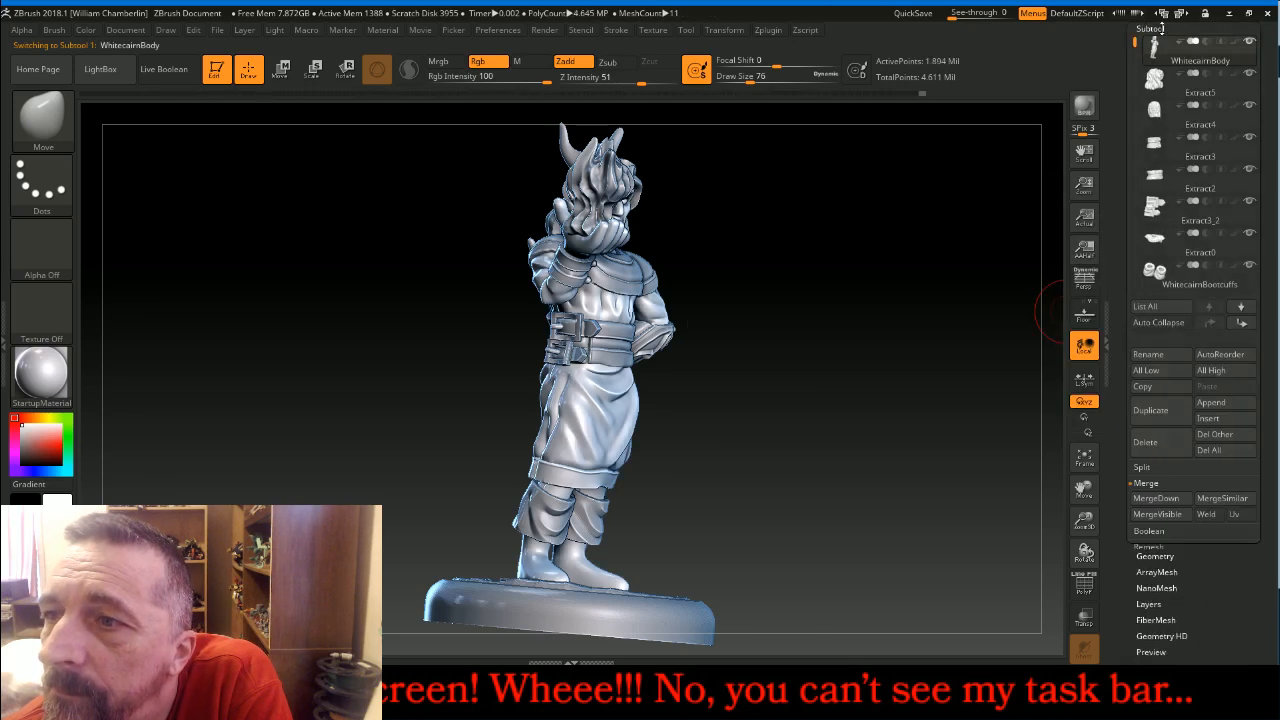
click(1157, 498)
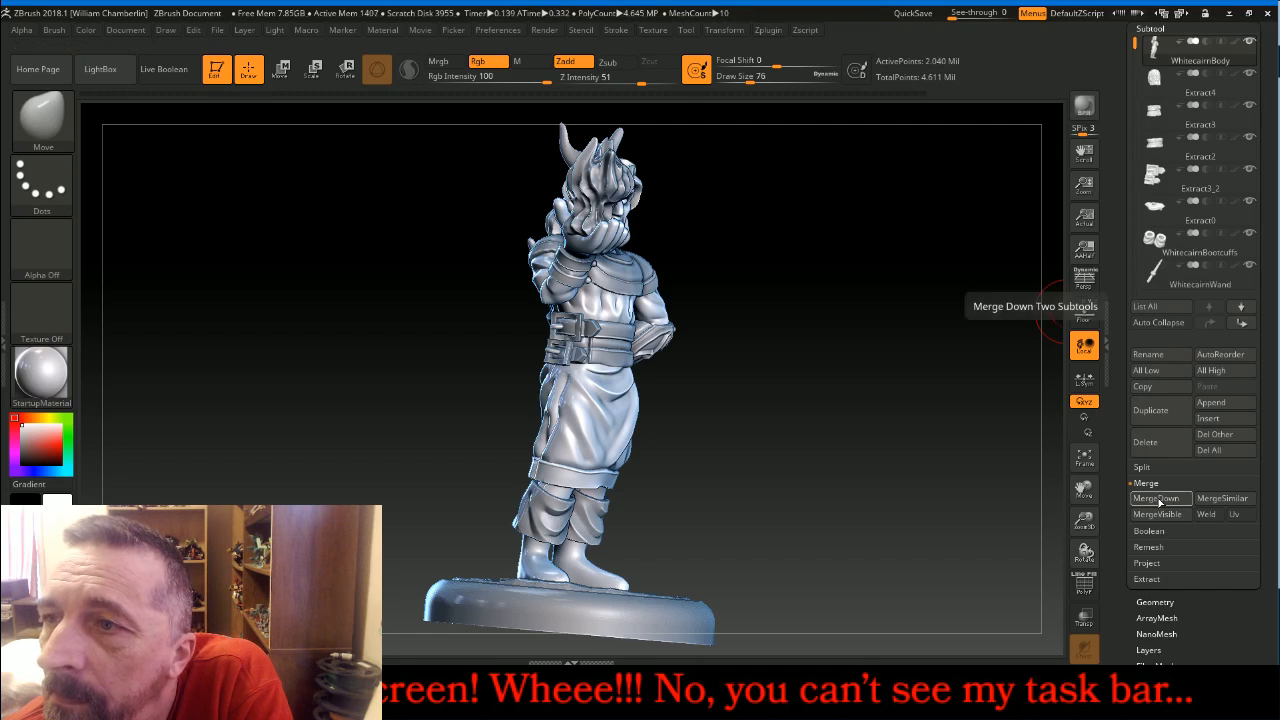
click(1157, 498)
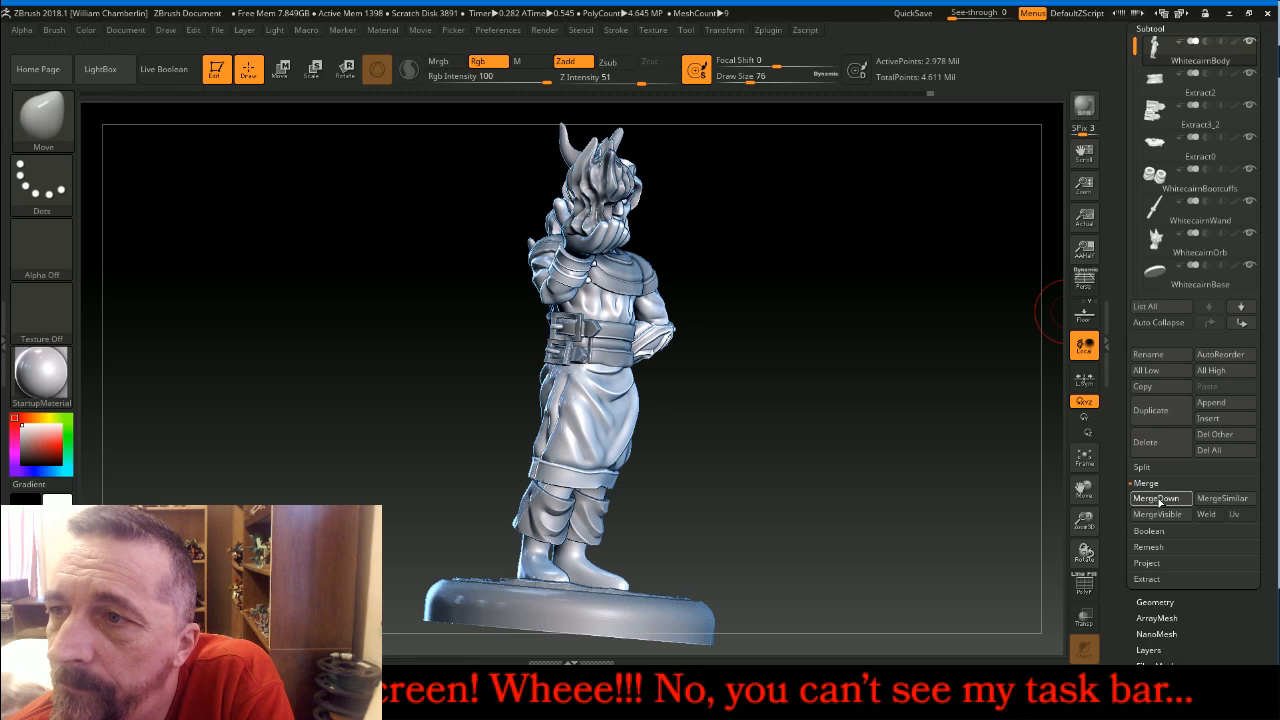
click(1157, 498)
click(1157, 498)
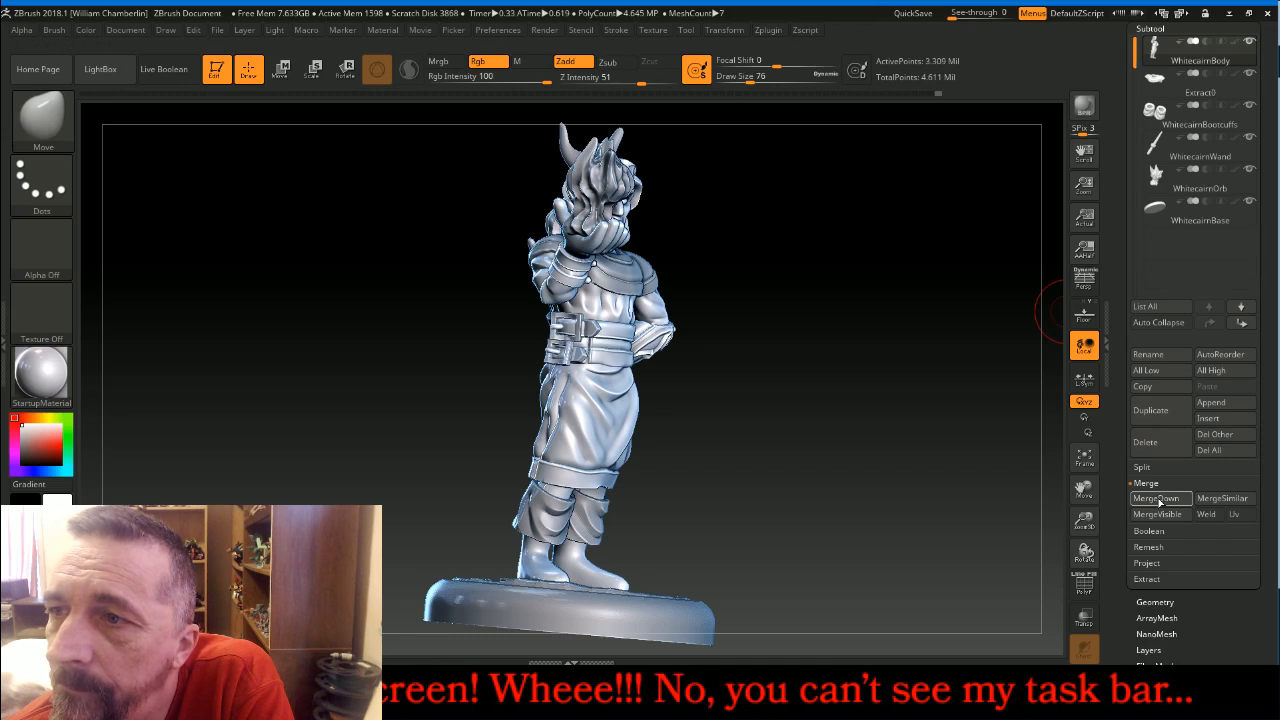
click(1157, 498)
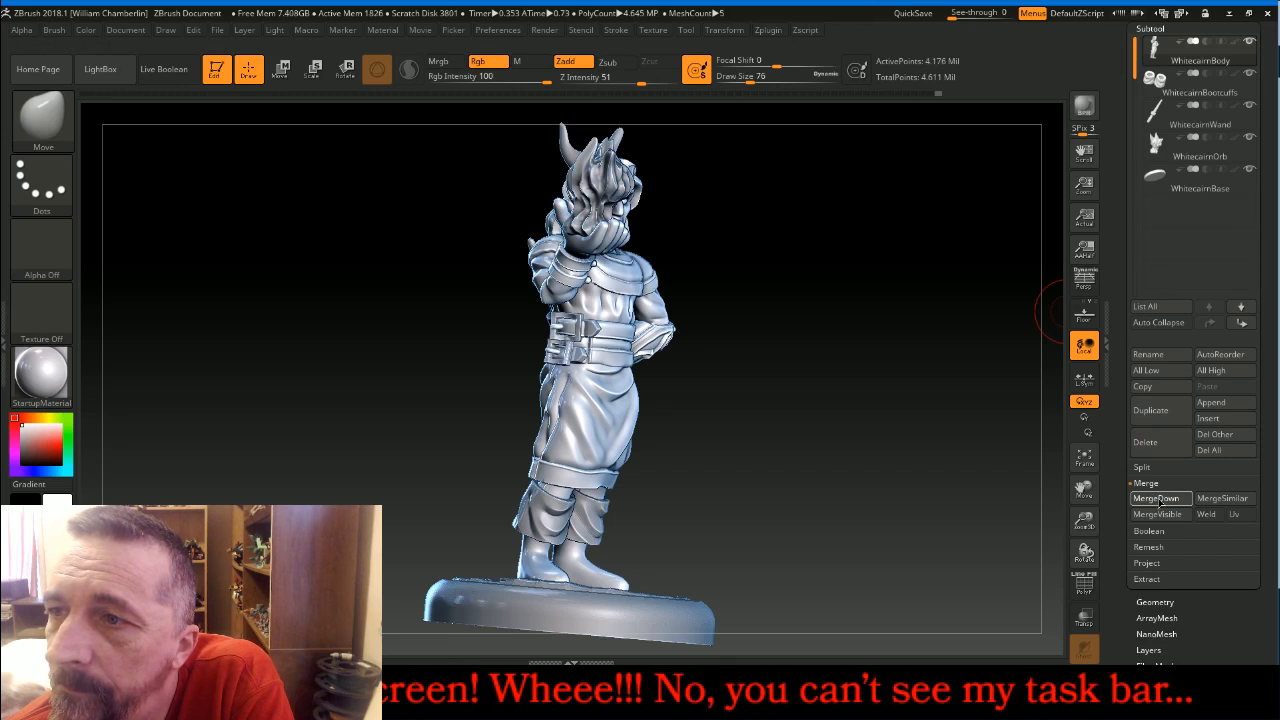
click(1157, 498)
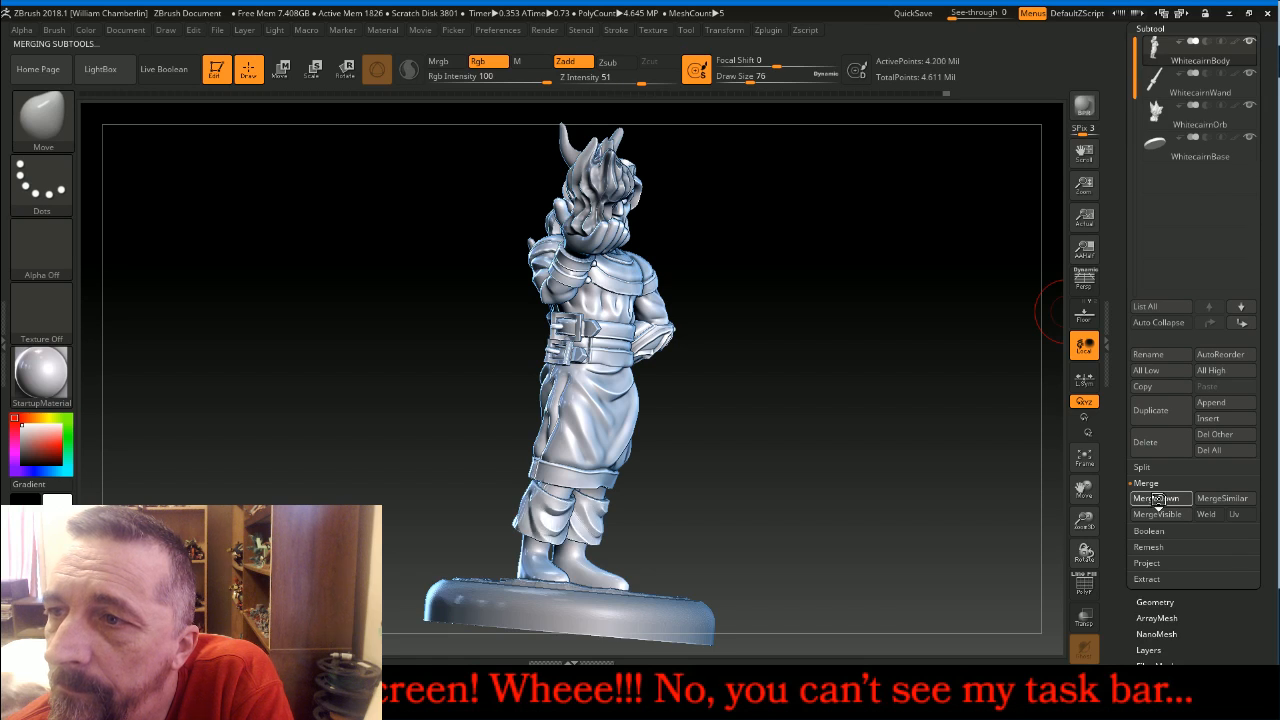
click(1157, 498)
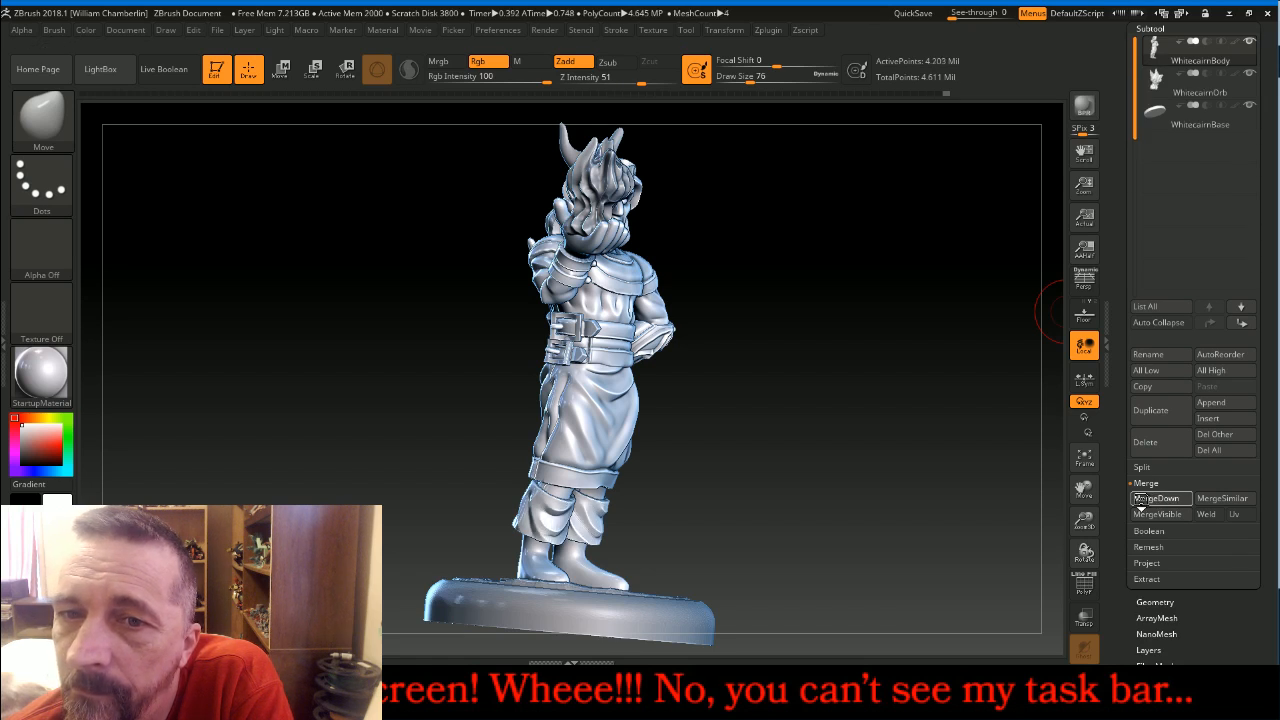
Remesh WhitecairnBase with DynaMesh at resolution 512, switch DynaMesh off and divide the base once
drag(926, 249, 895, 352)
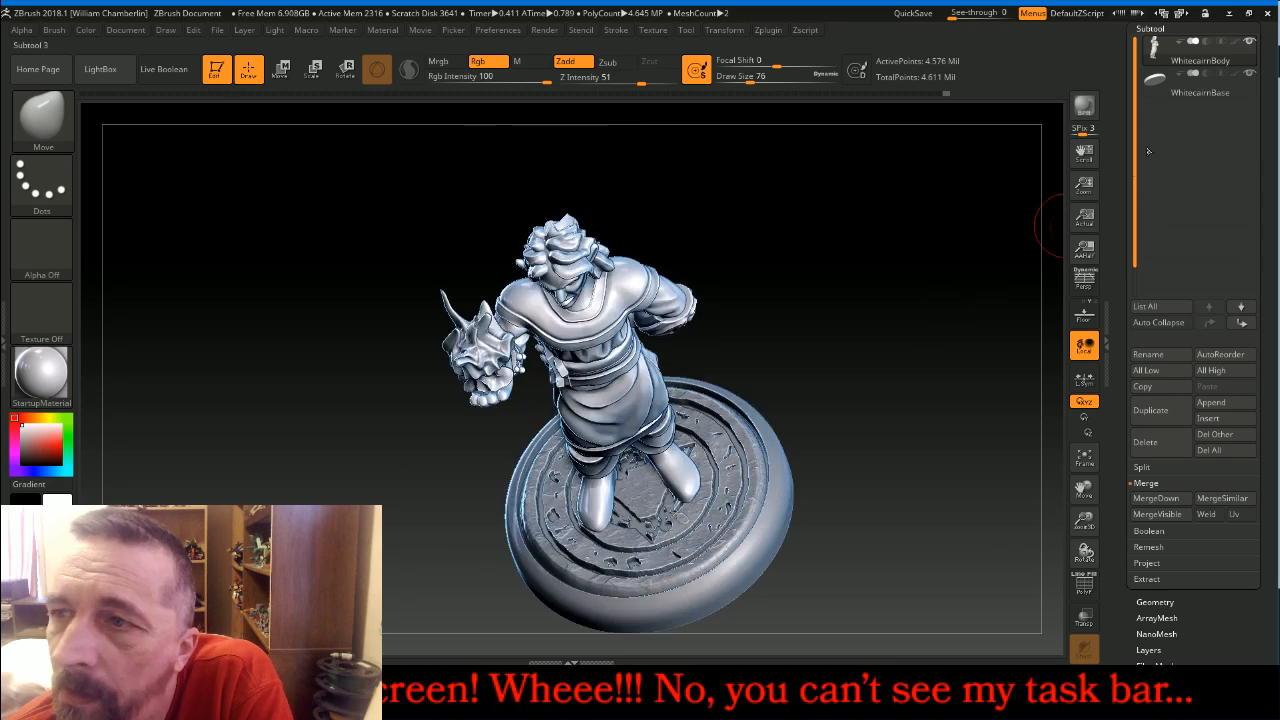
click(1154, 92)
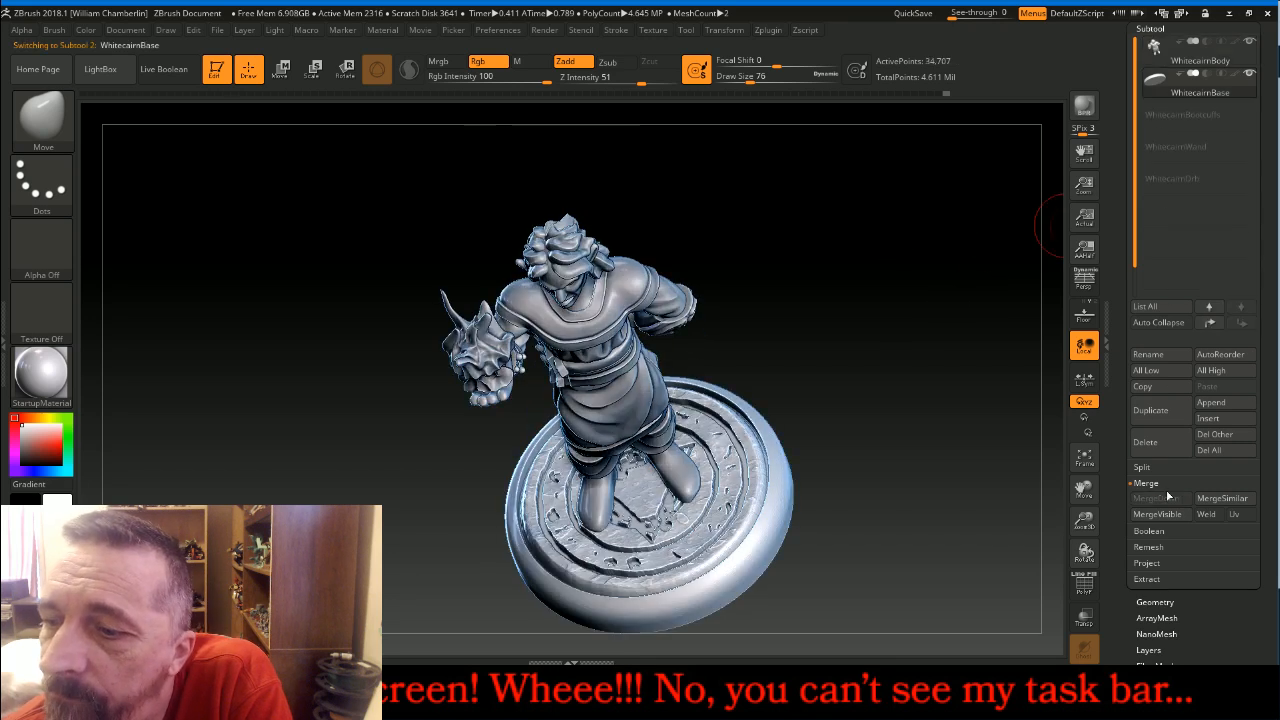
click(1156, 602)
click(1170, 313)
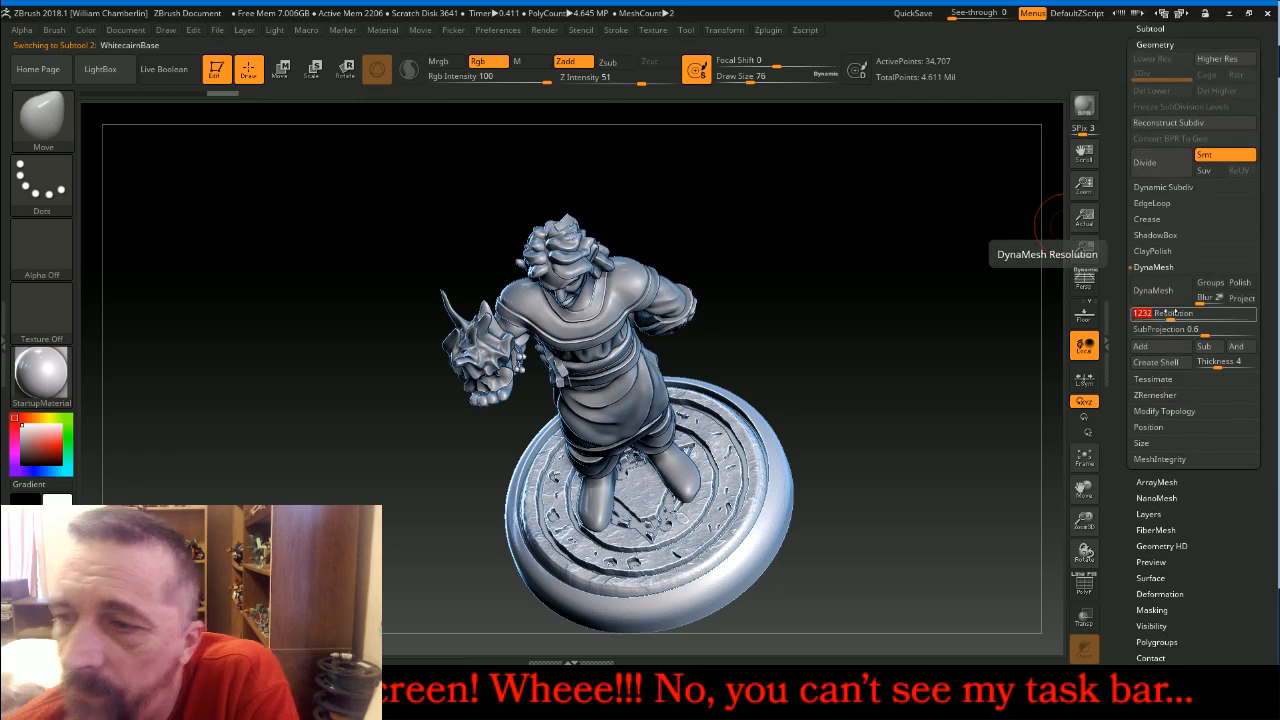
text(512)
key(Return)
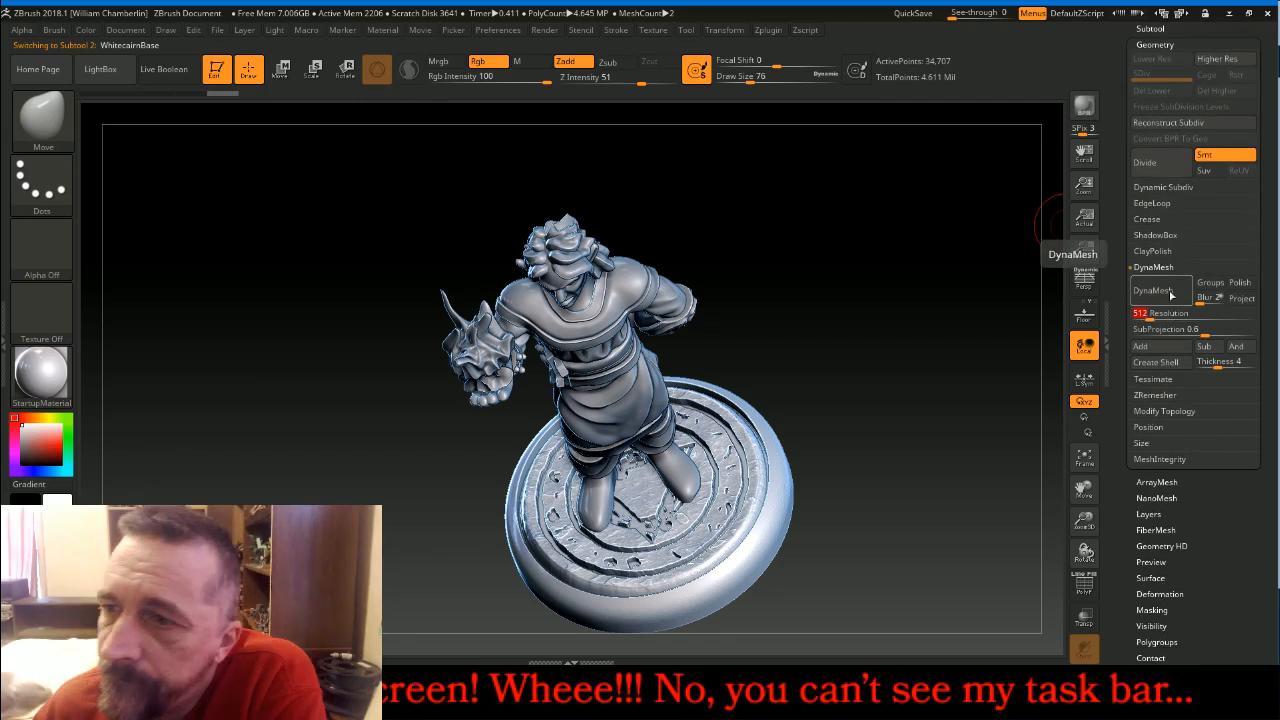
click(1152, 290)
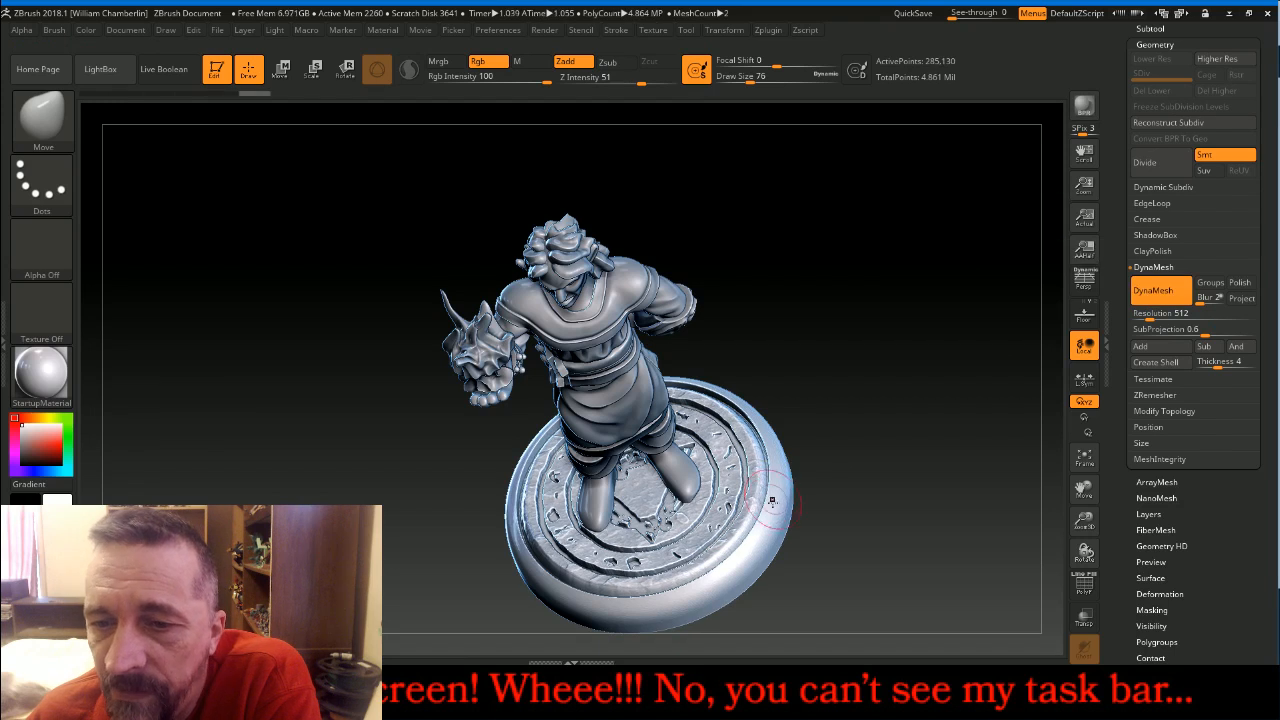
click(1160, 290)
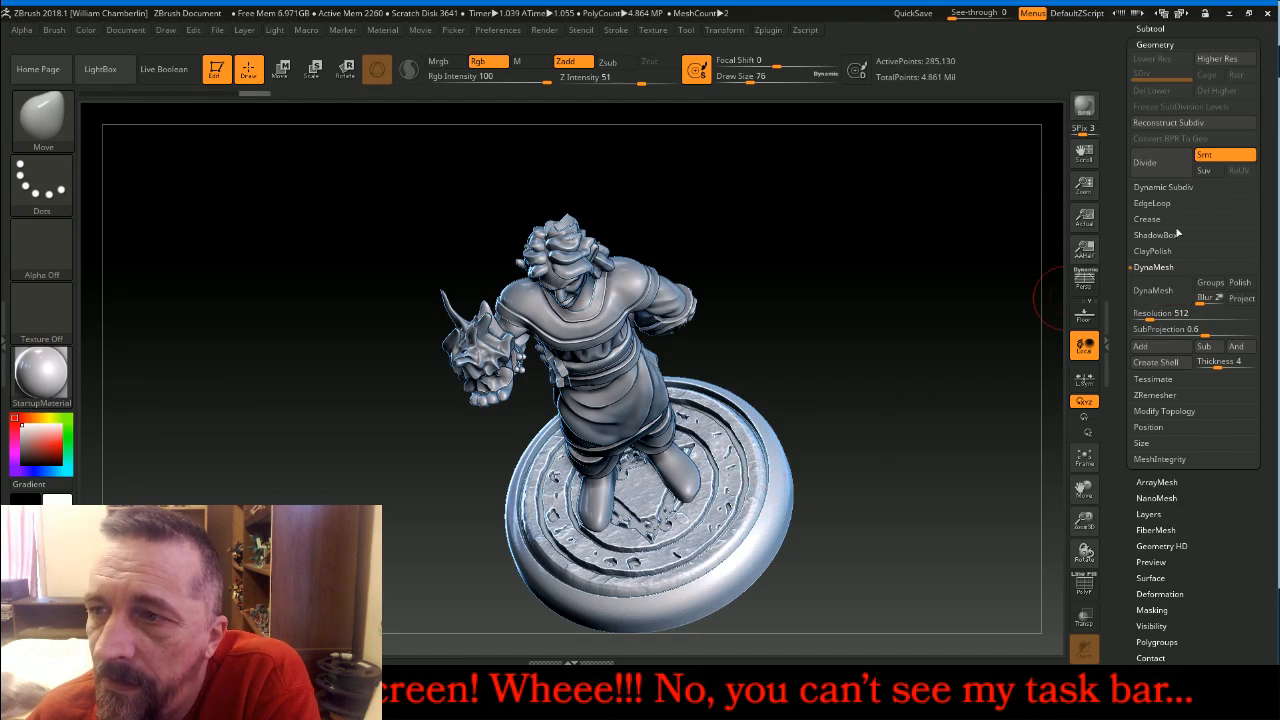
click(1145, 162)
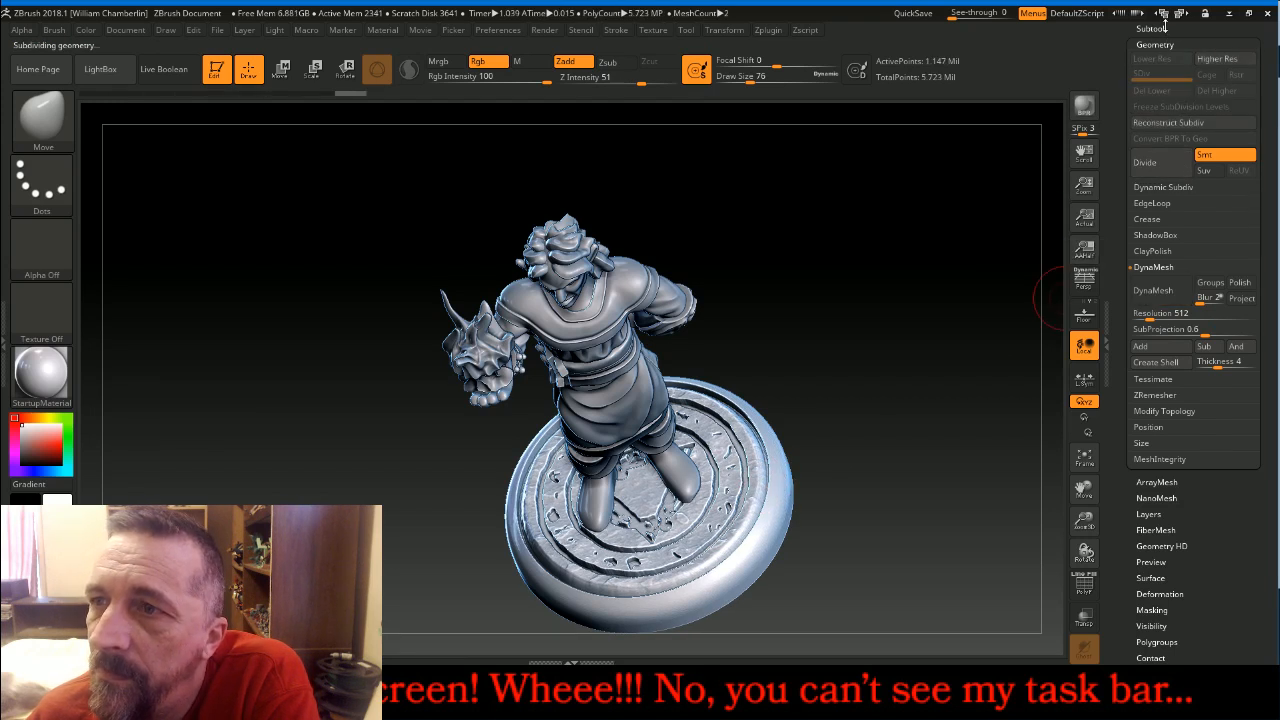
Merge WhitecairnBody down with WhitecairnBase so the figure and its base form one subtool
click(1152, 29)
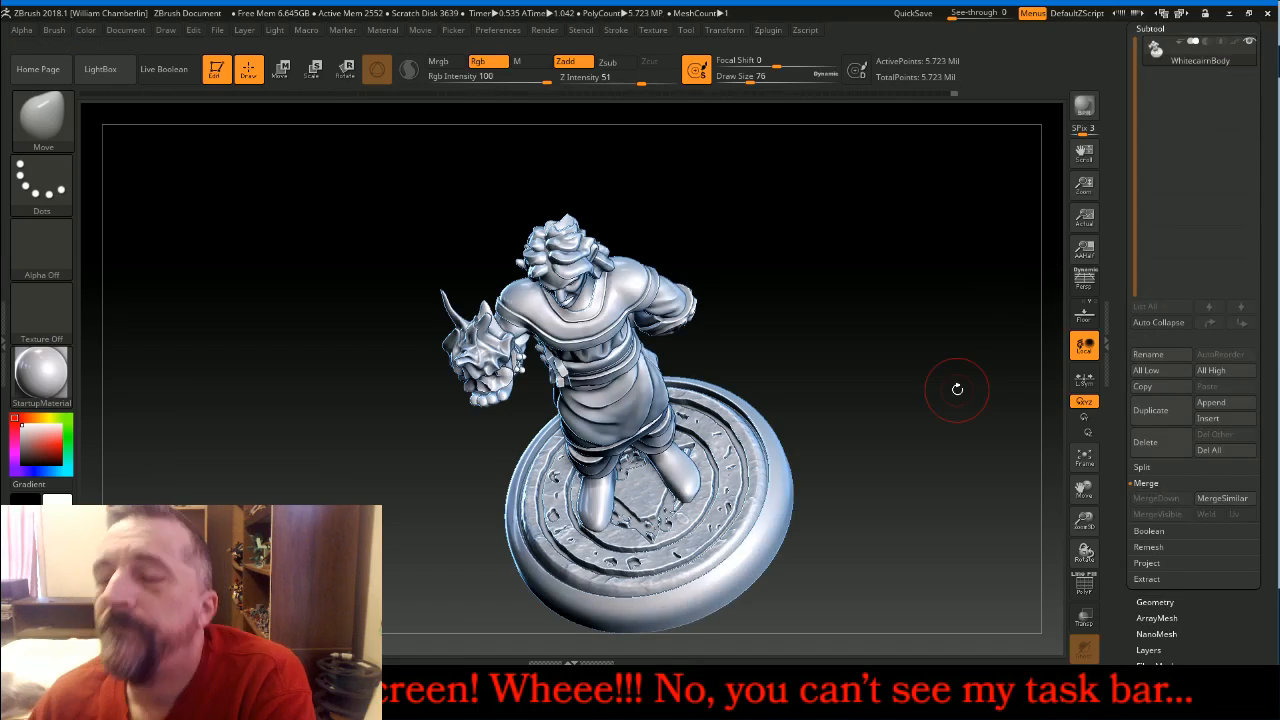
drag(927, 414, 915, 283)
drag(948, 323, 950, 326)
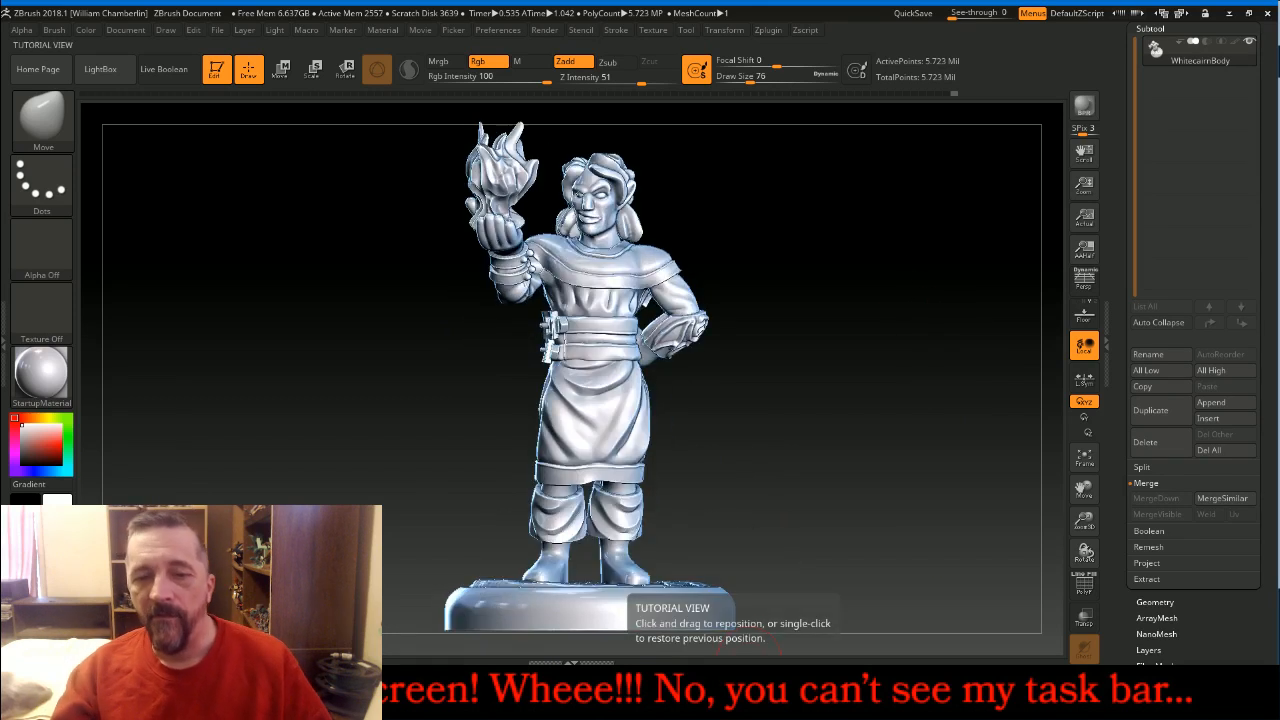
Check the YouTube live chat in Firefox, and return to the merged figure in ZBrush
click(749, 700)
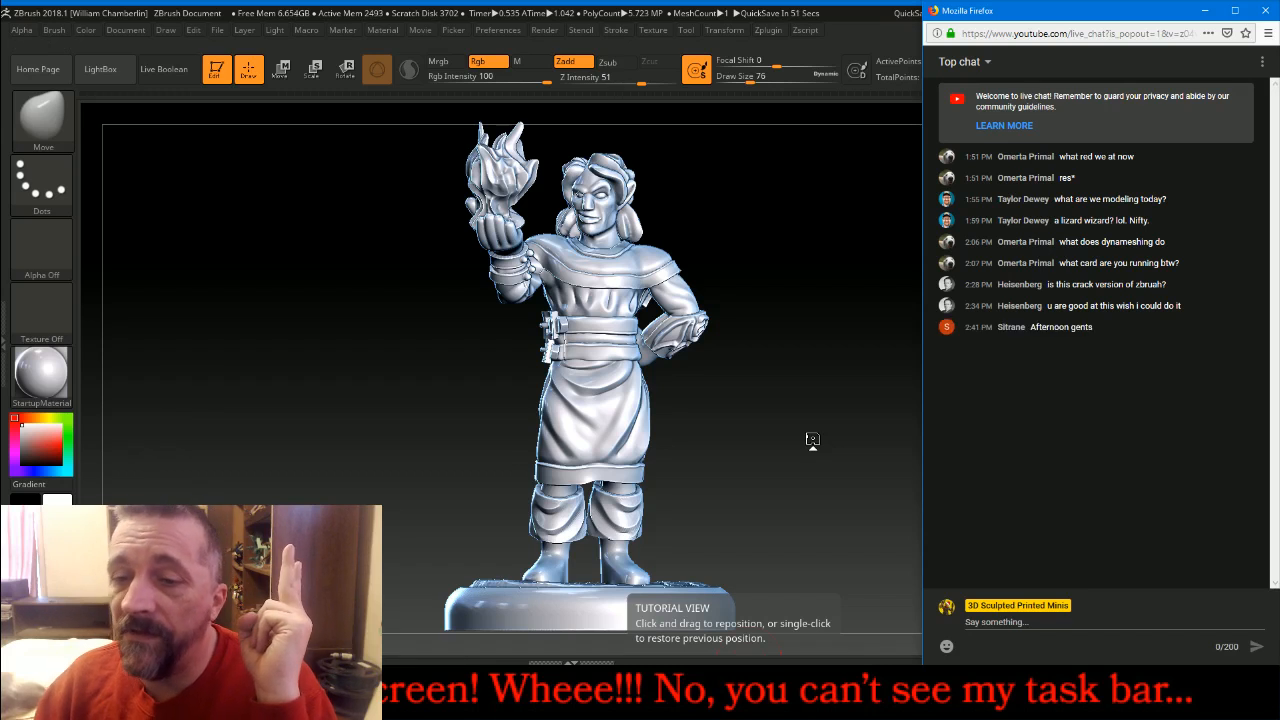
click(812, 437)
click(811, 434)
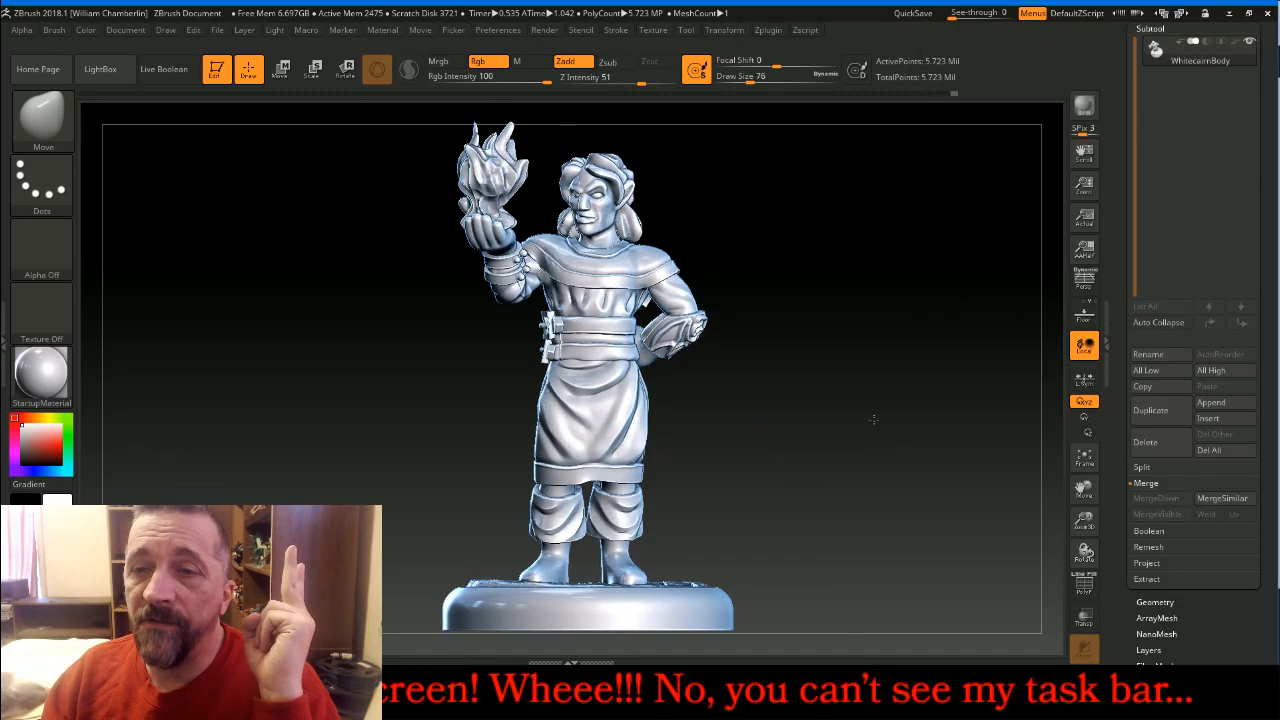
drag(873, 420, 857, 423)
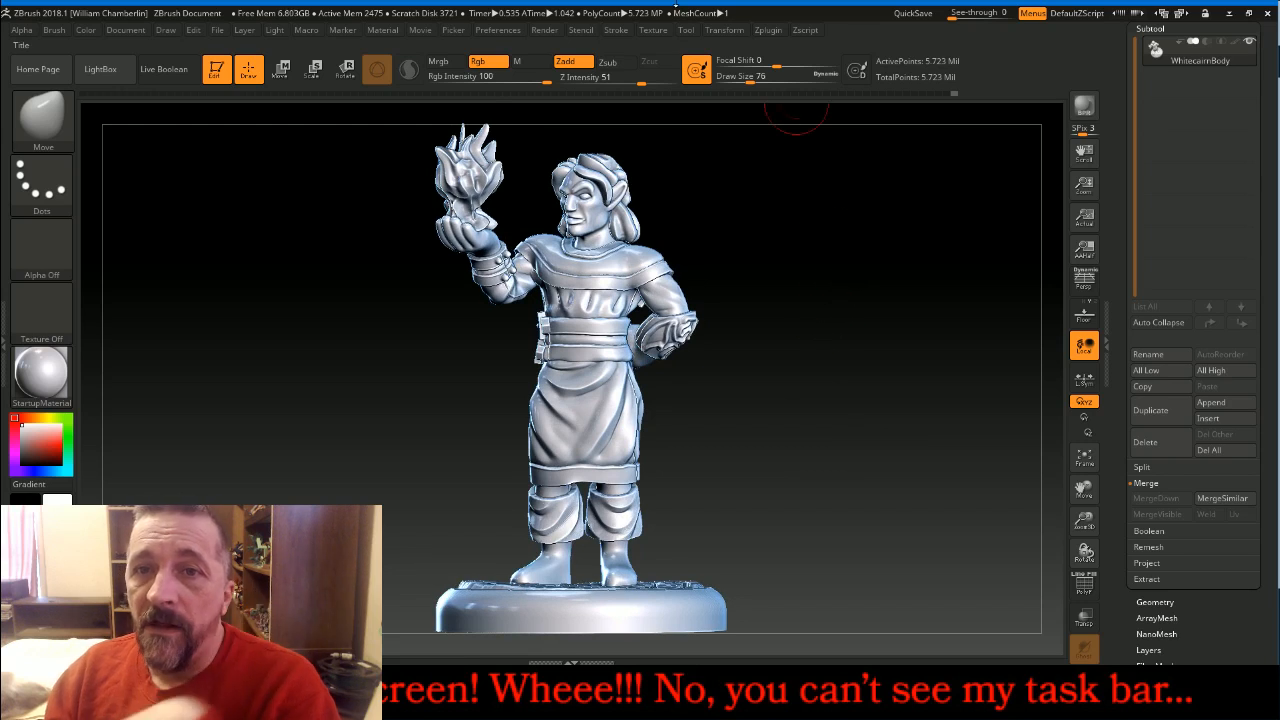
mouse_move(960, 411)
mouse_down()
mouse_move(953, 420)
mouse_move(975, 426)
mouse_up()
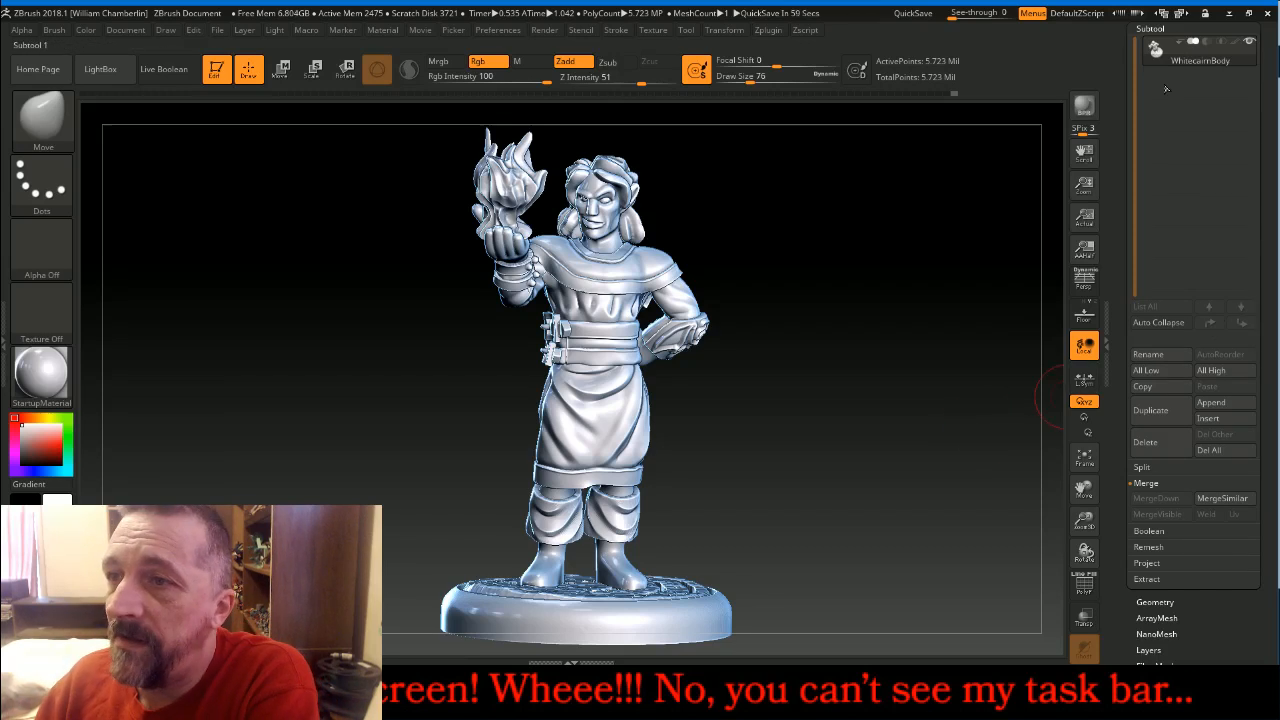
Remesh the merged WhitecairnBody with DynaMesh at resolution 768, and switch DynaMesh off
click(1160, 28)
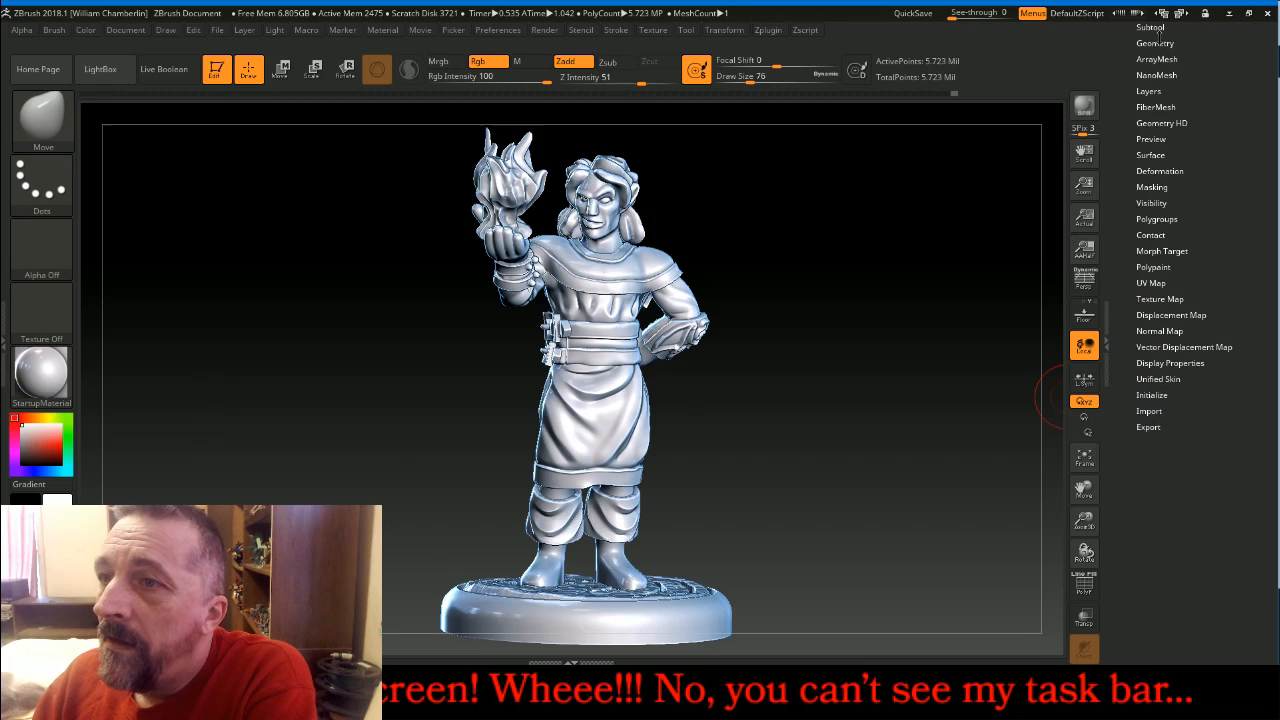
click(1159, 42)
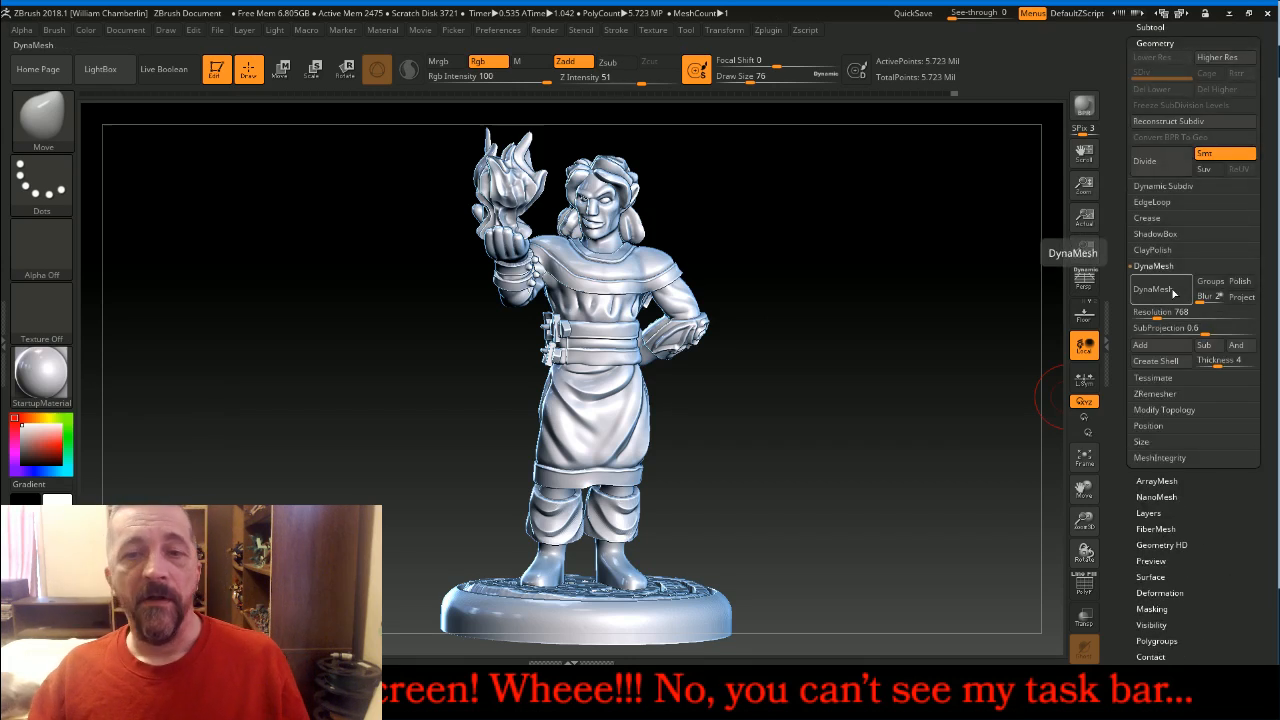
click(1174, 293)
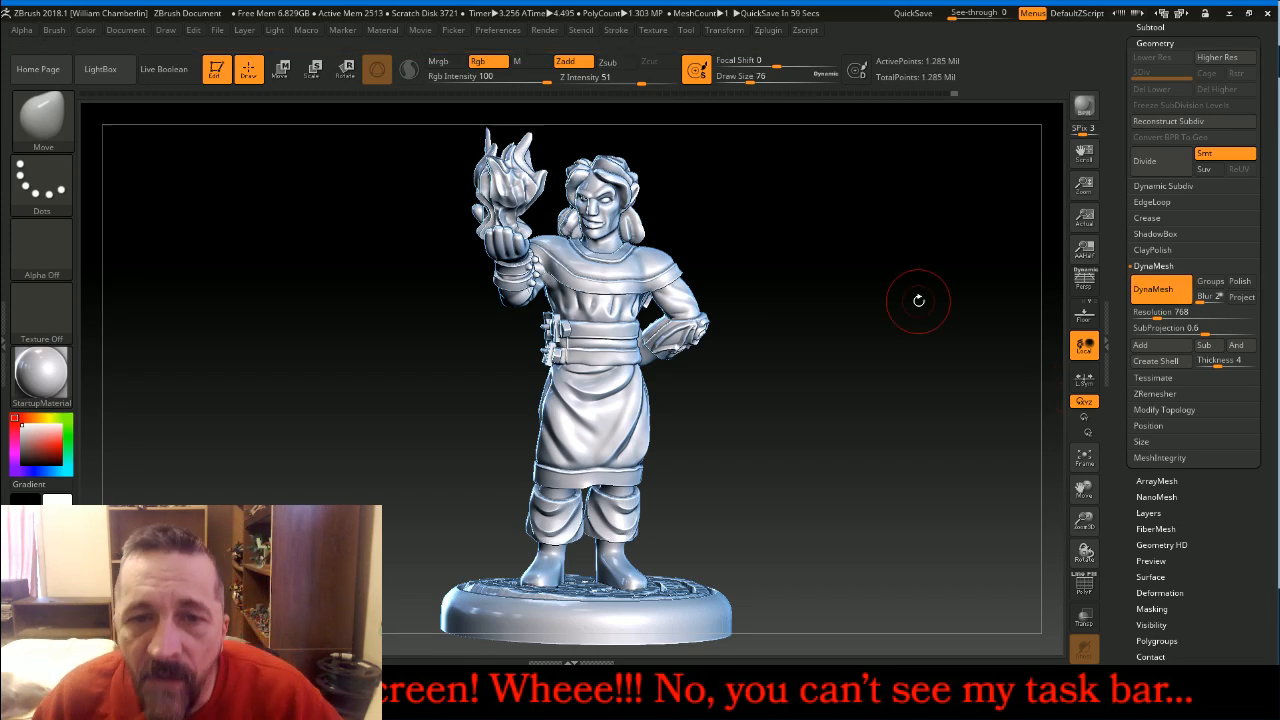
drag(894, 297, 973, 323)
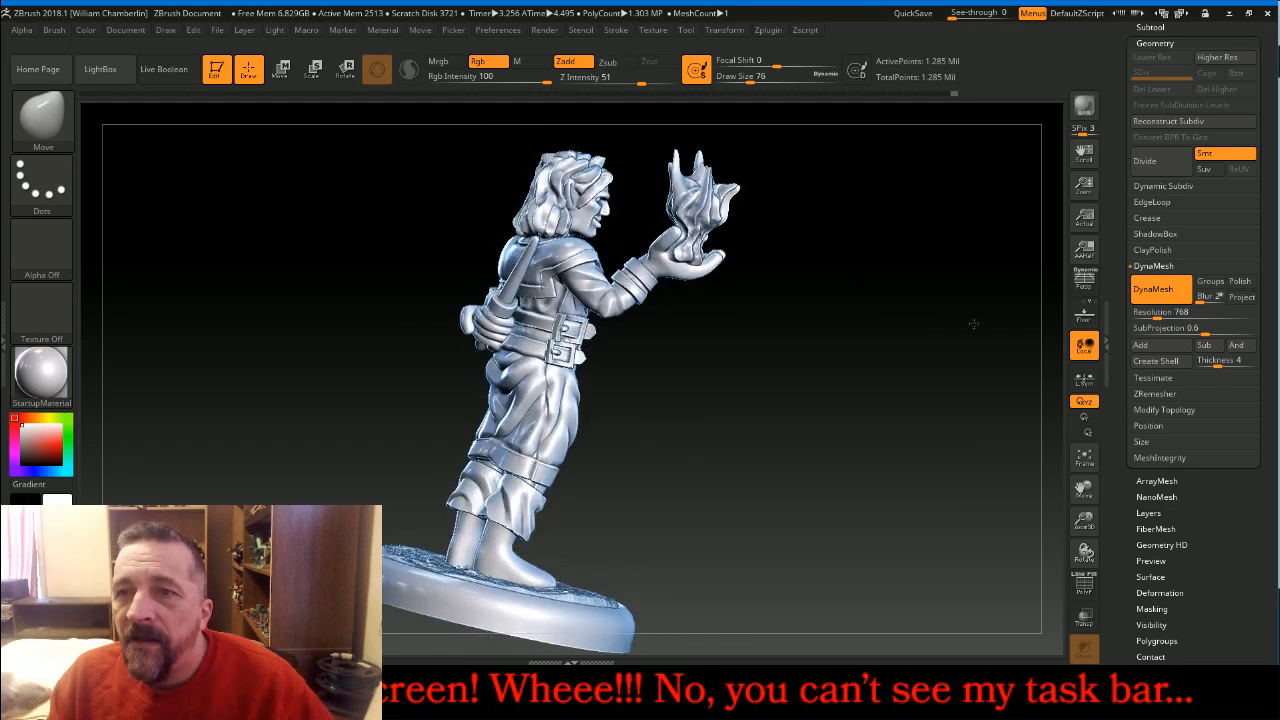
drag(973, 323, 1039, 316)
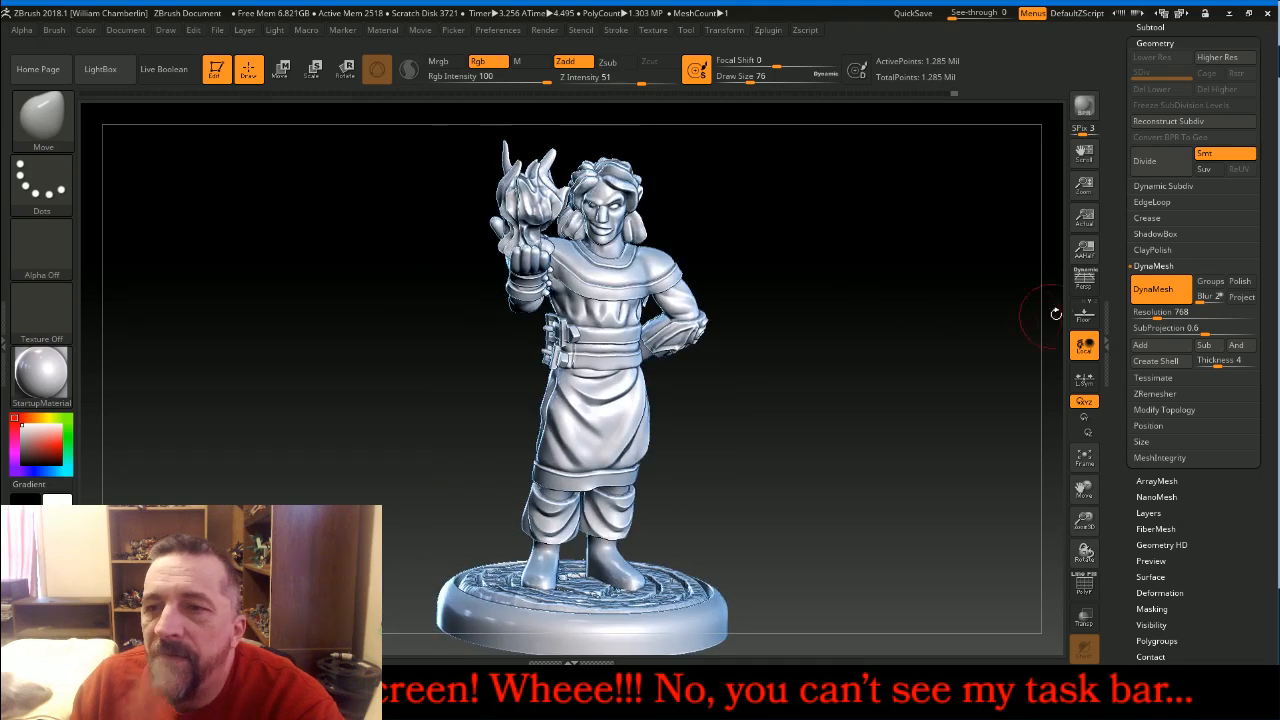
click(1147, 296)
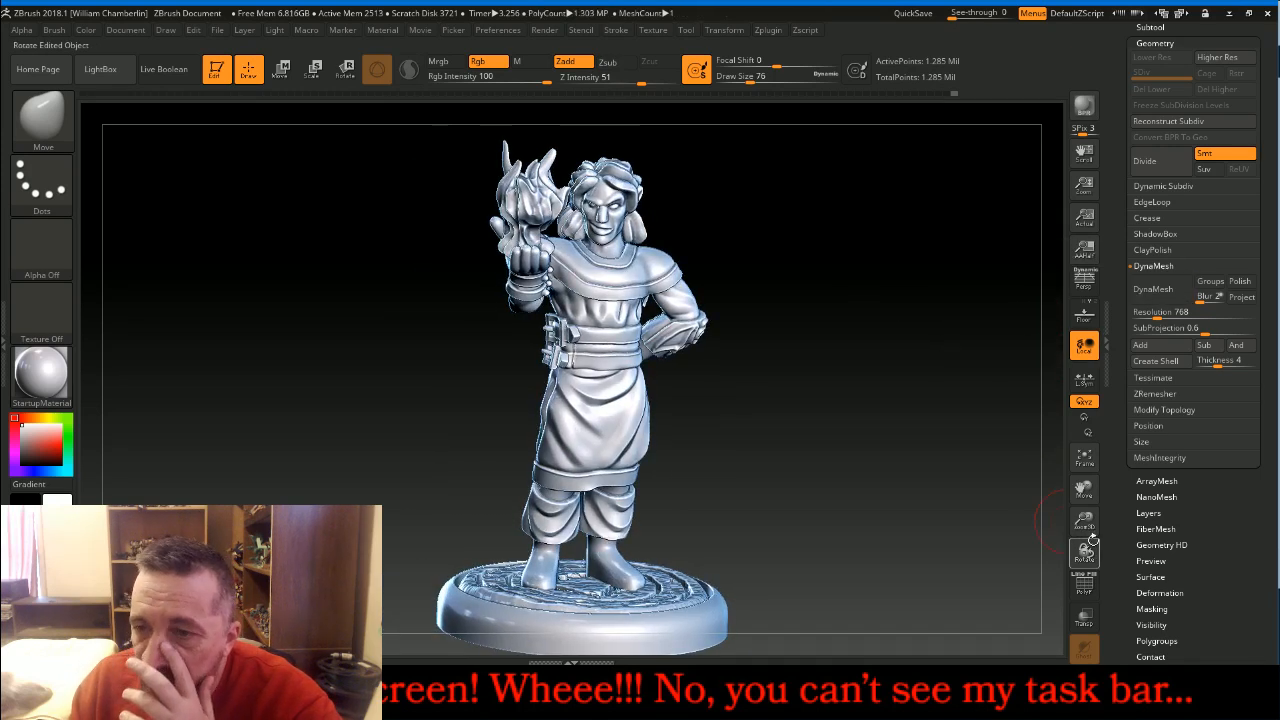
Pre-process the merged WhitecairnBody with Decimation Master and decimate it using the 35 k preset
drag(1084, 522, 1036, 548)
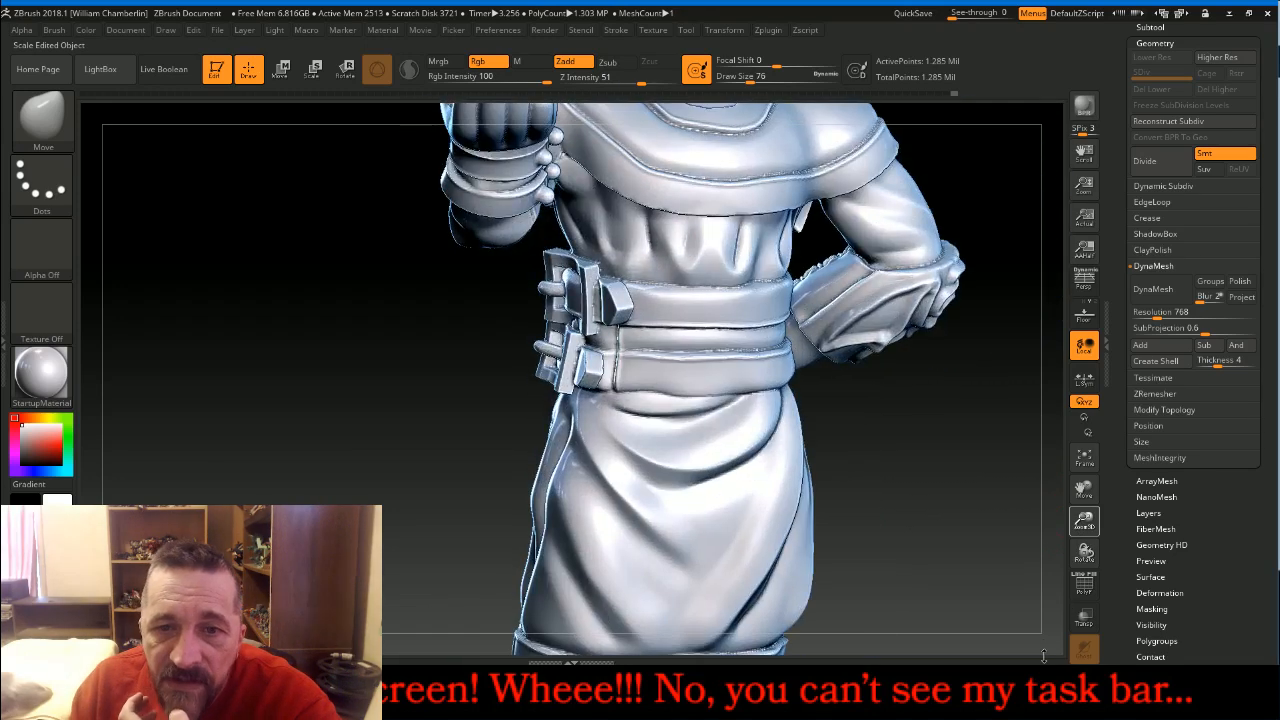
drag(945, 564, 930, 521)
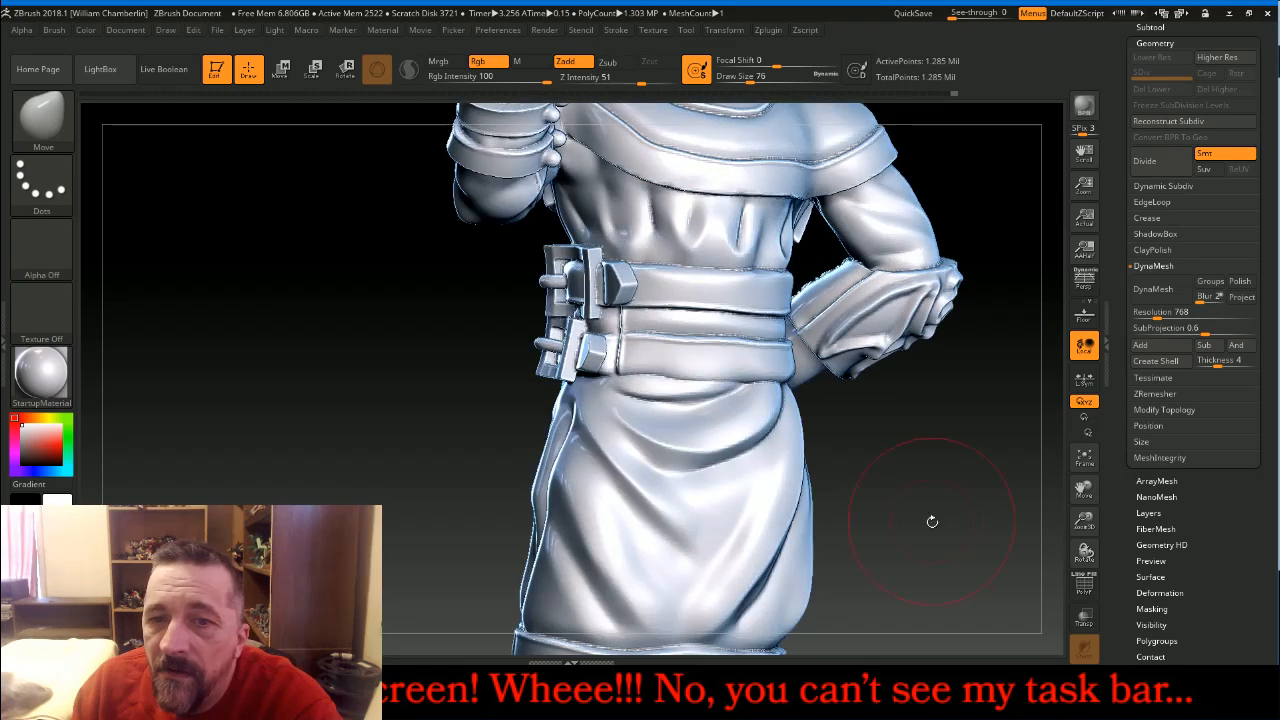
click(1083, 458)
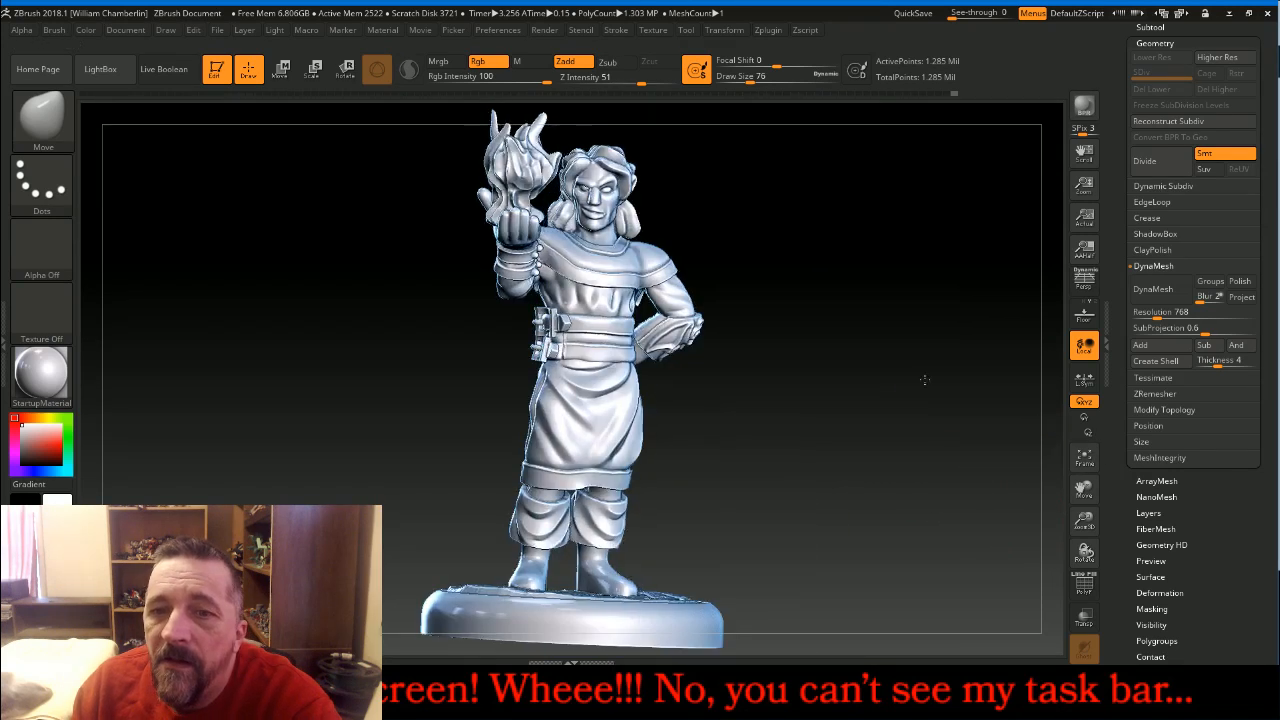
click(765, 32)
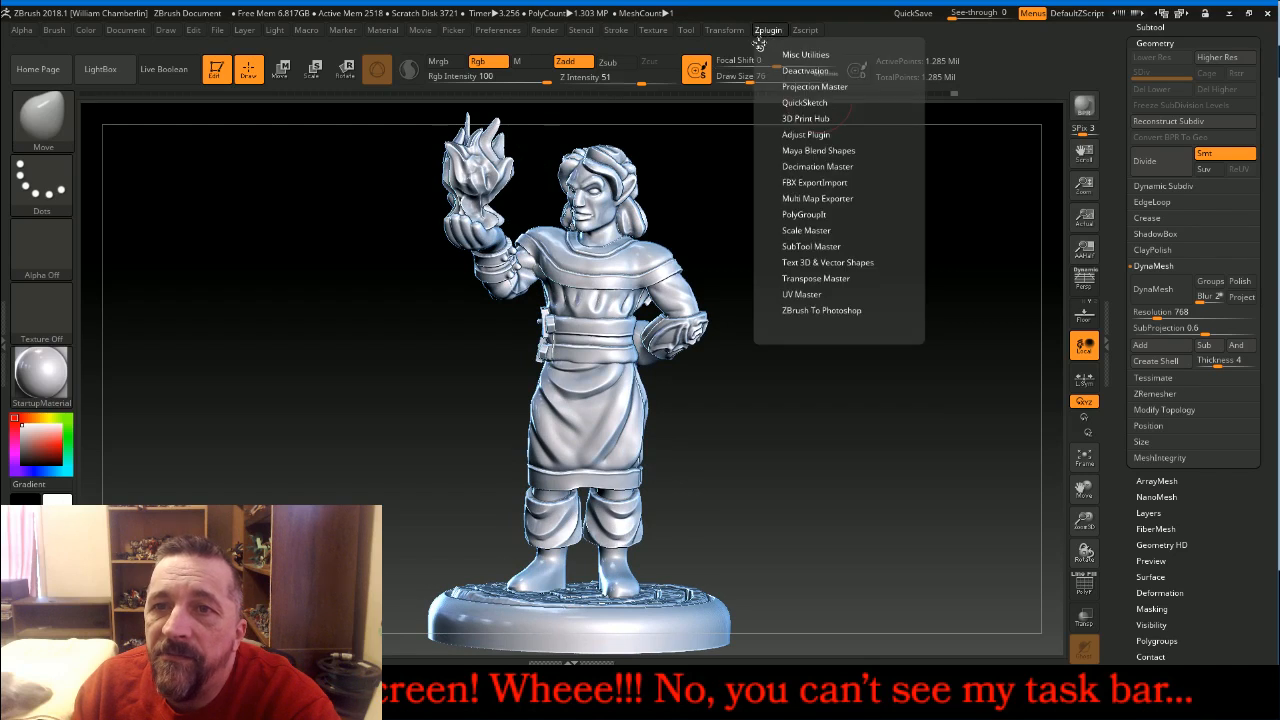
click(762, 47)
drag(131, 117, 130, 154)
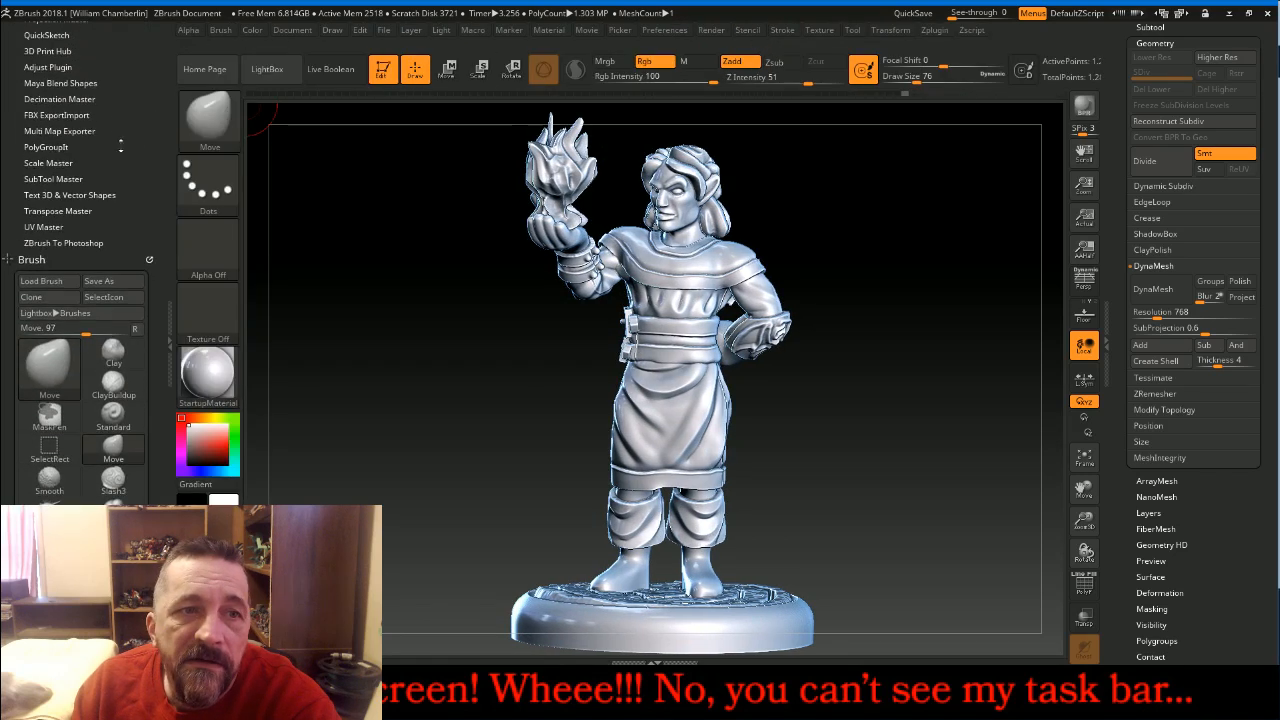
click(88, 99)
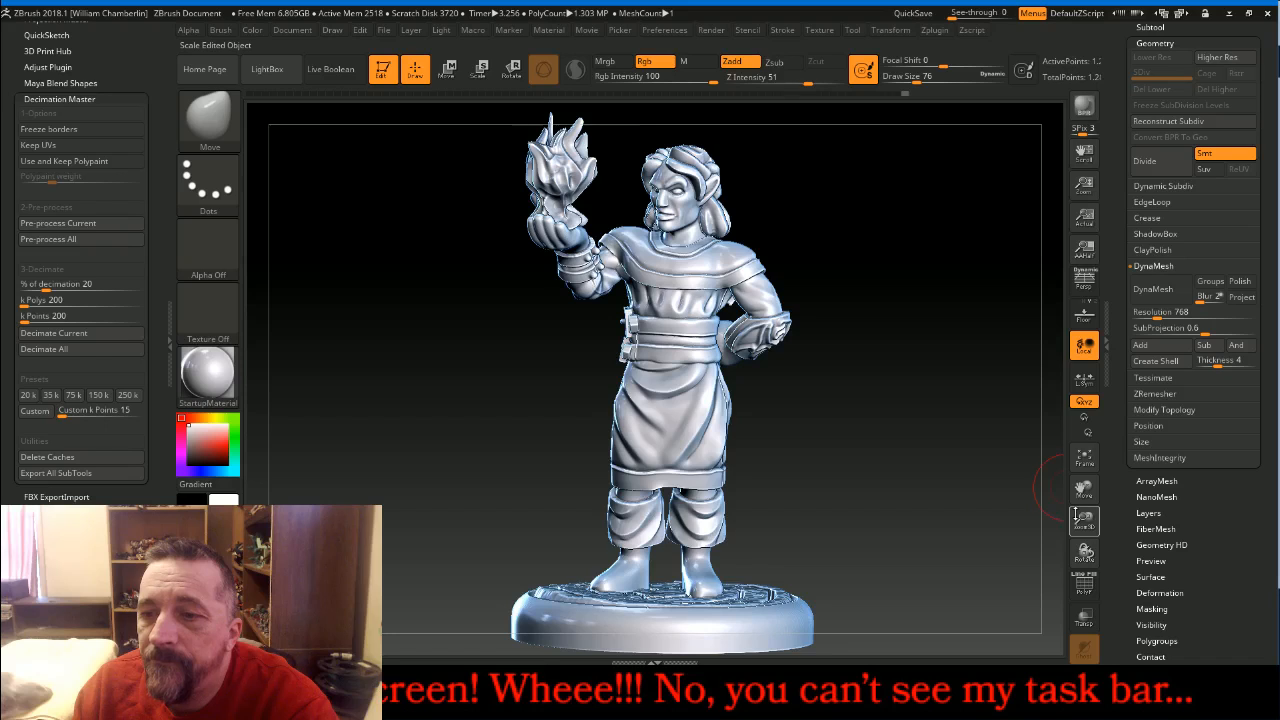
drag(1084, 520, 1071, 495)
drag(971, 494, 994, 479)
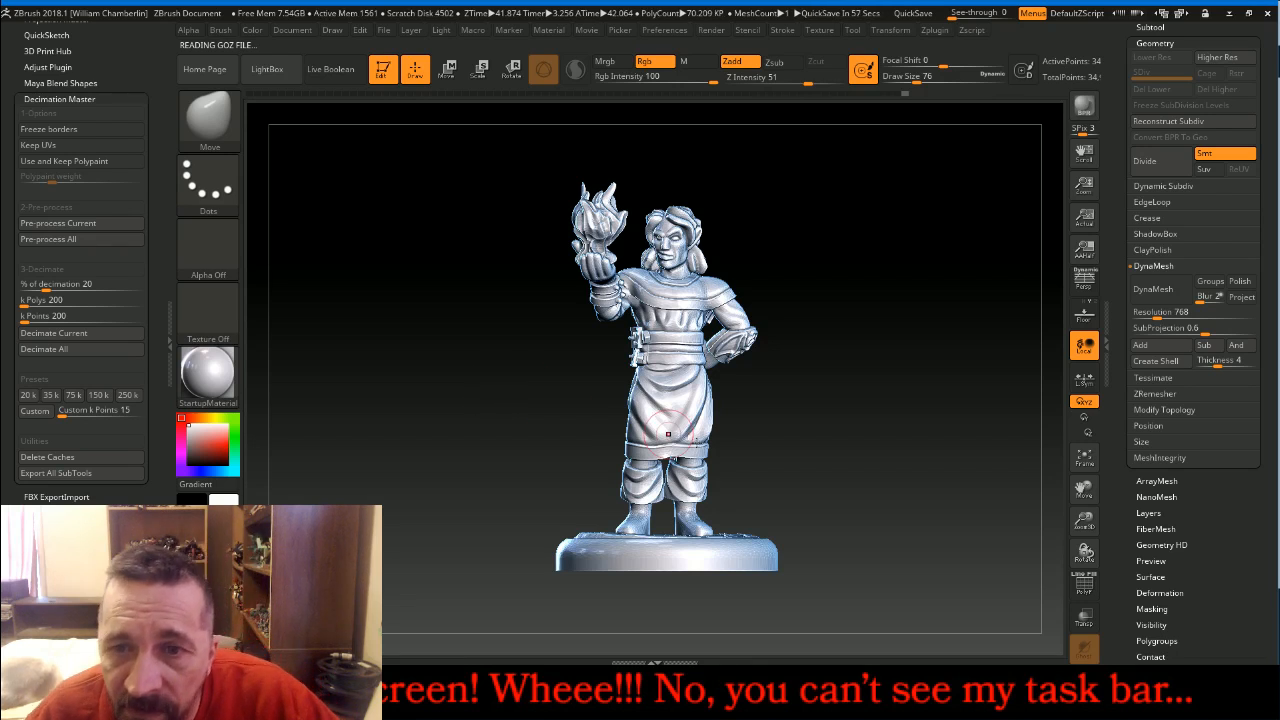
Examine the decimated figure's wireframe from the head and raised hand down to the feet and base, with polyframe display on temporarily
drag(1083, 489, 1066, 625)
click(1085, 587)
drag(1083, 489, 1079, 641)
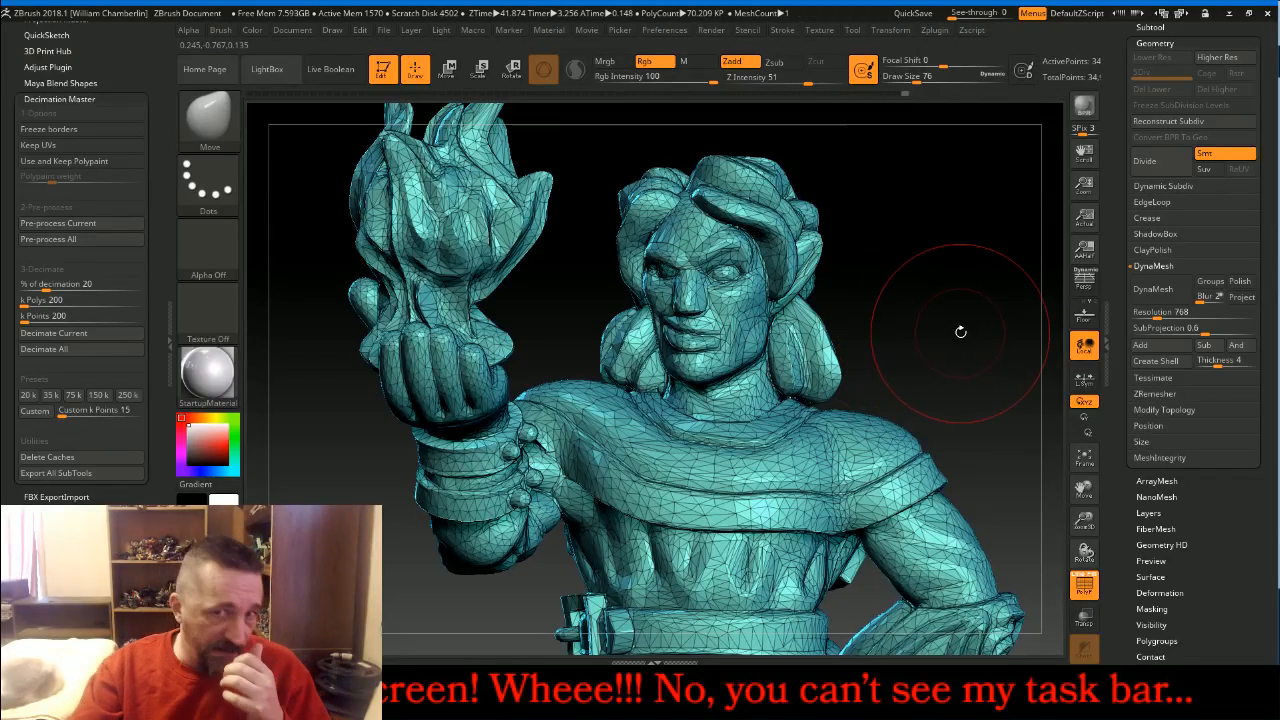
drag(960, 331, 957, 281)
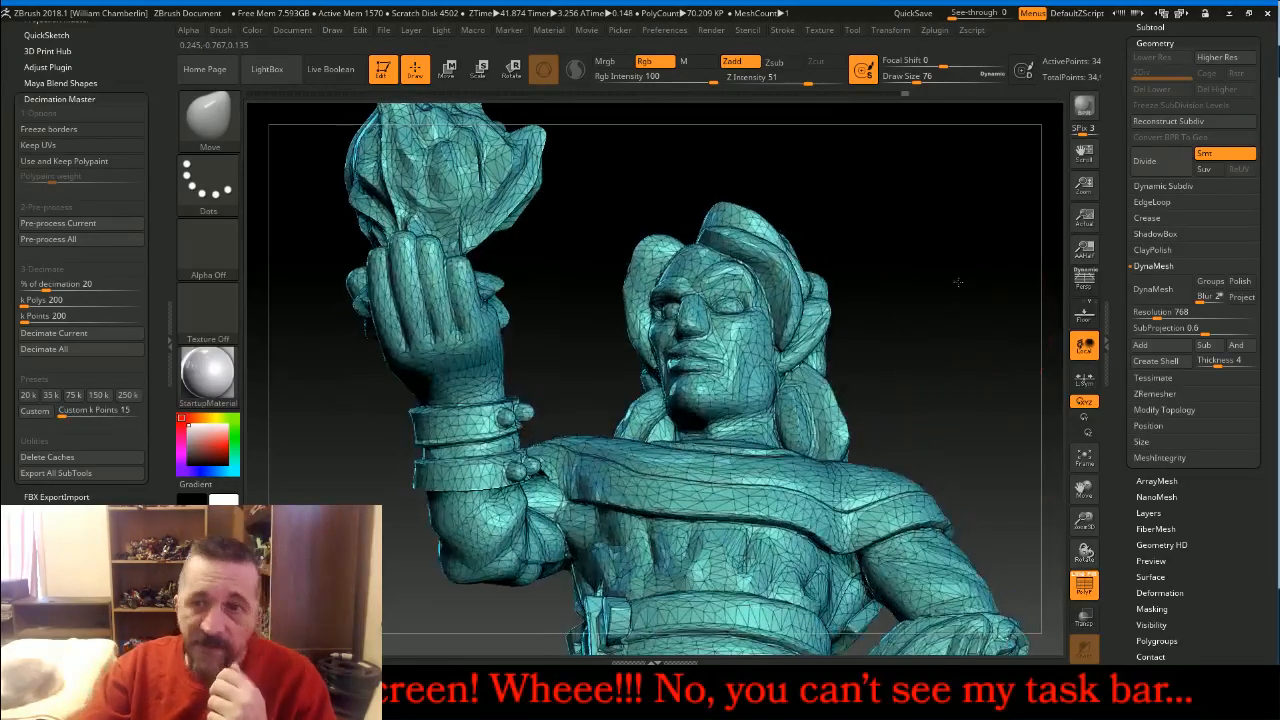
drag(1084, 489, 1084, 381)
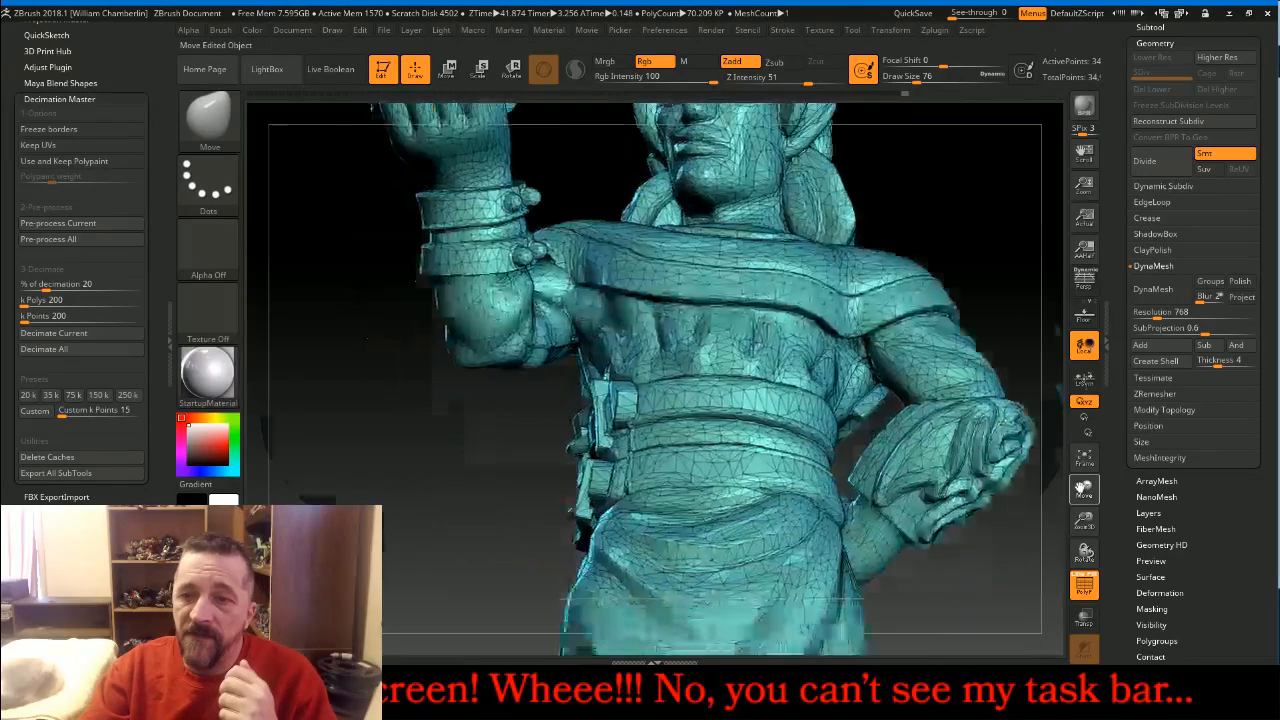
drag(1084, 489, 1084, 240)
drag(996, 579, 980, 660)
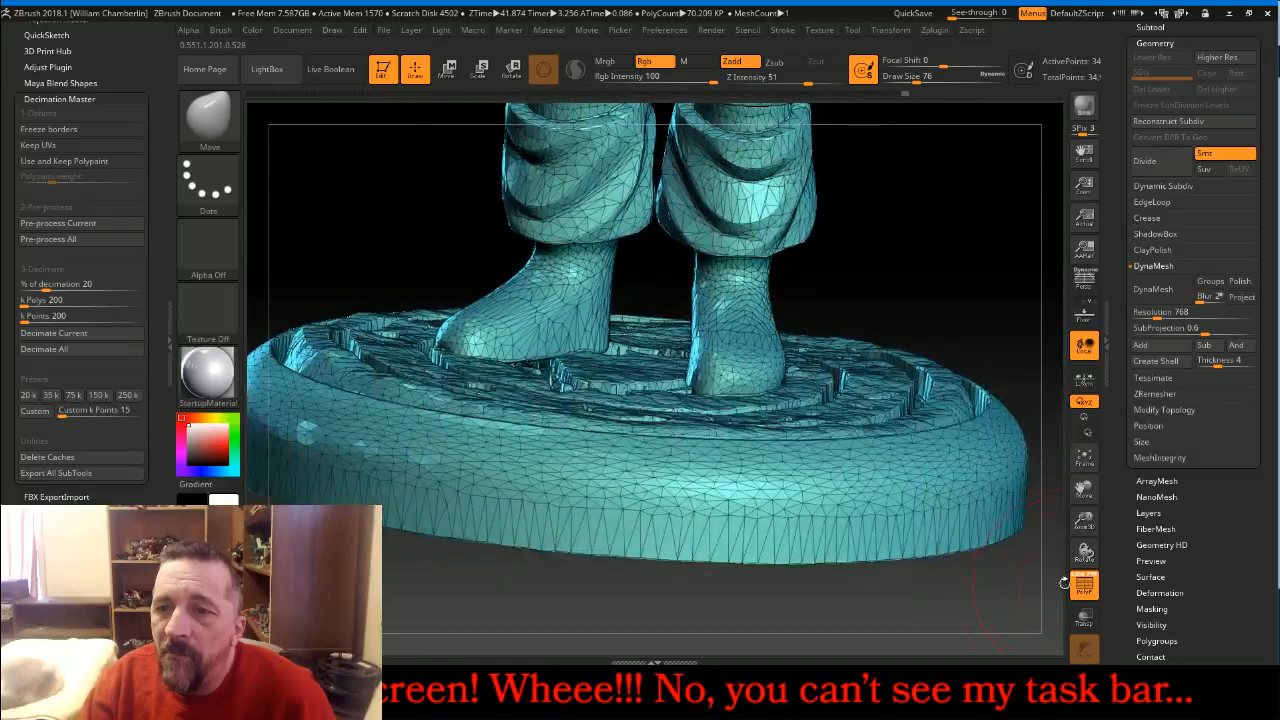
click(1084, 458)
drag(983, 461, 1015, 535)
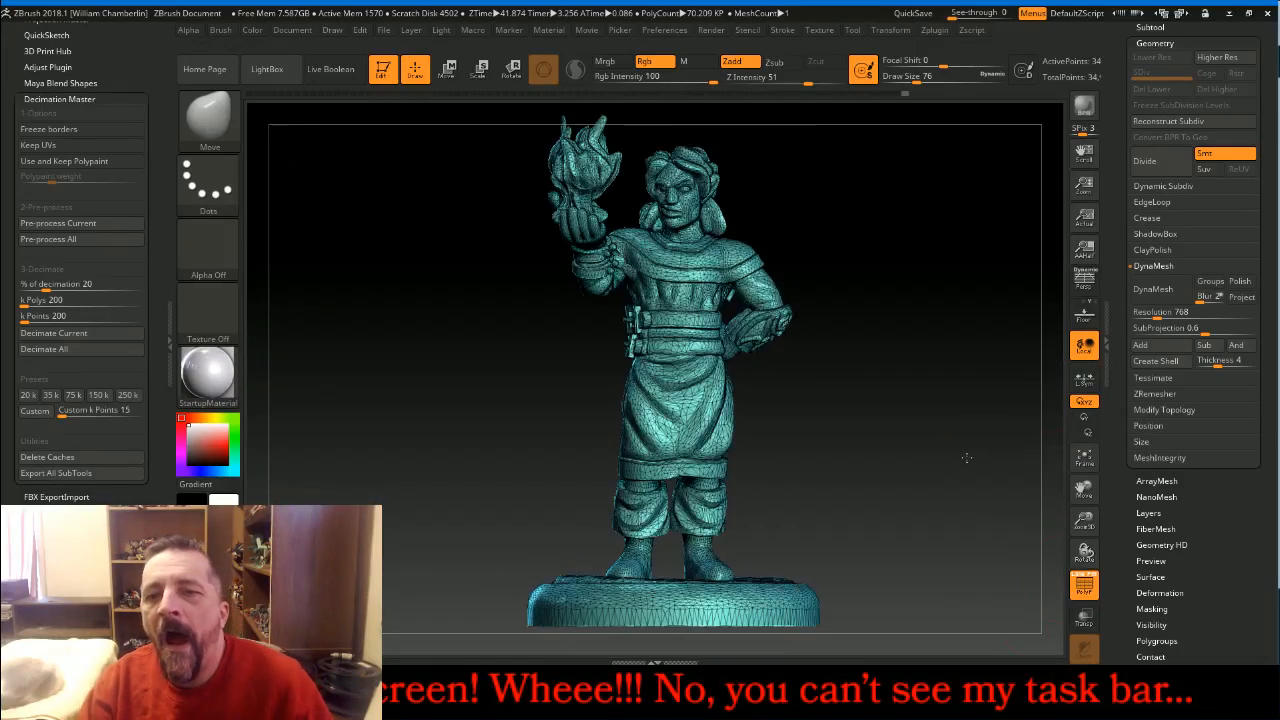
click(1087, 582)
drag(1000, 480, 771, 420)
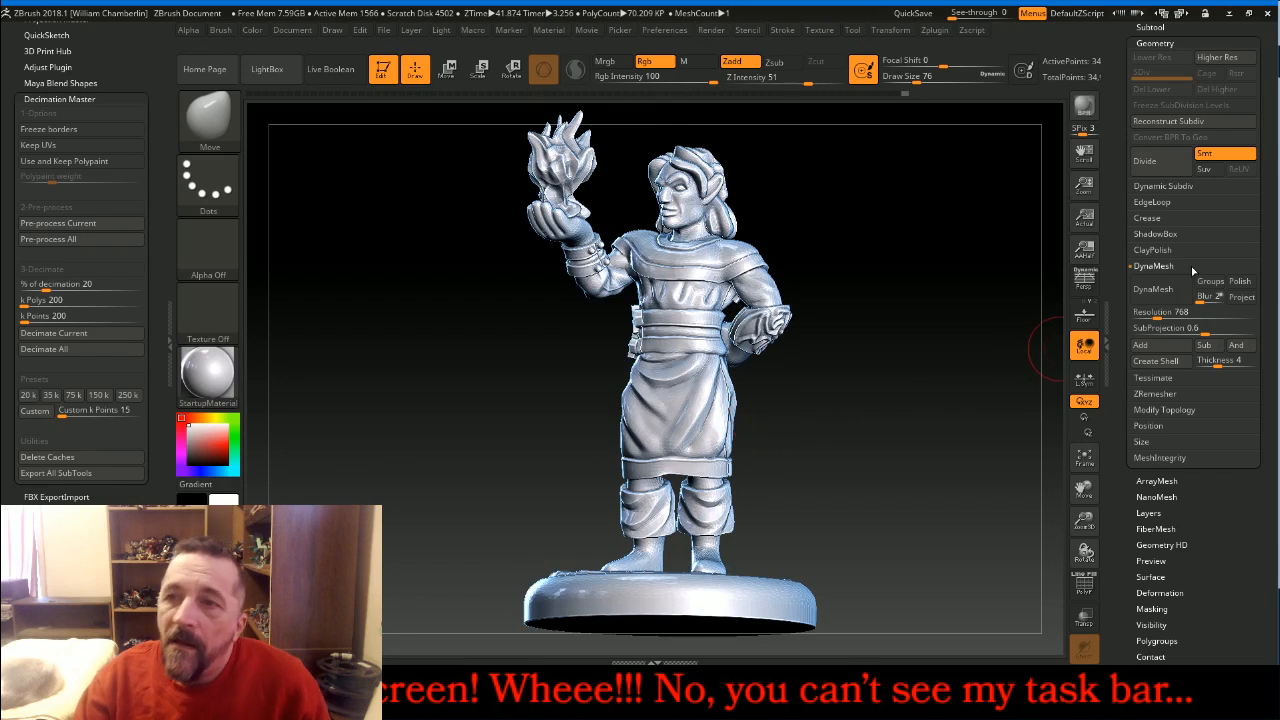
Export the decimated figure as a mesh file into the BroadcastMiniatures New folder, and hide the docked plugin palette
scroll(1260, 223, up, 5)
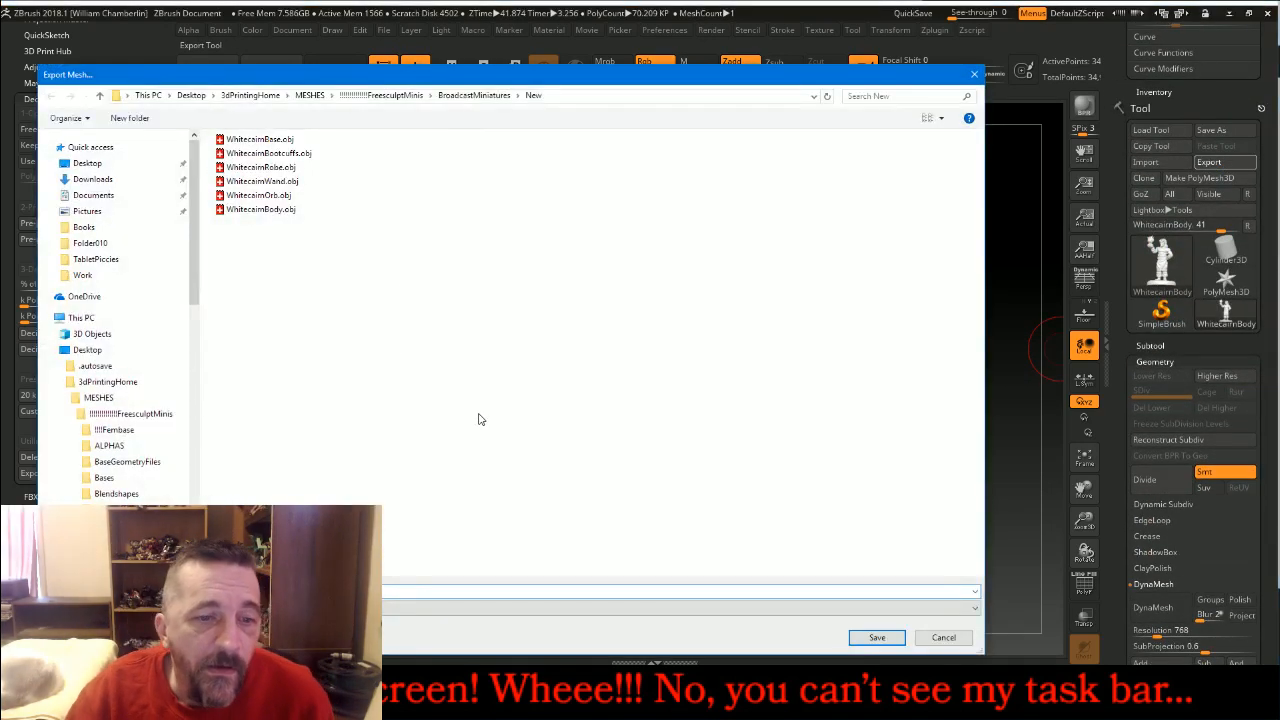
text(W)
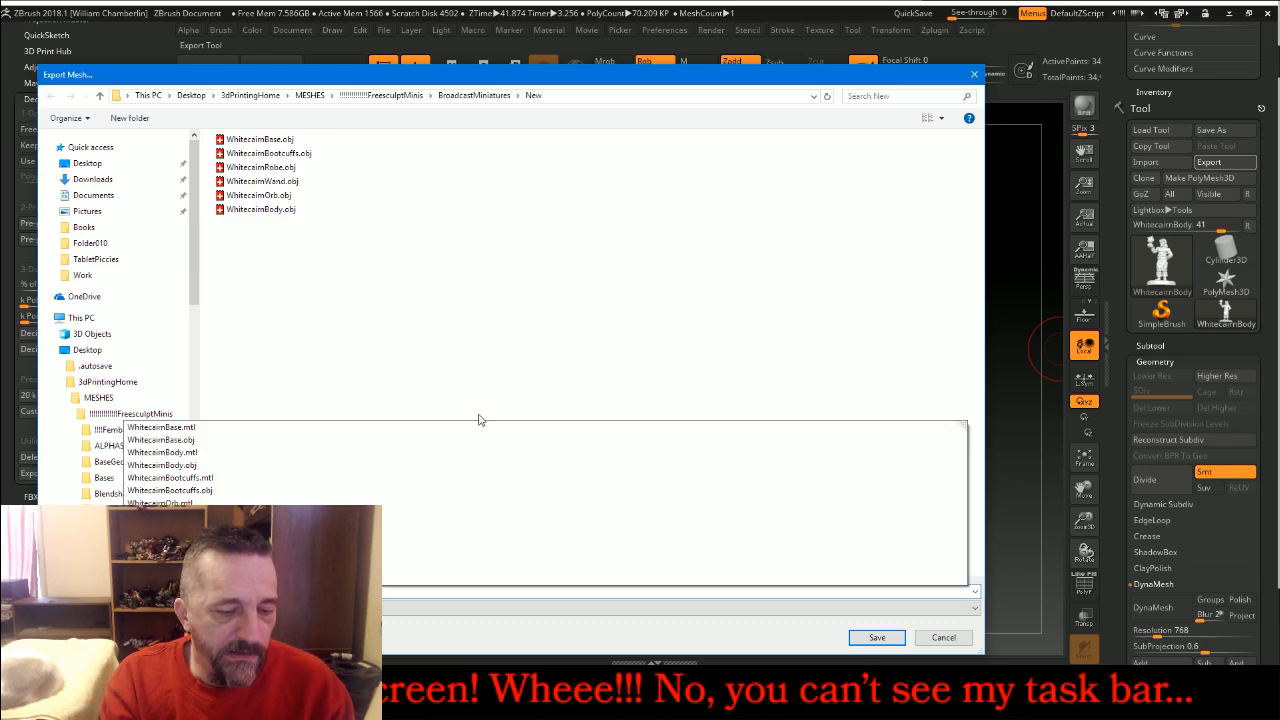
text(D)
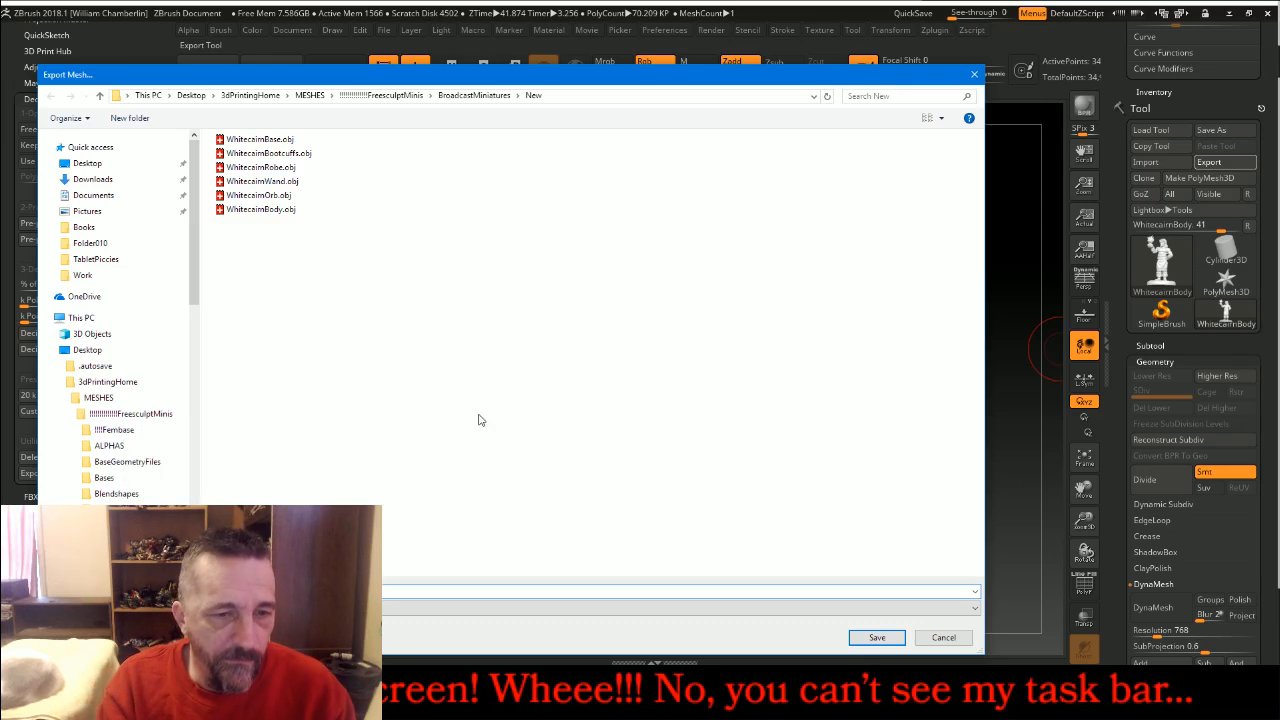
key(Return)
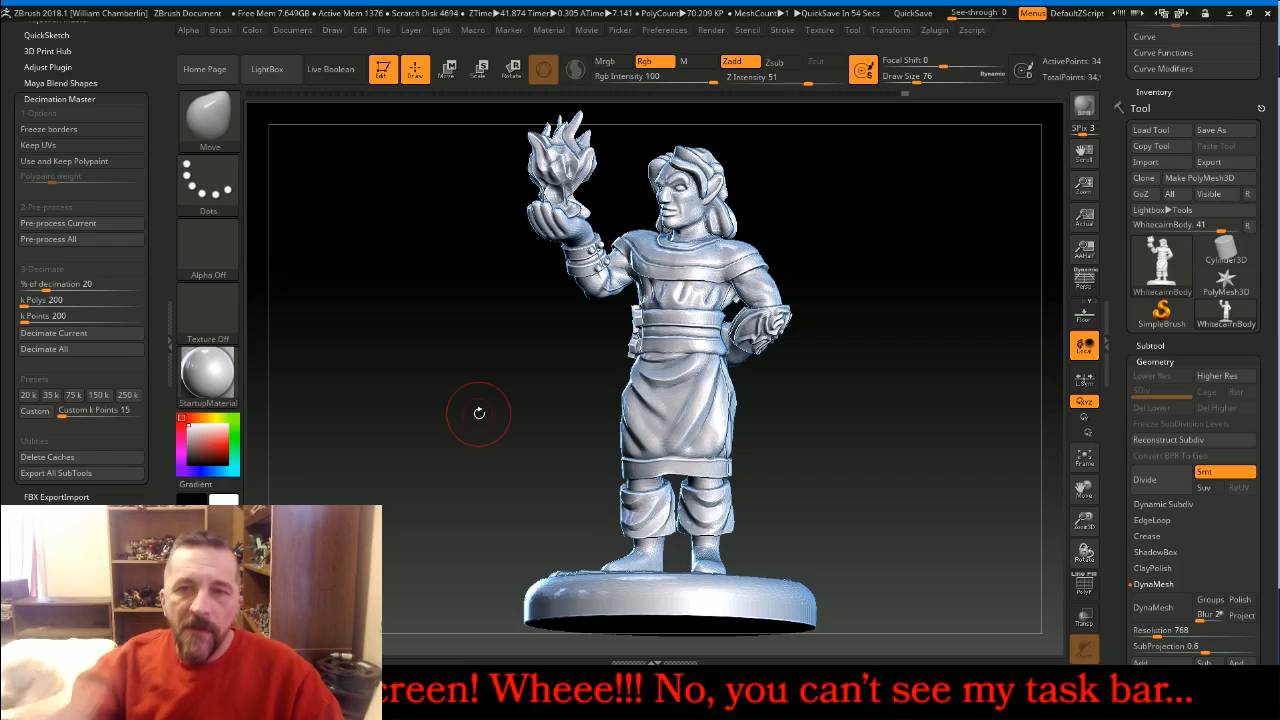
mouse_move(523, 366)
mouse_down()
mouse_move(493, 381)
mouse_move(374, 363)
mouse_move(549, 380)
mouse_up()
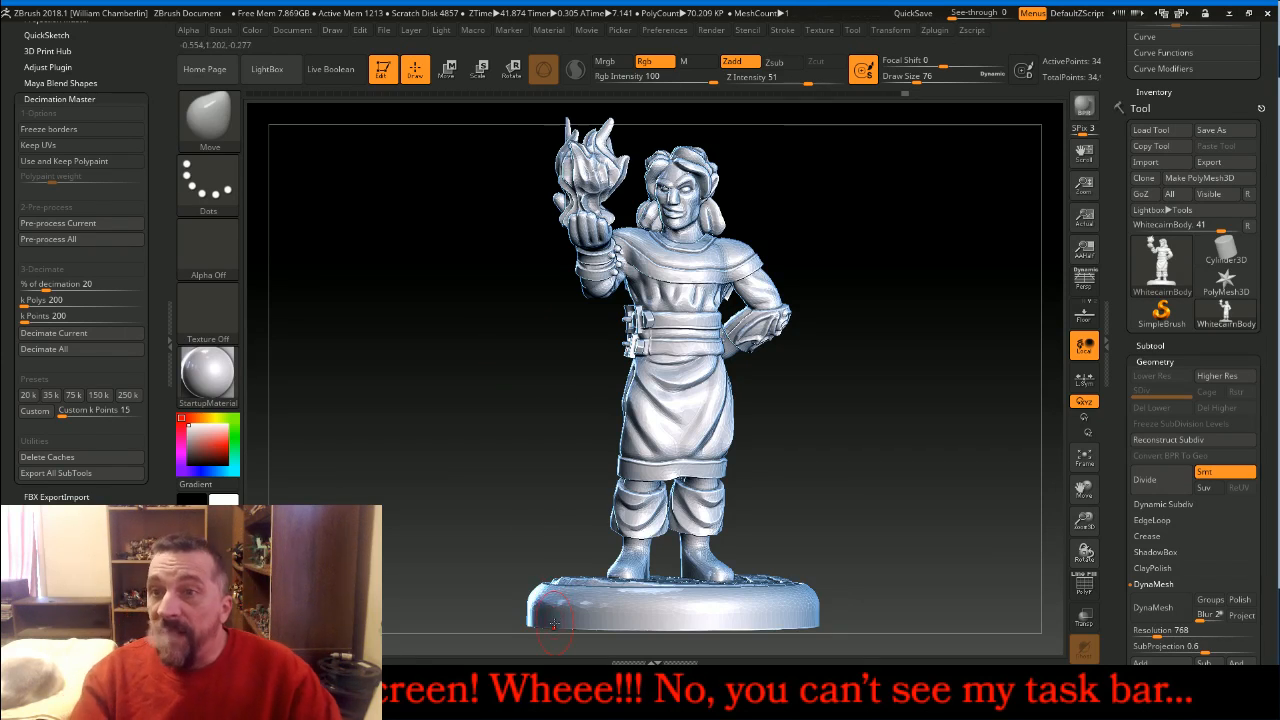
click(168, 338)
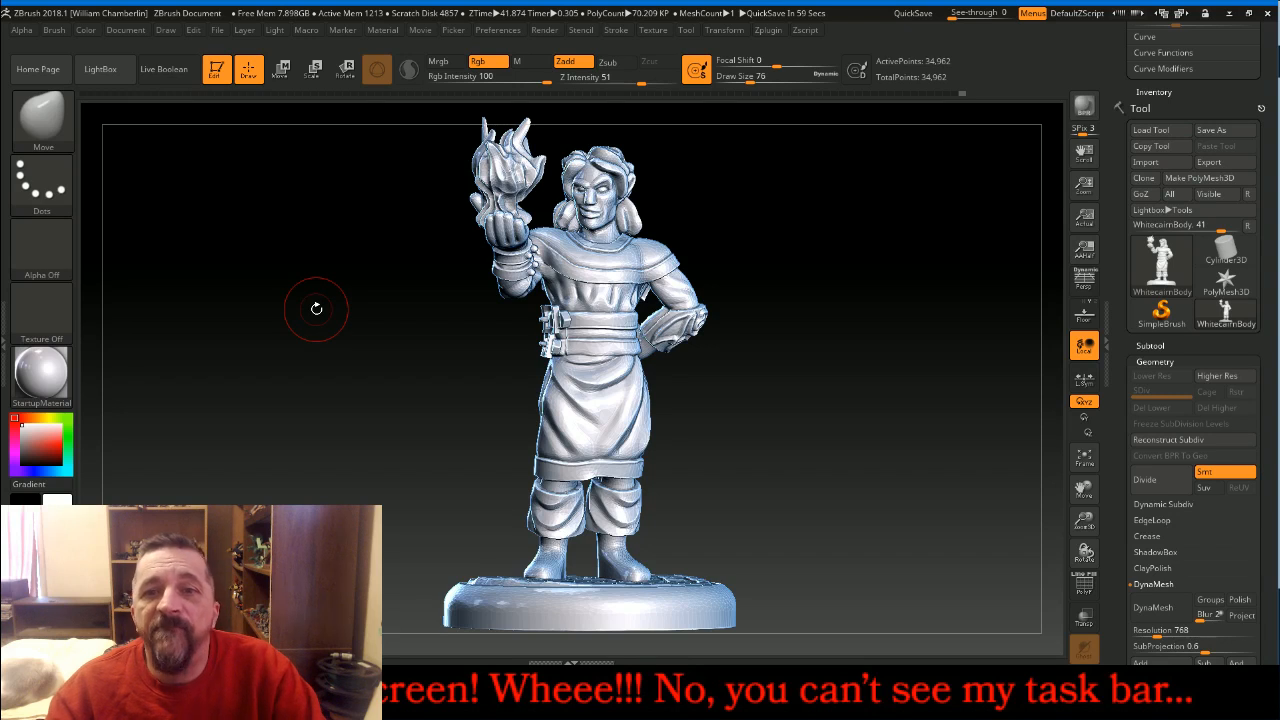
Read the YouTube live chat in Firefox and return to the decimated figure in ZBrush
mouse_move(514, 697)
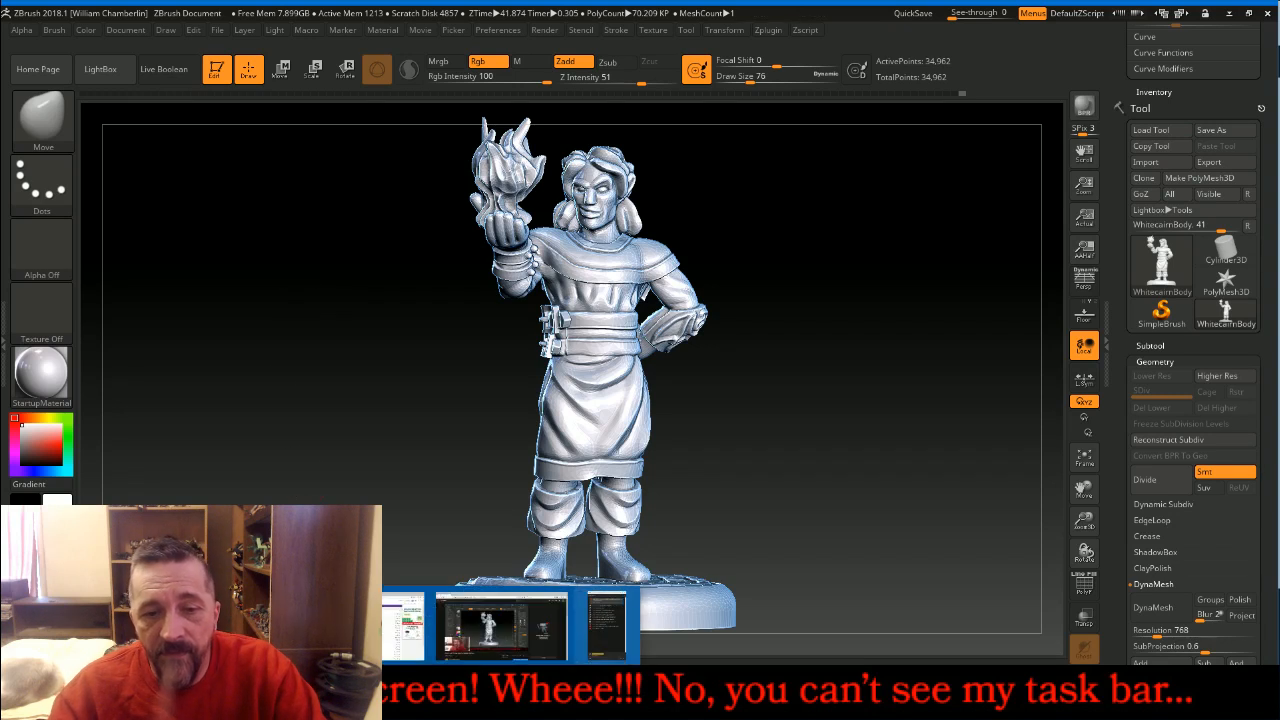
click(614, 622)
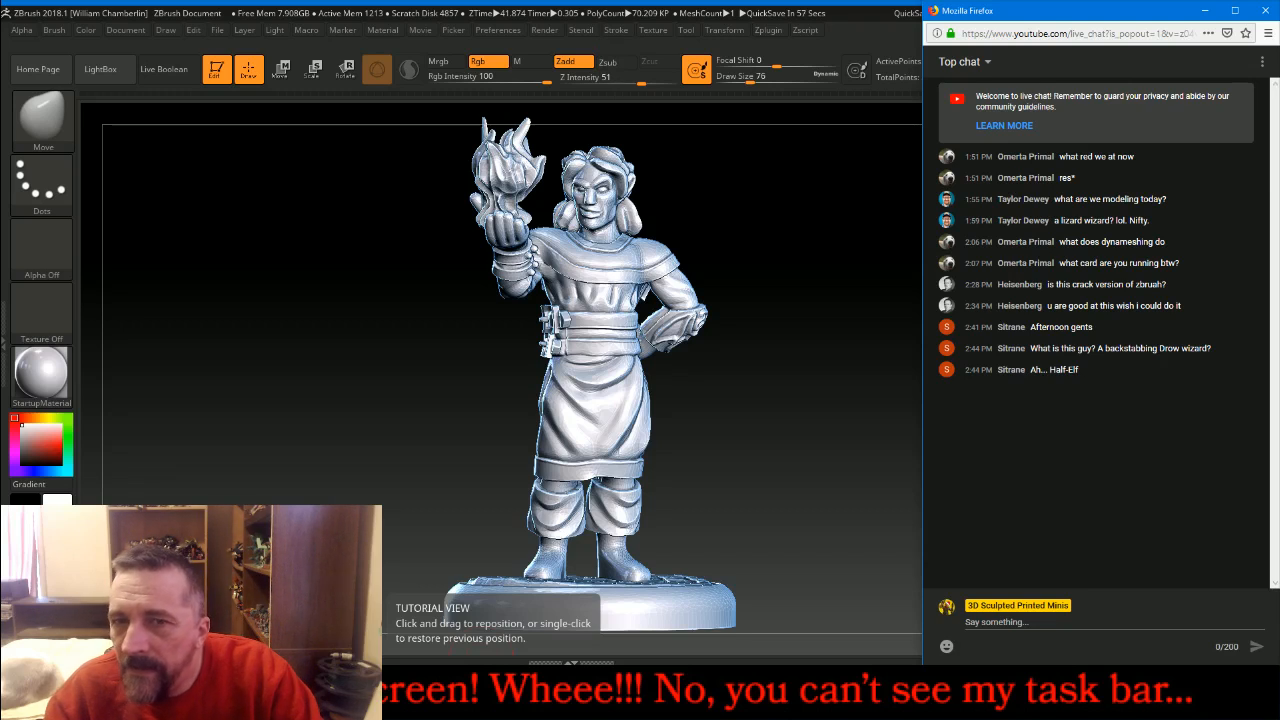
mouse_move(803, 446)
mouse_down()
mouse_move(640, 430)
mouse_move(790, 446)
mouse_move(789, 426)
mouse_move(806, 432)
mouse_up()
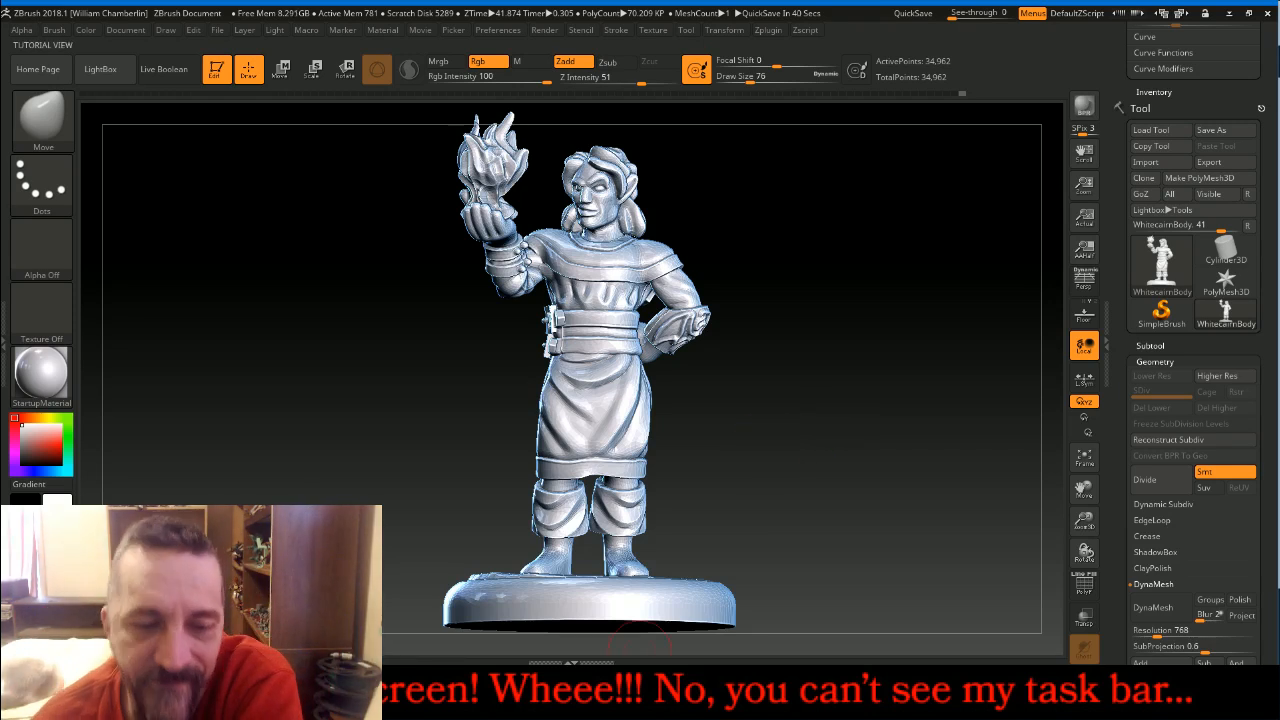
Switch to the XSplit broadcasting software and change the live stream to Scene 2
click(520, 702)
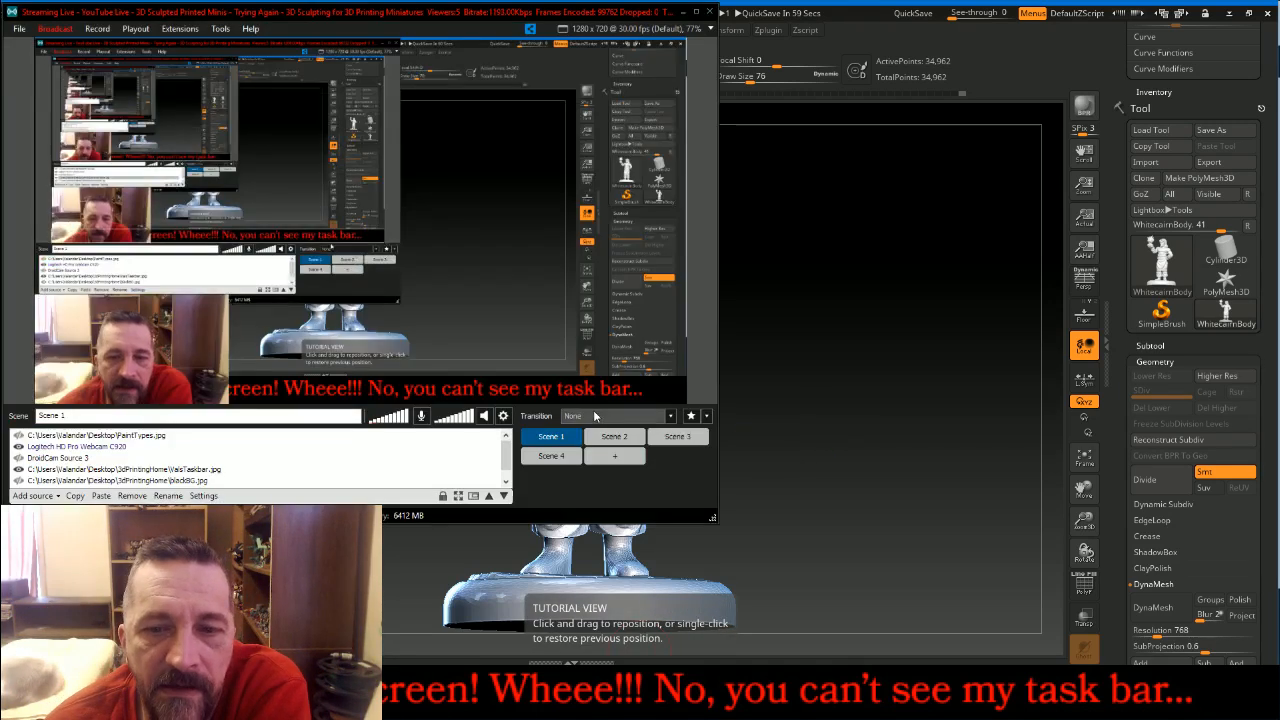
click(615, 437)
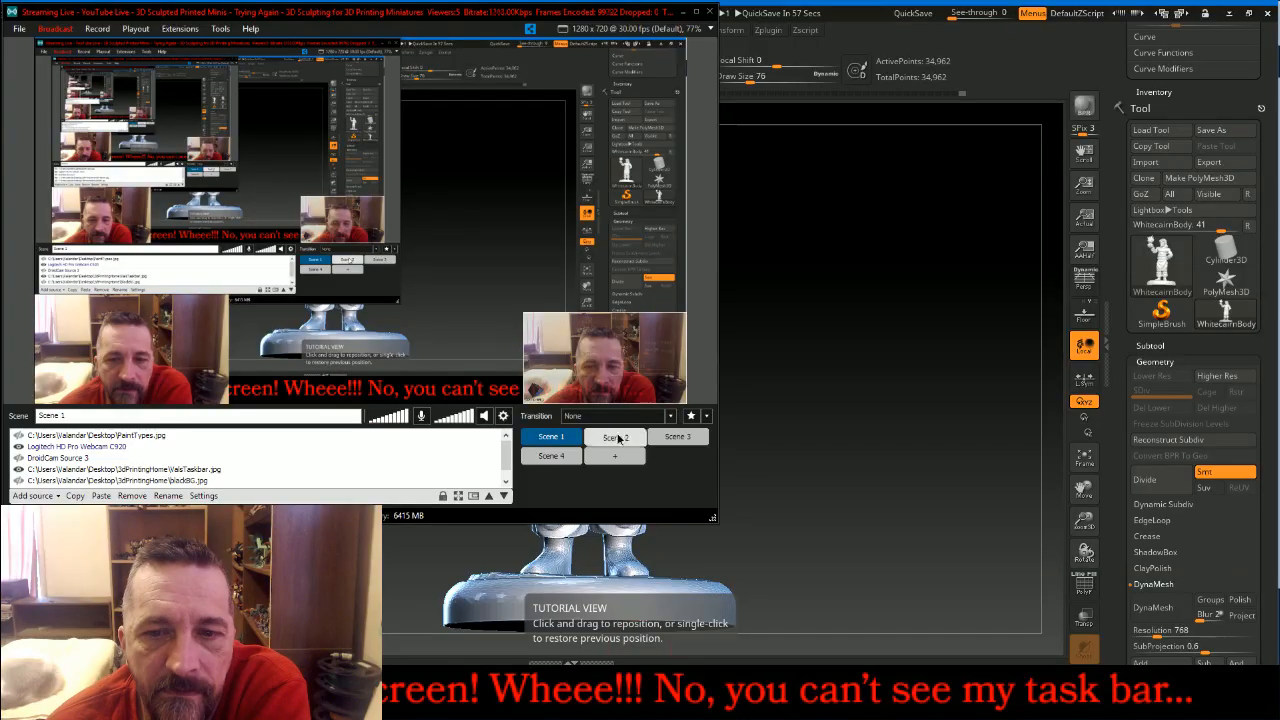